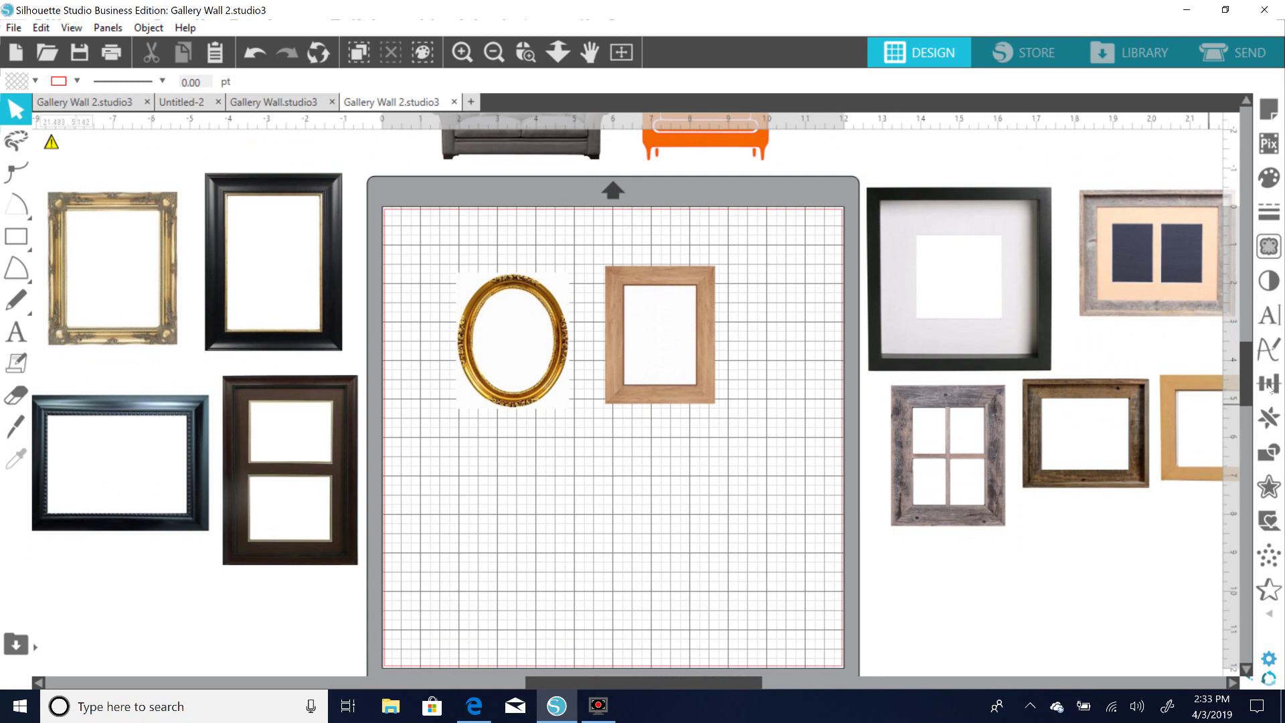
Undo the recent changes made to the gold oval frame and the wooden frame on the page.
{"action": "mouse_move", "coordinate": [1244, 375]}
{"action": "left_mouse_down"}
{"action": "mouse_move", "coordinate": [1243, 401]}
{"action": "mouse_move", "coordinate": [1246, 348]}
{"action": "mouse_move", "coordinate": [1244, 370]}
{"action": "left_mouse_up"}
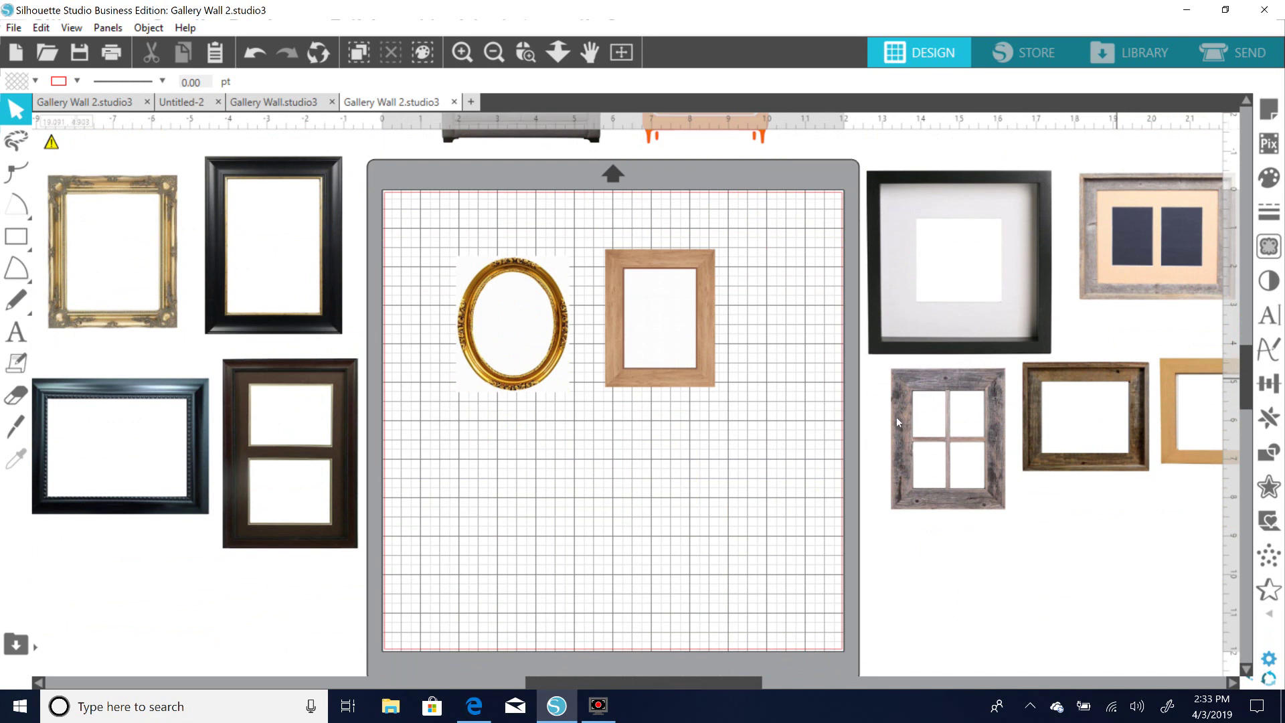
{"action": "key", "text": "ctrl+z"}
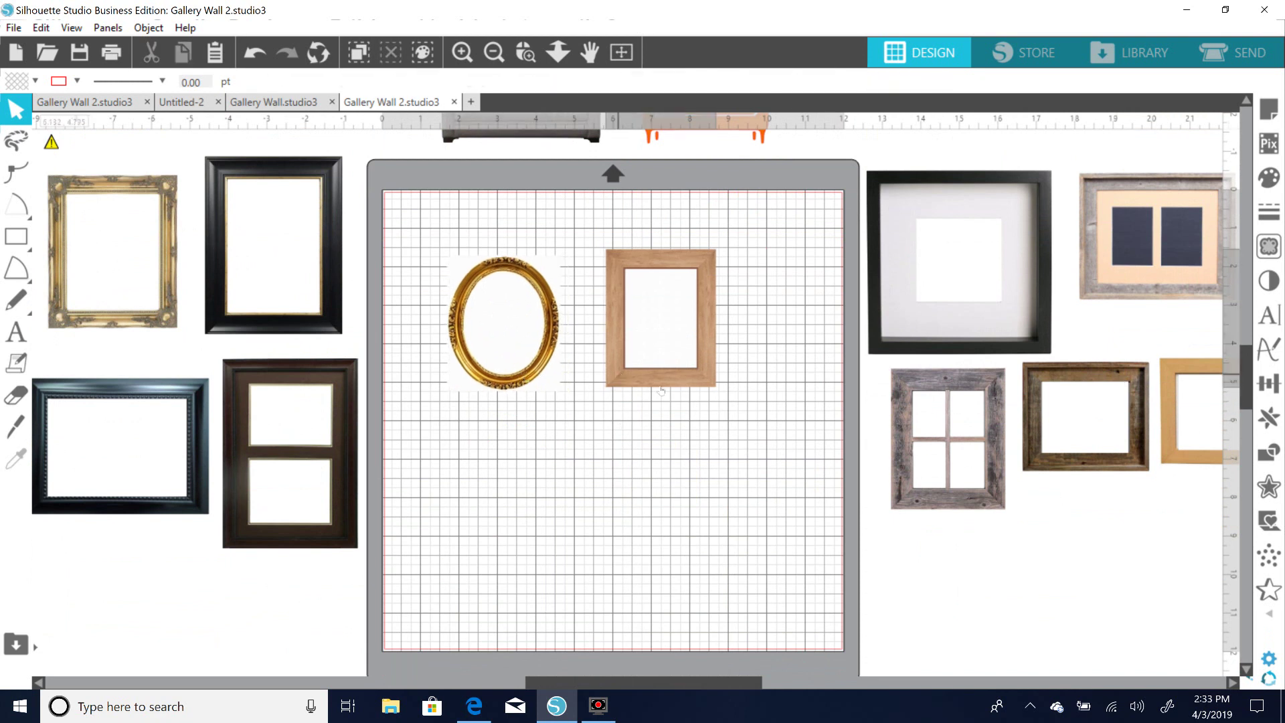
{"action": "key", "text": "ctrl+z"}
{"action": "key", "text": "ctrl+z"}
{"action": "key", "text": "ctrl+z"}
{"action": "key", "text": "ctrl+z"}
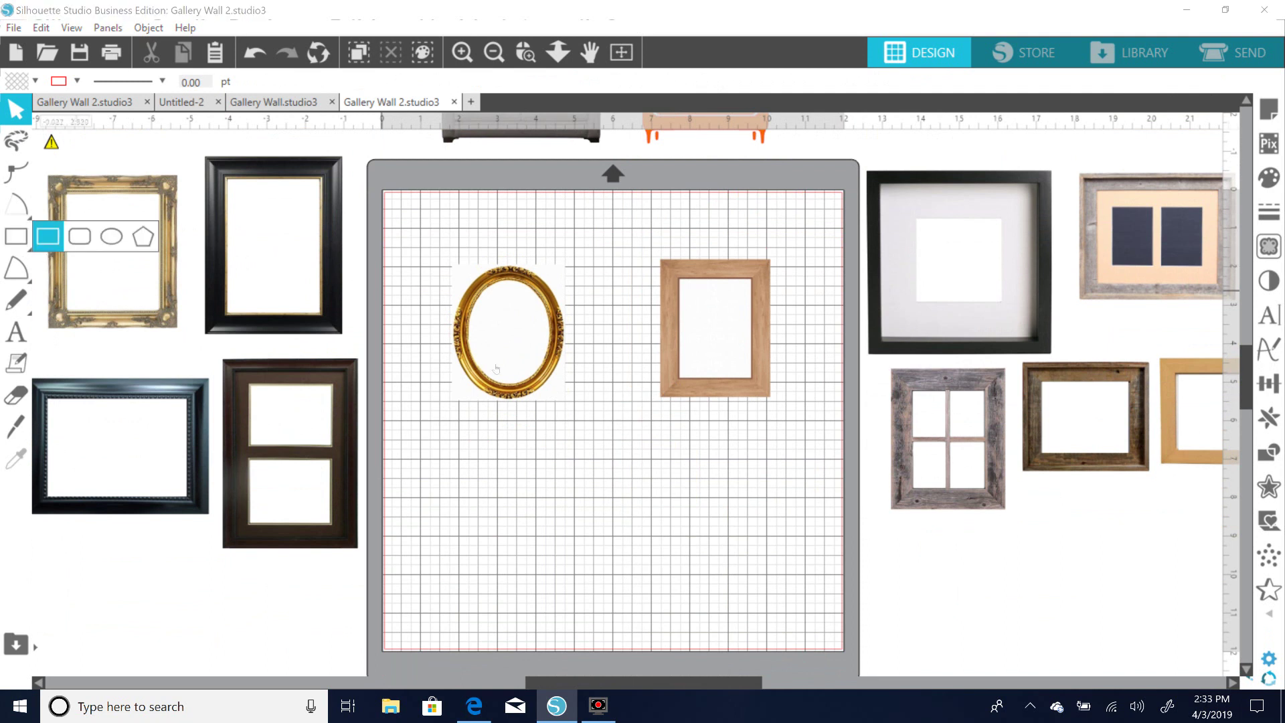
Trace and detach the gold oval frame, using a trace area around it and a threshold of 93%.
{"action": "left_click", "coordinate": [491, 387]}
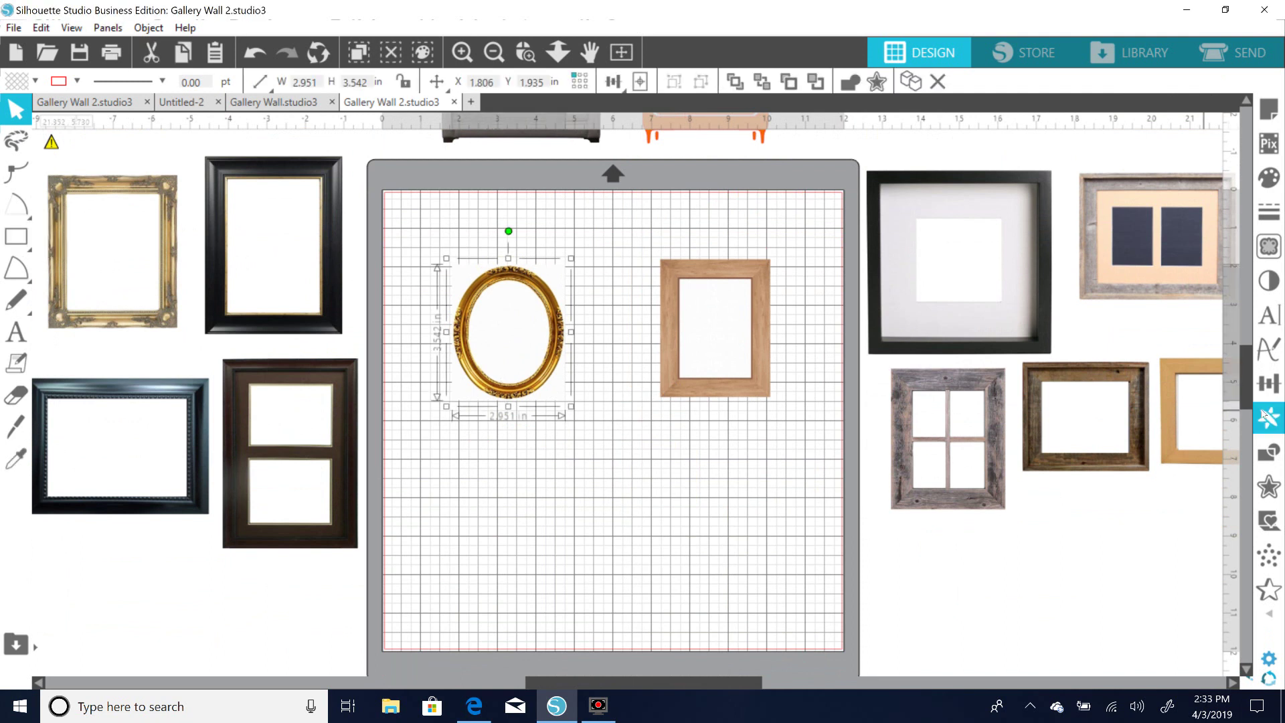
{"action": "left_click", "coordinate": [1267, 260]}
{"action": "left_click", "coordinate": [1040, 213]}
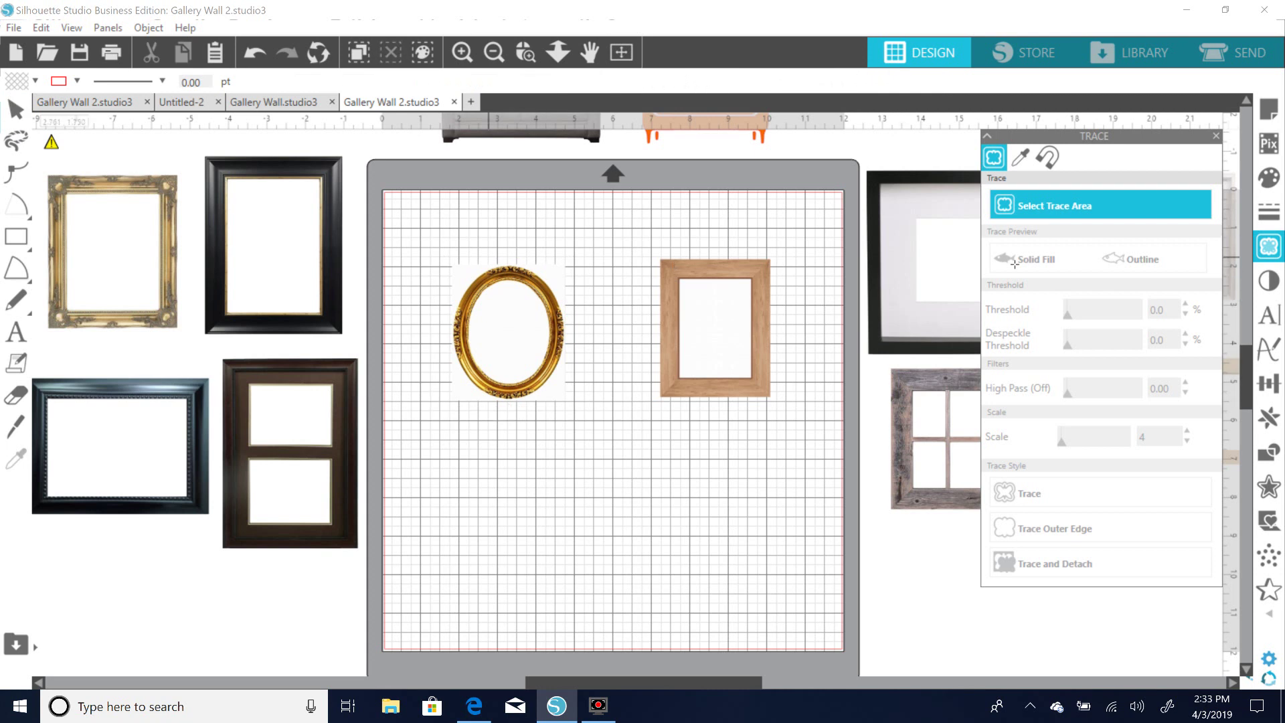
{"action": "mouse_move", "coordinate": [437, 257]}
{"action": "left_mouse_down"}
{"action": "mouse_move", "coordinate": [558, 397]}
{"action": "mouse_move", "coordinate": [606, 424]}
{"action": "left_mouse_up"}
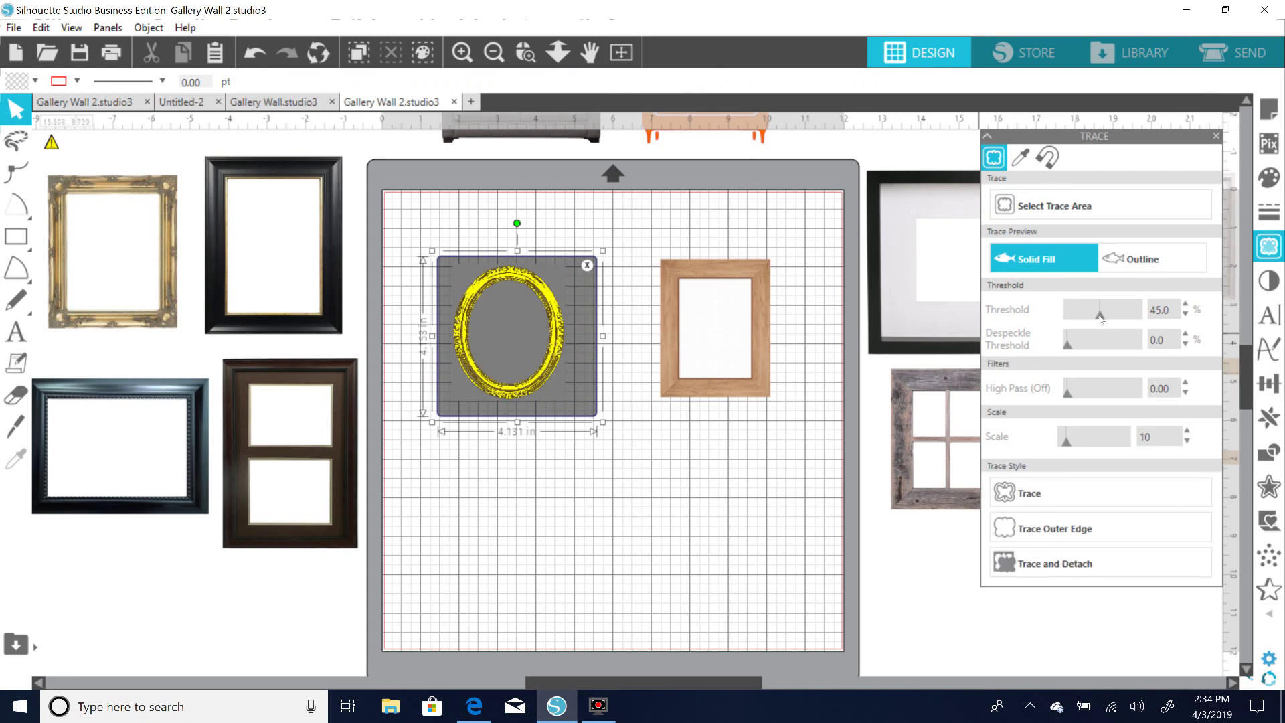
{"action": "left_click_drag", "start_coordinate": [1103, 320], "coordinate": [1137, 317]}
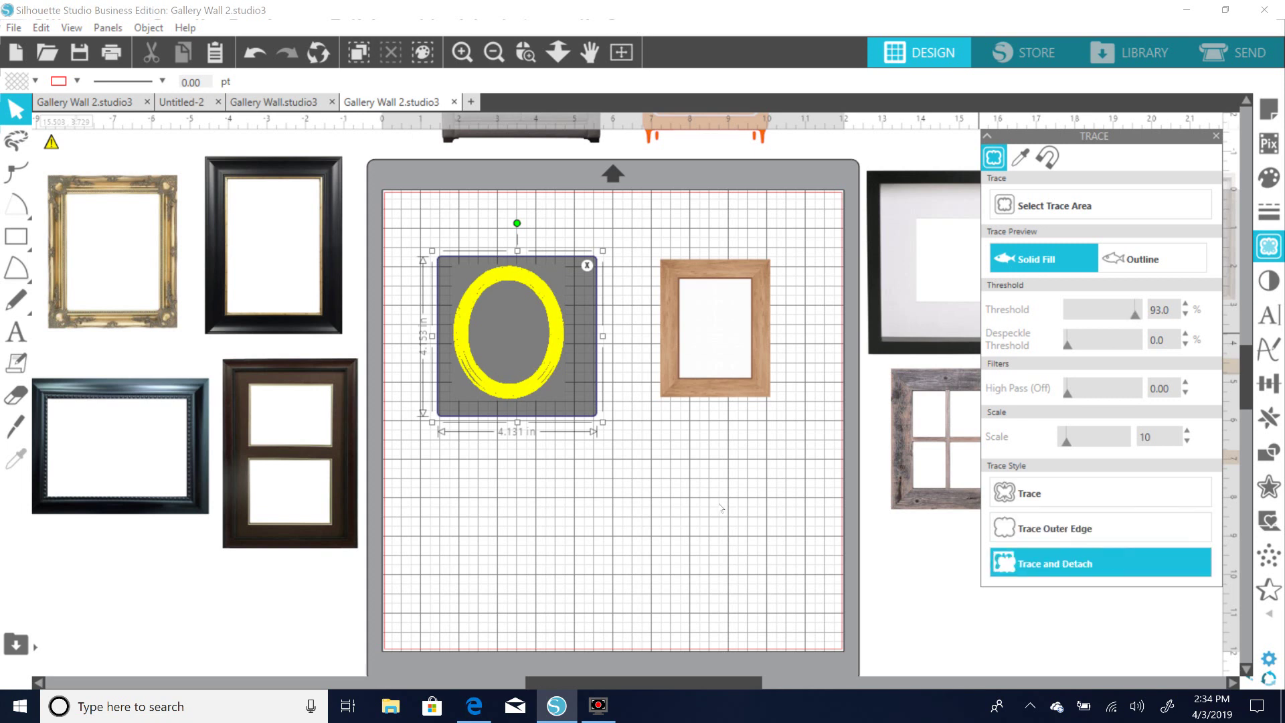
Delete the white background left over from the trace and place the detached oval frame in the page's upper-left area.
{"action": "left_click_drag", "start_coordinate": [546, 383], "coordinate": [758, 553]}
{"action": "left_click_drag", "start_coordinate": [404, 230], "coordinate": [614, 446]}
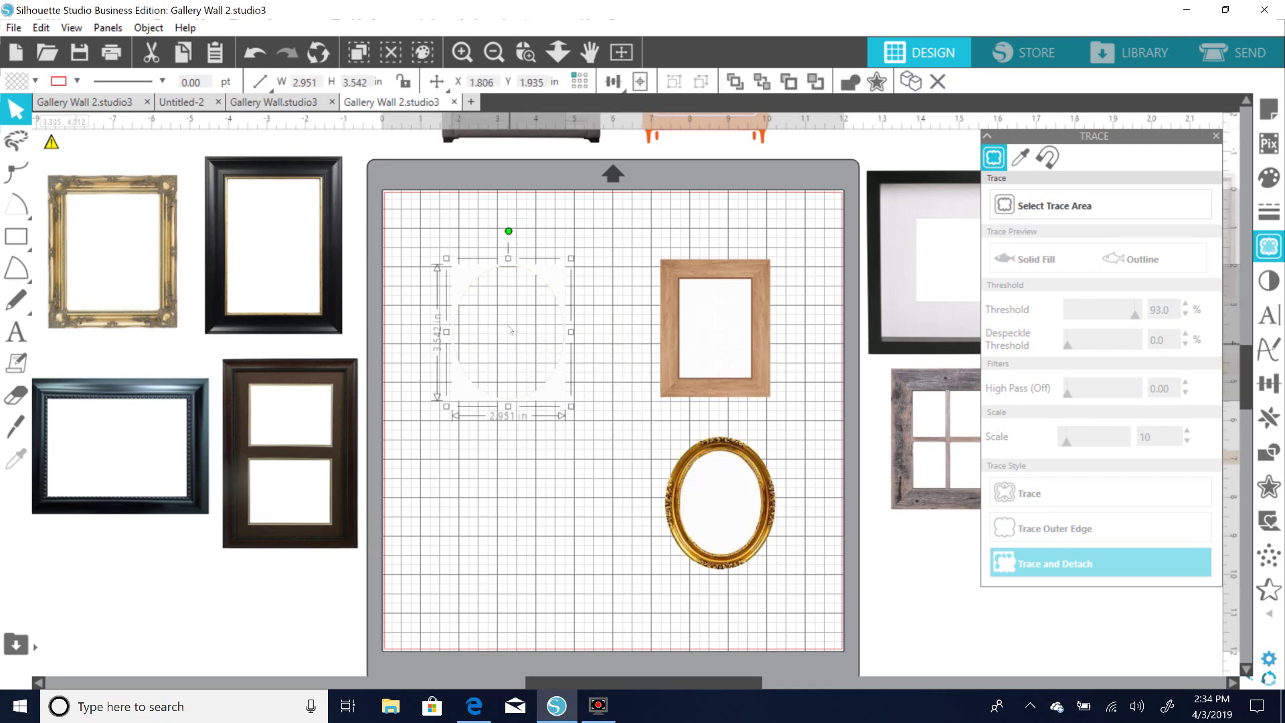
{"action": "key", "text": "Delete"}
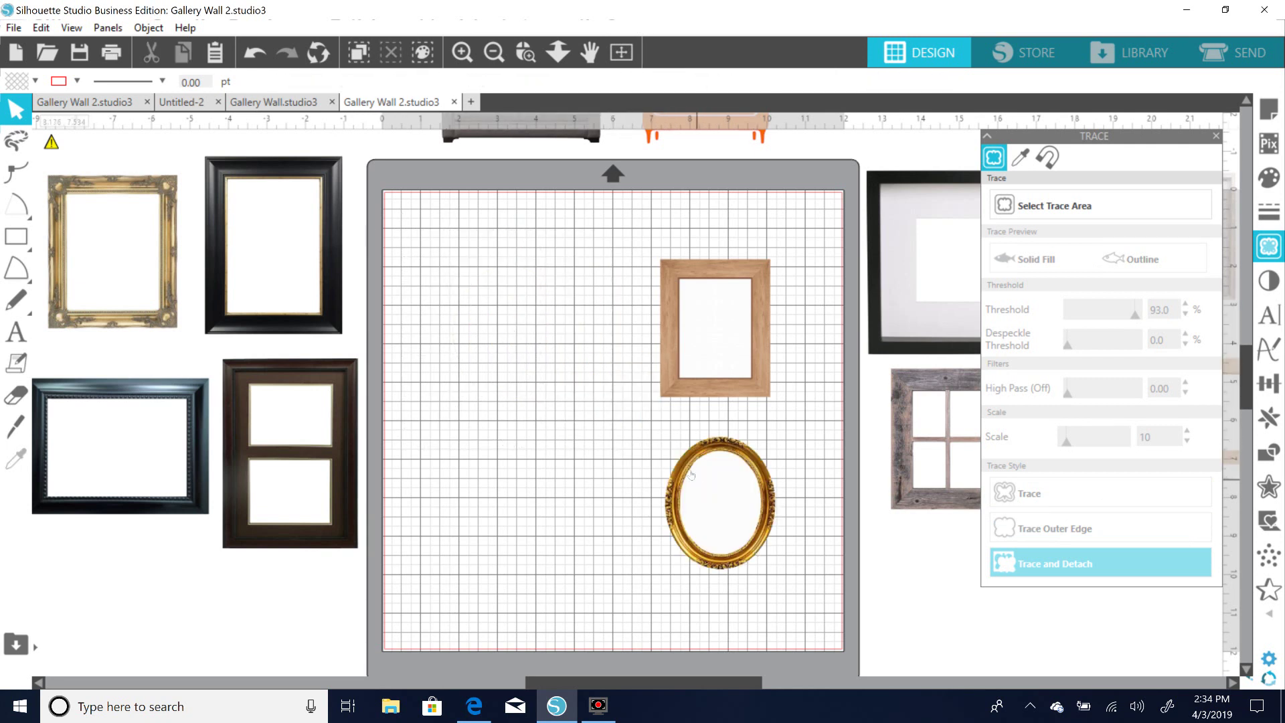
{"action": "left_click_drag", "start_coordinate": [655, 468], "coordinate": [531, 222]}
{"action": "left_click", "coordinate": [796, 440]}
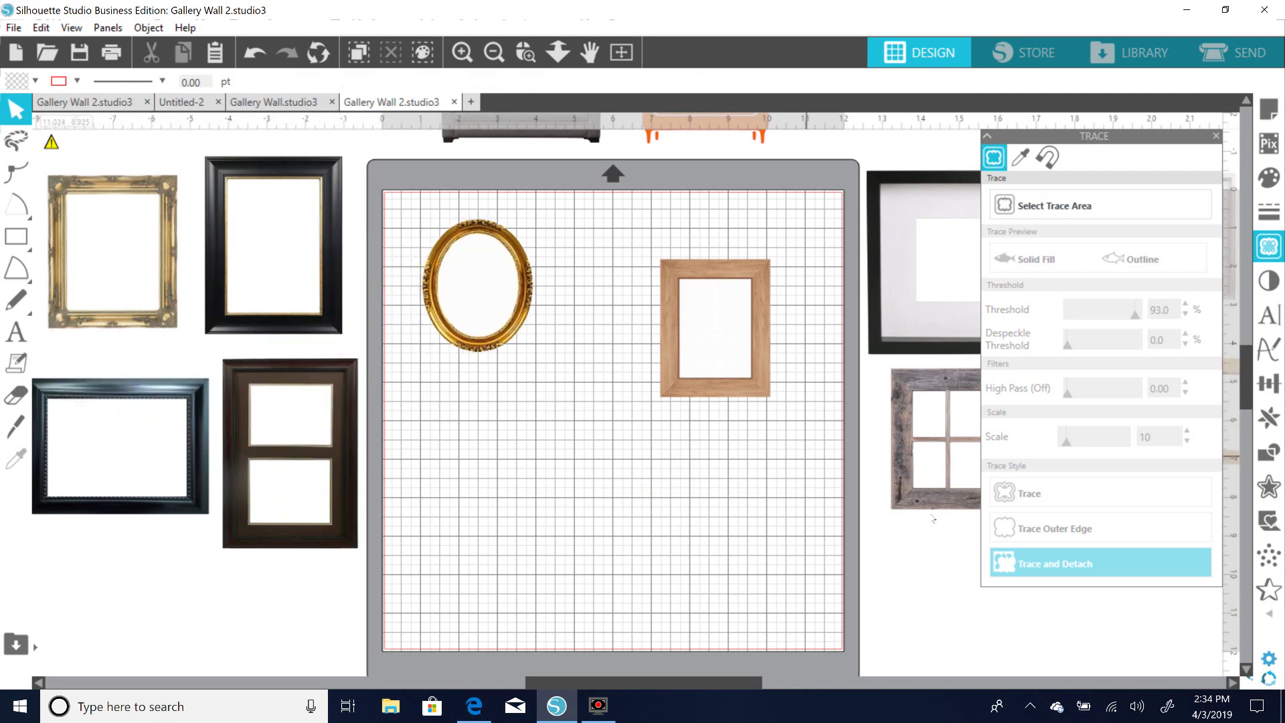
{"action": "left_click", "coordinate": [1216, 136]}
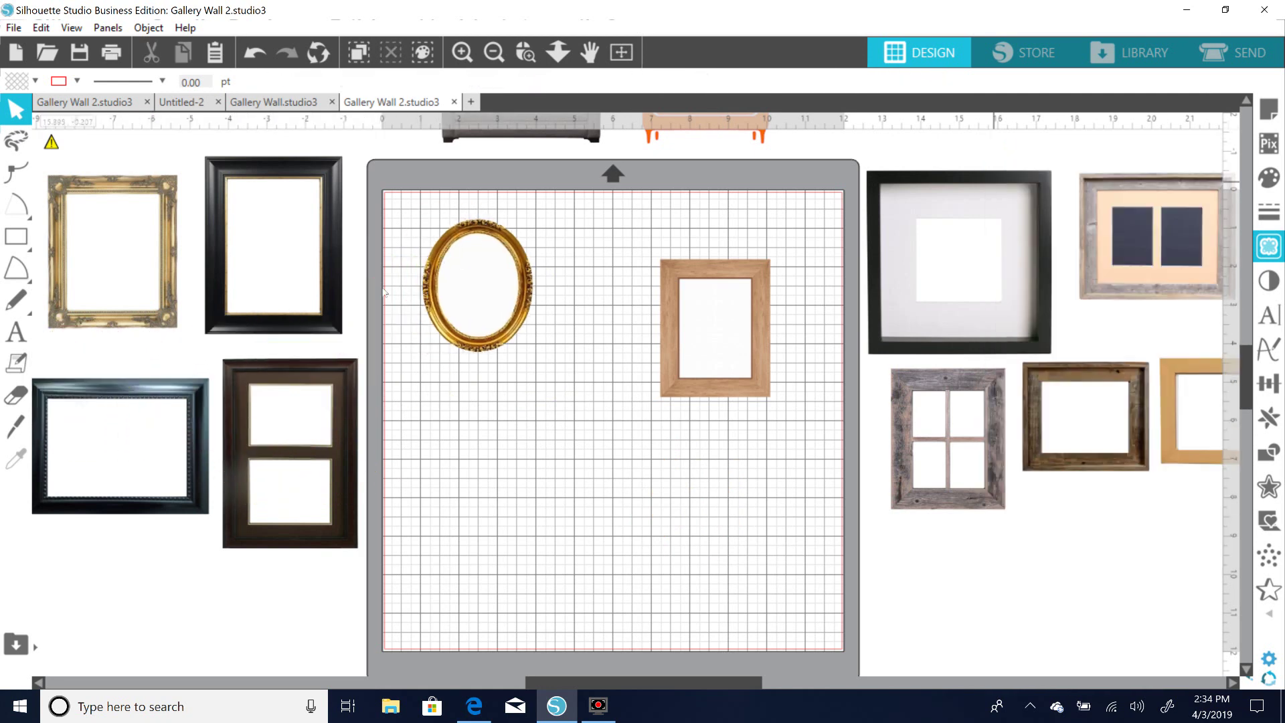
Draw an ellipse over the oval frame's opening and adjust it to about 2.13 by 2.65 in.
{"action": "left_click_drag", "start_coordinate": [25, 239], "coordinate": [110, 239]}
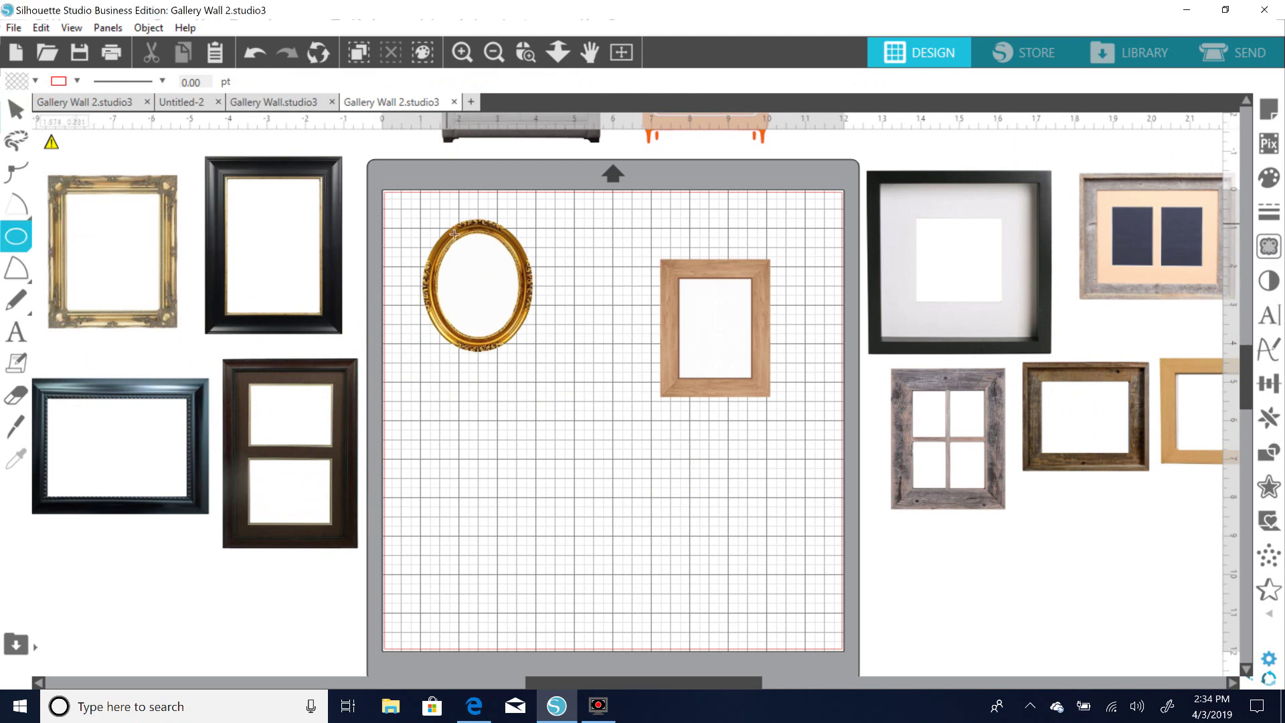
{"action": "left_click_drag", "start_coordinate": [461, 245], "coordinate": [523, 341]}
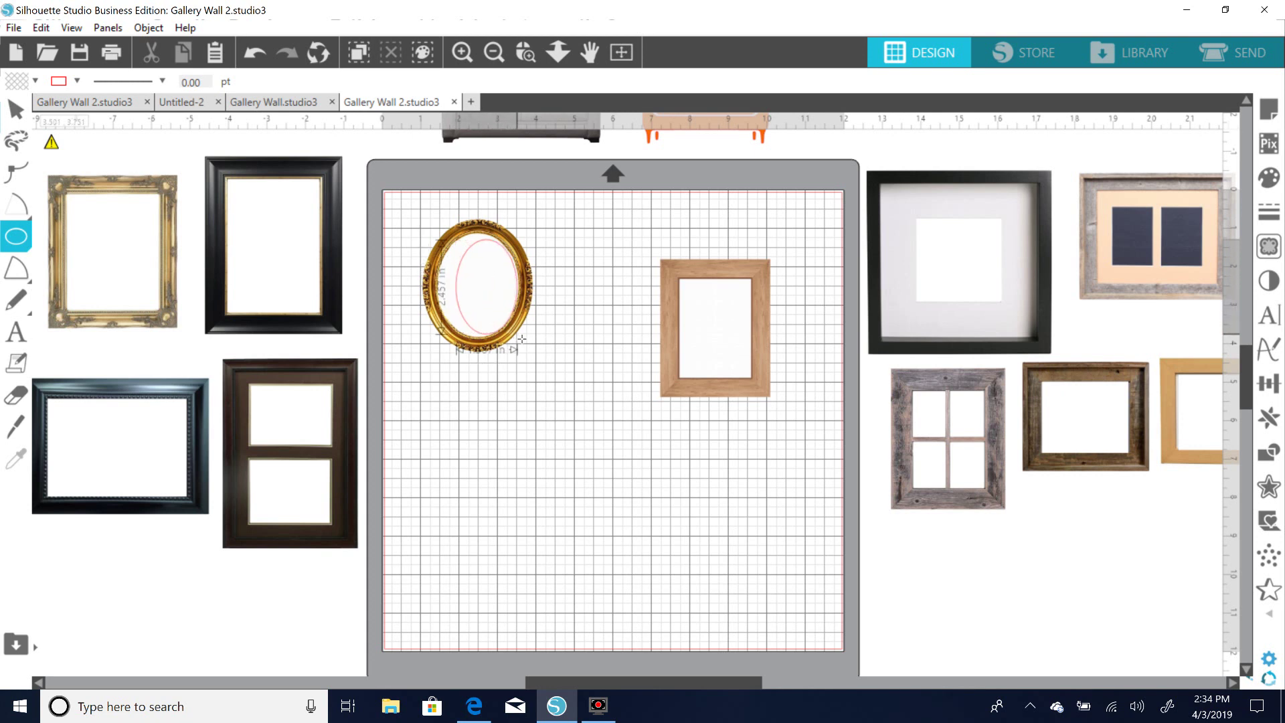
{"action": "key", "text": "v"}
{"action": "left_click_drag", "start_coordinate": [492, 237], "coordinate": [492, 235]}
{"action": "left_click_drag", "start_coordinate": [452, 289], "coordinate": [435, 291]}
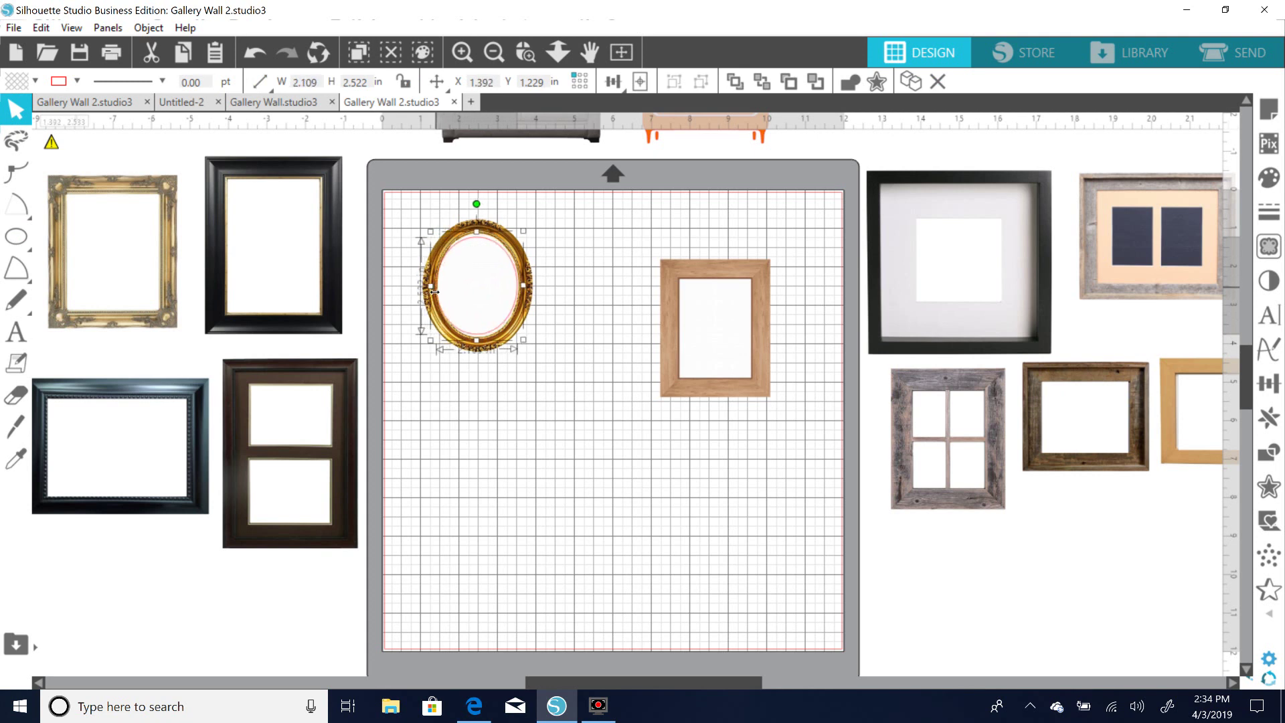
{"action": "left_click_drag", "start_coordinate": [480, 343], "coordinate": [481, 346]}
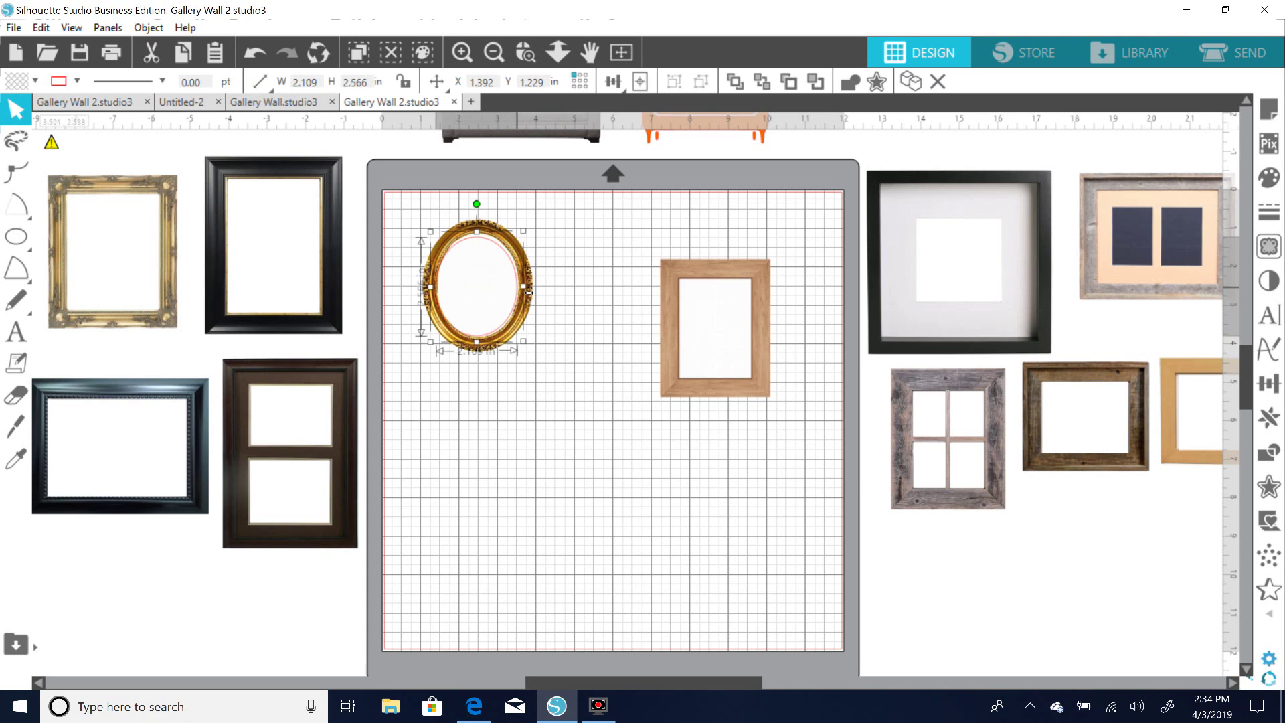
{"action": "left_click_drag", "start_coordinate": [529, 292], "coordinate": [530, 292]}
{"action": "left_click_drag", "start_coordinate": [485, 236], "coordinate": [490, 233]}
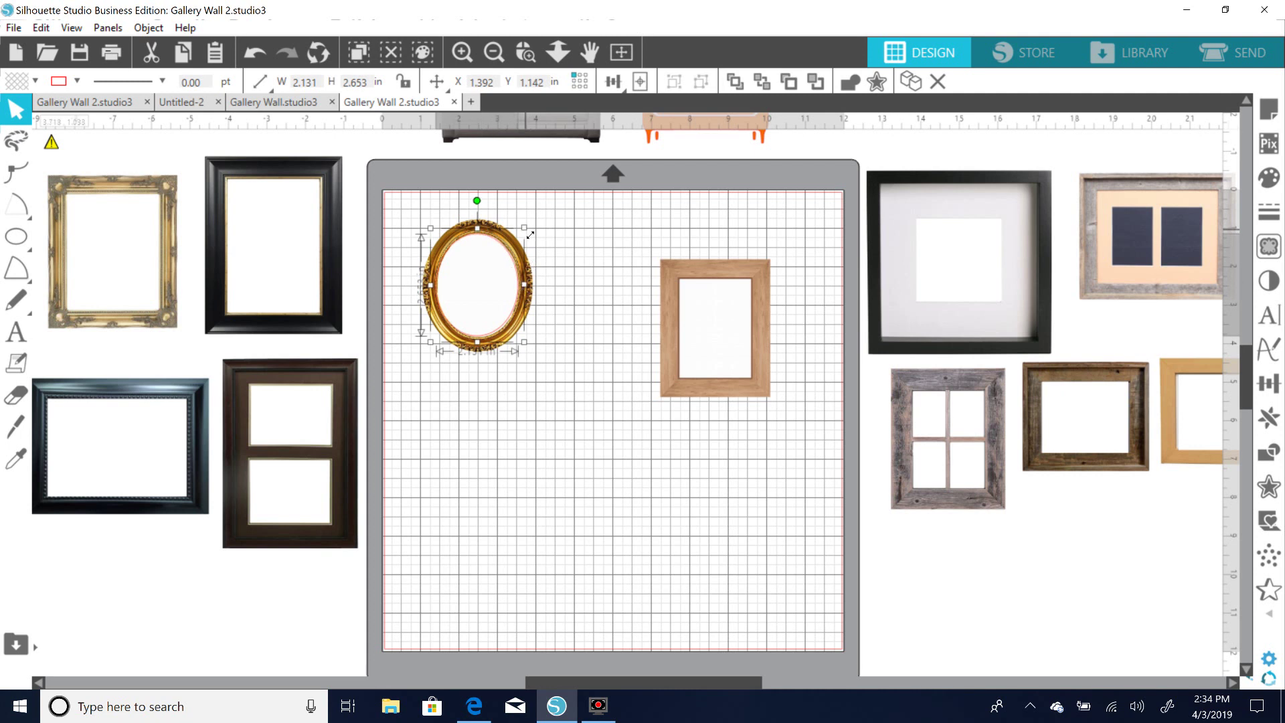
Align the ellipse and the oval frame center-middle, and subtract the ellipse from the frame.
{"action": "left_click_drag", "start_coordinate": [401, 209], "coordinate": [578, 354]}
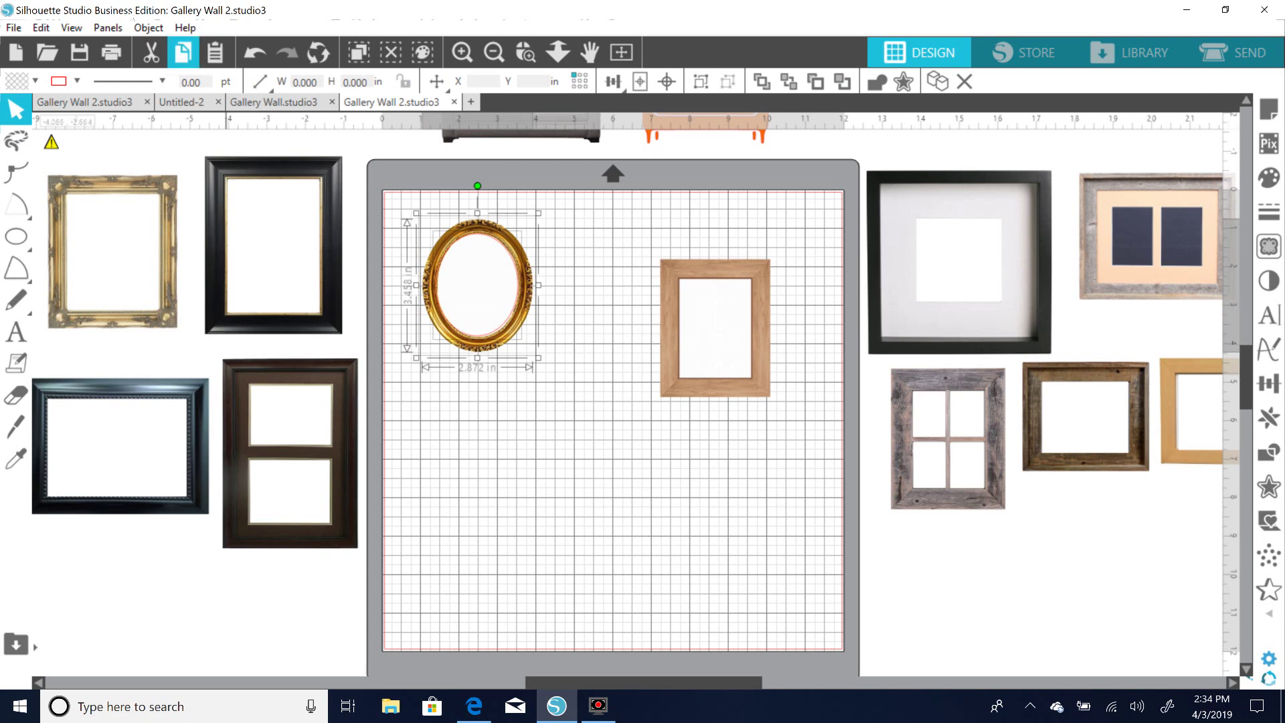
{"action": "left_click", "coordinate": [148, 28]}
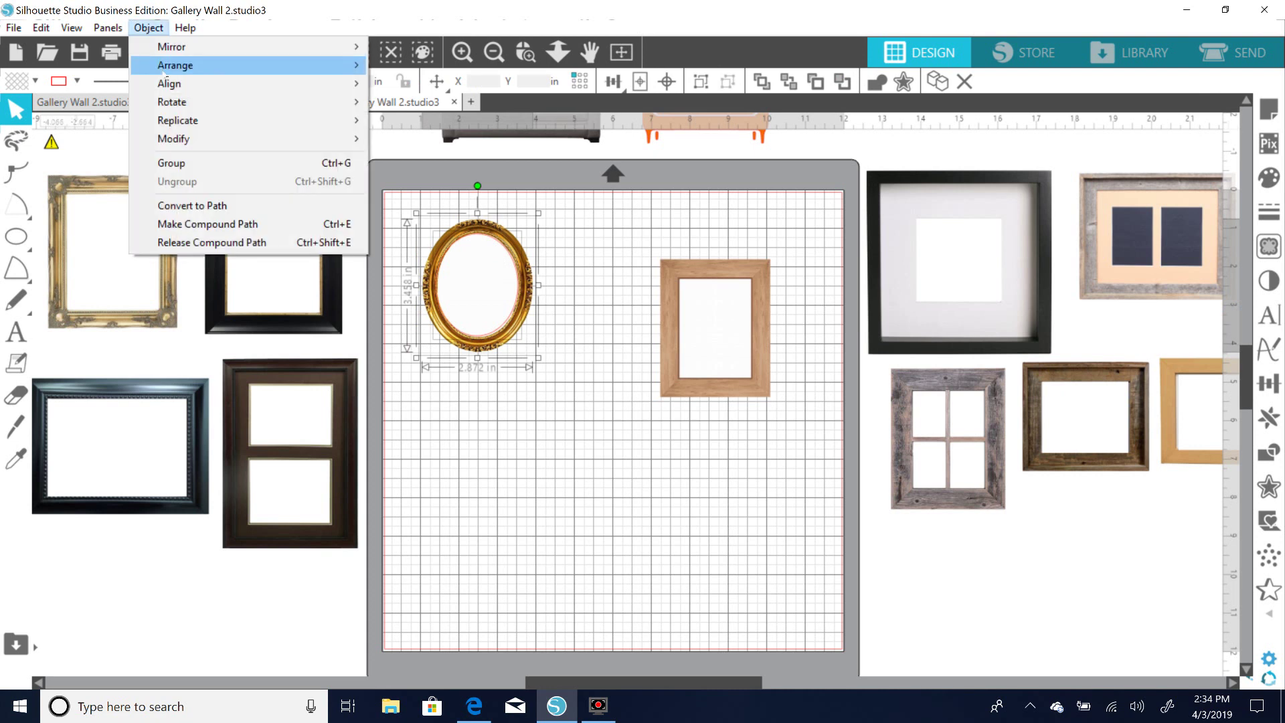
{"action": "mouse_move", "coordinate": [178, 84]}
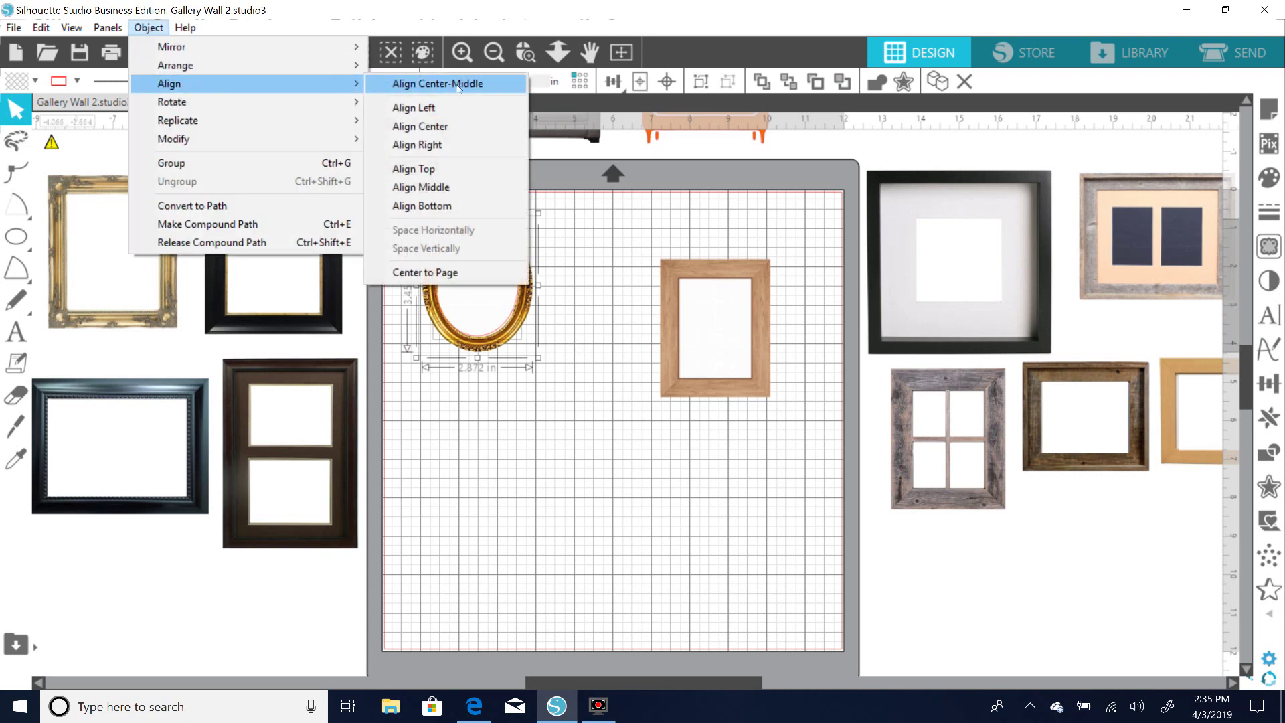
{"action": "left_click", "coordinate": [428, 83]}
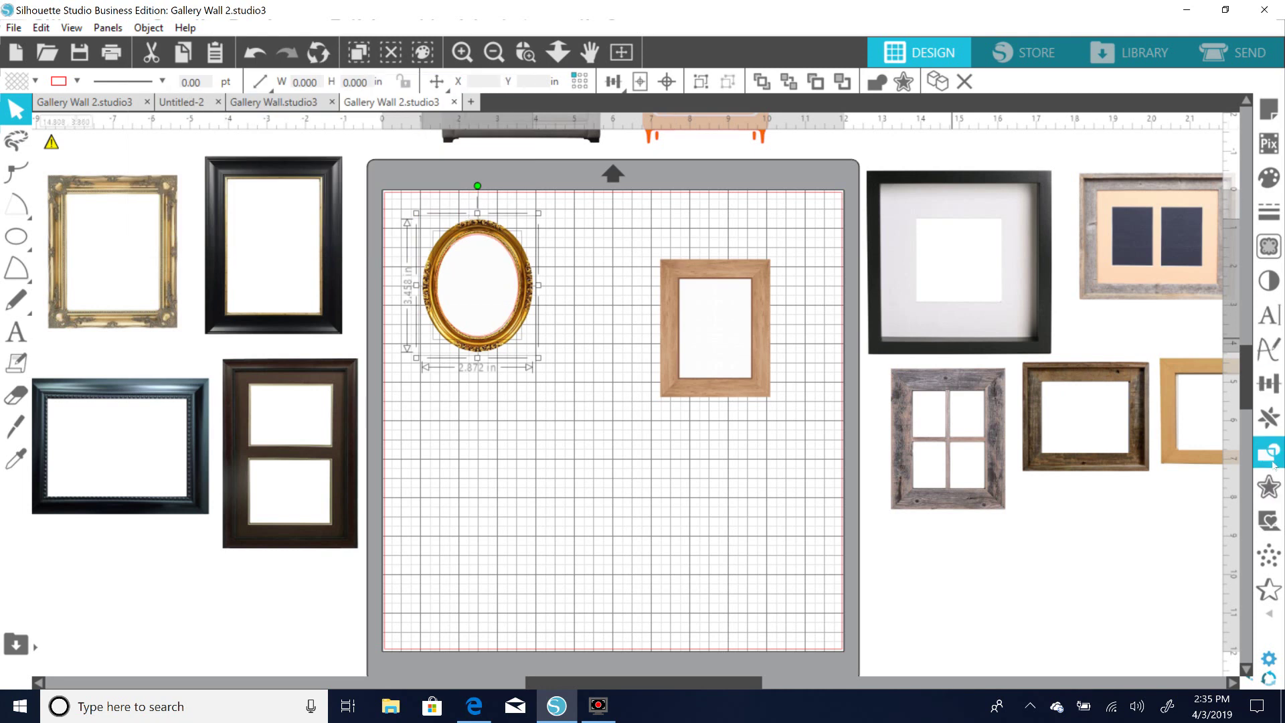
{"action": "left_click", "coordinate": [1271, 462]}
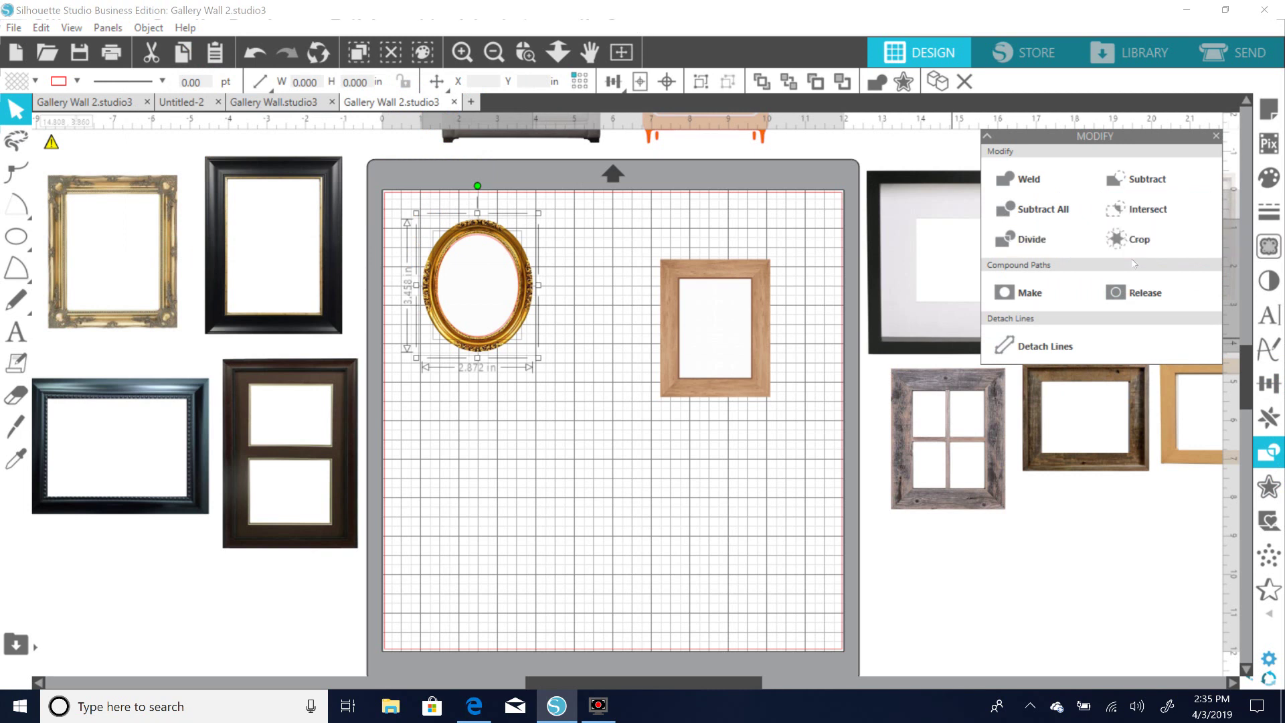
{"action": "left_click", "coordinate": [1136, 180]}
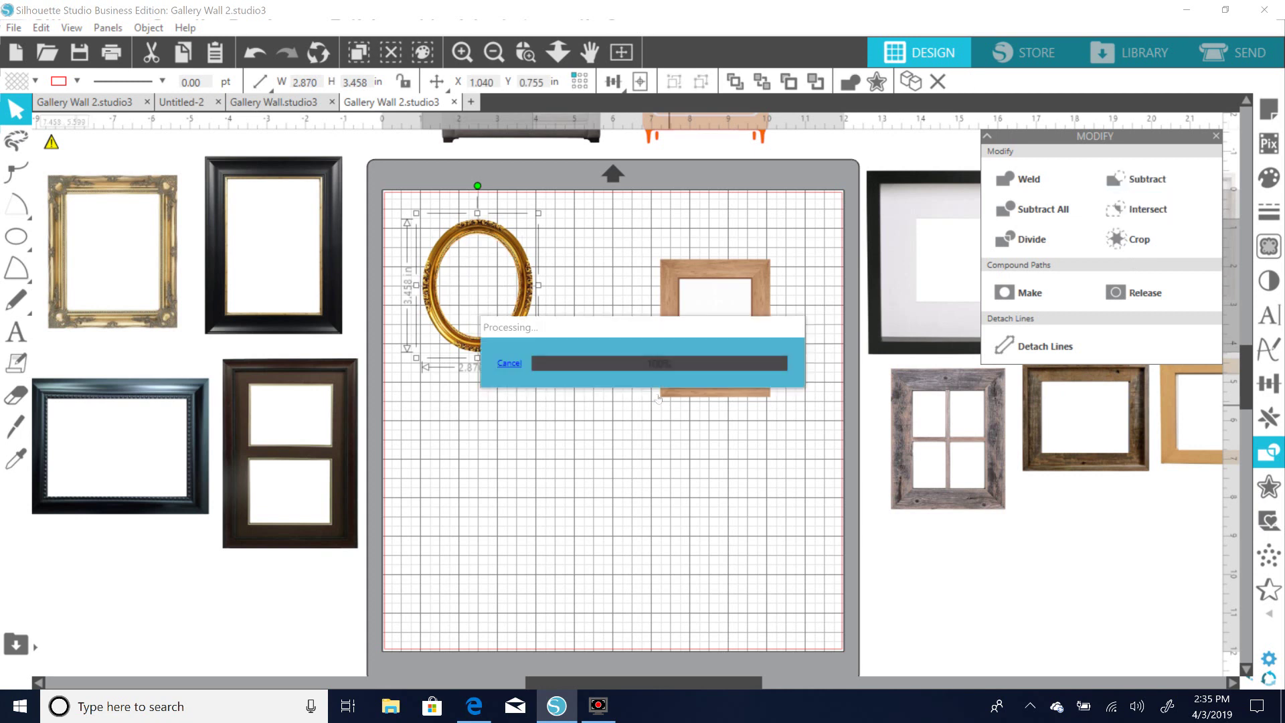
Move the oval and wooden frames up and left on the page, and enlarge the wooden frame to about 4.65 by 5.83 in.
{"action": "mouse_move", "coordinate": [504, 346]}
{"action": "left_mouse_down"}
{"action": "mouse_move", "coordinate": [694, 385]}
{"action": "mouse_move", "coordinate": [356, 348]}
{"action": "mouse_move", "coordinate": [275, 292]}
{"action": "mouse_move", "coordinate": [235, 317]}
{"action": "mouse_move", "coordinate": [304, 344]}
{"action": "mouse_move", "coordinate": [484, 331]}
{"action": "left_mouse_up"}
{"action": "left_click_drag", "start_coordinate": [685, 392], "coordinate": [610, 350]}
{"action": "left_click", "coordinate": [415, 172]}
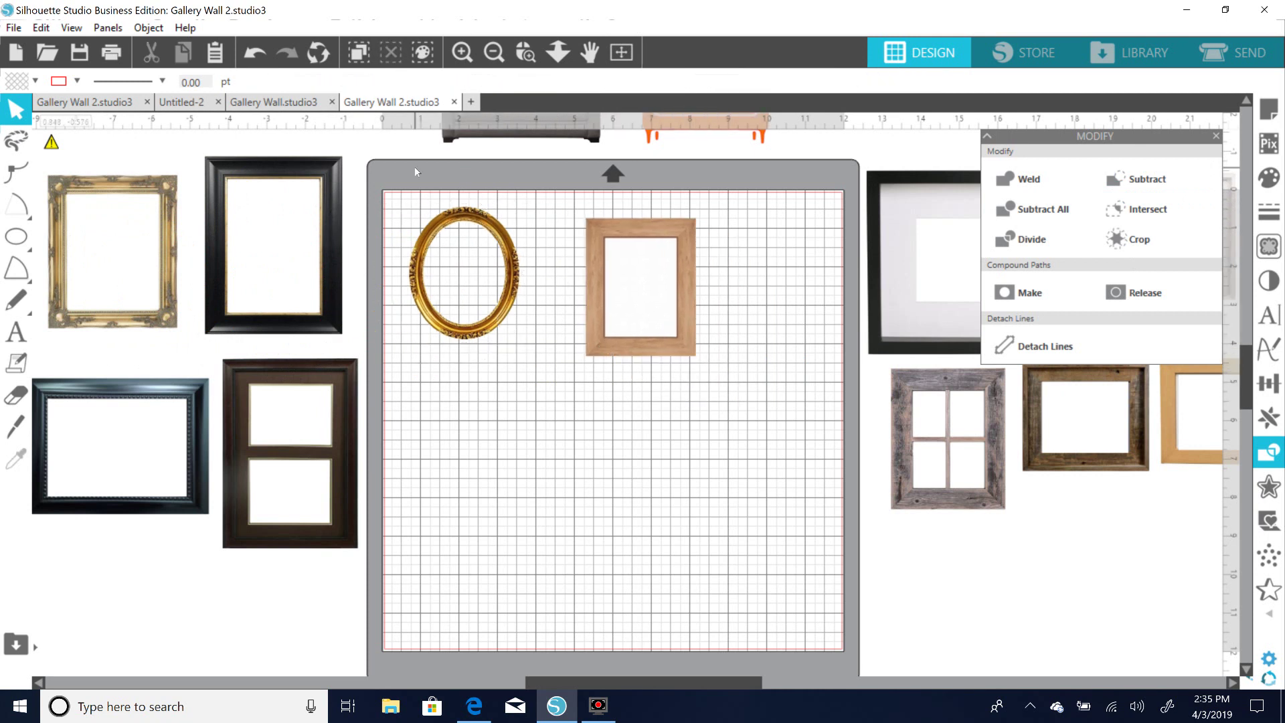
{"action": "left_click", "coordinate": [639, 280]}
{"action": "left_click_drag", "start_coordinate": [708, 366], "coordinate": [766, 447]}
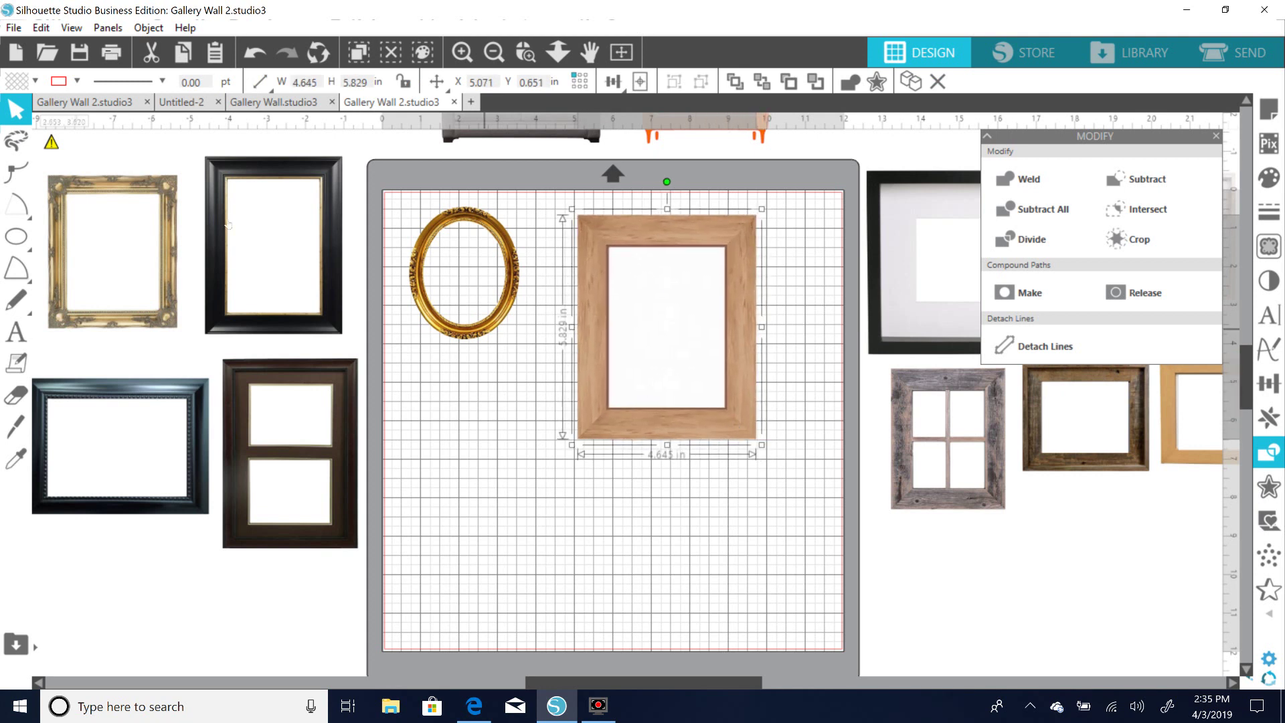
Draw a rectangle over the wooden frame's opening, subtract it from the frame and move the frame slightly right.
{"action": "left_click", "coordinate": [16, 236]}
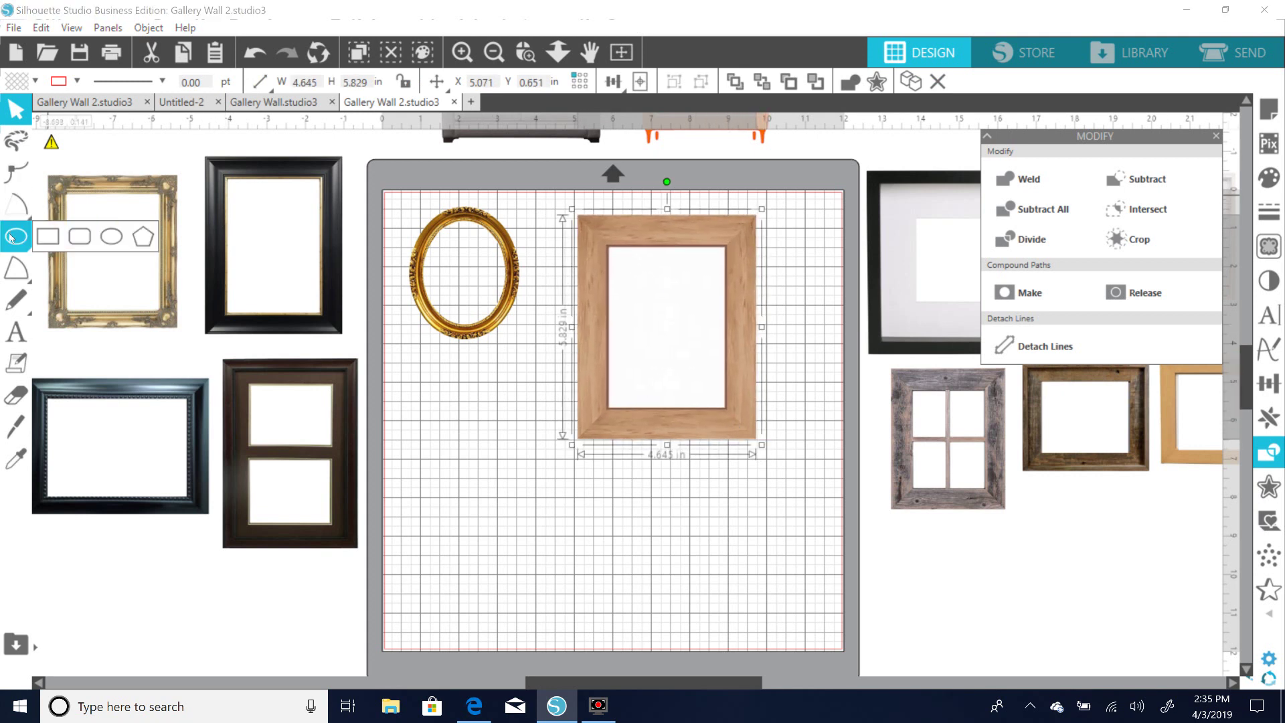
{"action": "left_click", "coordinate": [47, 235]}
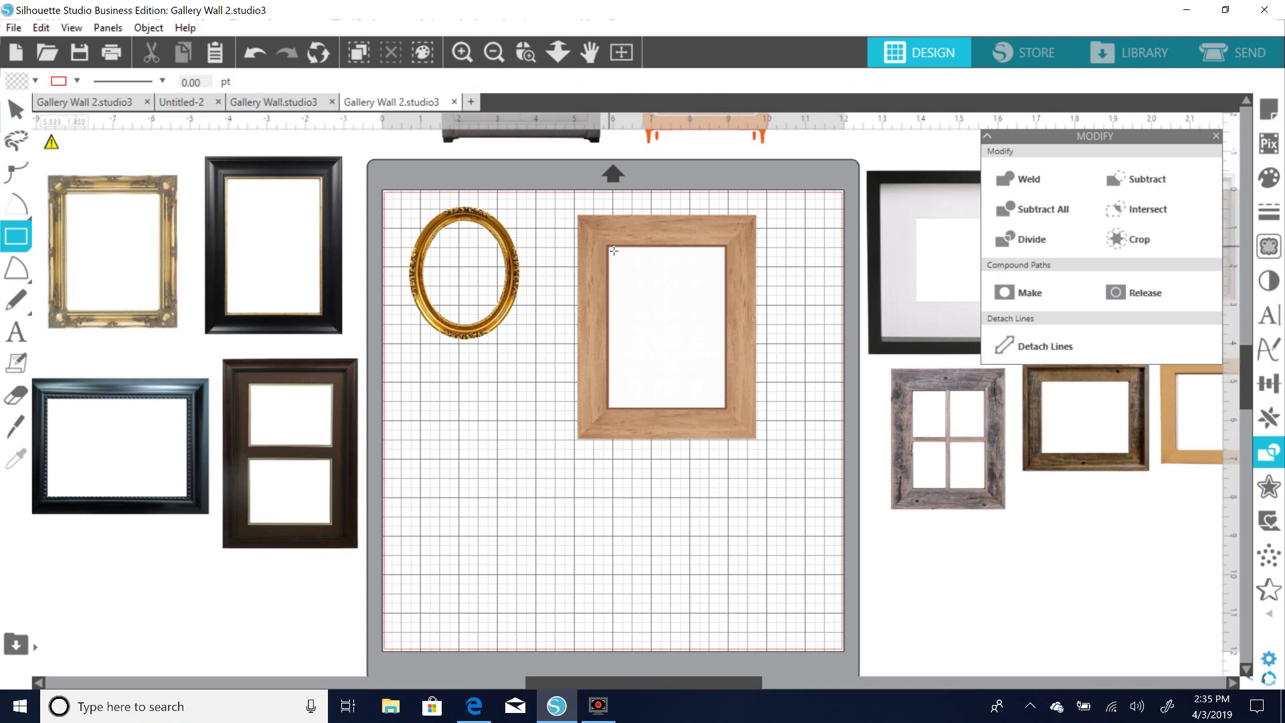
{"action": "left_click_drag", "start_coordinate": [615, 264], "coordinate": [727, 413]}
{"action": "left_click", "coordinate": [747, 442]}
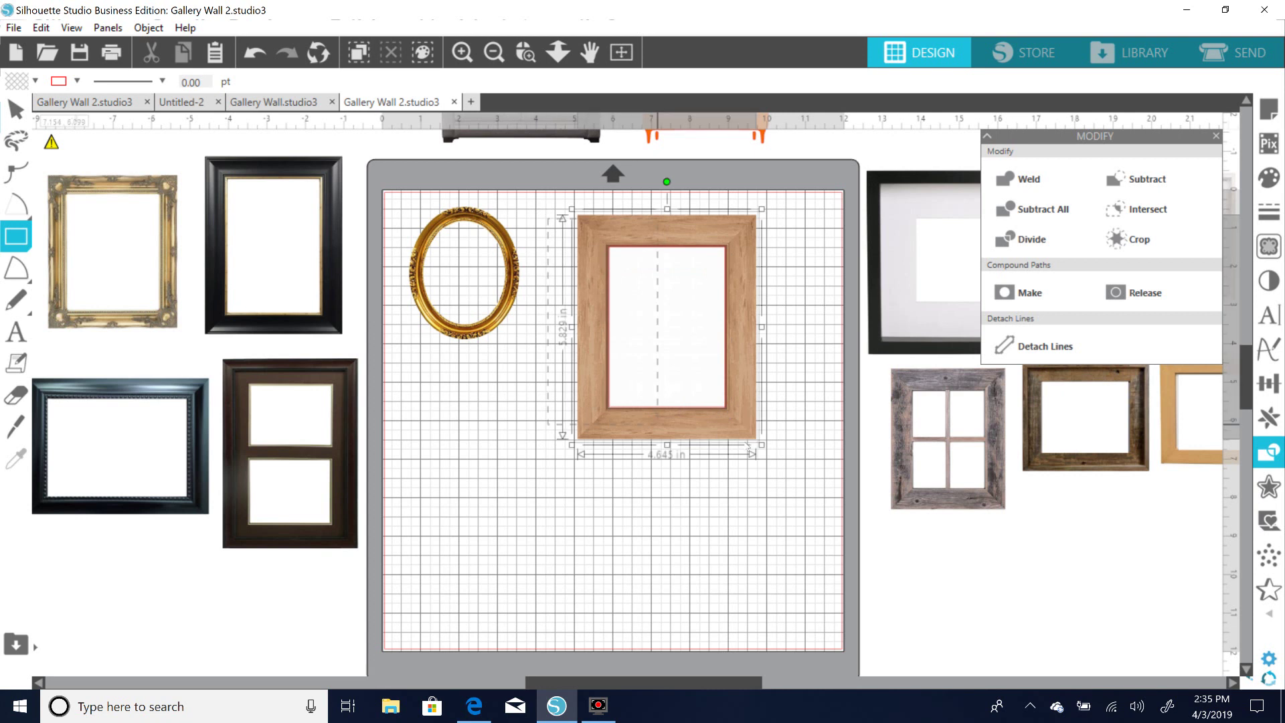
{"action": "key", "text": "v"}
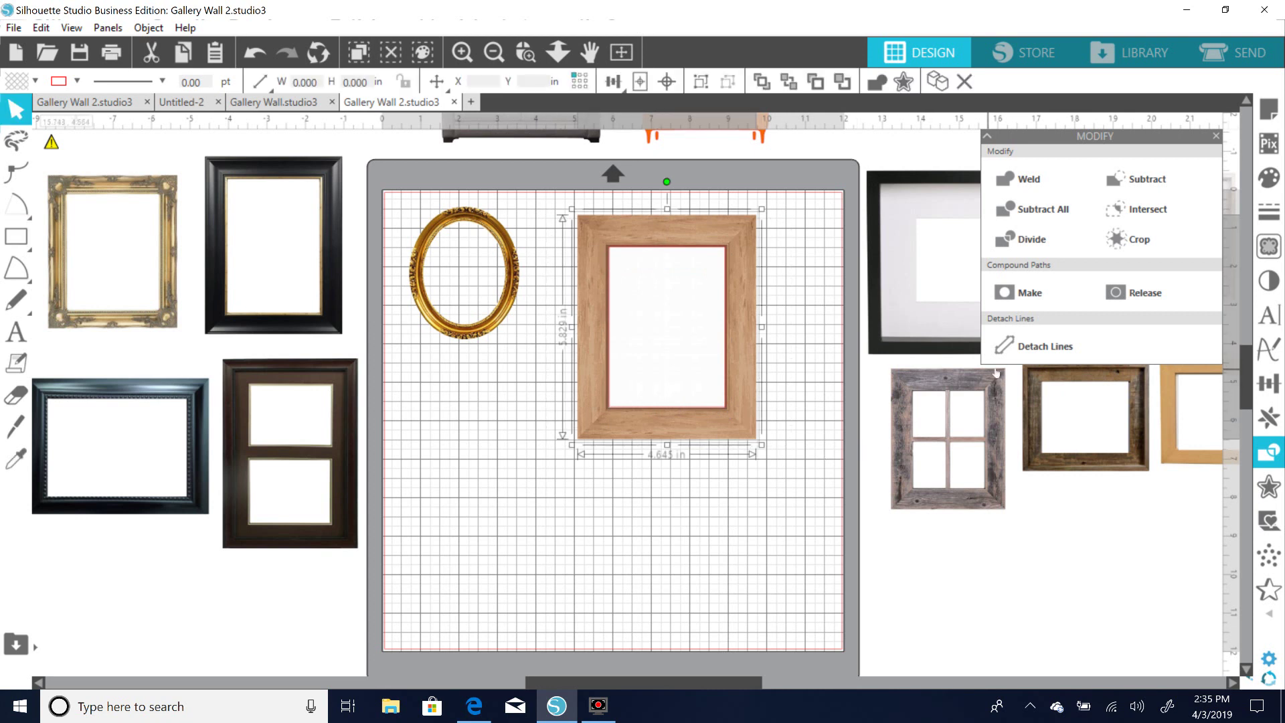
{"action": "left_click", "coordinate": [1146, 179]}
{"action": "left_click_drag", "start_coordinate": [737, 427], "coordinate": [771, 430]}
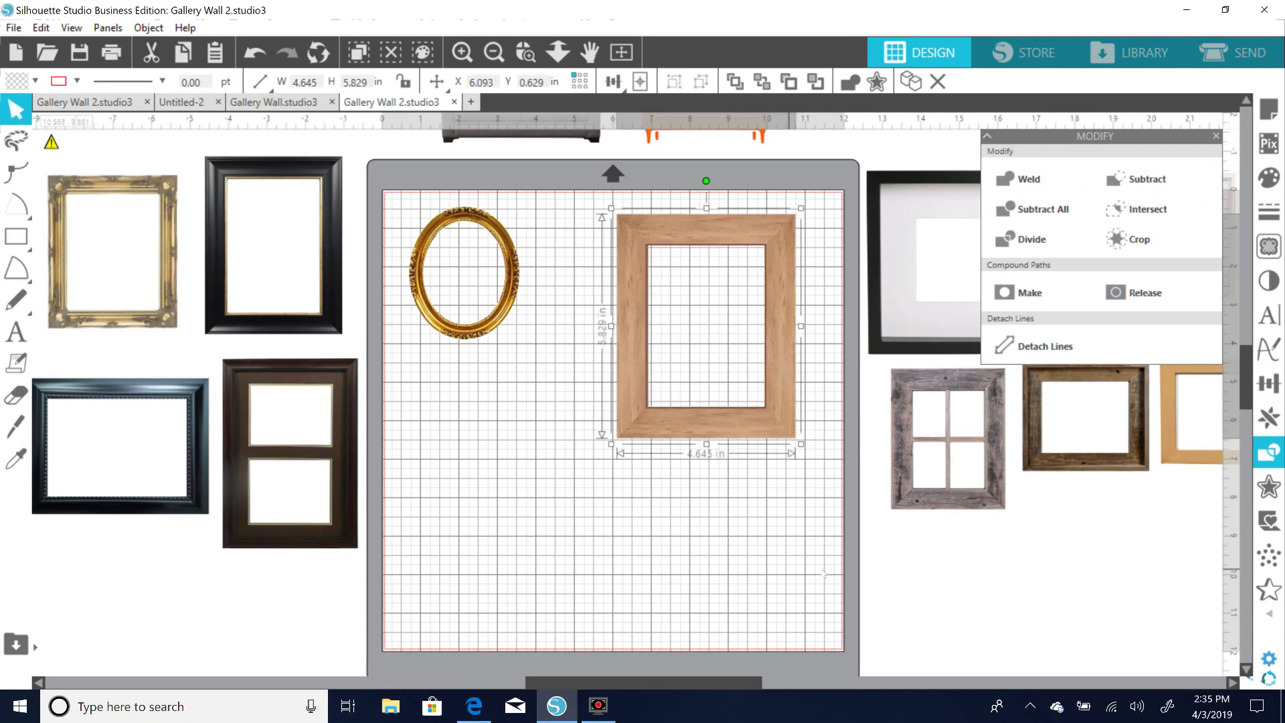
Bring the grey two-photo frame onto the page and shrink the wooden frame to about 2.5 by 3.14 in near the upper-right corner.
{"action": "left_click_drag", "start_coordinate": [698, 683], "coordinate": [802, 694]}
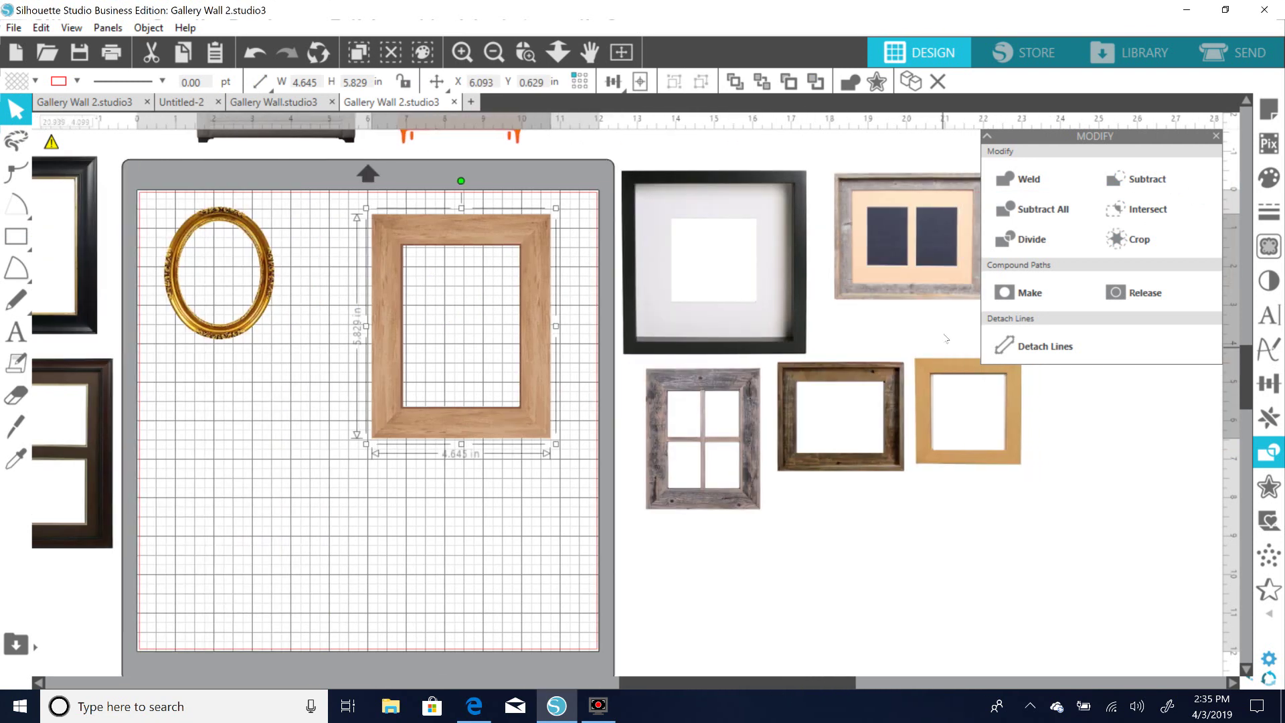
{"action": "left_click_drag", "start_coordinate": [946, 295], "coordinate": [357, 585]}
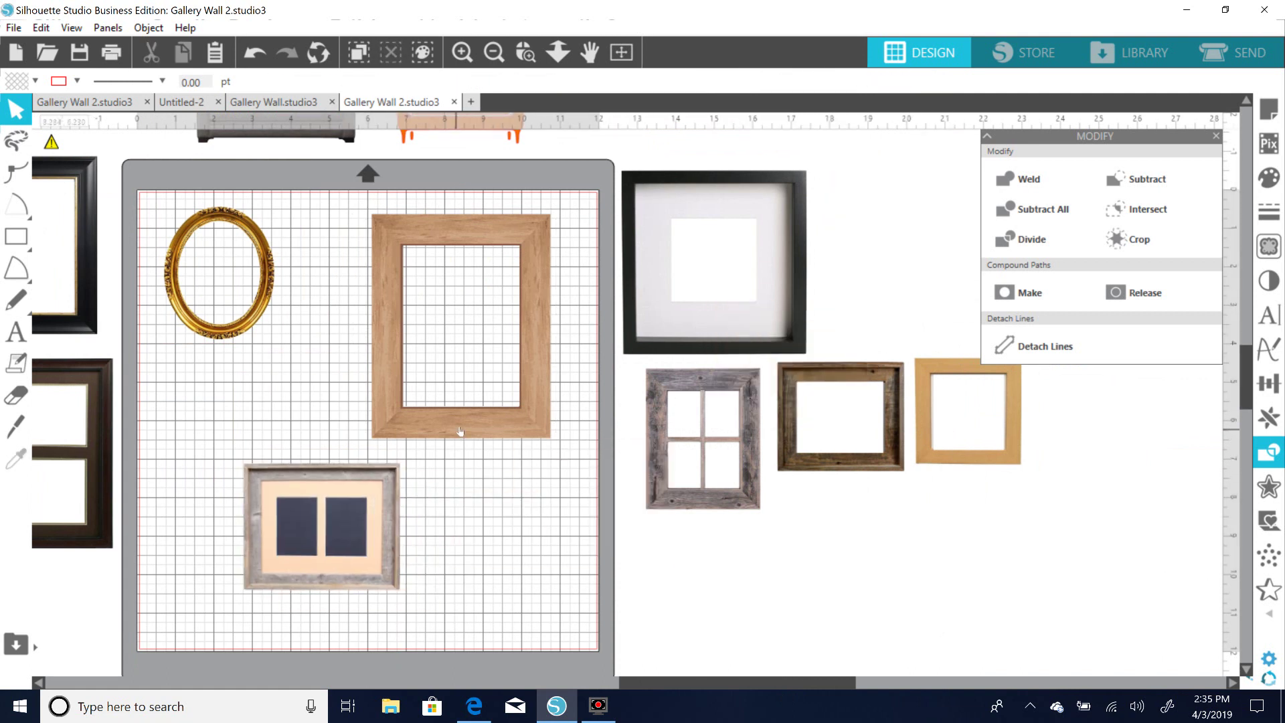
{"action": "left_click", "coordinate": [460, 434]}
{"action": "left_click_drag", "start_coordinate": [555, 443], "coordinate": [559, 339]}
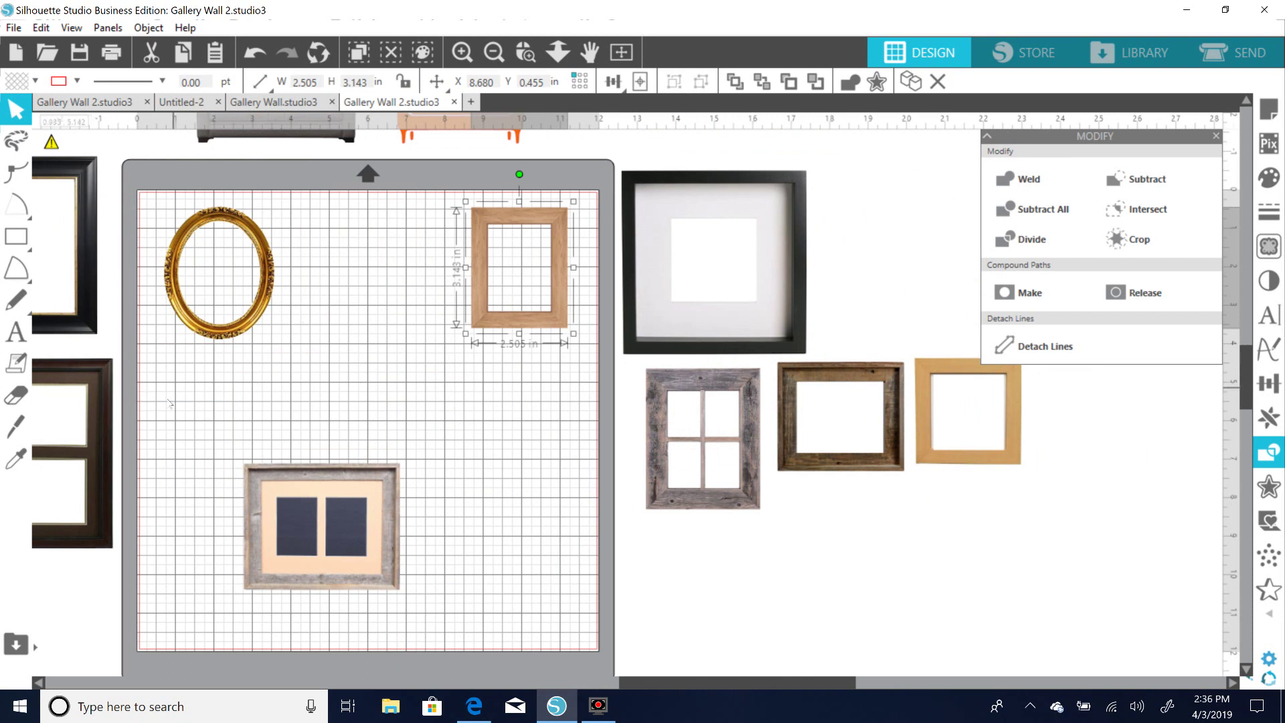
Move the grey two-photo frame up and left, and enlarge it to about 9.28 by 7.52 in.
{"action": "left_click_drag", "start_coordinate": [318, 479], "coordinate": [249, 405]}
{"action": "left_click", "coordinate": [387, 550]}
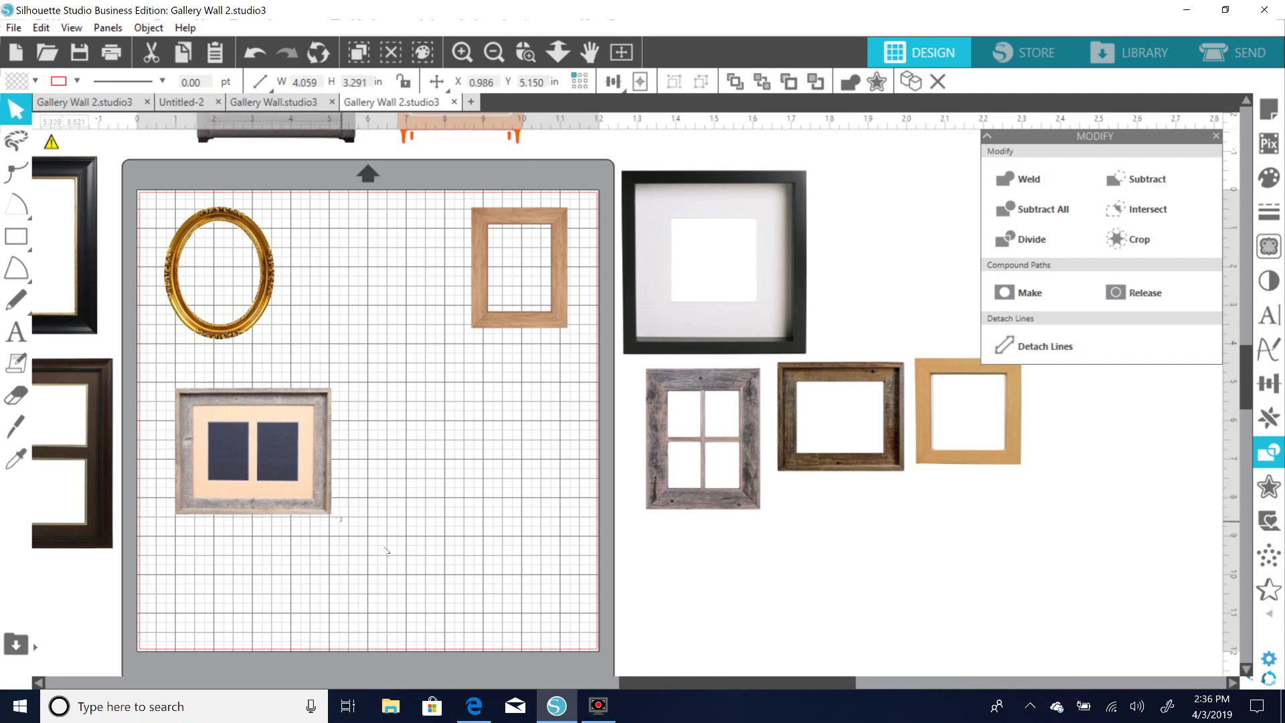
{"action": "left_click", "coordinate": [257, 507]}
{"action": "left_click_drag", "start_coordinate": [339, 521], "coordinate": [539, 576]}
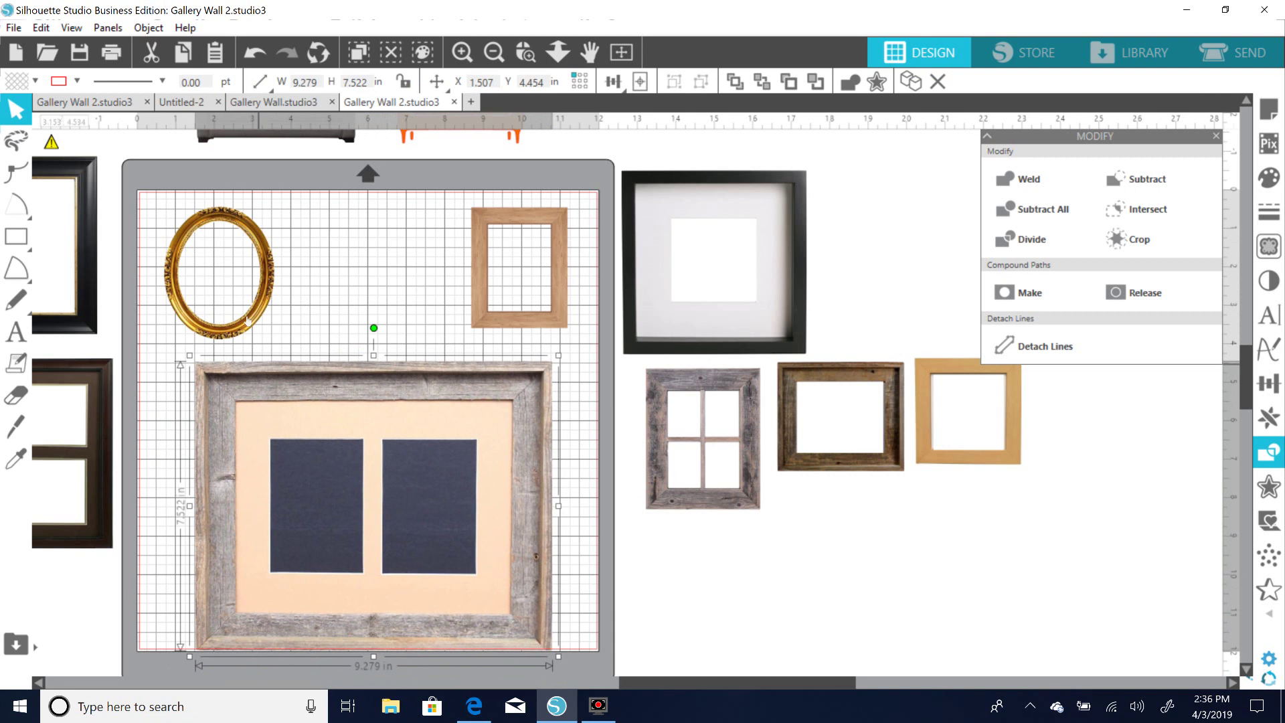
Move the oval and wooden frames to the page's upper edge and shift the grey two-photo frame up and slightly right.
{"action": "left_click_drag", "start_coordinate": [247, 328], "coordinate": [242, 283]}
{"action": "left_click_drag", "start_coordinate": [519, 324], "coordinate": [519, 289]}
{"action": "left_click_drag", "start_coordinate": [424, 374], "coordinate": [434, 351]}
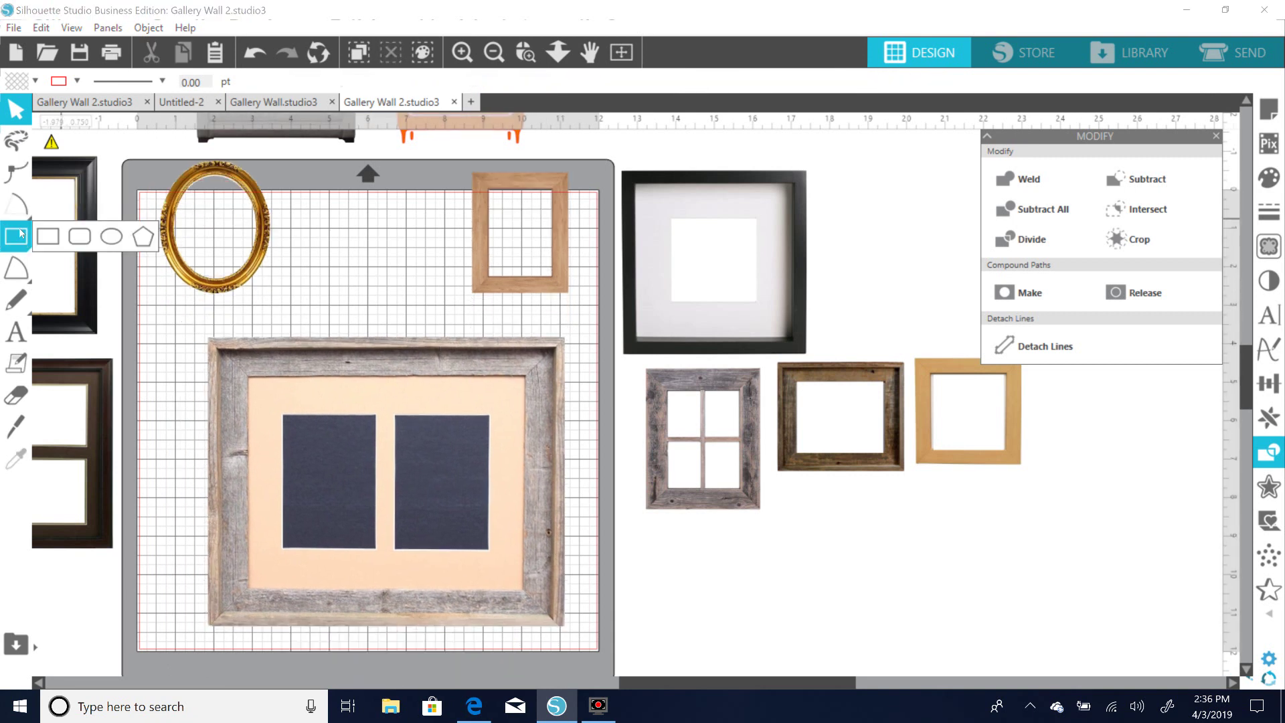
Draw a rectangle about 7.18 by 5.57 in over the peach mat inside the grey two-photo frame.
{"action": "left_click", "coordinate": [49, 238]}
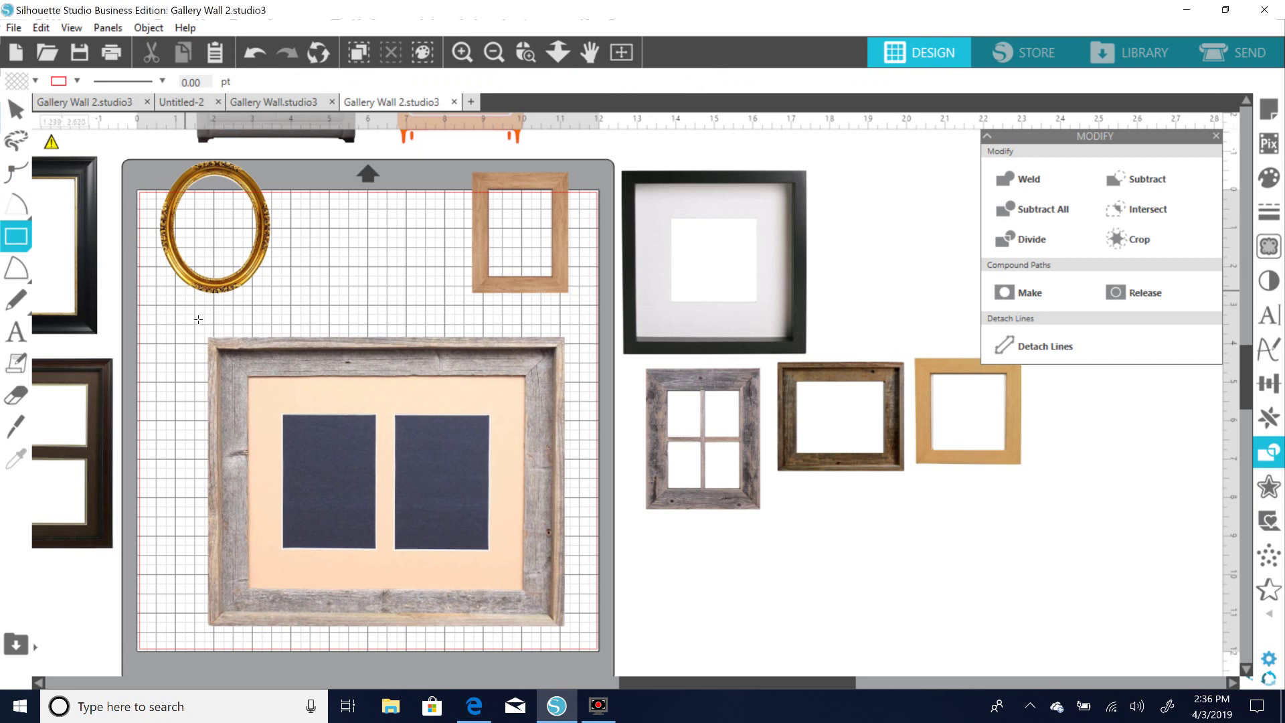
{"action": "mouse_move", "coordinate": [21, 246]}
{"action": "mouse_move", "coordinate": [254, 381]}
{"action": "left_mouse_down"}
{"action": "mouse_move", "coordinate": [305, 475]}
{"action": "mouse_move", "coordinate": [529, 593]}
{"action": "left_mouse_up"}
{"action": "key", "text": "v"}
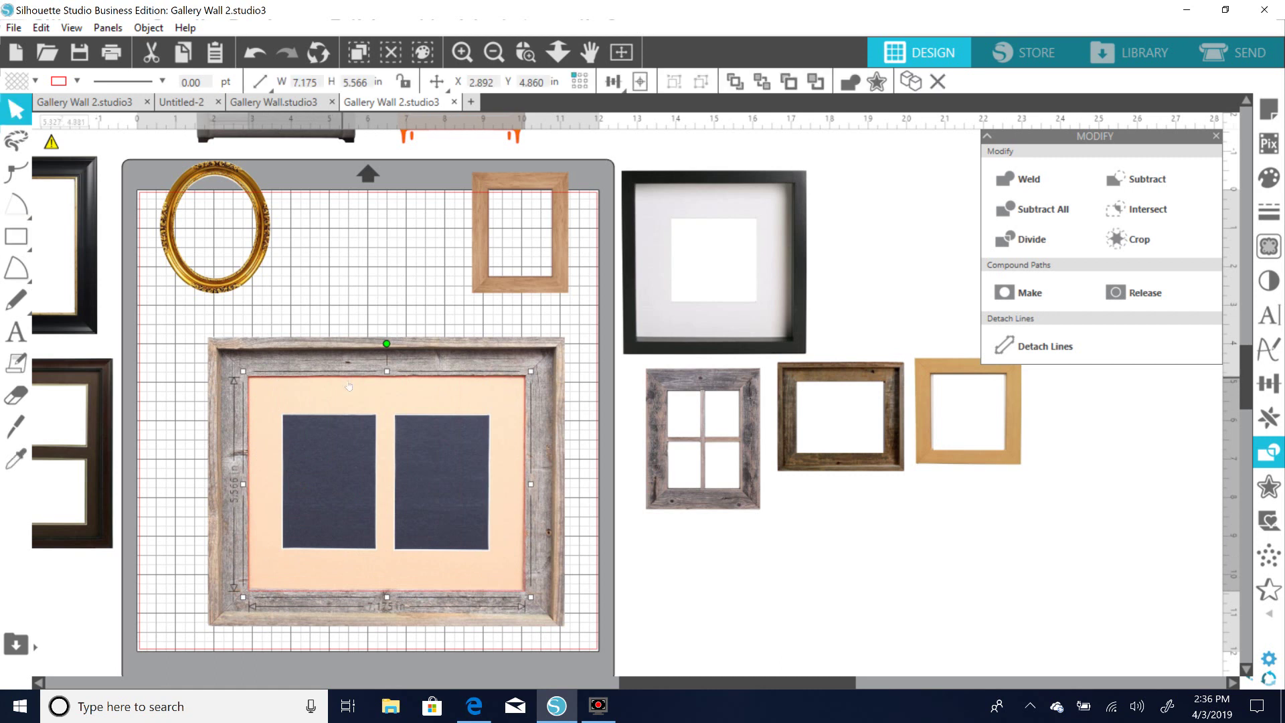
{"action": "left_click", "coordinate": [295, 502]}
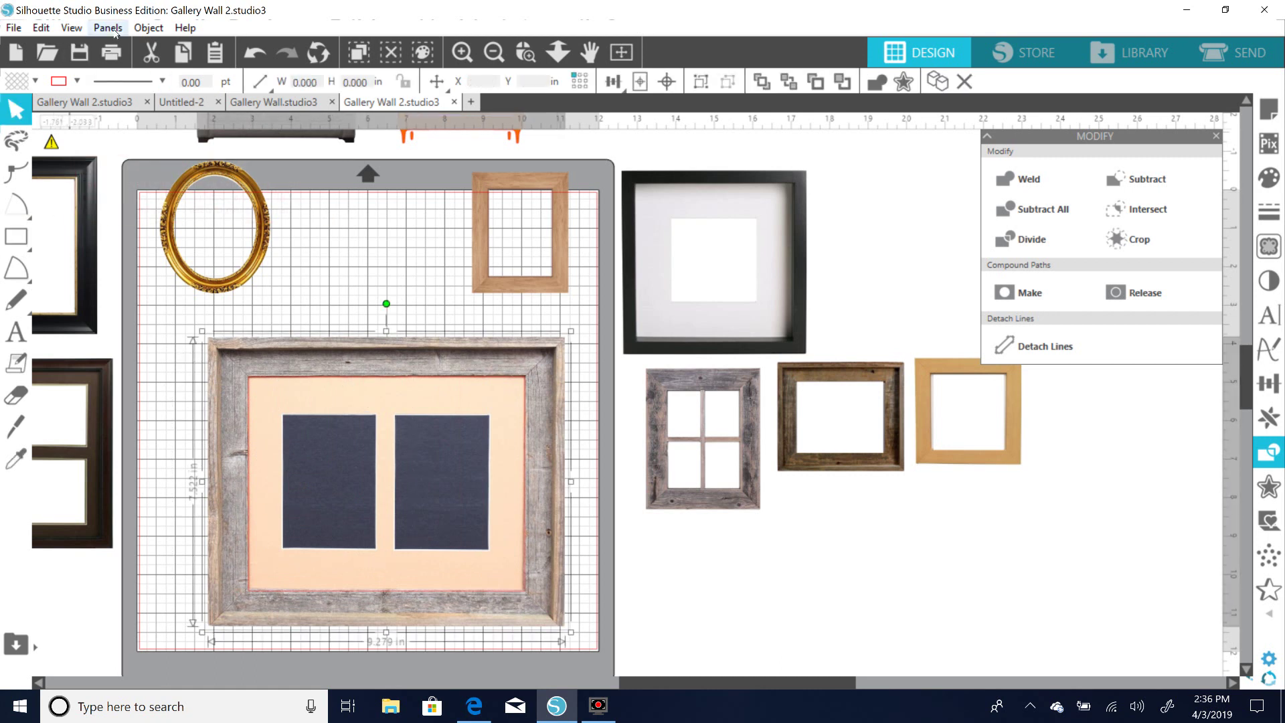
{"action": "left_click", "coordinate": [109, 28]}
{"action": "left_click", "coordinate": [149, 27]}
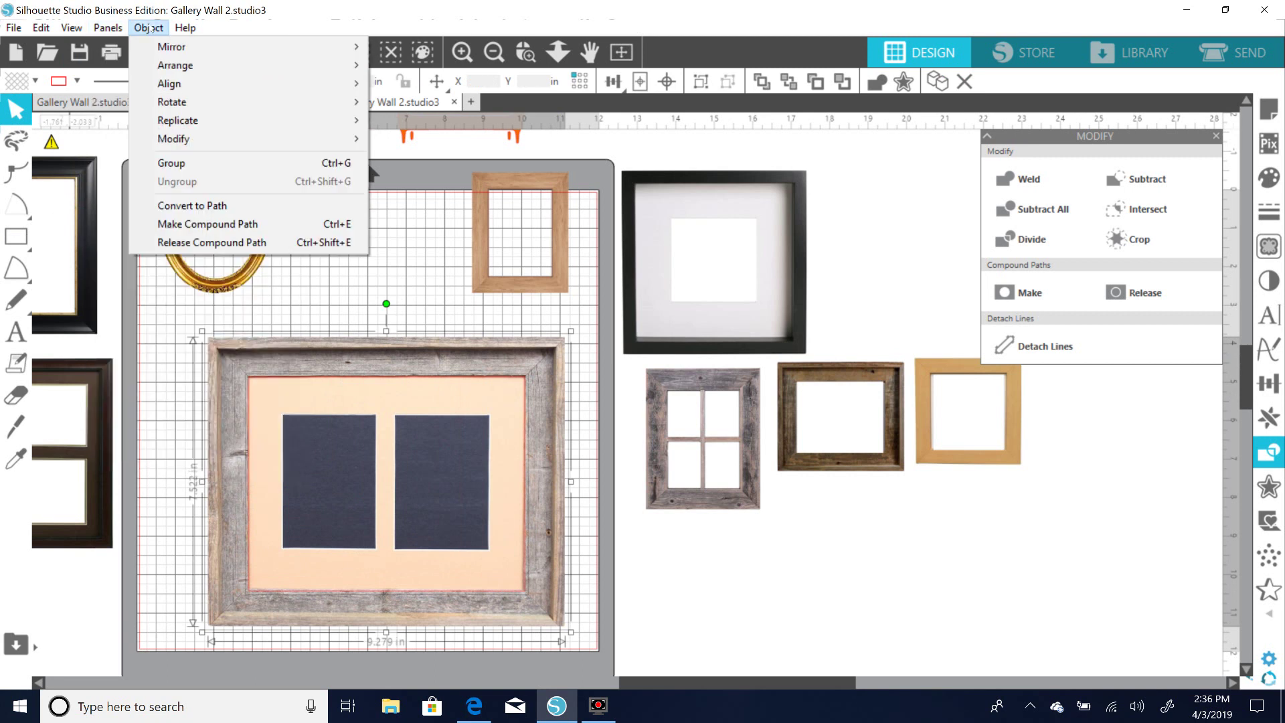
{"action": "mouse_move", "coordinate": [179, 85]}
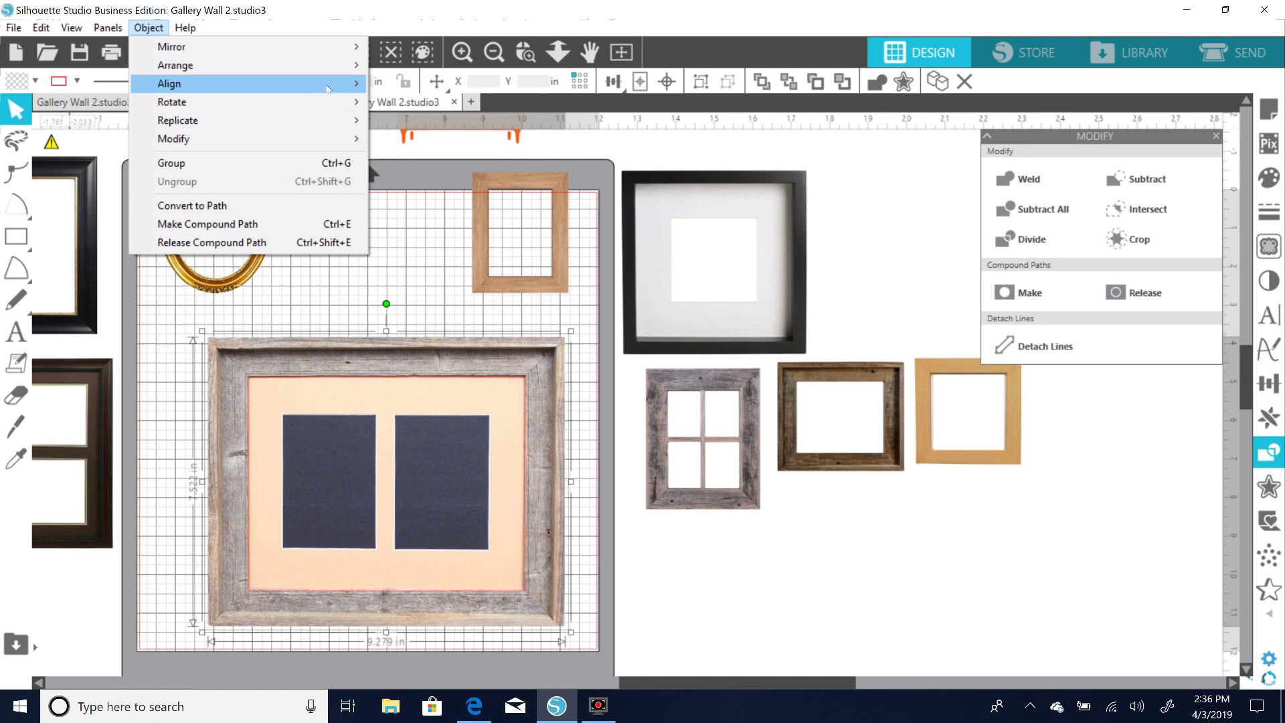
{"action": "key", "text": "Escape"}
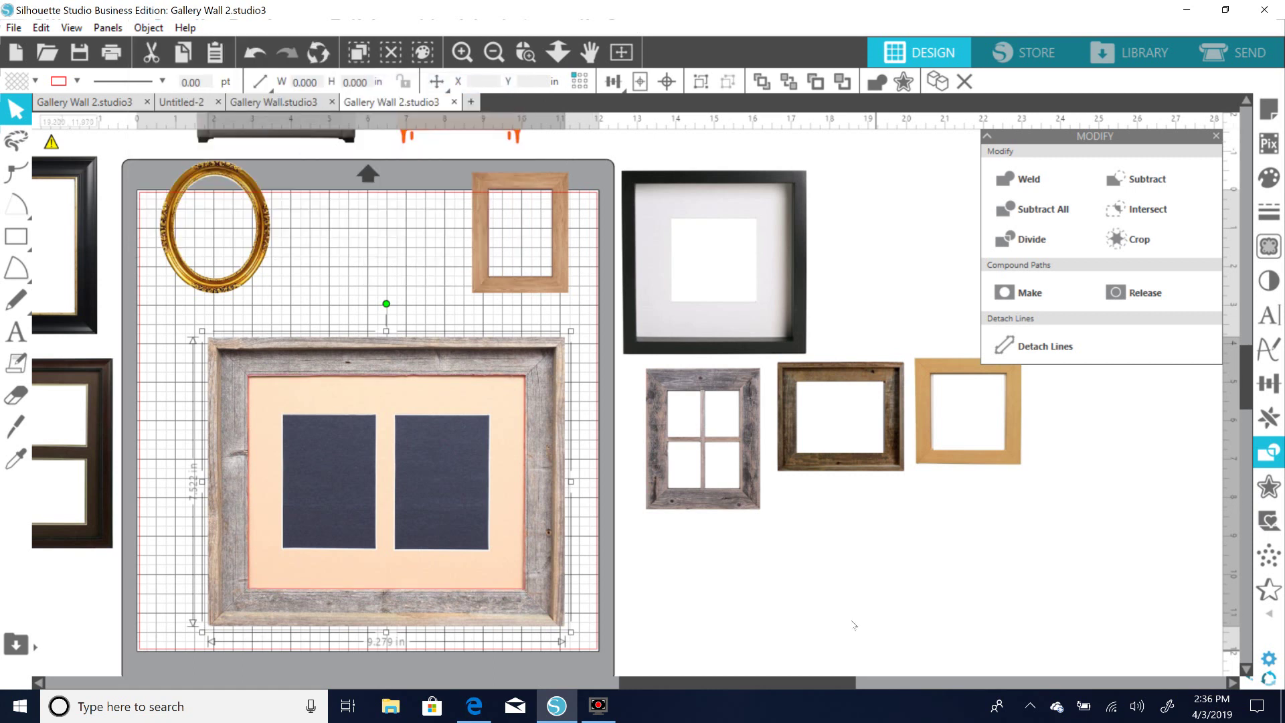
Move the wooden frame off the page beside the other finished frames and the oval frame to the page's upper-left corner.
{"action": "left_click", "coordinate": [844, 595]}
{"action": "key", "text": "ctrl+z"}
{"action": "key", "text": "ctrl+z"}
{"action": "left_click_drag", "start_coordinate": [191, 286], "coordinate": [157, 248]}
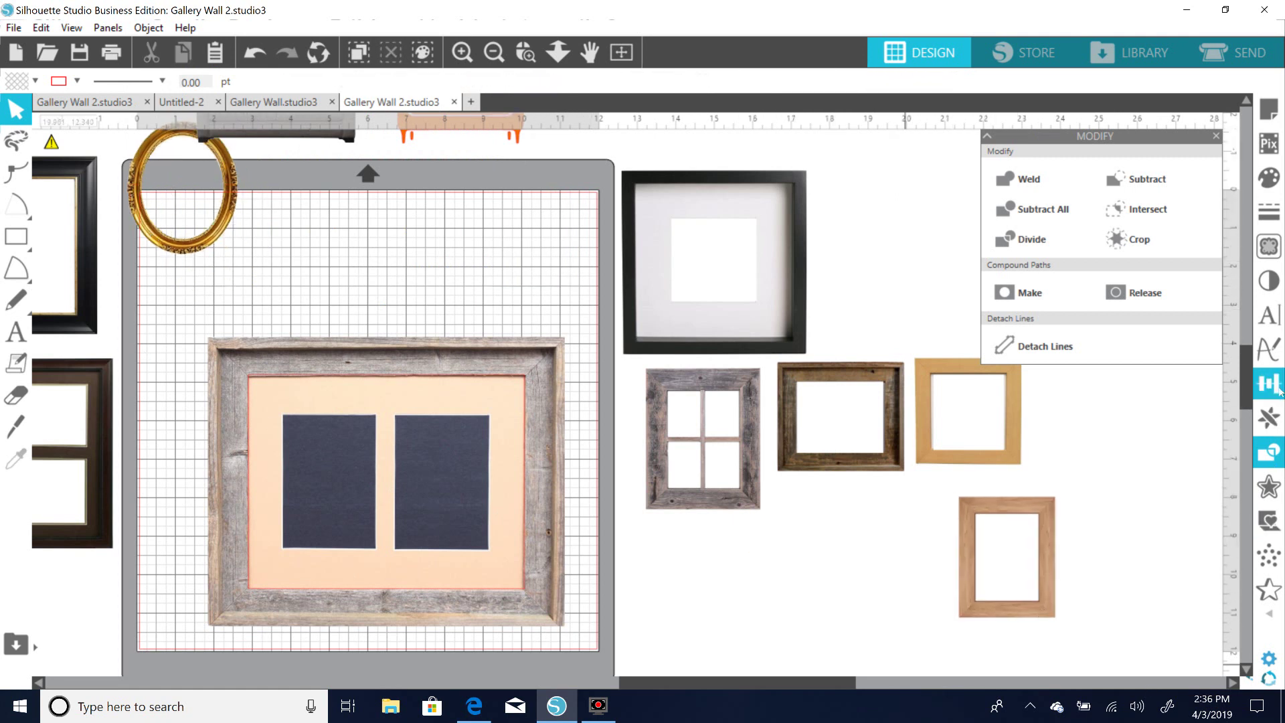
Bring the grey two-photo frame in front of the mat rectangle.
{"action": "scroll", "coordinate": [1246, 412], "scroll_direction": "down", "scroll_amount": 1}
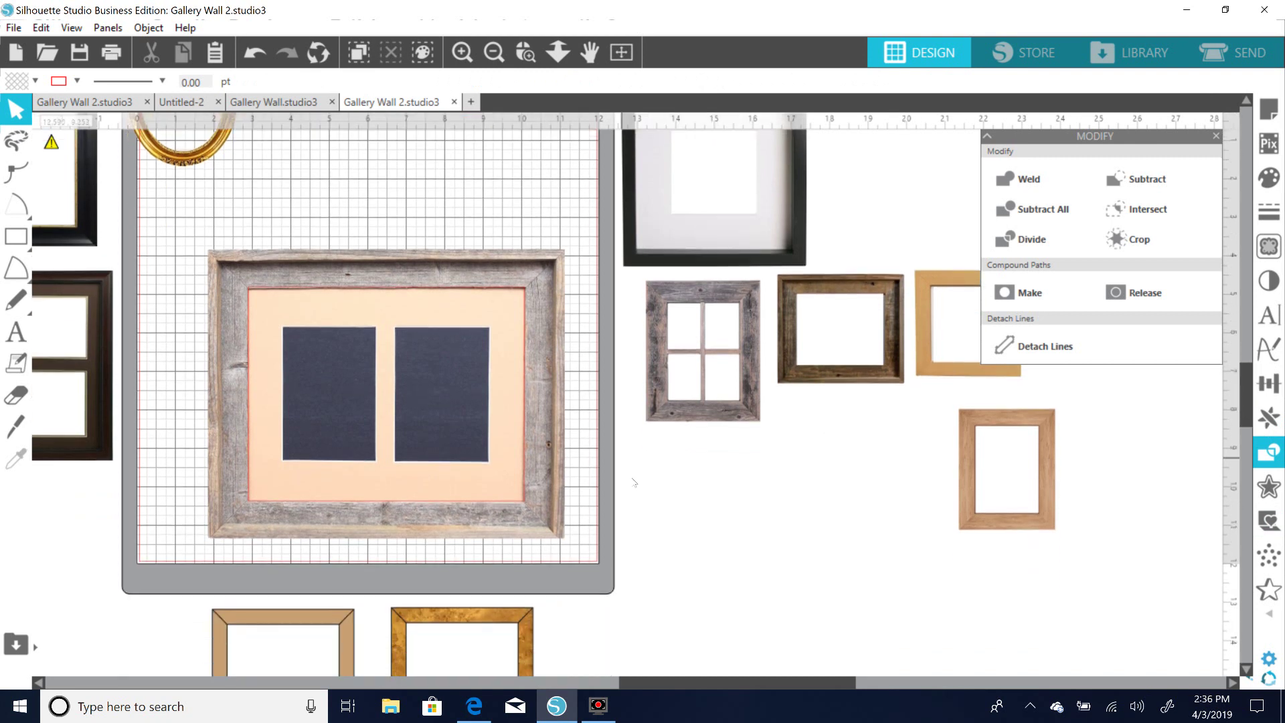
{"action": "left_click", "coordinate": [543, 522]}
{"action": "right_click", "coordinate": [544, 521]}
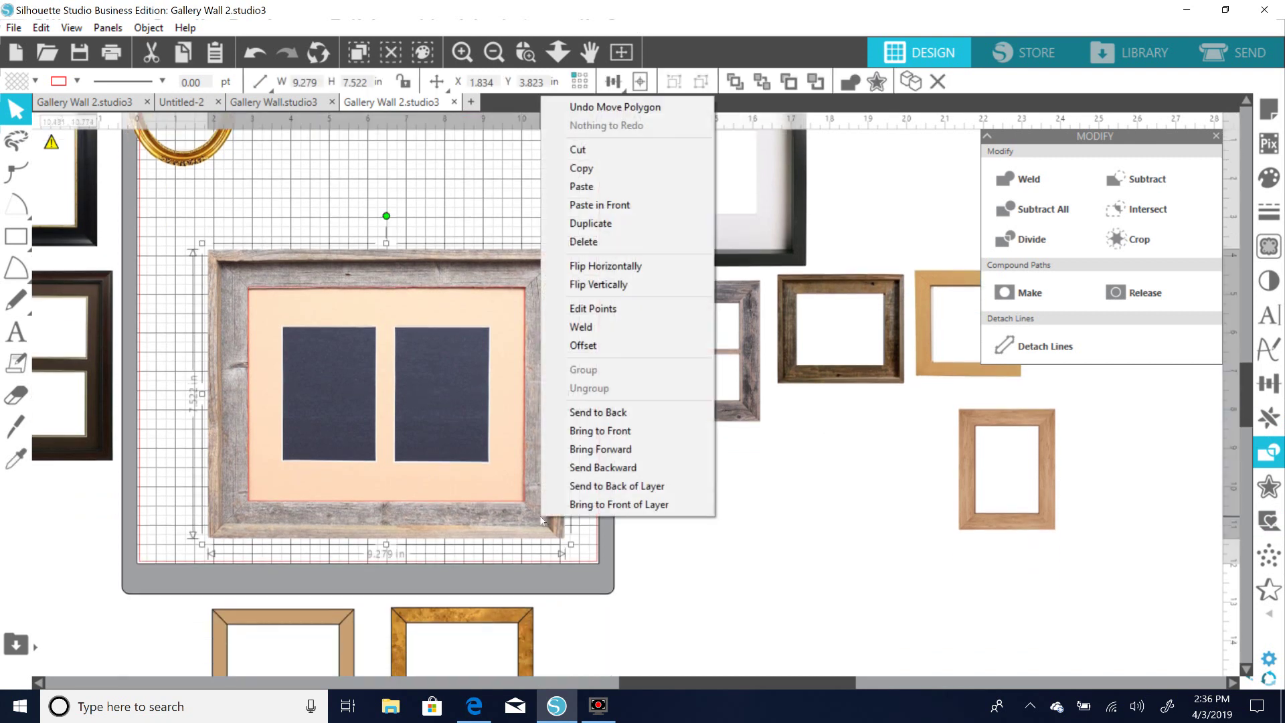
{"action": "left_click", "coordinate": [600, 430]}
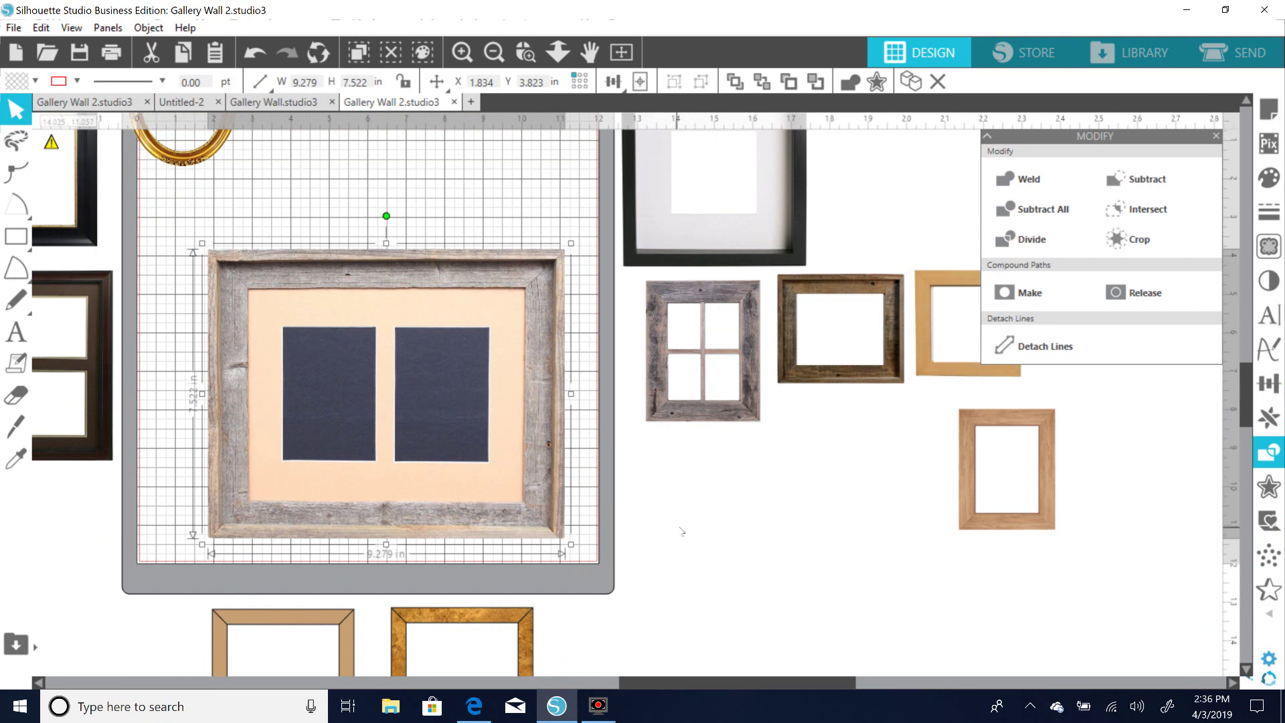
Try to divide the grey frame with the mat rectangle and move the mat piece off the page.
{"action": "left_click", "coordinate": [212, 417]}
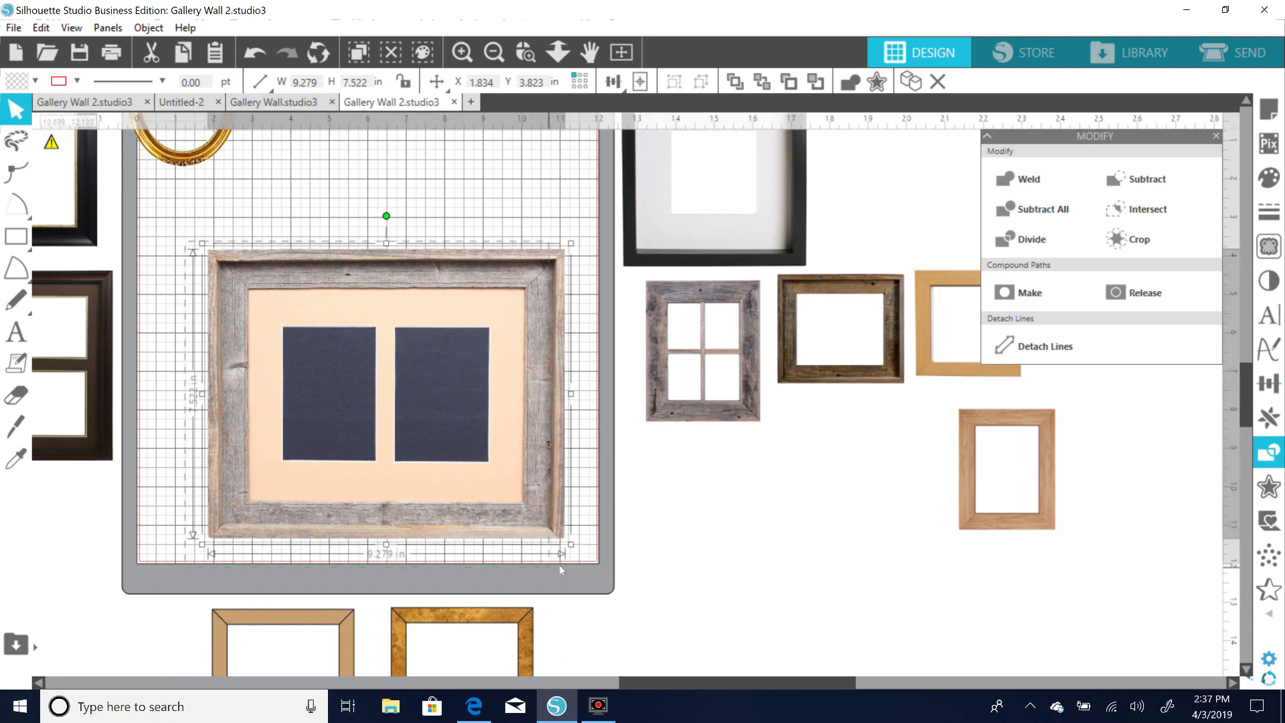
{"action": "left_click", "coordinate": [1029, 241]}
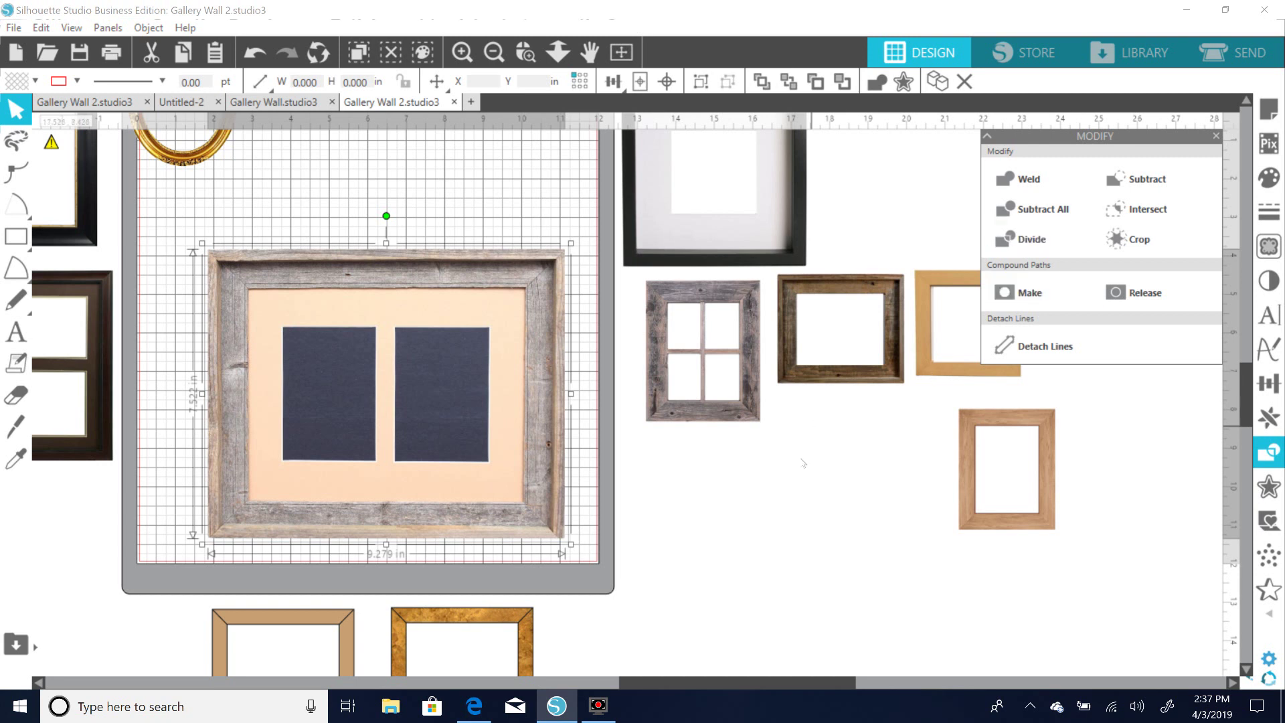
{"action": "left_click_drag", "start_coordinate": [442, 315], "coordinate": [963, 564]}
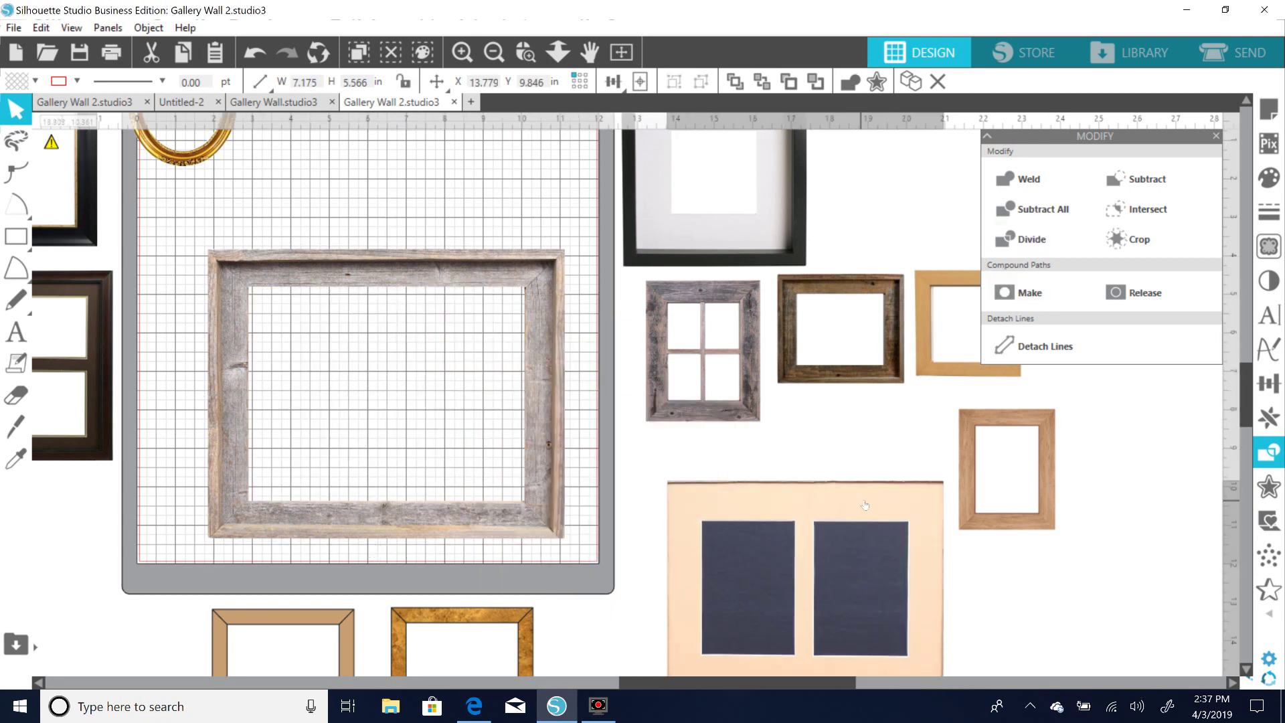
{"action": "left_click_drag", "start_coordinate": [754, 493], "coordinate": [732, 459]}
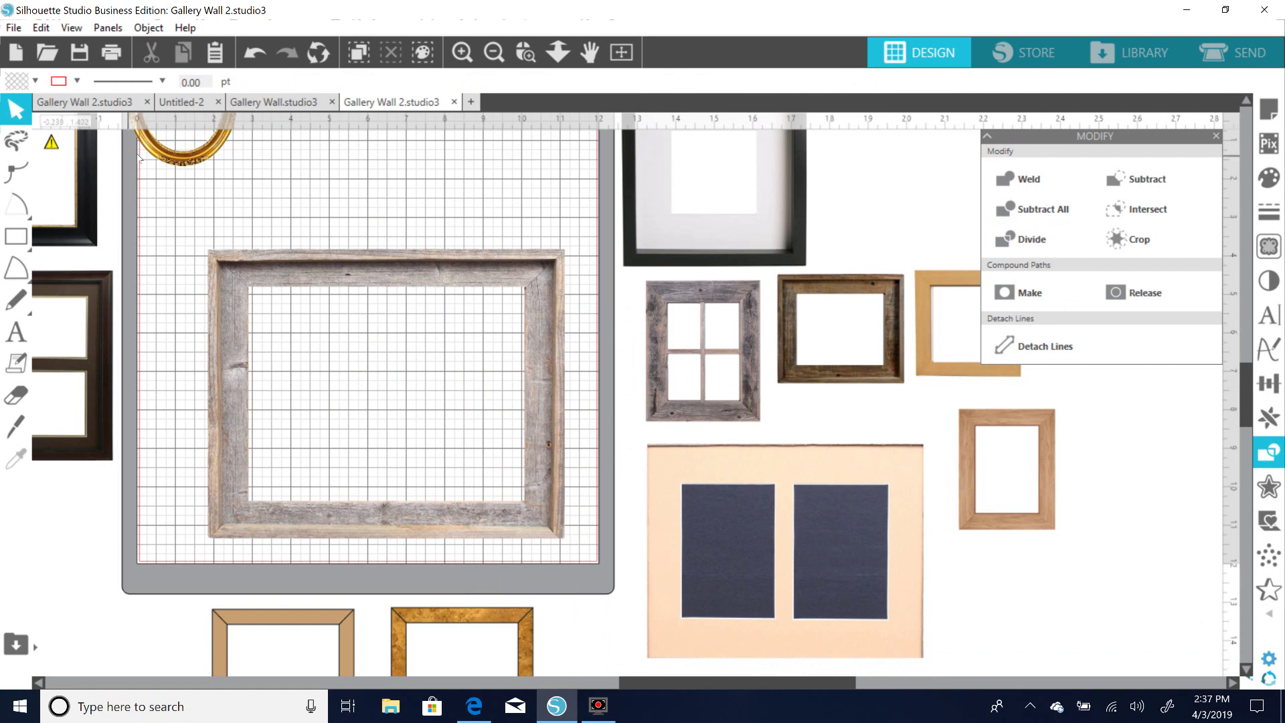
Undo the mat piece's move, the division and the grey frame's reordering.
{"action": "left_click", "coordinate": [260, 53]}
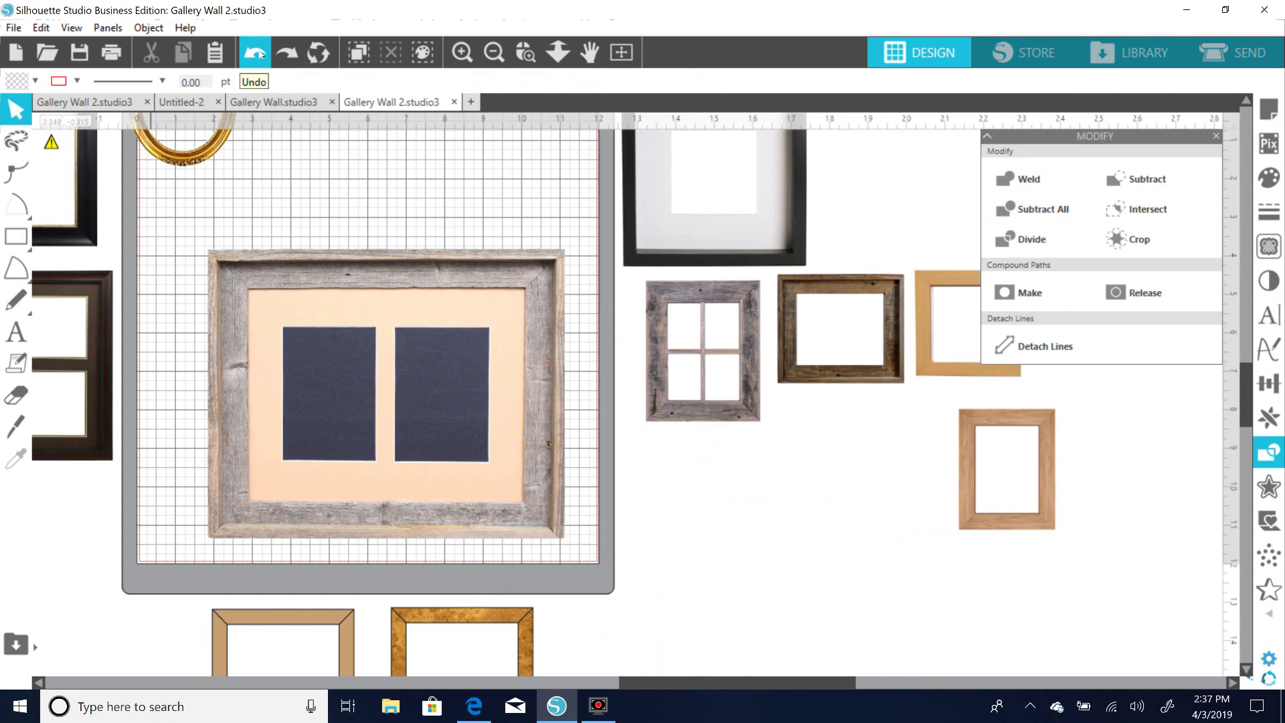
{"action": "left_click", "coordinate": [260, 53]}
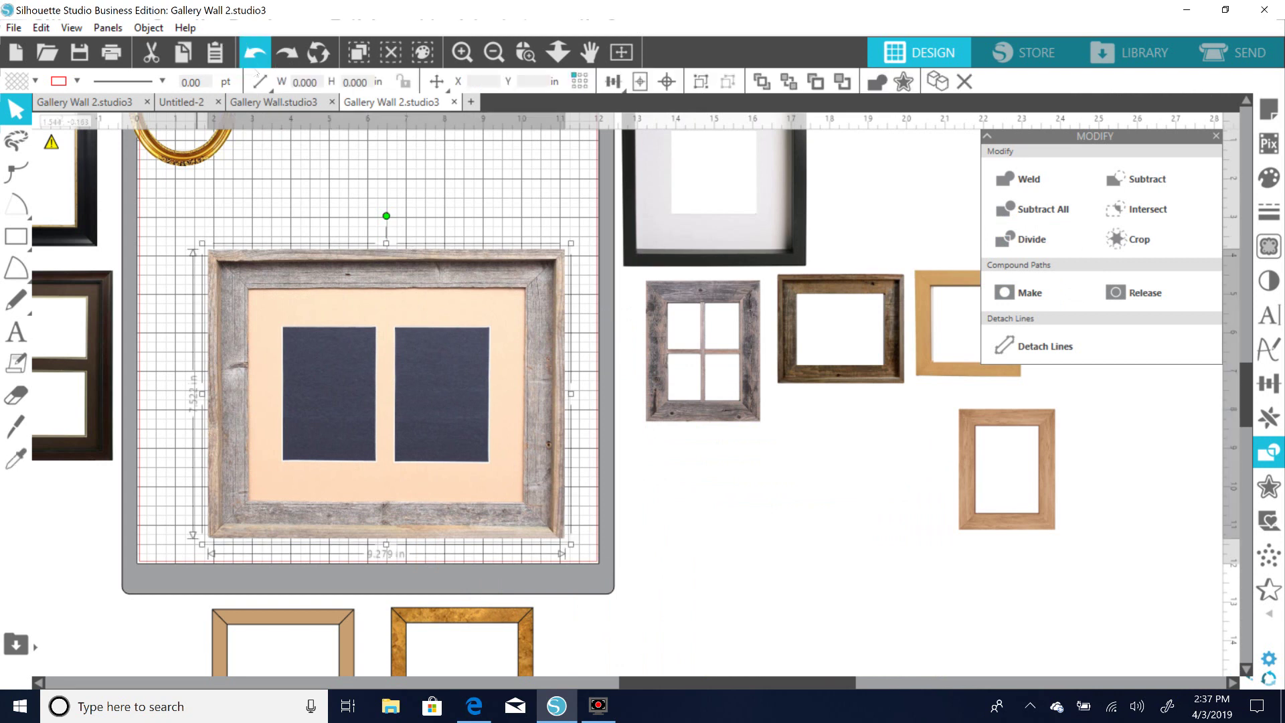
{"action": "left_click", "coordinate": [265, 61]}
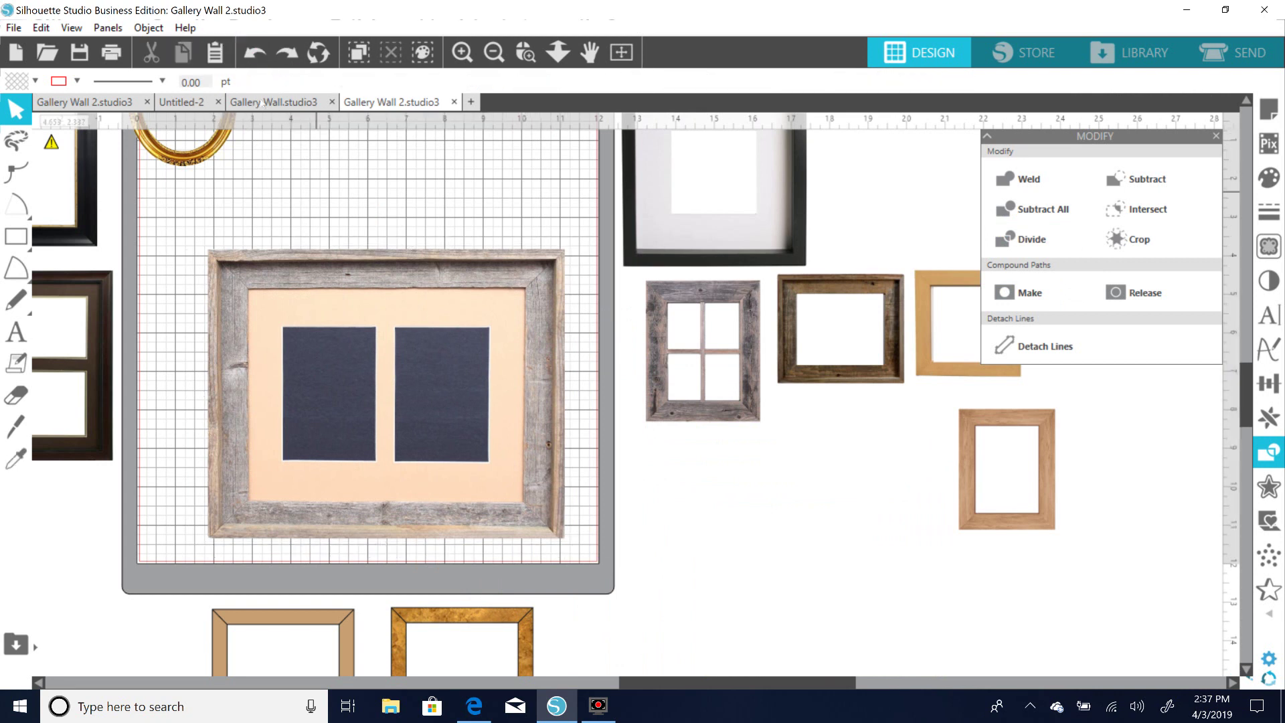
{"action": "left_click", "coordinate": [254, 59]}
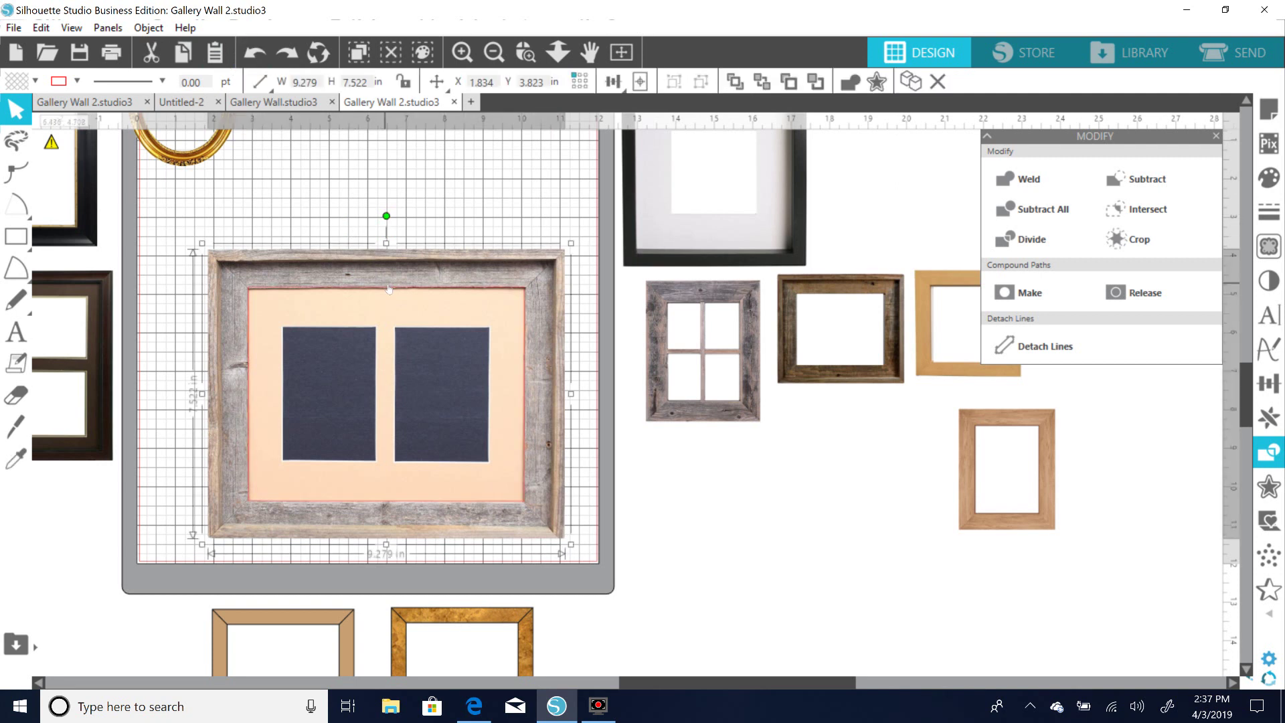
Try adding an edit point on the upper edge of the mat rectangle and undo it.
{"action": "left_click_drag", "start_coordinate": [388, 290], "coordinate": [387, 292]}
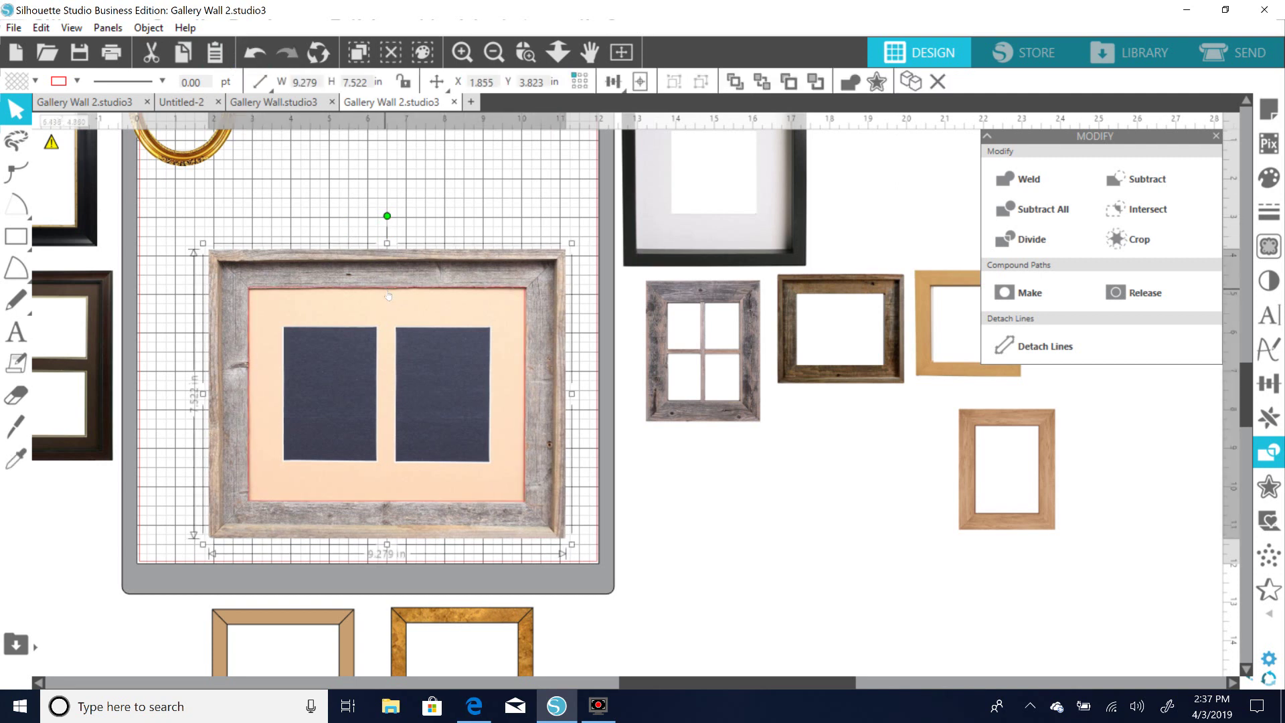
{"action": "double_click", "coordinate": [390, 292]}
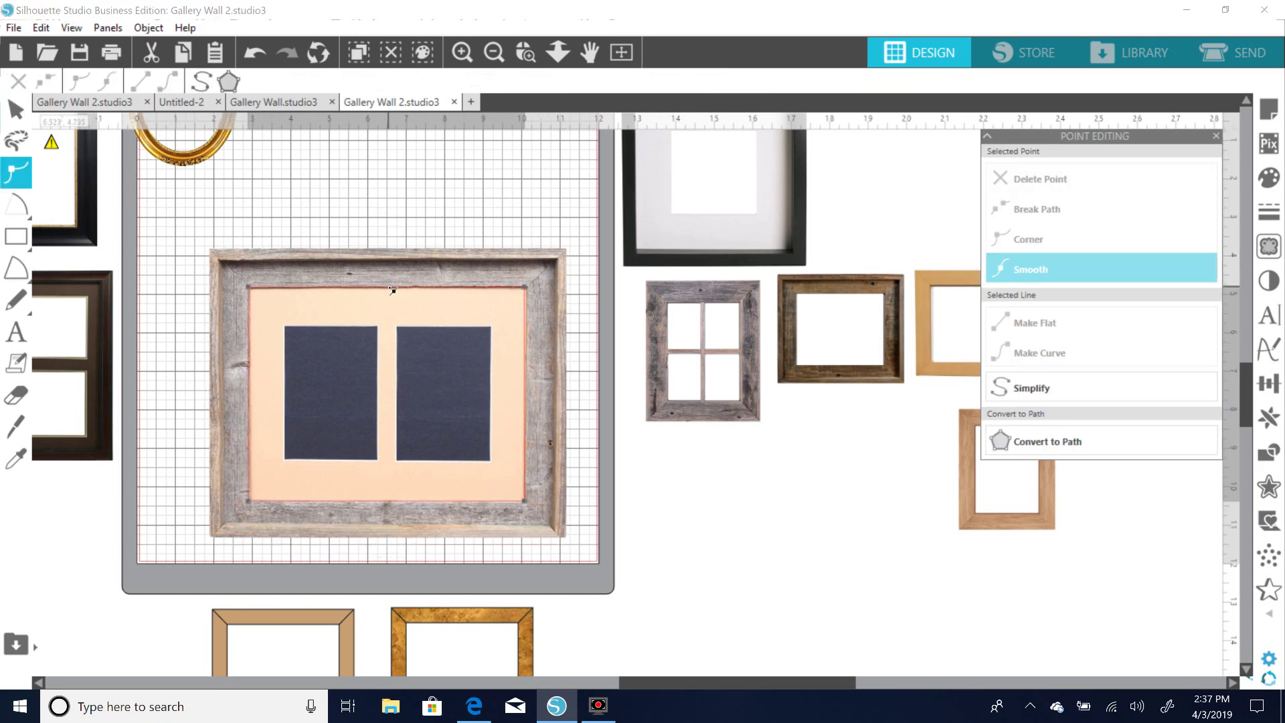
{"action": "left_click", "coordinate": [388, 288]}
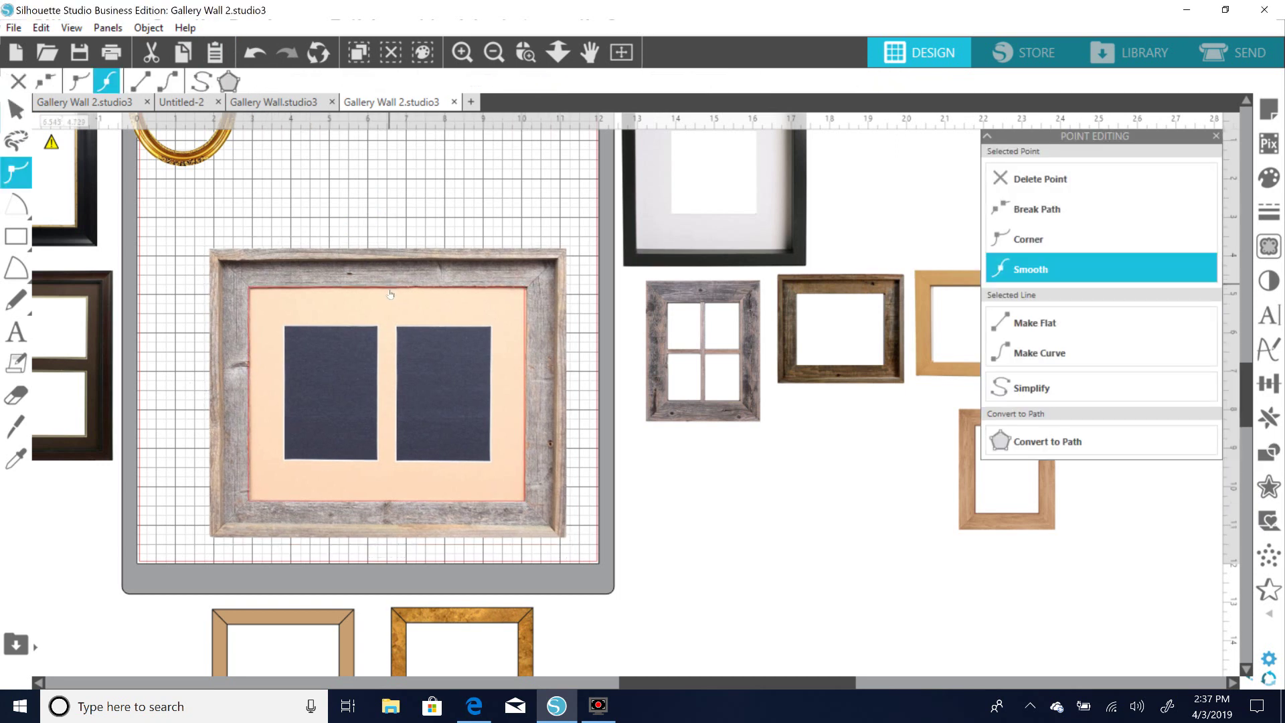
{"action": "left_click", "coordinate": [15, 110]}
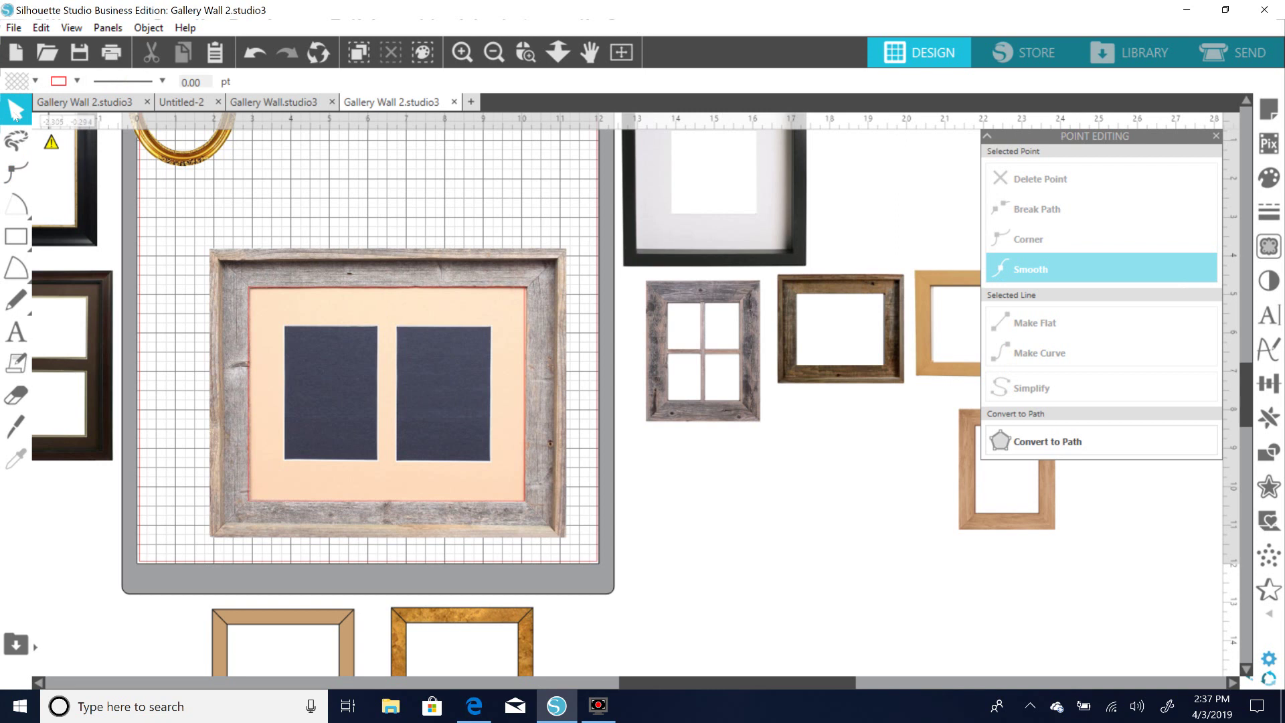
{"action": "left_click", "coordinate": [258, 56]}
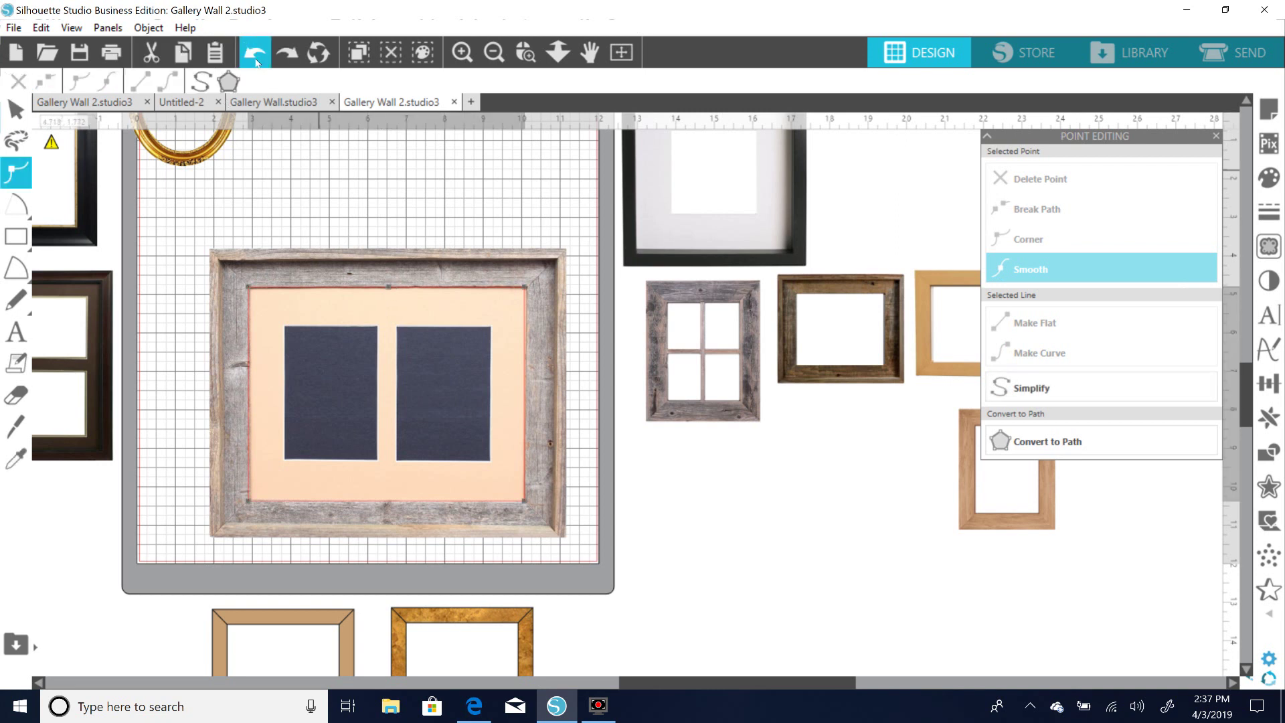
{"action": "left_click", "coordinate": [370, 289]}
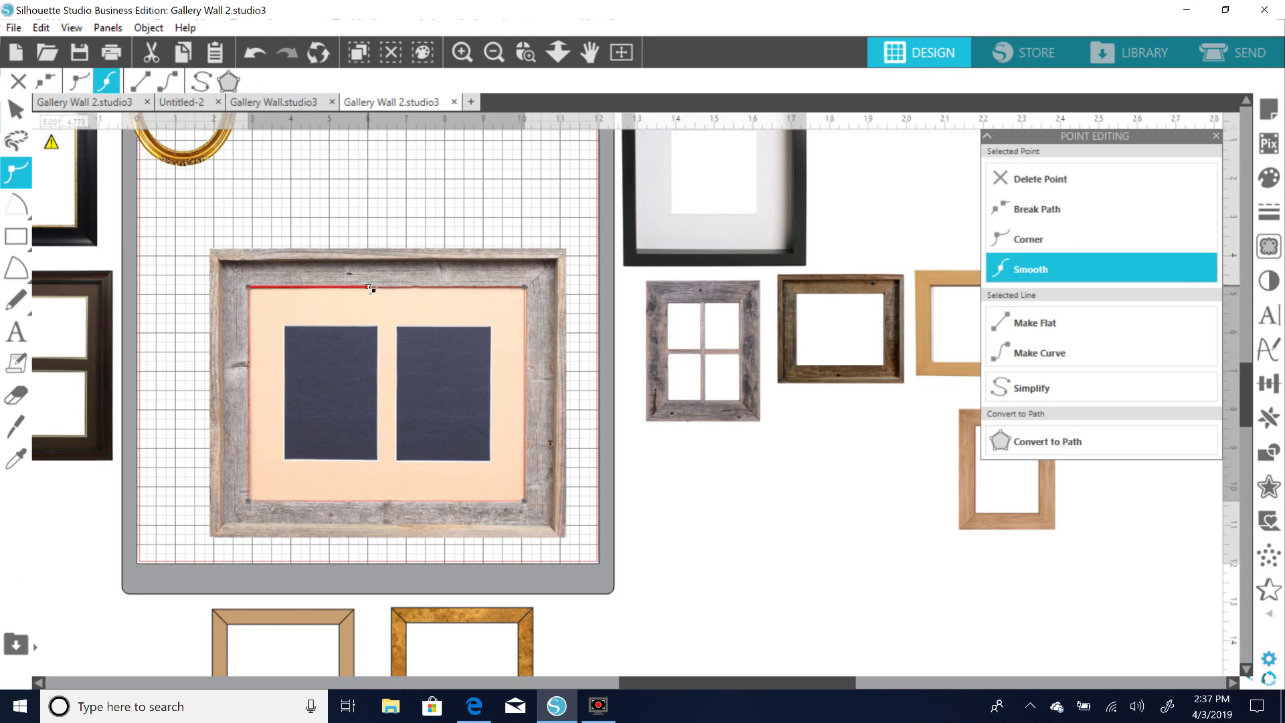
{"action": "left_click", "coordinate": [254, 52]}
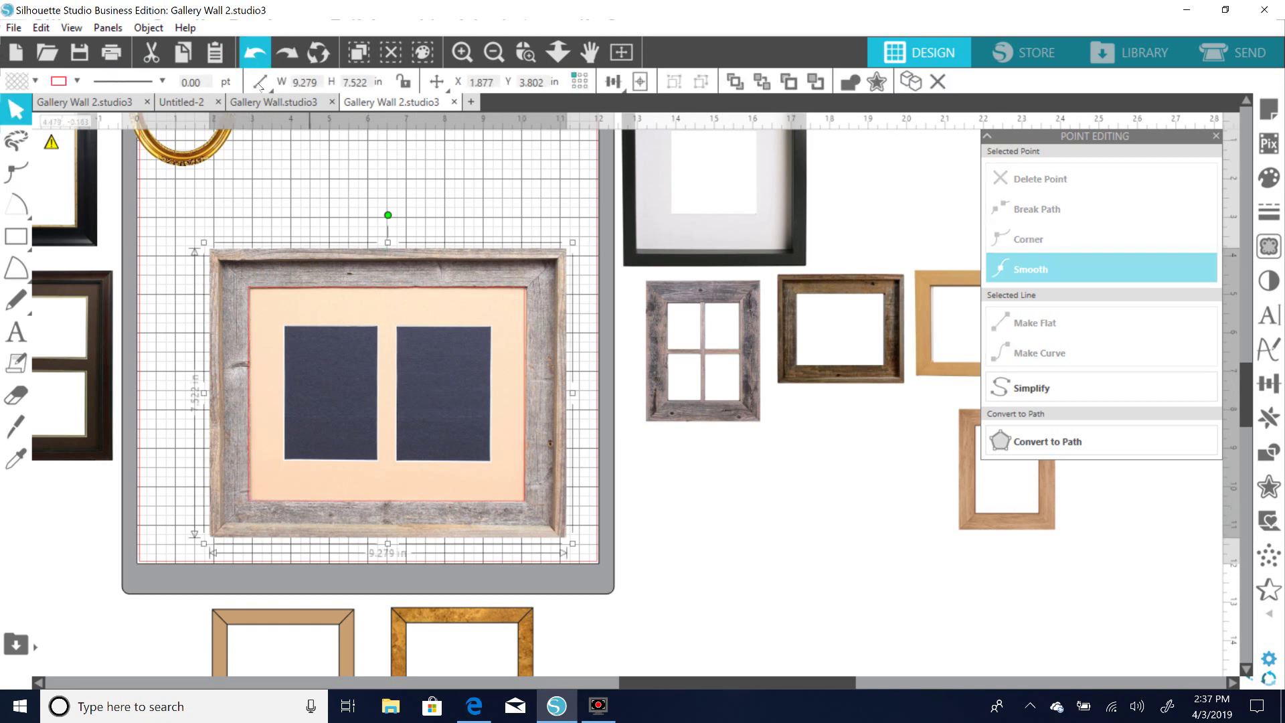
Lower the mat rectangle's upper edge slightly, making the rectangle about 5.5 in high.
{"action": "left_click", "coordinate": [393, 284]}
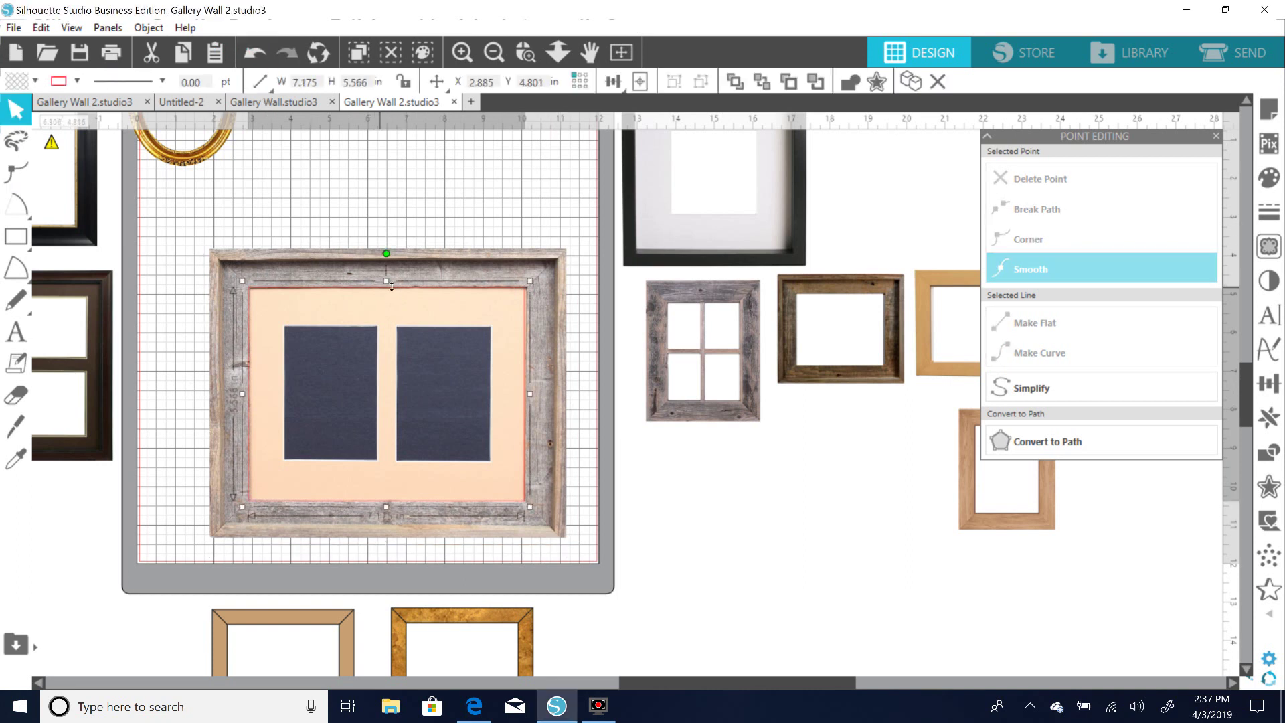
{"action": "left_click_drag", "start_coordinate": [391, 284], "coordinate": [392, 285]}
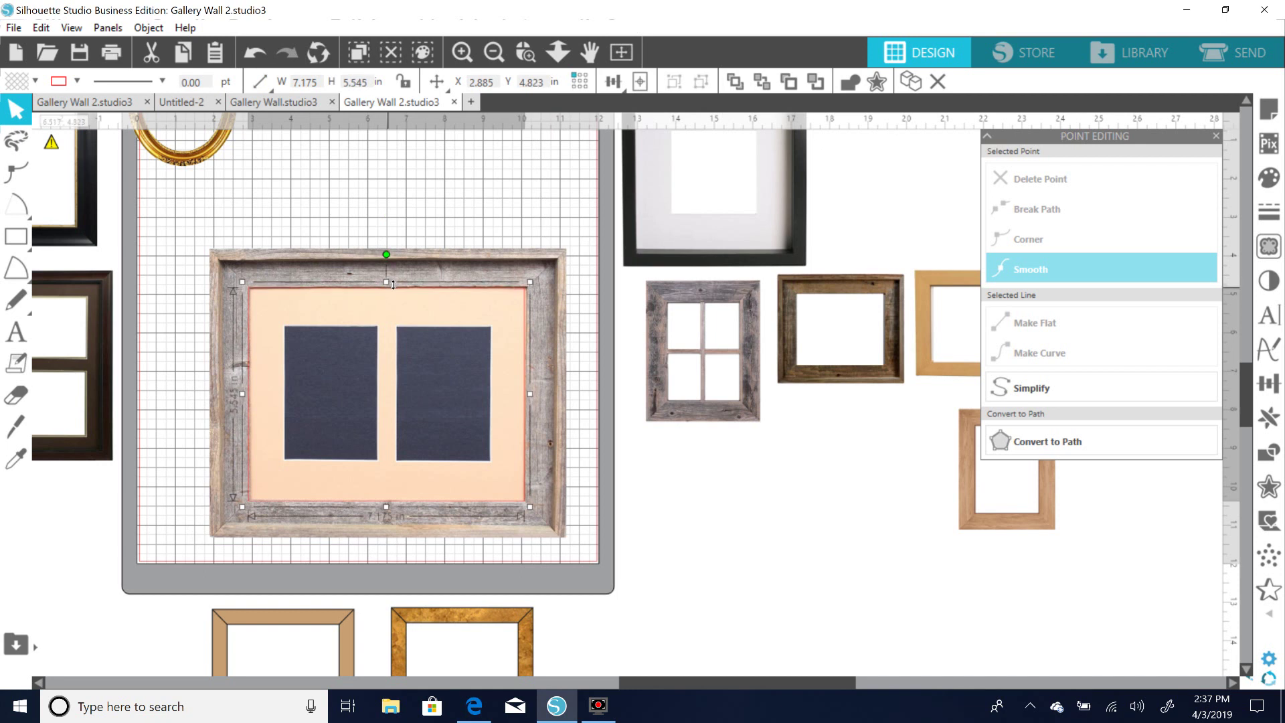
{"action": "left_click", "coordinate": [291, 223]}
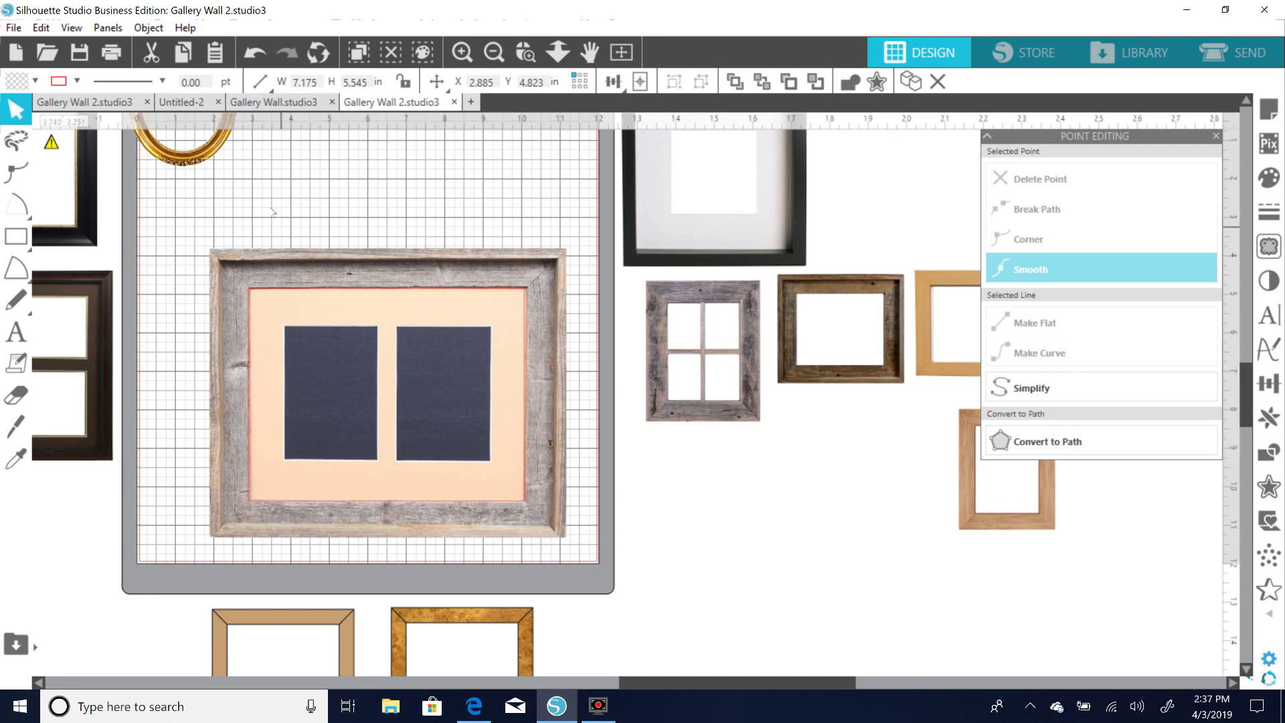
Bring the grey two-photo frame to the front, over the adjusted mat rectangle.
{"action": "left_click", "coordinate": [273, 270]}
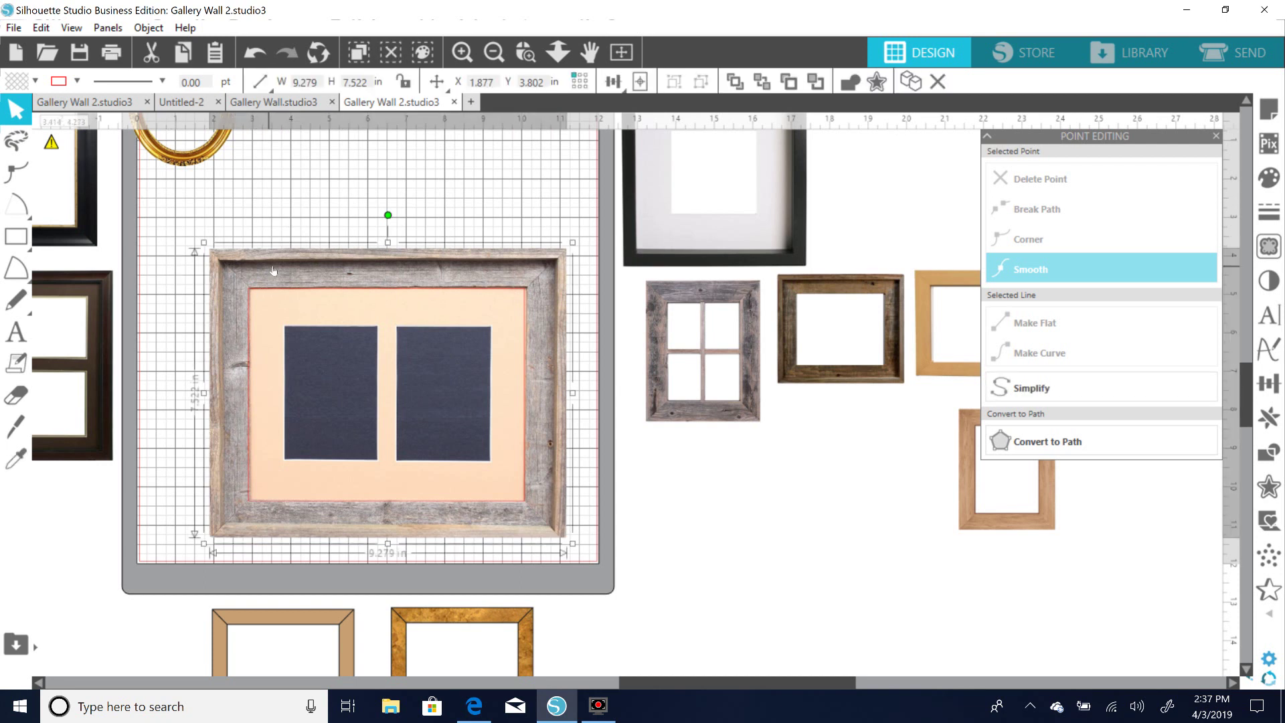
{"action": "right_click", "coordinate": [270, 267]}
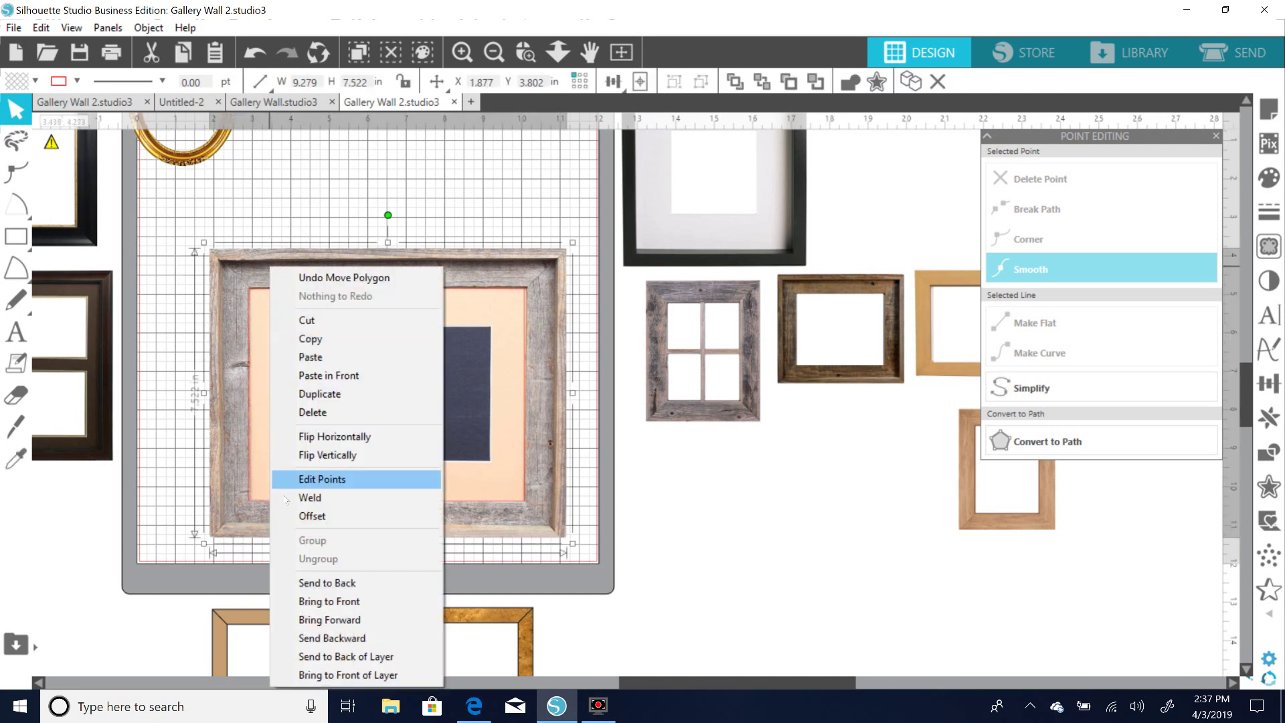
{"action": "left_click", "coordinate": [328, 601]}
Divide the grey frame with the mat rectangle and move the mat piece off the page beside the other frames.
{"action": "left_click", "coordinate": [184, 246]}
{"action": "left_click", "coordinate": [217, 264]}
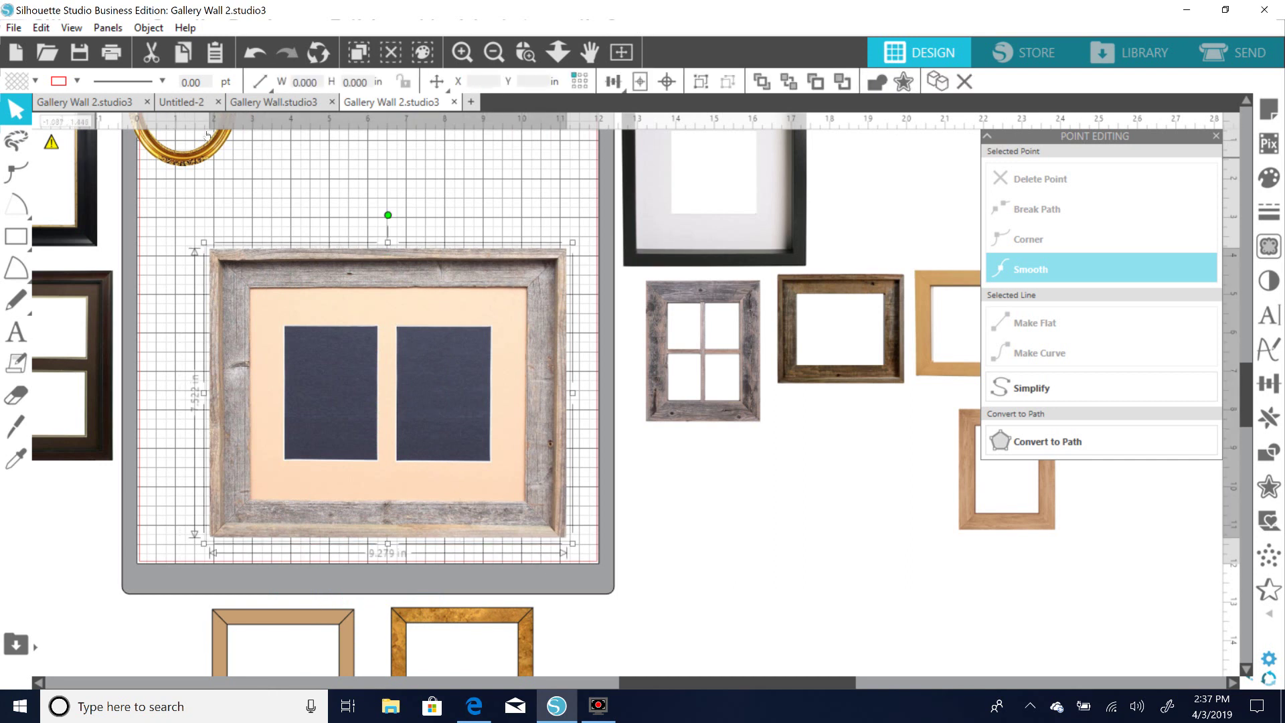
{"action": "left_click", "coordinate": [146, 27]}
{"action": "mouse_move", "coordinate": [211, 92]}
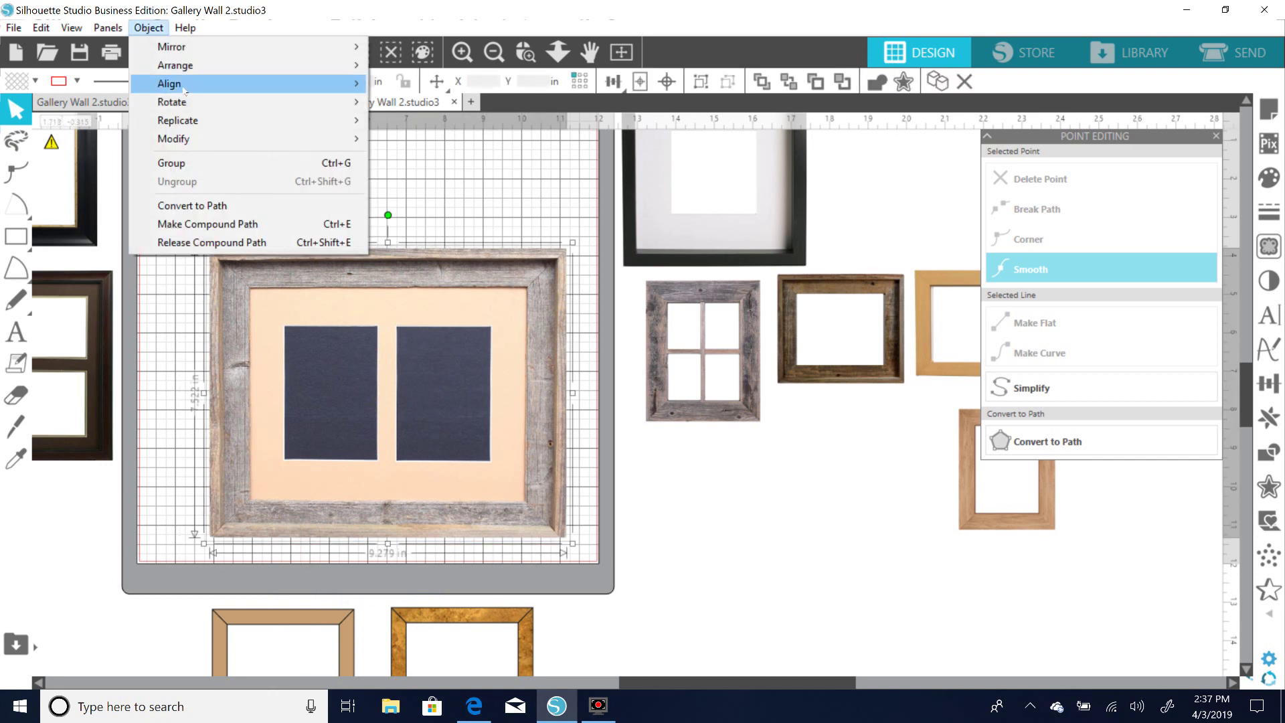
{"action": "left_click", "coordinate": [467, 93]}
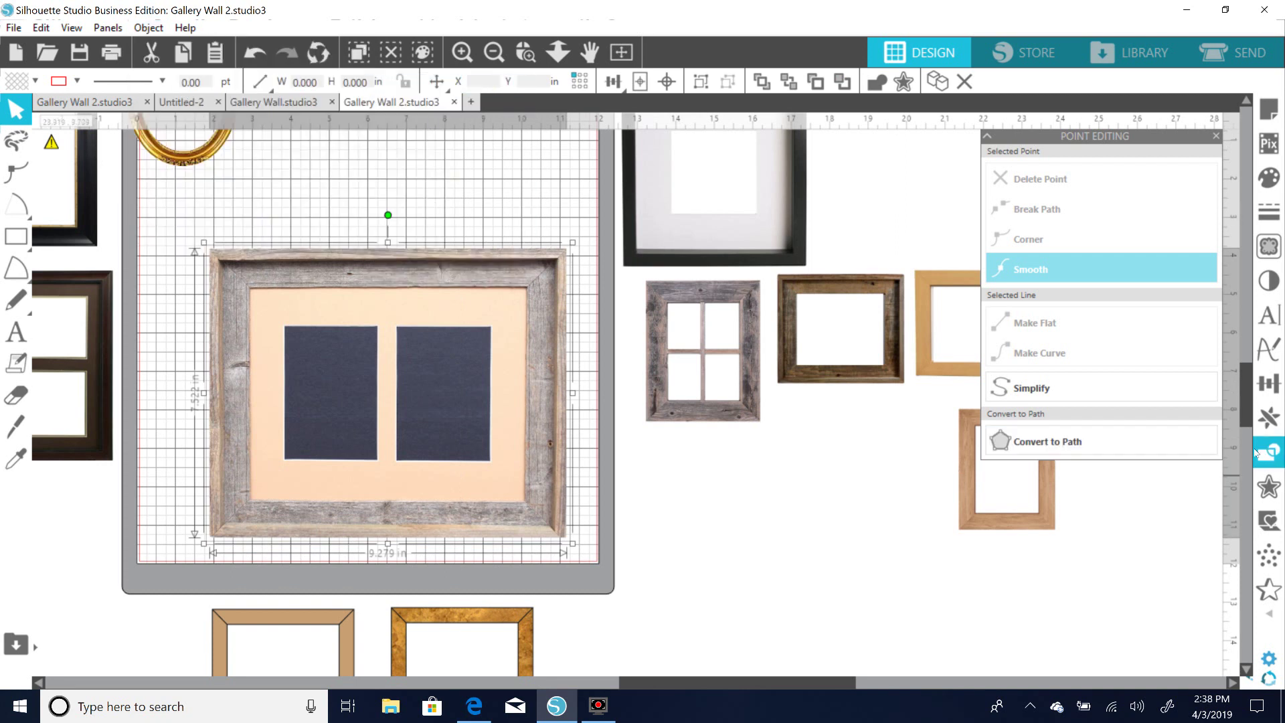
{"action": "left_click", "coordinate": [1274, 455]}
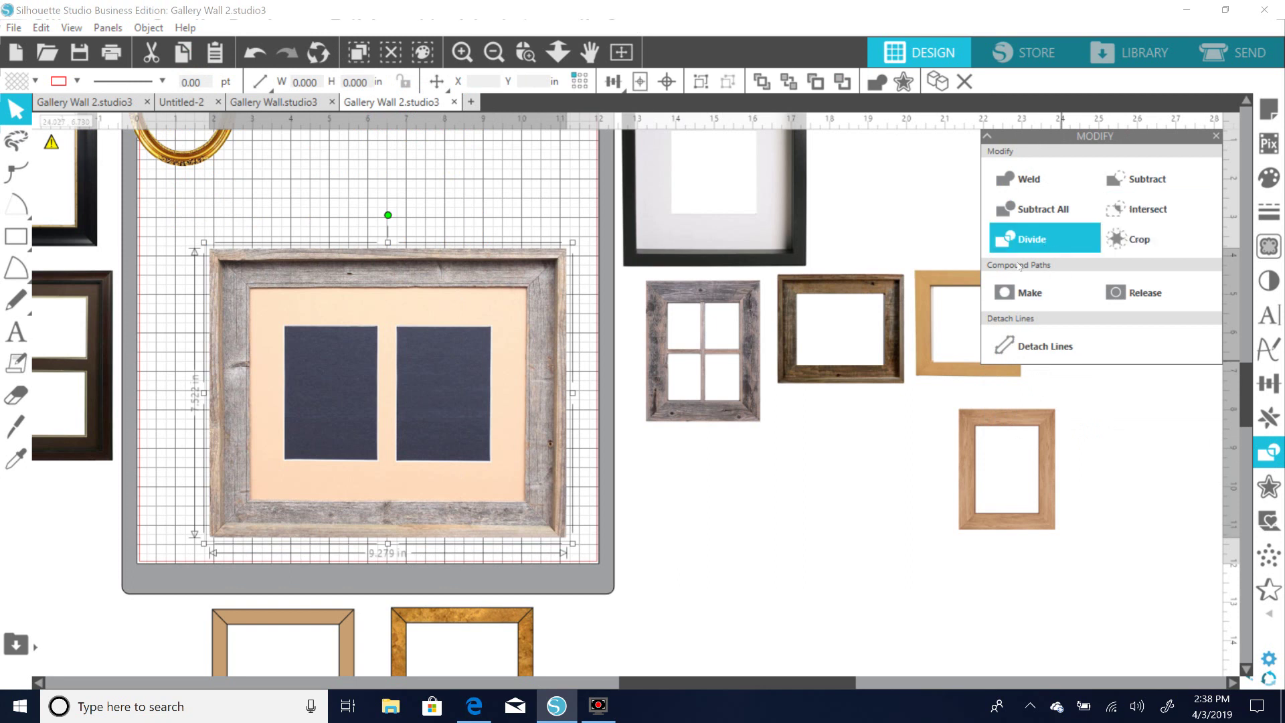
{"action": "left_click_drag", "start_coordinate": [427, 341], "coordinate": [878, 491]}
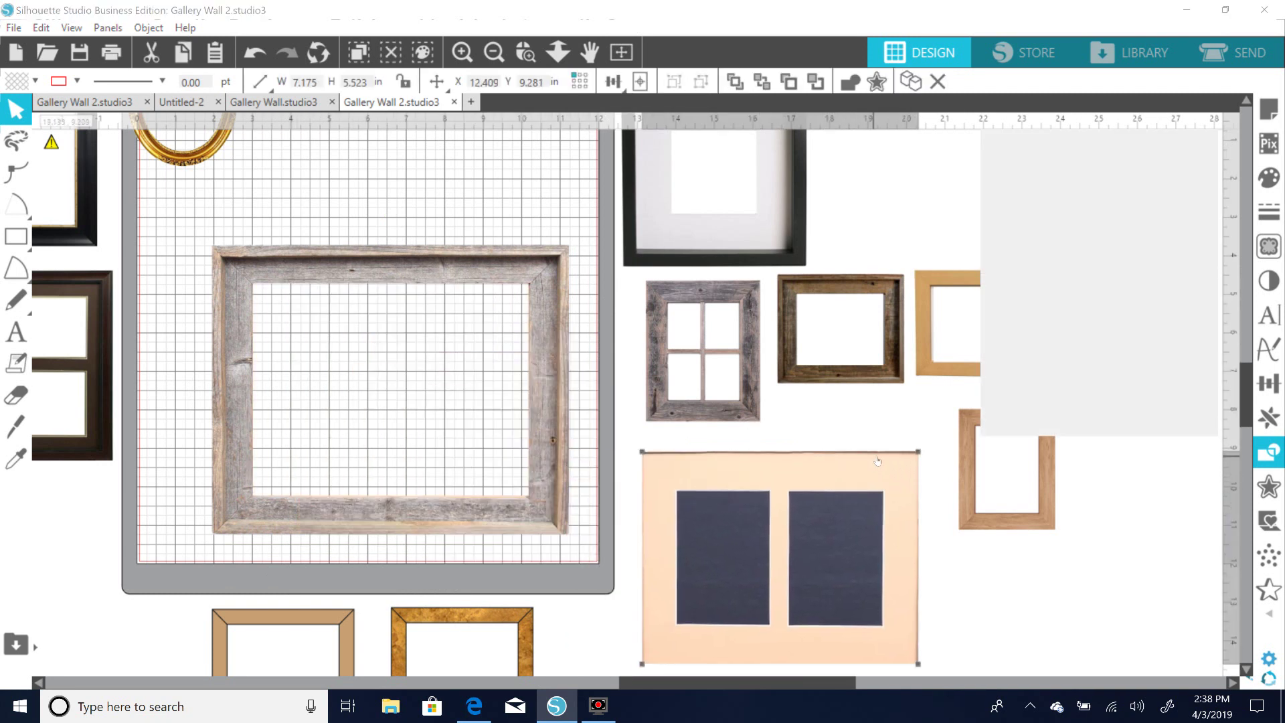
Reposition the mat piece beside the other frames and shift the grey frame toward the upper-left part of the page.
{"action": "double_click", "coordinate": [877, 460]}
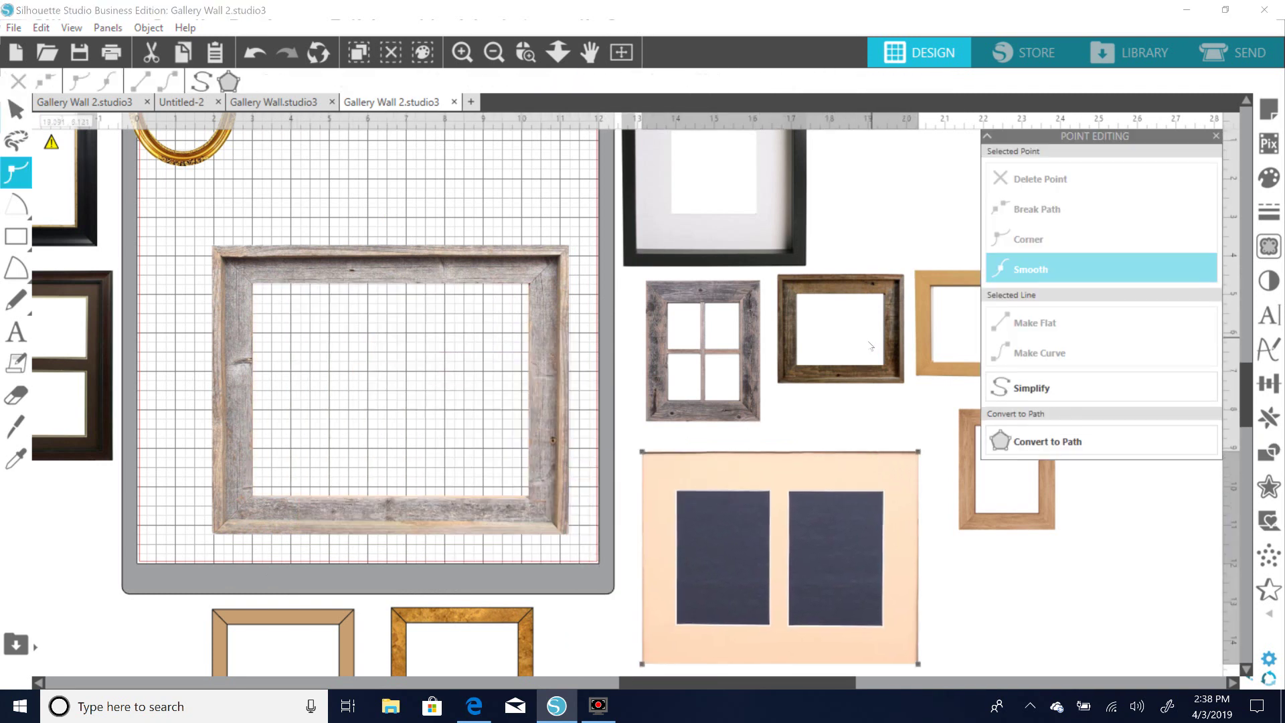
{"action": "mouse_move", "coordinate": [770, 475]}
{"action": "left_mouse_down"}
{"action": "mouse_move", "coordinate": [394, 351]}
{"action": "mouse_move", "coordinate": [368, 308]}
{"action": "mouse_move", "coordinate": [580, 451]}
{"action": "mouse_move", "coordinate": [753, 482]}
{"action": "mouse_move", "coordinate": [781, 471]}
{"action": "mouse_move", "coordinate": [760, 466]}
{"action": "left_mouse_up"}
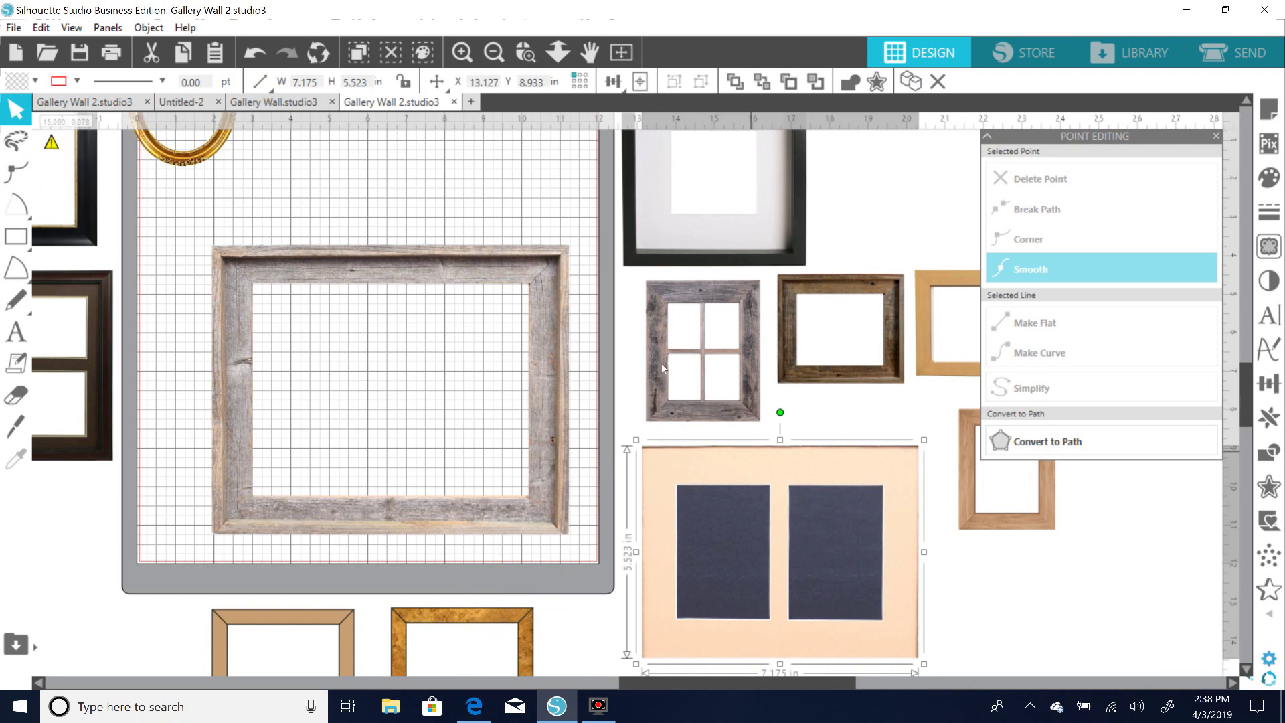
{"action": "left_click_drag", "start_coordinate": [467, 516], "coordinate": [419, 497]}
{"action": "left_click_drag", "start_coordinate": [737, 487], "coordinate": [726, 481]}
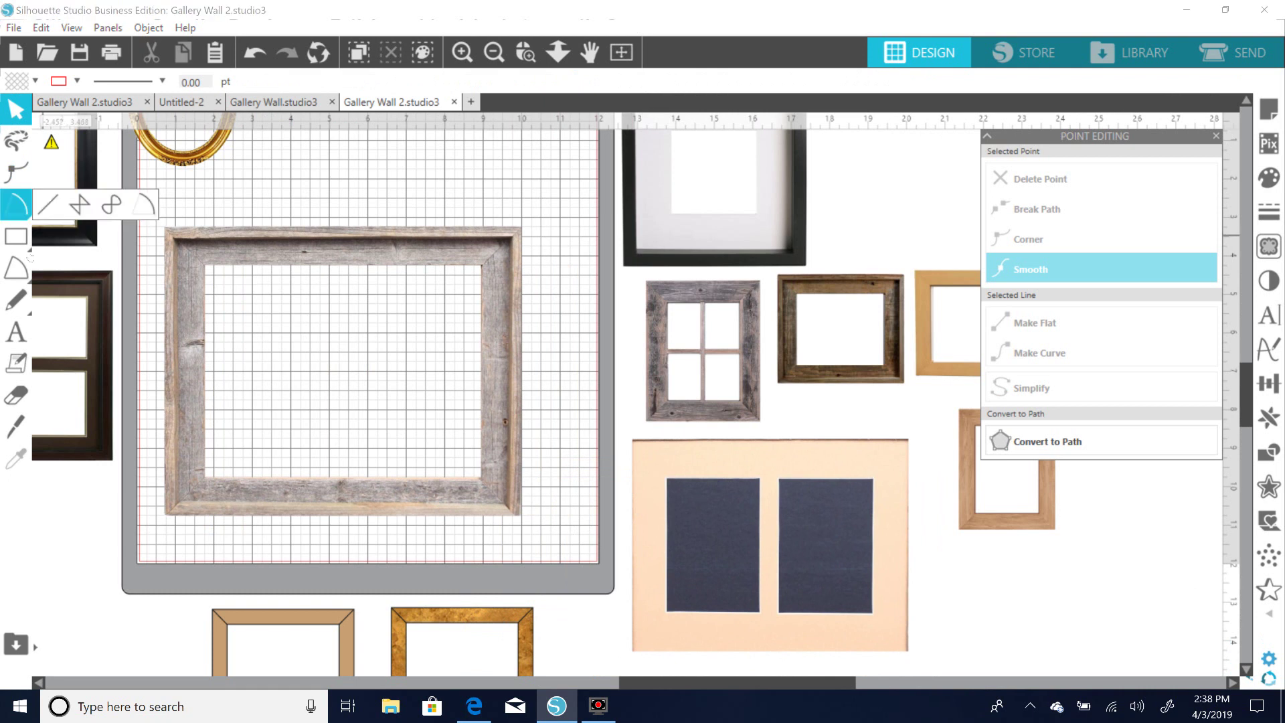
Draw a rectangle about 2.4 by 3.4 in over each of the mat's two dark openings.
{"action": "left_click", "coordinate": [47, 241]}
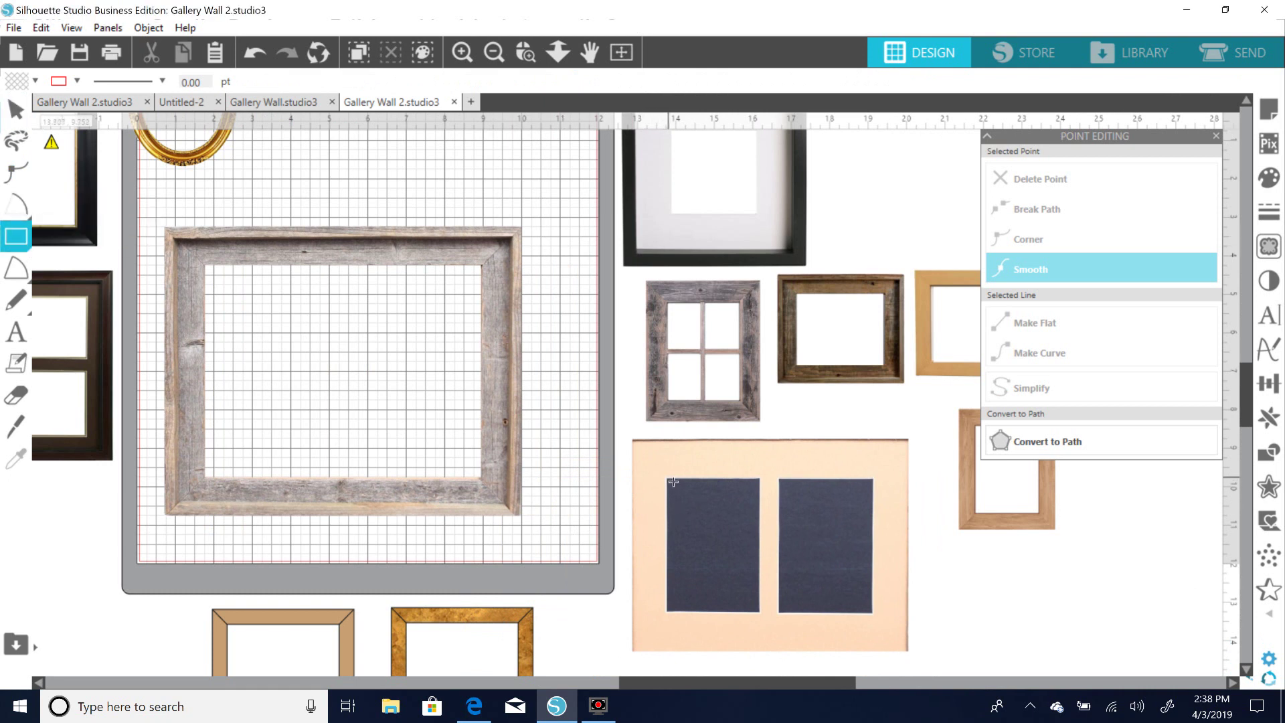
{"action": "left_click_drag", "start_coordinate": [671, 482], "coordinate": [764, 615]}
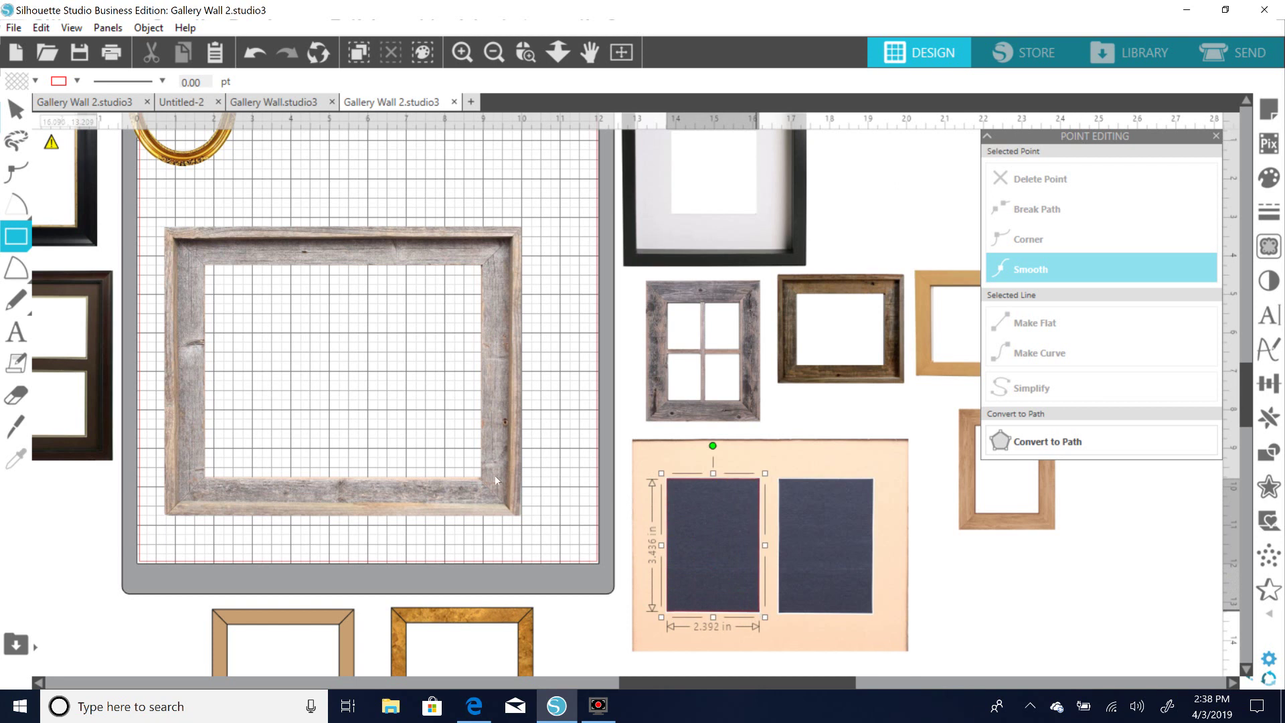
{"action": "left_click", "coordinate": [47, 245]}
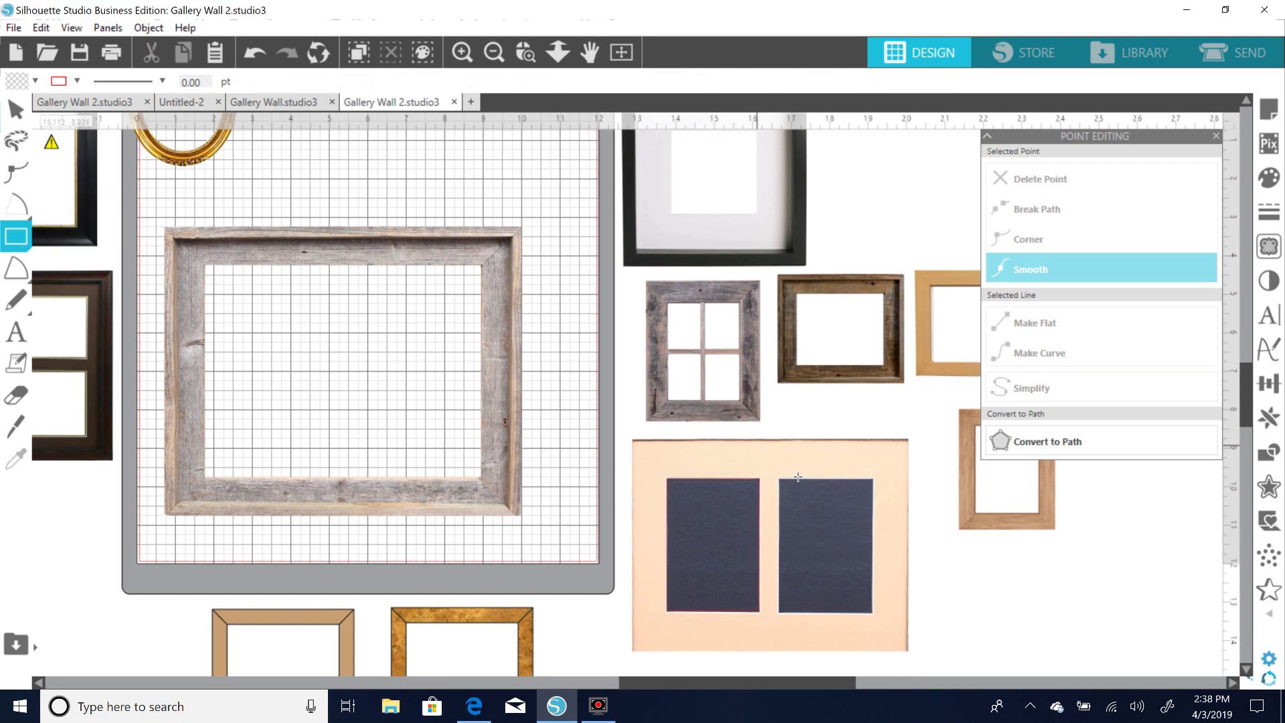
{"action": "left_click_drag", "start_coordinate": [779, 479], "coordinate": [877, 615]}
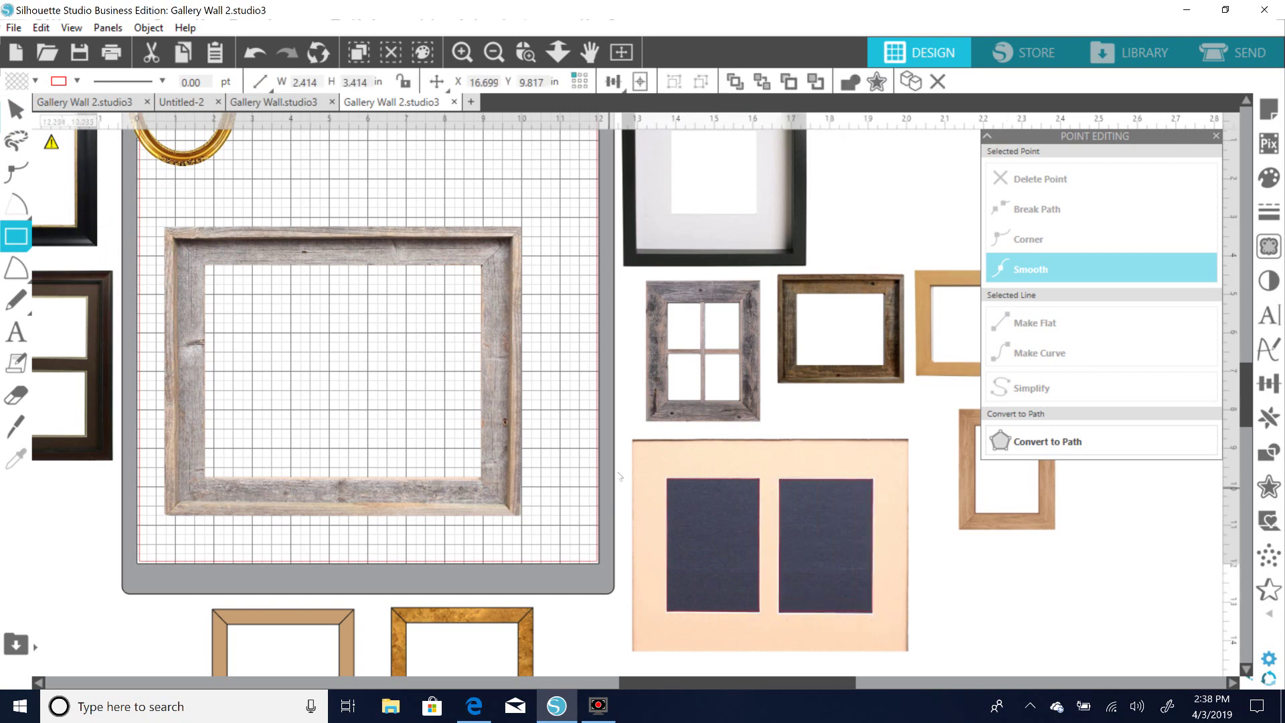
Cut both traced rectangles out of the mat so its two photo openings are empty.
{"action": "left_click", "coordinate": [874, 648]}
{"action": "key", "text": "Escape"}
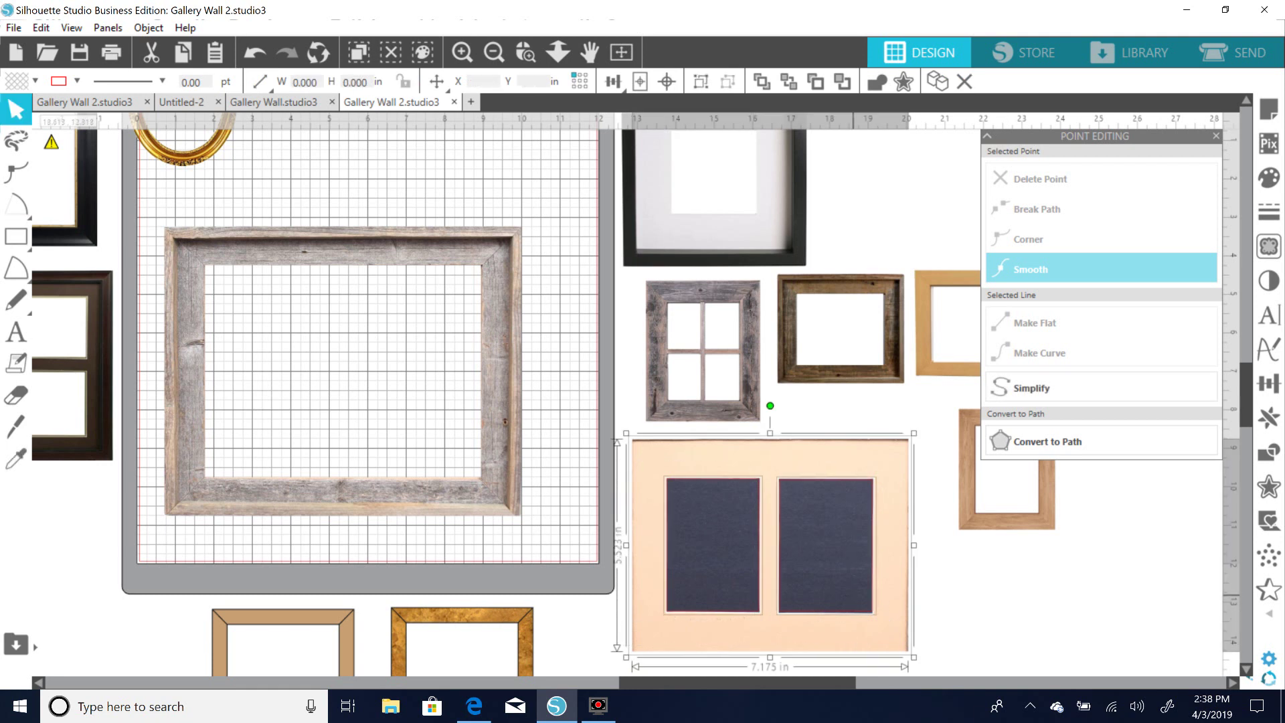
{"action": "left_click", "coordinate": [1264, 447]}
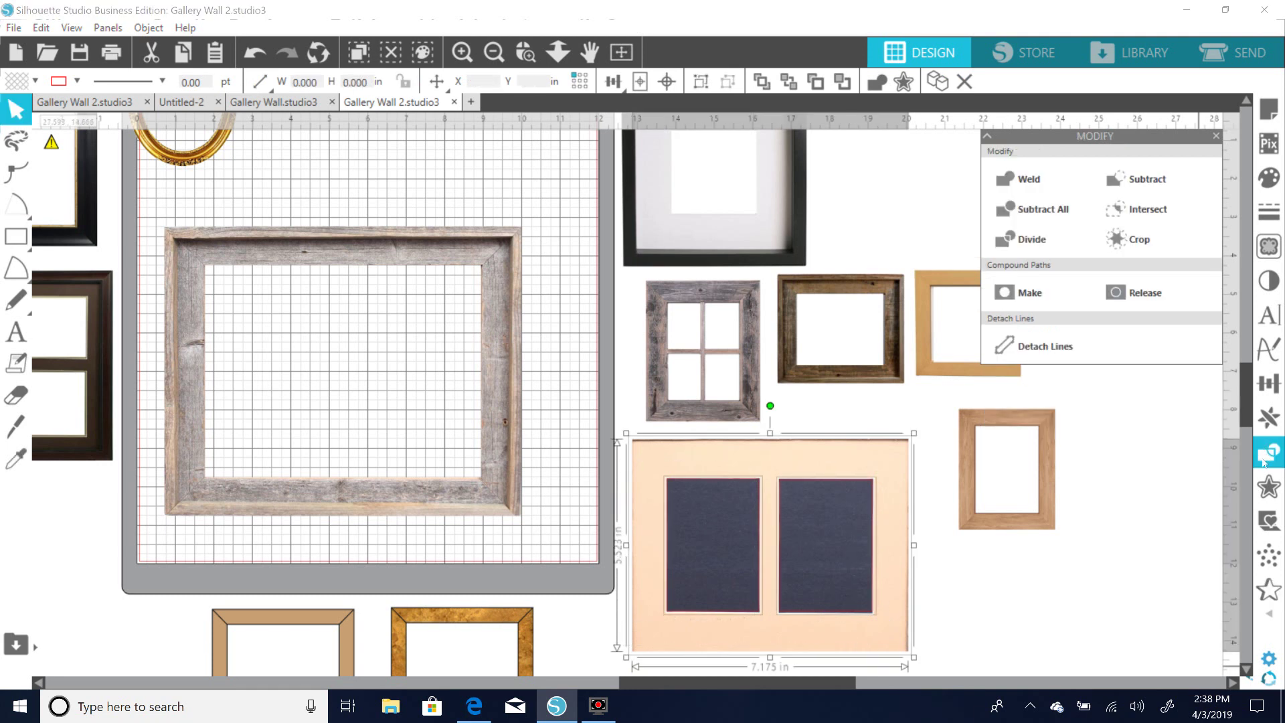
{"action": "left_click", "coordinate": [1167, 243]}
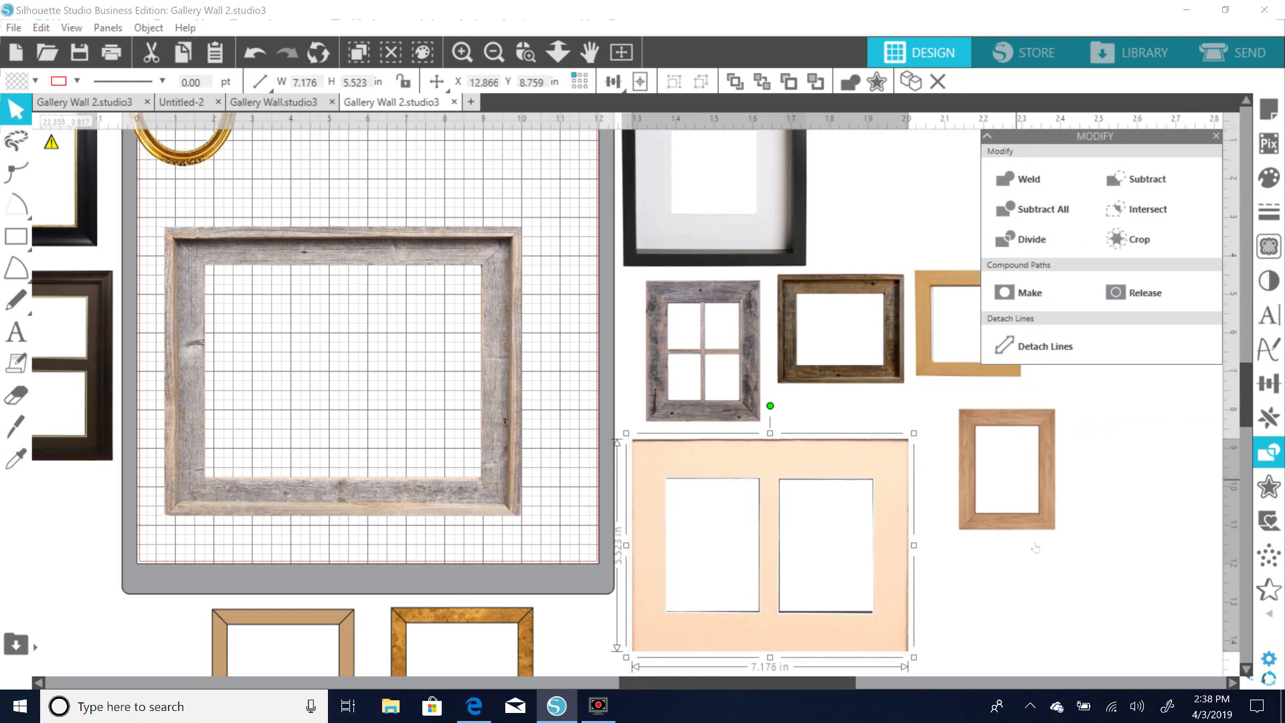
Try placing the cut-out mat over the grey frame on the page and undo the move.
{"action": "left_click_drag", "start_coordinate": [902, 612], "coordinate": [843, 607]}
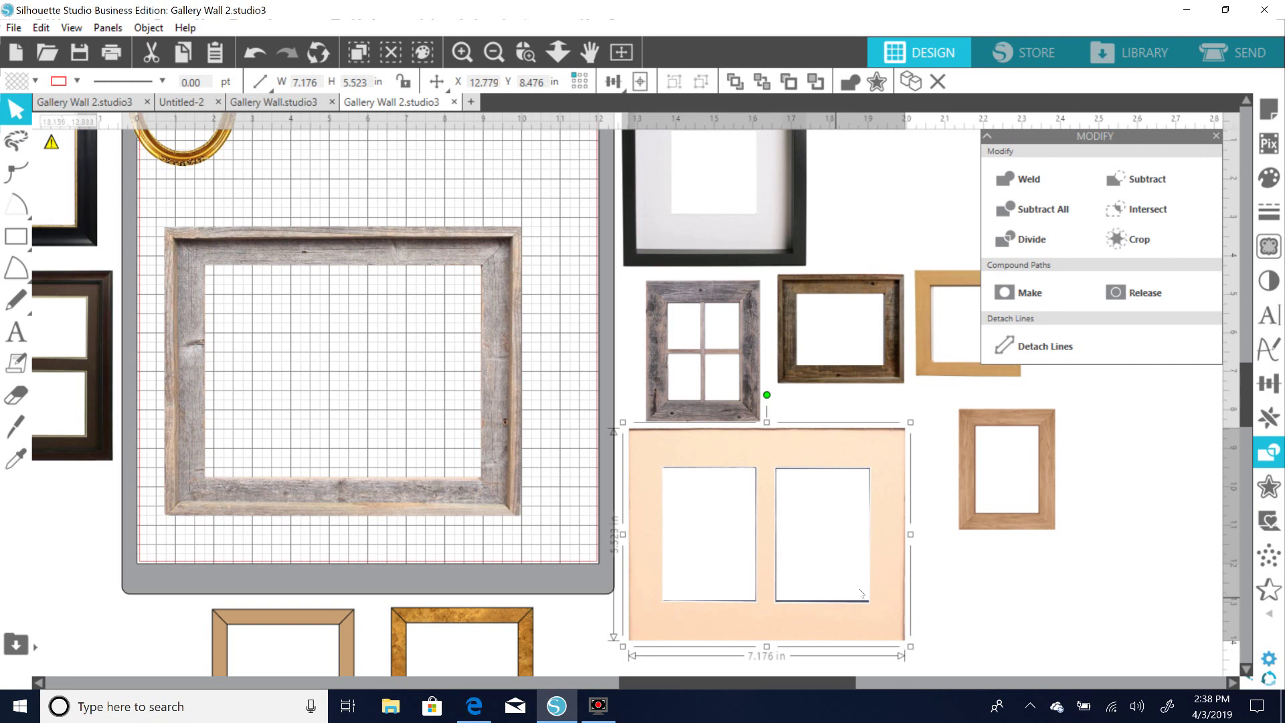
{"action": "left_click_drag", "start_coordinate": [837, 624], "coordinate": [405, 461]}
{"action": "key", "text": "ctrl+z"}
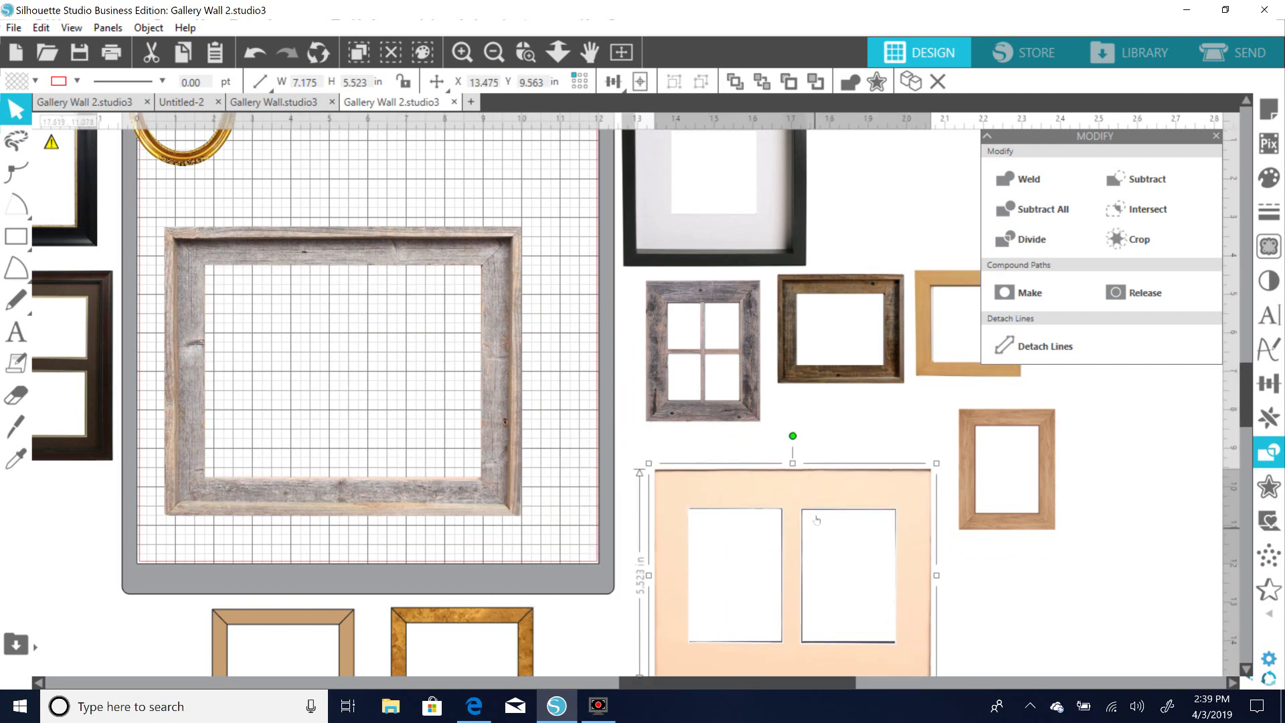
{"action": "key", "text": "ctrl+z"}
Slice the dark strip off the mat's upper edge with a straight Knife cut and delete the strip.
{"action": "left_click", "coordinate": [23, 433]}
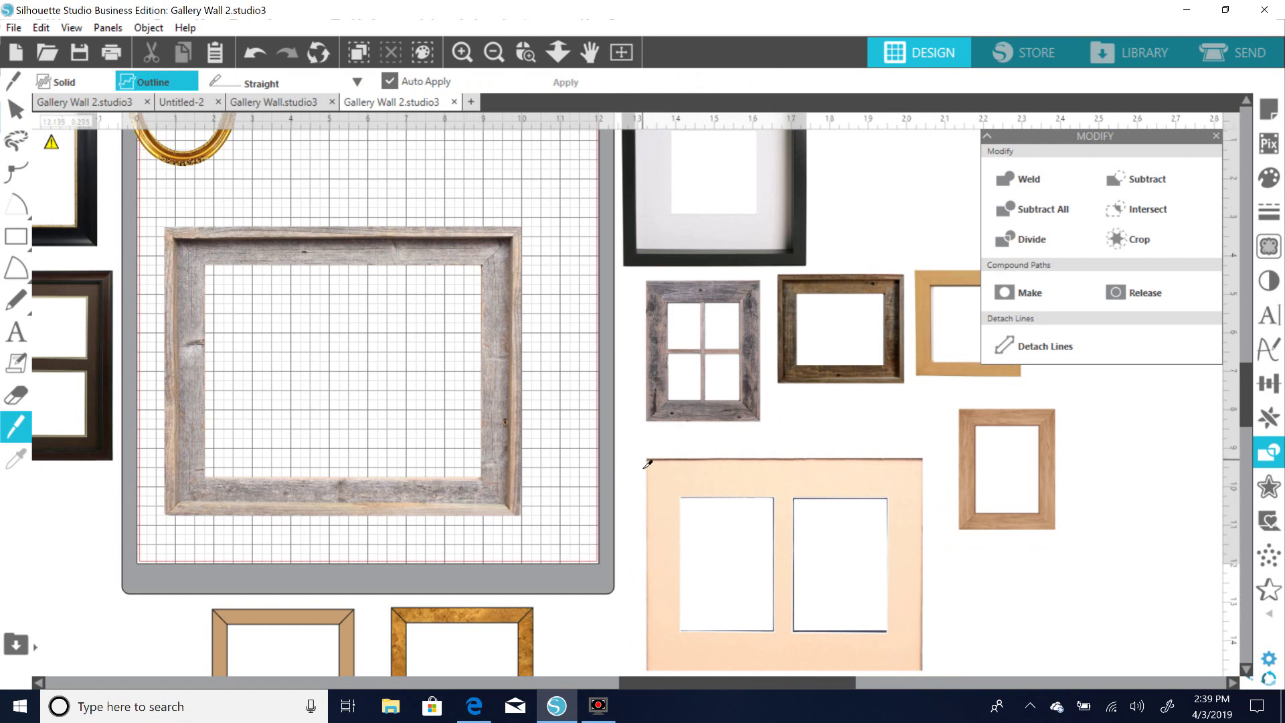
{"action": "left_click_drag", "start_coordinate": [644, 476], "coordinate": [935, 476]}
{"action": "key", "text": "v"}
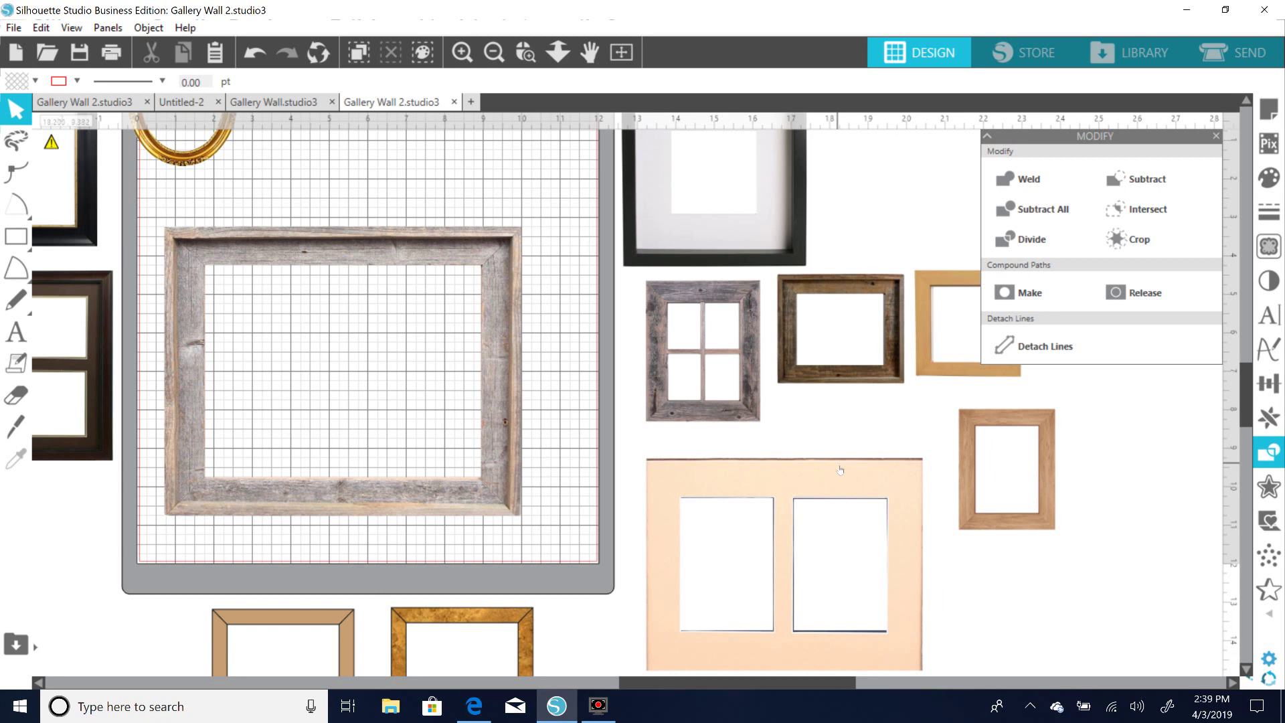
{"action": "left_click_drag", "start_coordinate": [840, 462], "coordinate": [840, 445]}
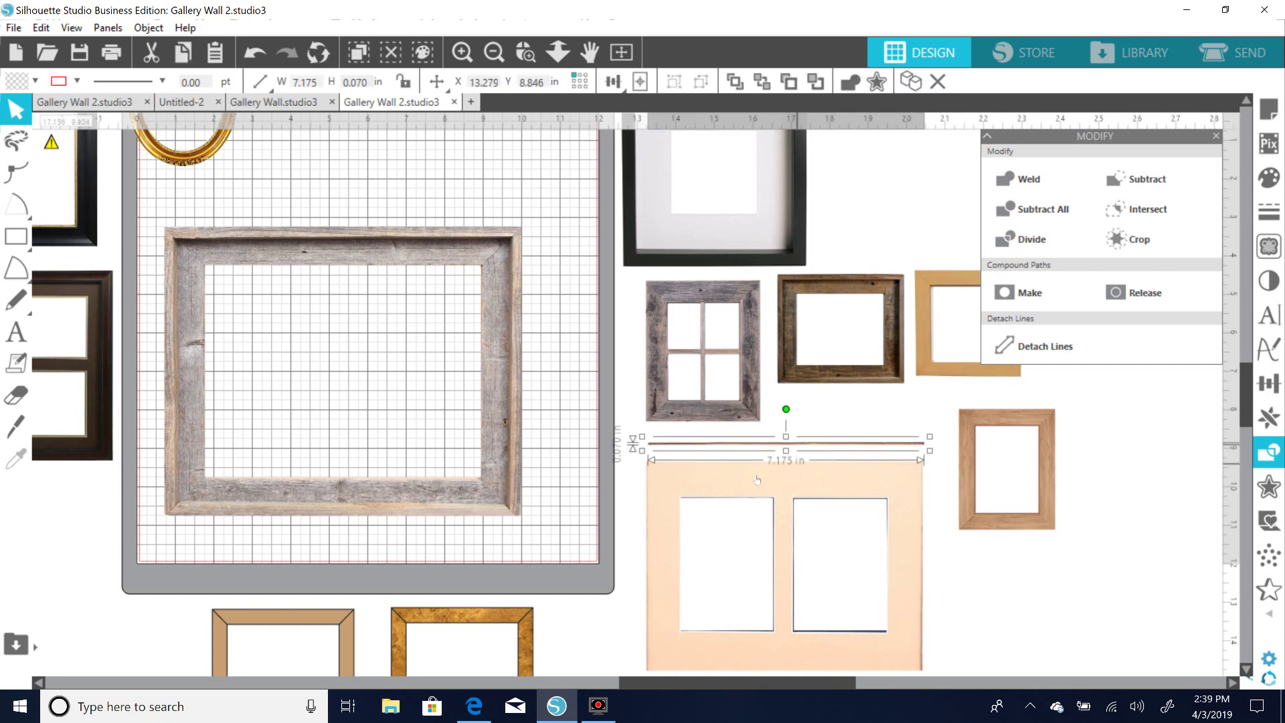
{"action": "key", "text": "Delete"}
Move the trimmed mat slightly and scale it down proportionally to about 3.8 in wide.
{"action": "left_click_drag", "start_coordinate": [858, 463], "coordinate": [791, 486]}
{"action": "mouse_move", "coordinate": [650, 641]}
{"action": "left_mouse_down"}
{"action": "mouse_move", "coordinate": [351, 456]}
{"action": "mouse_move", "coordinate": [225, 446]}
{"action": "mouse_move", "coordinate": [697, 646]}
{"action": "mouse_move", "coordinate": [659, 650]}
{"action": "left_mouse_up"}
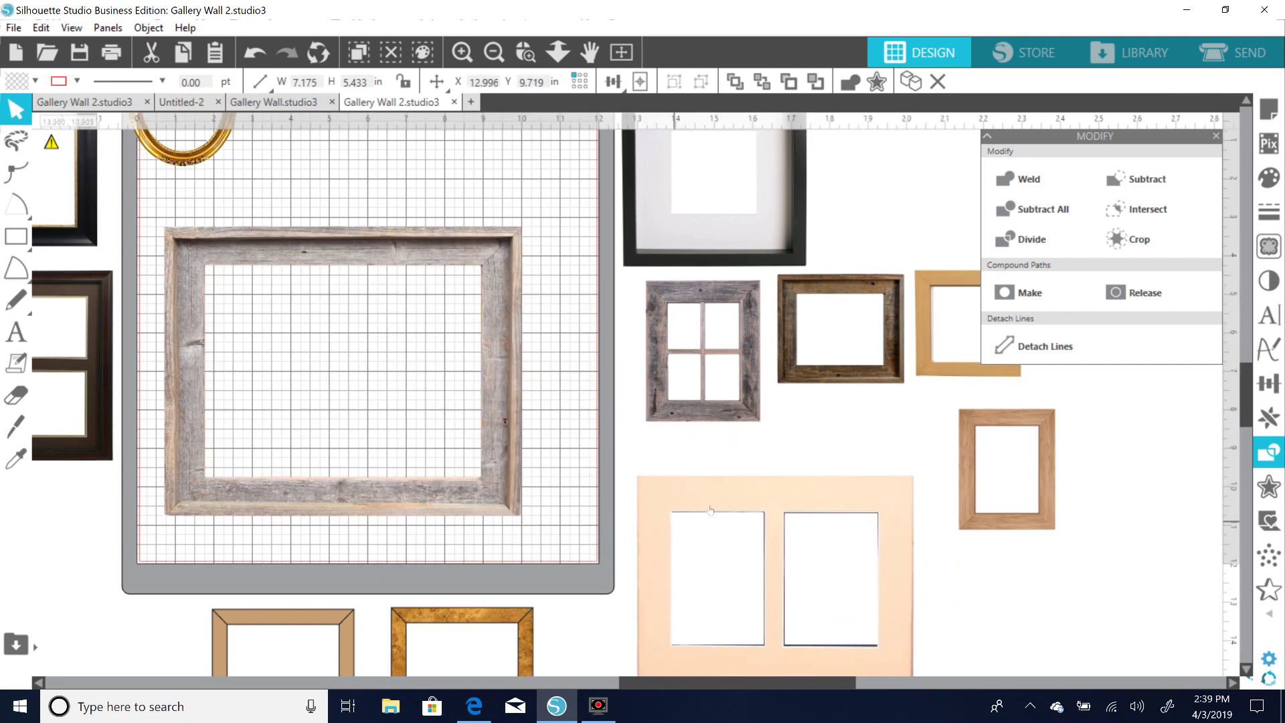
{"action": "left_click_drag", "start_coordinate": [921, 477], "coordinate": [791, 568]}
Shrink the grey frame to about half its size and arrange it, the gold oval frame, the mat and the light wood frame around the page.
{"action": "left_click_drag", "start_coordinate": [490, 494], "coordinate": [808, 328]}
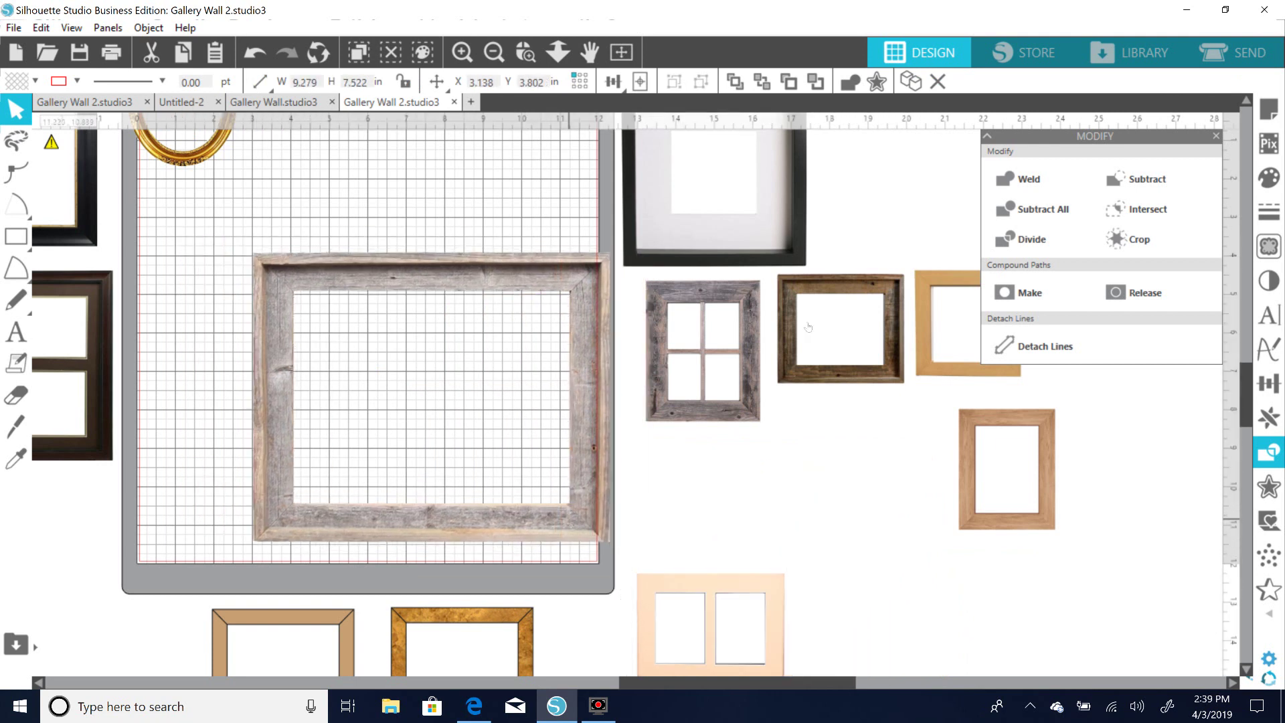
{"action": "left_click", "coordinate": [494, 52]}
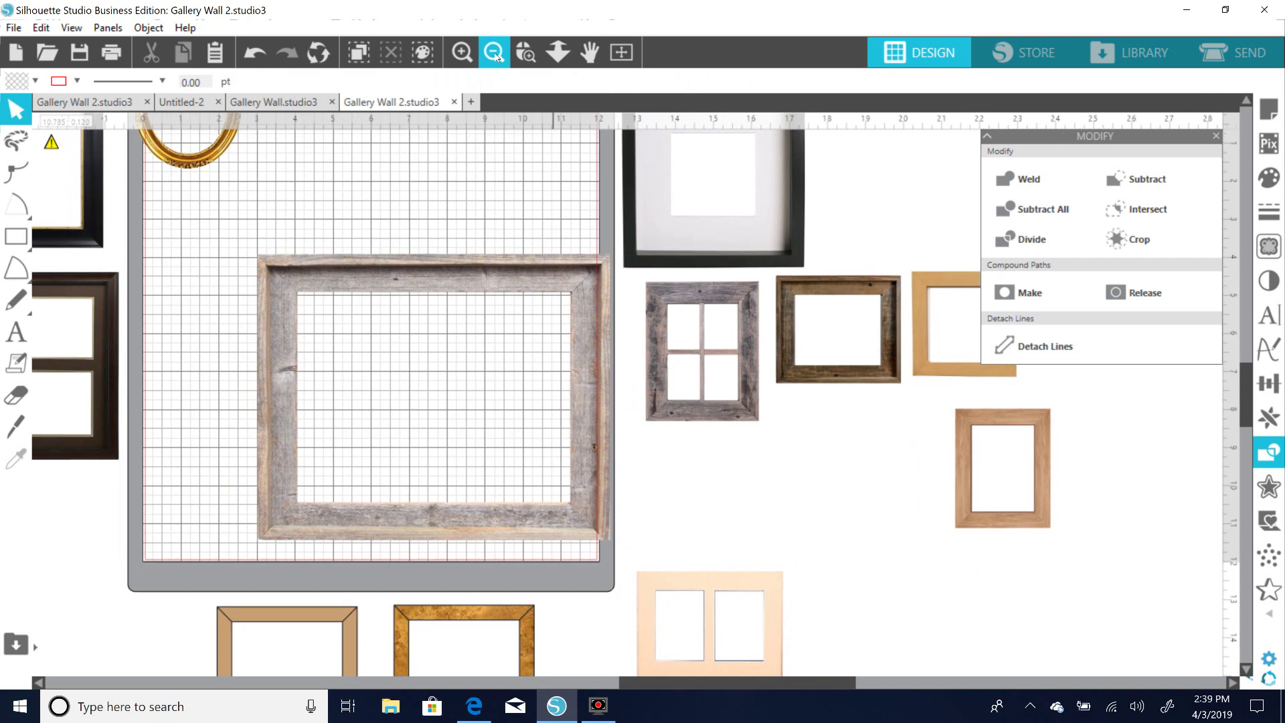
{"action": "left_click_drag", "start_coordinate": [513, 309], "coordinate": [164, 476]}
{"action": "left_click_drag", "start_coordinate": [268, 466], "coordinate": [164, 554]}
{"action": "left_click_drag", "start_coordinate": [139, 568], "coordinate": [249, 466]}
{"action": "left_click_drag", "start_coordinate": [336, 237], "coordinate": [82, 543]}
{"action": "left_click_drag", "start_coordinate": [165, 509], "coordinate": [850, 554]}
{"action": "left_click_drag", "start_coordinate": [728, 584], "coordinate": [672, 610]}
{"action": "left_click_drag", "start_coordinate": [102, 482], "coordinate": [145, 467]}
{"action": "left_click_drag", "start_coordinate": [914, 515], "coordinate": [716, 432]}
{"action": "left_click_drag", "start_coordinate": [863, 436], "coordinate": [790, 457]}
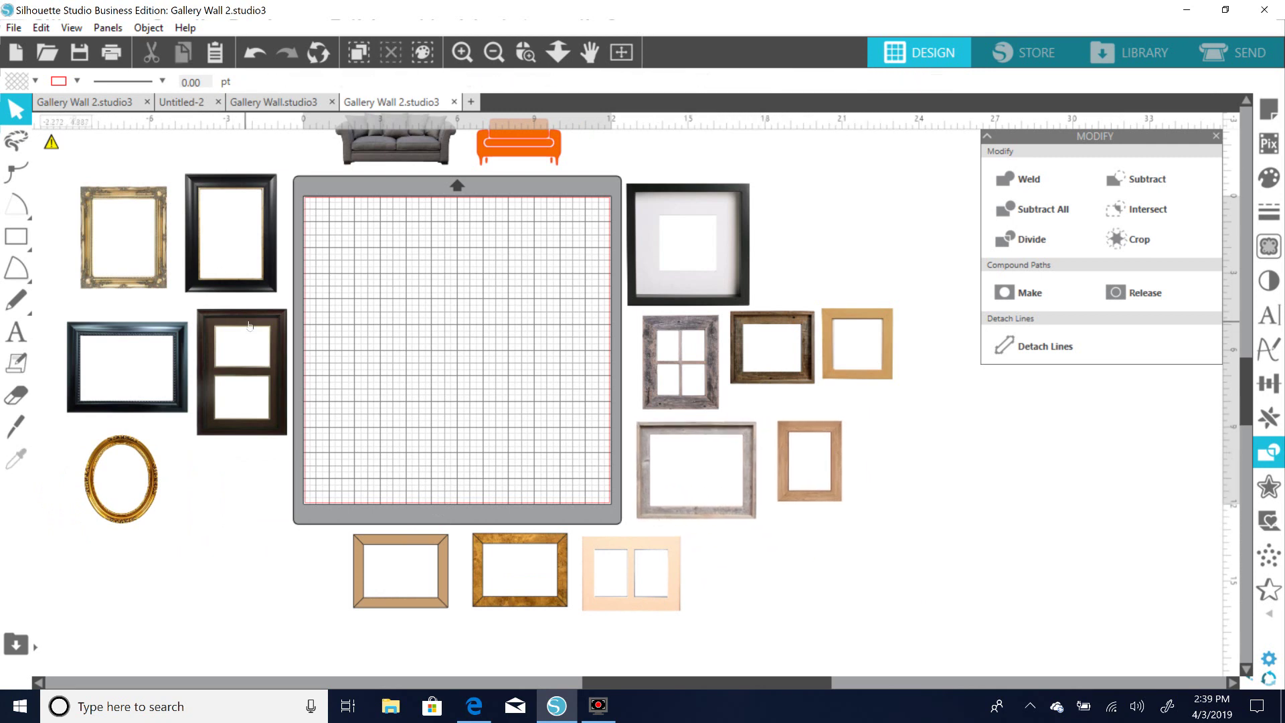
Shift the dark two-opening frame and the black landscape frame slightly farther away from the page.
{"action": "left_click_drag", "start_coordinate": [242, 315], "coordinate": [233, 317]}
{"action": "left_click_drag", "start_coordinate": [106, 328], "coordinate": [95, 327]}
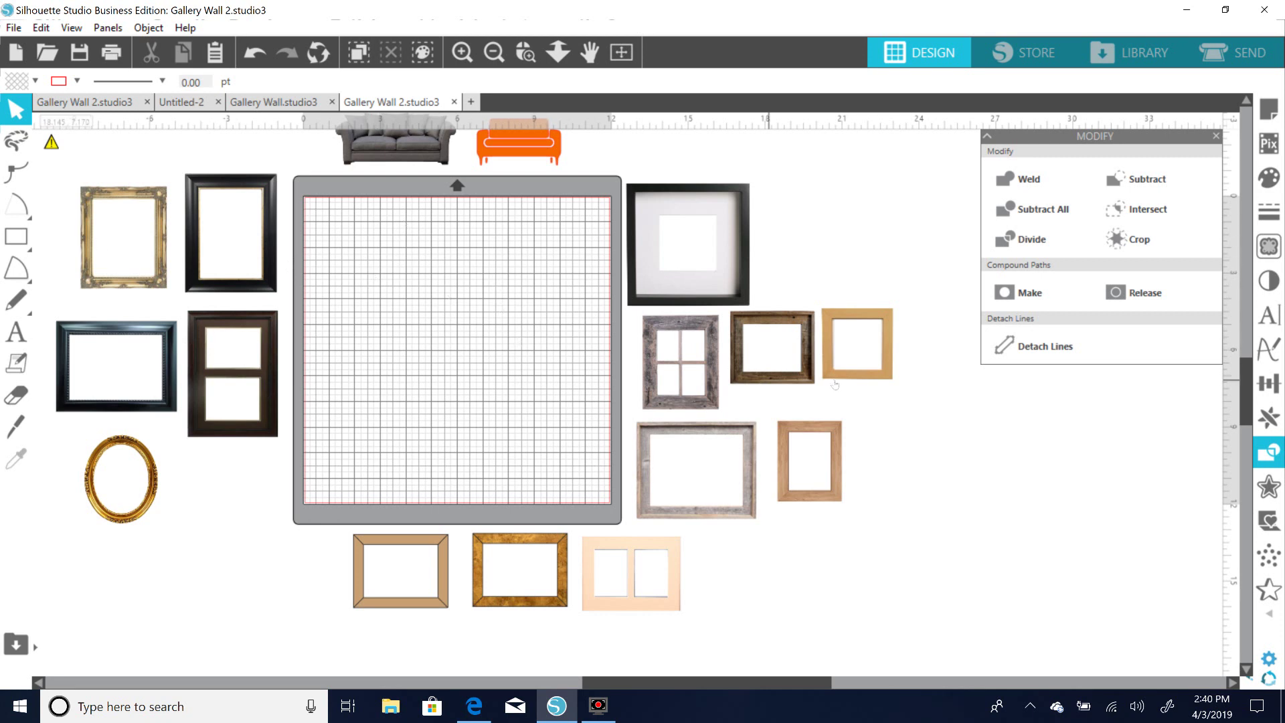
{"action": "scroll", "coordinate": [1248, 390], "scroll_direction": "up", "scroll_amount": 1}
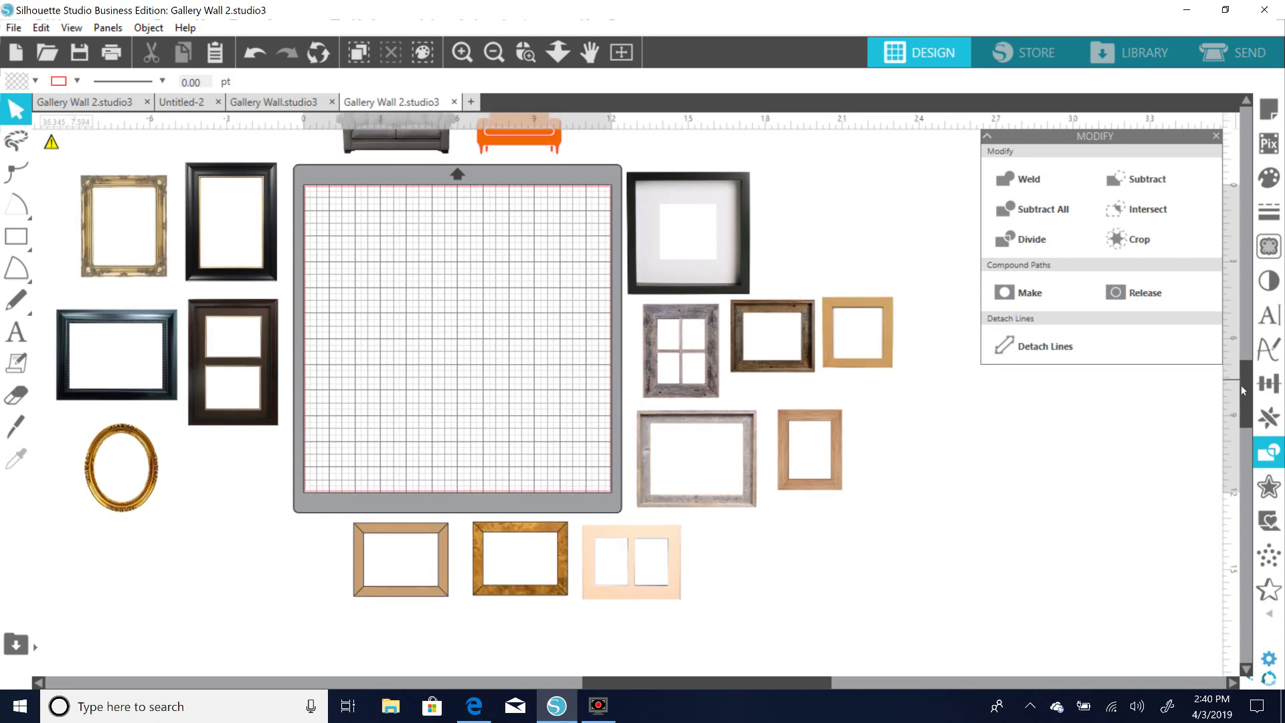
Copy the photo of the woman hugging a young girl from the Gallery Wall.studio3 document.
{"action": "left_click", "coordinate": [280, 103]}
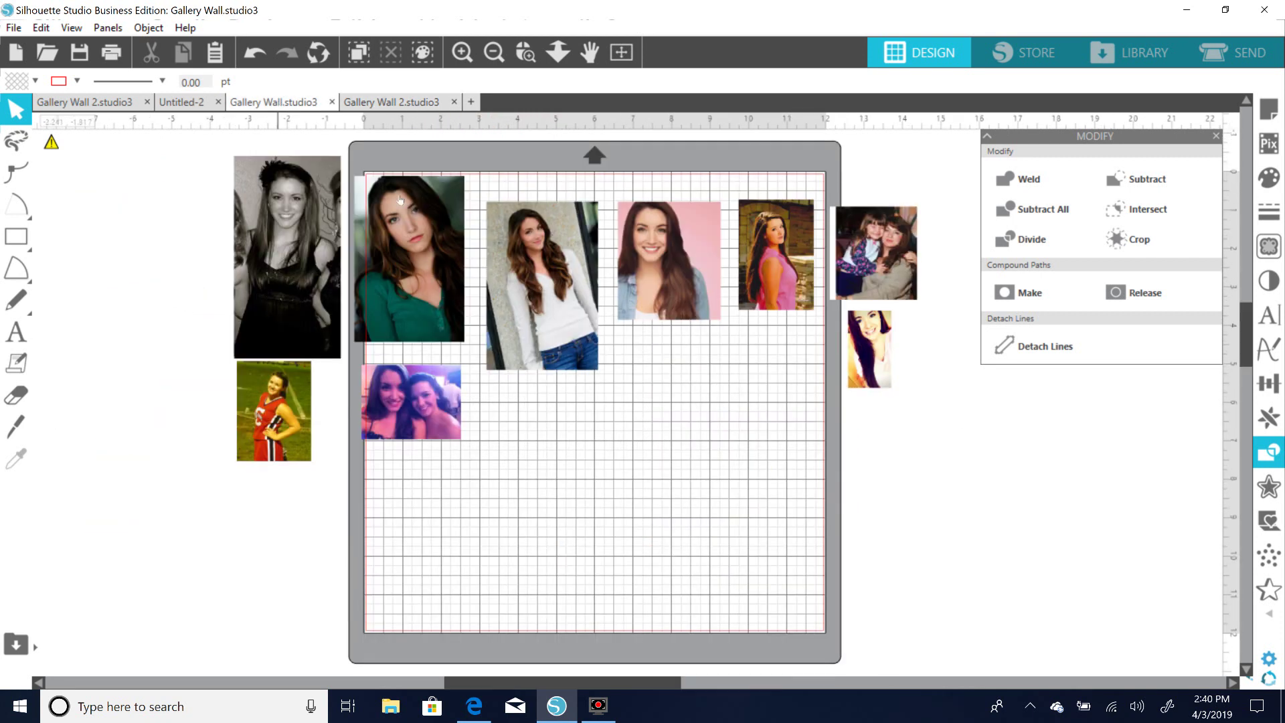
{"action": "left_click_drag", "start_coordinate": [857, 259], "coordinate": [860, 258]}
{"action": "right_click", "coordinate": [861, 257]}
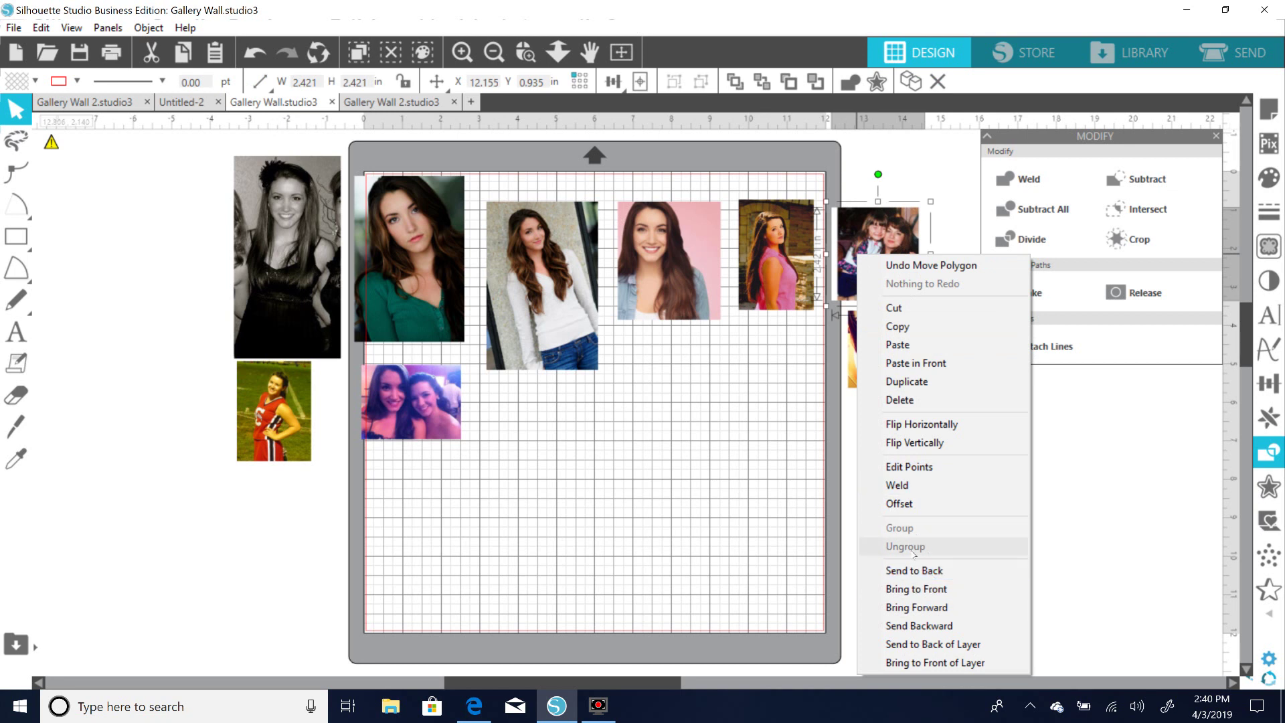
{"action": "left_click", "coordinate": [900, 326]}
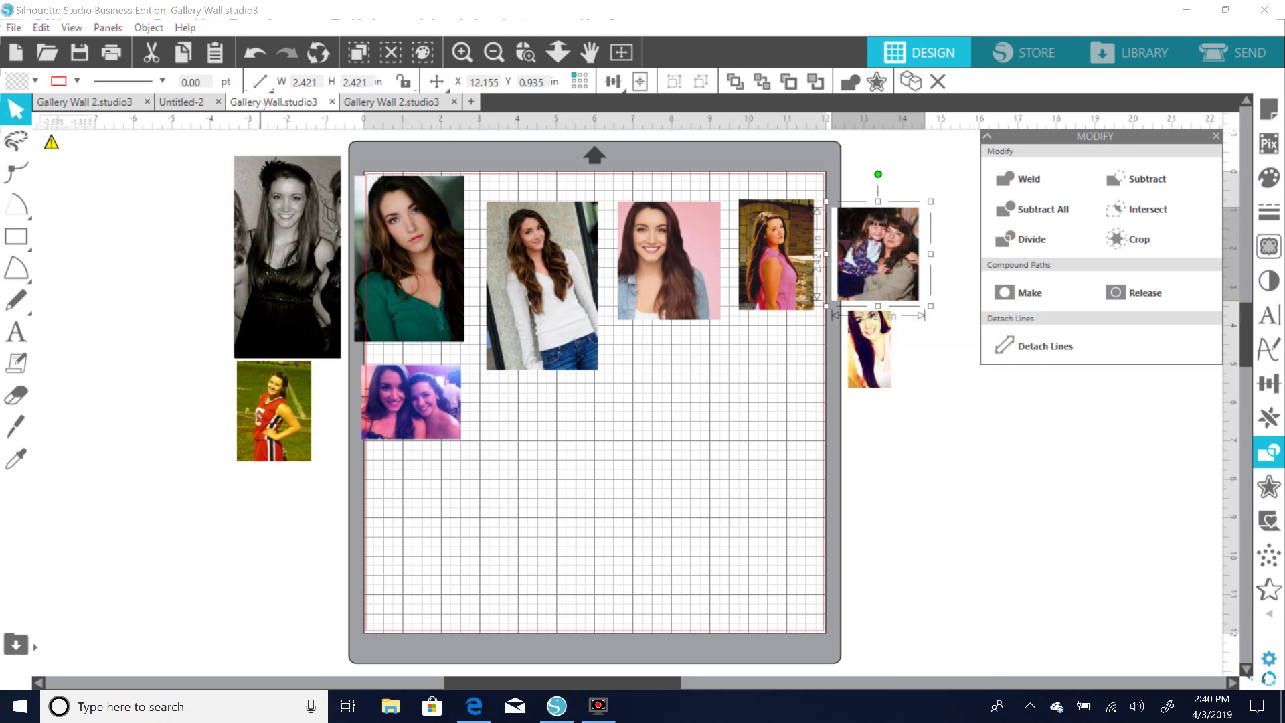
Paste the copied photo into the Gallery Wall 2.studio3 document with the cut-out frames and place it on the page.
{"action": "left_click", "coordinate": [91, 101]}
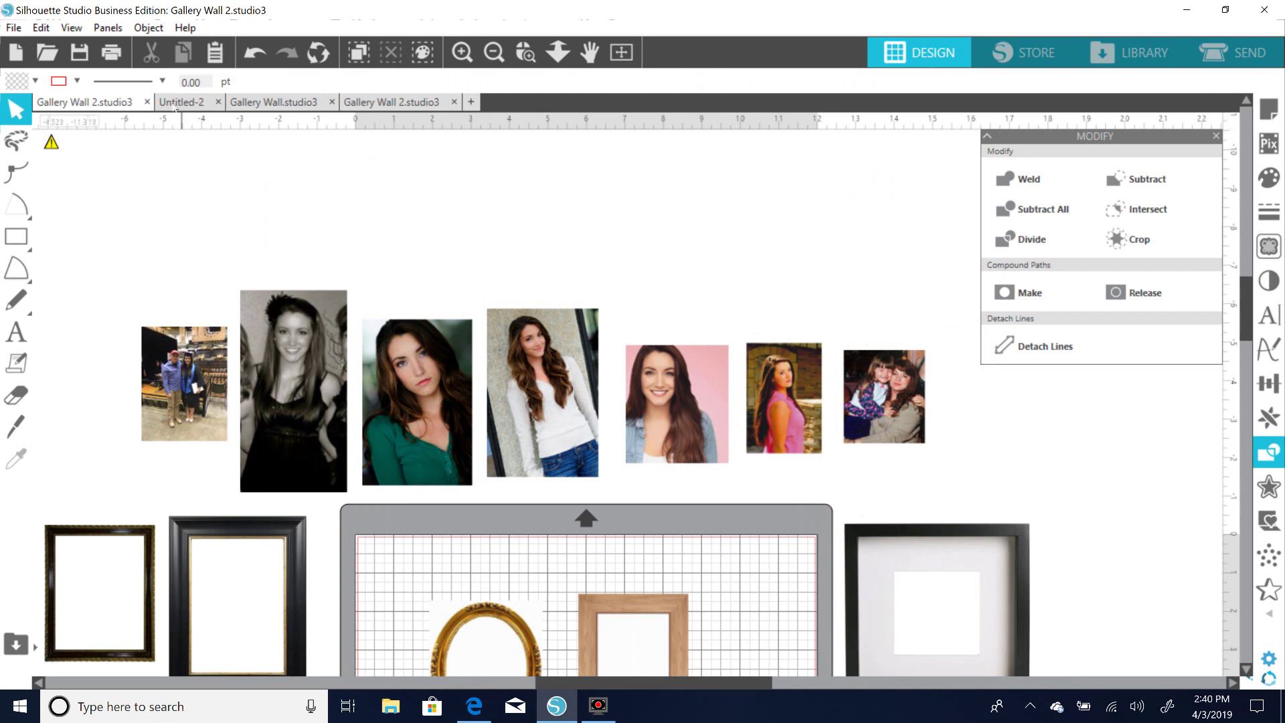
{"action": "left_click", "coordinate": [270, 102]}
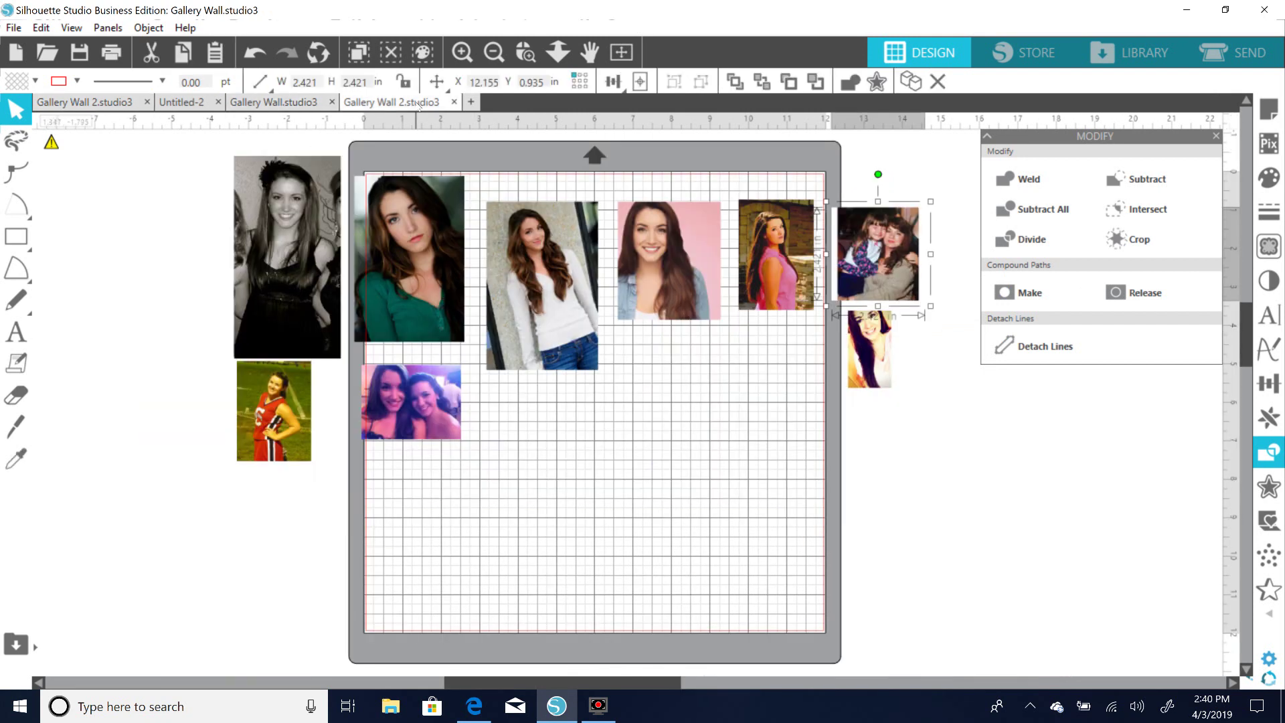
{"action": "left_click", "coordinate": [419, 104]}
{"action": "right_click", "coordinate": [355, 273]}
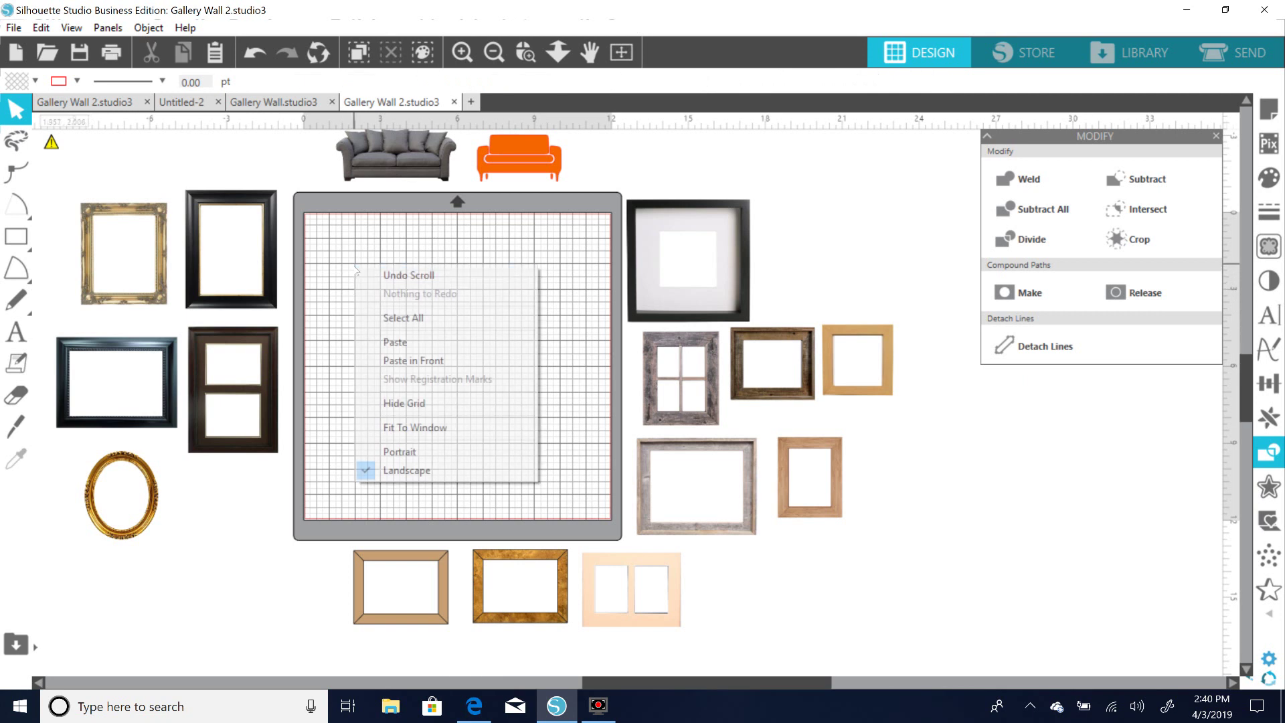
{"action": "left_click", "coordinate": [395, 342]}
{"action": "left_click_drag", "start_coordinate": [648, 265], "coordinate": [467, 308]}
{"action": "left_click", "coordinate": [536, 295]}
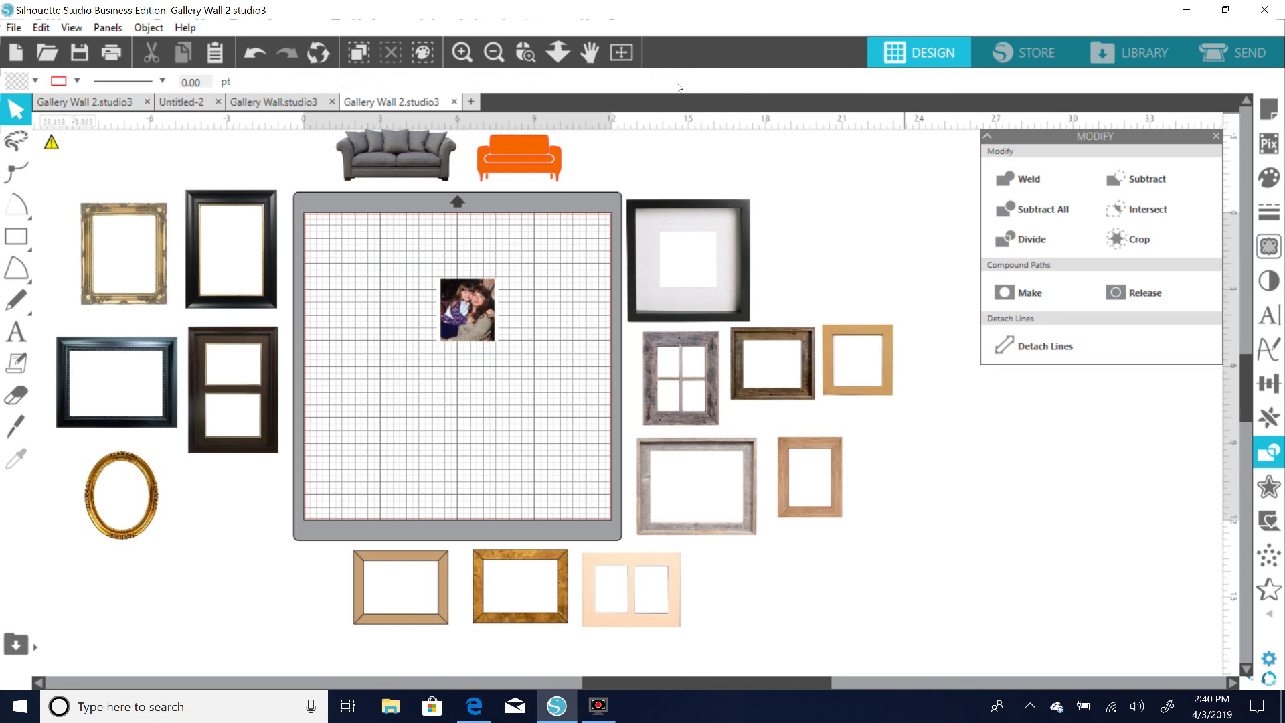
Draw a rectangle about 2.1 by 2.4 in around the visible area of the pasted photo.
{"action": "left_click", "coordinate": [461, 52]}
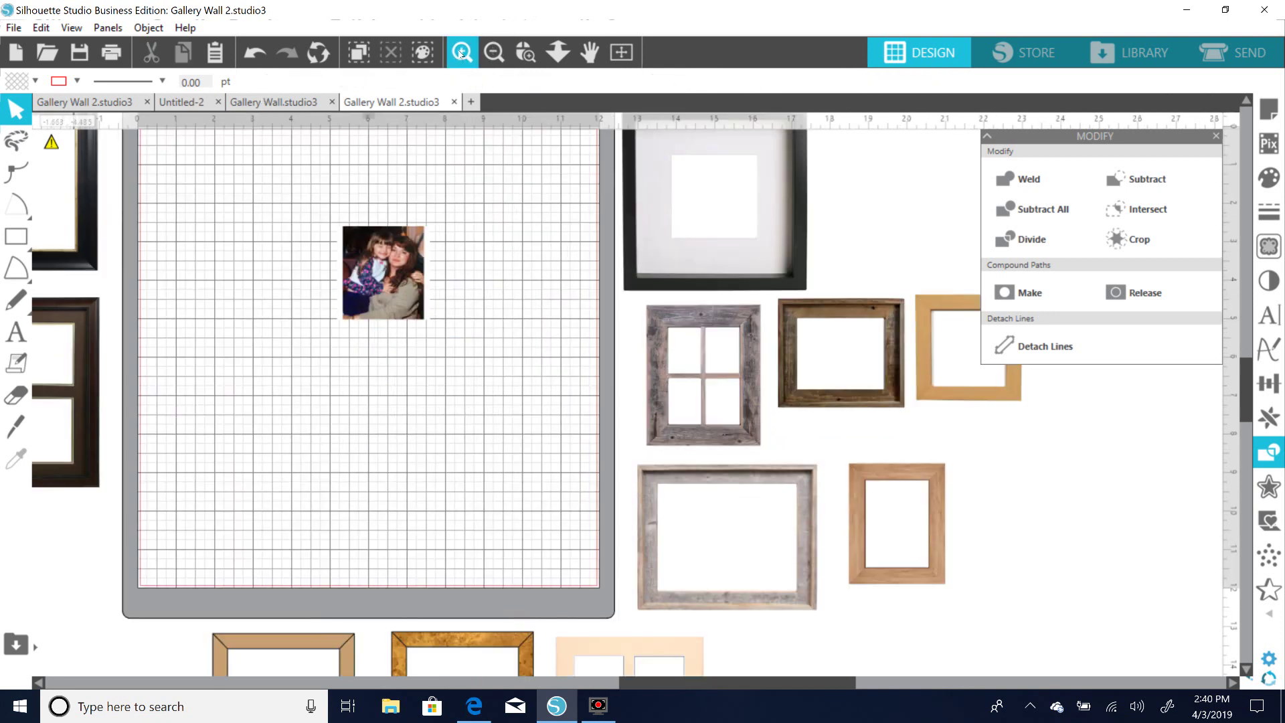
{"action": "left_click", "coordinate": [462, 52]}
{"action": "left_click_drag", "start_coordinate": [251, 197], "coordinate": [380, 280]}
{"action": "left_click", "coordinate": [16, 204]}
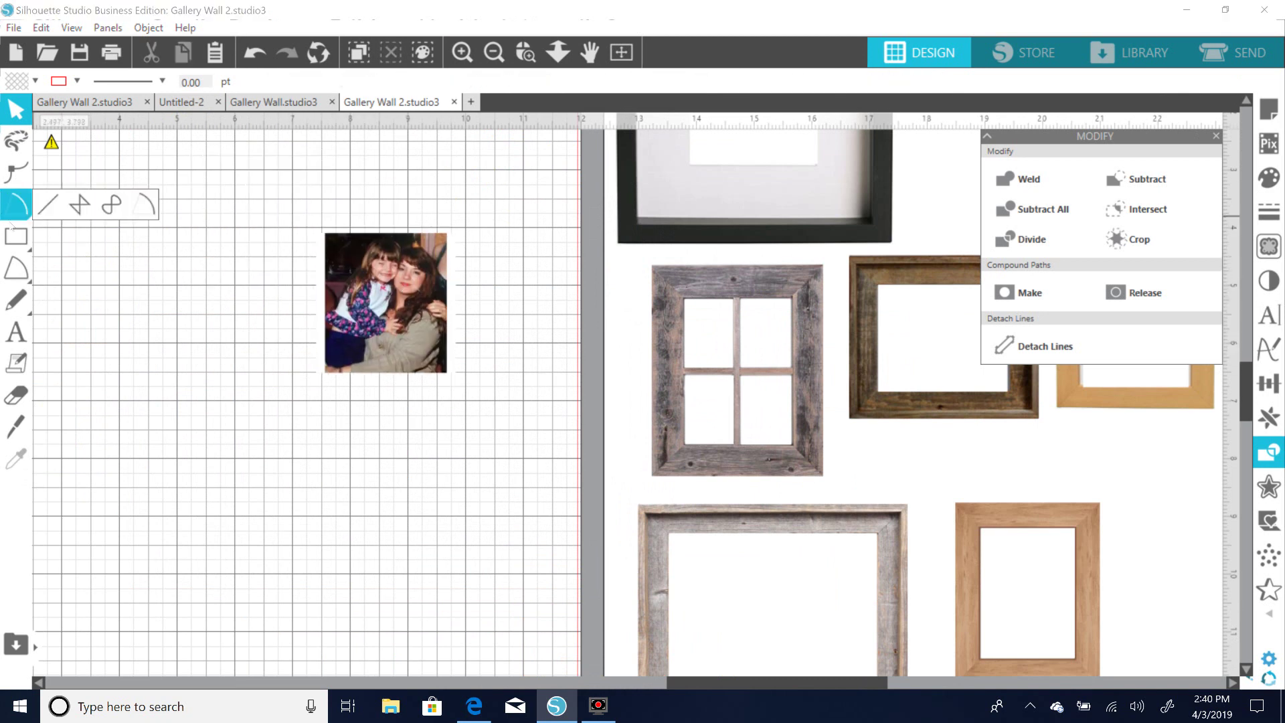
{"action": "left_click", "coordinate": [47, 238]}
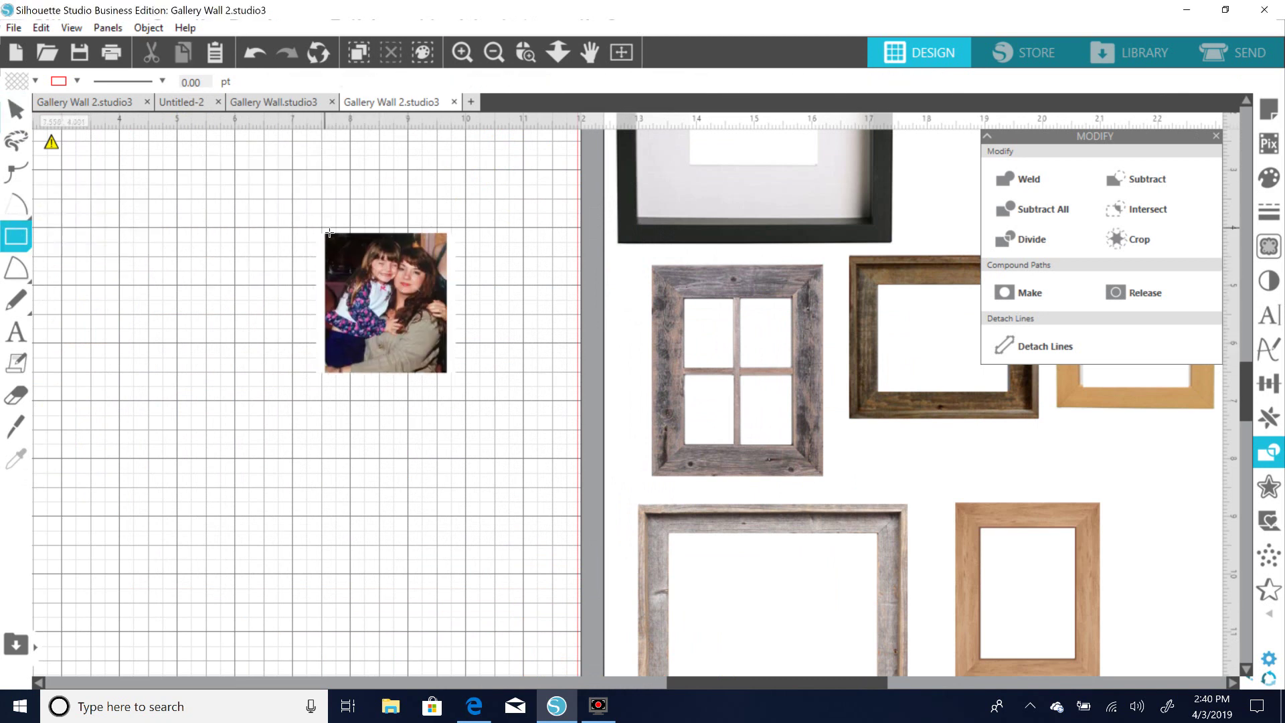
{"action": "left_click_drag", "start_coordinate": [329, 237], "coordinate": [452, 379]}
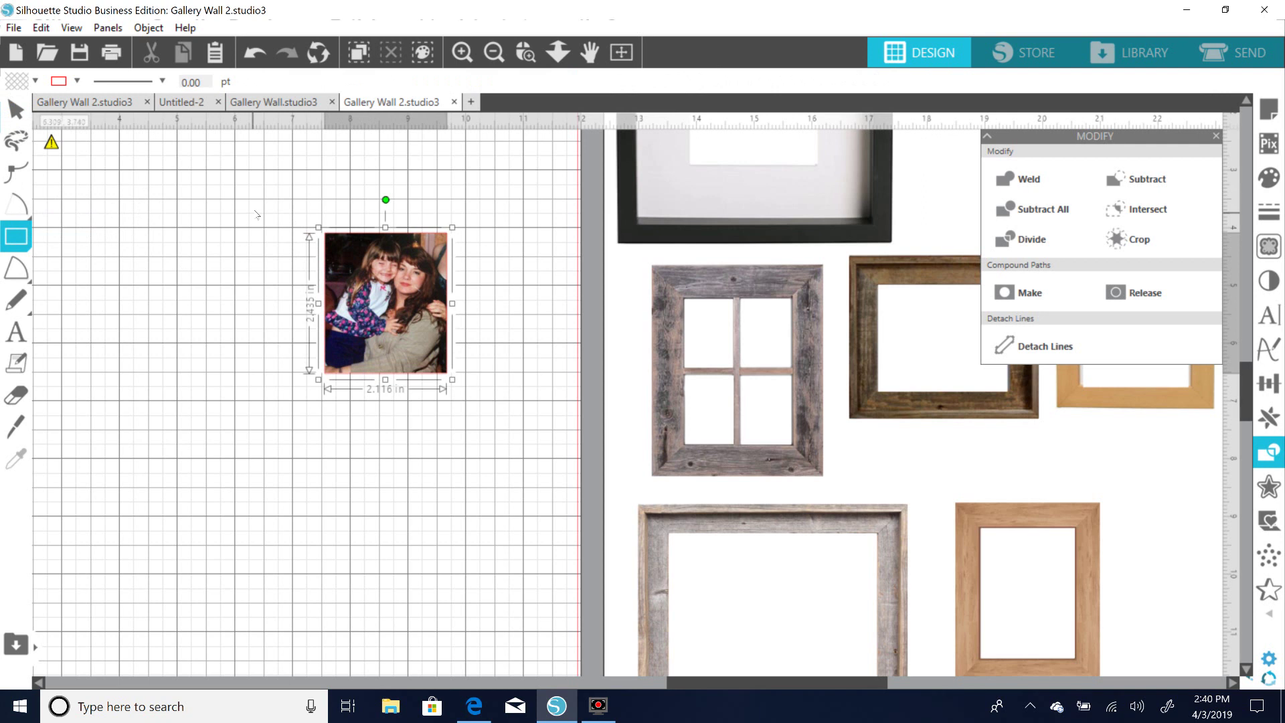
Trim the photo to the traced rectangle, removing its white margins, and move it slightly down the page.
{"action": "key", "text": "ctrl+a"}
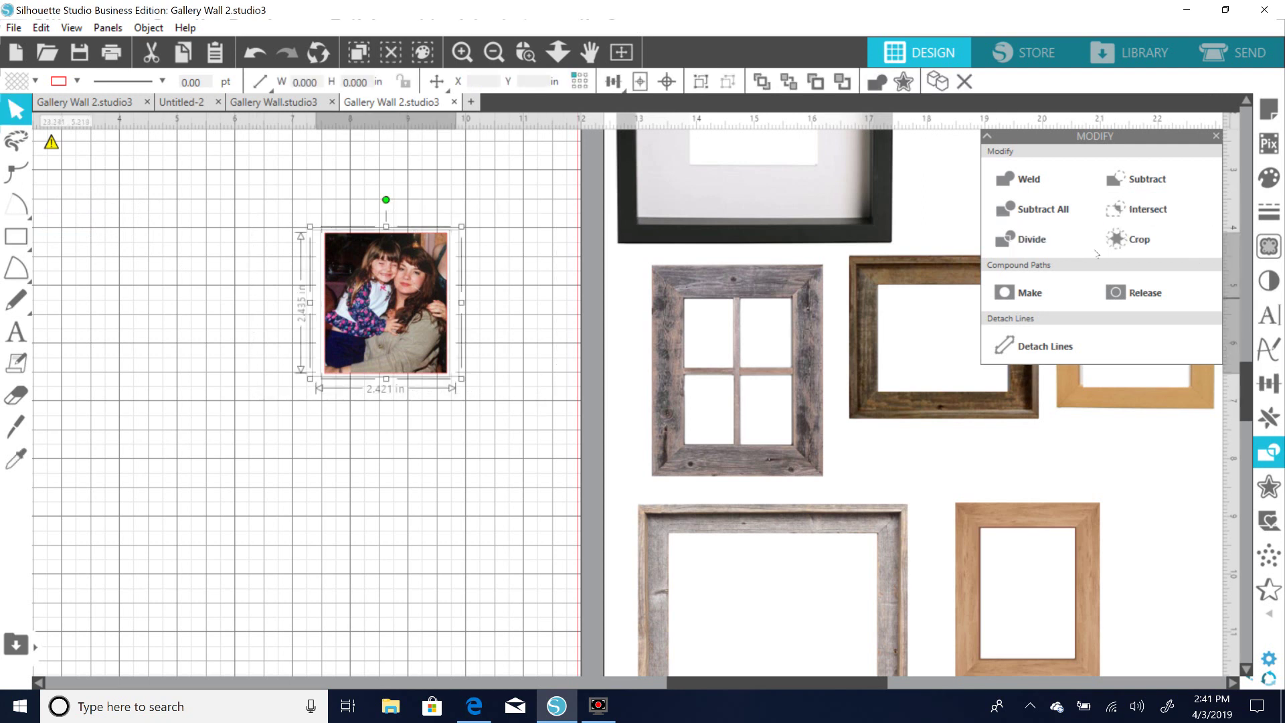
{"action": "left_click", "coordinate": [1034, 240]}
{"action": "left_click_drag", "start_coordinate": [377, 367], "coordinate": [312, 407]}
Move the grey sofa image onto the page, above the trimmed photo.
{"action": "left_click_drag", "start_coordinate": [1248, 404], "coordinate": [1248, 336]}
{"action": "left_click_drag", "start_coordinate": [233, 270], "coordinate": [452, 503]}
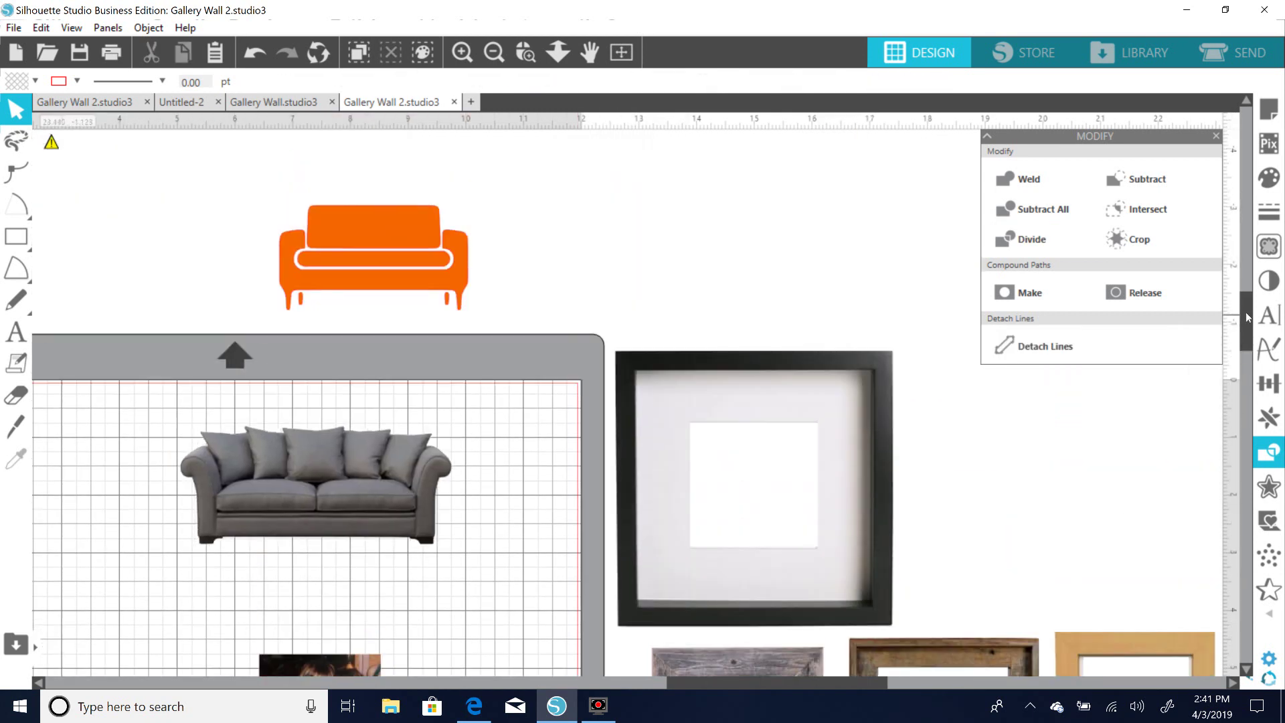
{"action": "left_click_drag", "start_coordinate": [1247, 322], "coordinate": [1247, 358]}
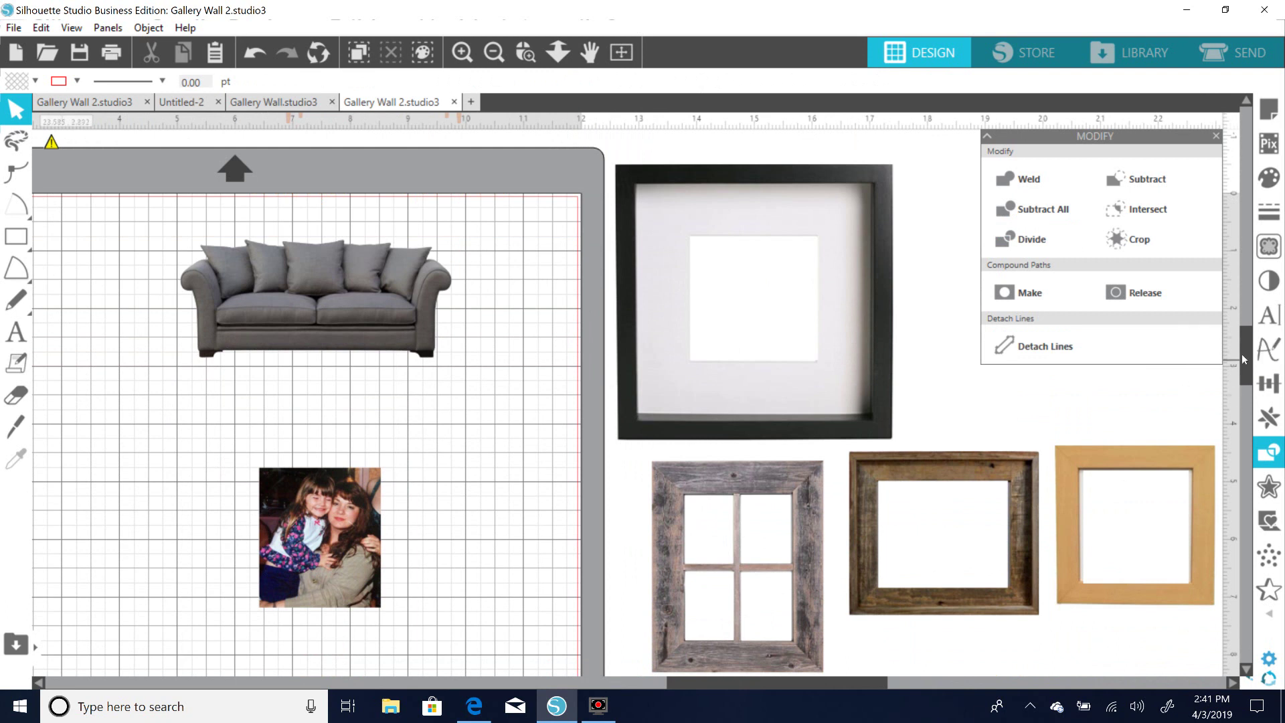
Move the grey sofa below the photo, down to the lower part of the page.
{"action": "left_click_drag", "start_coordinate": [1241, 360], "coordinate": [1242, 322]}
{"action": "left_click", "coordinate": [423, 245]}
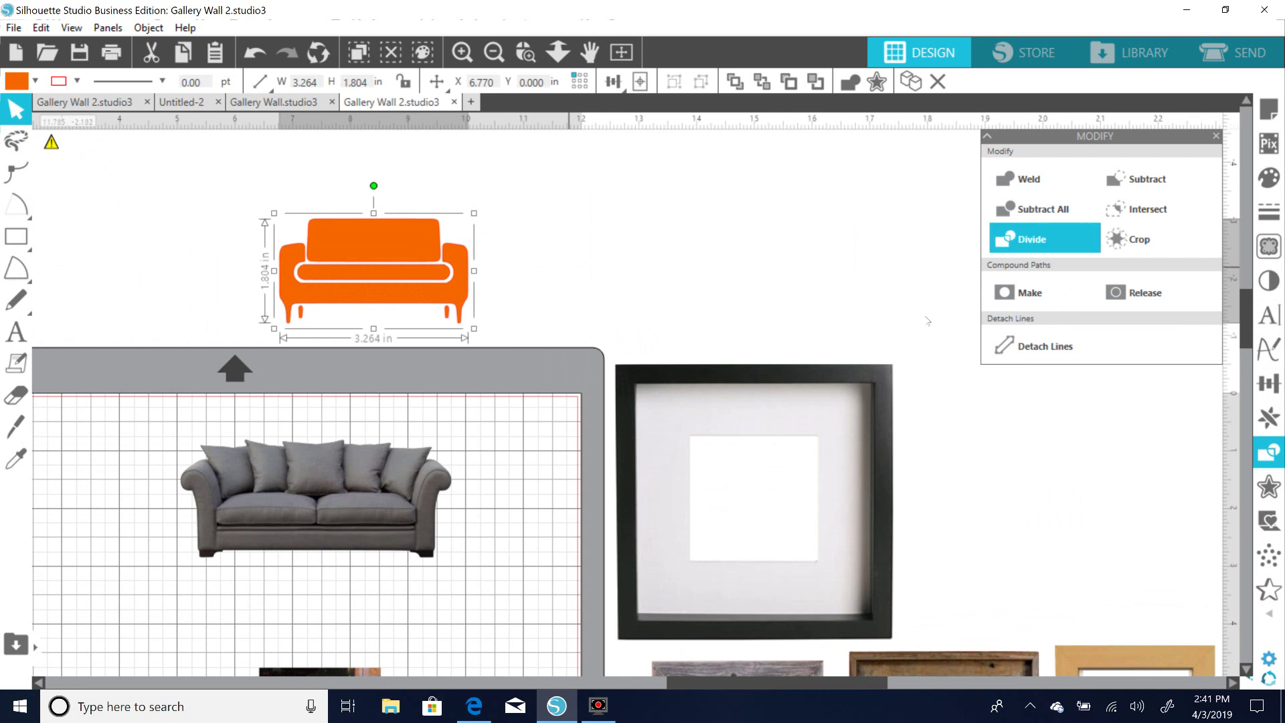
{"action": "left_click_drag", "start_coordinate": [1242, 294], "coordinate": [1245, 361]}
{"action": "left_click_drag", "start_coordinate": [376, 181], "coordinate": [366, 579]}
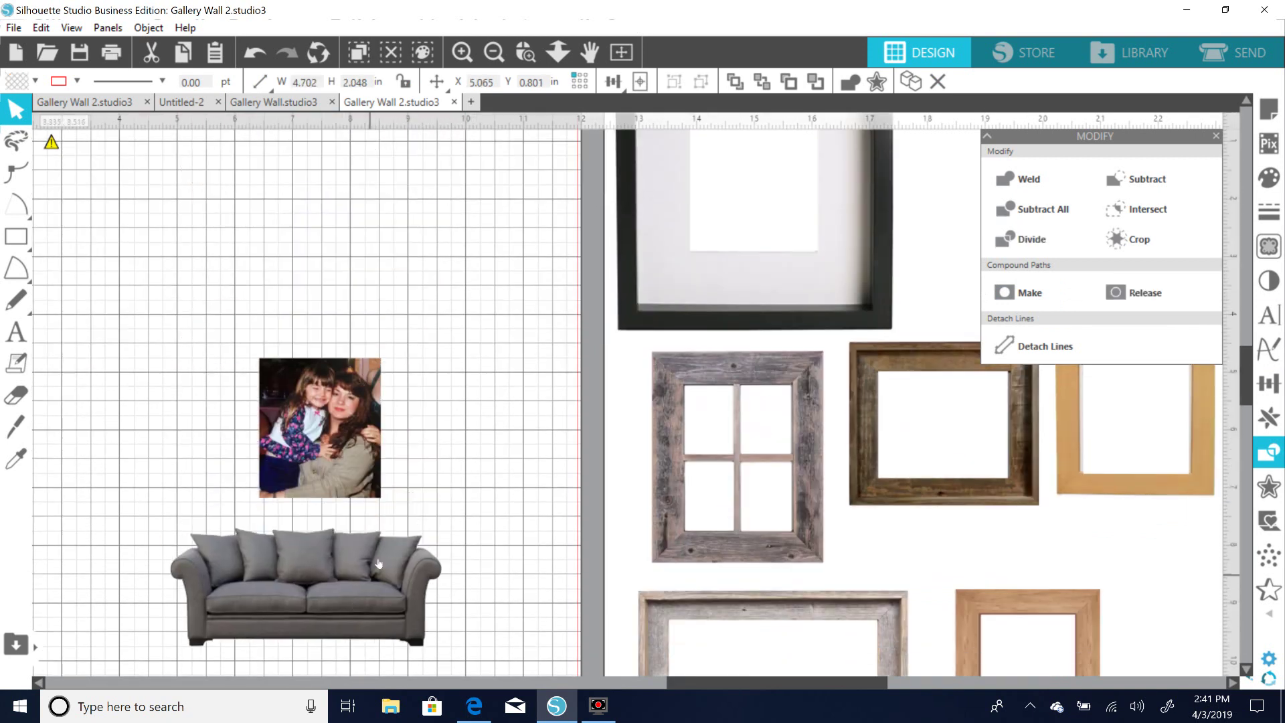
{"action": "left_click", "coordinate": [1131, 524]}
{"action": "left_click_drag", "start_coordinate": [1246, 360], "coordinate": [1241, 390]}
{"action": "left_click_drag", "start_coordinate": [354, 416], "coordinate": [316, 516]}
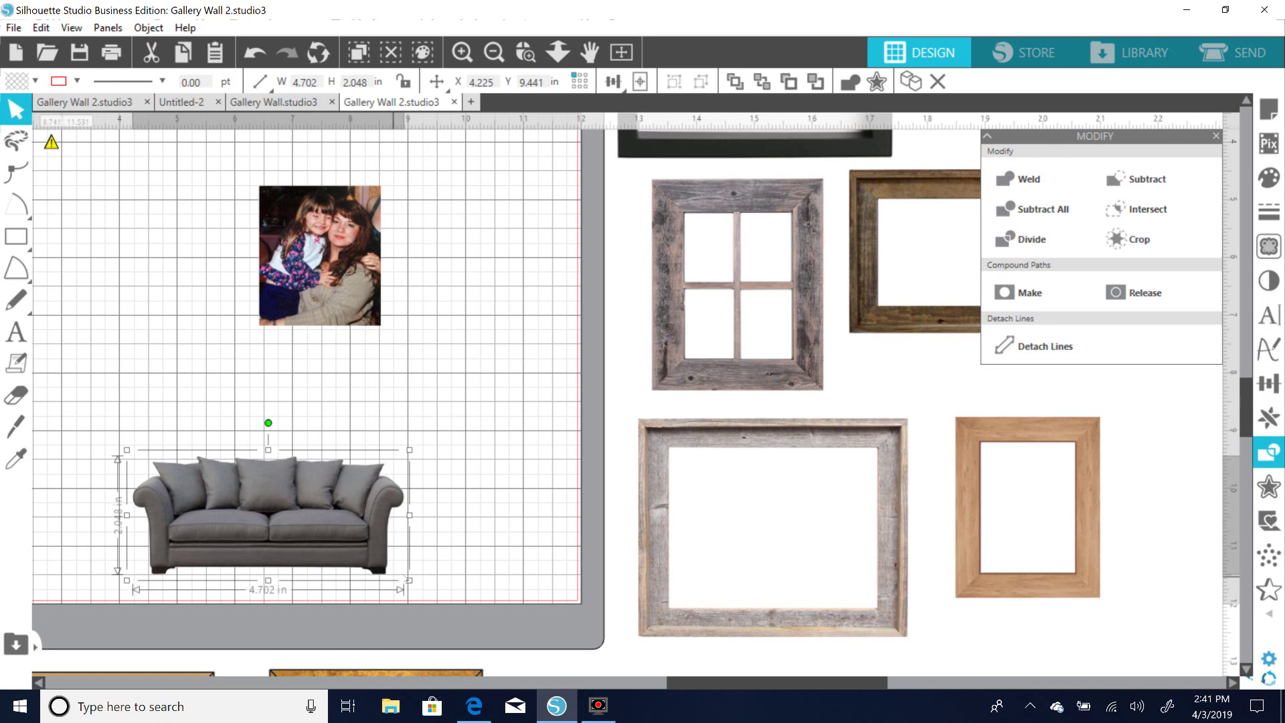
Enlarge the sofa proportionally to a width of 5.5 in, with its aspect ratio locked, and rest it on the page's bottom edge.
{"action": "left_click_drag", "start_coordinate": [414, 586], "coordinate": [468, 608]}
{"action": "mouse_move", "coordinate": [376, 549]}
{"action": "left_mouse_down"}
{"action": "mouse_move", "coordinate": [392, 547]}
{"action": "mouse_move", "coordinate": [378, 546]}
{"action": "left_mouse_up"}
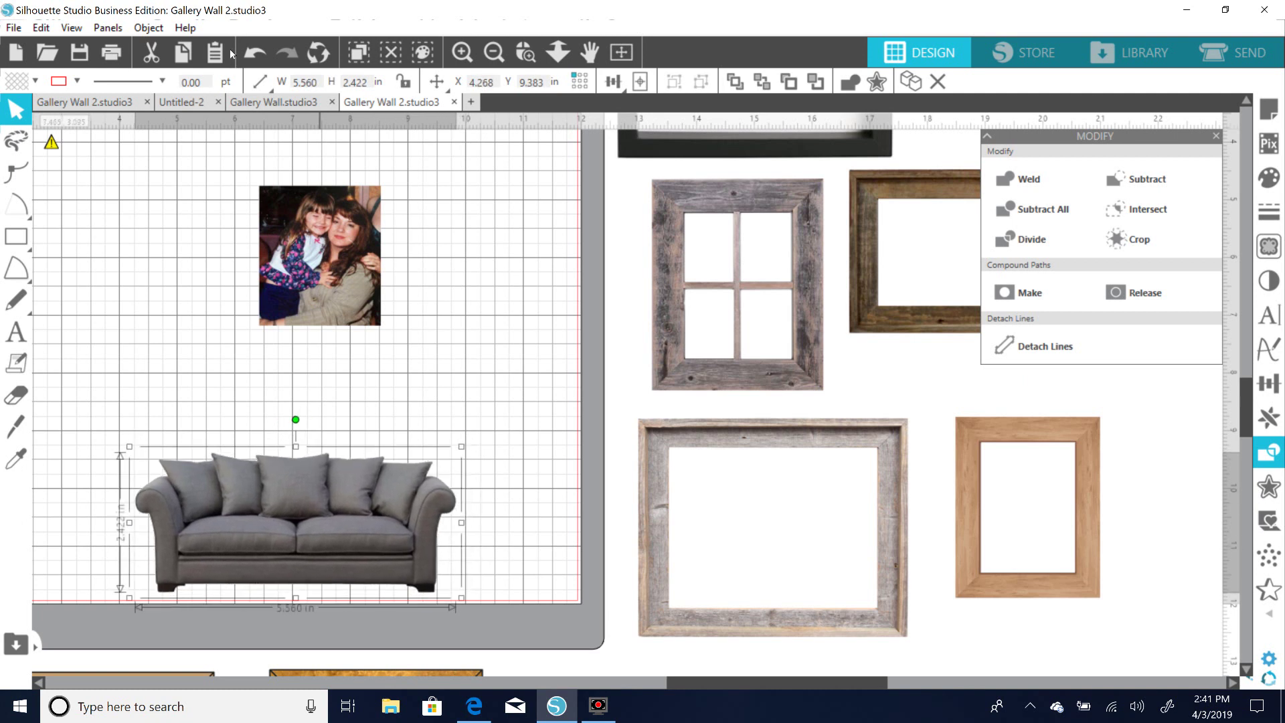
{"action": "left_click", "coordinate": [405, 82]}
{"action": "left_click", "coordinate": [306, 82]}
{"action": "type", "text": "5.500"}
{"action": "key", "text": "Return"}
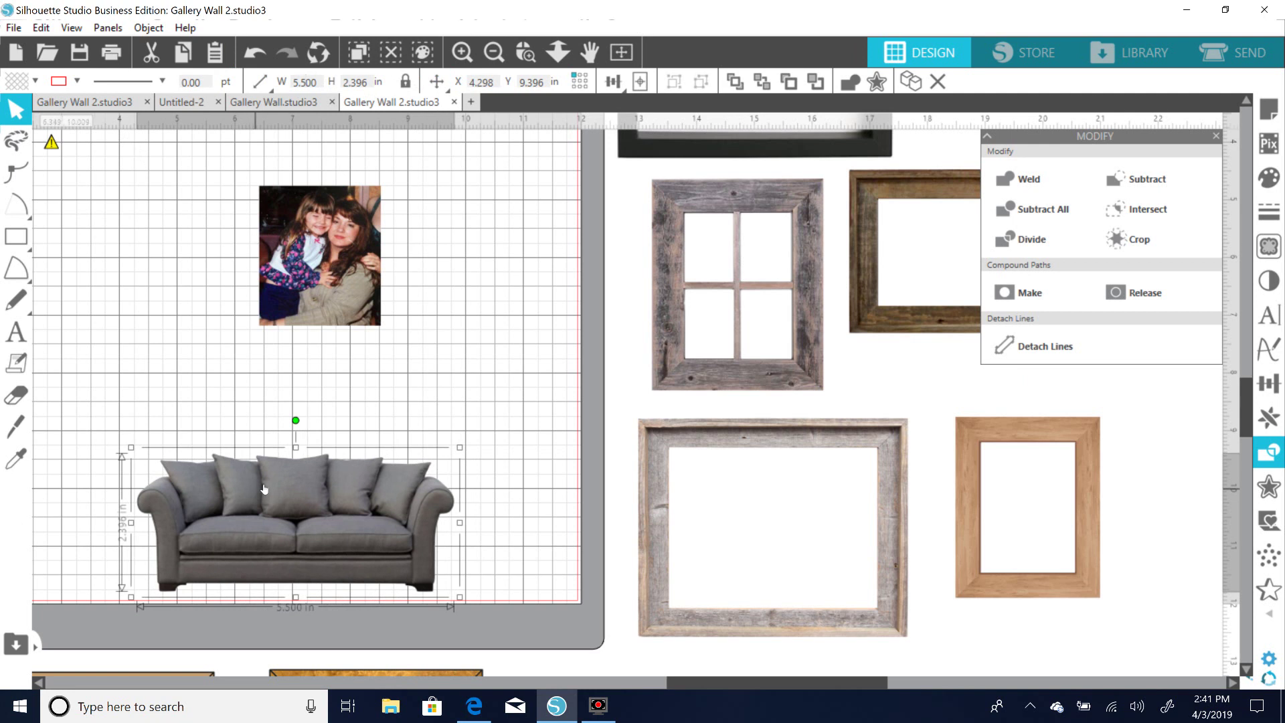
{"action": "left_click_drag", "start_coordinate": [313, 484], "coordinate": [311, 492]}
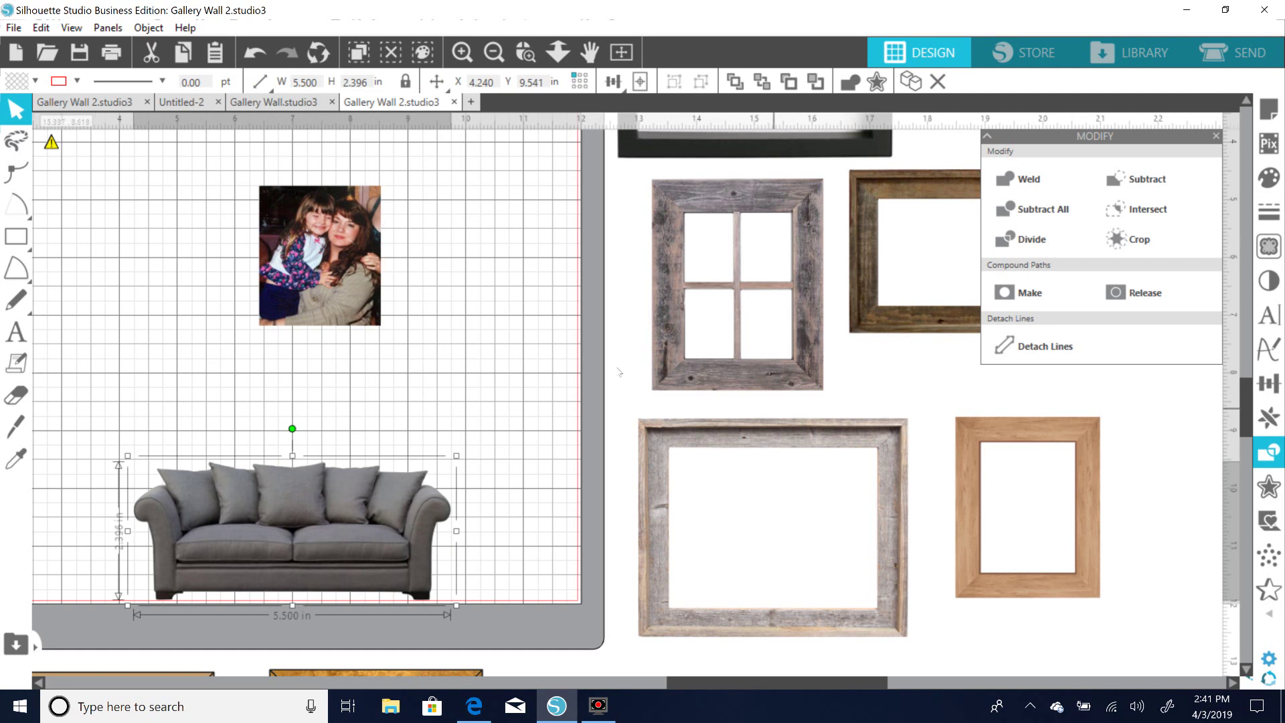
Move the photo down the page and position it roughly centred above the sofa.
{"action": "left_click_drag", "start_coordinate": [280, 263], "coordinate": [263, 341]}
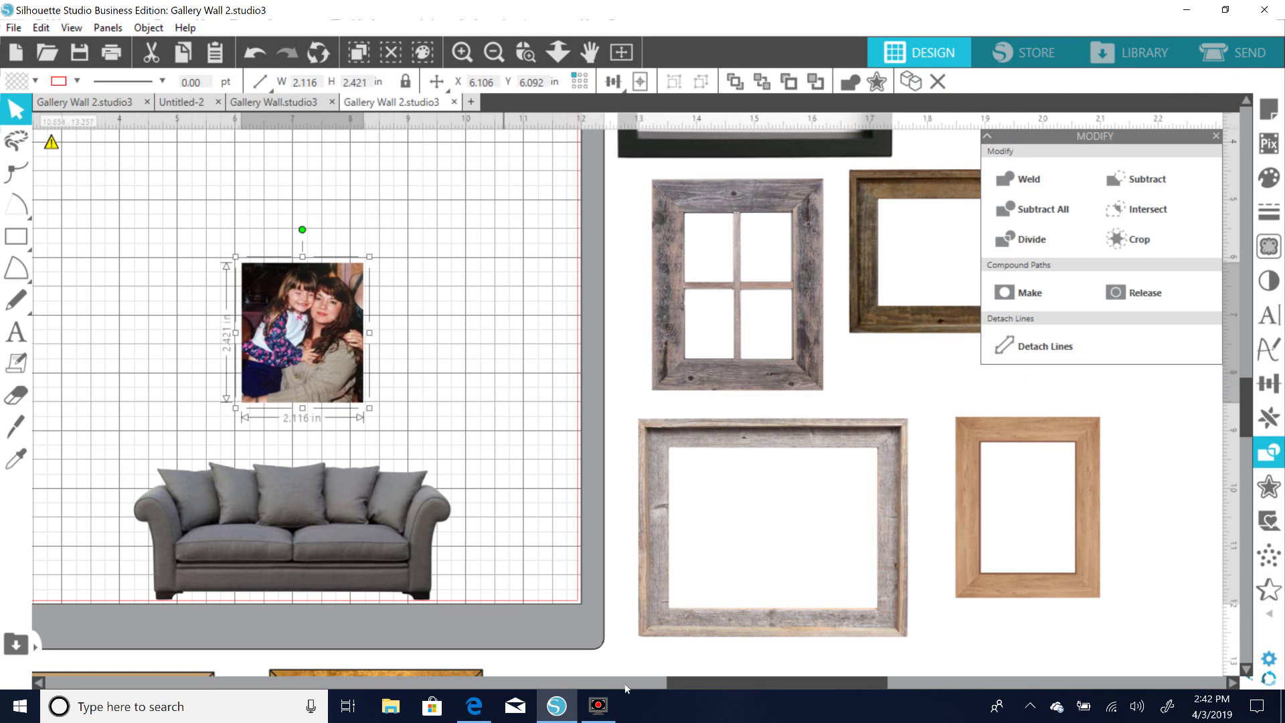
{"action": "left_click", "coordinate": [596, 681]}
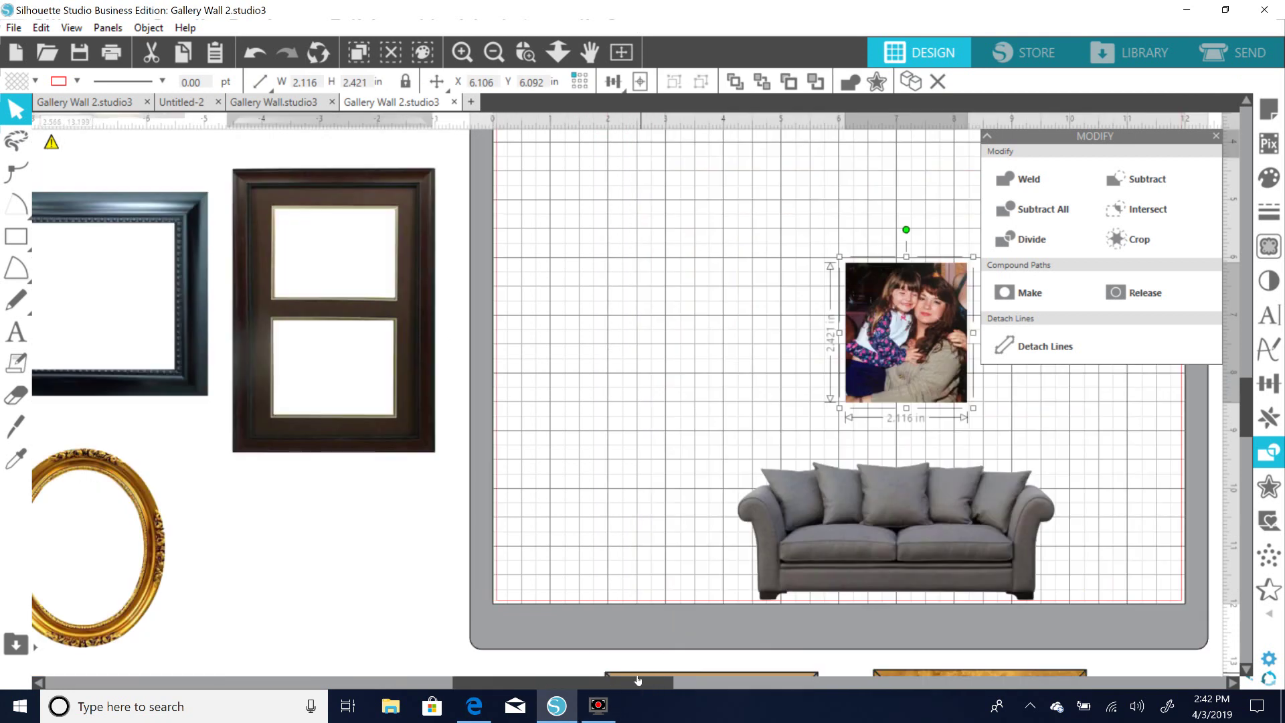
{"action": "left_click_drag", "start_coordinate": [638, 680], "coordinate": [728, 676]}
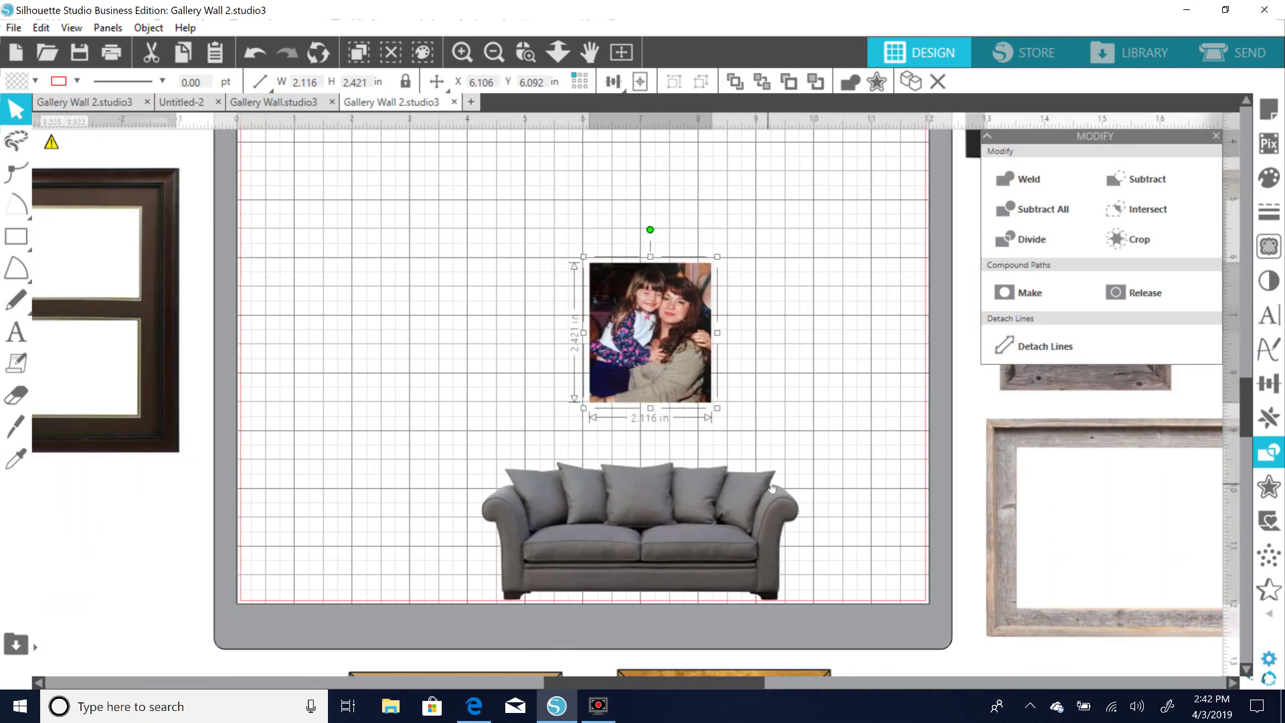
{"action": "left_click_drag", "start_coordinate": [564, 681], "coordinate": [582, 681]}
{"action": "mouse_move", "coordinate": [579, 369]}
{"action": "left_mouse_down"}
{"action": "mouse_move", "coordinate": [576, 381]}
{"action": "mouse_move", "coordinate": [575, 358]}
{"action": "left_mouse_up"}
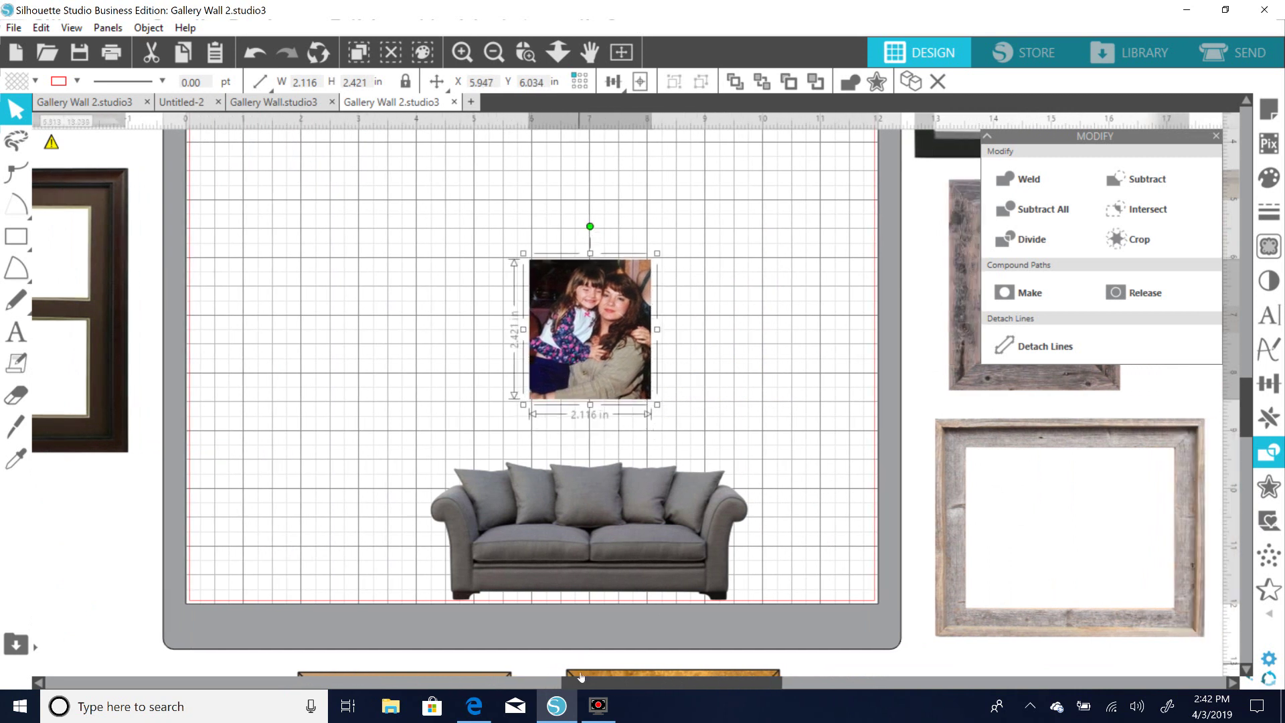
Bring the landscape black frame with the beaded inner edge onto the page, beside the photo.
{"action": "left_click", "coordinate": [547, 684]}
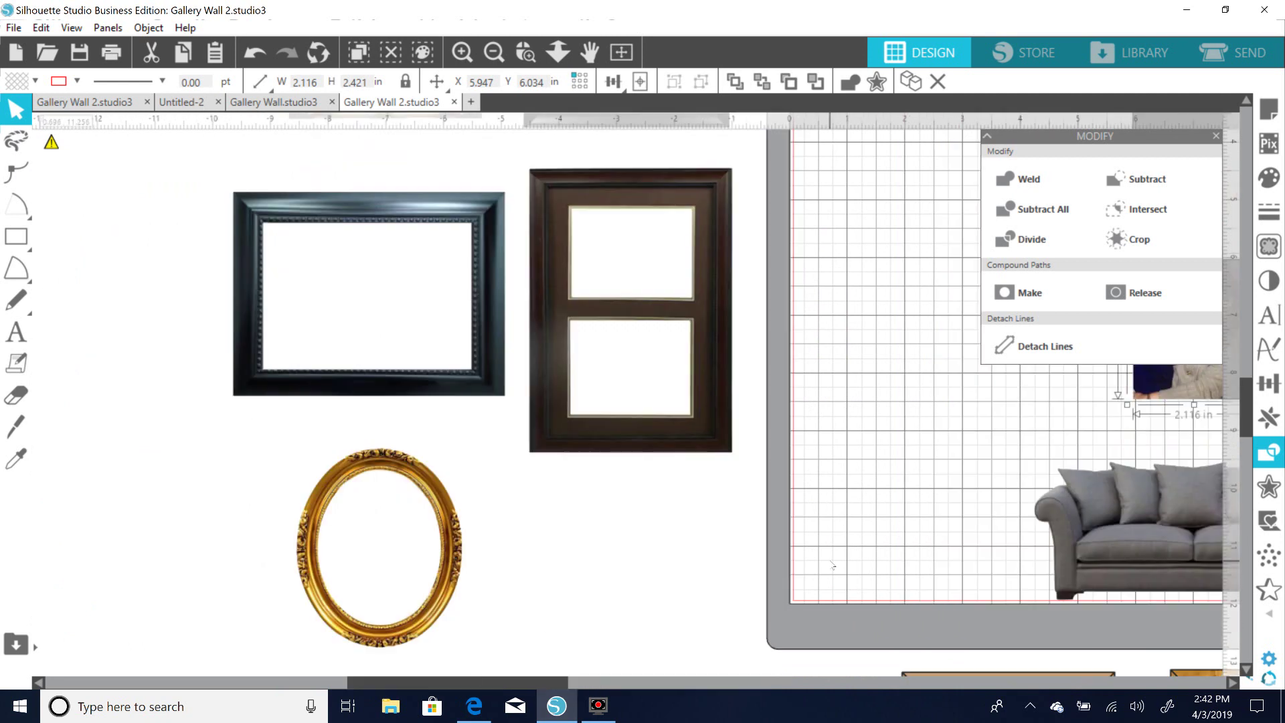
{"action": "left_click_drag", "start_coordinate": [1242, 426], "coordinate": [1242, 372]}
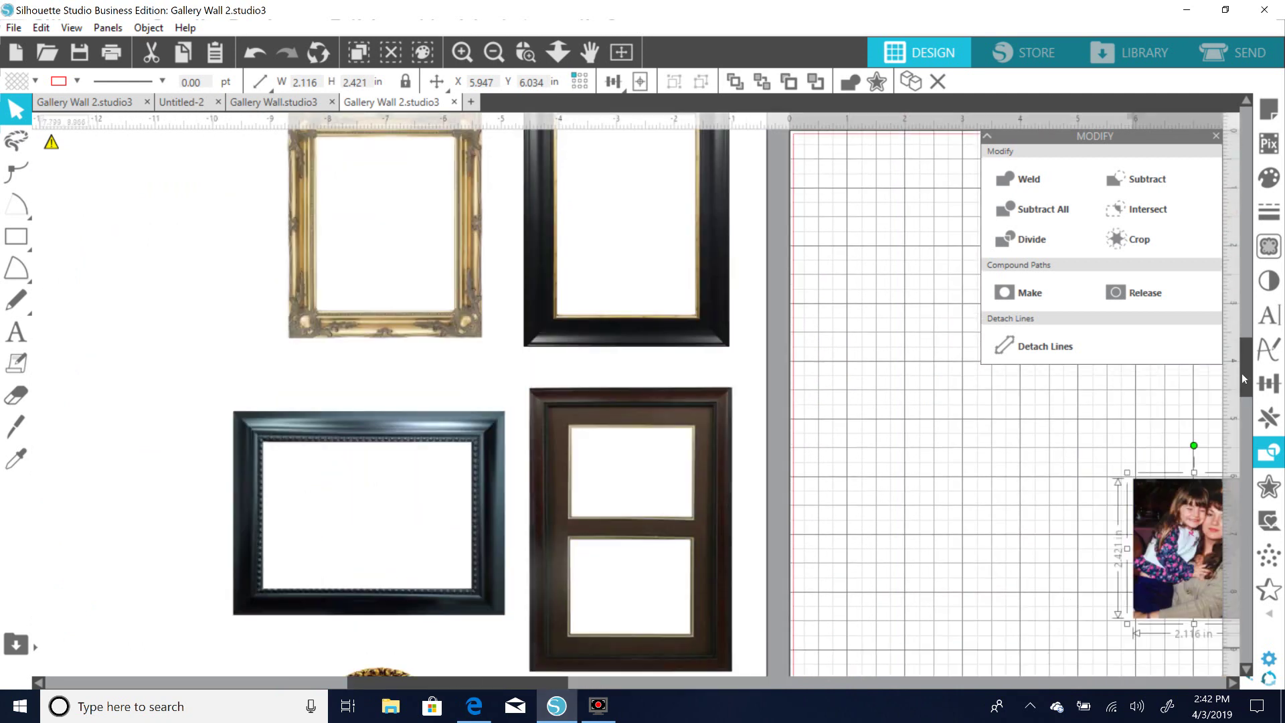
{"action": "scroll", "coordinate": [547, 518], "scroll_direction": "down", "scroll_amount": 2}
{"action": "left_click_drag", "start_coordinate": [493, 553], "coordinate": [1161, 543]}
{"action": "left_click_drag", "start_coordinate": [538, 681], "coordinate": [725, 691]}
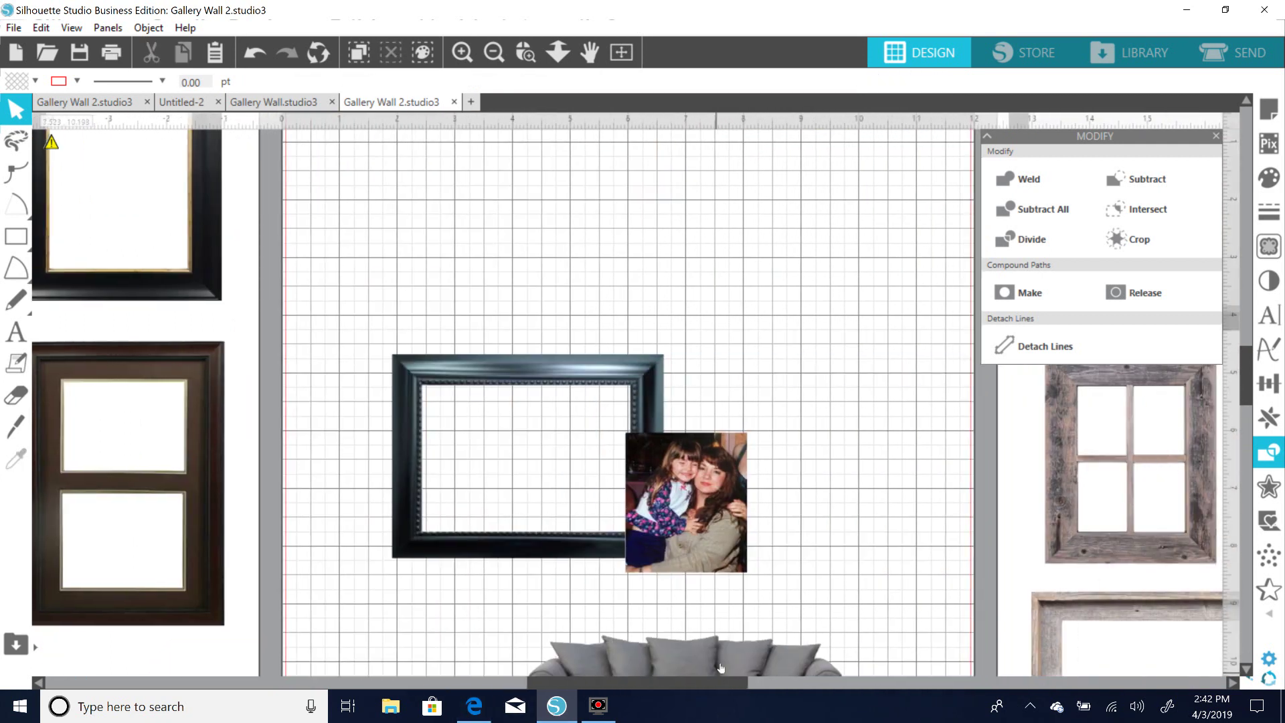
Enlarge the photo to about 3.4 by 3.9 in near the page's upper right corner and separate the black frame from it.
{"action": "left_click_drag", "start_coordinate": [672, 498], "coordinate": [470, 452]}
{"action": "left_click_drag", "start_coordinate": [549, 530], "coordinate": [589, 446]}
{"action": "left_click_drag", "start_coordinate": [614, 346], "coordinate": [867, 206]}
{"action": "left_click_drag", "start_coordinate": [595, 377], "coordinate": [561, 328]}
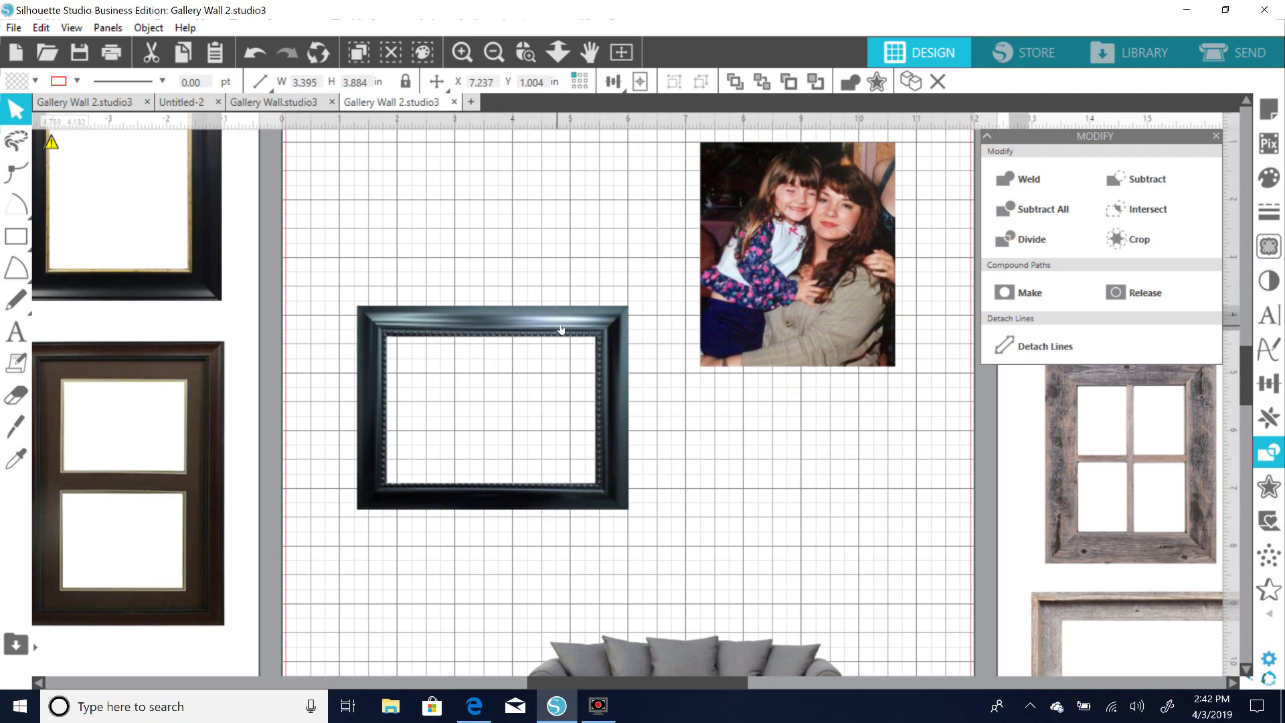
Close the Modify options and move the black frame down the page to about X 1.44, Y 4.39 in.
{"action": "left_click", "coordinate": [561, 328]}
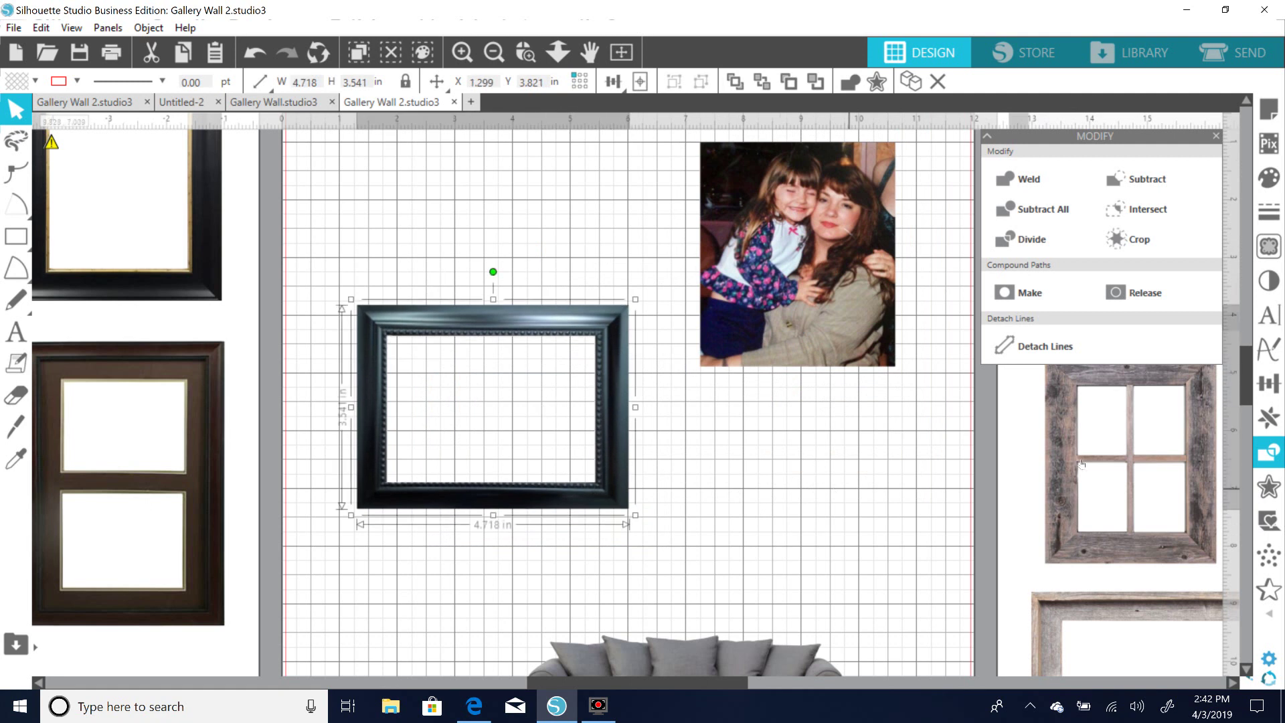
{"action": "left_click", "coordinate": [1216, 137]}
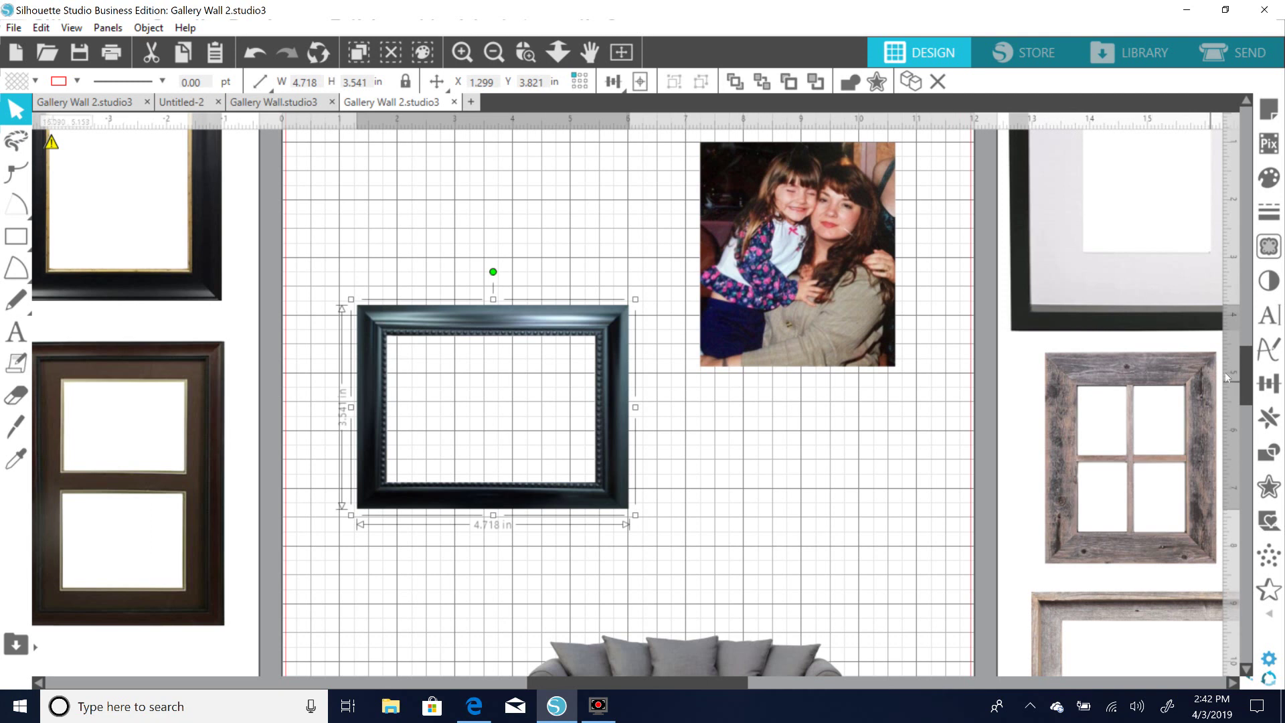
{"action": "mouse_move", "coordinate": [1242, 379]}
{"action": "left_mouse_down"}
{"action": "mouse_move", "coordinate": [1238, 414]}
{"action": "mouse_move", "coordinate": [1235, 378]}
{"action": "left_mouse_up"}
{"action": "left_click_drag", "start_coordinate": [493, 534], "coordinate": [500, 567]}
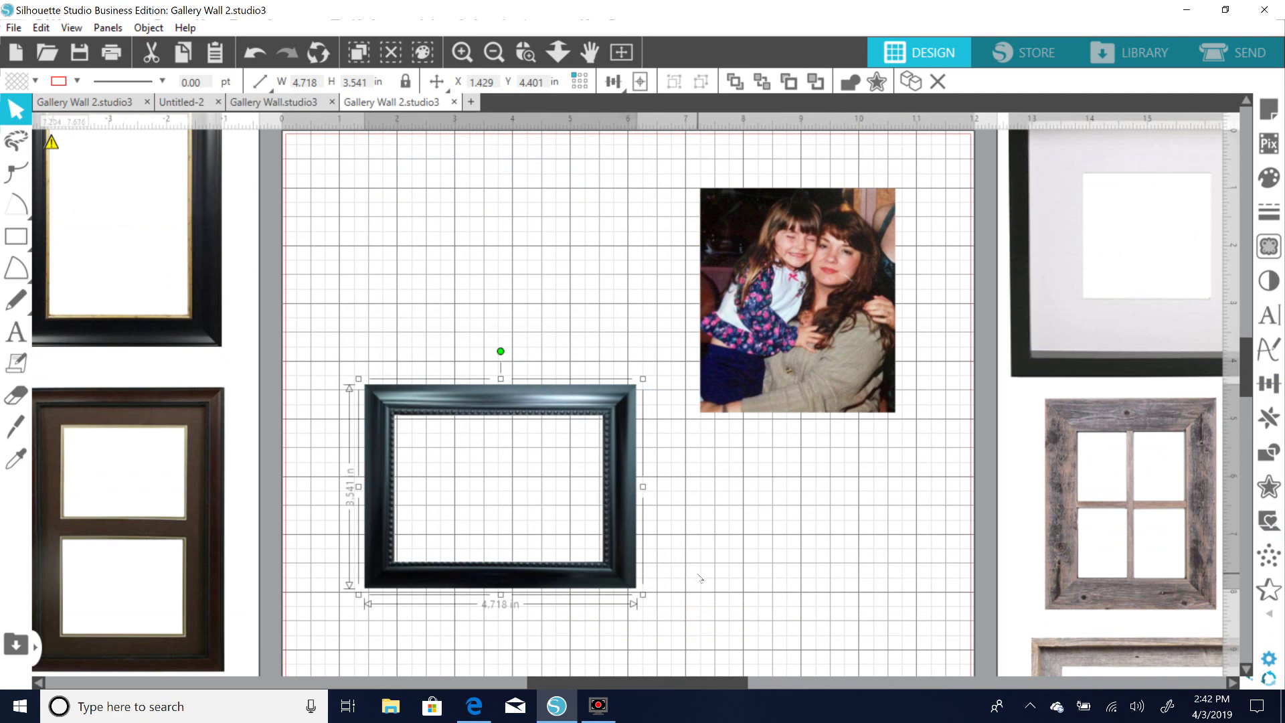
{"action": "key", "text": "Right"}
{"action": "key", "text": "Up"}
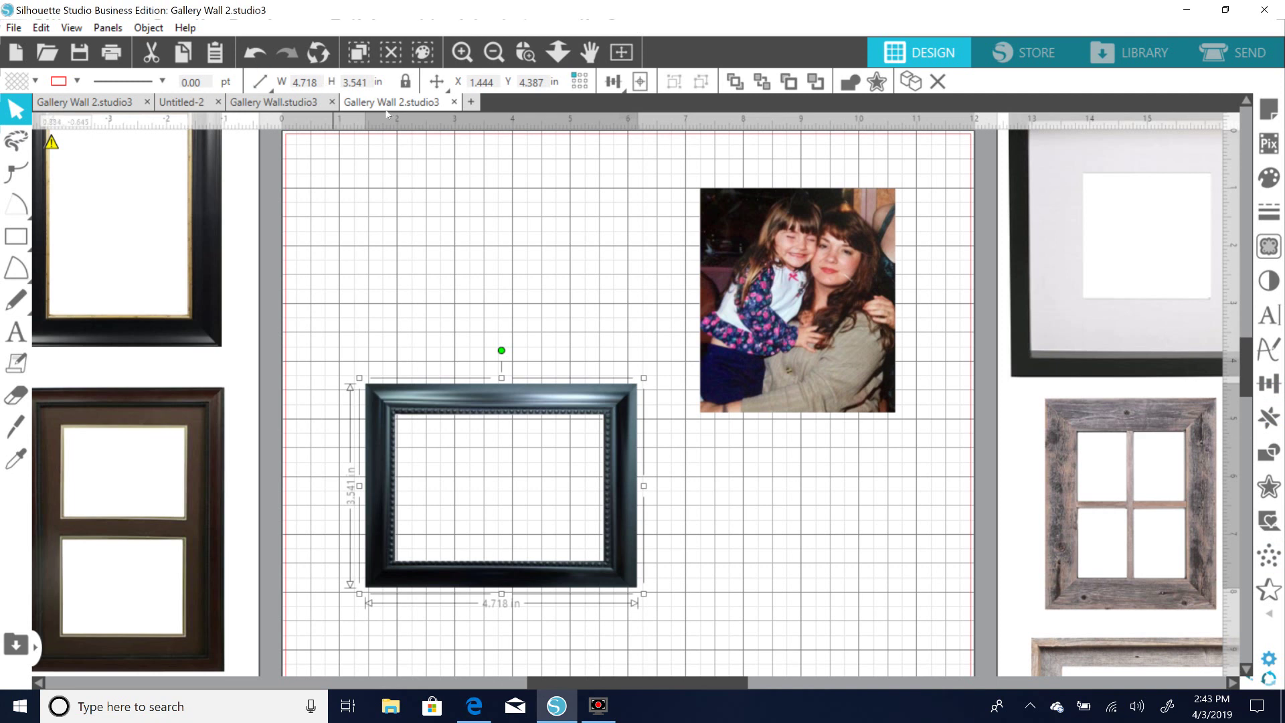
Unlock the aspect ratio and select the sofa to check its dimensions.
{"action": "left_click", "coordinate": [319, 85]}
{"action": "left_click_drag", "start_coordinate": [1248, 383], "coordinate": [1245, 418]}
{"action": "left_click", "coordinate": [773, 538]}
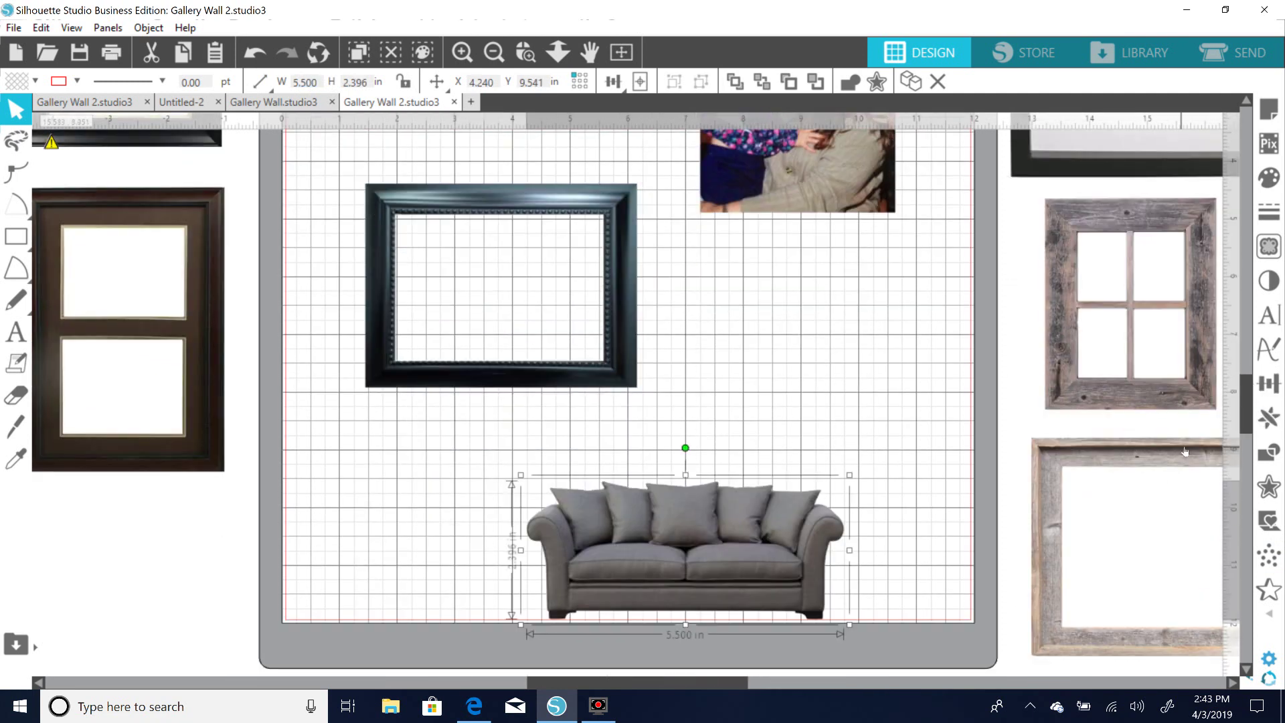
{"action": "scroll", "coordinate": [1249, 392], "scroll_direction": "down", "scroll_amount": 1}
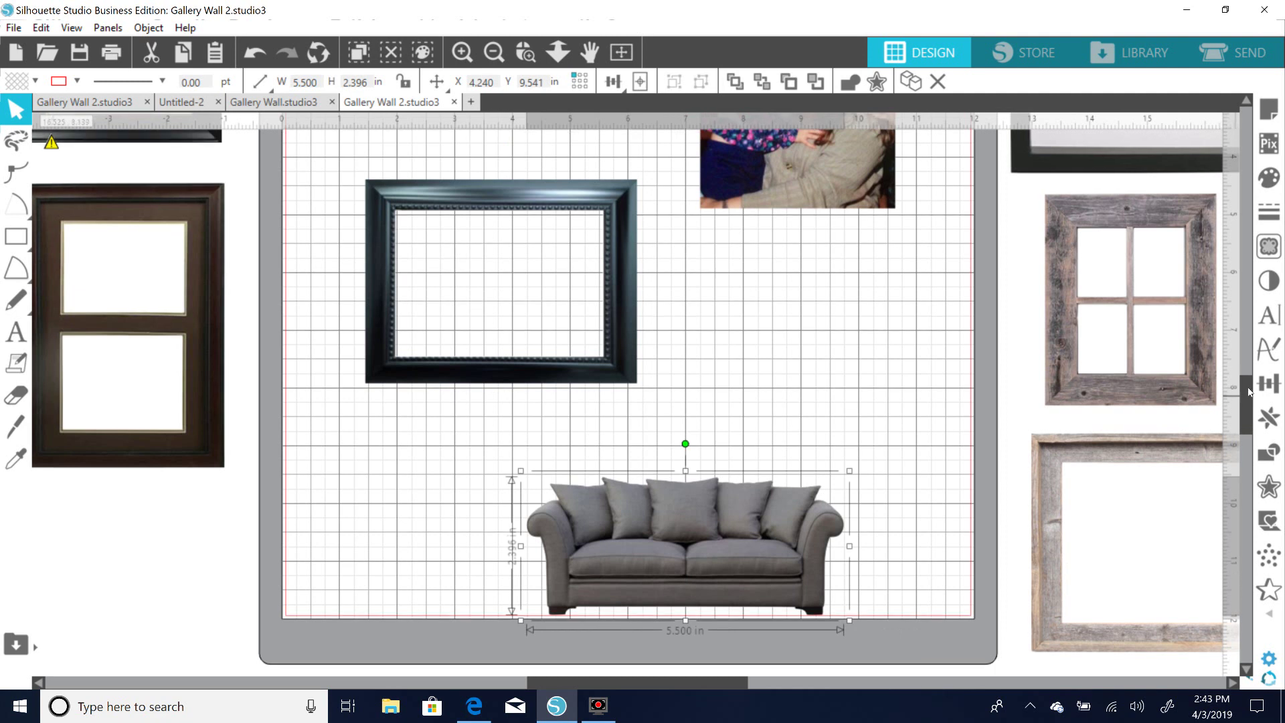
{"action": "scroll", "coordinate": [1249, 393], "scroll_direction": "up", "scroll_amount": 5}
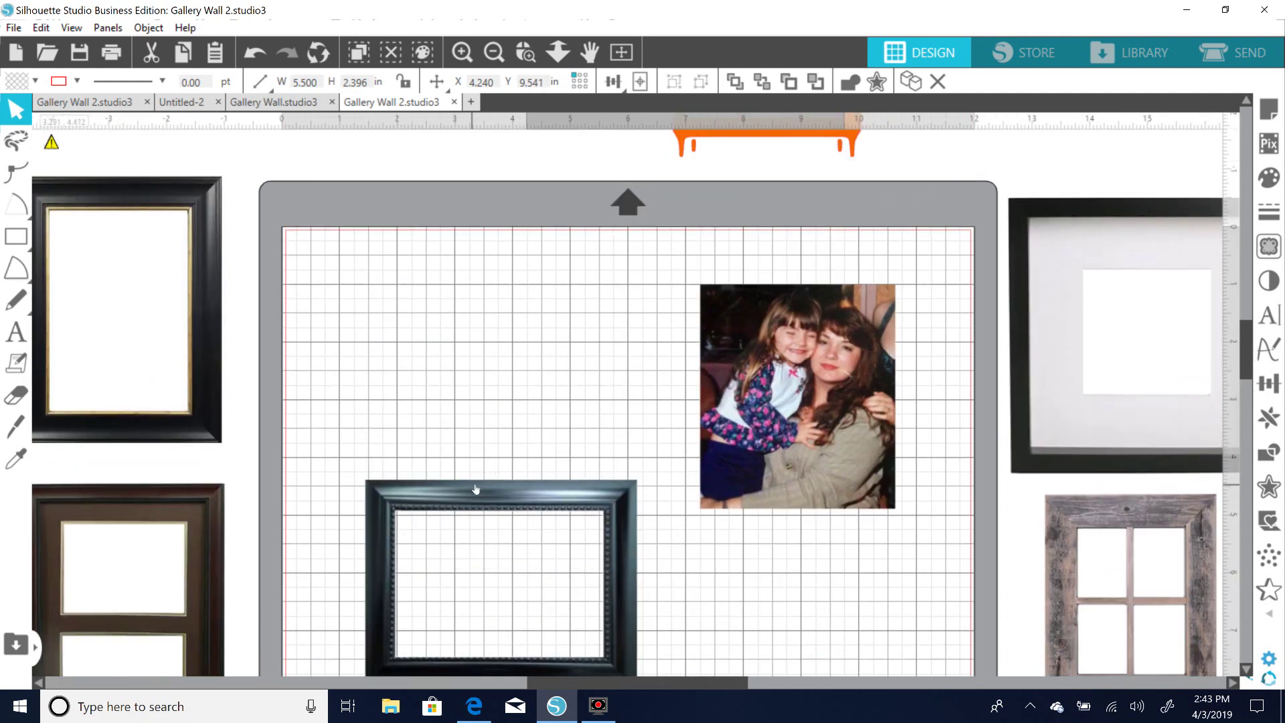
Try to set the black frame's width to 2.2 in.
{"action": "left_click", "coordinate": [478, 487]}
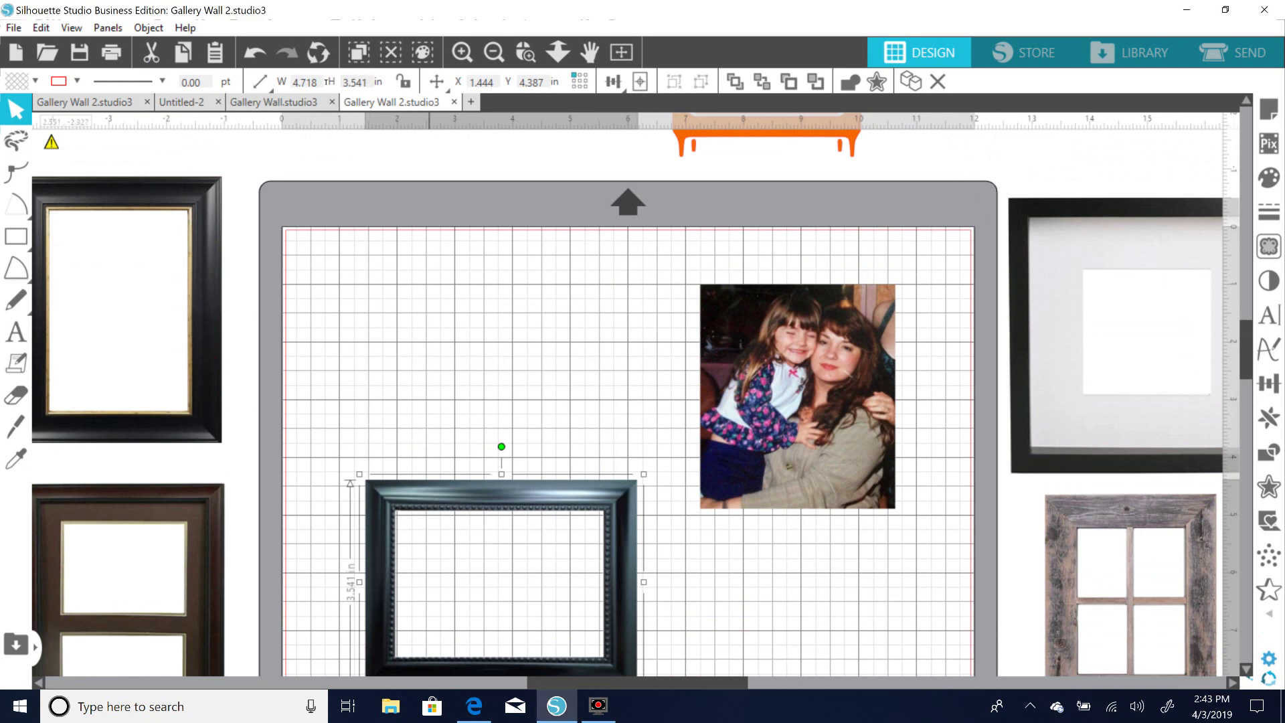
{"action": "left_click_drag", "start_coordinate": [326, 83], "coordinate": [292, 83]}
{"action": "type", "text": "2"}
{"action": "key", "text": "Return"}
{"action": "left_click", "coordinate": [260, 81]}
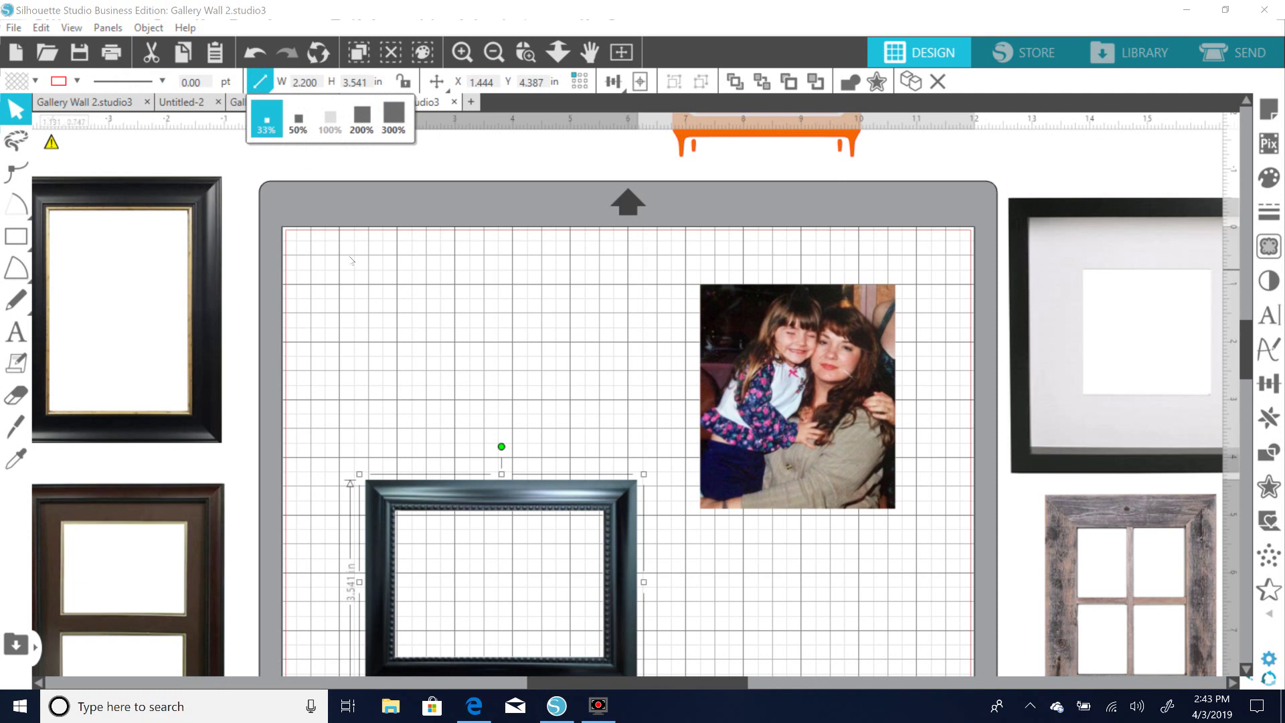
{"action": "left_click", "coordinate": [305, 156]}
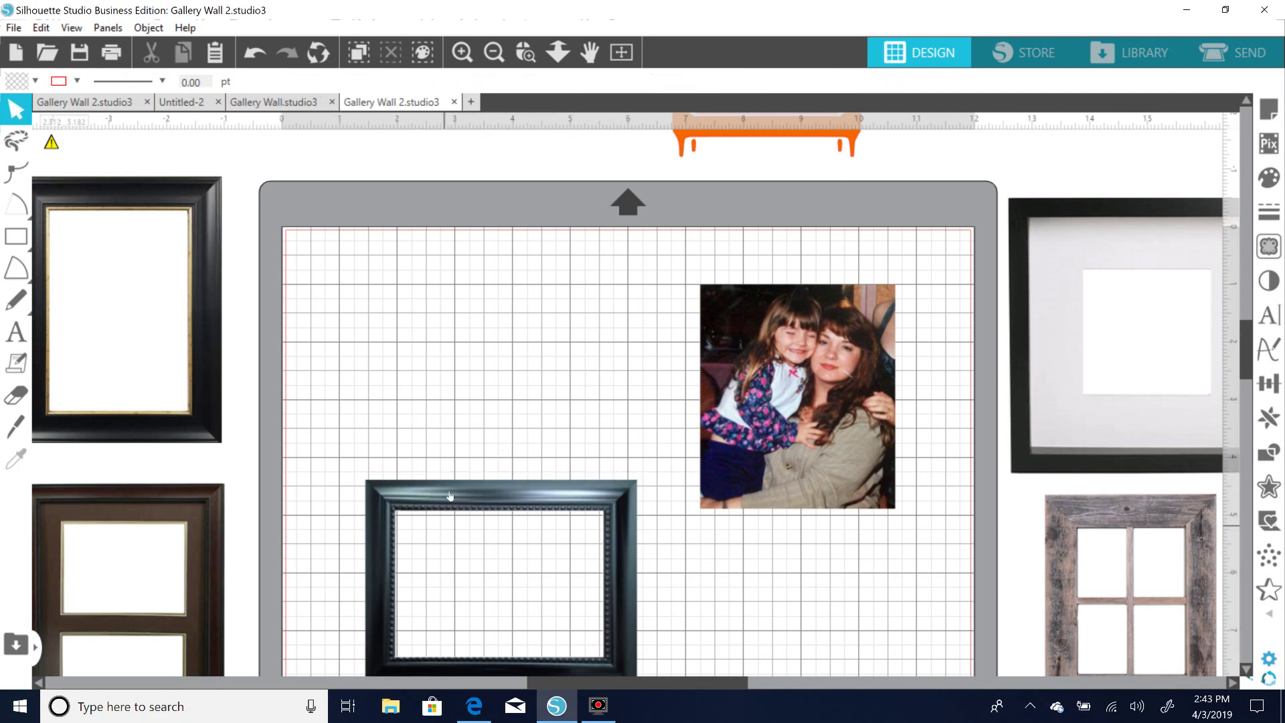
Resize the black frame on the page to 2 in wide by 1.6 in high.
{"action": "left_click", "coordinate": [439, 537]}
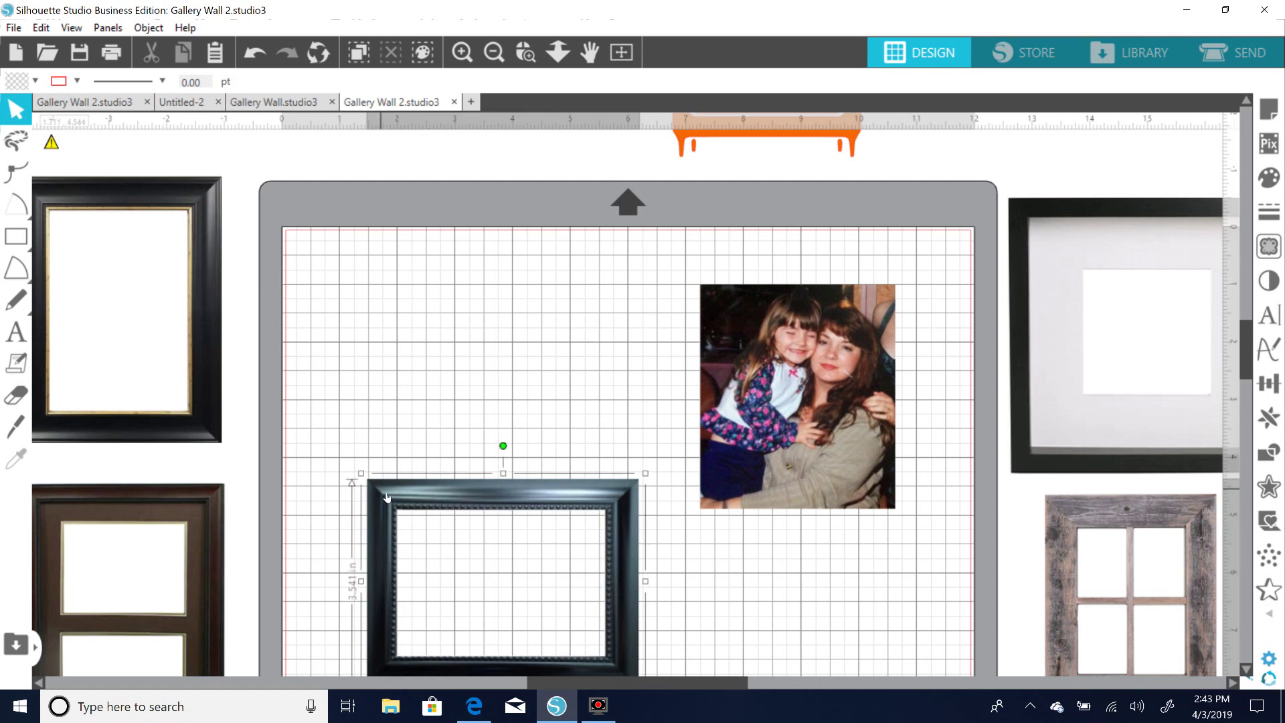
{"action": "double_click", "coordinate": [320, 82]}
{"action": "type", "text": "2"}
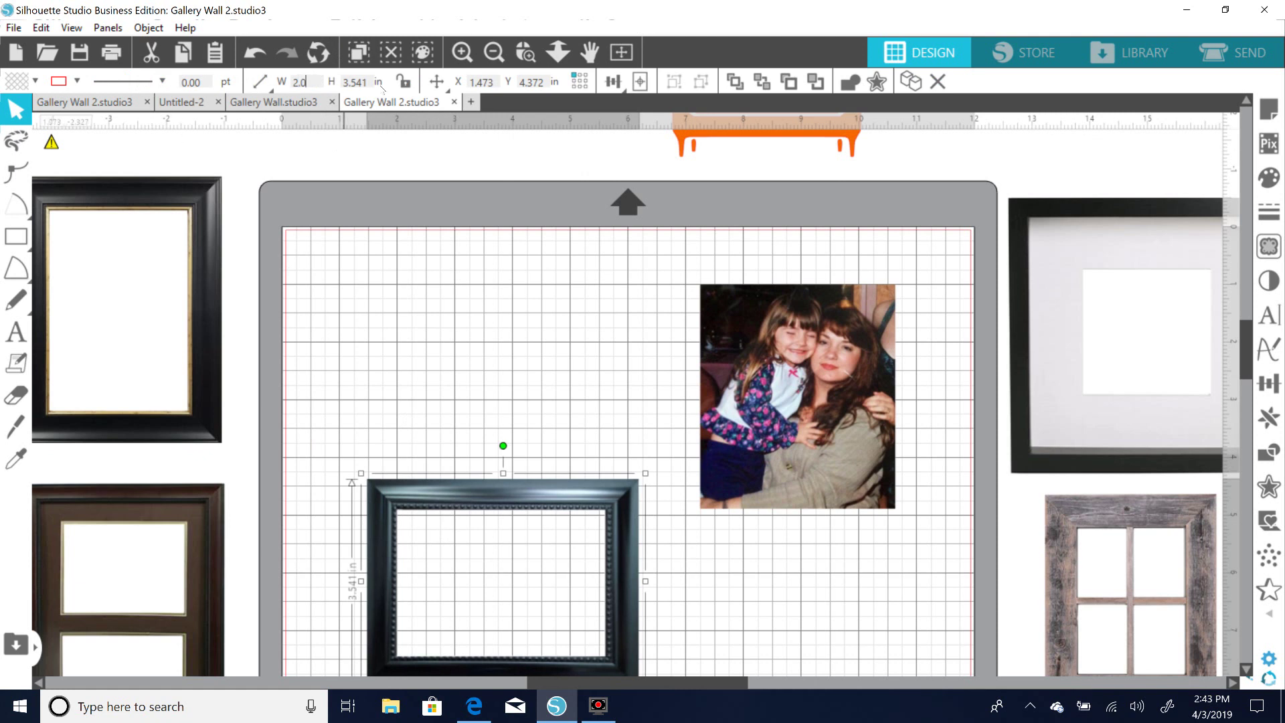
{"action": "key", "text": "Tab"}
{"action": "type", "text": "1.6"}
{"action": "key", "text": "Return"}
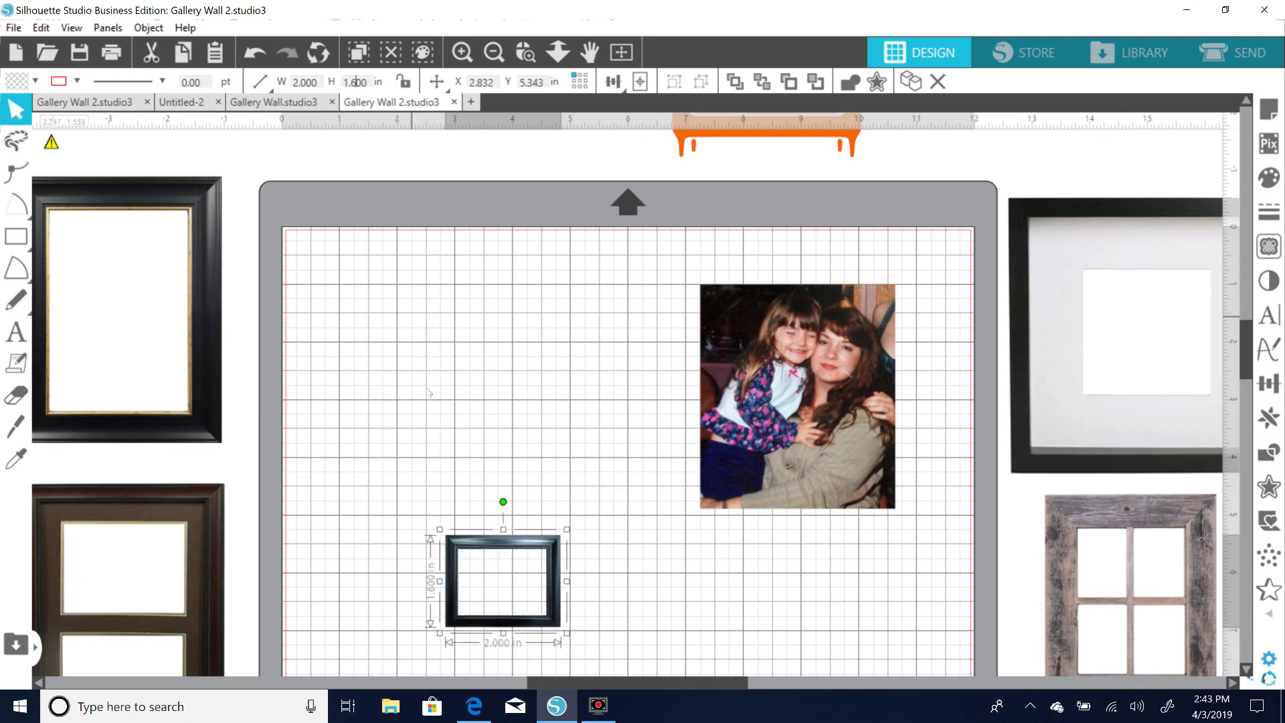
Move the resized black frame up the page and bring the photo down beside it, above the sofa.
{"action": "left_click_drag", "start_coordinate": [1242, 343], "coordinate": [1243, 383]}
{"action": "left_click_drag", "start_coordinate": [620, 429], "coordinate": [582, 242]}
{"action": "left_click_drag", "start_coordinate": [752, 279], "coordinate": [710, 433]}
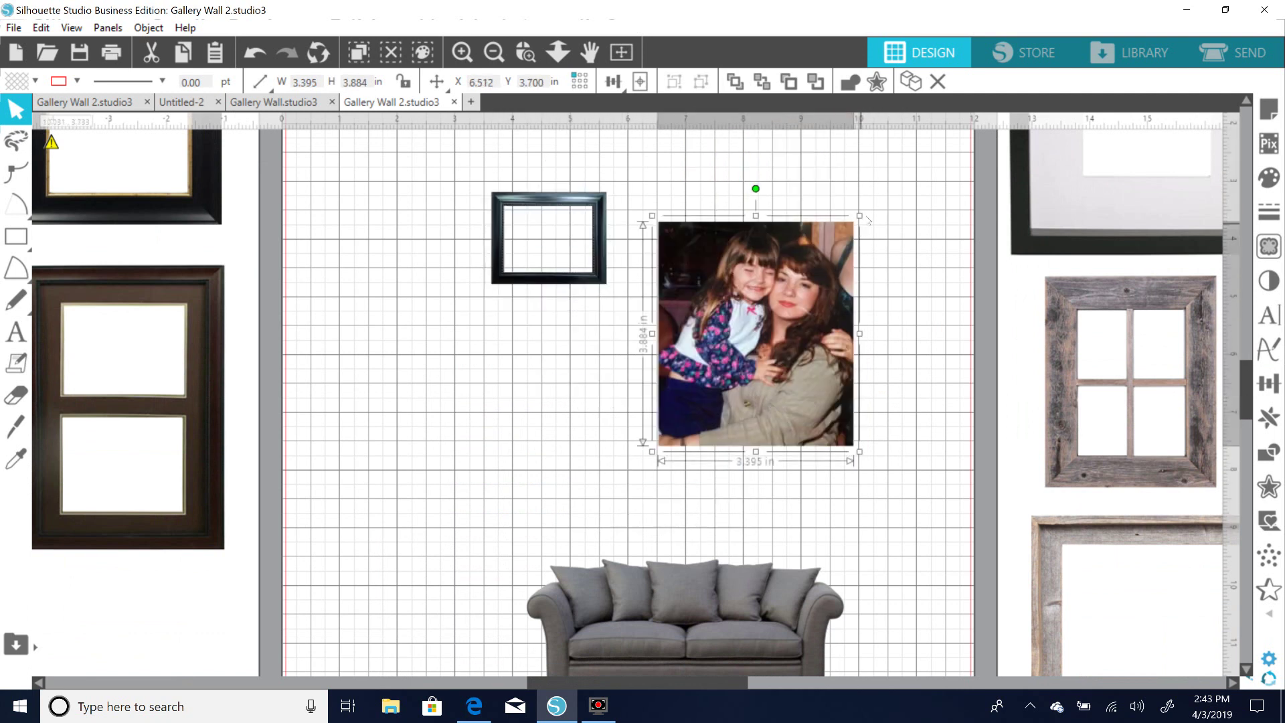
Shrink the photo proportionally to about 1.5 by 1.7 in and move it closer to the black frame.
{"action": "left_click_drag", "start_coordinate": [855, 234], "coordinate": [765, 334]}
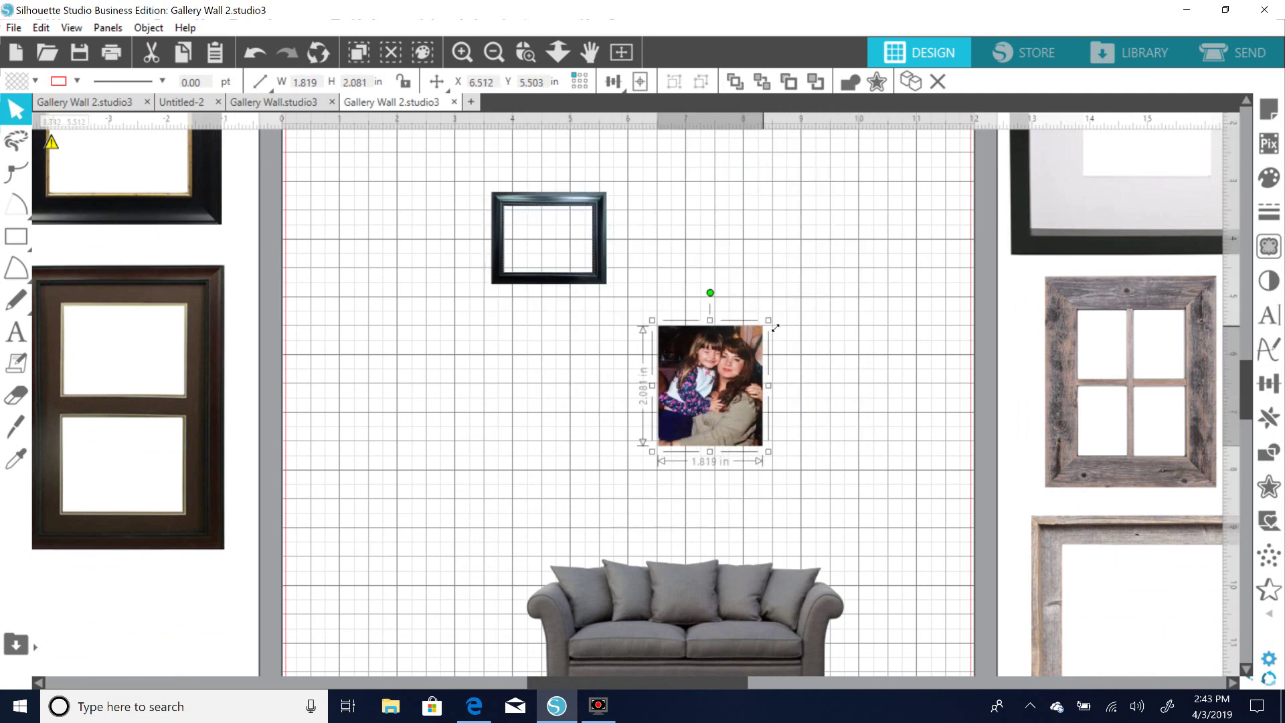
{"action": "left_click_drag", "start_coordinate": [746, 411], "coordinate": [696, 400]}
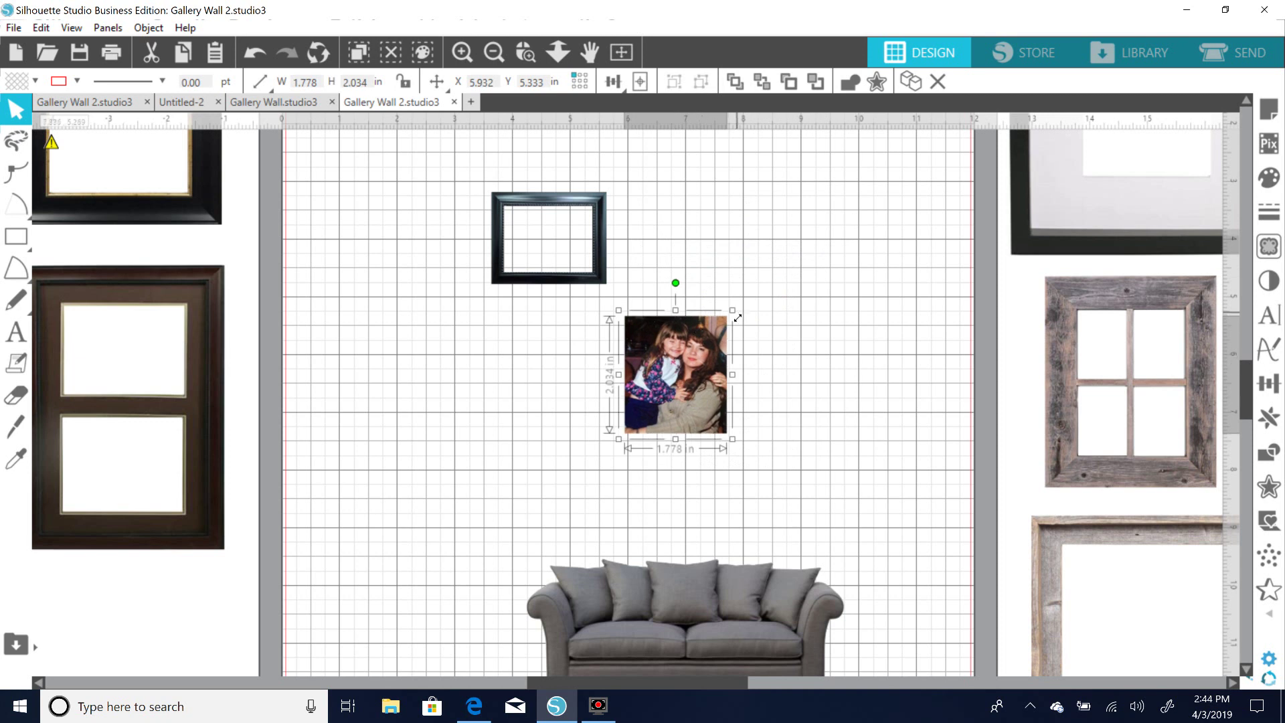
{"action": "left_click_drag", "start_coordinate": [736, 315], "coordinate": [720, 333]}
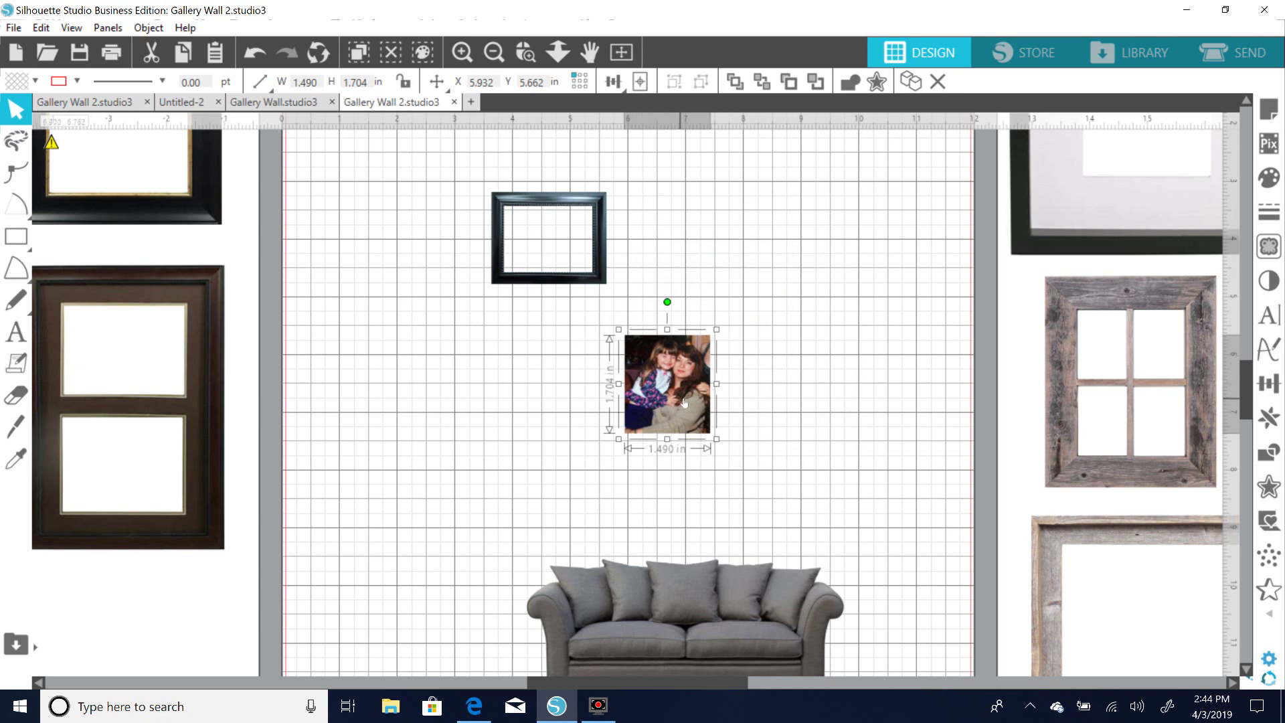
Move the black frame down so it sits beside the reduced photo, above the sofa.
{"action": "left_click_drag", "start_coordinate": [588, 280], "coordinate": [555, 362]}
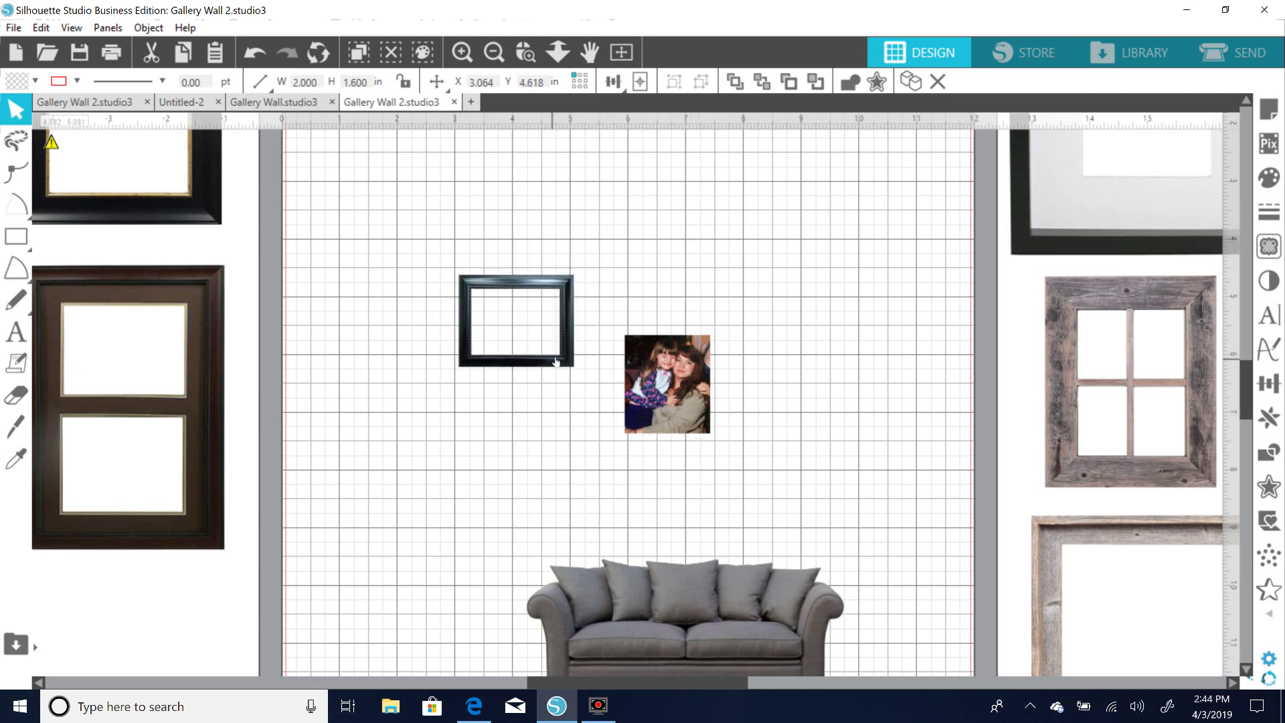
{"action": "left_click", "coordinate": [552, 365]}
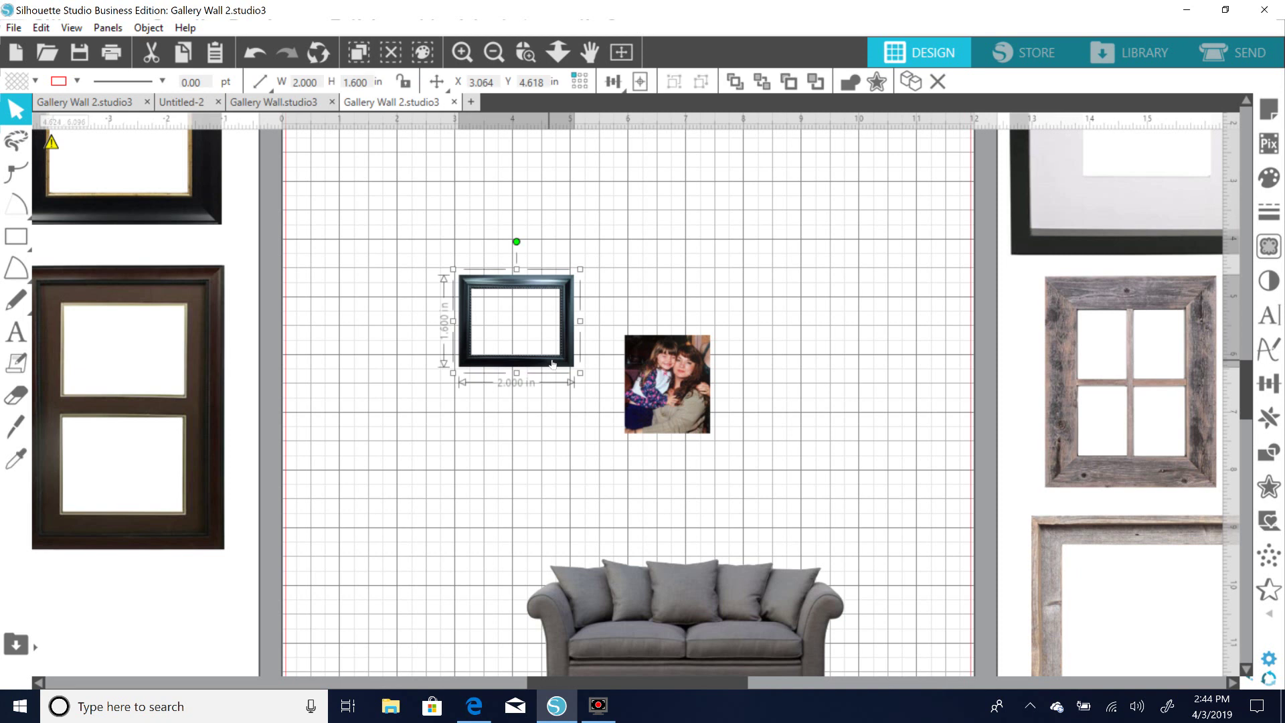
{"action": "left_click_drag", "start_coordinate": [544, 361], "coordinate": [554, 388]}
Shrink the photo to about 1.2 by 1.4 in and place it over the black frame's opening.
{"action": "left_click", "coordinate": [668, 404]}
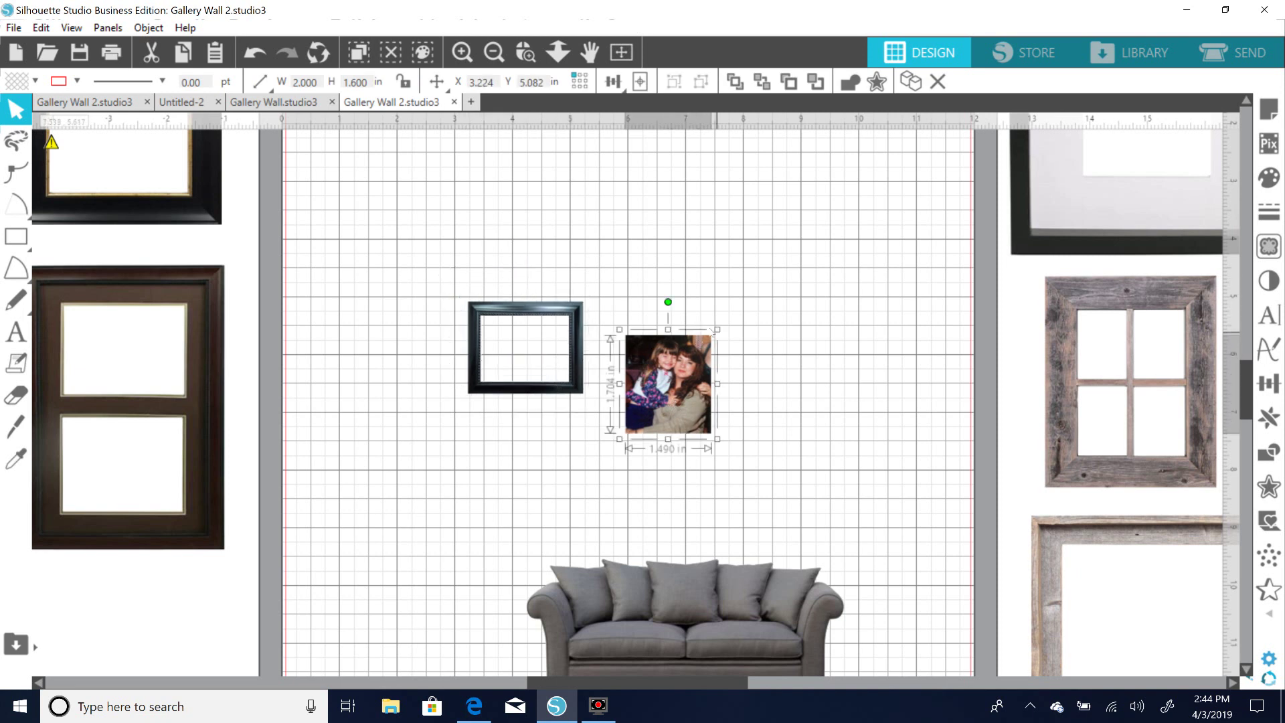
{"action": "left_click_drag", "start_coordinate": [722, 333], "coordinate": [703, 356]}
{"action": "left_click_drag", "start_coordinate": [670, 407], "coordinate": [523, 363]}
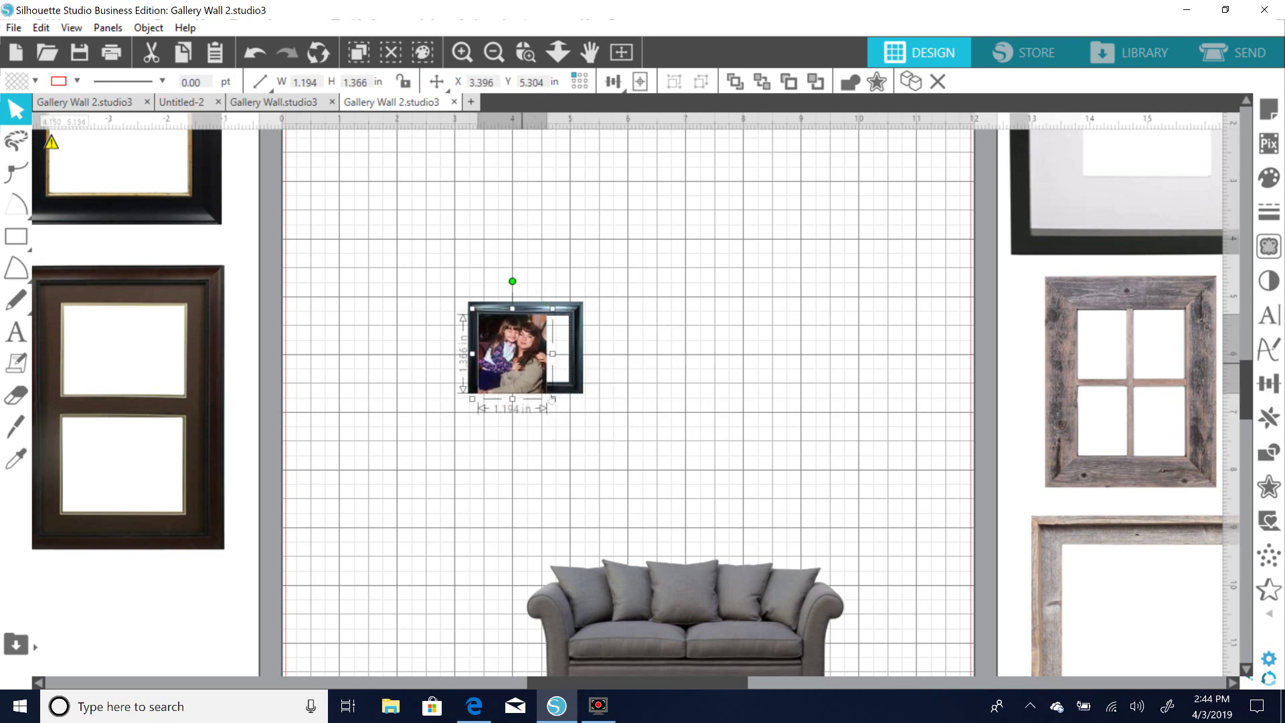
Enlarge the photo to about 1.6 by 1.9 in and position it to span the black frame's opening.
{"action": "mouse_move", "coordinate": [555, 404]}
{"action": "left_mouse_down"}
{"action": "mouse_move", "coordinate": [578, 428]}
{"action": "mouse_move", "coordinate": [541, 412]}
{"action": "left_mouse_up"}
{"action": "left_click", "coordinate": [639, 405]}
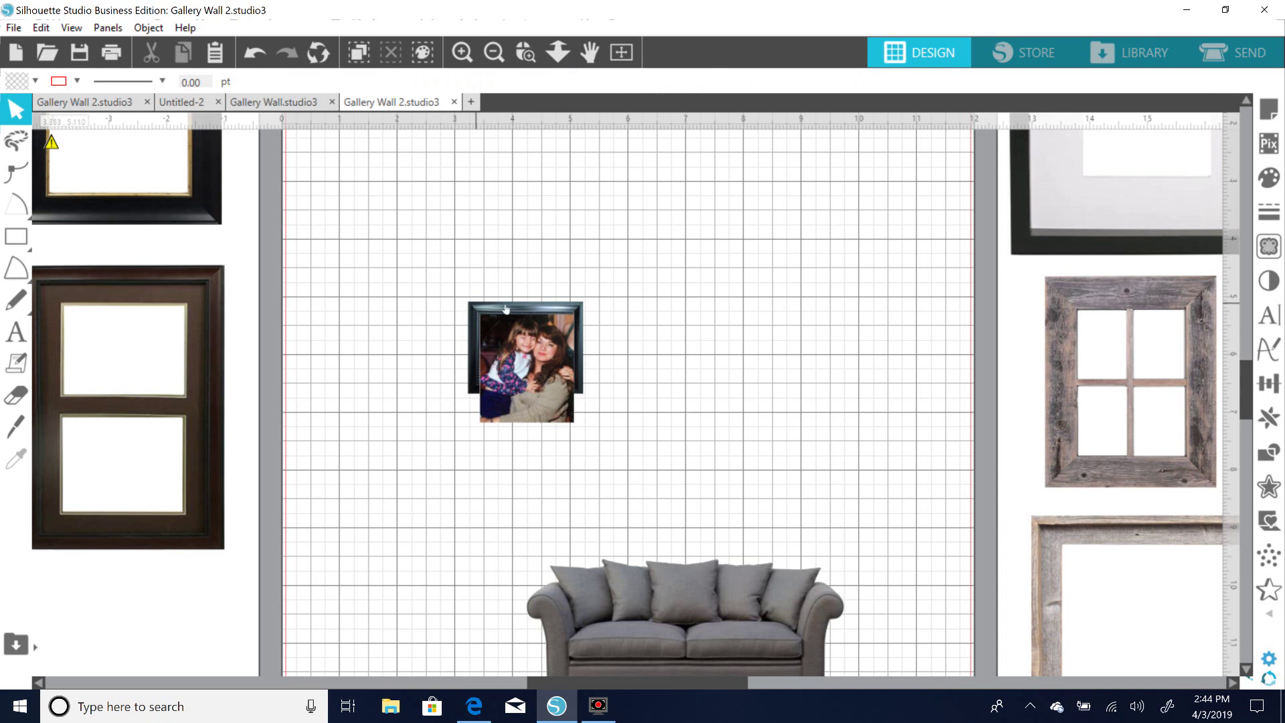
{"action": "left_click", "coordinate": [506, 423]}
{"action": "left_click_drag", "start_coordinate": [506, 423], "coordinate": [504, 423]}
{"action": "left_click", "coordinate": [710, 383]}
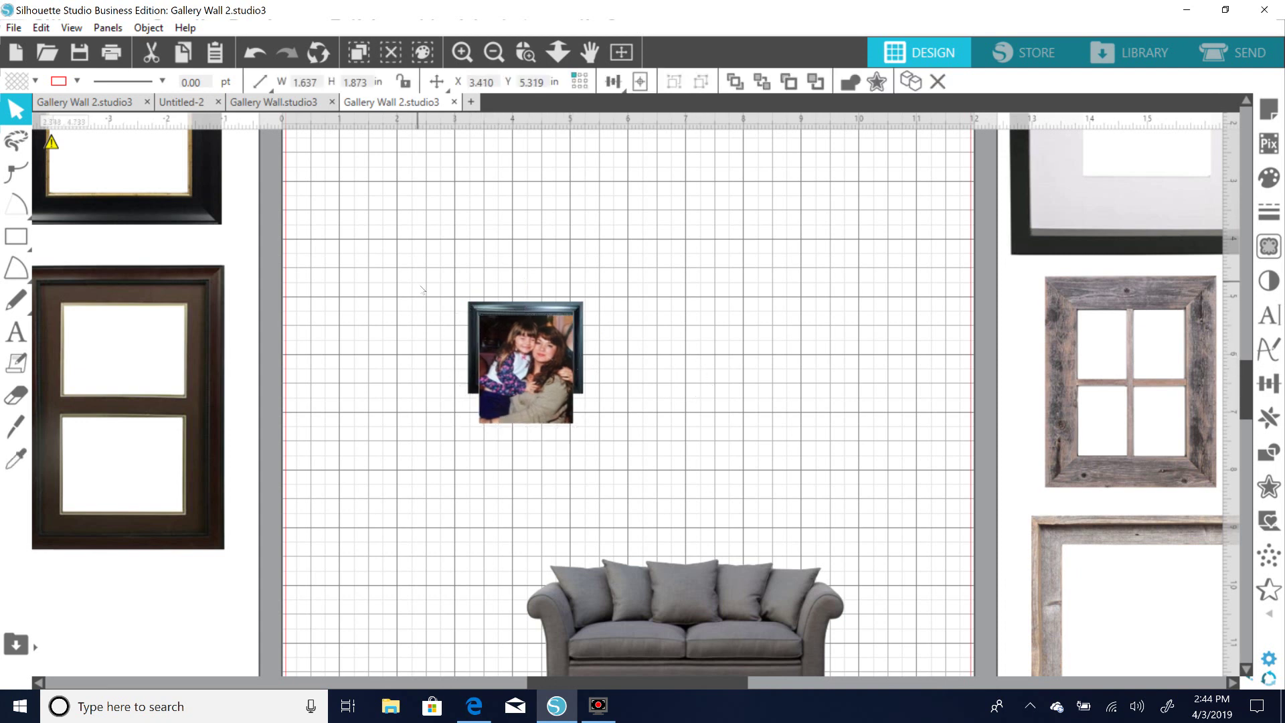
Copy and paste the black frame with its photo, and move the duplicate frame and photo apart on the empty grid.
{"action": "left_click_drag", "start_coordinate": [420, 286], "coordinate": [592, 439]}
{"action": "right_click", "coordinate": [570, 368]}
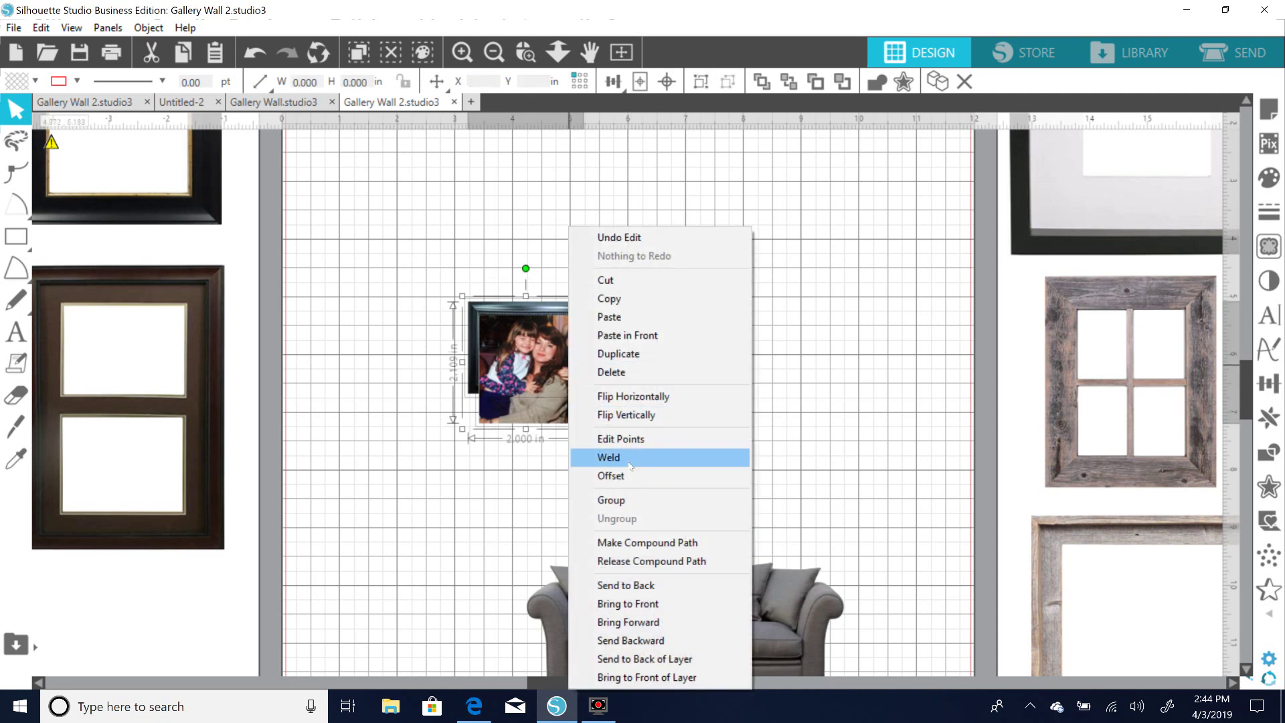
{"action": "left_click", "coordinate": [610, 298]}
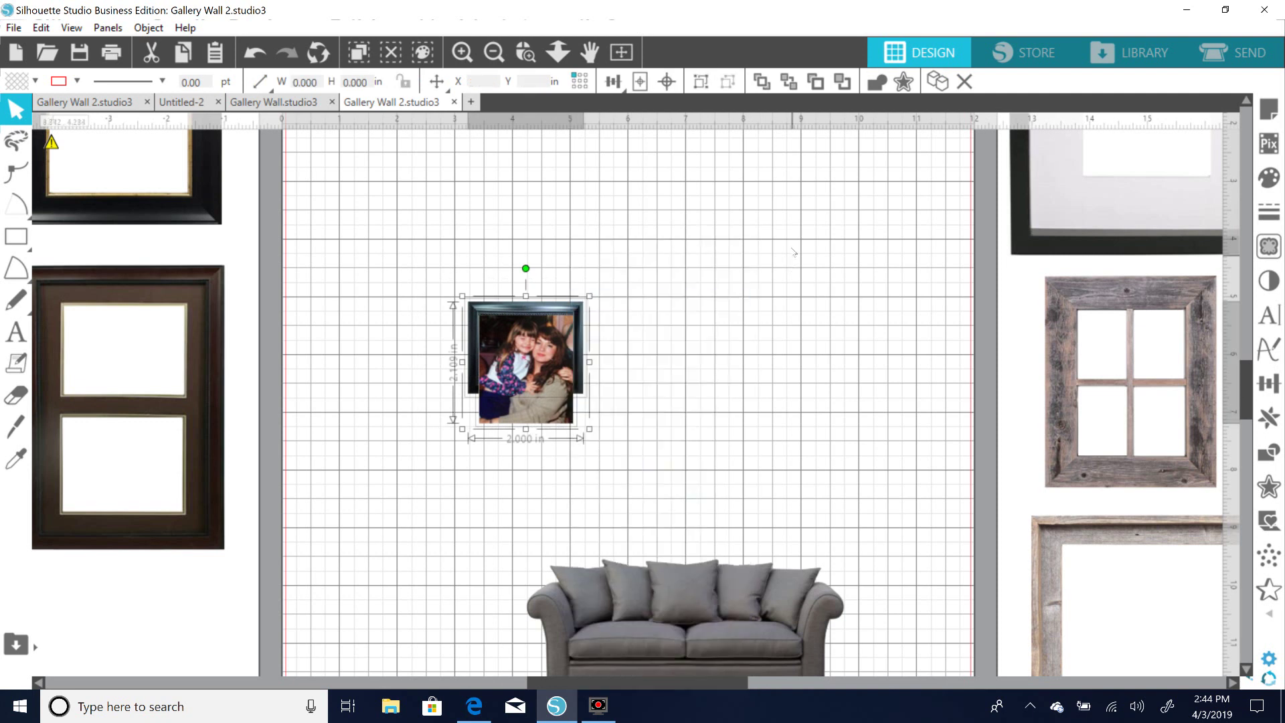
{"action": "right_click", "coordinate": [793, 251]}
{"action": "left_click", "coordinate": [816, 327]}
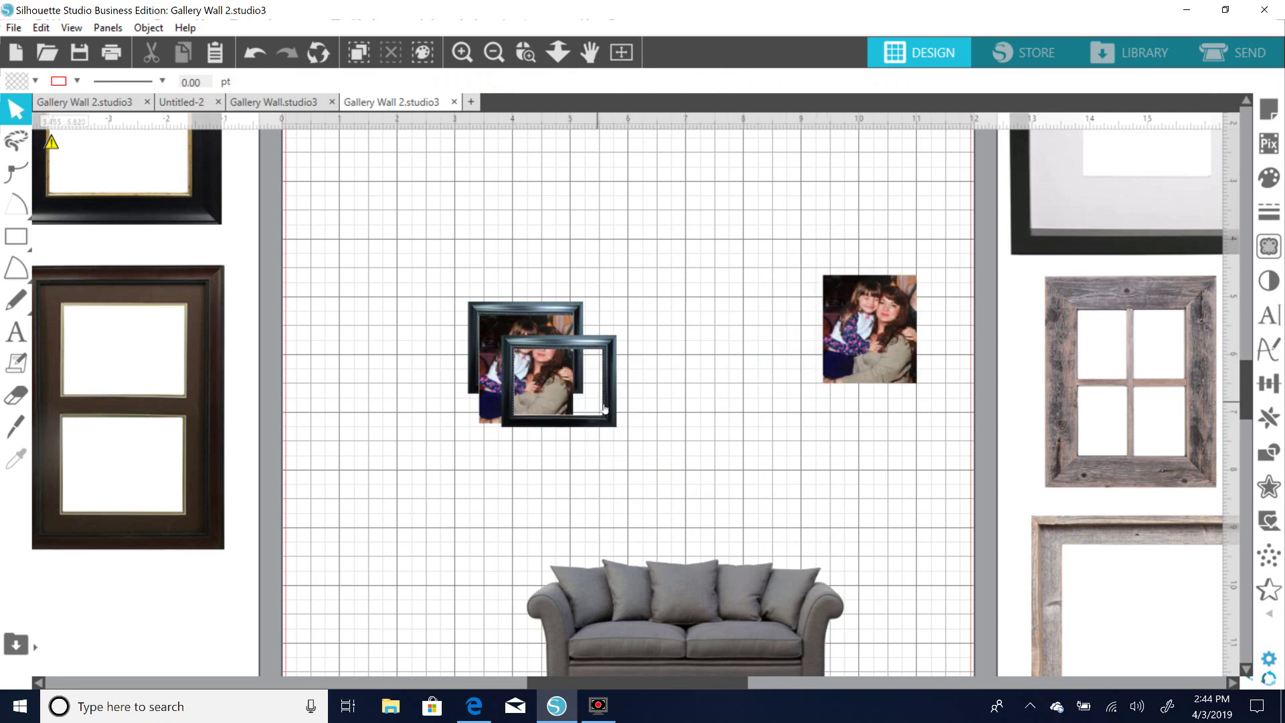
{"action": "left_click_drag", "start_coordinate": [604, 408], "coordinate": [728, 363]}
{"action": "left_click_drag", "start_coordinate": [842, 360], "coordinate": [820, 305]}
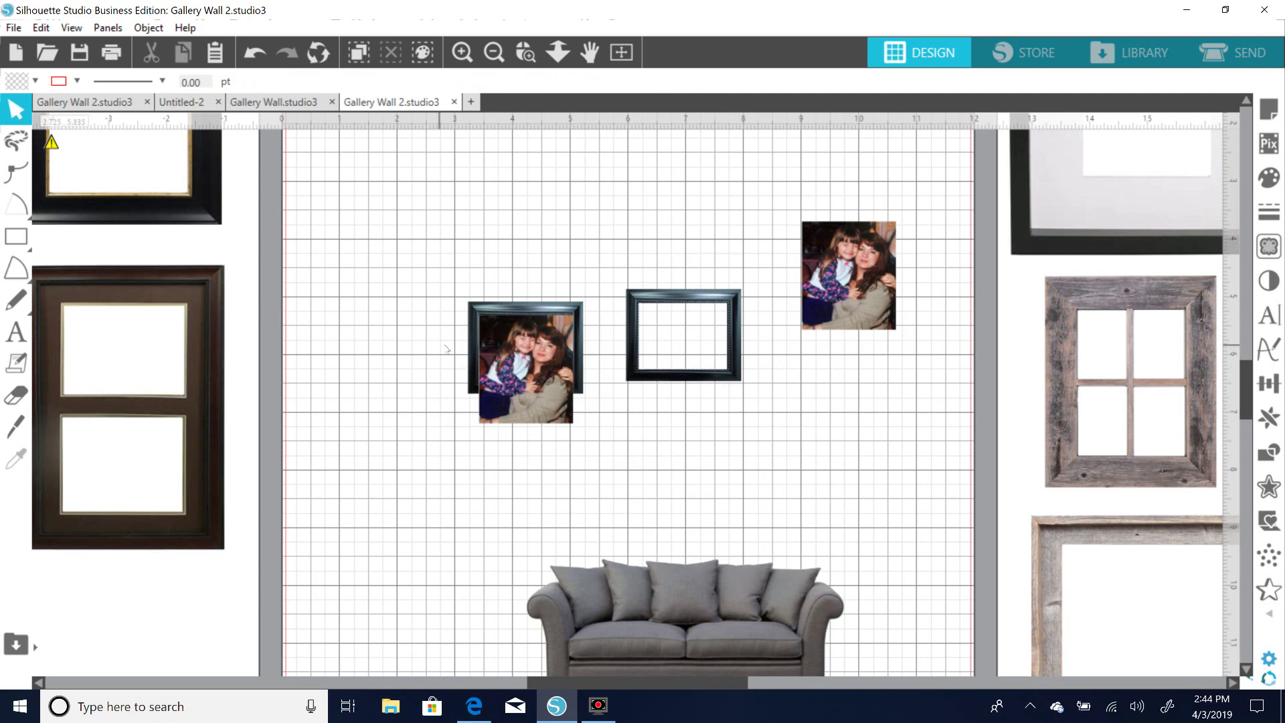
Bring the original black frame in front of its photo and move the duplicate frame farther away.
{"action": "left_click", "coordinate": [475, 333]}
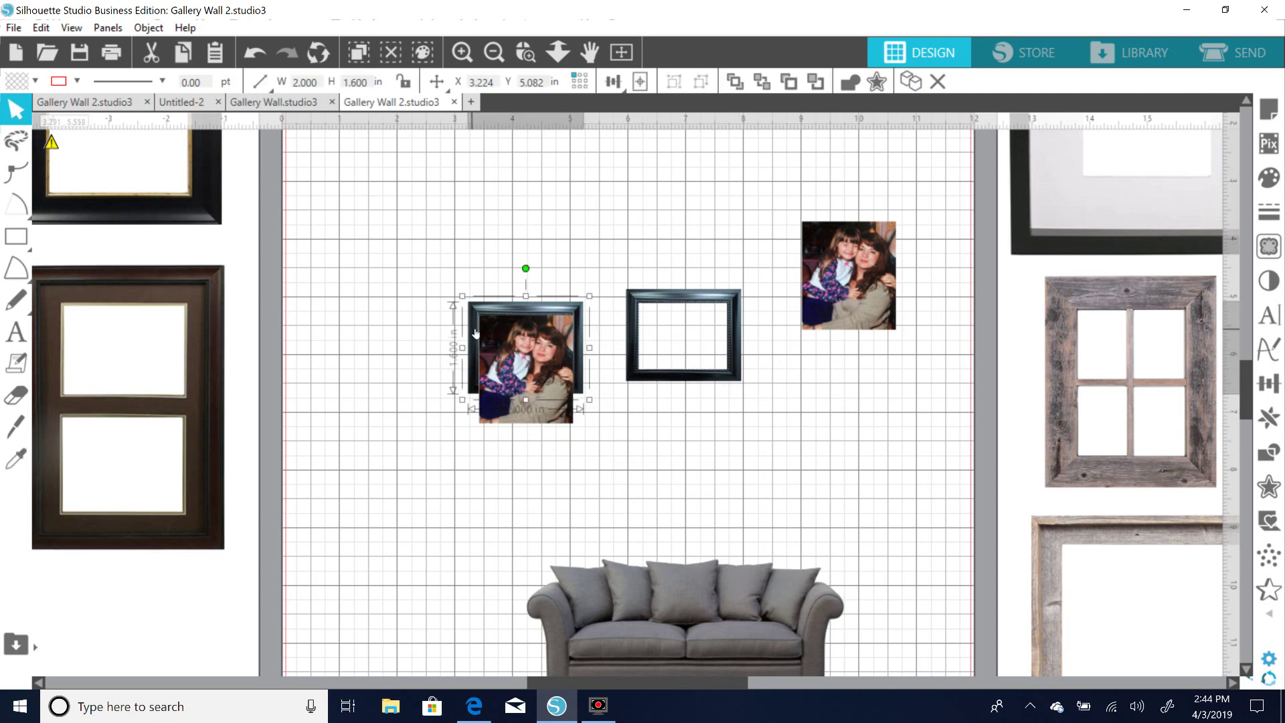
{"action": "right_click", "coordinate": [475, 334]}
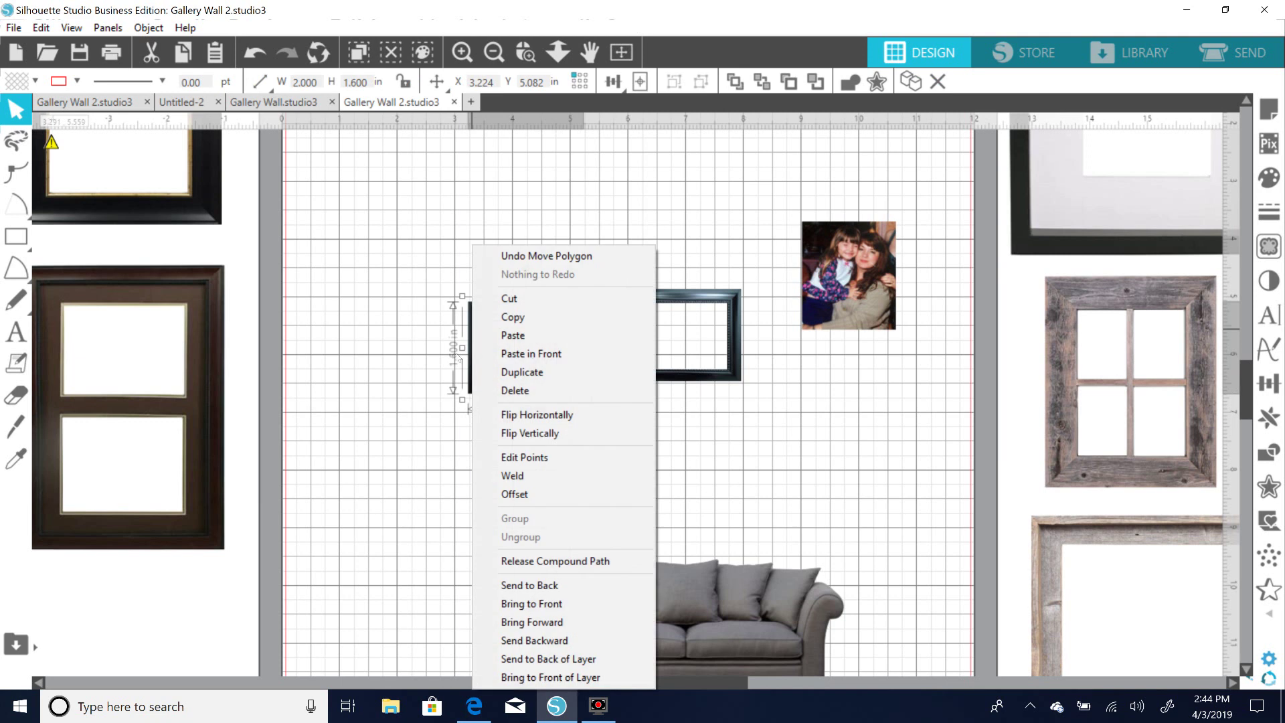
{"action": "left_click", "coordinate": [568, 603]}
{"action": "left_click", "coordinate": [801, 381]}
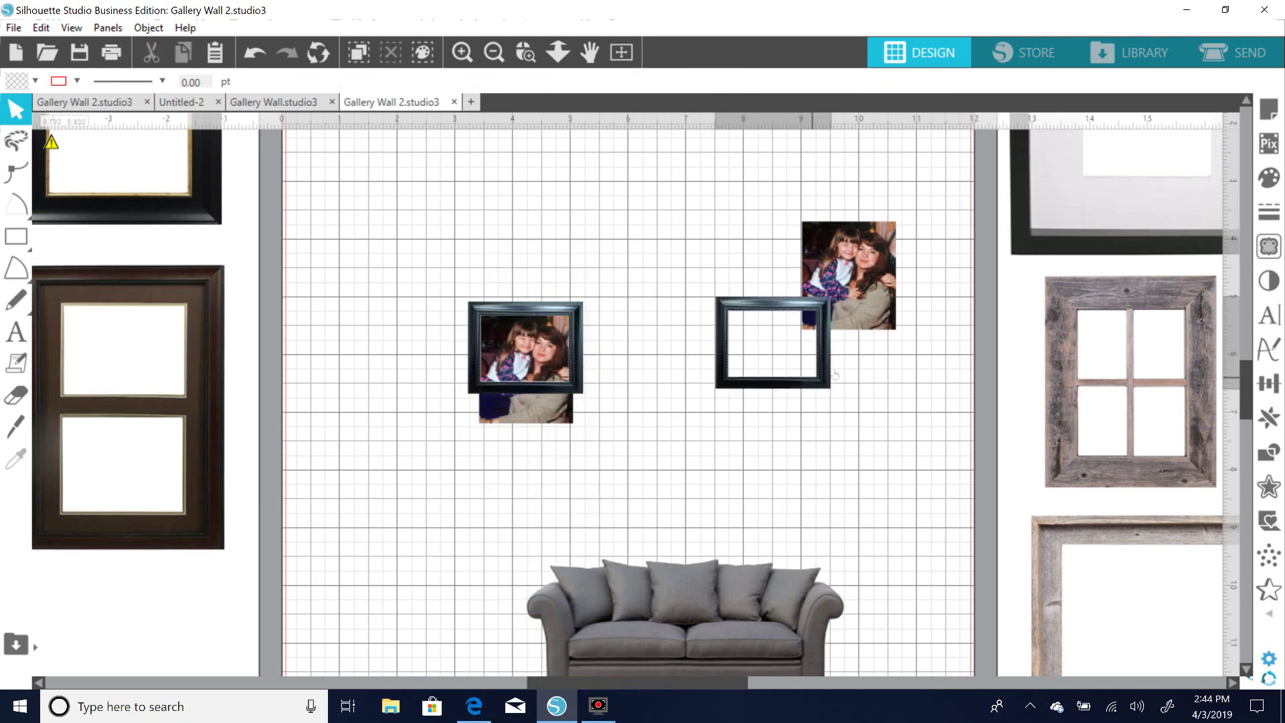
Select the original frame and photo together, try the Crop modification on them, and undo it.
{"action": "left_click_drag", "start_coordinate": [439, 281], "coordinate": [589, 452]}
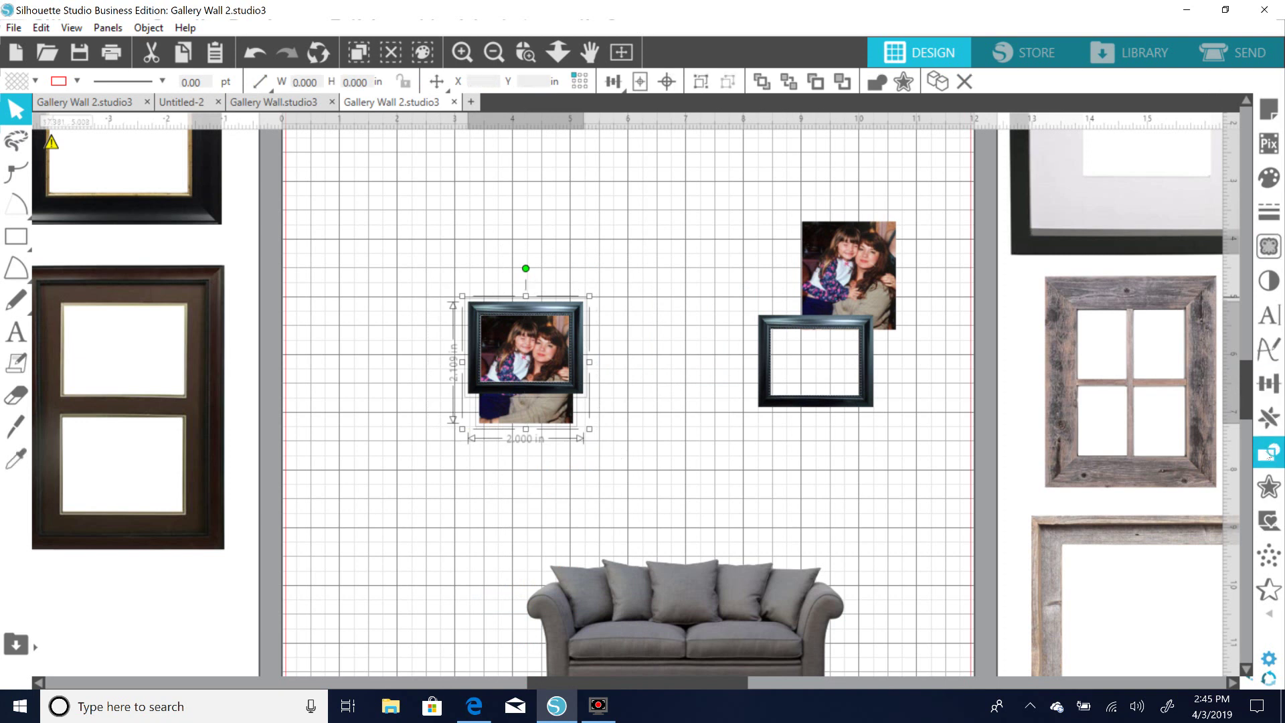
{"action": "left_click", "coordinate": [1268, 453]}
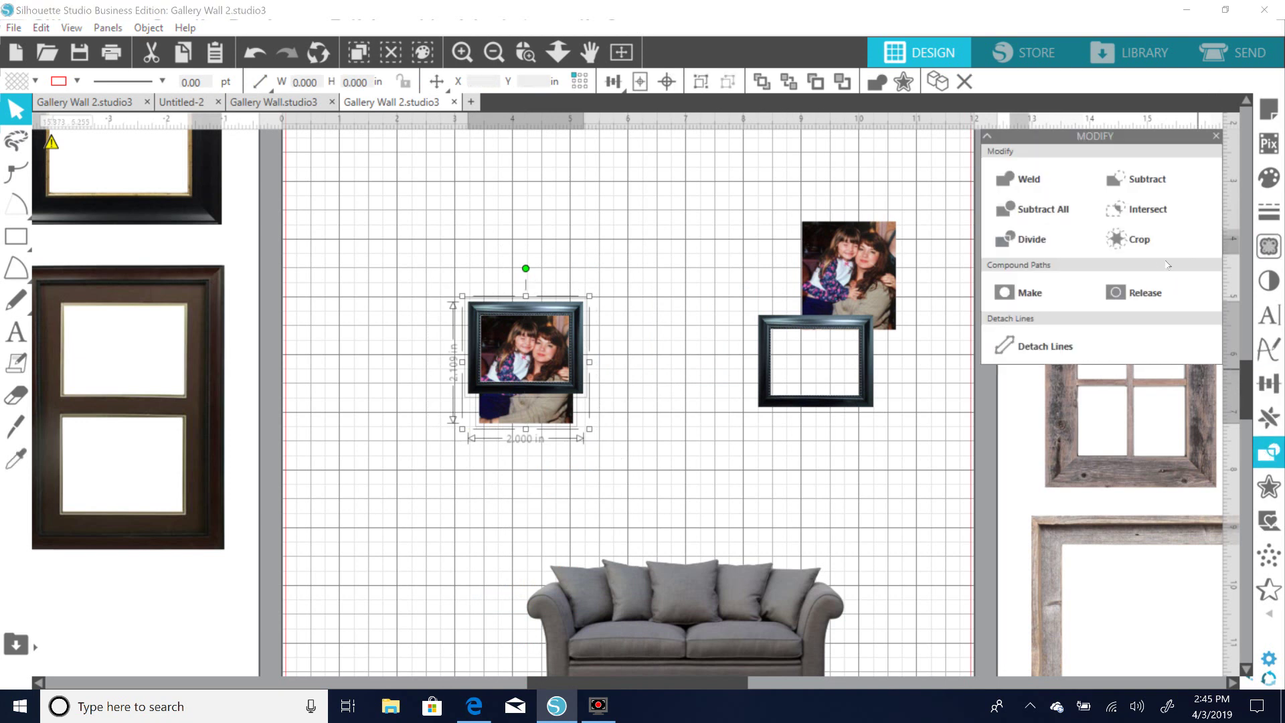
{"action": "left_click", "coordinate": [1139, 239]}
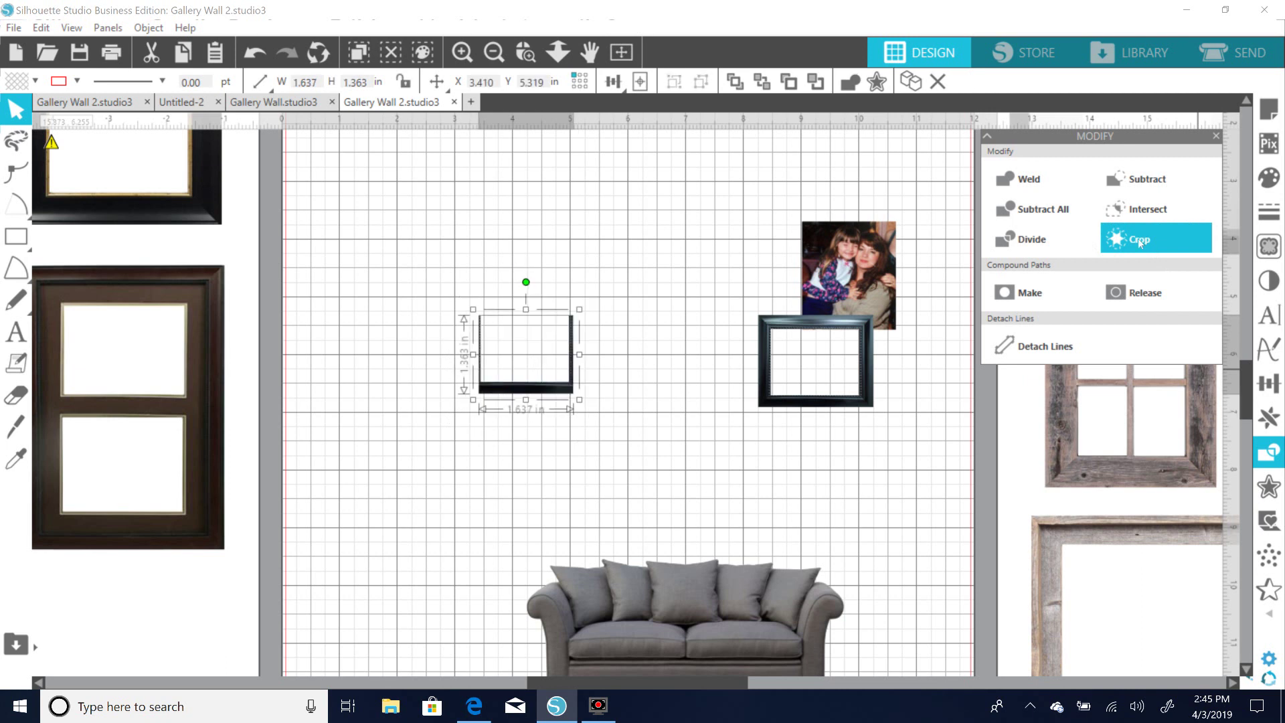
{"action": "left_click", "coordinate": [254, 53]}
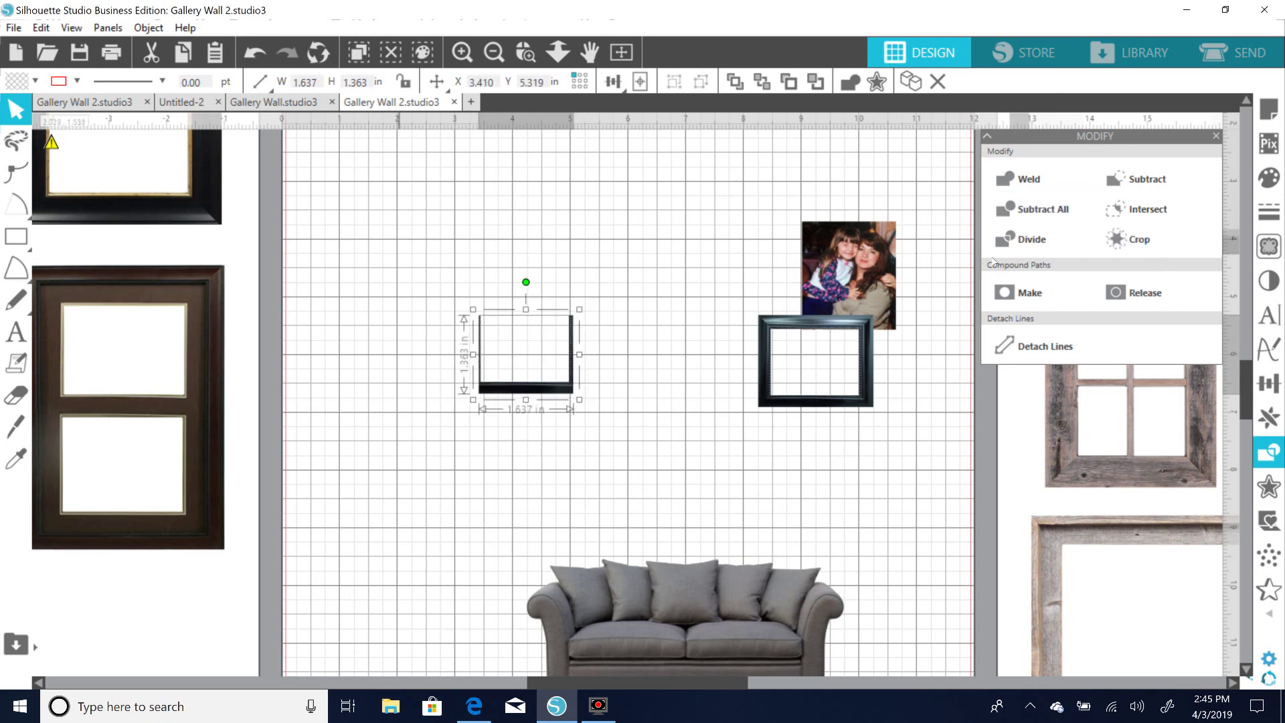
Subtract the black frame from the photo and delete the leftover photo strip below.
{"action": "left_click", "coordinate": [1171, 178]}
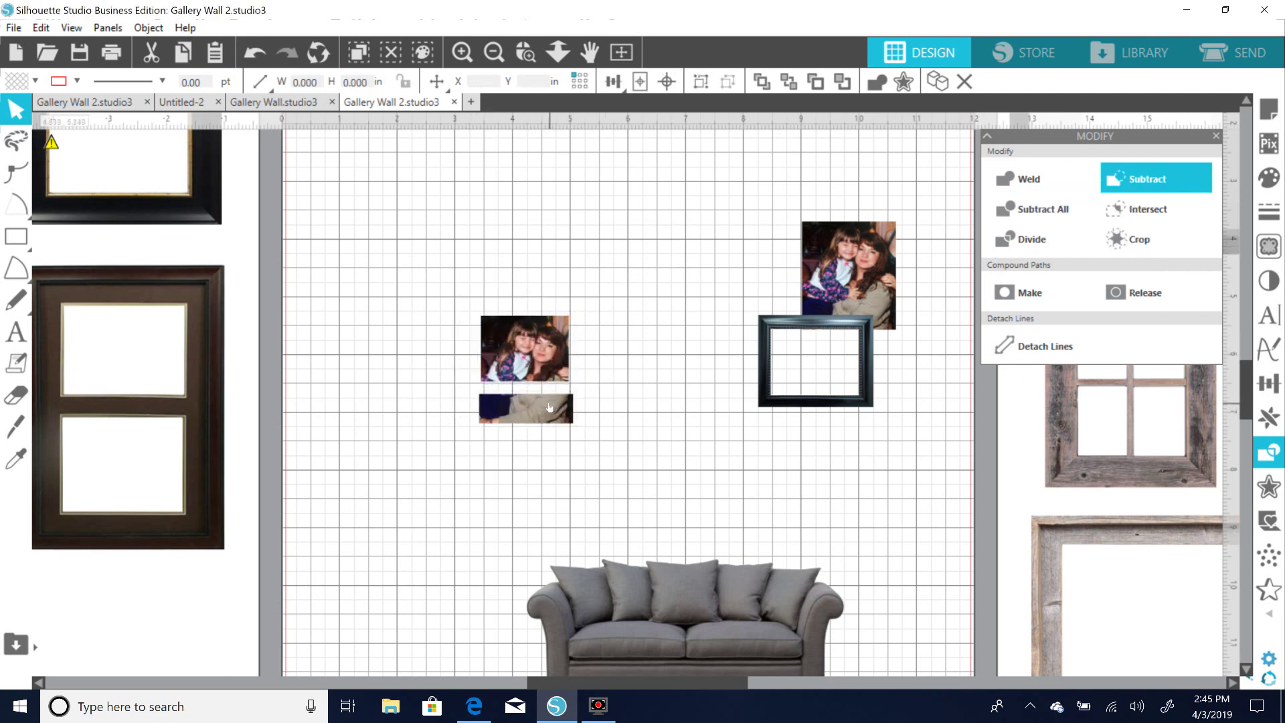
{"action": "left_click_drag", "start_coordinate": [522, 413], "coordinate": [414, 470]}
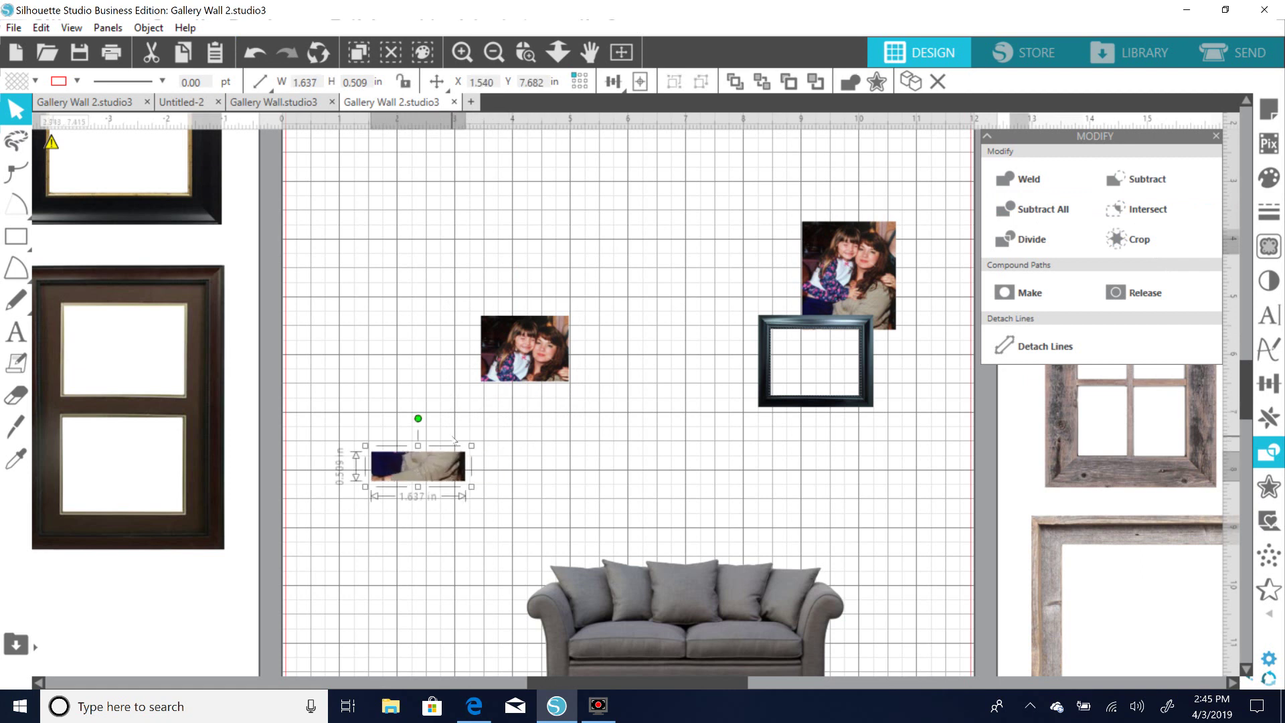
{"action": "key", "text": "Delete"}
Place the duplicate black frame around the trimmed photo and group the two together.
{"action": "left_click_drag", "start_coordinate": [804, 404], "coordinate": [531, 364]}
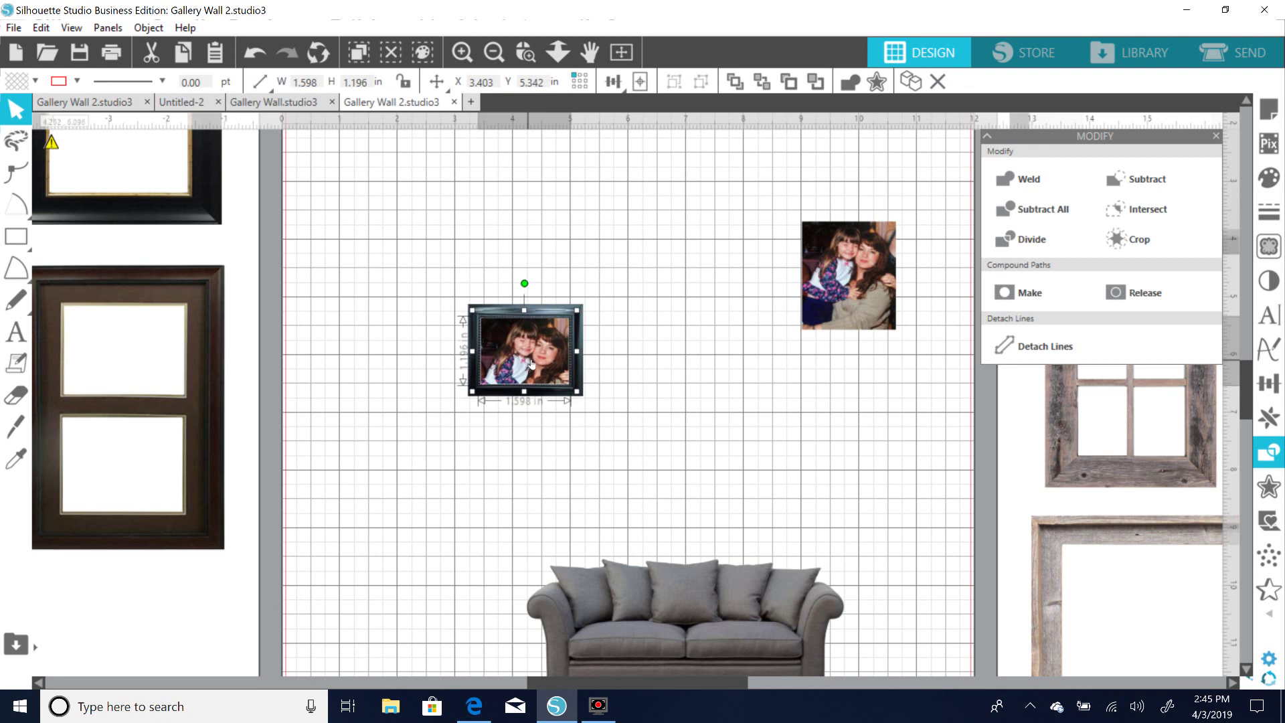
{"action": "left_click", "coordinate": [501, 423]}
{"action": "left_click", "coordinate": [527, 365]}
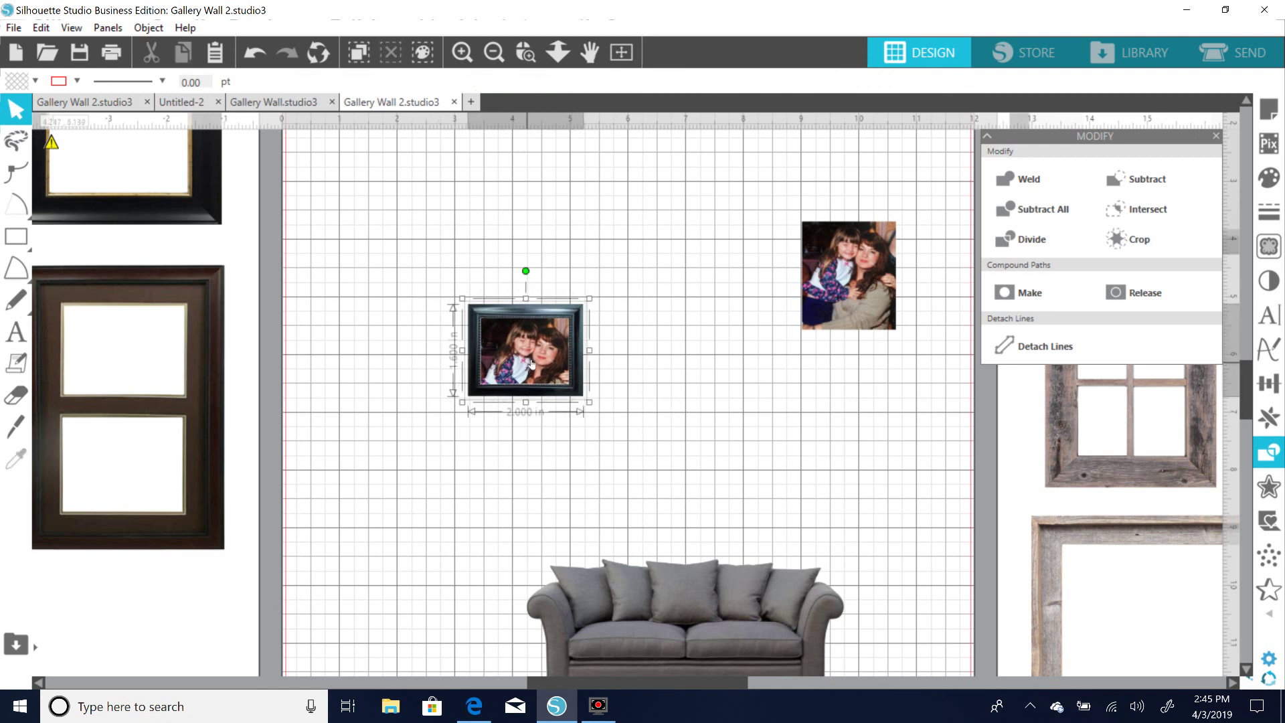
{"action": "right_click", "coordinate": [528, 364]}
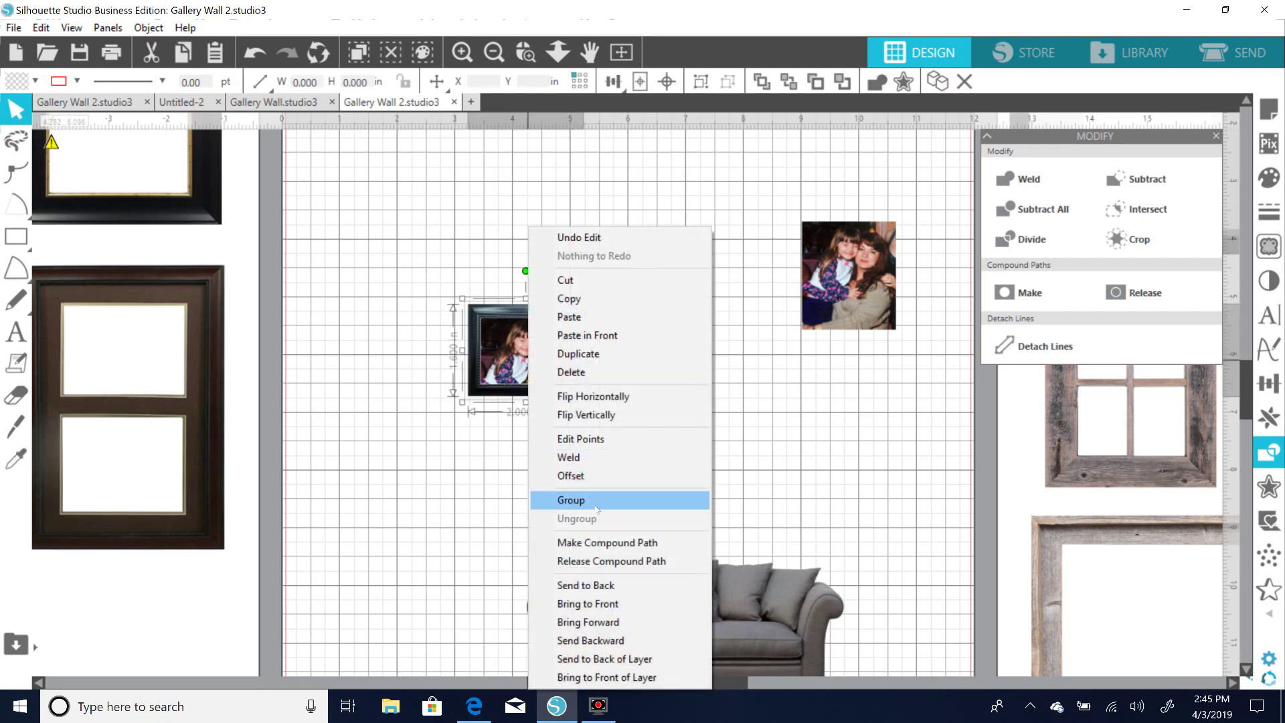
{"action": "left_click", "coordinate": [570, 500]}
Move the spare photo off the page above its upper edge, and place the framed photo centered above the sofa.
{"action": "left_click_drag", "start_coordinate": [832, 286], "coordinate": [823, 253]}
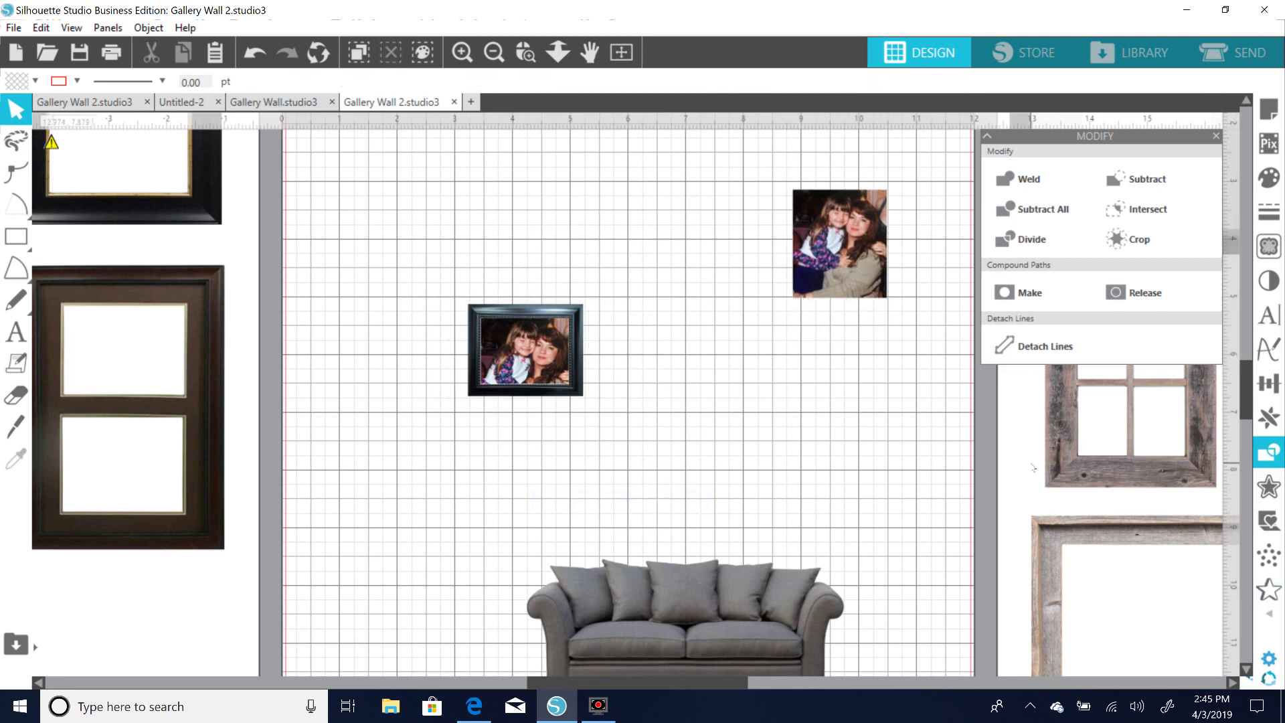
{"action": "left_click", "coordinate": [1216, 137]}
{"action": "left_click_drag", "start_coordinate": [1247, 367], "coordinate": [1248, 283]}
{"action": "left_click_drag", "start_coordinate": [848, 643], "coordinate": [590, 279]}
{"action": "left_click_drag", "start_coordinate": [1244, 322], "coordinate": [1246, 411]}
{"action": "left_click_drag", "start_coordinate": [612, 356], "coordinate": [734, 424]}
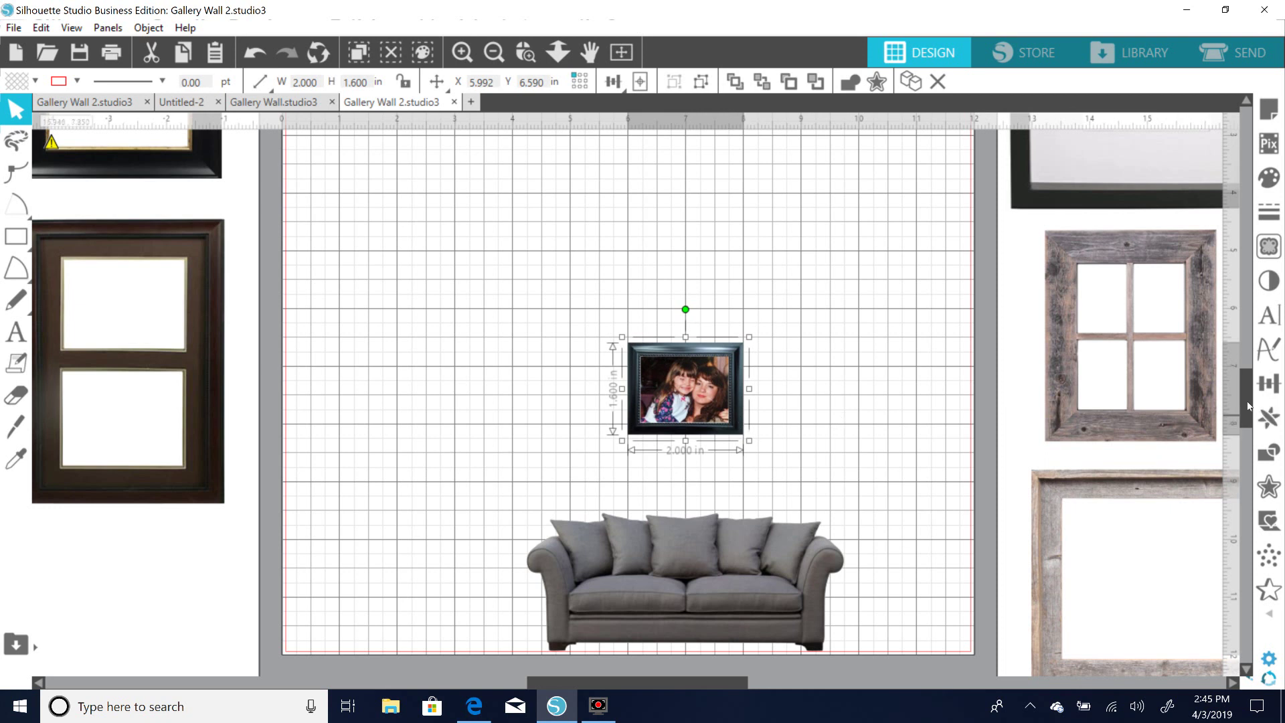
Move the dark brown two-opening frame onto the page and shrink it to about 0.93 by 1.3 in beside the framed photo.
{"action": "scroll", "coordinate": [1228, 358], "scroll_direction": "up", "scroll_amount": 3}
{"action": "scroll", "coordinate": [1228, 356], "scroll_direction": "up", "scroll_amount": 3}
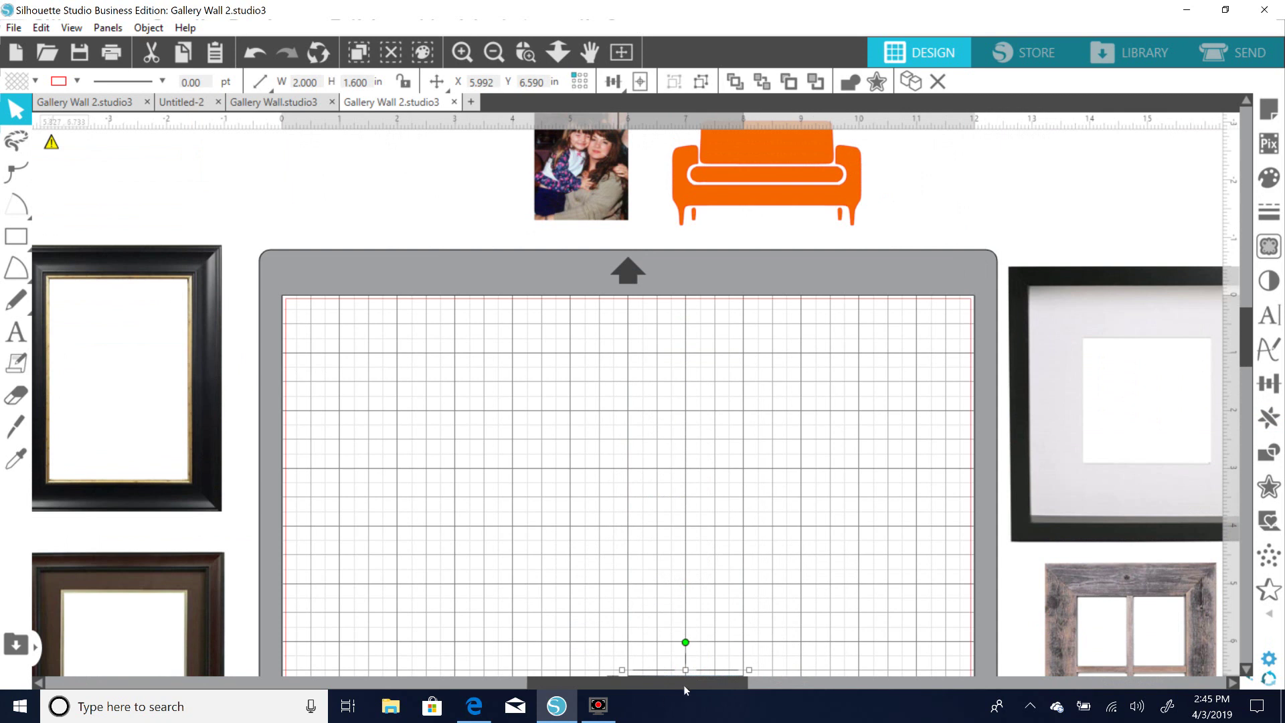
{"action": "left_click_drag", "start_coordinate": [676, 680], "coordinate": [531, 676]}
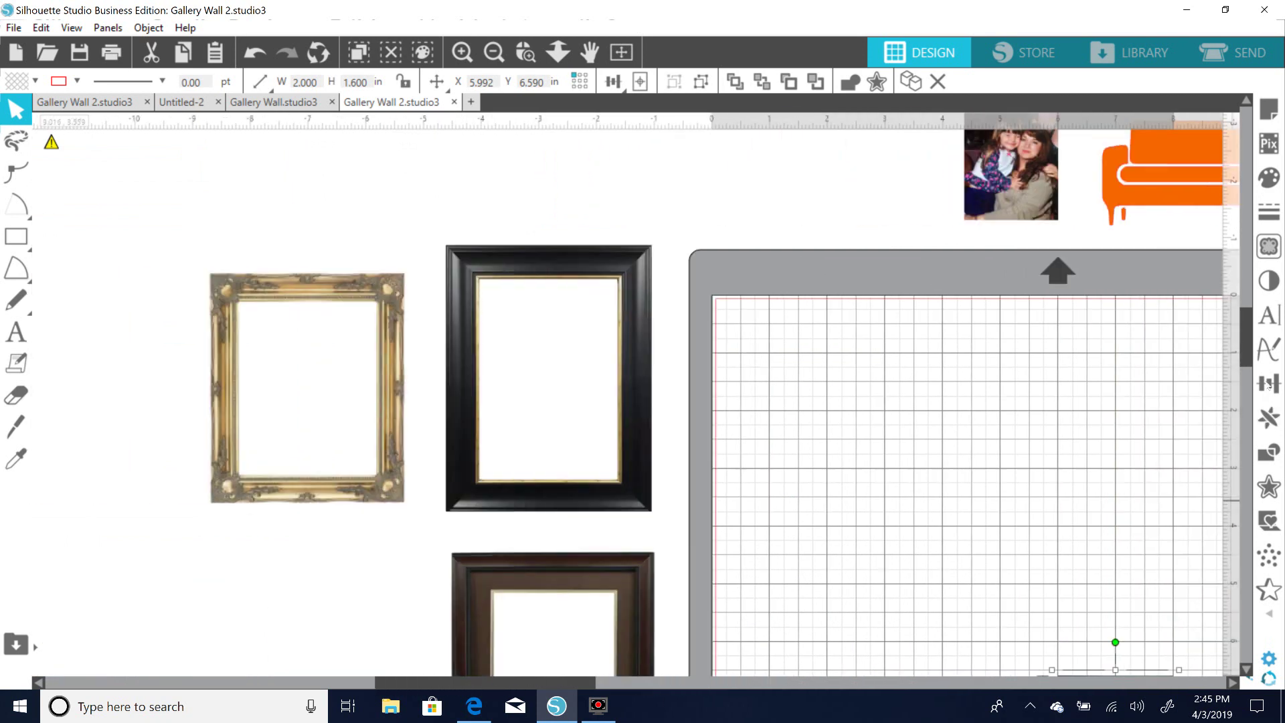
{"action": "left_click_drag", "start_coordinate": [1246, 360], "coordinate": [1246, 419]}
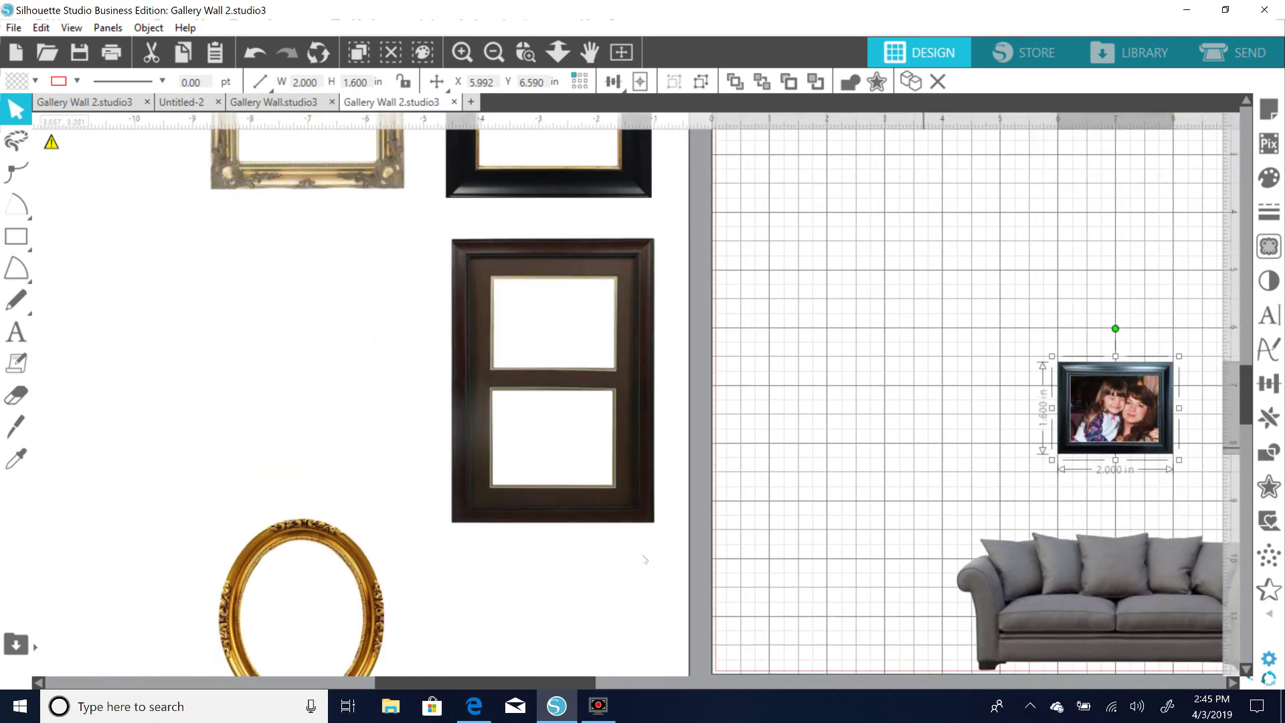
{"action": "left_click_drag", "start_coordinate": [629, 512], "coordinate": [983, 518]}
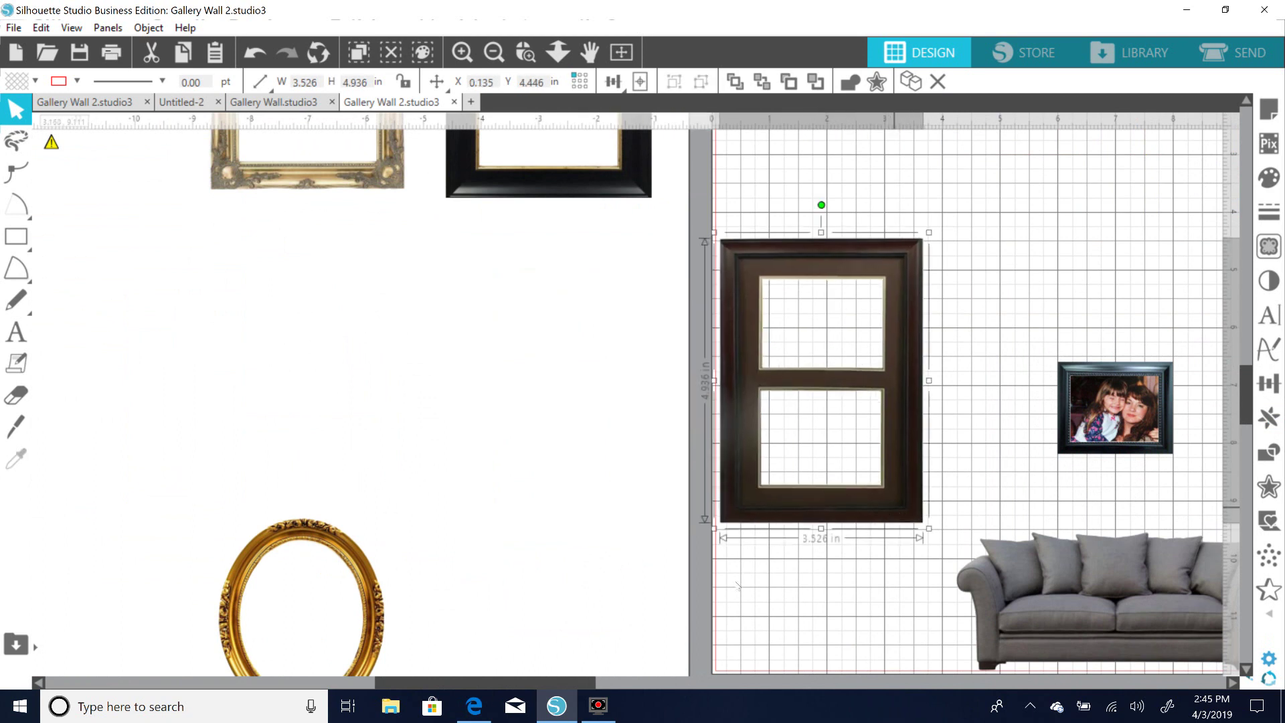
{"action": "left_click_drag", "start_coordinate": [540, 681], "coordinate": [742, 685]}
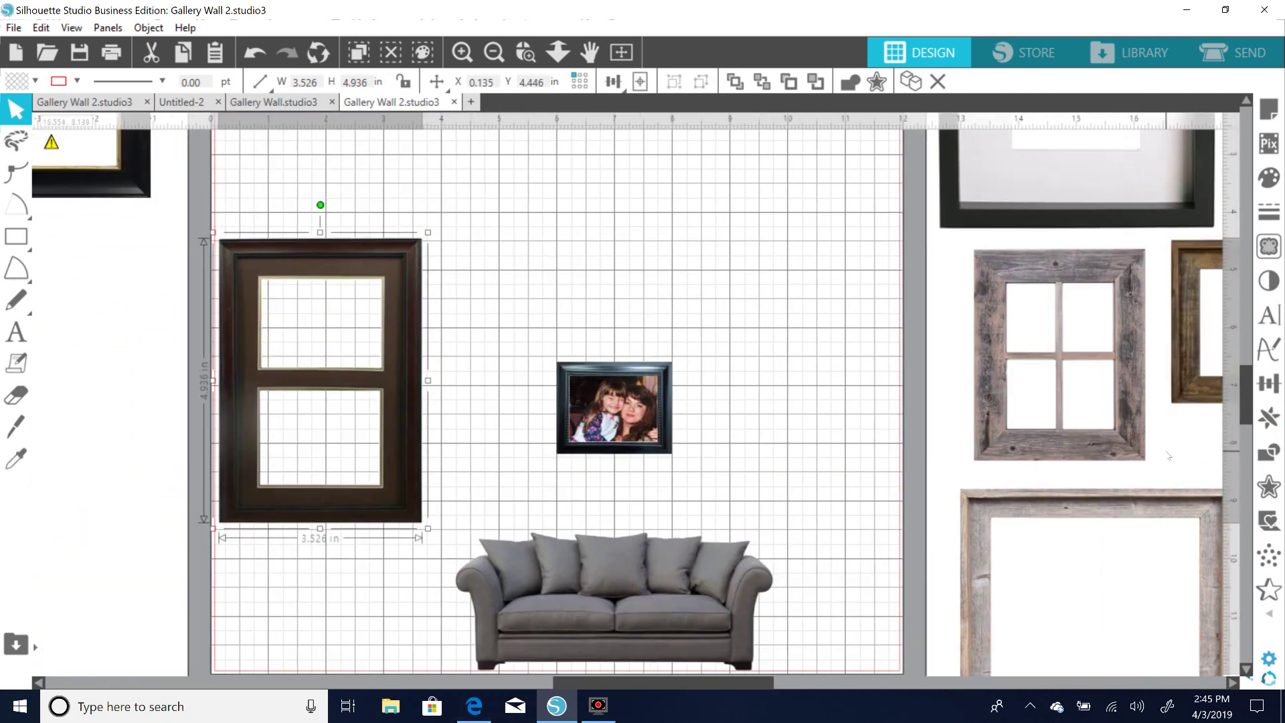
{"action": "left_click_drag", "start_coordinate": [1242, 400], "coordinate": [1242, 395]}
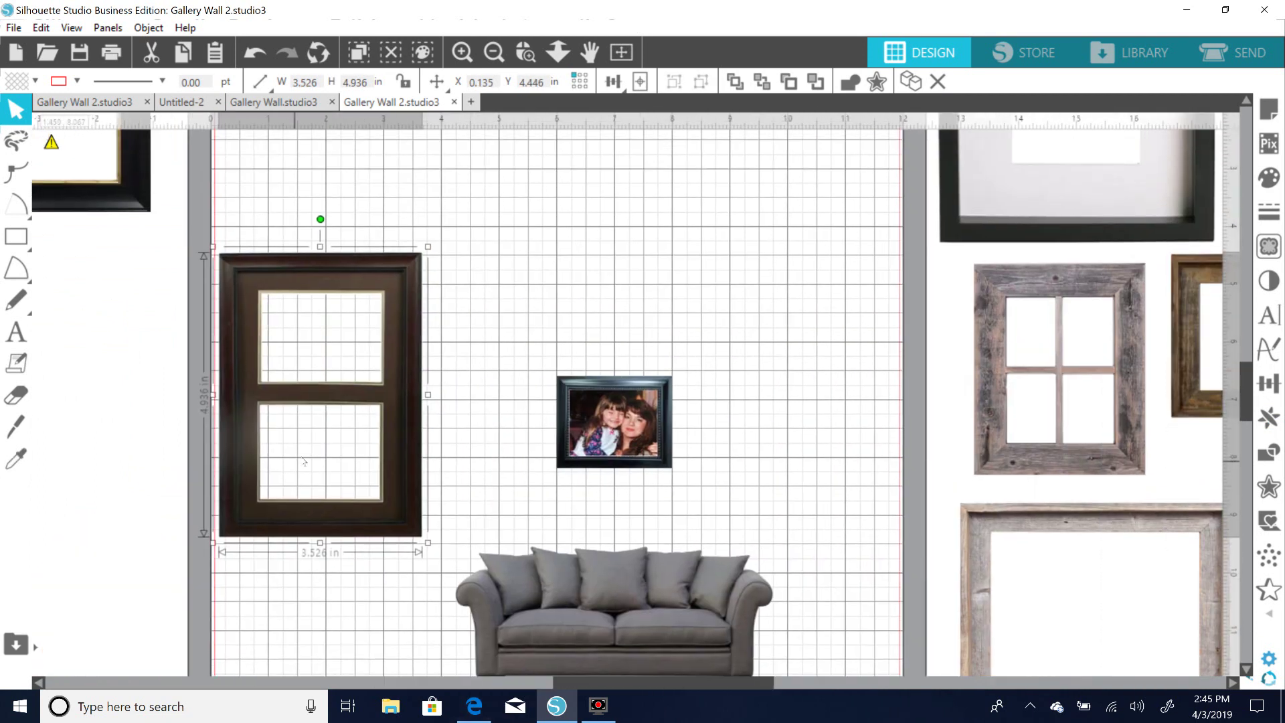
{"action": "left_click_drag", "start_coordinate": [316, 514], "coordinate": [387, 503]}
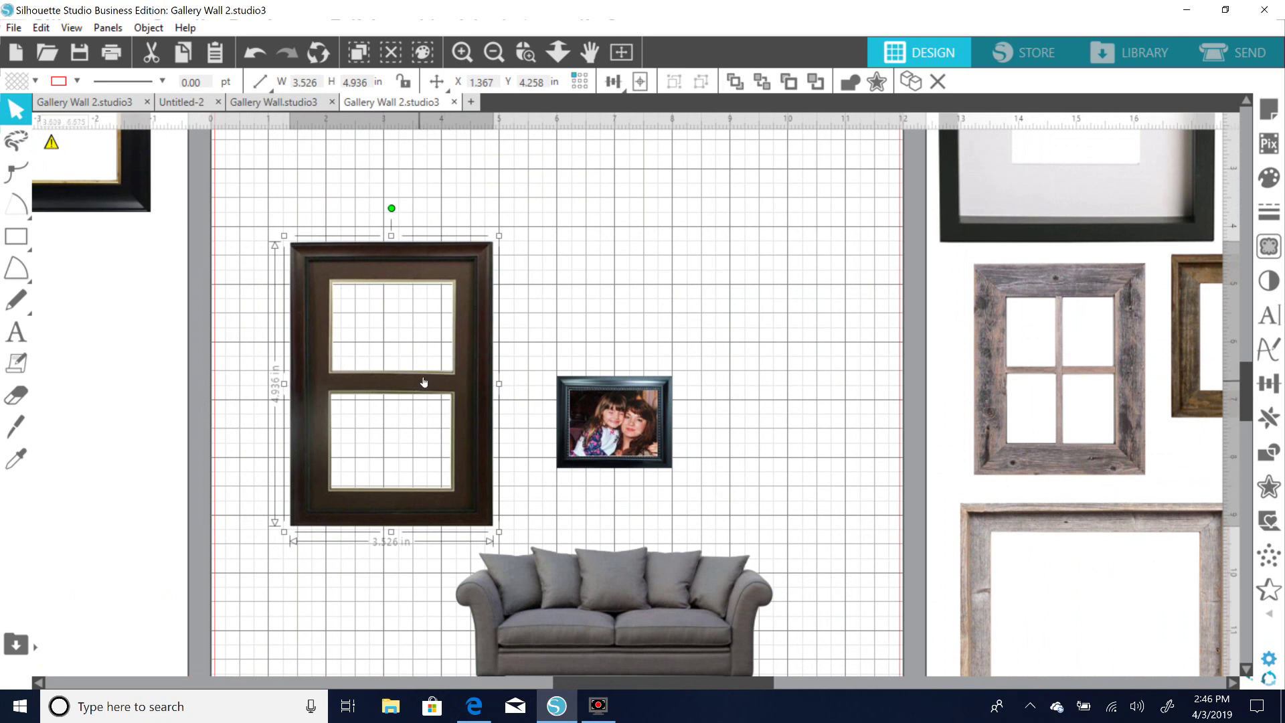
{"action": "left_click_drag", "start_coordinate": [500, 539], "coordinate": [526, 455]}
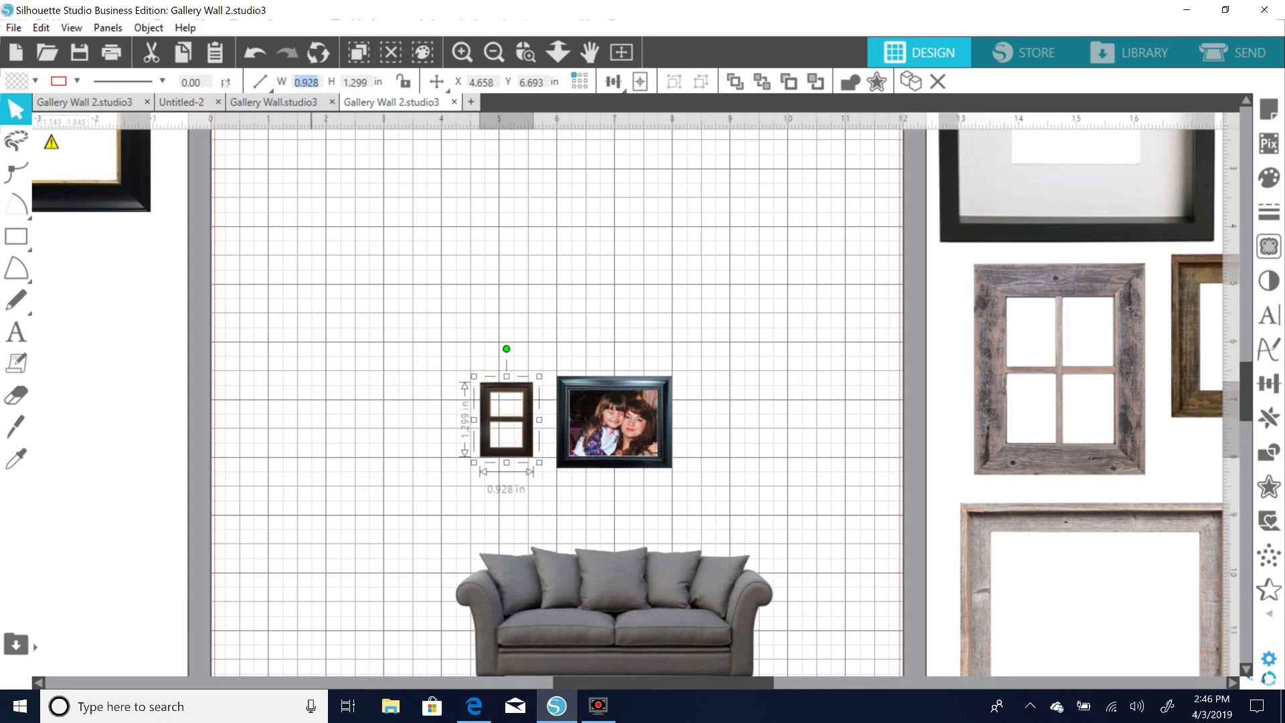
Set the brown two-opening frame's size to 1 in wide by 1.2 in high.
{"action": "type", "text": "1"}
{"action": "left_click", "coordinate": [375, 83]}
{"action": "type", "text": "1.2"}
{"action": "key", "text": "Return"}
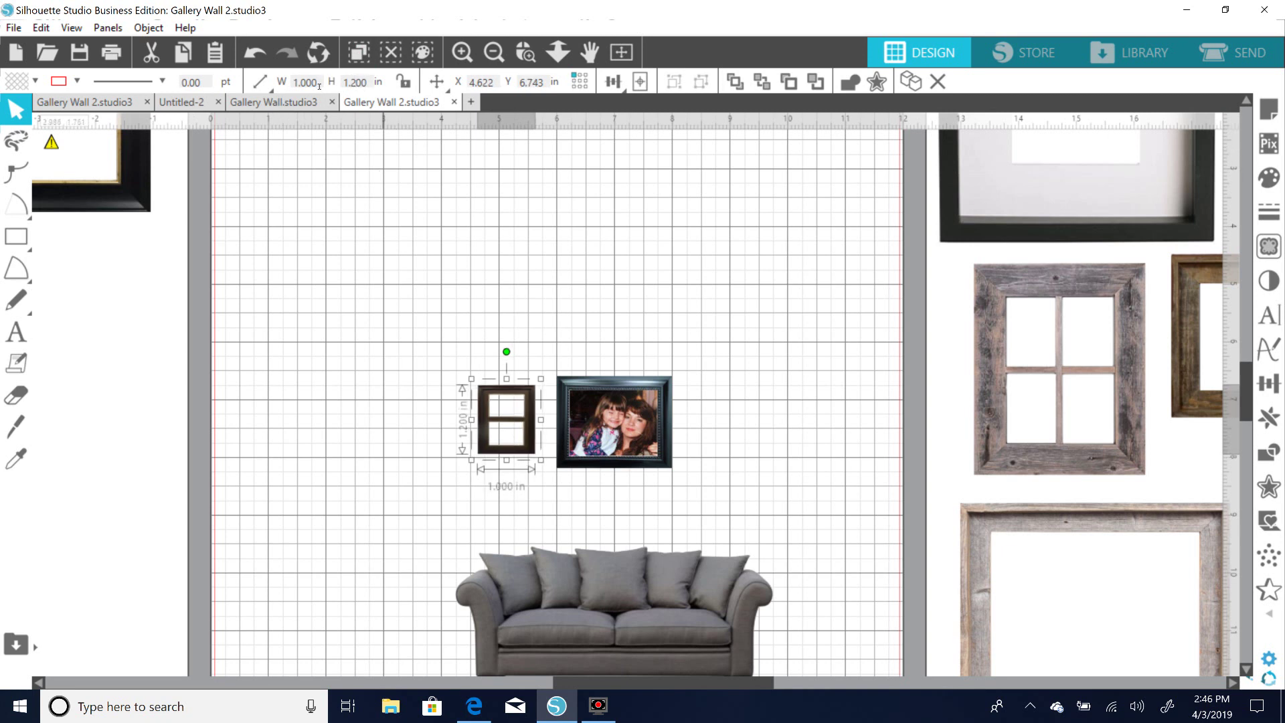
Try sizing the brown frame 1.2 in wide by 1 in high, and undo the entered size changes.
{"action": "left_click", "coordinate": [322, 83]}
{"action": "type", "text": "1.2"}
{"action": "key", "text": "Tab"}
{"action": "type", "text": "1"}
{"action": "key", "text": "Return"}
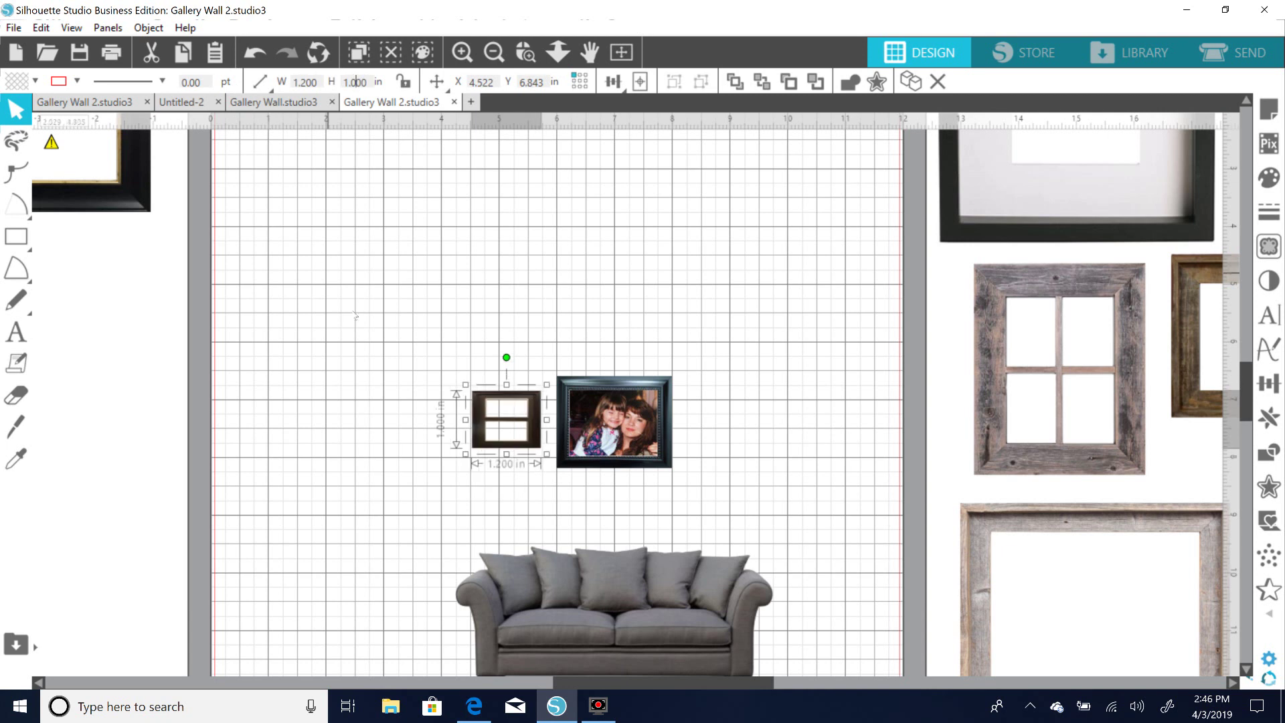
{"action": "left_click", "coordinate": [258, 56]}
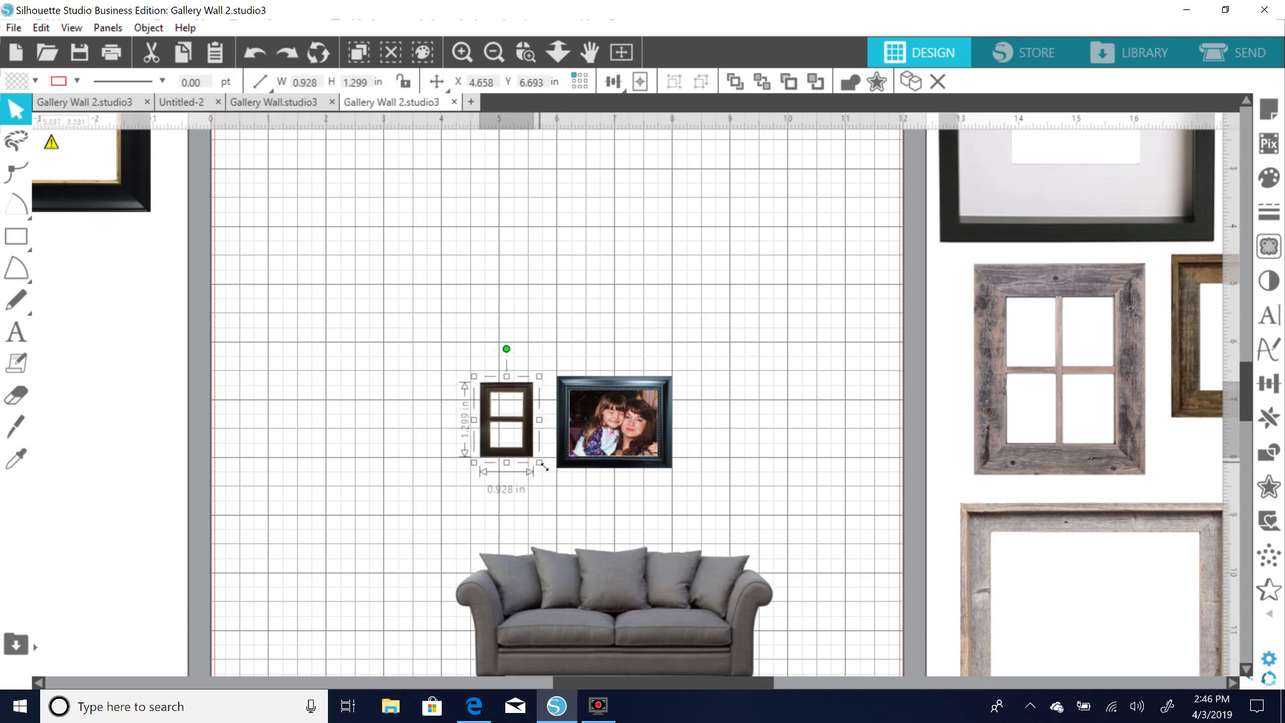
Resize the brown two-opening frame proportionally to about 0.9 by 1.26 in beside the framed photo.
{"action": "mouse_move", "coordinate": [539, 464]}
{"action": "left_mouse_down"}
{"action": "mouse_move", "coordinate": [525, 444]}
{"action": "mouse_move", "coordinate": [558, 469]}
{"action": "left_mouse_up"}
{"action": "left_click_drag", "start_coordinate": [549, 462], "coordinate": [535, 460]}
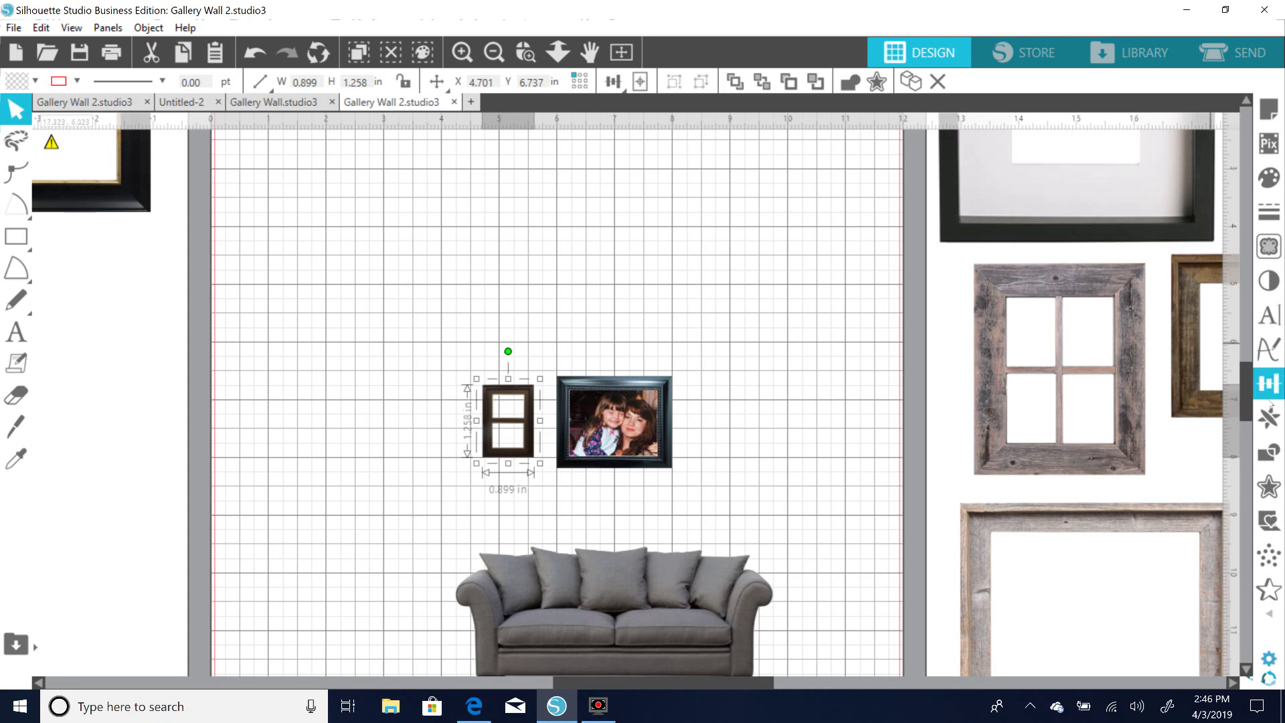
Switch to the first Gallery Wall 2 document and cut the white-sweater and pink-top portrait photos together.
{"action": "mouse_move", "coordinate": [1250, 399]}
{"action": "left_mouse_down"}
{"action": "mouse_move", "coordinate": [1243, 298]}
{"action": "mouse_move", "coordinate": [1246, 385]}
{"action": "left_mouse_up"}
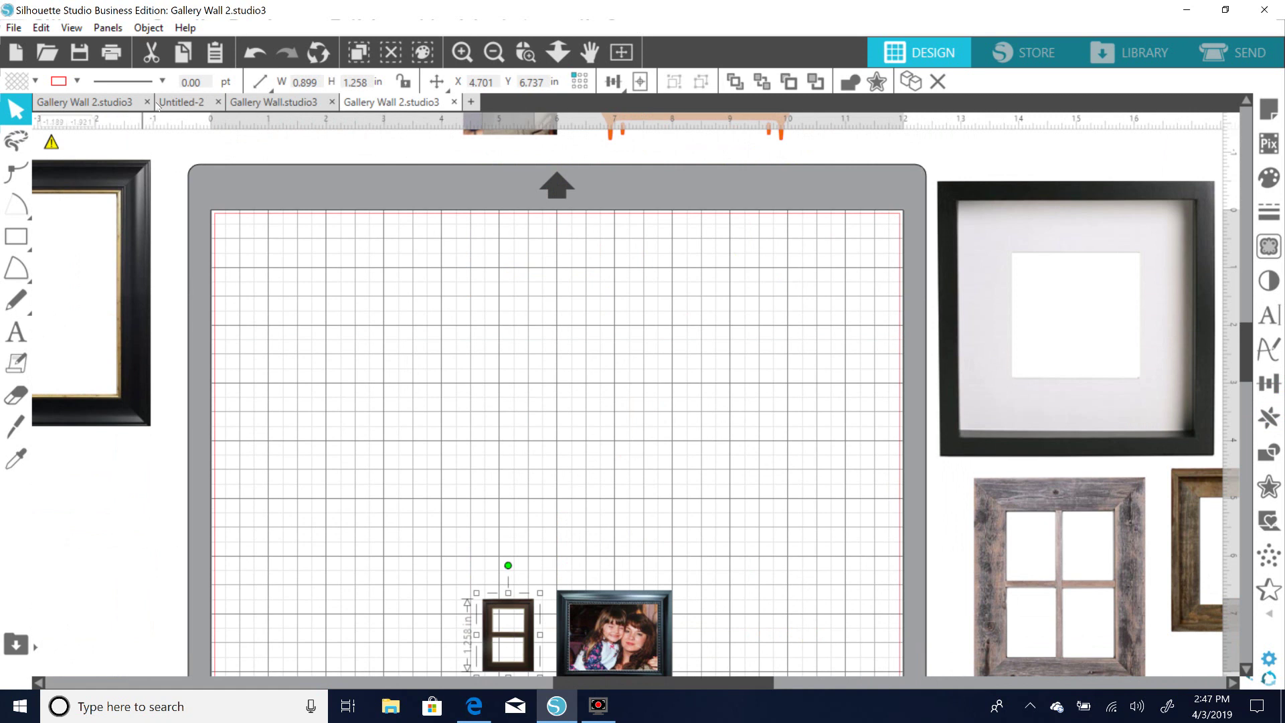
{"action": "left_click", "coordinate": [117, 102]}
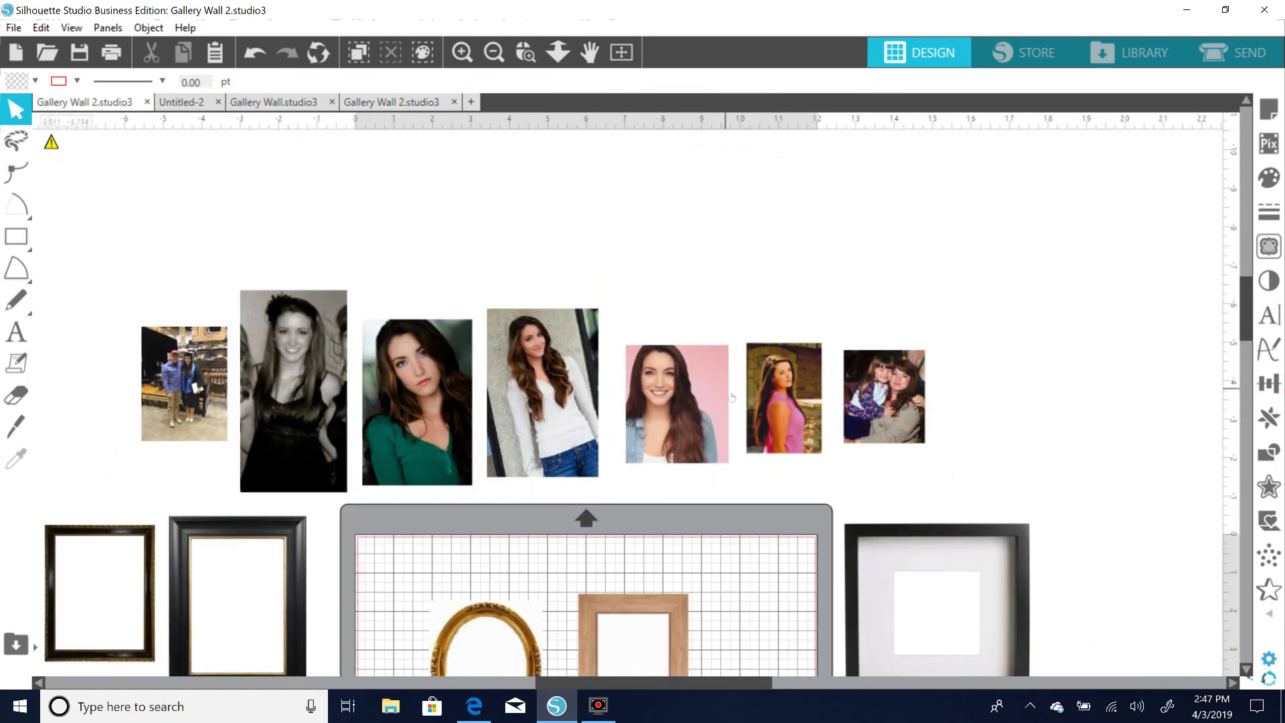
{"action": "left_click_drag", "start_coordinate": [1246, 303], "coordinate": [1245, 324]}
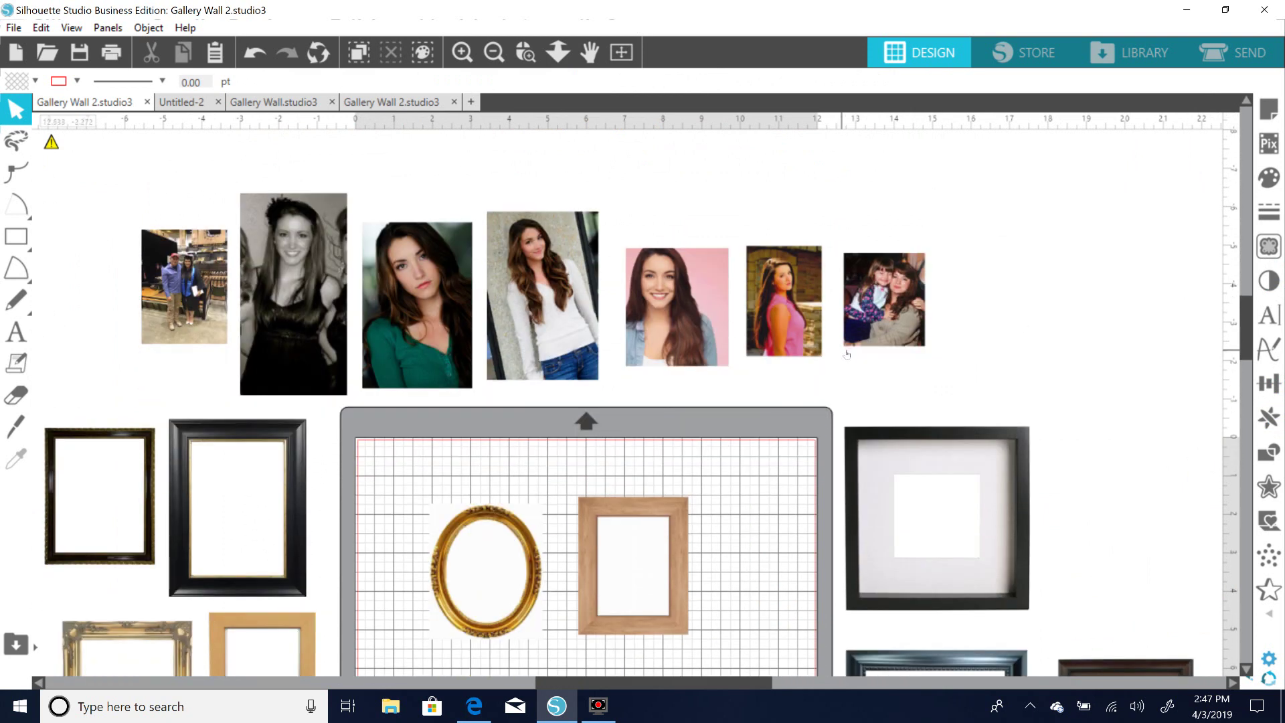
{"action": "left_click", "coordinate": [554, 314]}
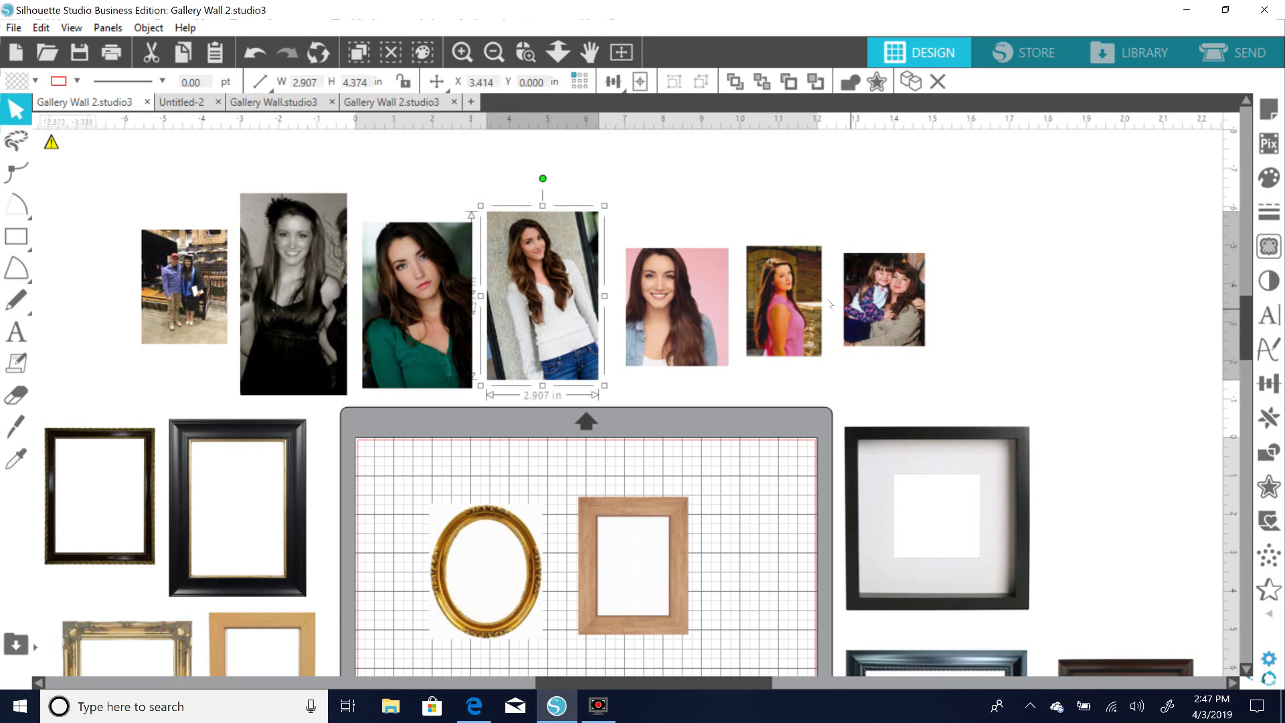
{"action": "left_click", "coordinate": [788, 307], "text": "shift"}
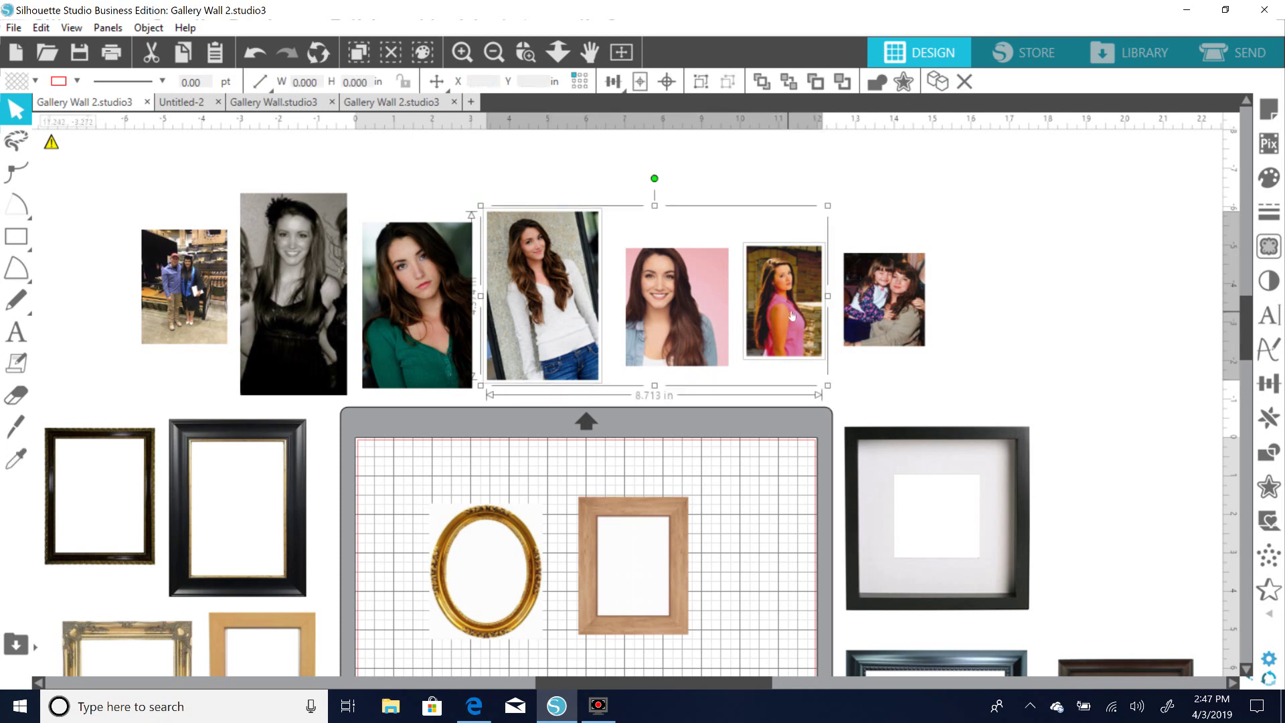
{"action": "right_click", "coordinate": [787, 309]}
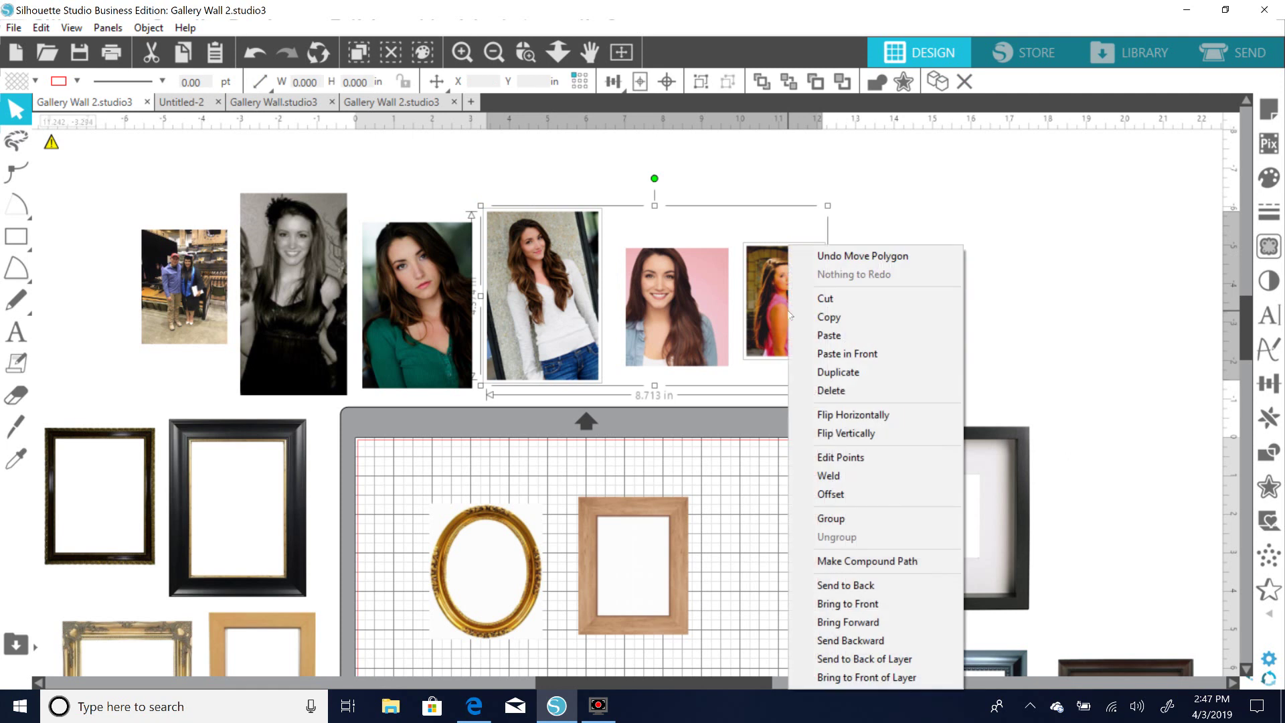
{"action": "left_click", "coordinate": [843, 298]}
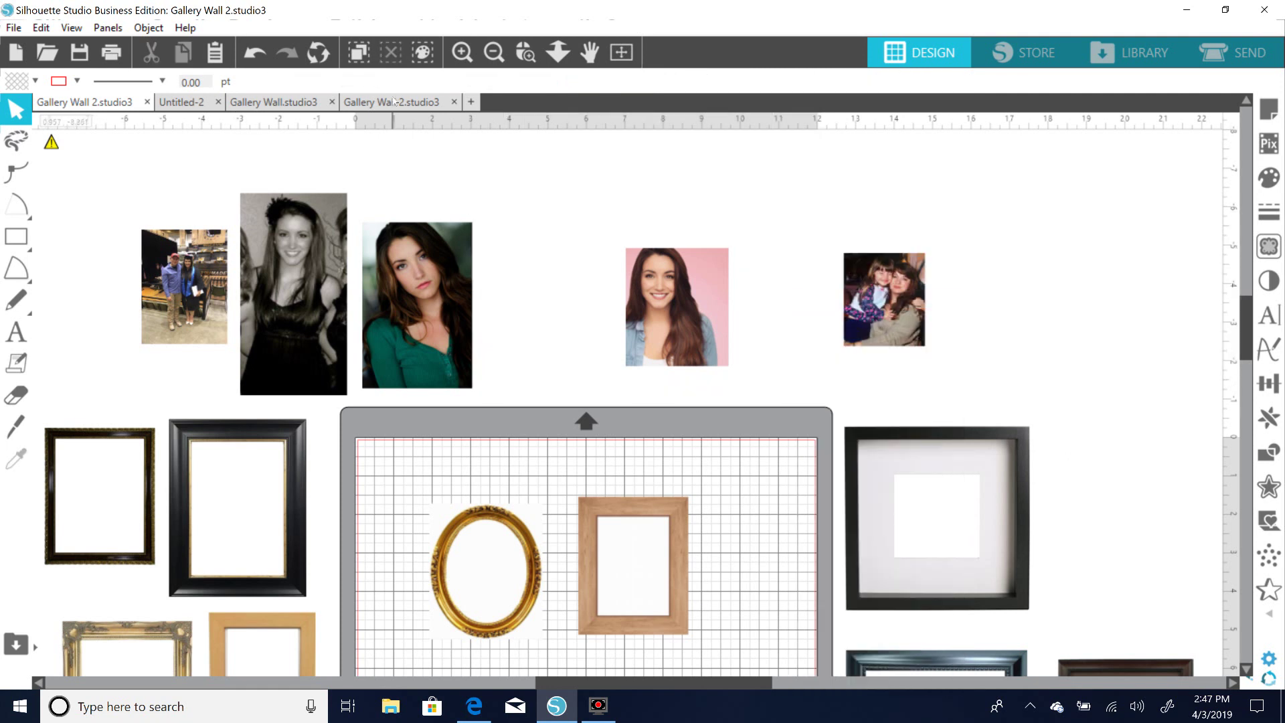
Paste both portraits into the sofa document and place them side by side on the page above the frames.
{"action": "left_click", "coordinate": [362, 102]}
{"action": "right_click", "coordinate": [422, 259]}
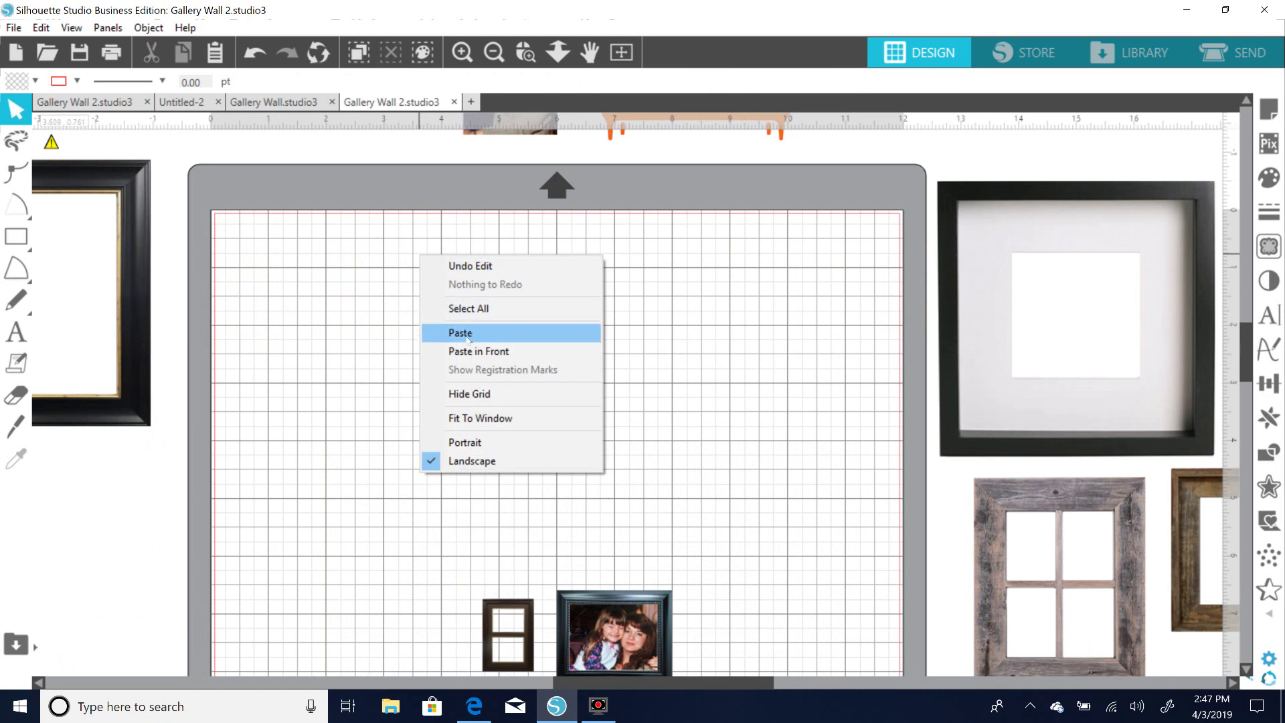
{"action": "left_click", "coordinate": [459, 333]}
{"action": "left_click_drag", "start_coordinate": [854, 404], "coordinate": [680, 374]}
{"action": "left_click_drag", "start_coordinate": [548, 383], "coordinate": [501, 368]}
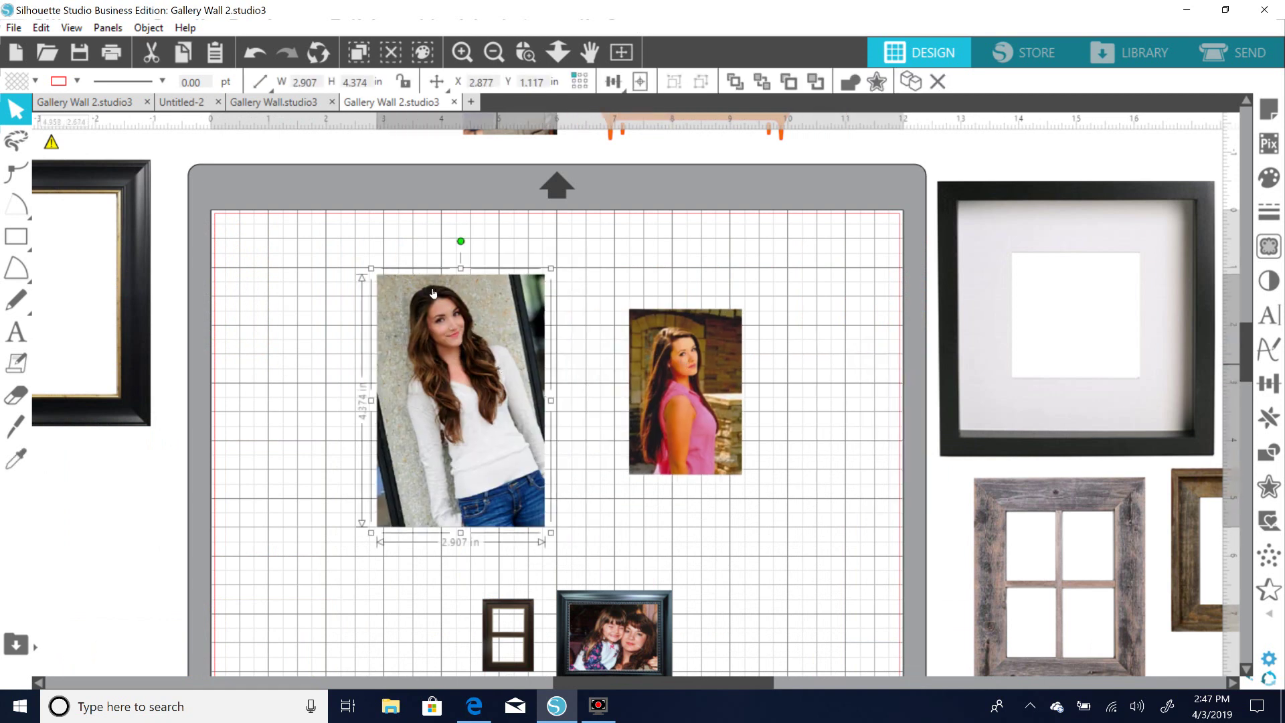
{"action": "left_click", "coordinate": [148, 28]}
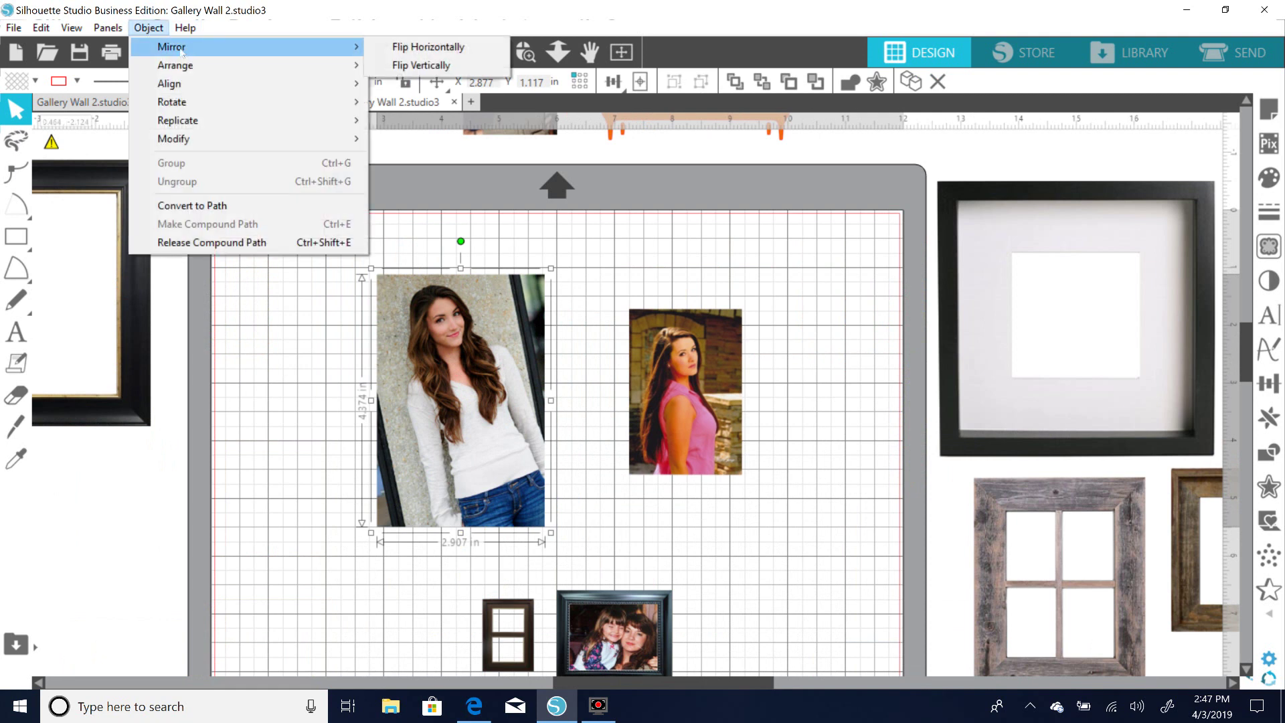
{"action": "left_click", "coordinate": [326, 307]}
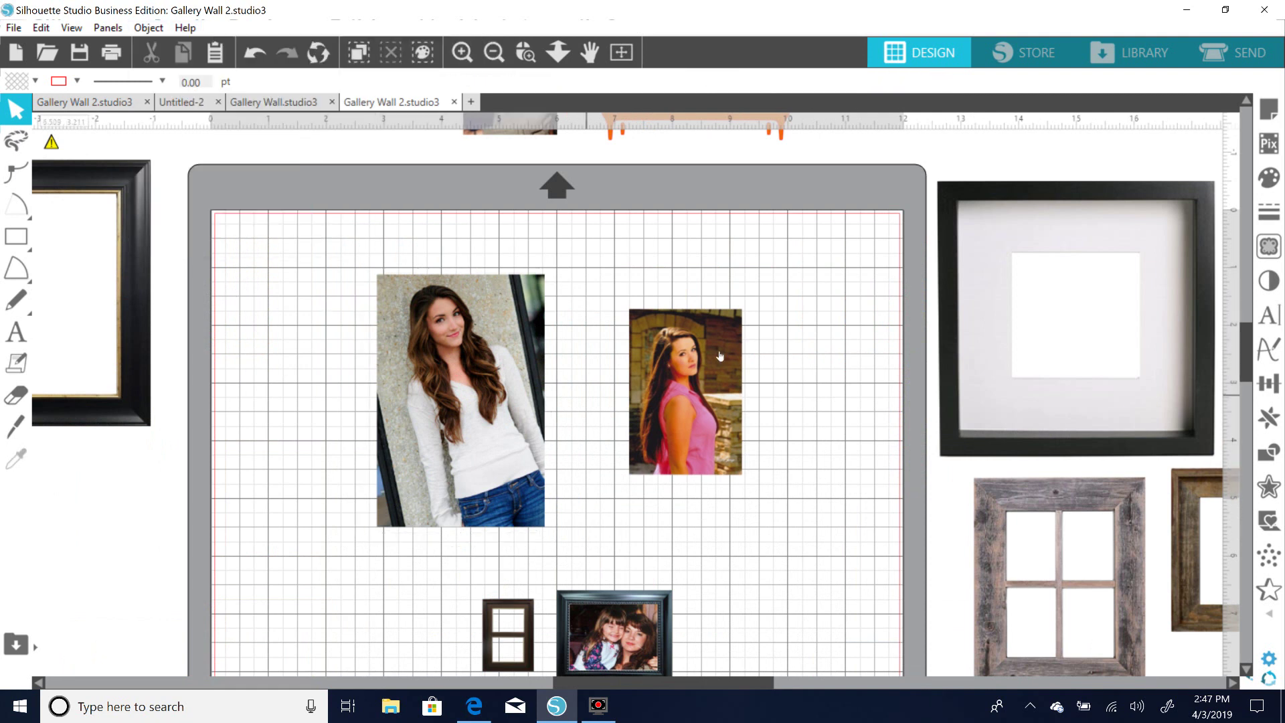
Move the white-sweater portrait beside the brown two-opening frame and shrink it to about 0.64 by 0.96 in.
{"action": "left_click_drag", "start_coordinate": [1245, 352], "coordinate": [1244, 388]}
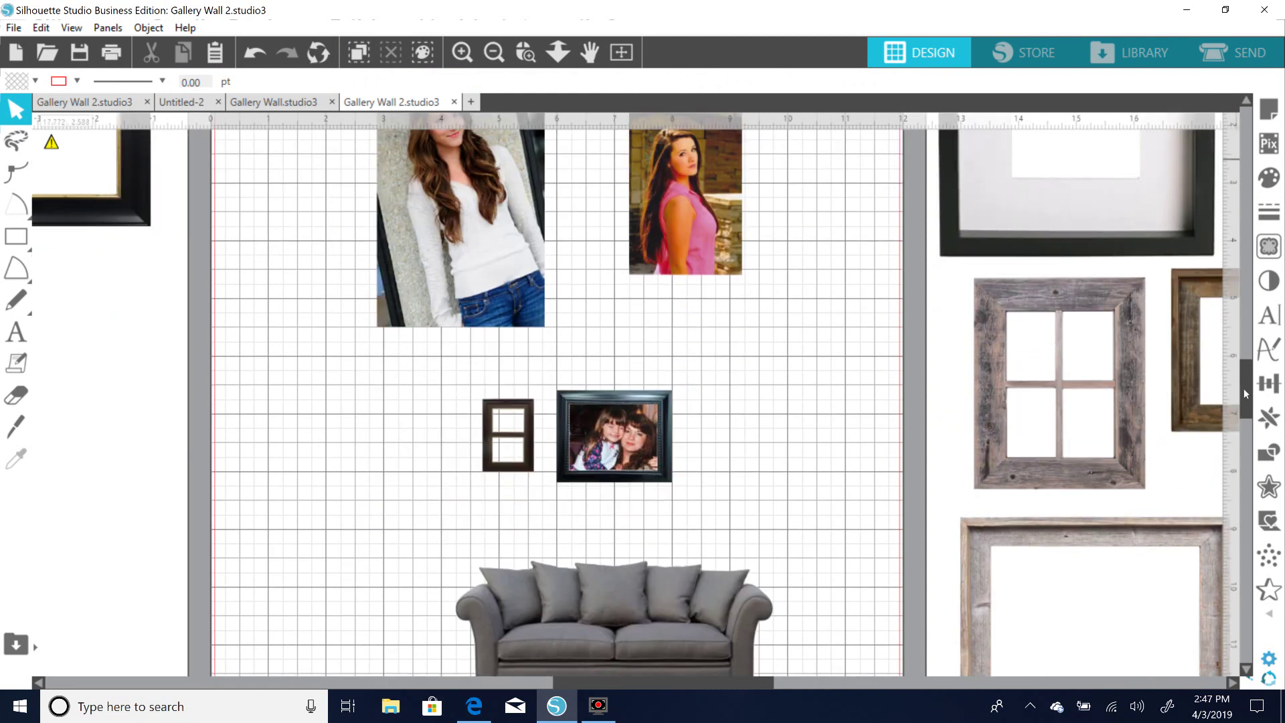
{"action": "left_click_drag", "start_coordinate": [447, 276], "coordinate": [328, 354]}
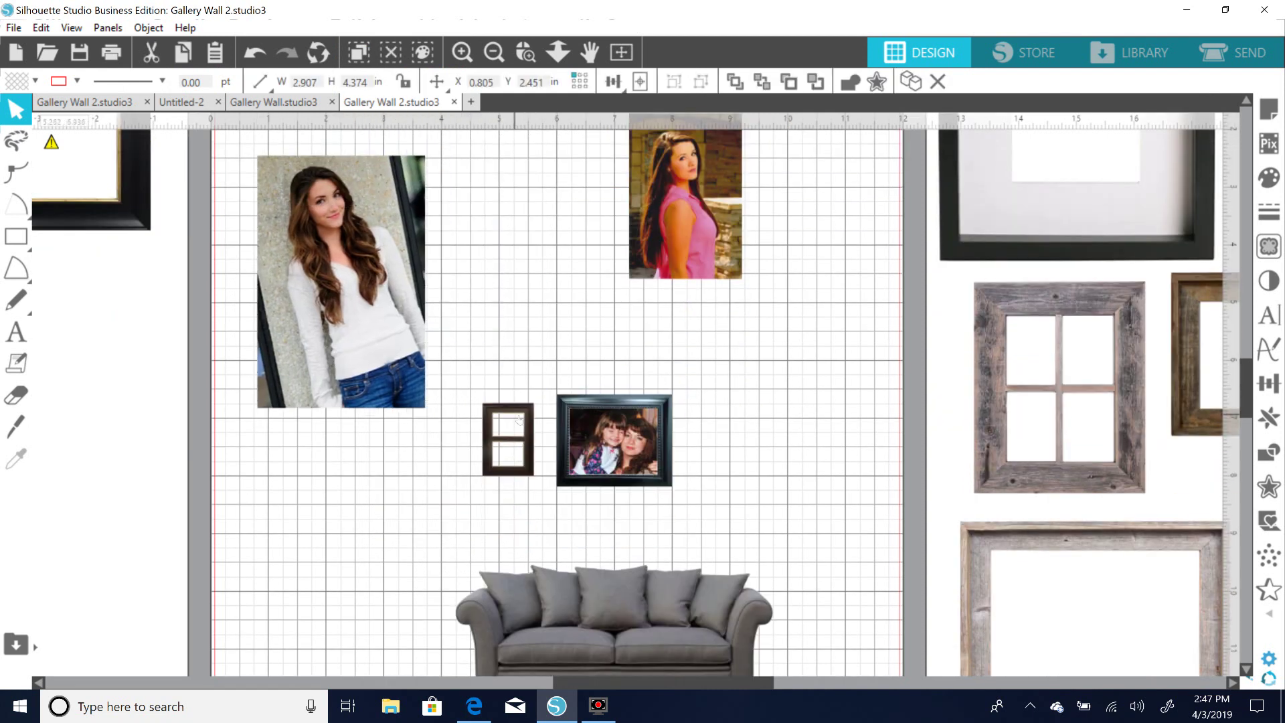
{"action": "left_click", "coordinate": [461, 55]}
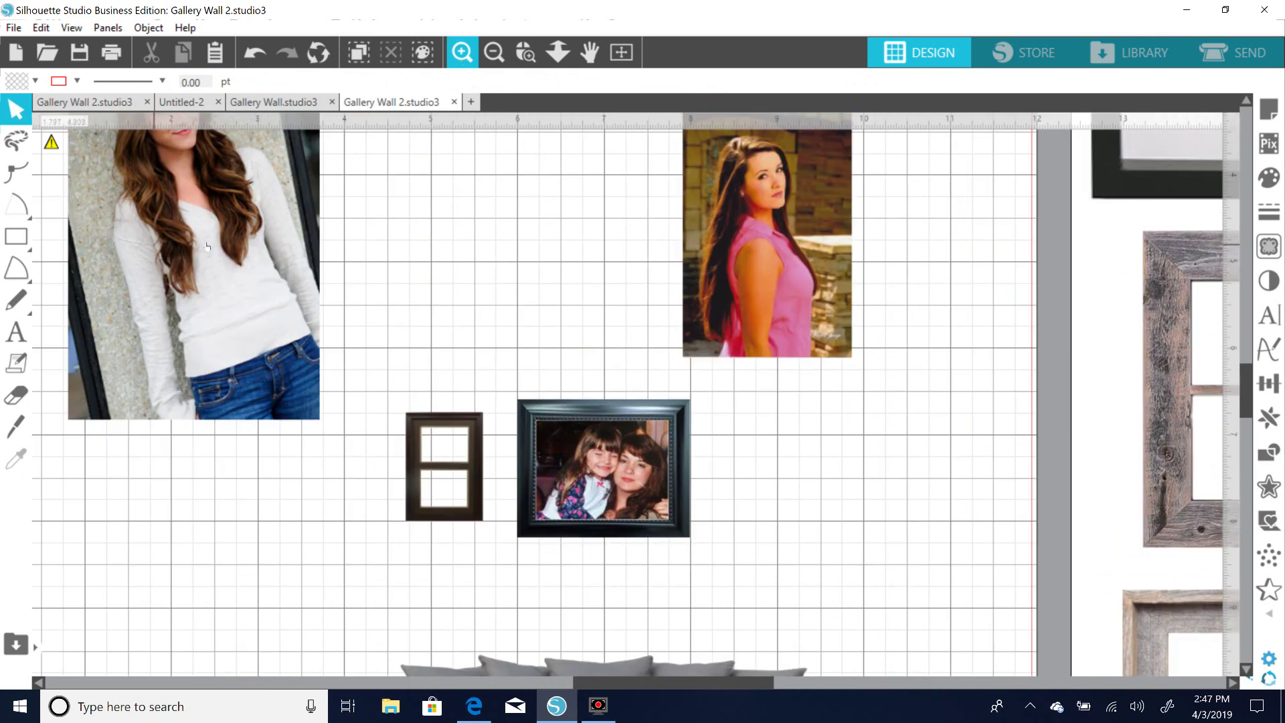
{"action": "left_click_drag", "start_coordinate": [365, 510], "coordinate": [366, 462]}
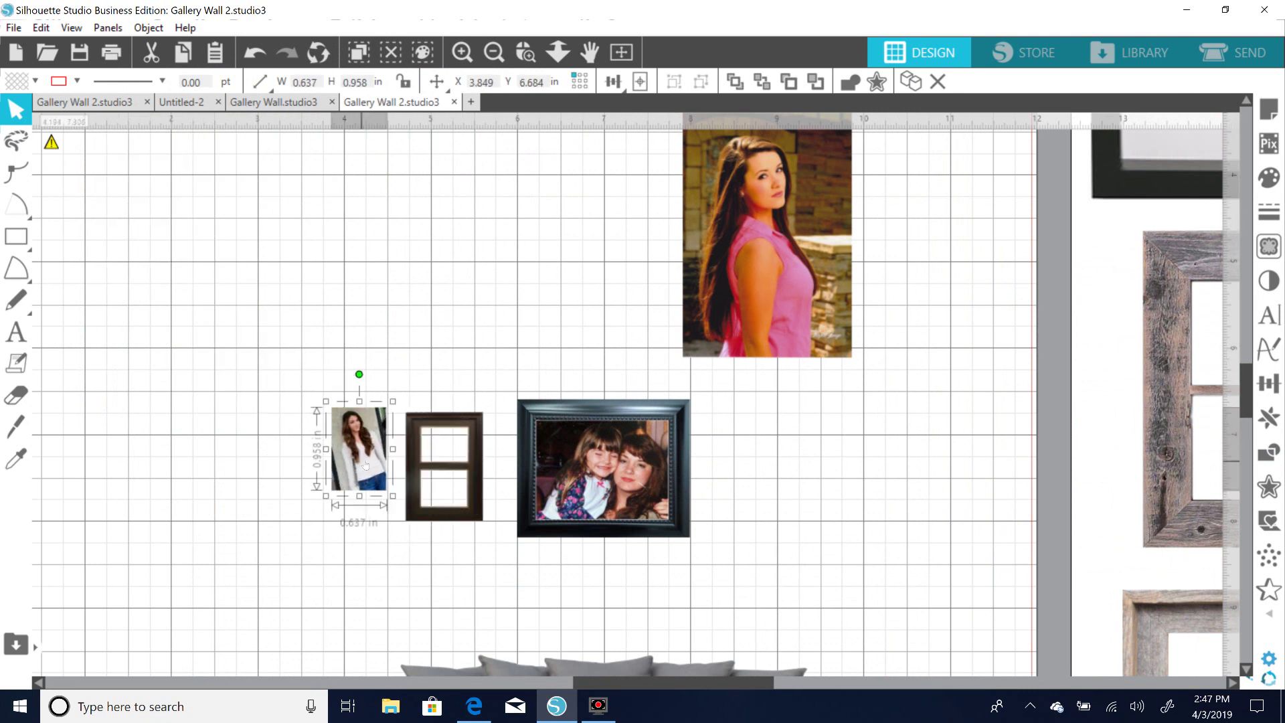
Send the white-sweater portrait to the back and place it behind the brown frame's two openings.
{"action": "right_click", "coordinate": [366, 462]}
{"action": "left_click", "coordinate": [355, 378]}
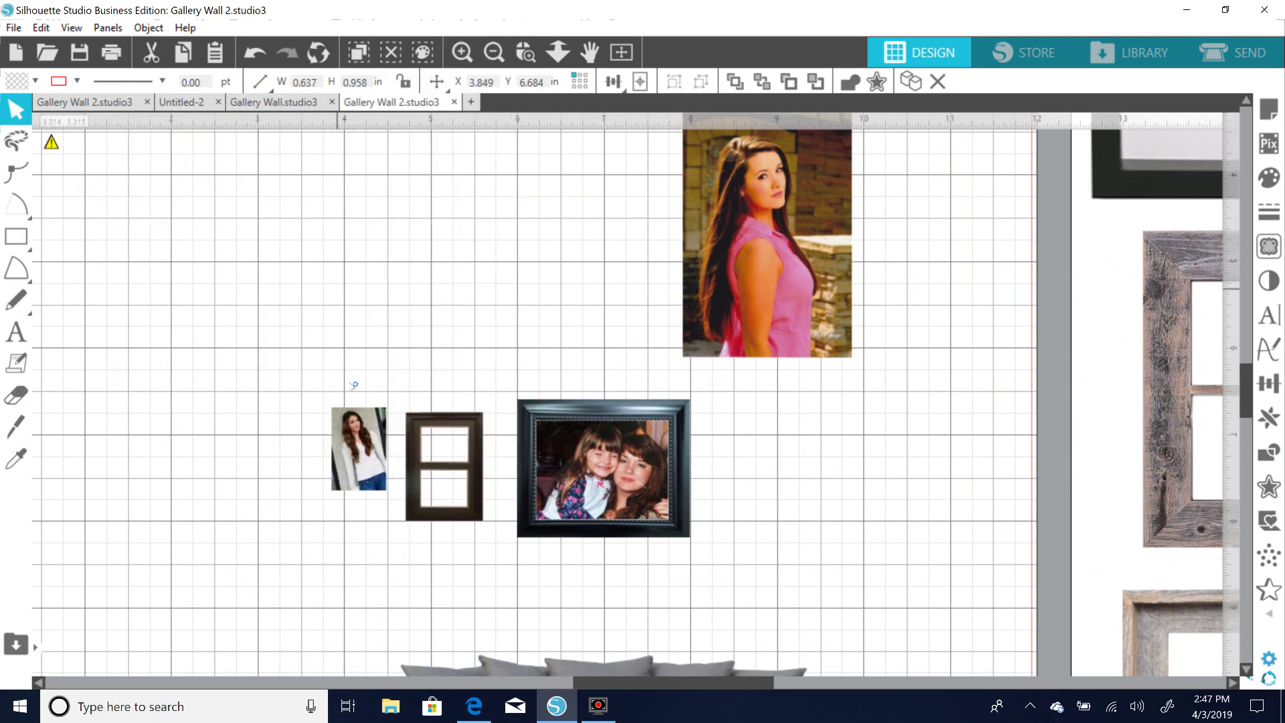
{"action": "left_click_drag", "start_coordinate": [411, 466], "coordinate": [445, 464]}
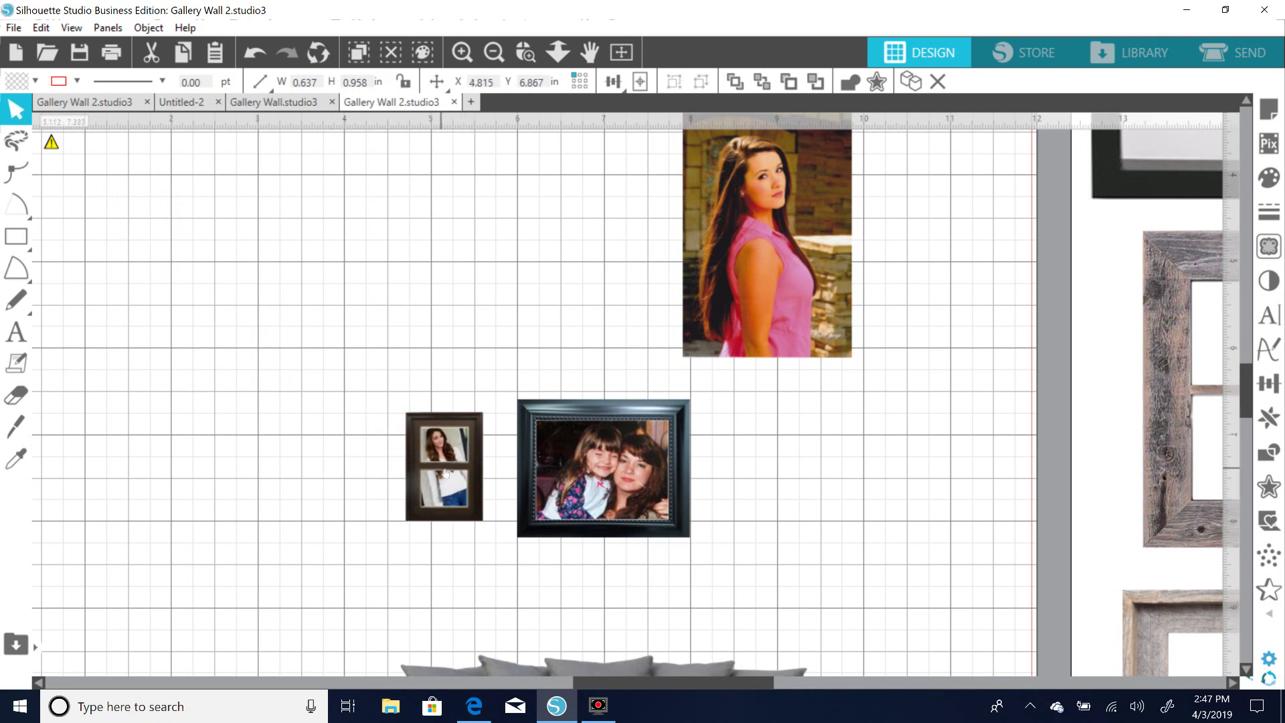
Move the framed family photo aside and shrink the white-sweater portrait to about 0.6 by 0.9 in within the upper opening.
{"action": "left_click_drag", "start_coordinate": [549, 478], "coordinate": [896, 513]}
{"action": "left_click", "coordinate": [452, 497]}
{"action": "left_click_drag", "start_coordinate": [481, 516], "coordinate": [435, 485]}
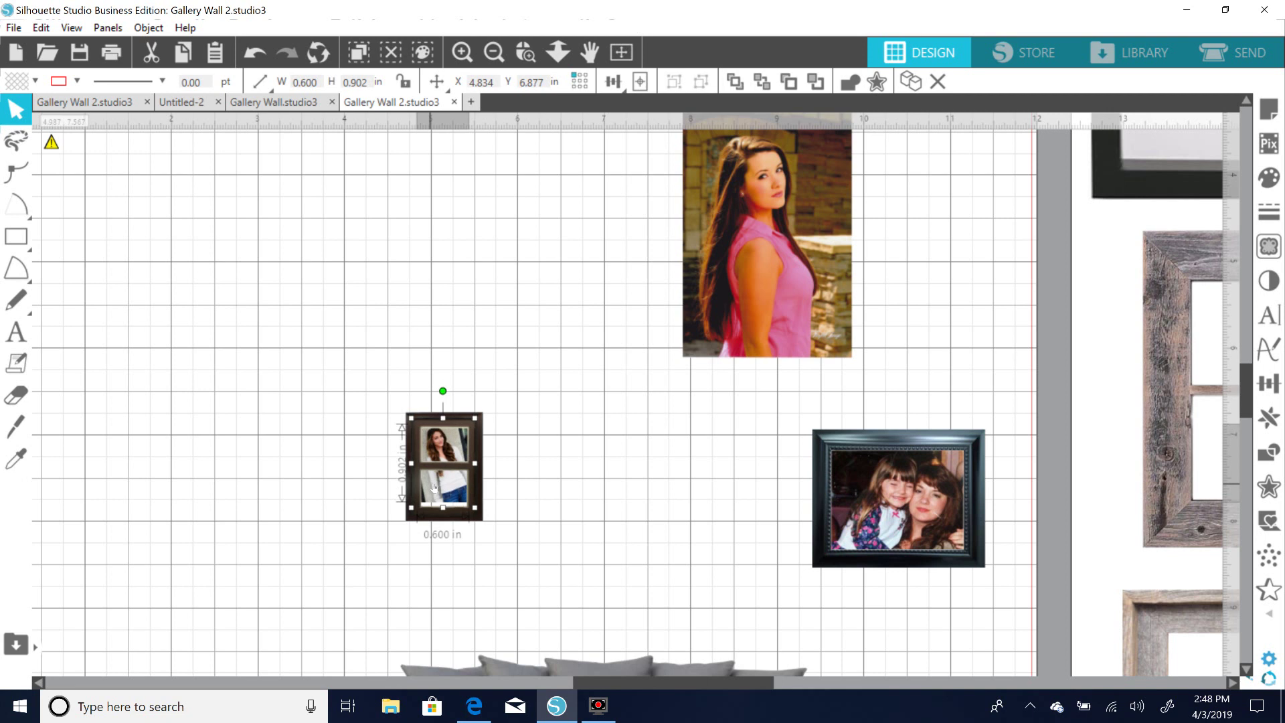
{"action": "left_click", "coordinate": [556, 479]}
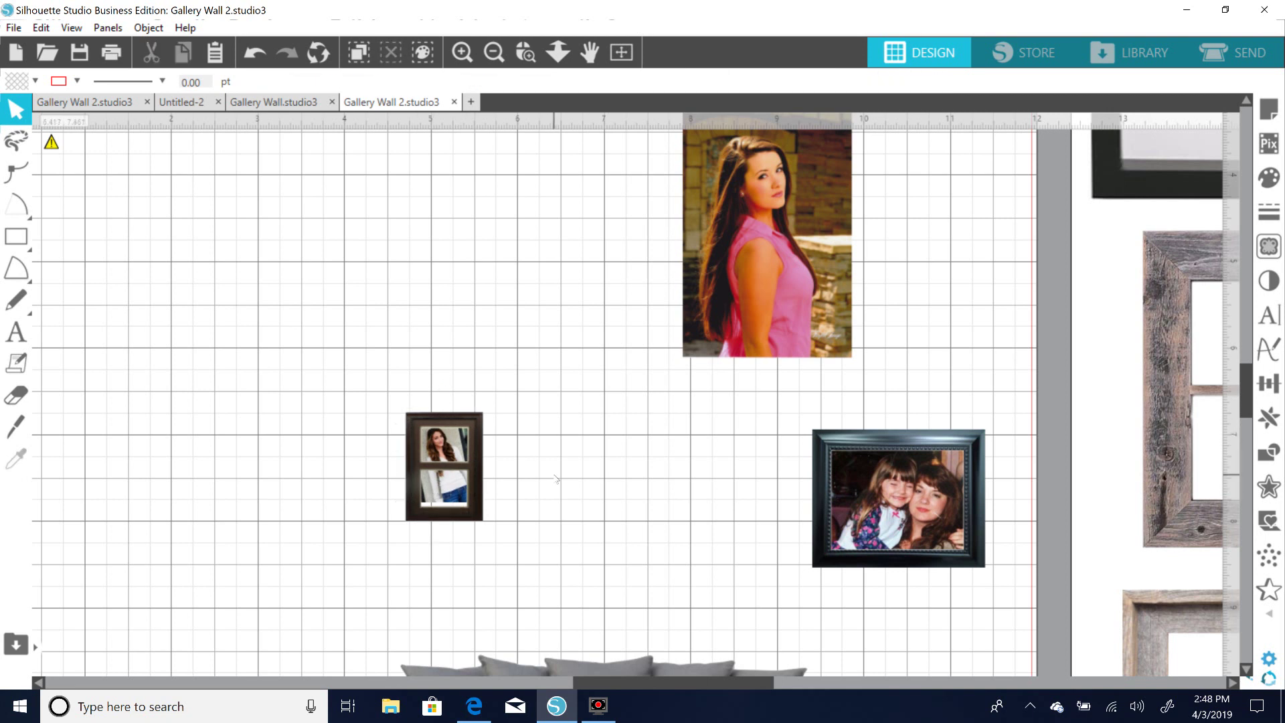
Duplicate the brown two-opening frame in place and move the copy to empty space left of the original.
{"action": "left_click", "coordinate": [418, 428]}
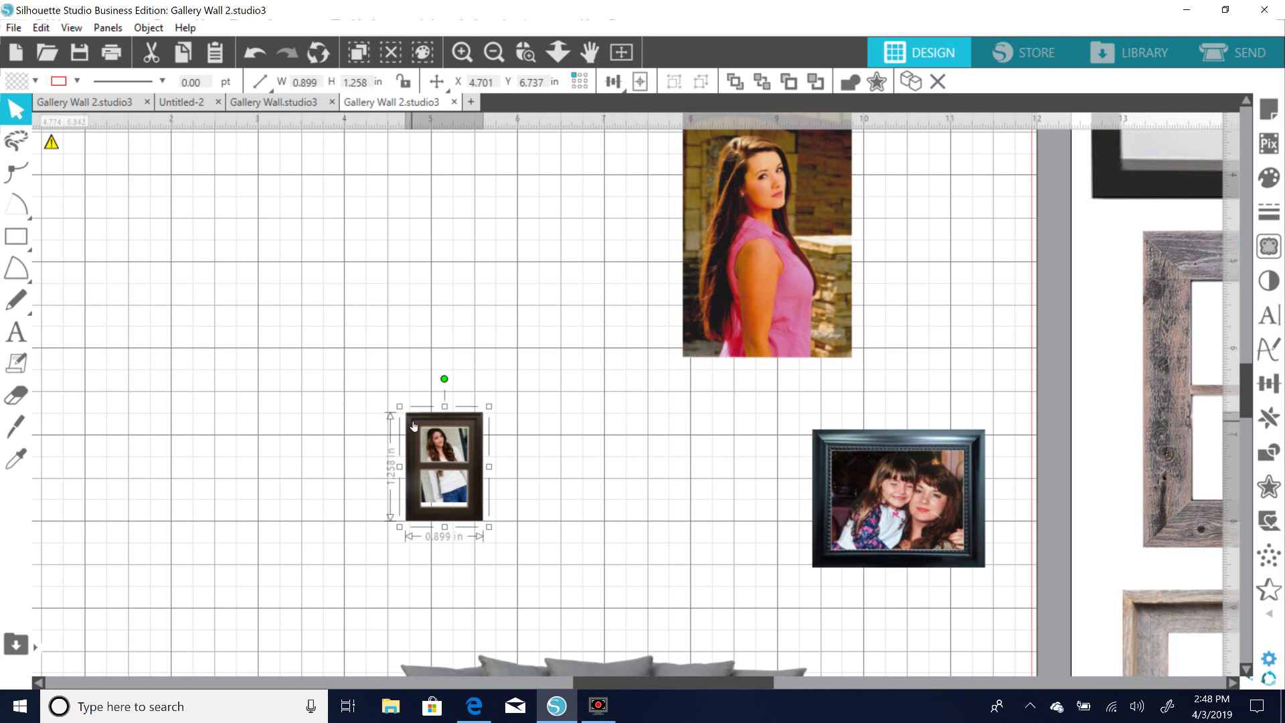
{"action": "double_click", "coordinate": [479, 517]}
{"action": "left_click_drag", "start_coordinate": [479, 516], "coordinate": [258, 488]}
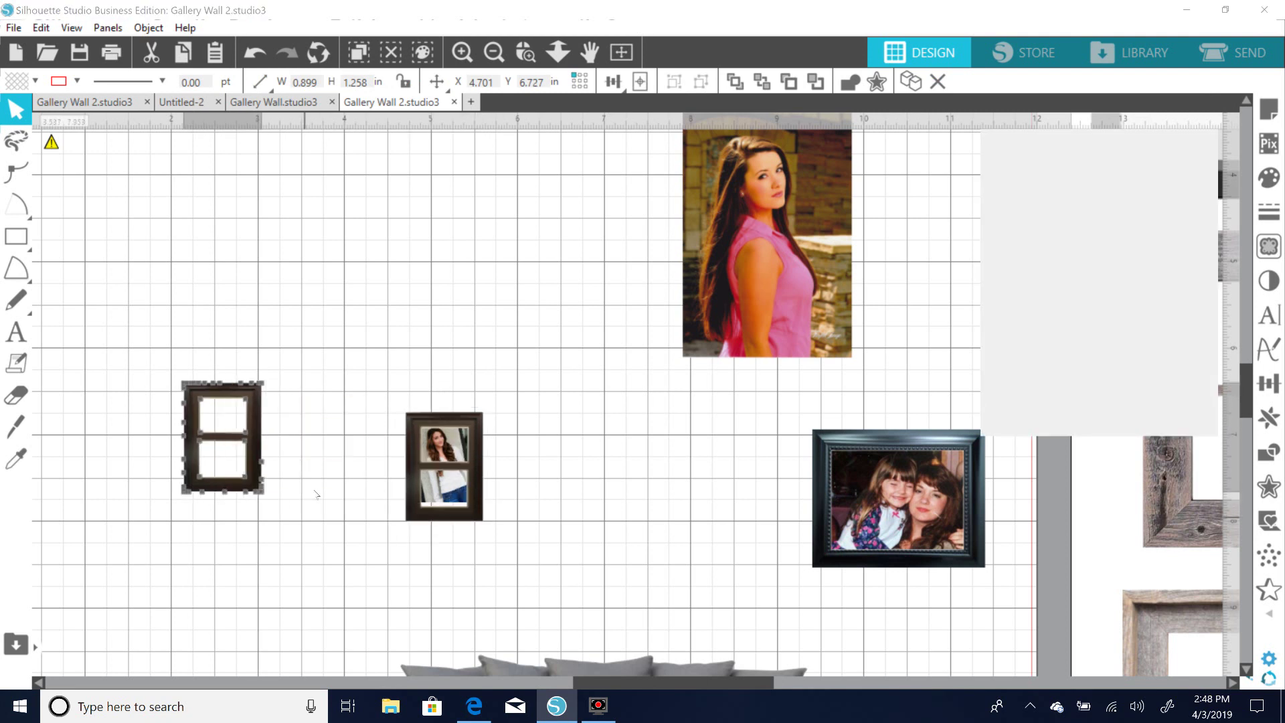
{"action": "left_click", "coordinate": [321, 508]}
Trim the white-sweater portrait to the brown frame's upper opening and move the empty frame copy back over it.
{"action": "left_click", "coordinate": [410, 420]}
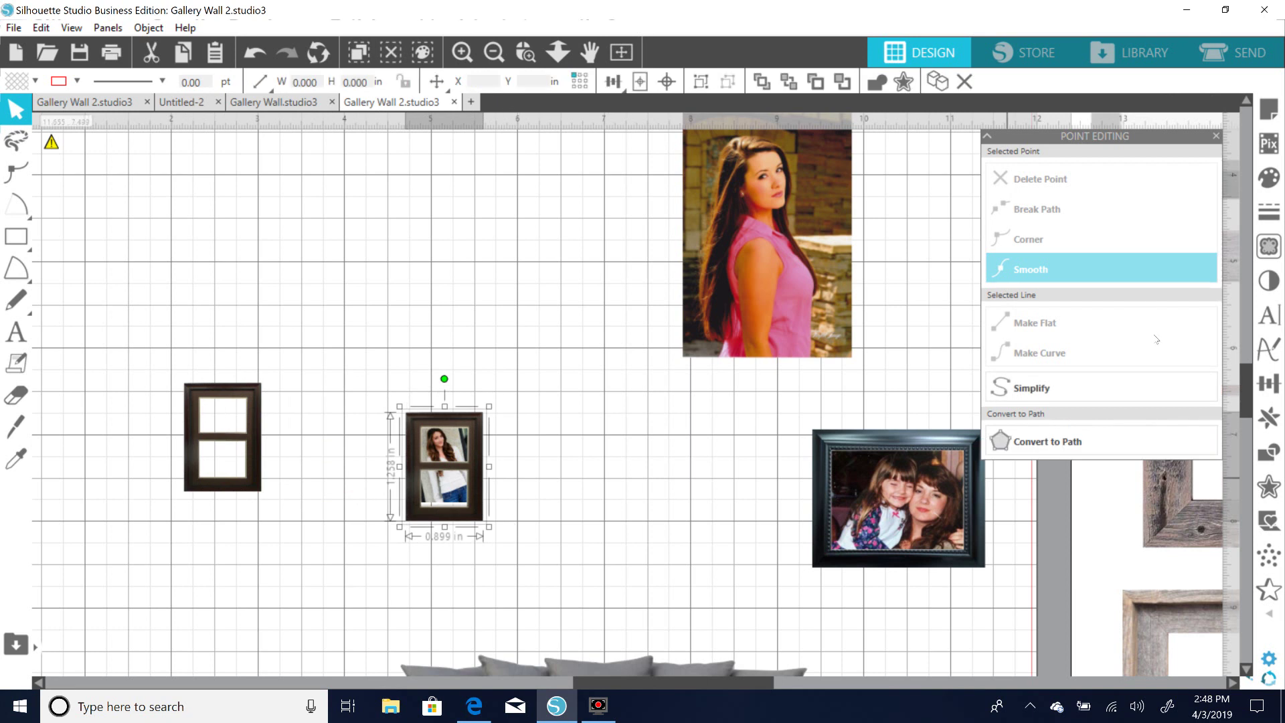
{"action": "left_click", "coordinate": [1268, 452]}
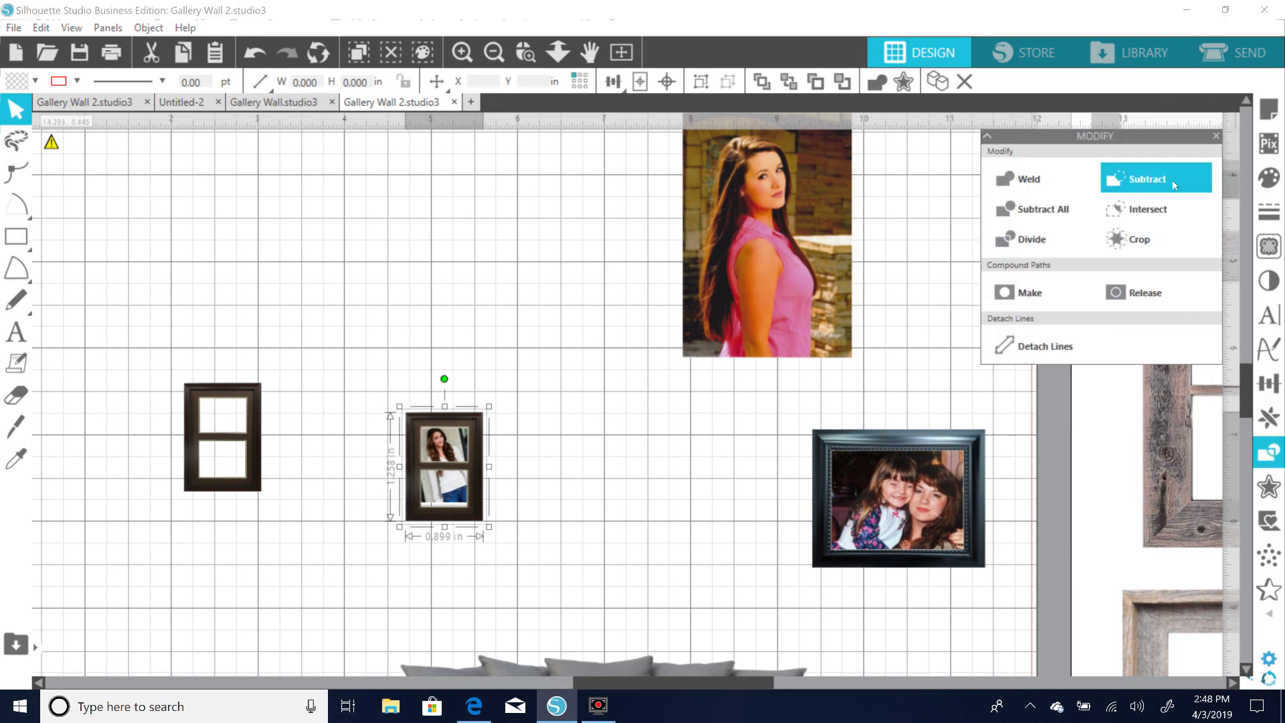
{"action": "left_click", "coordinate": [1032, 239]}
{"action": "left_click_drag", "start_coordinate": [401, 520], "coordinate": [234, 579]}
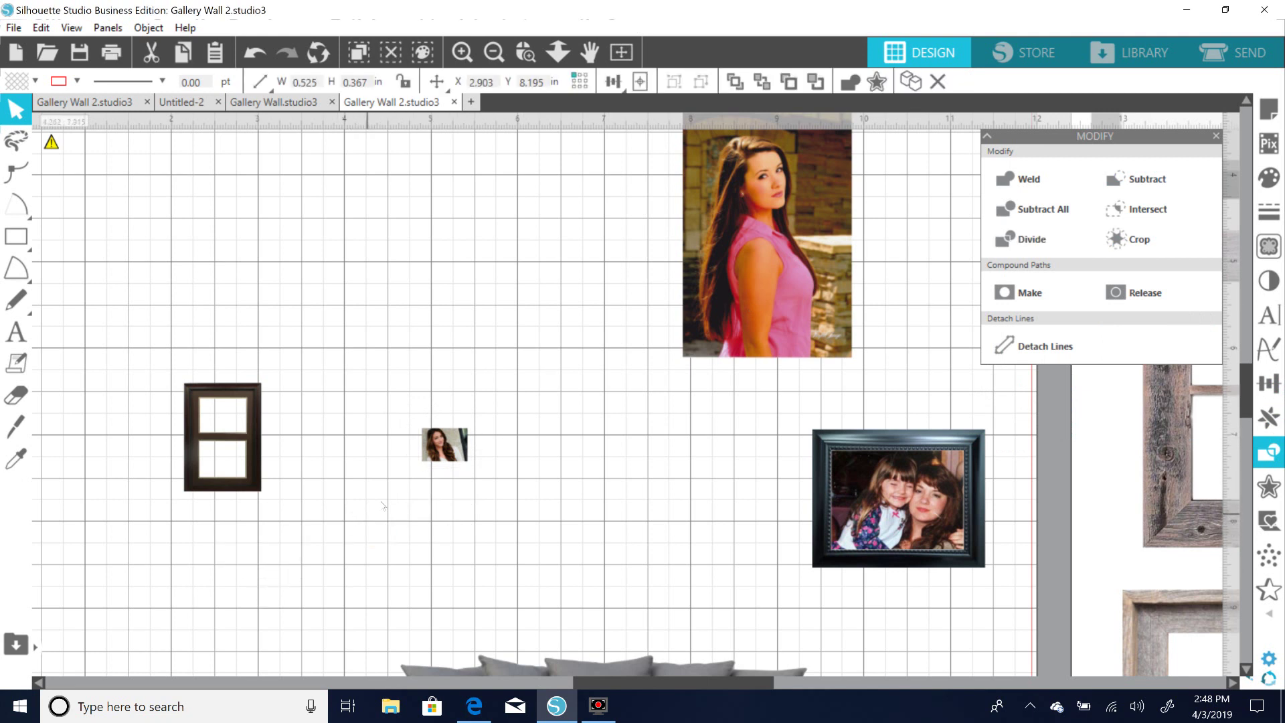
{"action": "left_click_drag", "start_coordinate": [266, 449], "coordinate": [486, 478]}
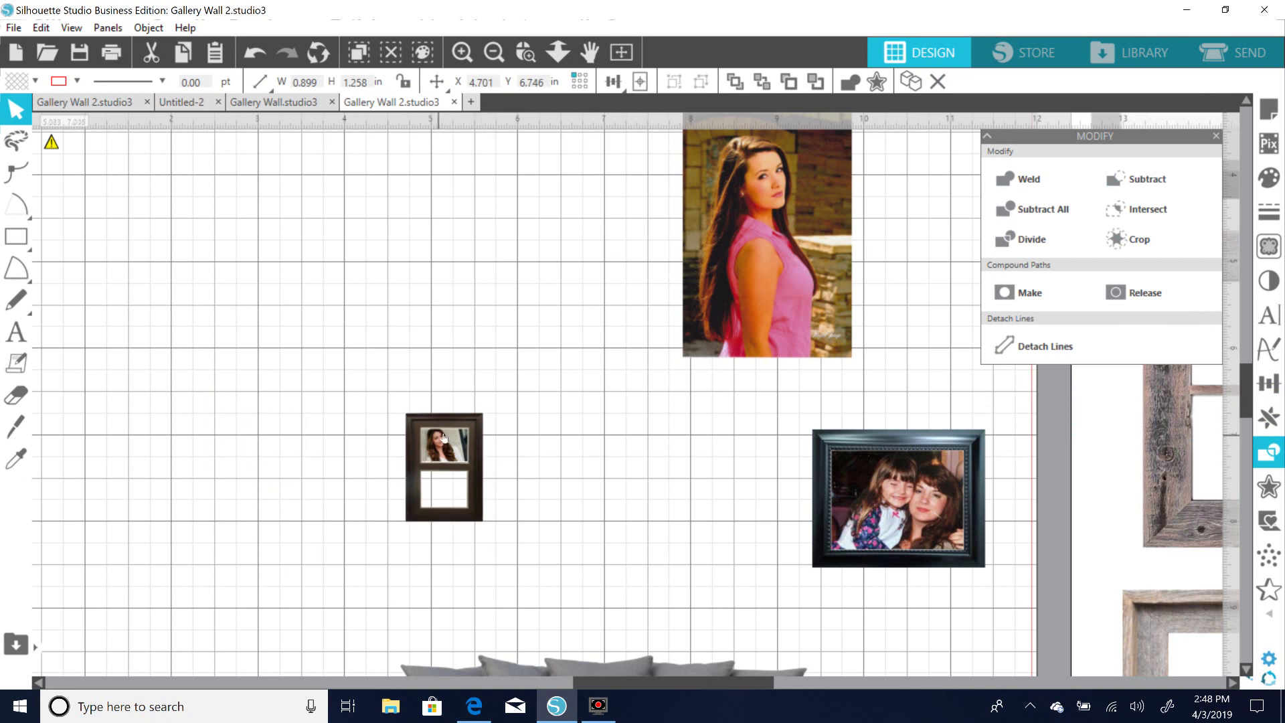
Shrink the pink-top portrait to about 0.67 by 0.98 in and position it behind the brown frame's lower opening.
{"action": "left_click_drag", "start_coordinate": [695, 308], "coordinate": [168, 419]}
{"action": "left_click", "coordinate": [334, 489]}
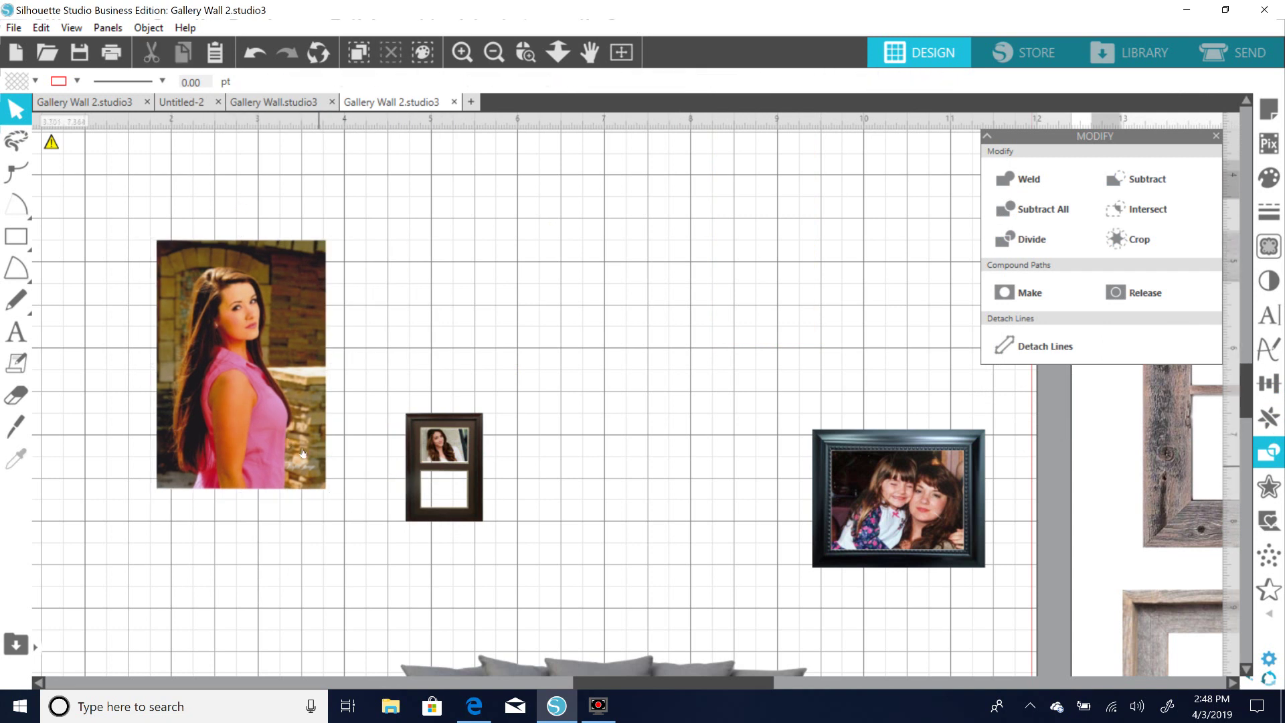
{"action": "left_click", "coordinate": [324, 484]}
{"action": "left_click_drag", "start_coordinate": [331, 495], "coordinate": [225, 336]}
{"action": "left_click_drag", "start_coordinate": [193, 289], "coordinate": [337, 447]}
{"action": "left_click_drag", "start_coordinate": [435, 535], "coordinate": [471, 546]}
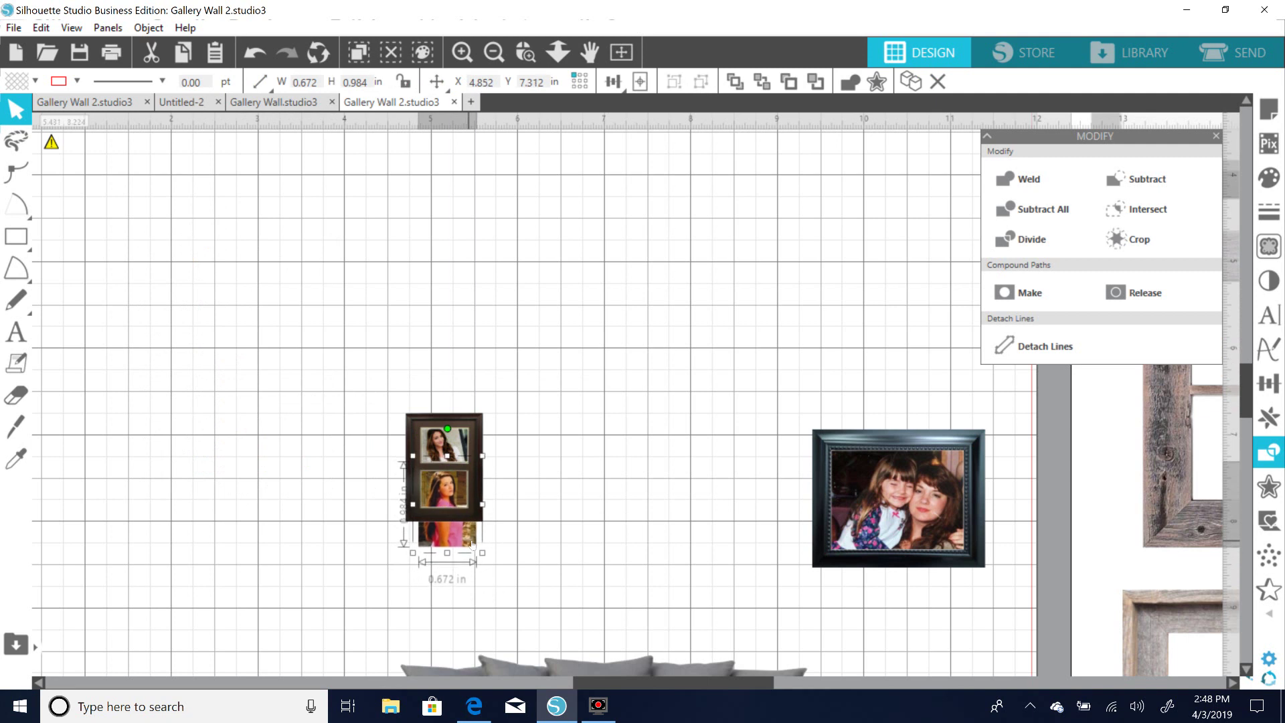
{"action": "left_click", "coordinate": [555, 502]}
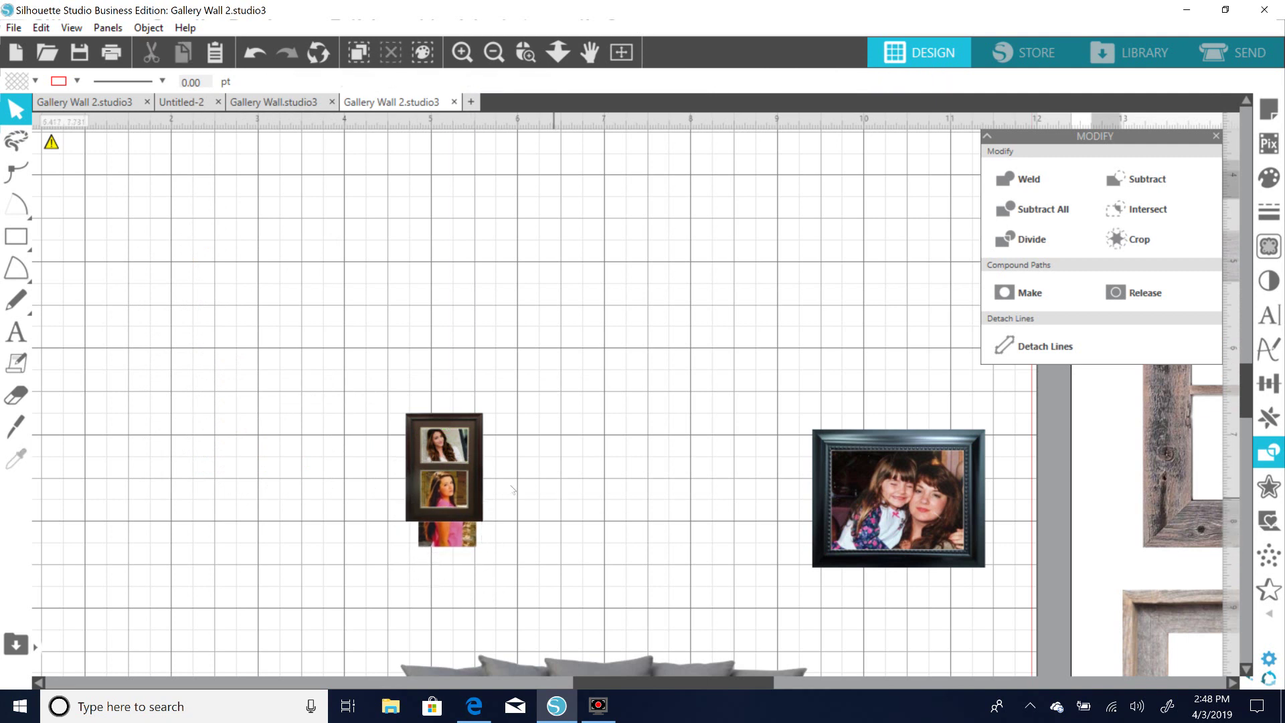
Set a copy of the brown frame aside, trim the pink-top portrait to the lower opening with Subtract All, and delete the leftover strip.
{"action": "left_click", "coordinate": [484, 458]}
{"action": "left_click_drag", "start_coordinate": [484, 460], "coordinate": [258, 447]}
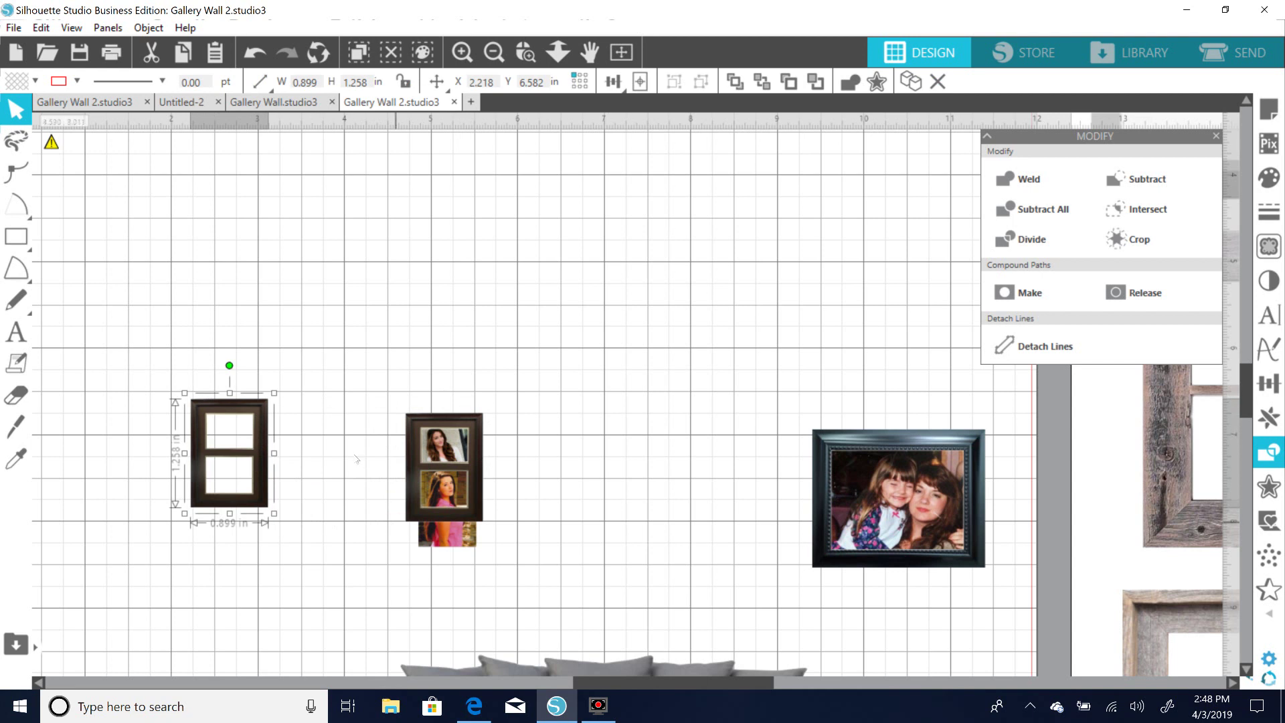
{"action": "left_click", "coordinate": [413, 513]}
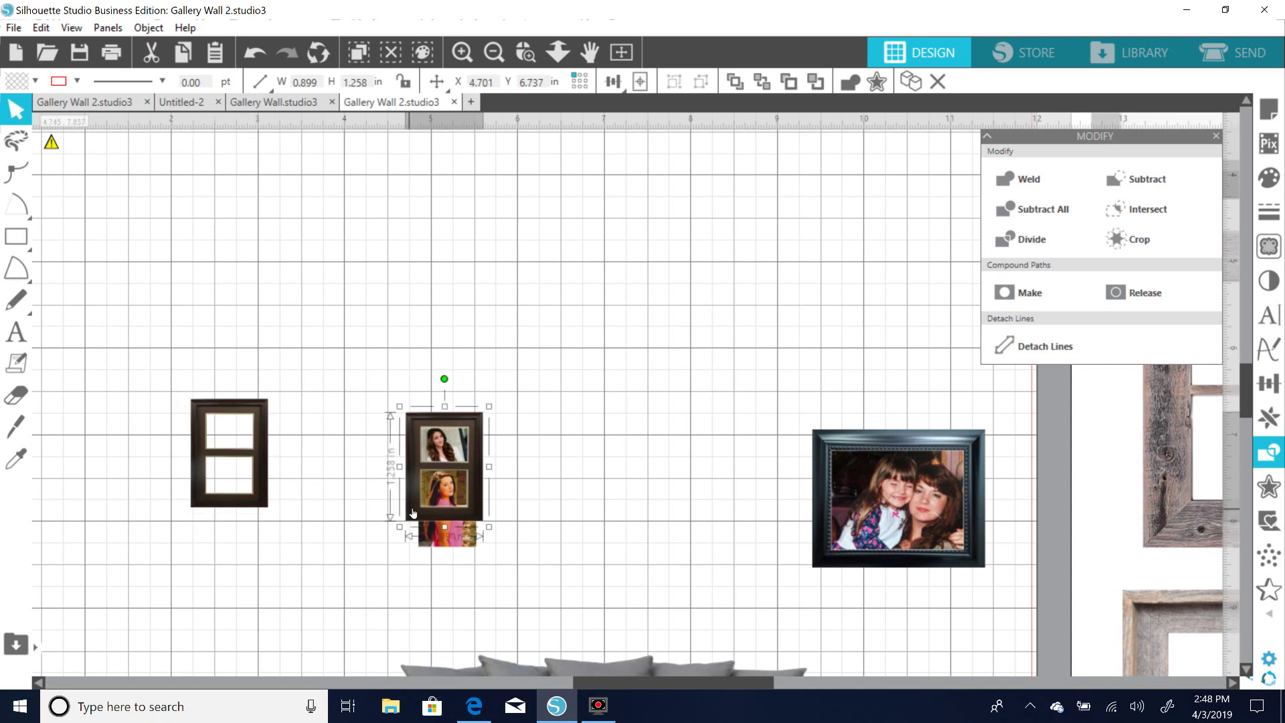
{"action": "left_click", "coordinate": [443, 538], "text": "shift"}
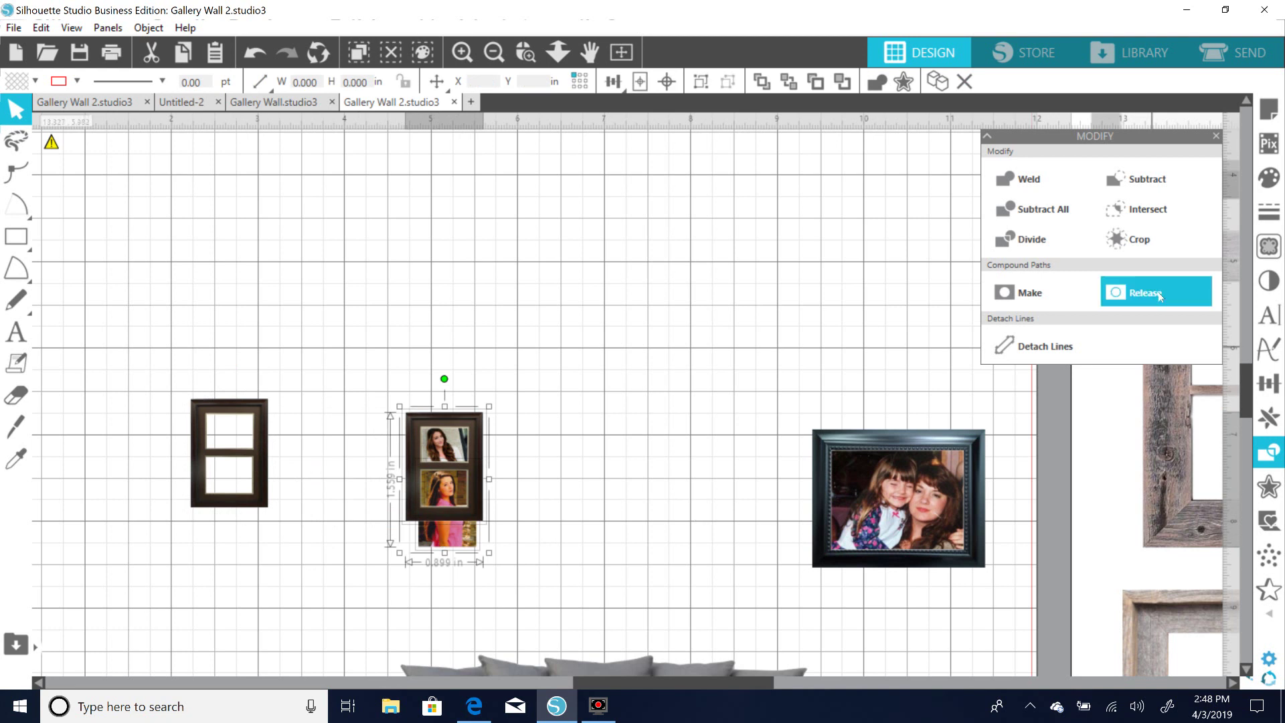
{"action": "left_click", "coordinate": [1043, 209]}
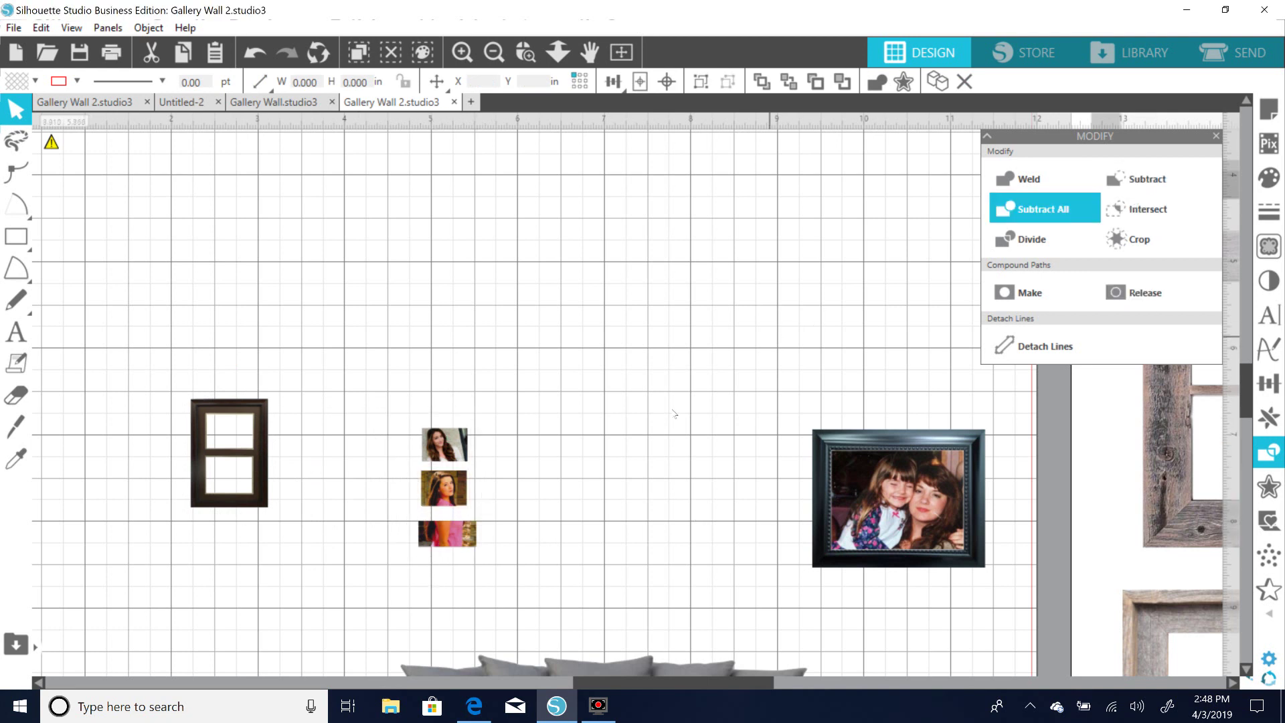
{"action": "left_click", "coordinate": [432, 542]}
{"action": "key", "text": "Delete"}
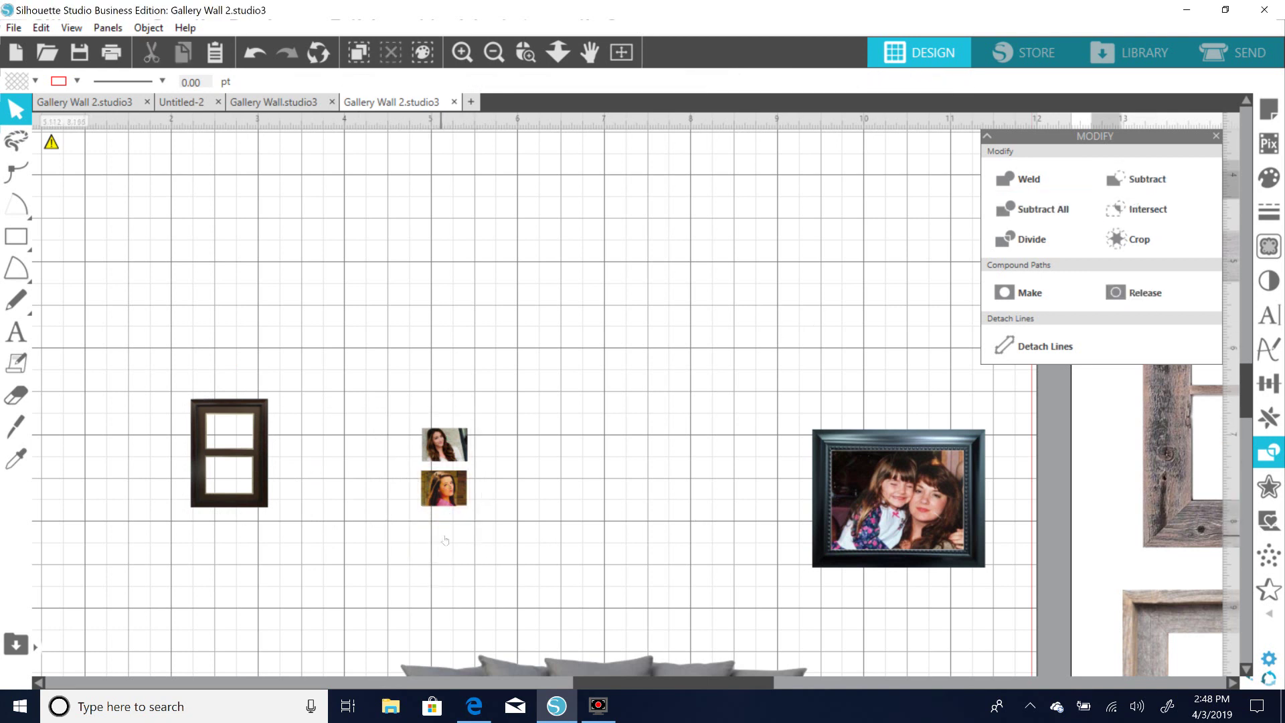
Move the empty brown frame back over the two trimmed portraits.
{"action": "left_click_drag", "start_coordinate": [260, 498], "coordinate": [471, 511]}
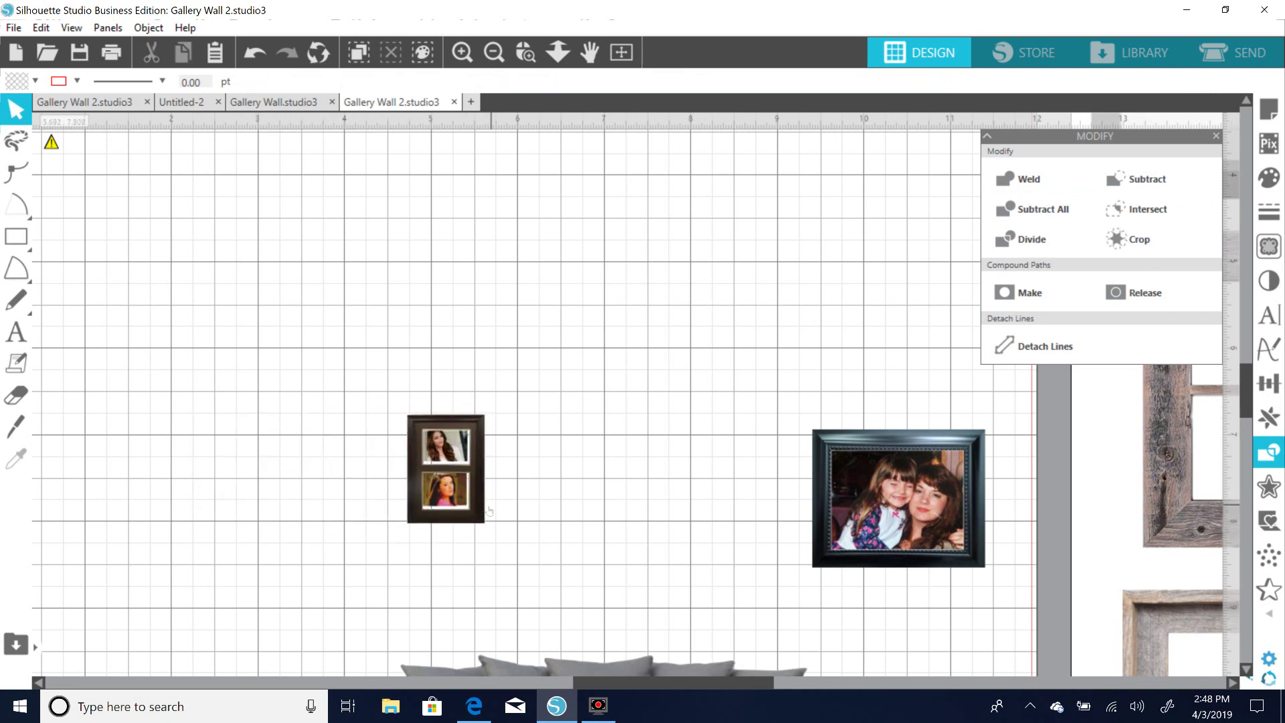
{"action": "key", "text": "Left"}
{"action": "key", "text": "Left"}
{"action": "key", "text": "Left"}
{"action": "key", "text": "Left"}
{"action": "key", "text": "Left"}
{"action": "key", "text": "Left"}
{"action": "key", "text": "Left"}
{"action": "key", "text": "Left"}
{"action": "key", "text": "Left"}
{"action": "key", "text": "Left"}
{"action": "key", "text": "Left"}
{"action": "key", "text": "Left"}
{"action": "key", "text": "Left"}
{"action": "key", "text": "Left"}
{"action": "key", "text": "Left"}
{"action": "left_click", "coordinate": [479, 521]}
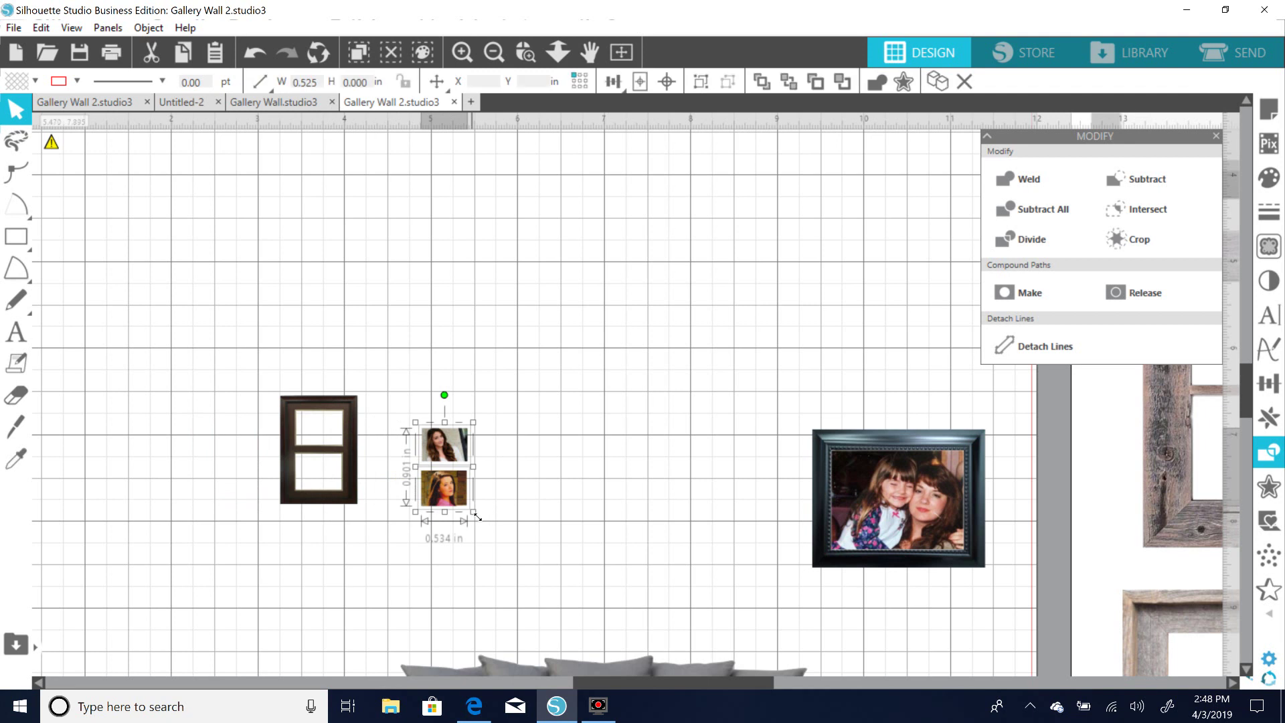
{"action": "key", "text": "ctrl+z"}
{"action": "key", "text": "ctrl+z"}
{"action": "key", "text": "ctrl+z"}
{"action": "key", "text": "ctrl+z"}
{"action": "key", "text": "ctrl+z"}
{"action": "key", "text": "ctrl+z"}
{"action": "key", "text": "ctrl+z"}
{"action": "key", "text": "ctrl+z"}
{"action": "key", "text": "ctrl+z"}
{"action": "key", "text": "ctrl+z"}
{"action": "key", "text": "ctrl+z"}
{"action": "key", "text": "ctrl+z"}
{"action": "key", "text": "ctrl+z"}
{"action": "key", "text": "ctrl+z"}
{"action": "key", "text": "ctrl+z"}
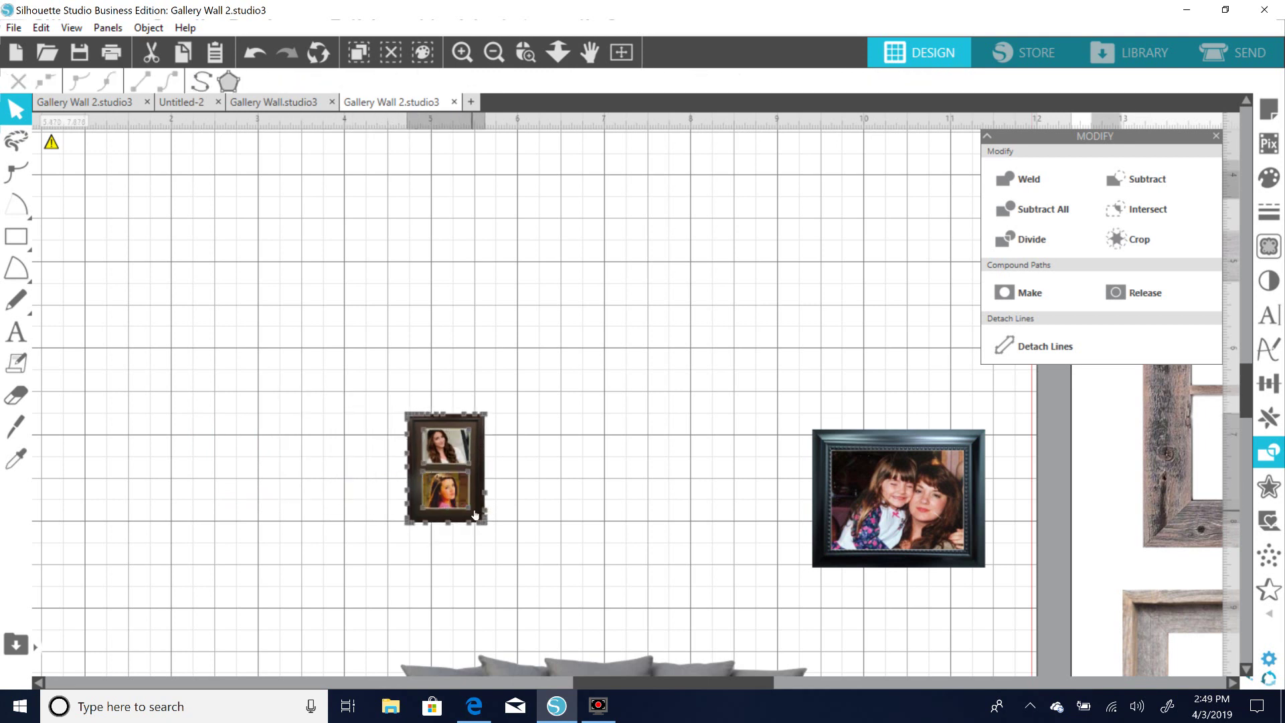
Nudge the brown frame to line up with the two portraits and group the frame with both photos.
{"action": "left_click", "coordinate": [348, 476]}
{"action": "left_click", "coordinate": [413, 484]}
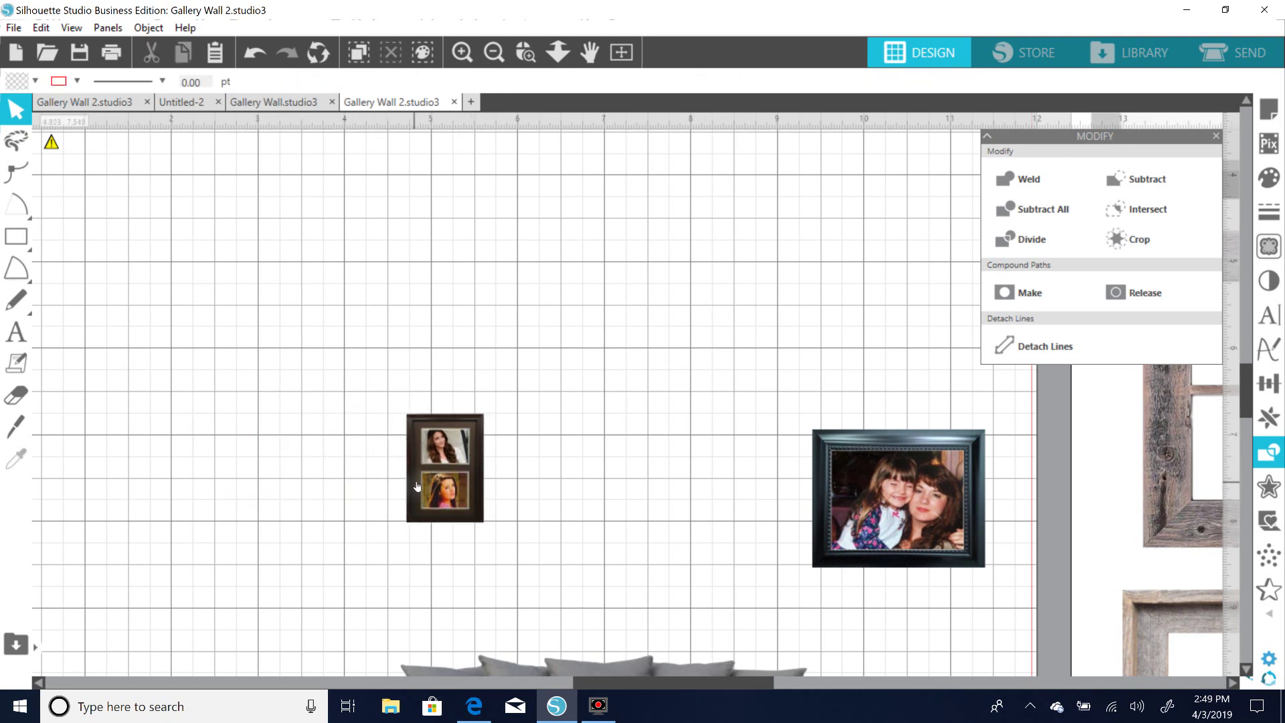
{"action": "left_click", "coordinate": [418, 486]}
{"action": "left_click_drag", "start_coordinate": [418, 487], "coordinate": [419, 487]}
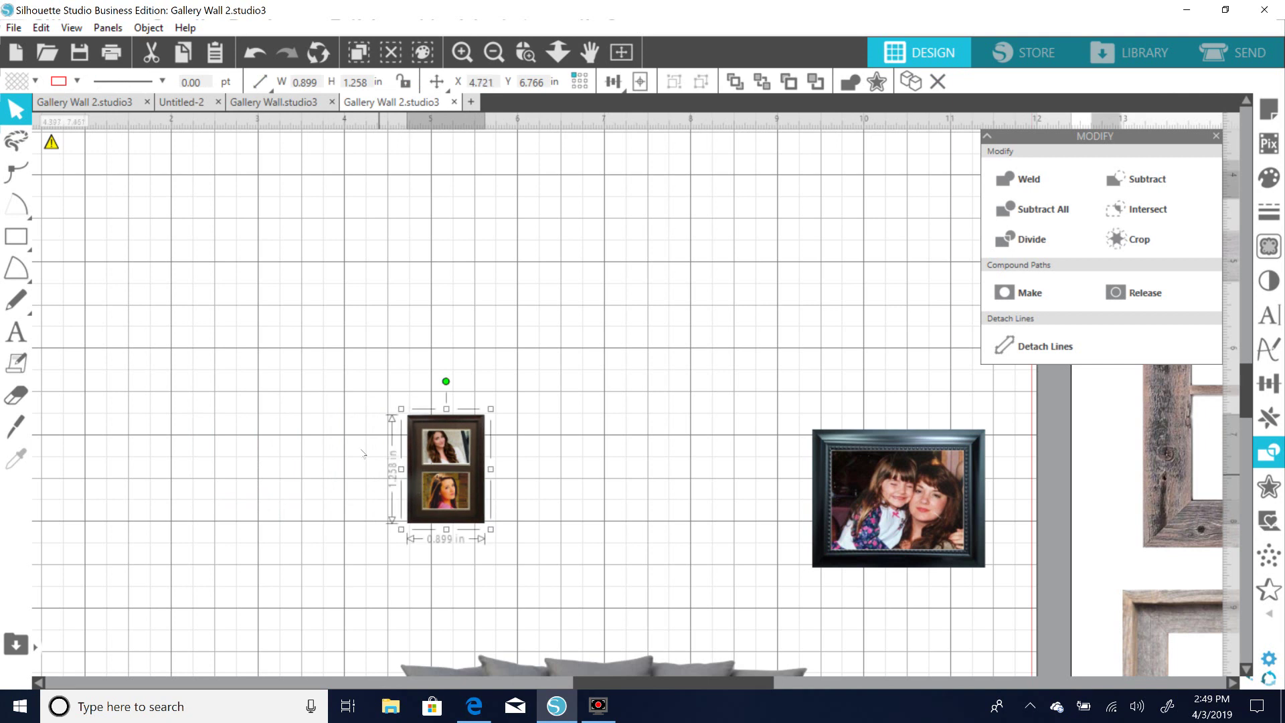
{"action": "right_click", "coordinate": [369, 434]}
{"action": "left_click", "coordinate": [346, 401]}
{"action": "left_click", "coordinate": [441, 468]}
{"action": "right_click", "coordinate": [455, 479]}
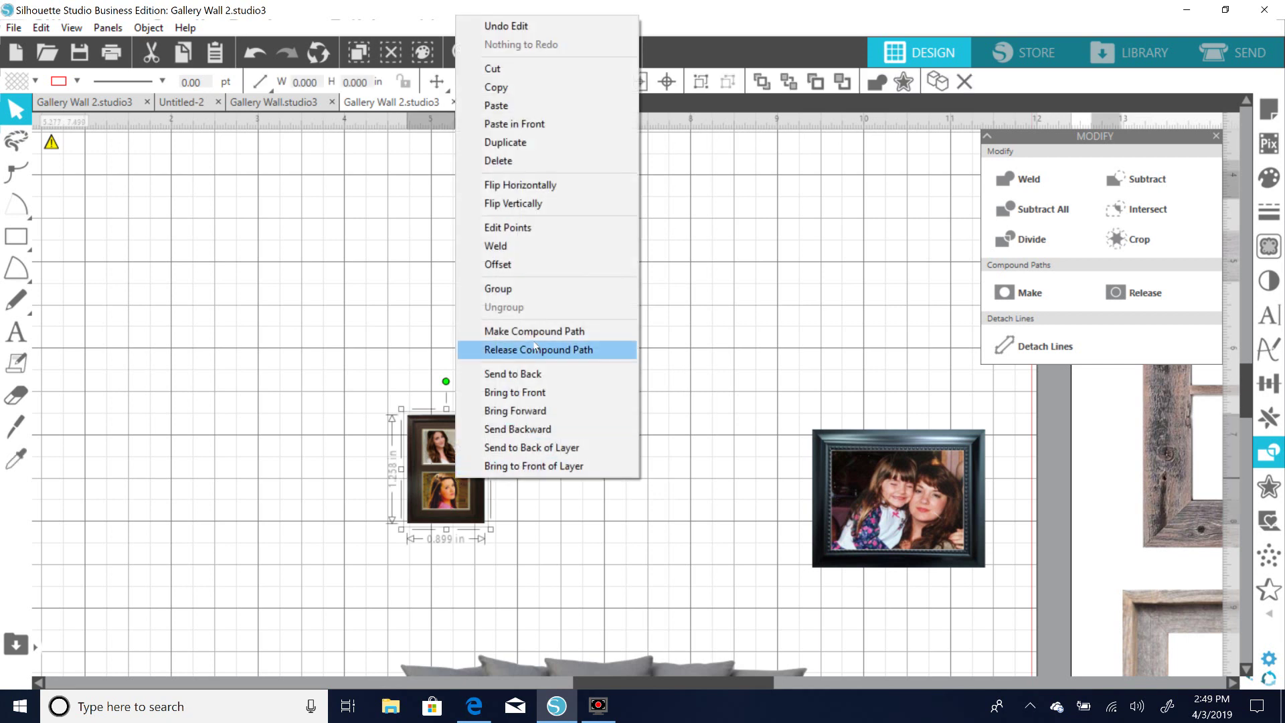
{"action": "left_click", "coordinate": [528, 282]}
Move the grouped brown frame with its portraits to the open wall space well left of the black frame.
{"action": "left_click_drag", "start_coordinate": [479, 490], "coordinate": [772, 555]}
{"action": "left_click", "coordinate": [666, 567]}
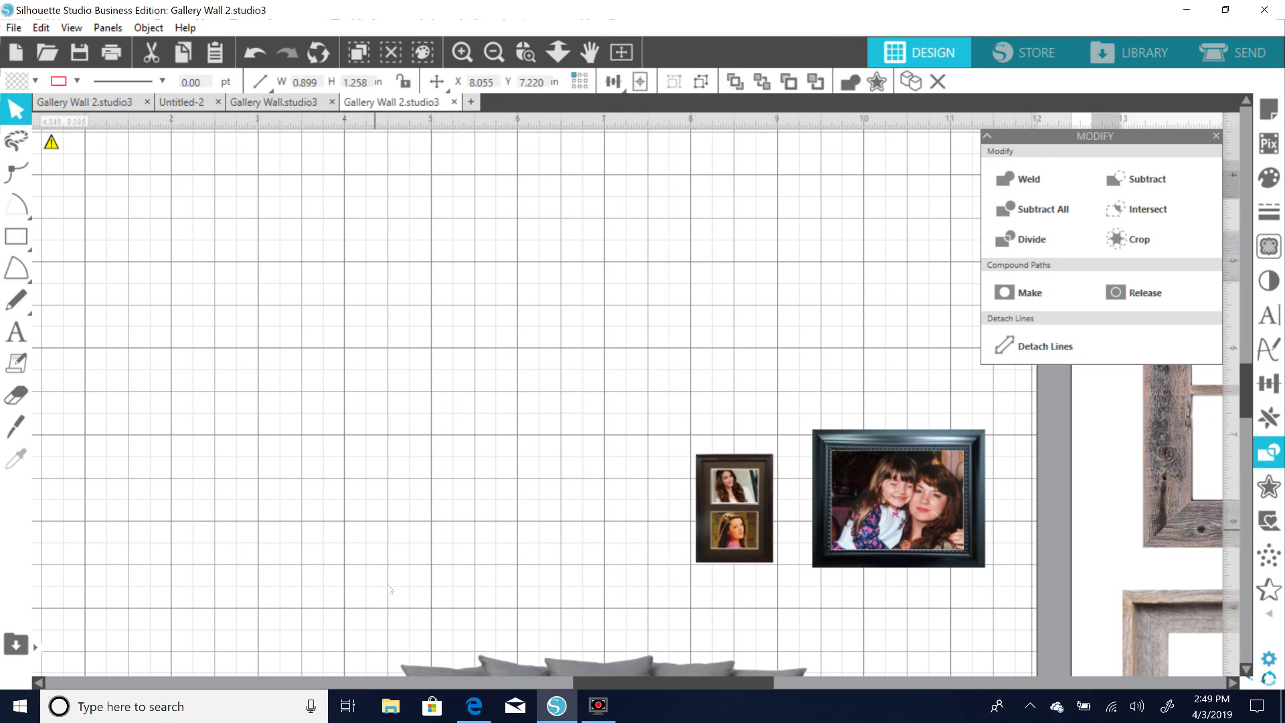
{"action": "left_click", "coordinate": [492, 659]}
{"action": "left_click_drag", "start_coordinate": [595, 680], "coordinate": [648, 689]}
{"action": "left_click_drag", "start_coordinate": [579, 572], "coordinate": [205, 548]}
{"action": "left_click", "coordinate": [549, 597]}
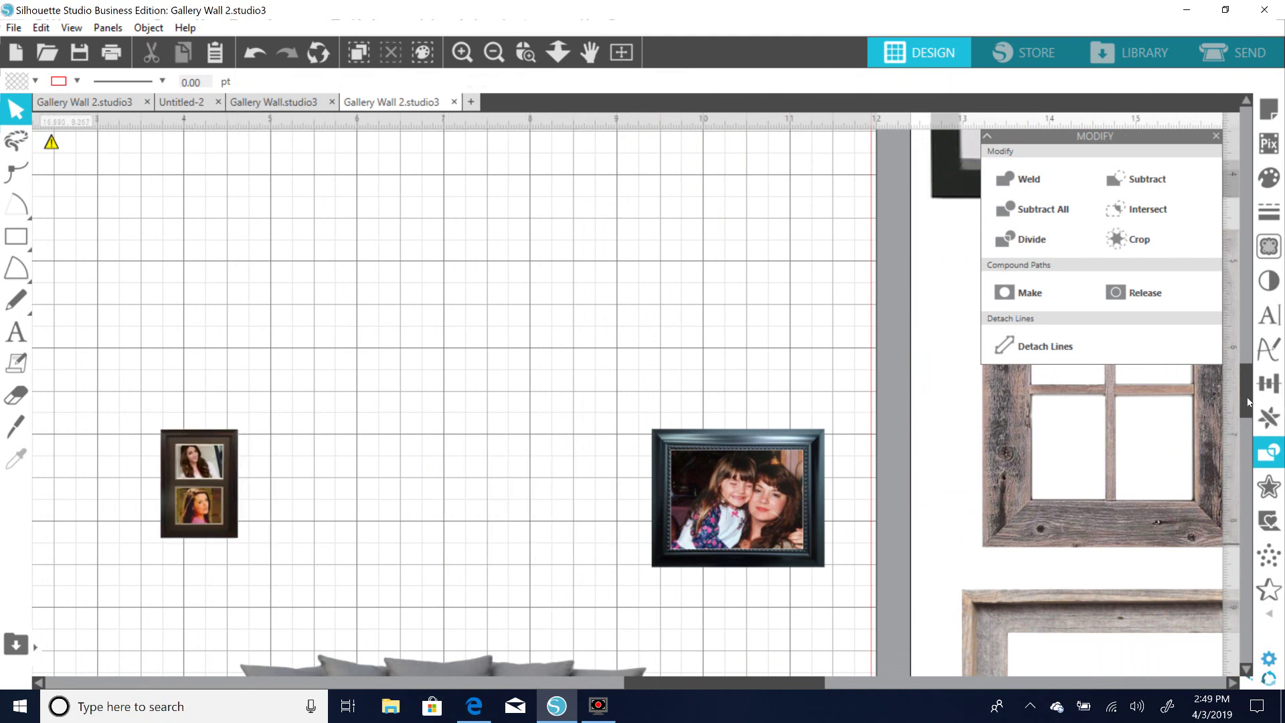
Move the black framed mother-and-daughter photo left so it hangs centered above the sofa.
{"action": "scroll", "coordinate": [870, 415], "scroll_direction": "down", "scroll_amount": 3}
{"action": "left_click_drag", "start_coordinate": [789, 410], "coordinate": [519, 465]}
{"action": "left_click_drag", "start_coordinate": [544, 379], "coordinate": [525, 335]}
{"action": "left_click", "coordinate": [614, 324]}
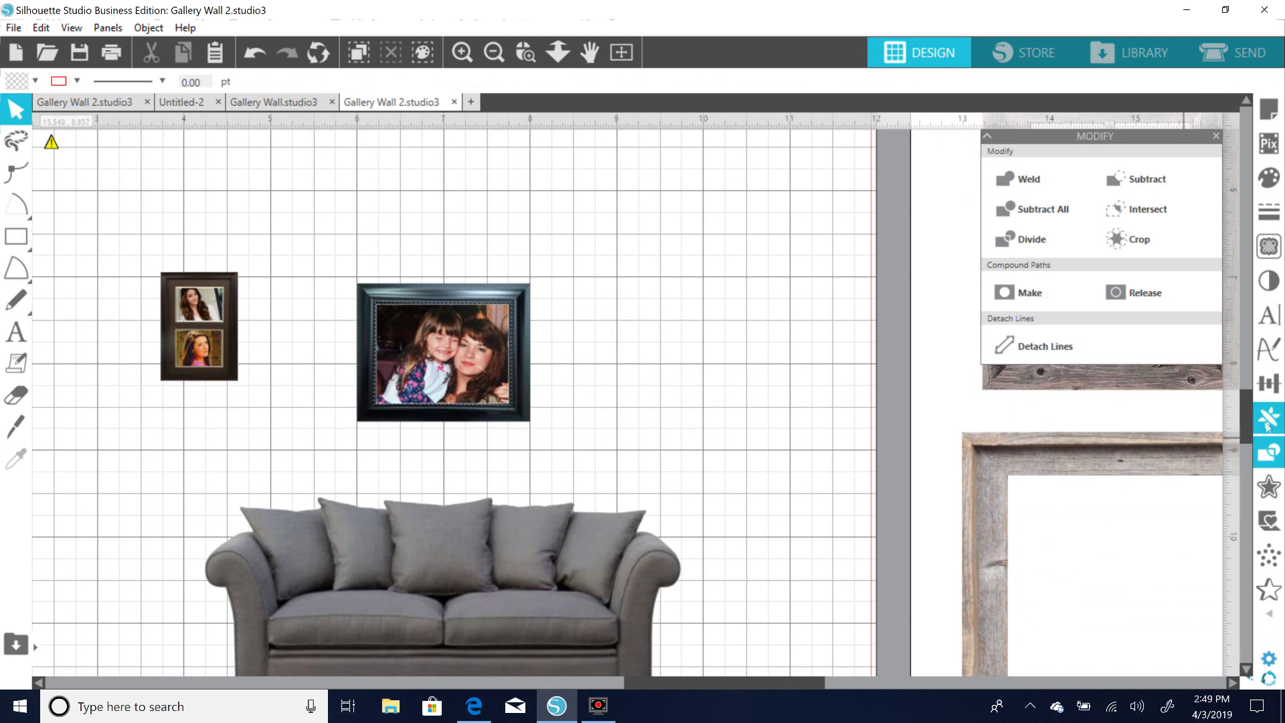
Move the grouped brown frame closer to the left side of the black frame, at about X 4.547, Y 7.084 in.
{"action": "scroll", "coordinate": [631, 369], "scroll_direction": "up", "scroll_amount": 2}
{"action": "scroll", "coordinate": [631, 369], "scroll_direction": "down", "scroll_amount": 2}
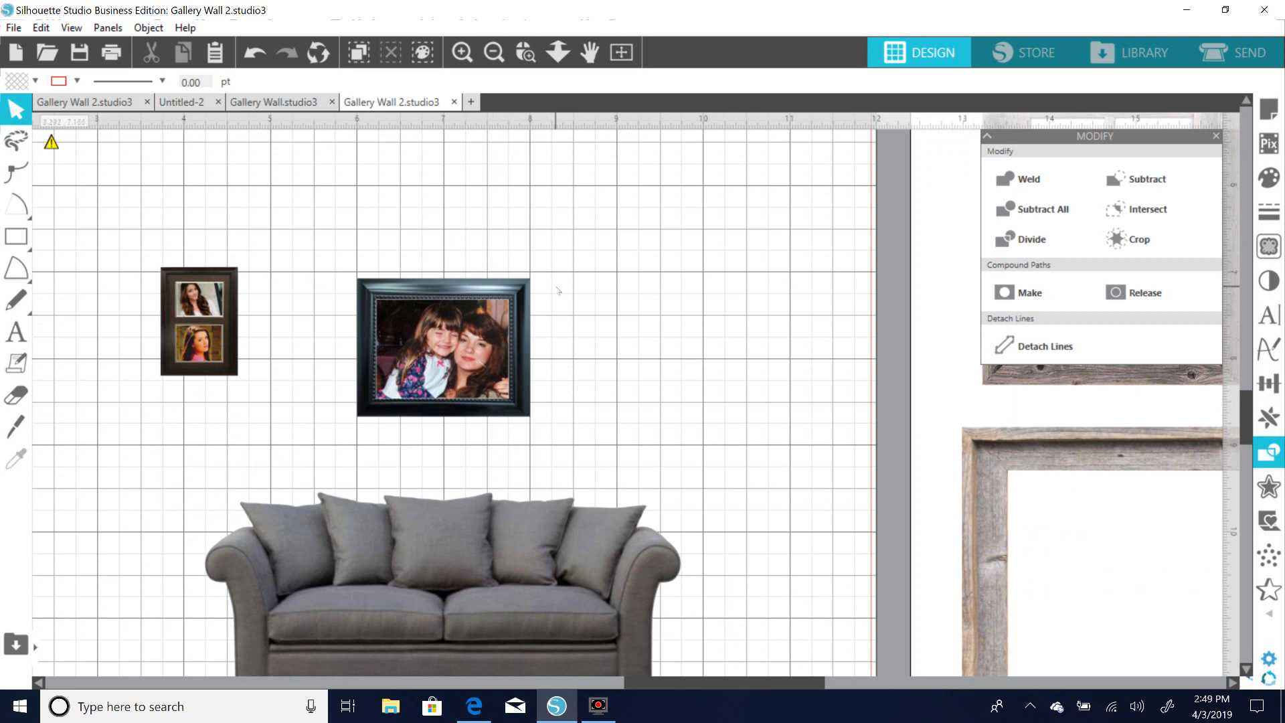
{"action": "left_click_drag", "start_coordinate": [240, 330], "coordinate": [295, 343]}
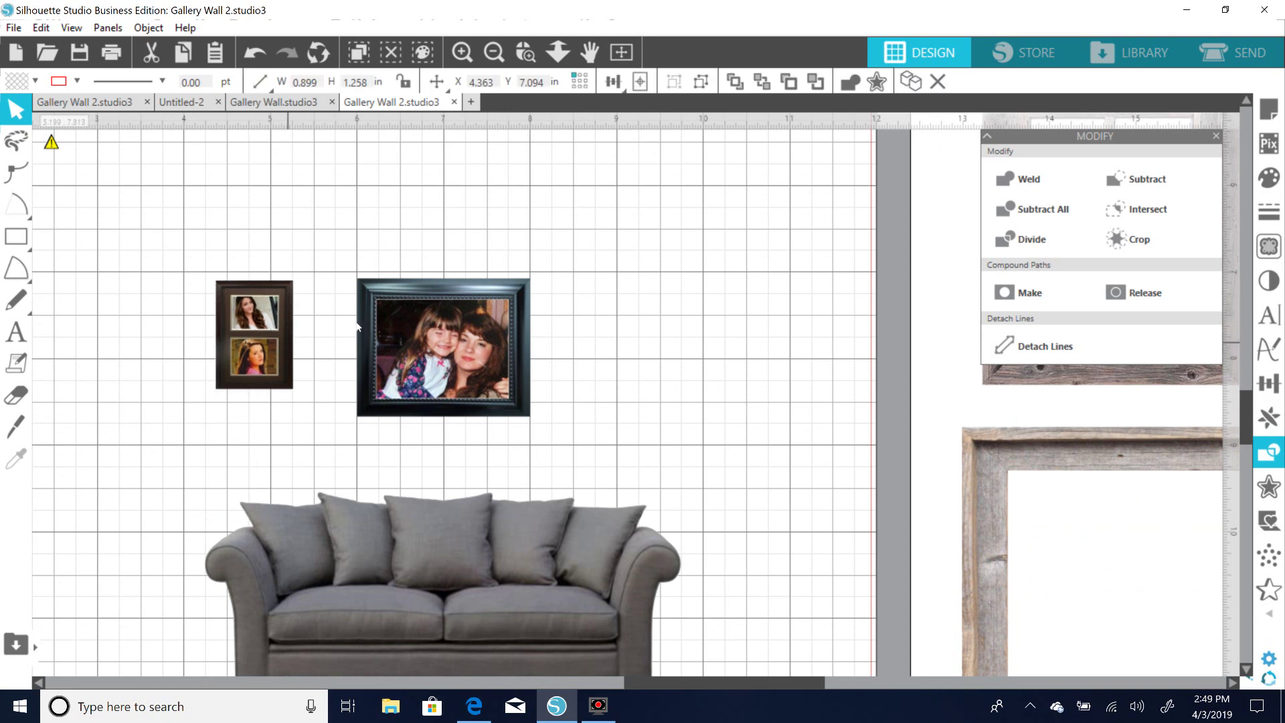
{"action": "left_click", "coordinate": [449, 245]}
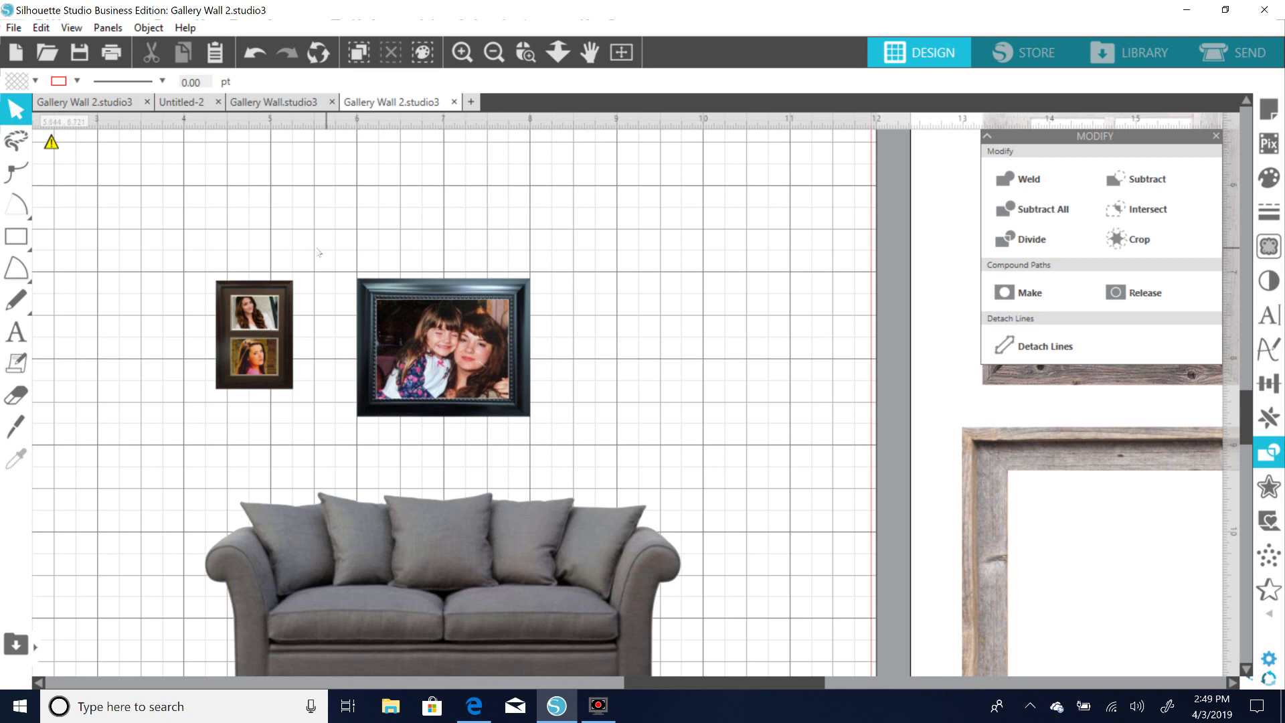
{"action": "left_click_drag", "start_coordinate": [271, 293], "coordinate": [287, 290]}
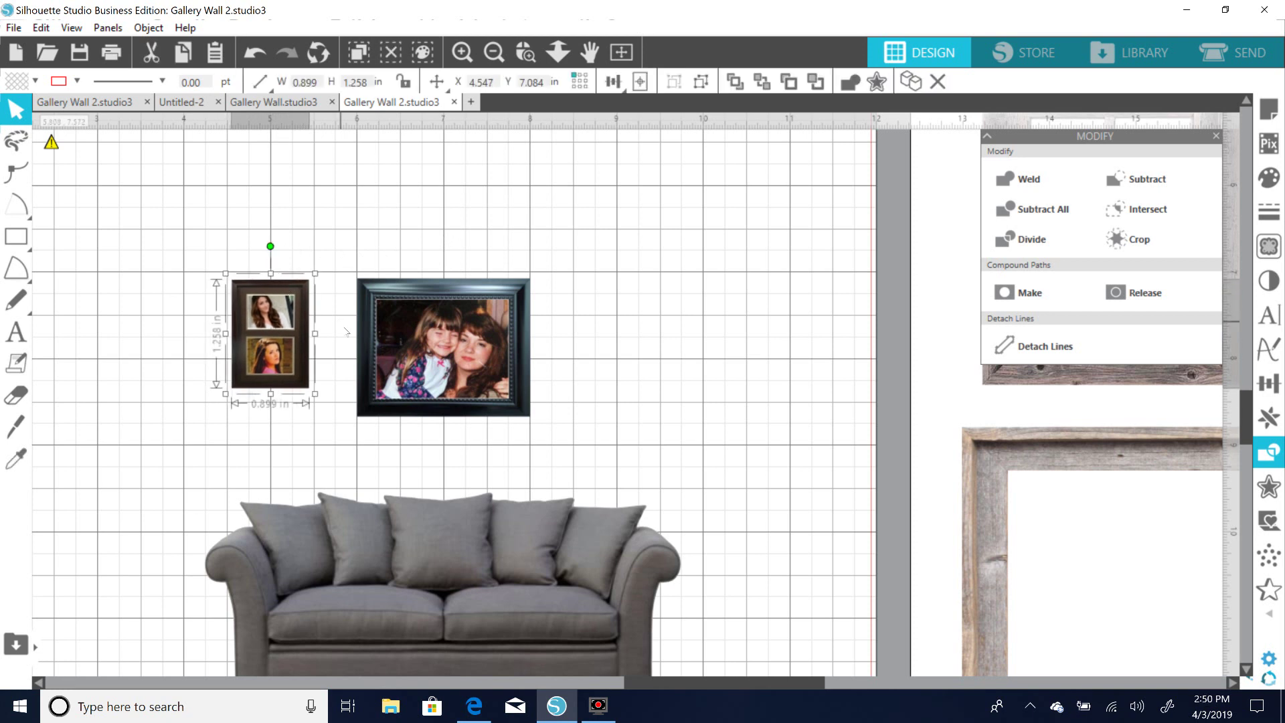
{"action": "left_click", "coordinate": [339, 230]}
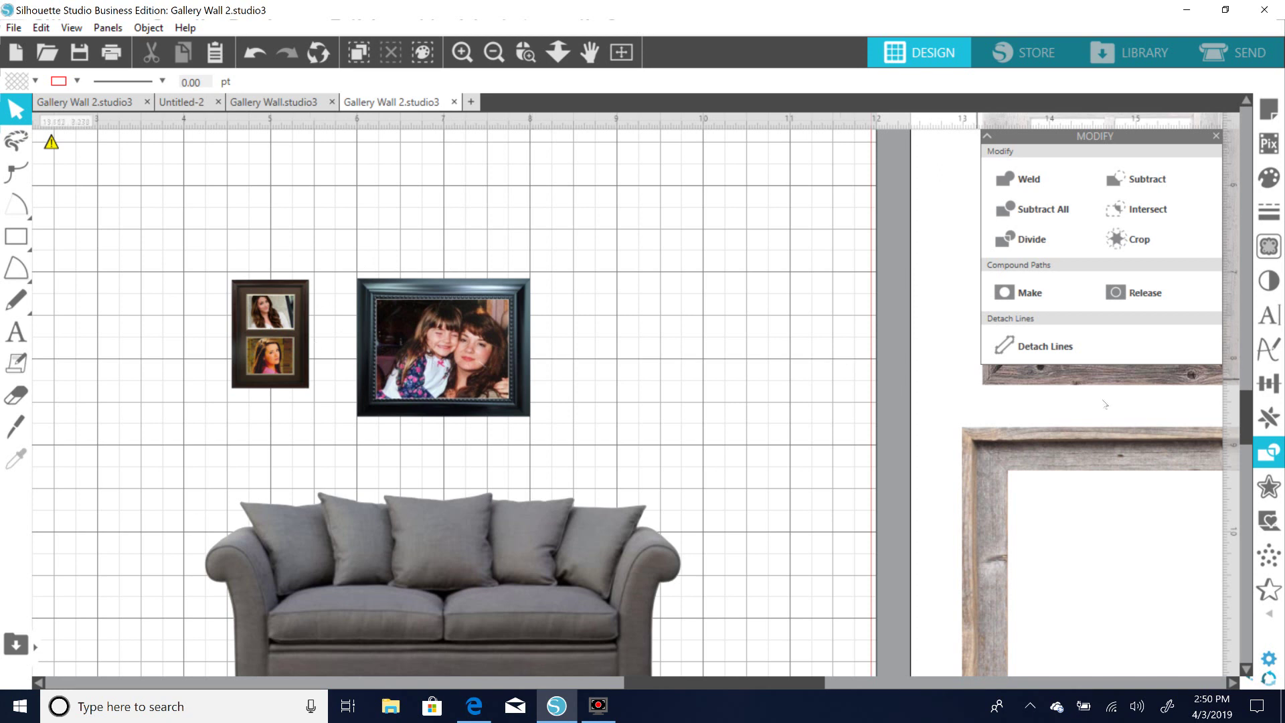
Ungroup the brown framed portraits and move the spare empty frame out to the right side of the black frame.
{"action": "left_click_drag", "start_coordinate": [1248, 368], "coordinate": [226, 332]}
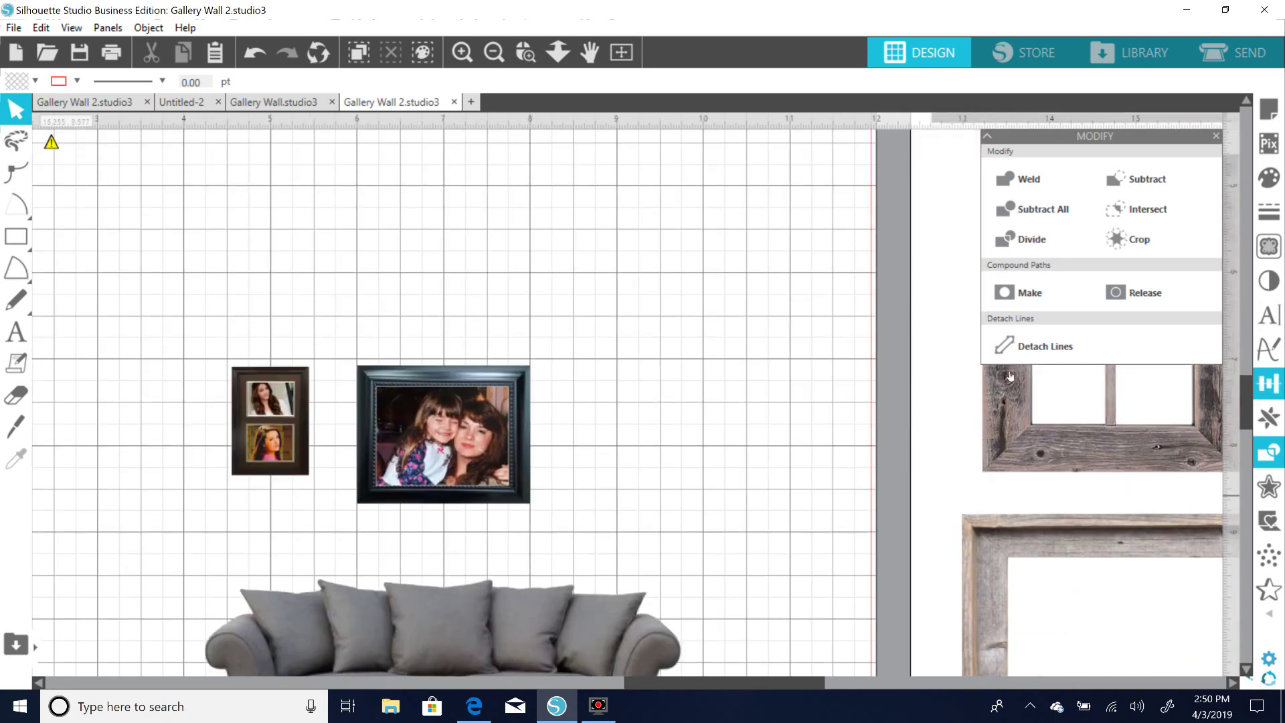
{"action": "left_click", "coordinate": [240, 374]}
{"action": "right_click", "coordinate": [239, 372]}
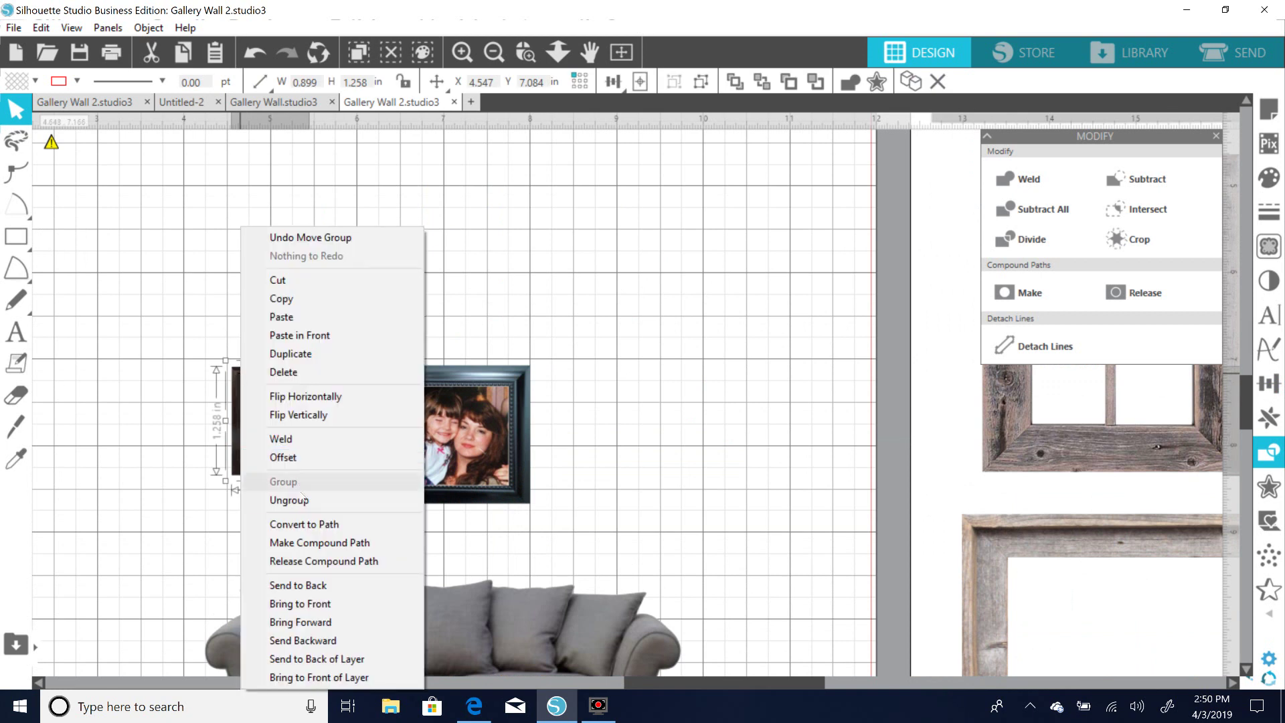
{"action": "left_click", "coordinate": [302, 498]}
{"action": "left_click", "coordinate": [415, 251]}
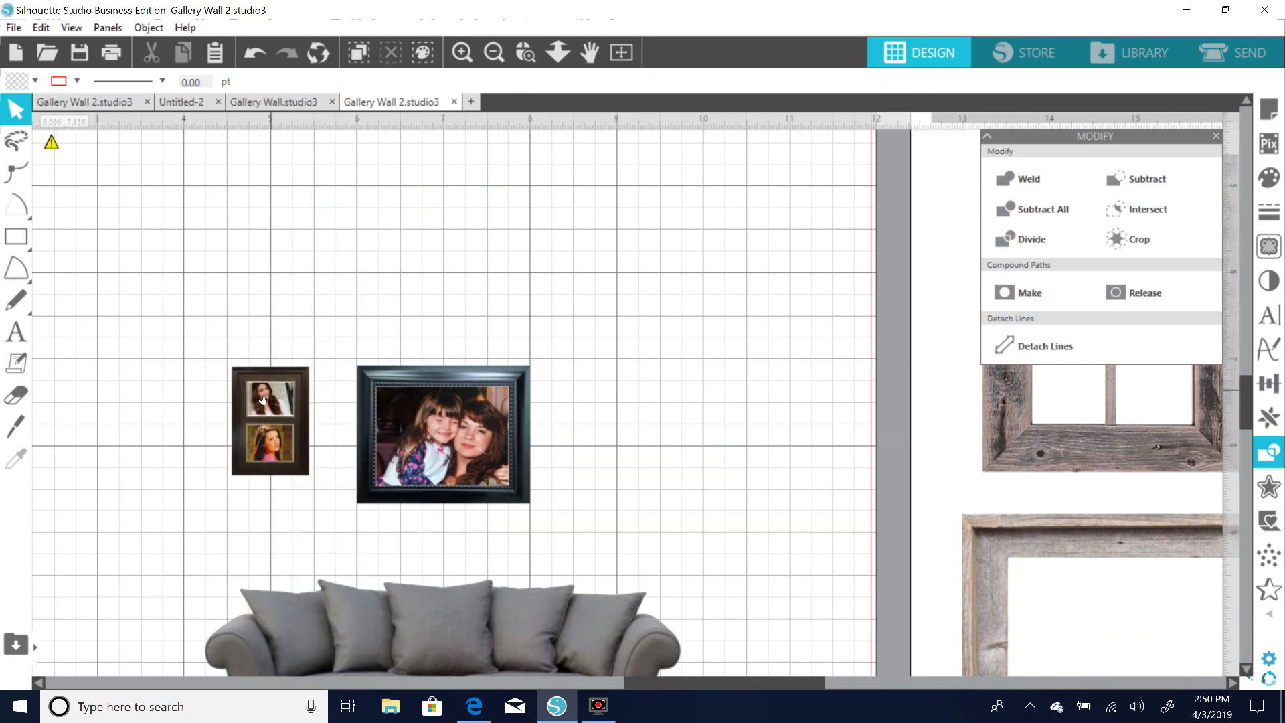
{"action": "left_click_drag", "start_coordinate": [308, 412], "coordinate": [649, 438]}
Select the remaining brown frame together with its two portraits and group them again.
{"action": "left_click_drag", "start_coordinate": [209, 346], "coordinate": [318, 483]}
{"action": "right_click", "coordinate": [305, 457]}
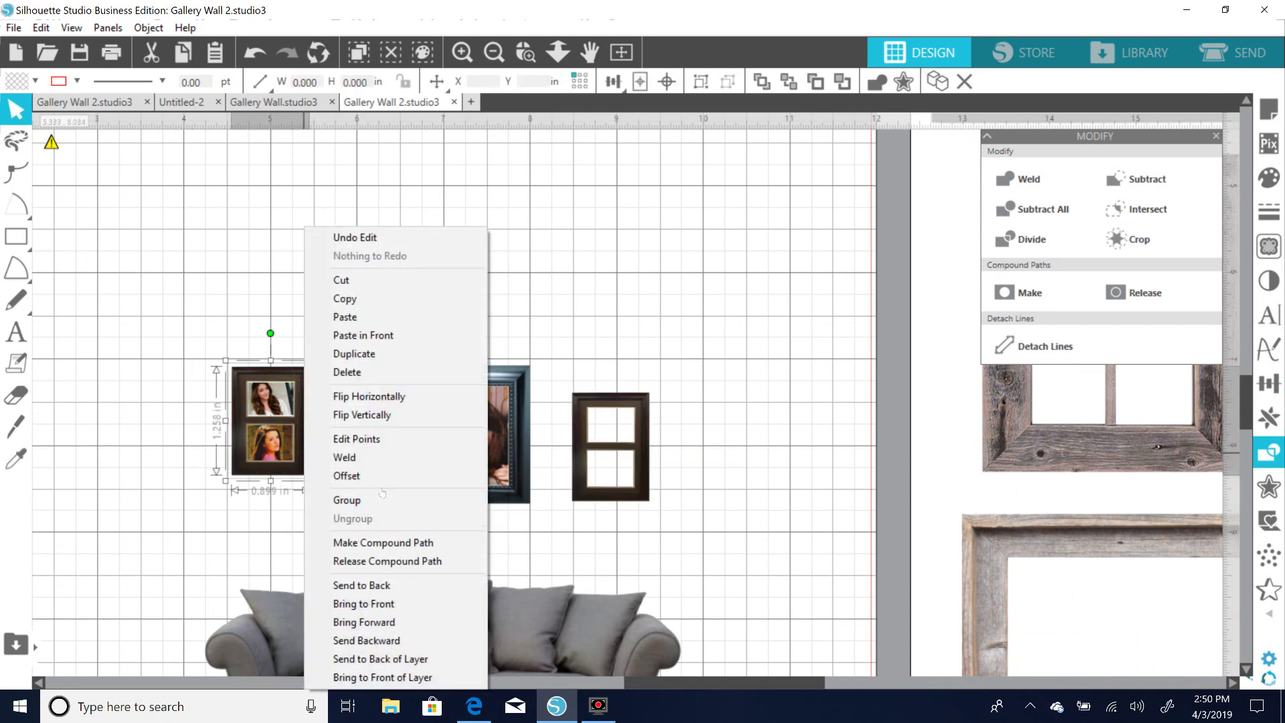
{"action": "left_click", "coordinate": [375, 502]}
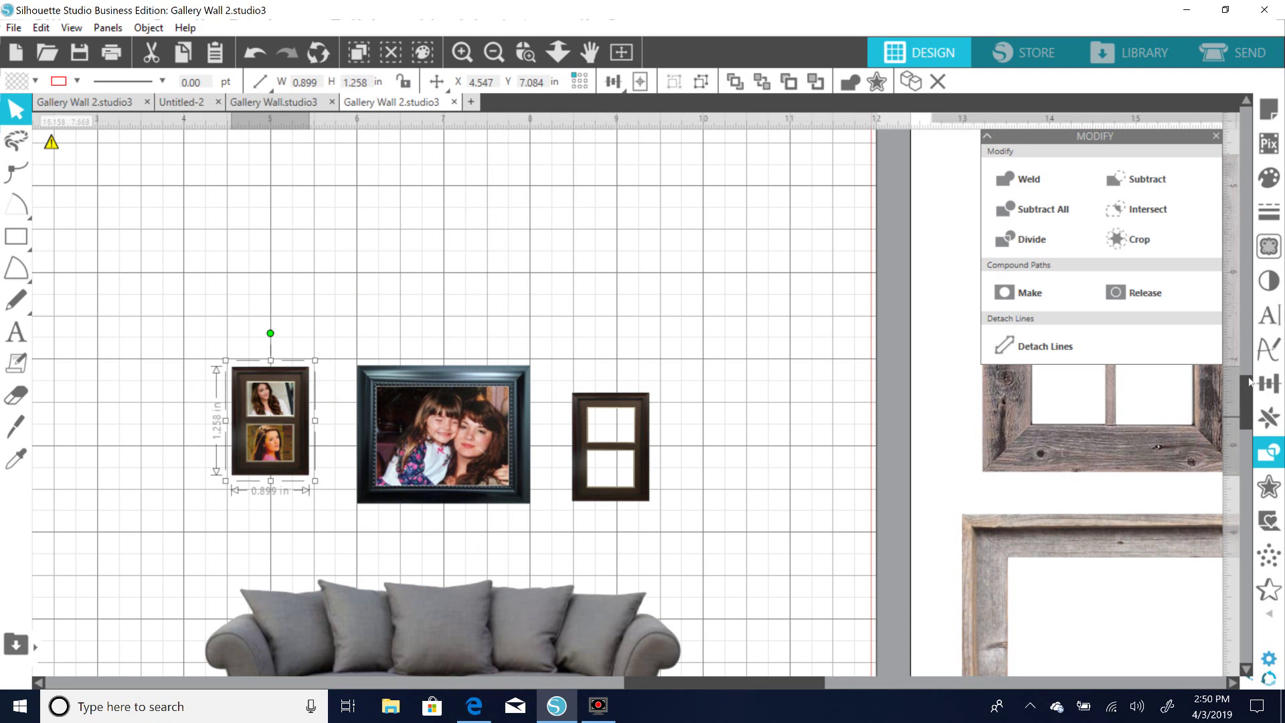
Shift the empty brown frame slightly toward the black frame, to about X 8.412, Y 7.287 in.
{"action": "scroll", "coordinate": [1248, 418], "scroll_direction": "down", "scroll_amount": 5}
{"action": "scroll", "coordinate": [1248, 418], "scroll_direction": "up", "scroll_amount": 6}
{"action": "left_click_drag", "start_coordinate": [644, 522], "coordinate": [638, 513]}
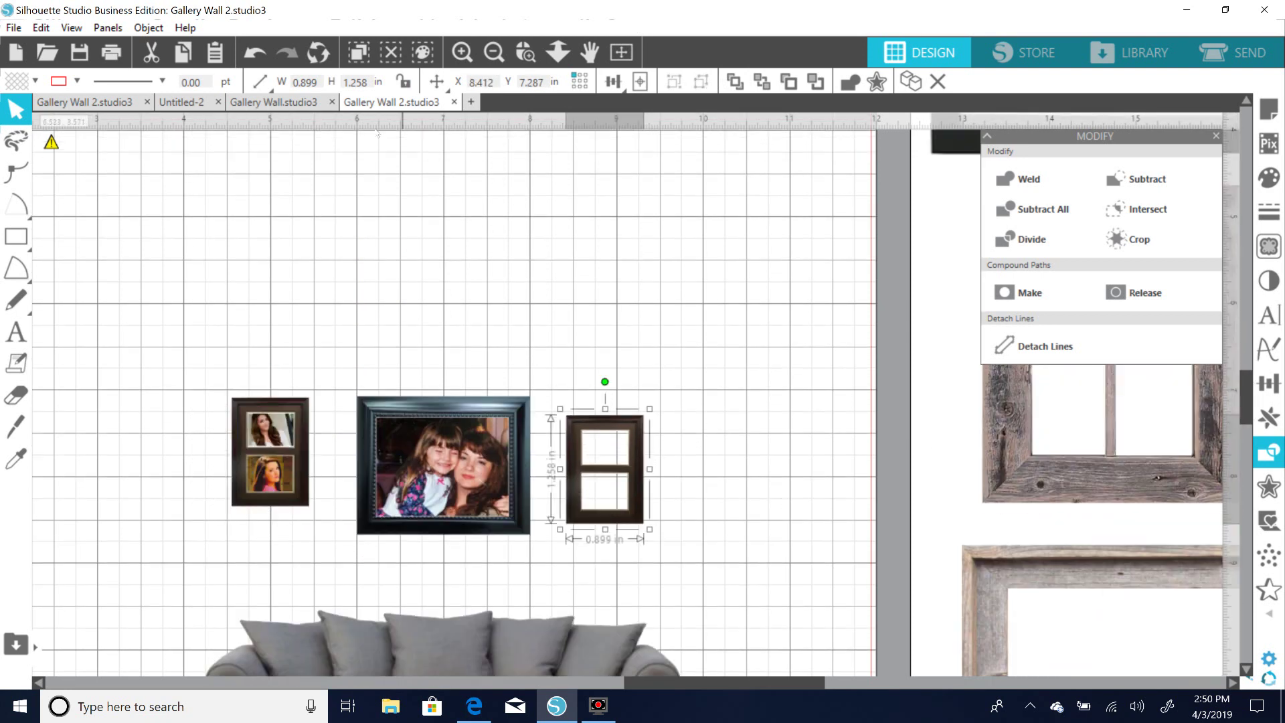
In the Gallery Wall document, set the used white-sweater and pink-top portraits aside and place the small bright portrait beside the pink-background one.
{"action": "left_click", "coordinate": [277, 103]}
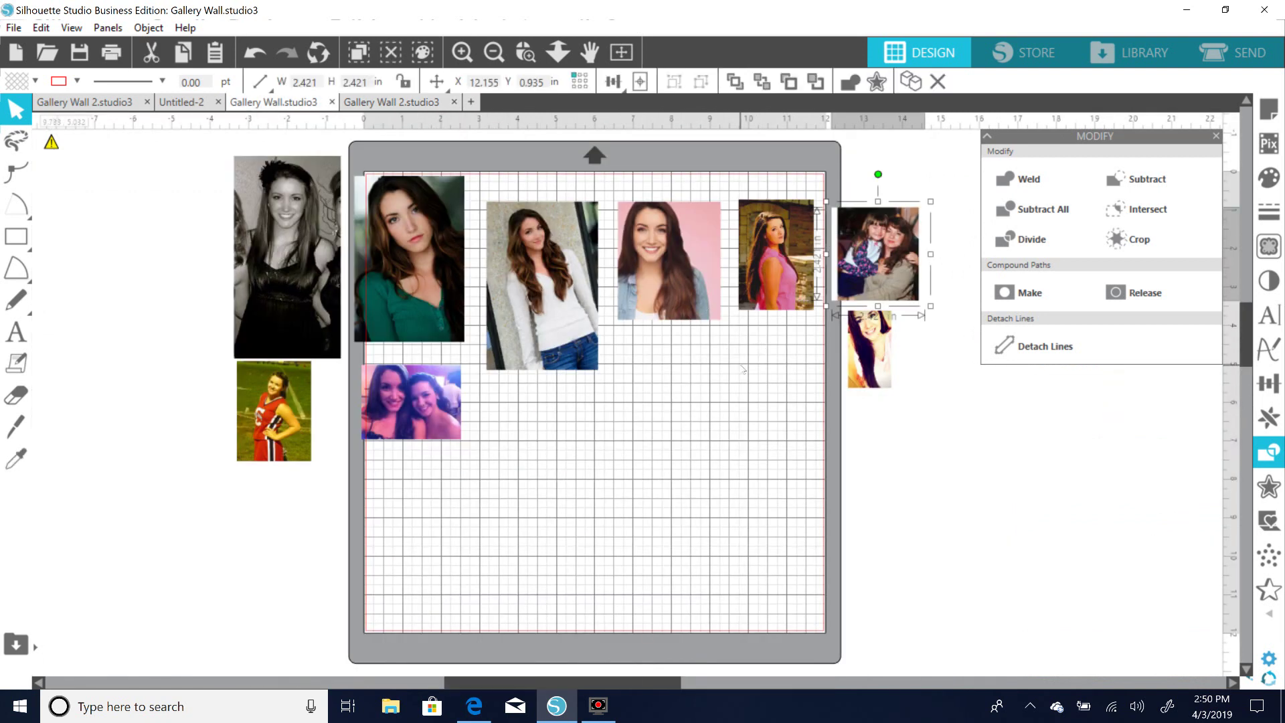
{"action": "left_click_drag", "start_coordinate": [592, 309], "coordinate": [1023, 515]}
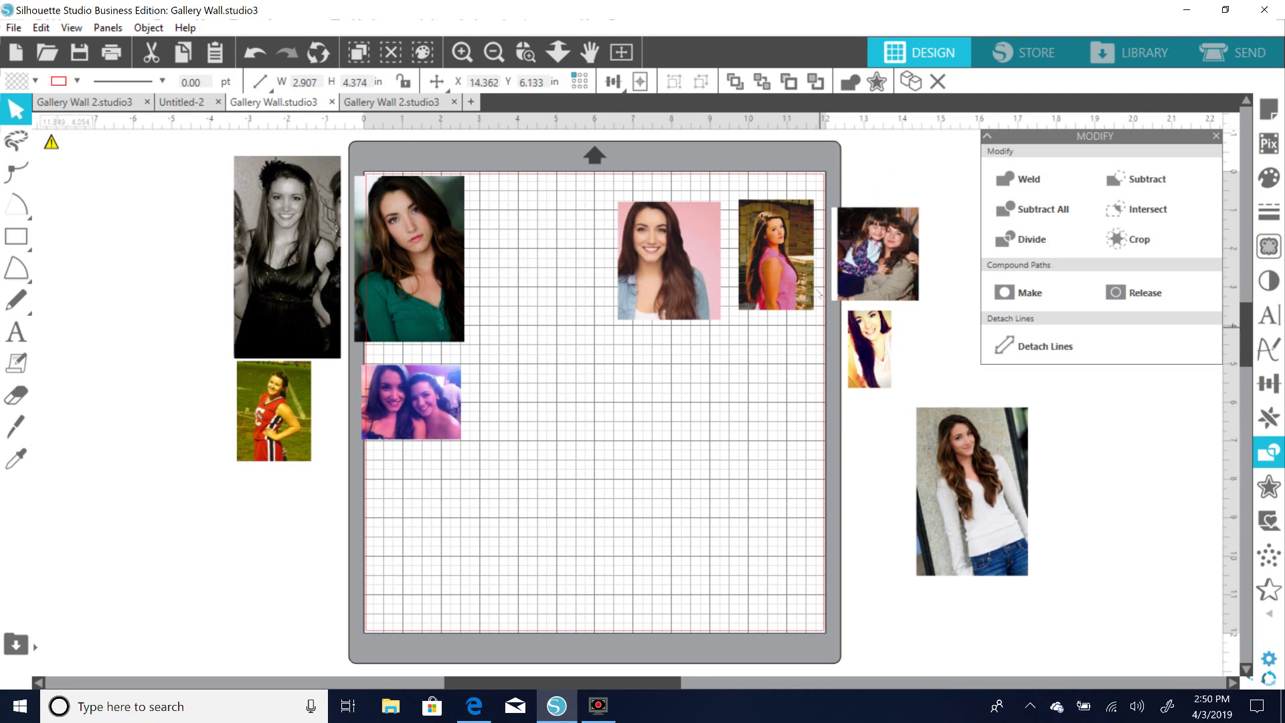
{"action": "left_click_drag", "start_coordinate": [776, 254], "coordinate": [1129, 459]}
{"action": "left_click_drag", "start_coordinate": [875, 330], "coordinate": [525, 222]}
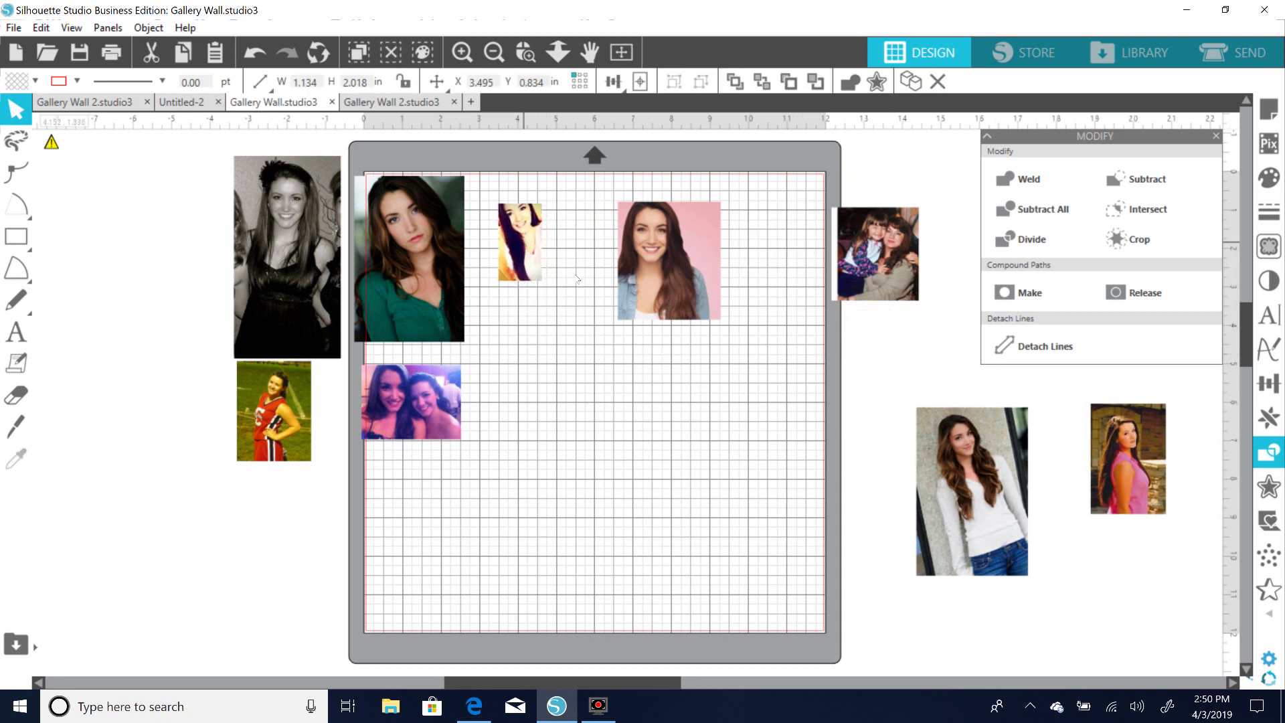
{"action": "left_click_drag", "start_coordinate": [641, 292], "coordinate": [602, 286]}
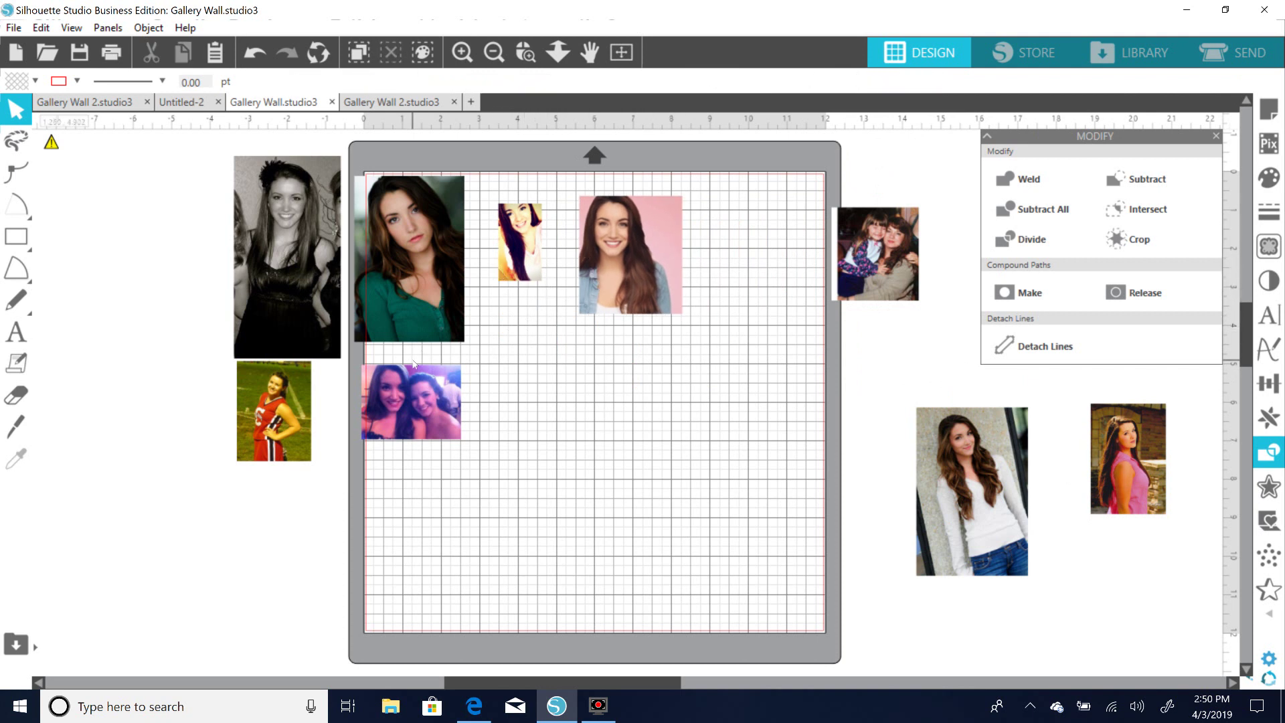
Copy the small bright portrait and the pink-background portrait together and return to the Gallery Wall 2 document.
{"action": "left_click_drag", "start_coordinate": [527, 255], "coordinate": [530, 260]}
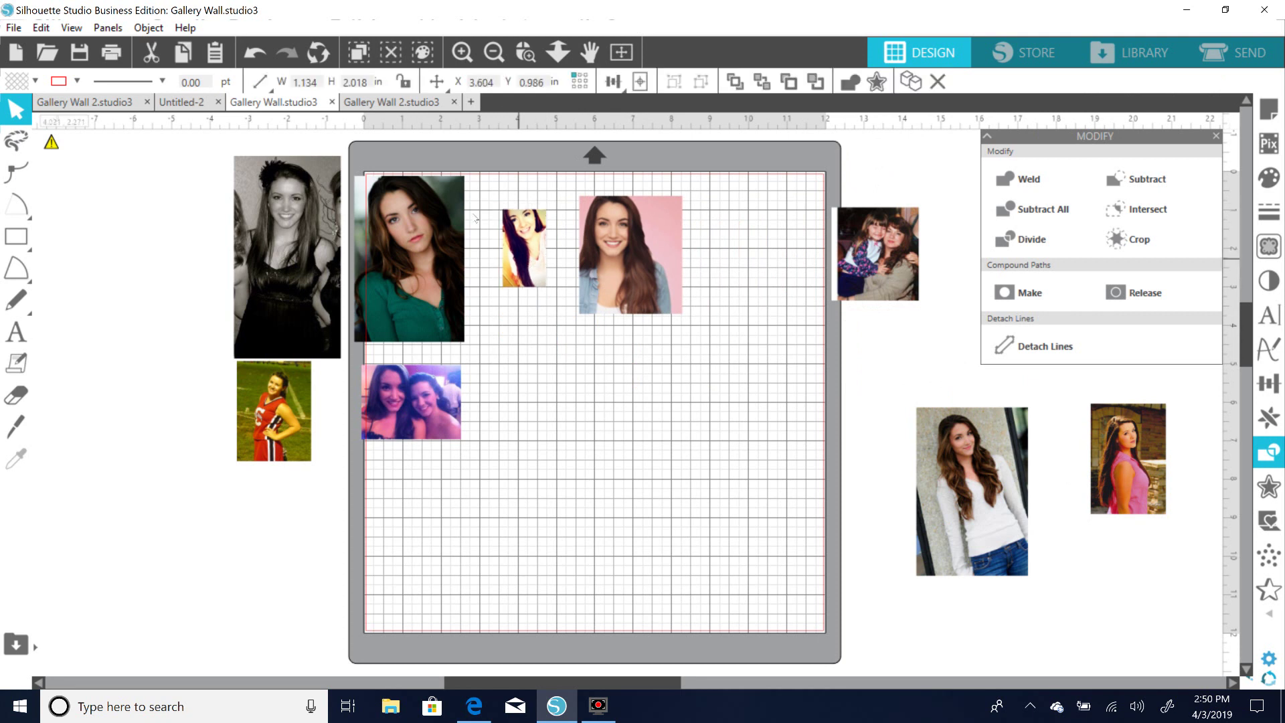
{"action": "left_click", "coordinate": [655, 276], "text": "shift"}
{"action": "right_click", "coordinate": [655, 273]}
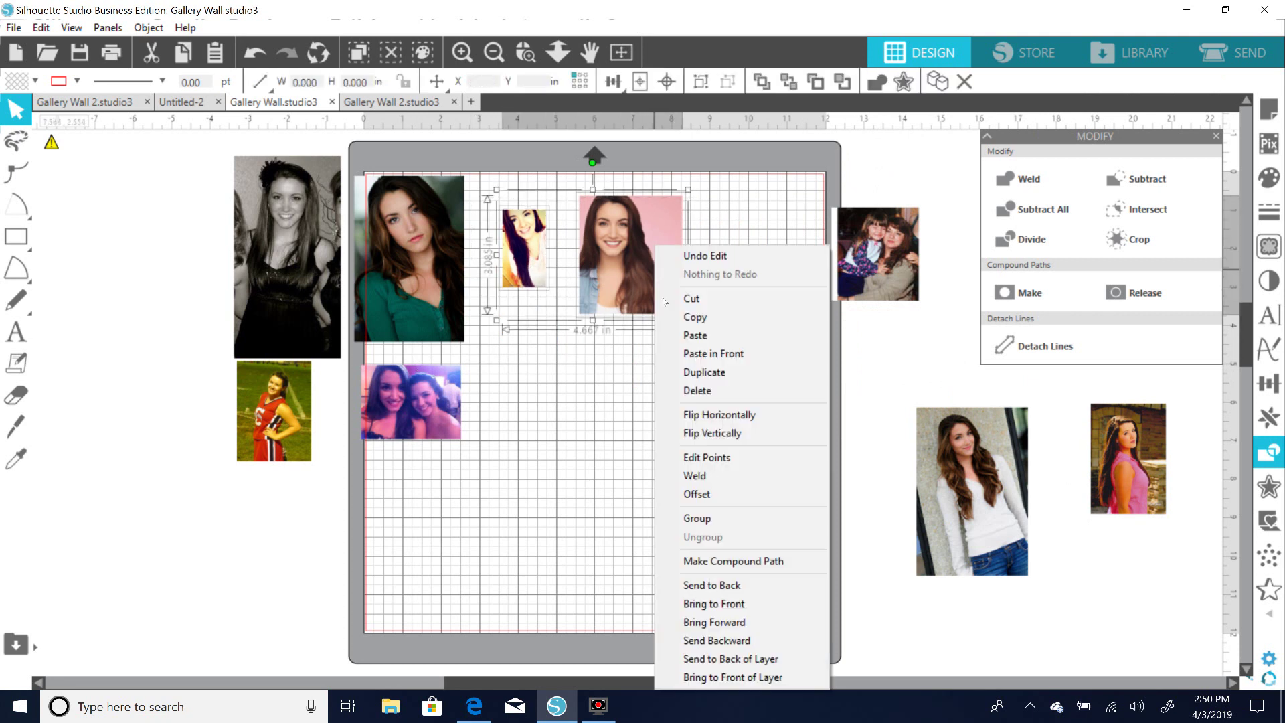
{"action": "left_click", "coordinate": [713, 319]}
{"action": "left_click", "coordinate": [383, 103]}
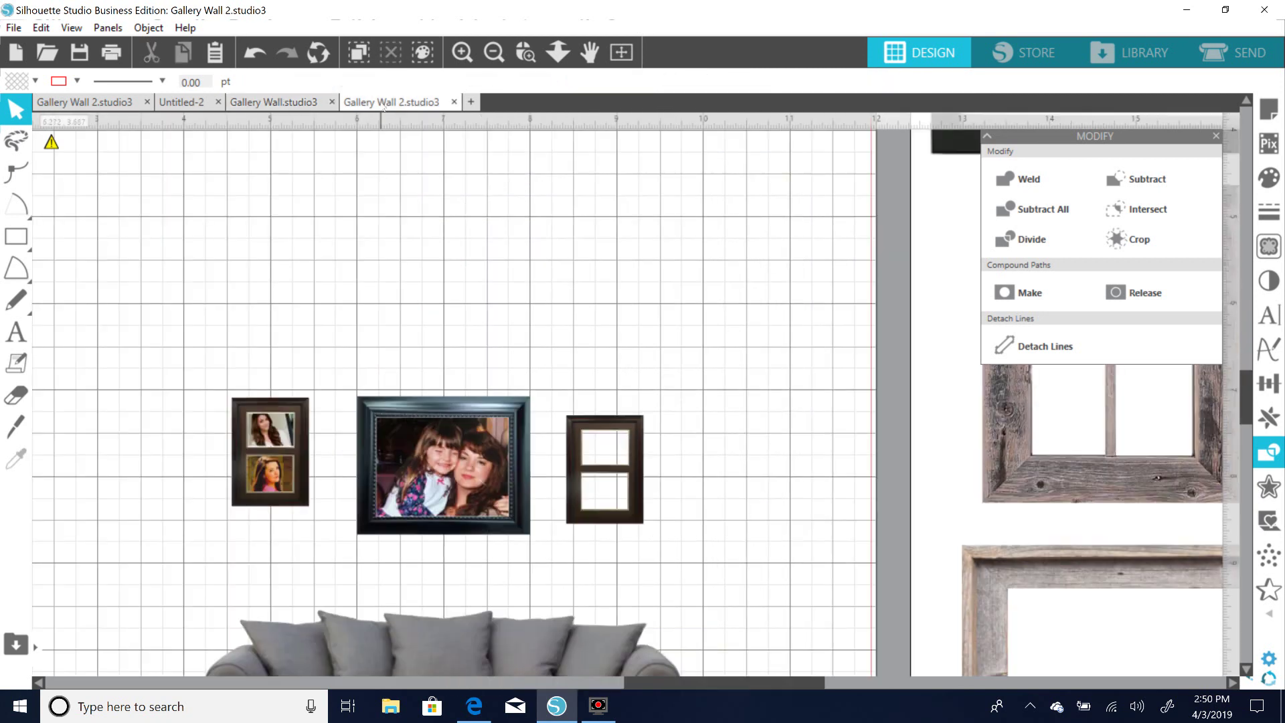
Paste the copied portraits, spread them out beside the frames, and shrink the smaller portrait to about 0.497 × 0.883 in.
{"action": "right_click", "coordinate": [525, 194]}
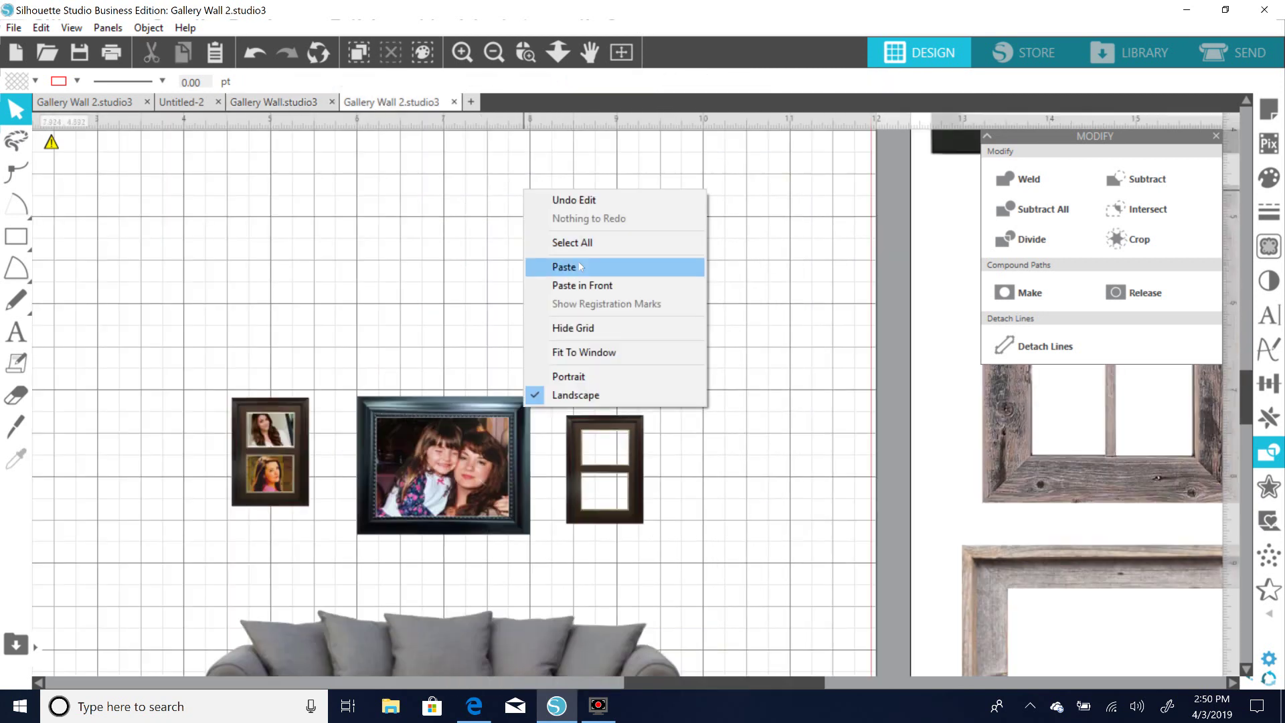
{"action": "left_click", "coordinate": [579, 267]}
{"action": "left_click_drag", "start_coordinate": [696, 375], "coordinate": [690, 215]}
{"action": "left_click_drag", "start_coordinate": [563, 433], "coordinate": [803, 564]}
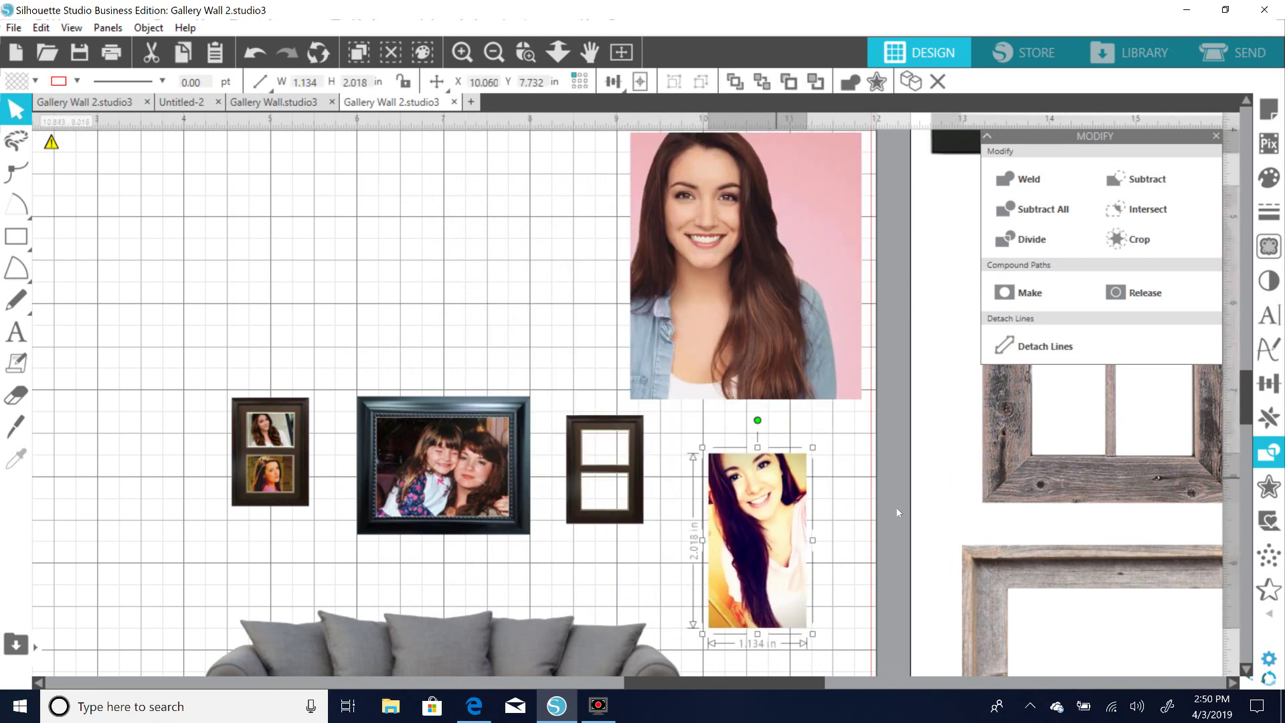
{"action": "left_click_drag", "start_coordinate": [812, 633], "coordinate": [759, 544]}
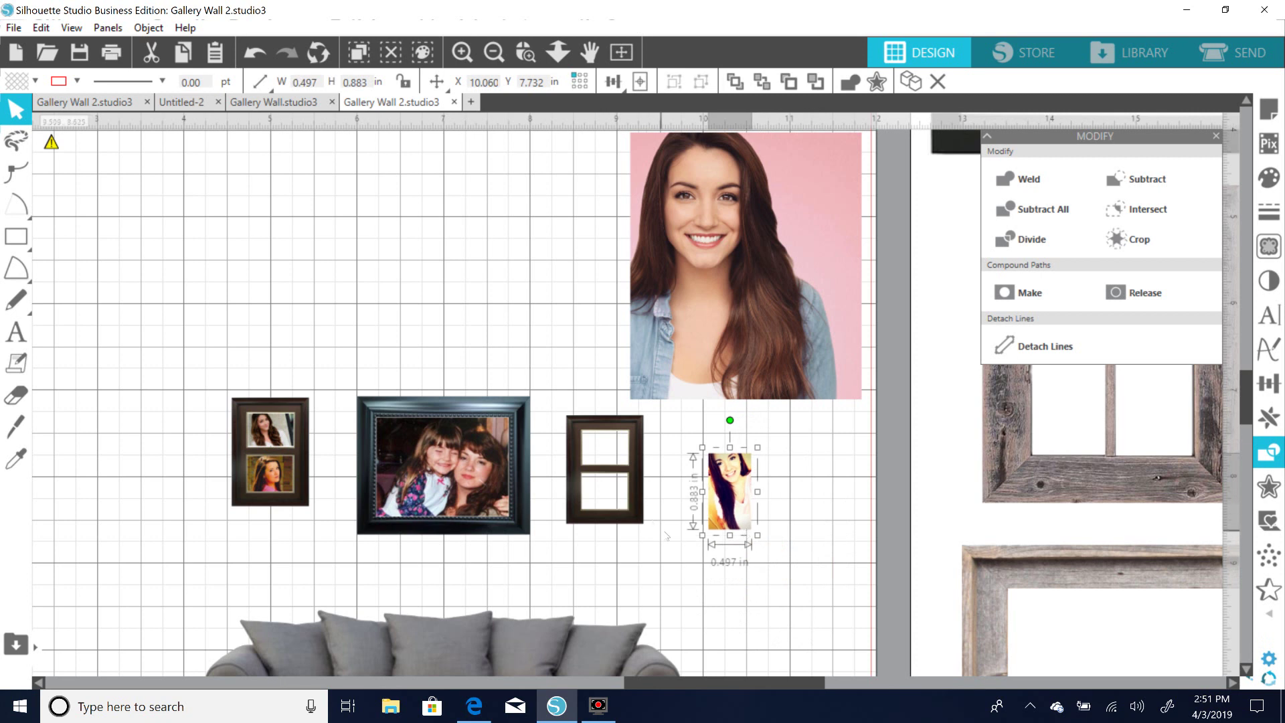
Move the spare copies of the empty two-opening frame to the upper-left area of the mat, keeping one beside the large frame.
{"action": "left_click", "coordinate": [639, 521]}
{"action": "left_click_drag", "start_coordinate": [606, 468], "coordinate": [155, 176]}
{"action": "left_click_drag", "start_coordinate": [607, 495], "coordinate": [603, 484]}
{"action": "left_click", "coordinate": [688, 522]}
Send the small portrait to the back, resize it to about 0.543 × 0.966 in, and set it aside above the large frame.
{"action": "left_click_drag", "start_coordinate": [734, 507], "coordinate": [702, 540]}
{"action": "right_click", "coordinate": [699, 538]}
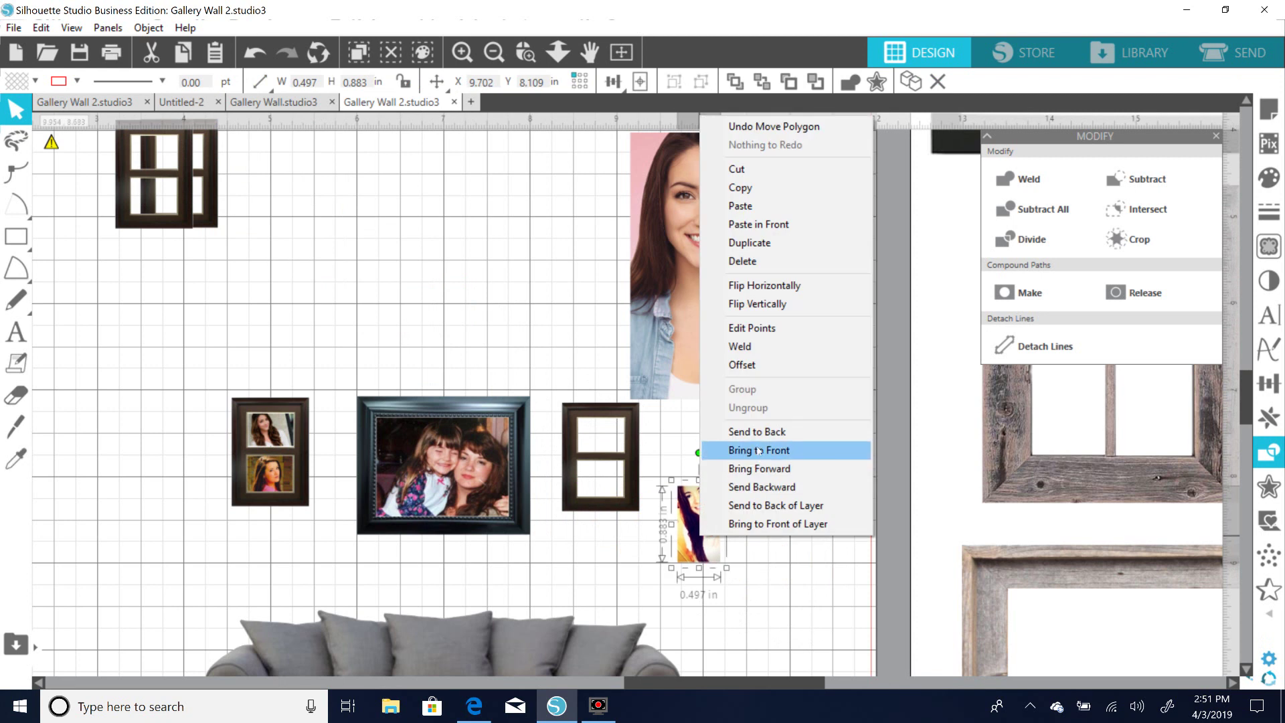
{"action": "left_click", "coordinate": [775, 434]}
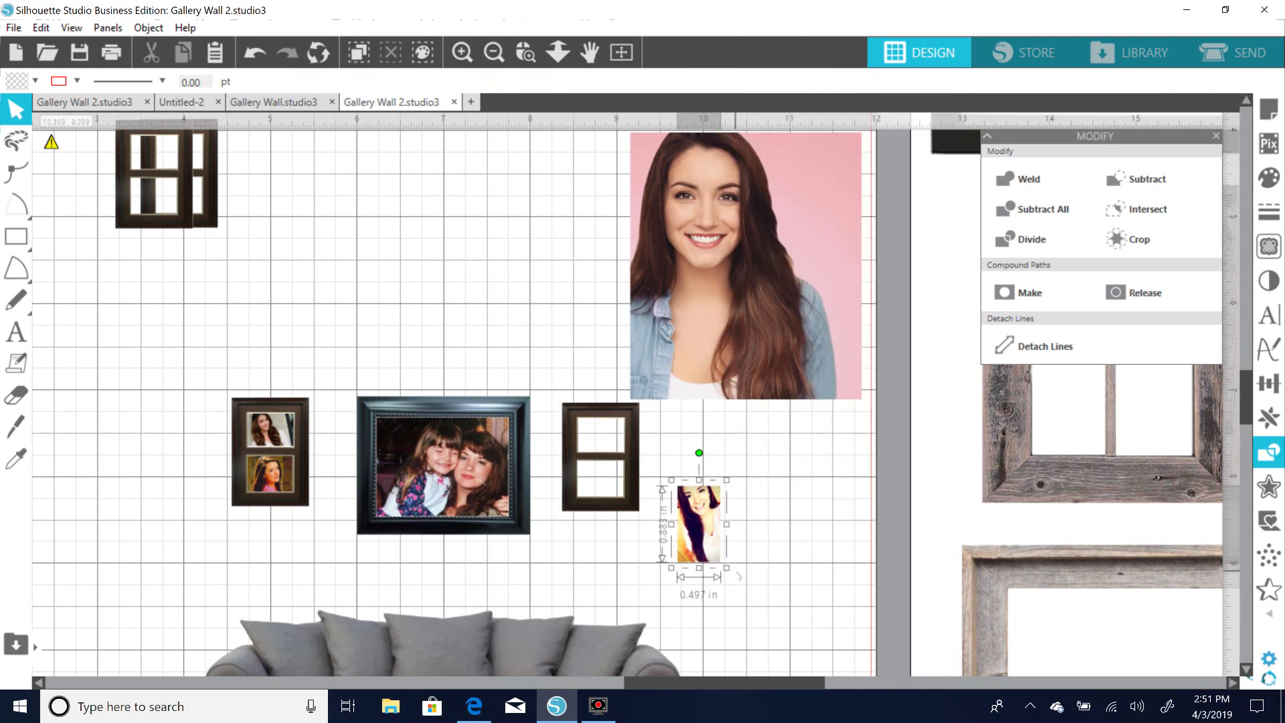
{"action": "left_click_drag", "start_coordinate": [731, 571], "coordinate": [600, 550]}
{"action": "left_click_drag", "start_coordinate": [663, 601], "coordinate": [370, 233]}
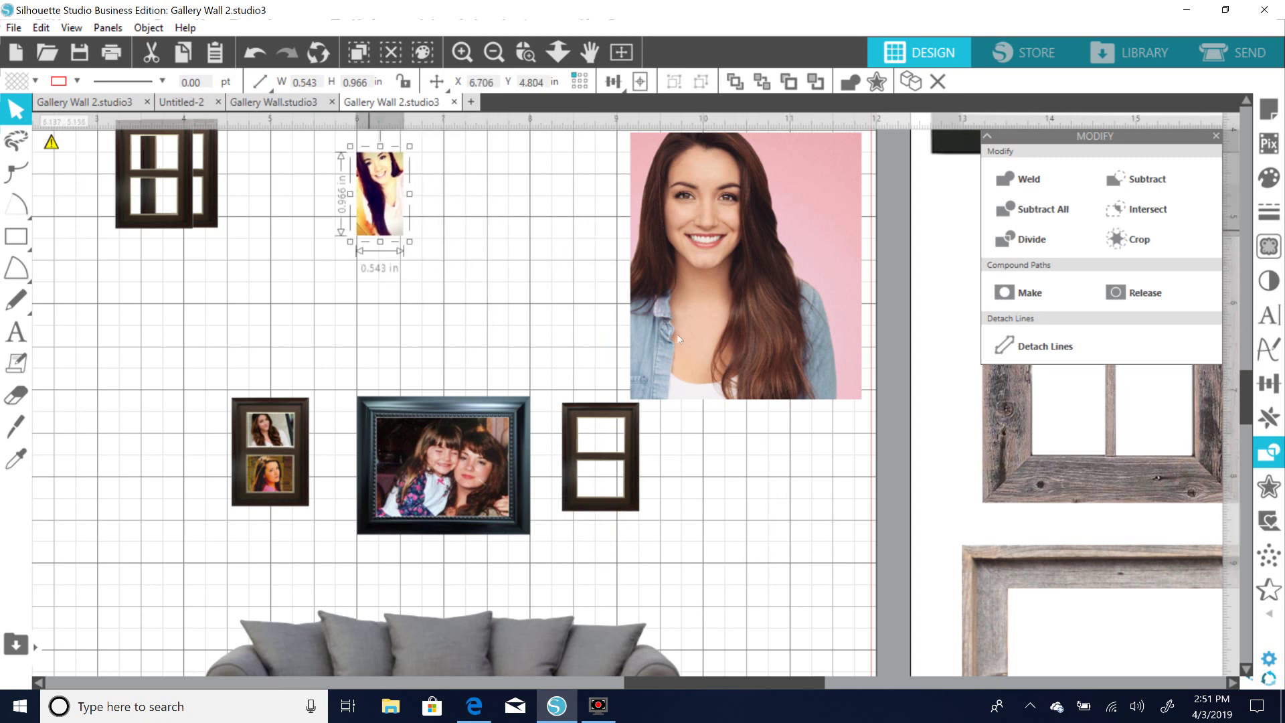
Shrink the pink-background portrait and send it to the back, behind the empty two-opening frame.
{"action": "left_click_drag", "start_coordinate": [743, 331], "coordinate": [763, 549]}
{"action": "left_click_drag", "start_coordinate": [892, 350], "coordinate": [715, 535]}
{"action": "left_click_drag", "start_coordinate": [704, 582], "coordinate": [612, 456]}
{"action": "right_click", "coordinate": [703, 479]}
{"action": "left_click", "coordinate": [760, 366]}
Fit the pink-background portrait behind the frame's upper opening, reducing it to about 0.543 × 0.627 in.
{"action": "left_click_drag", "start_coordinate": [652, 495], "coordinate": [623, 481]}
{"action": "key", "text": "Down"}
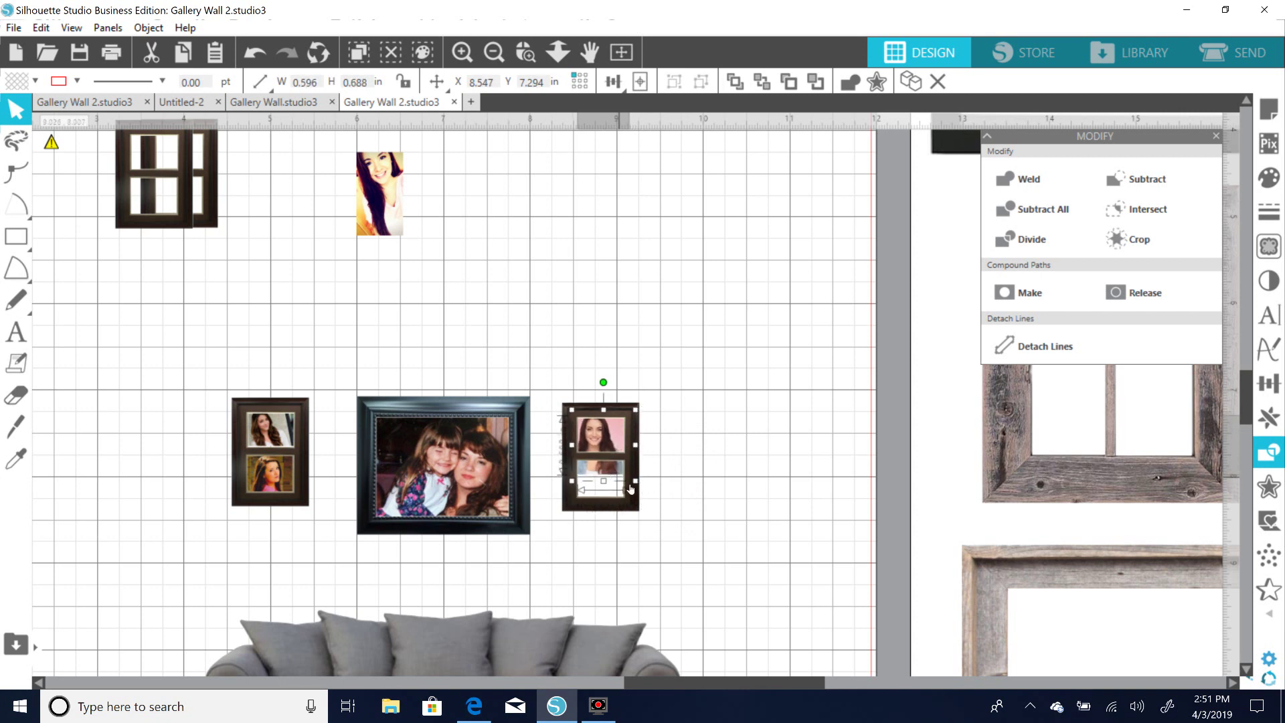
{"action": "left_click_drag", "start_coordinate": [636, 478], "coordinate": [626, 474]}
{"action": "key", "text": "Right"}
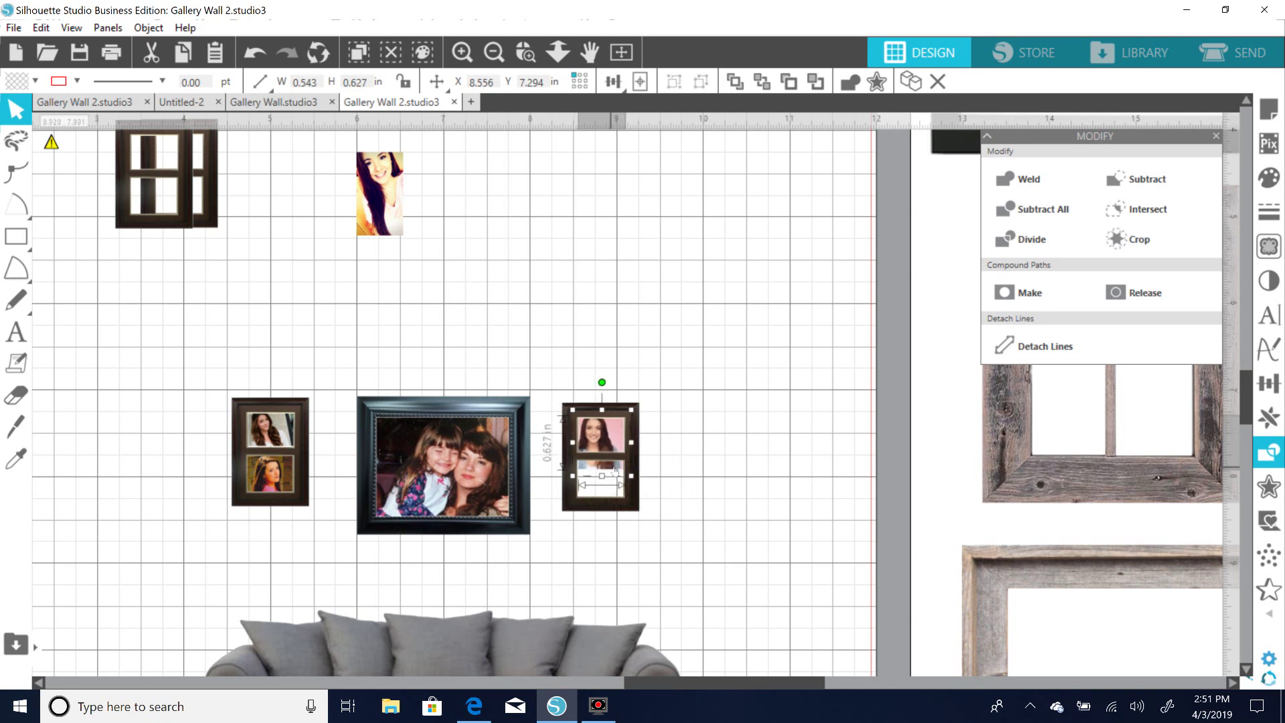
{"action": "left_click", "coordinate": [716, 467]}
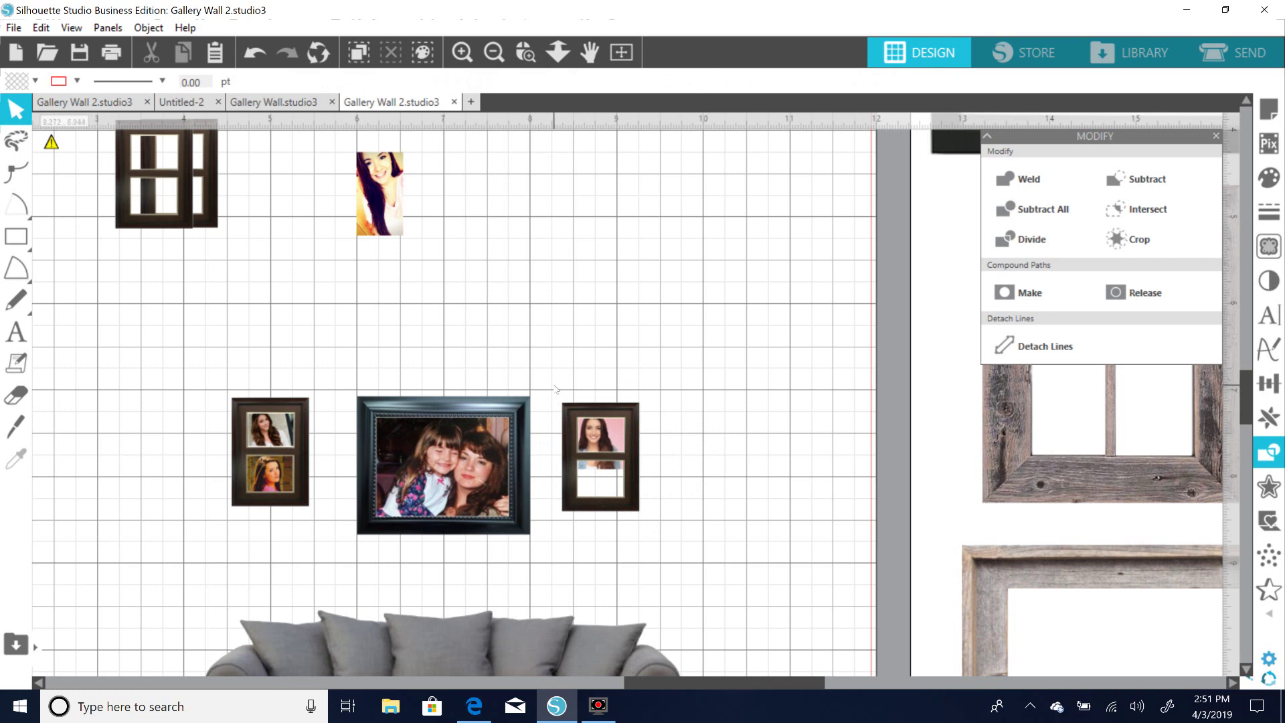
Trim the pink-background portrait with the frame using Subtract All and delete the leftover strip from the lower opening.
{"action": "left_click_drag", "start_coordinate": [556, 388], "coordinate": [679, 538]}
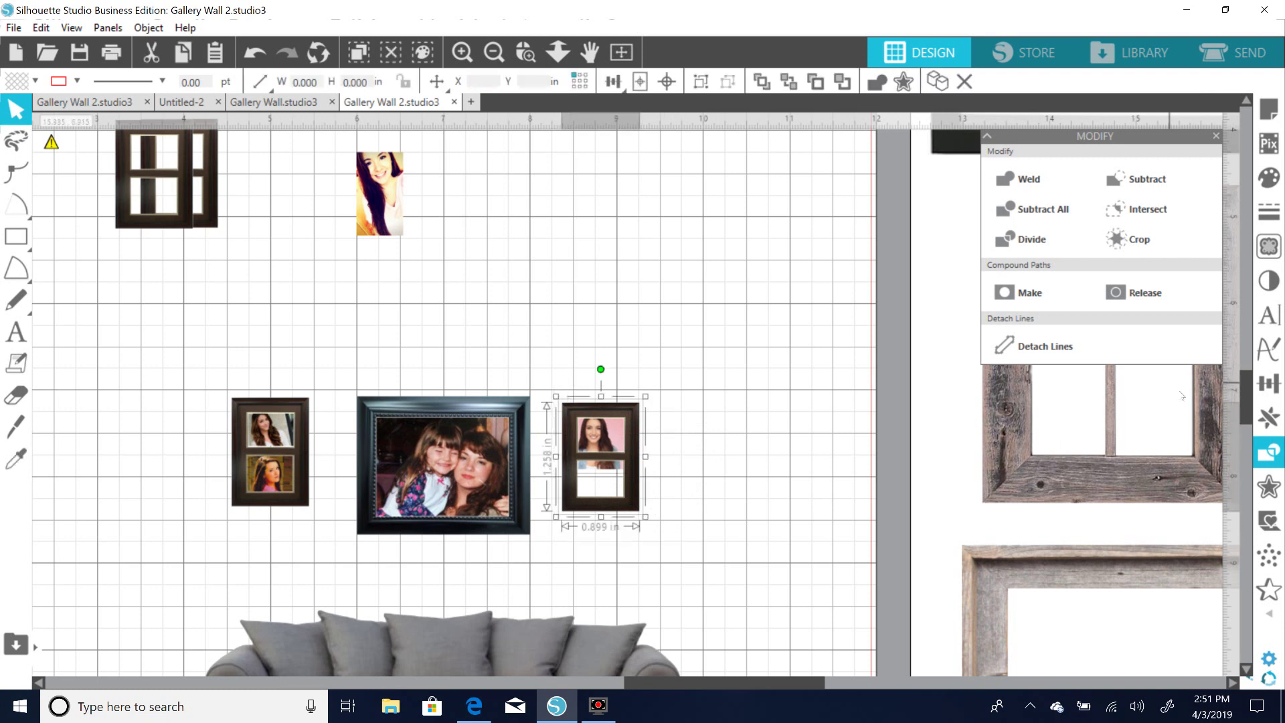
{"action": "left_click", "coordinate": [1161, 184]}
{"action": "left_click", "coordinate": [1009, 205]}
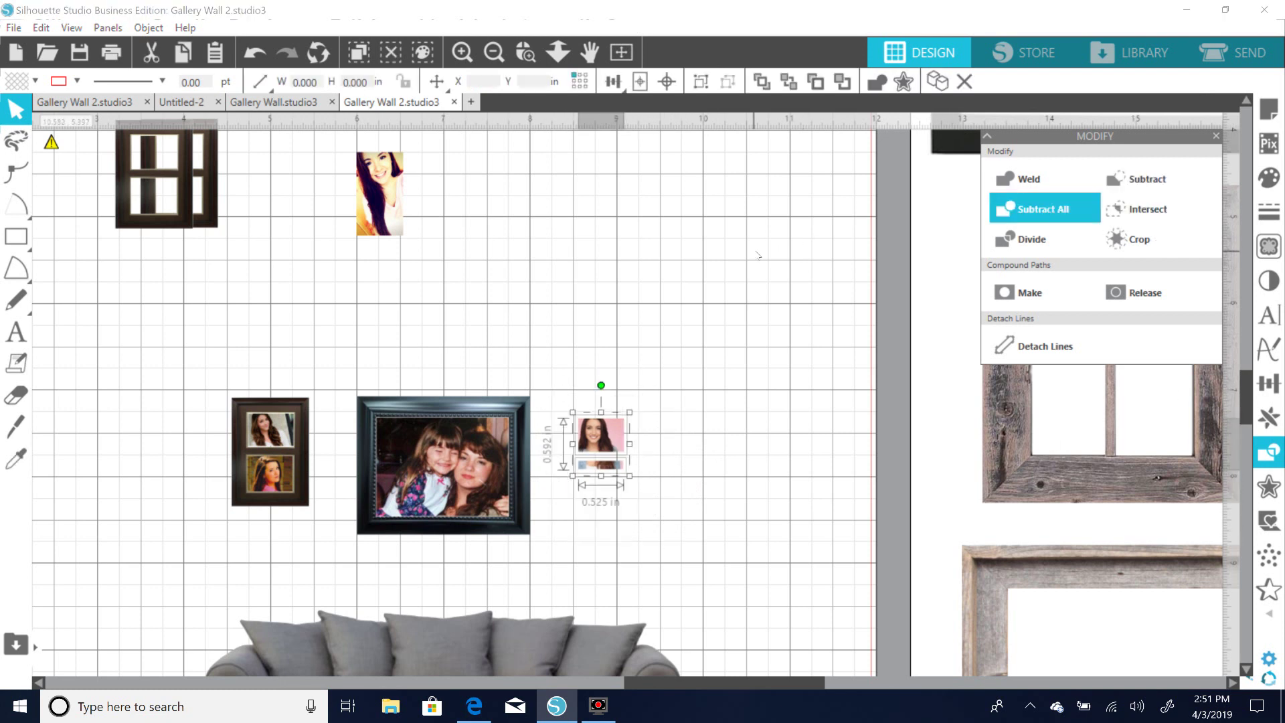
{"action": "left_click", "coordinate": [641, 513]}
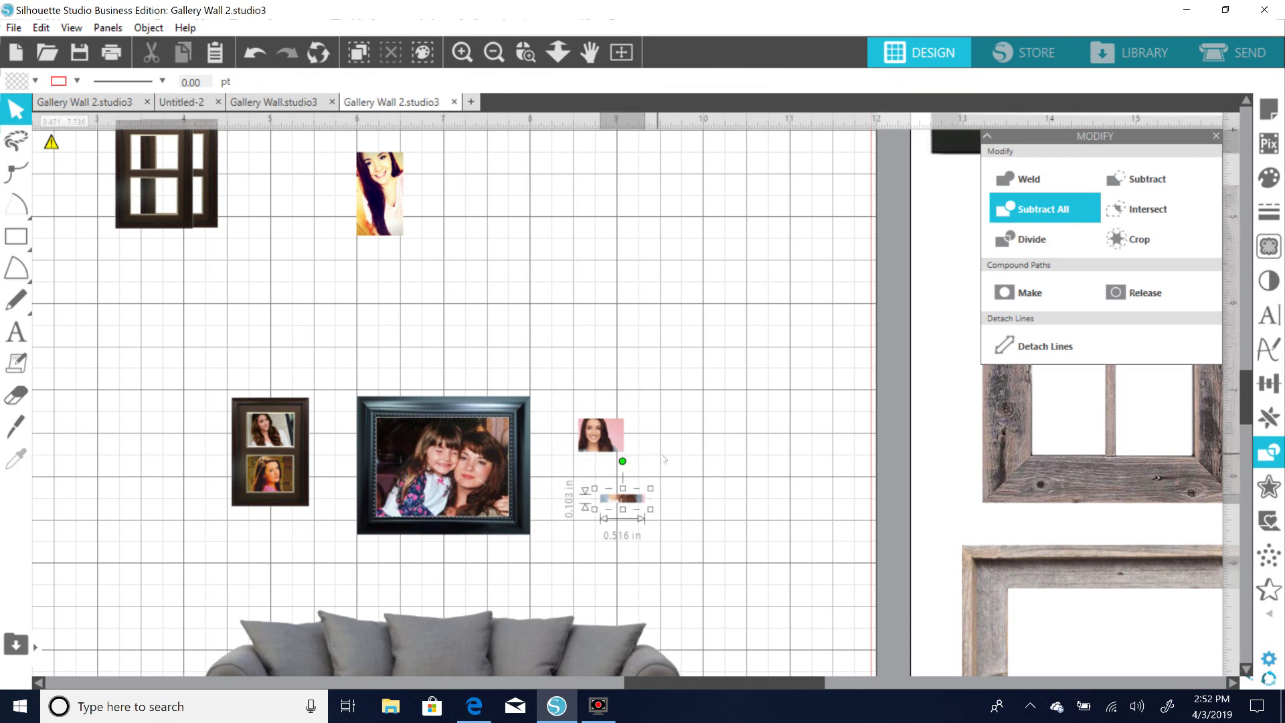
{"action": "key", "text": "Delete"}
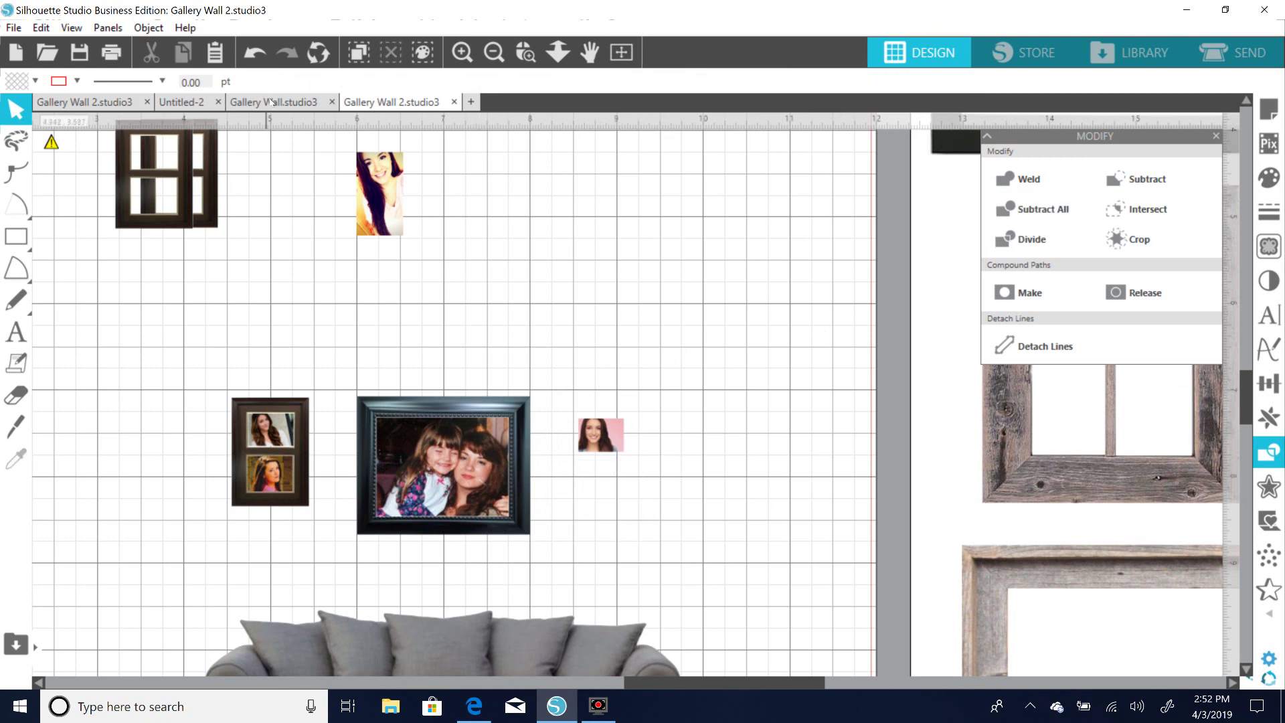
In Gallery Wall.studio3, move the photo of the woman in the pink top onto the mat and cut it to the clipboard.
{"action": "left_click", "coordinate": [270, 104]}
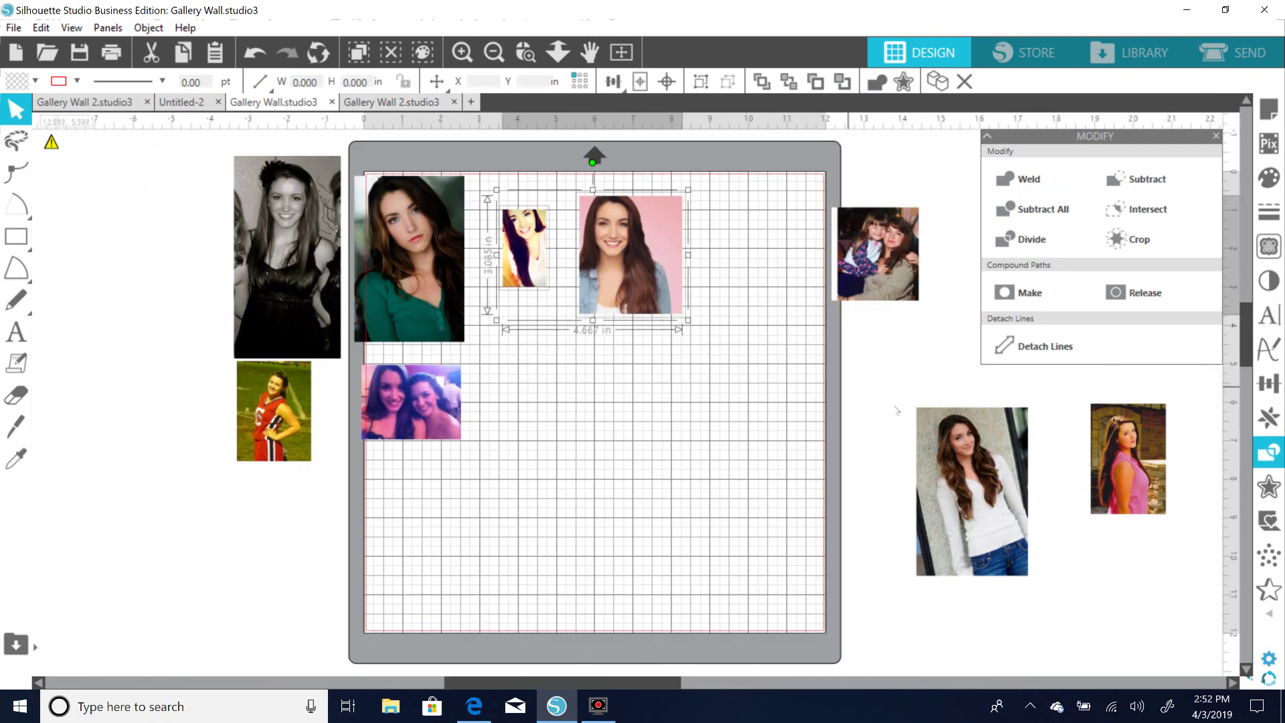
{"action": "mouse_move", "coordinate": [1249, 333]}
{"action": "left_mouse_down"}
{"action": "mouse_move", "coordinate": [1246, 296]}
{"action": "mouse_move", "coordinate": [1242, 345]}
{"action": "left_mouse_up"}
{"action": "left_click_drag", "start_coordinate": [1144, 434], "coordinate": [643, 460]}
{"action": "double_click", "coordinate": [648, 449]}
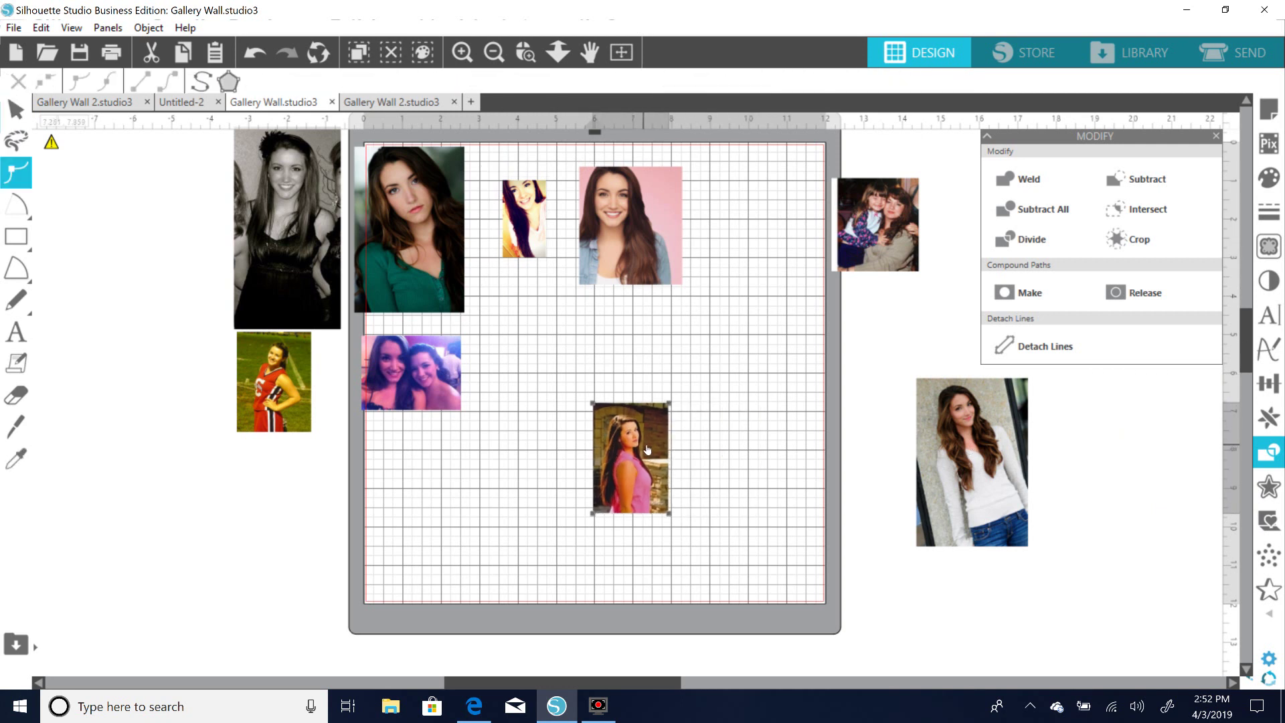
{"action": "right_click", "coordinate": [647, 449]}
{"action": "left_click", "coordinate": [583, 436]}
{"action": "right_click", "coordinate": [624, 443]}
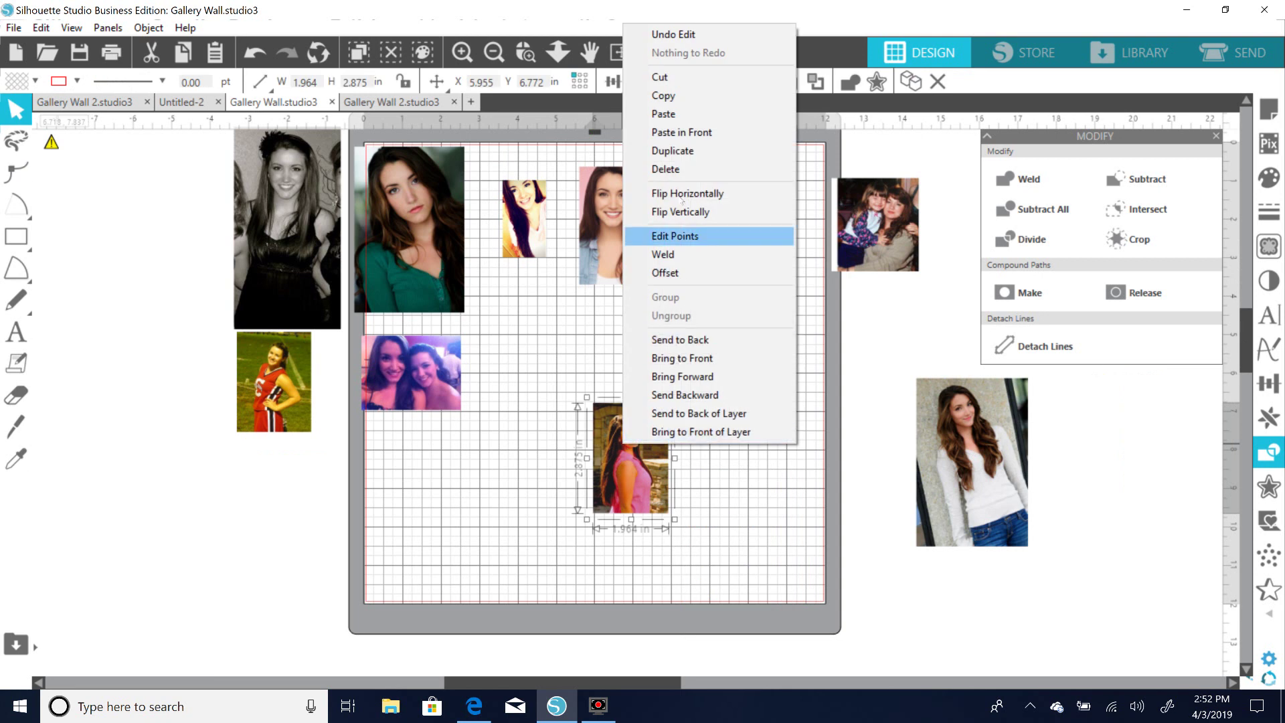
{"action": "left_click", "coordinate": [659, 77]}
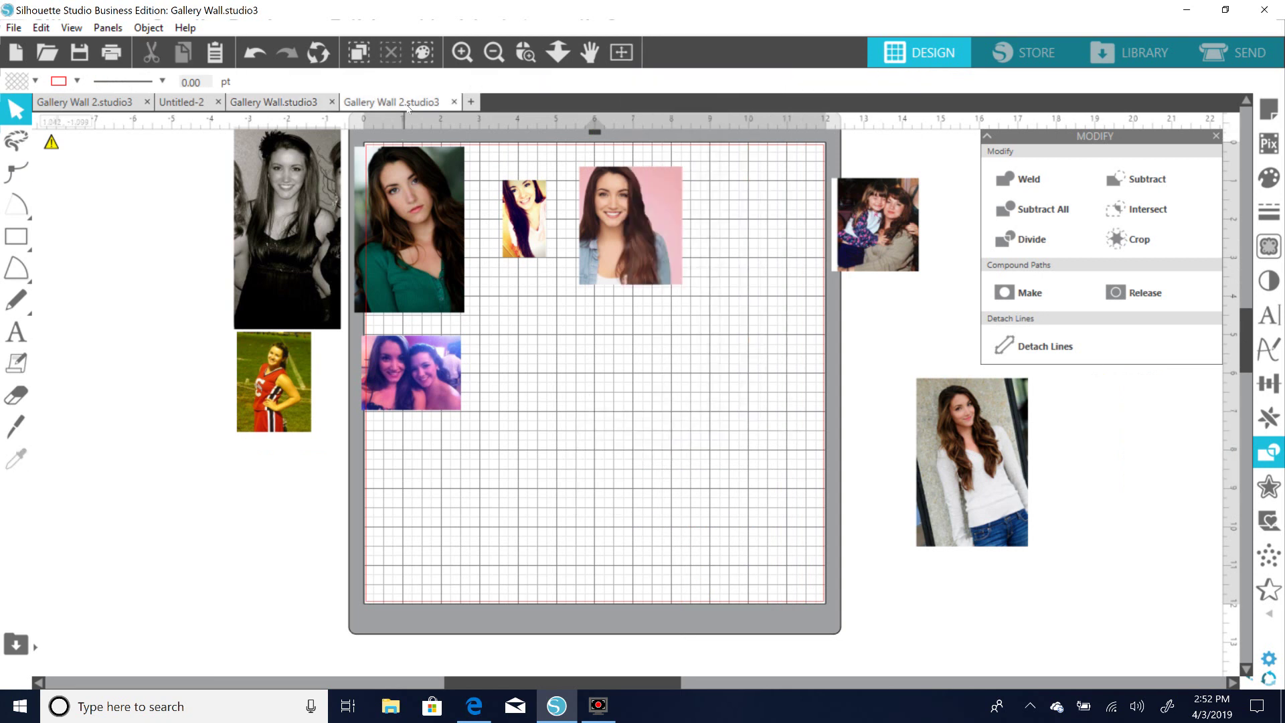
Paste the pink-top photo into Gallery Wall 2.studio3, shrink it, and place it beside the cropped portrait.
{"action": "left_click", "coordinate": [408, 105]}
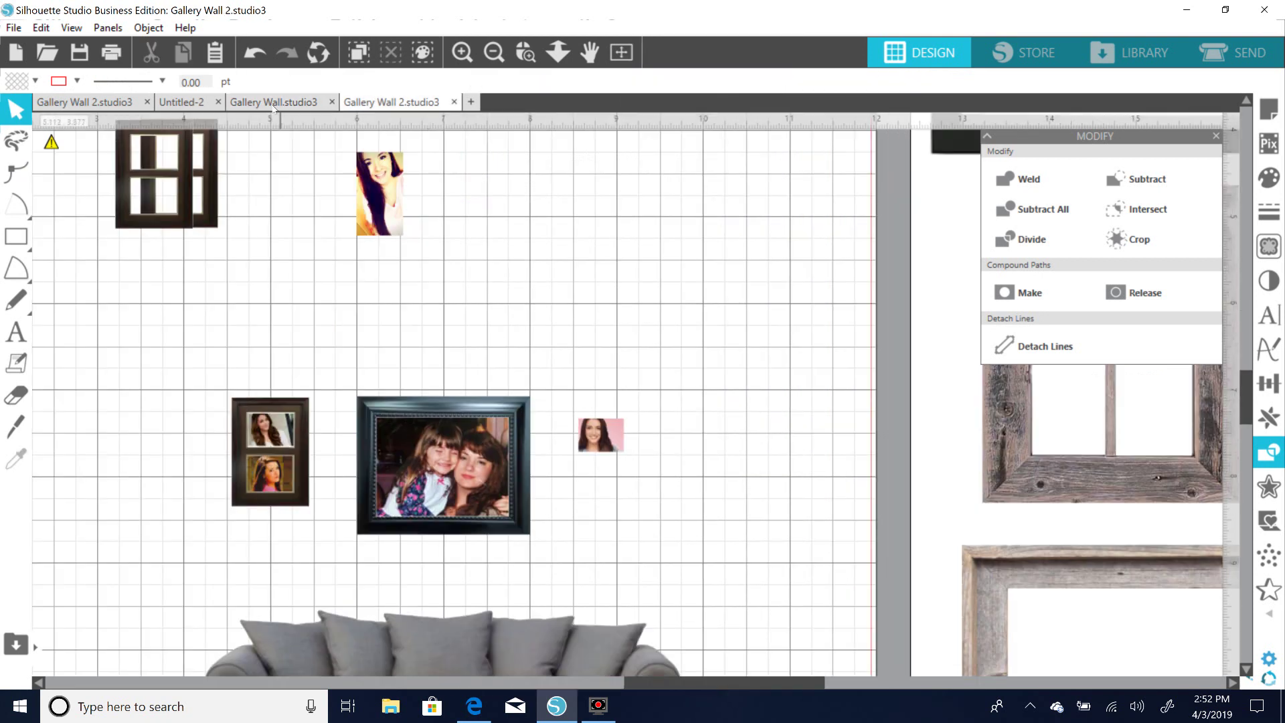
{"action": "right_click", "coordinate": [558, 158]}
{"action": "left_click", "coordinate": [652, 232]}
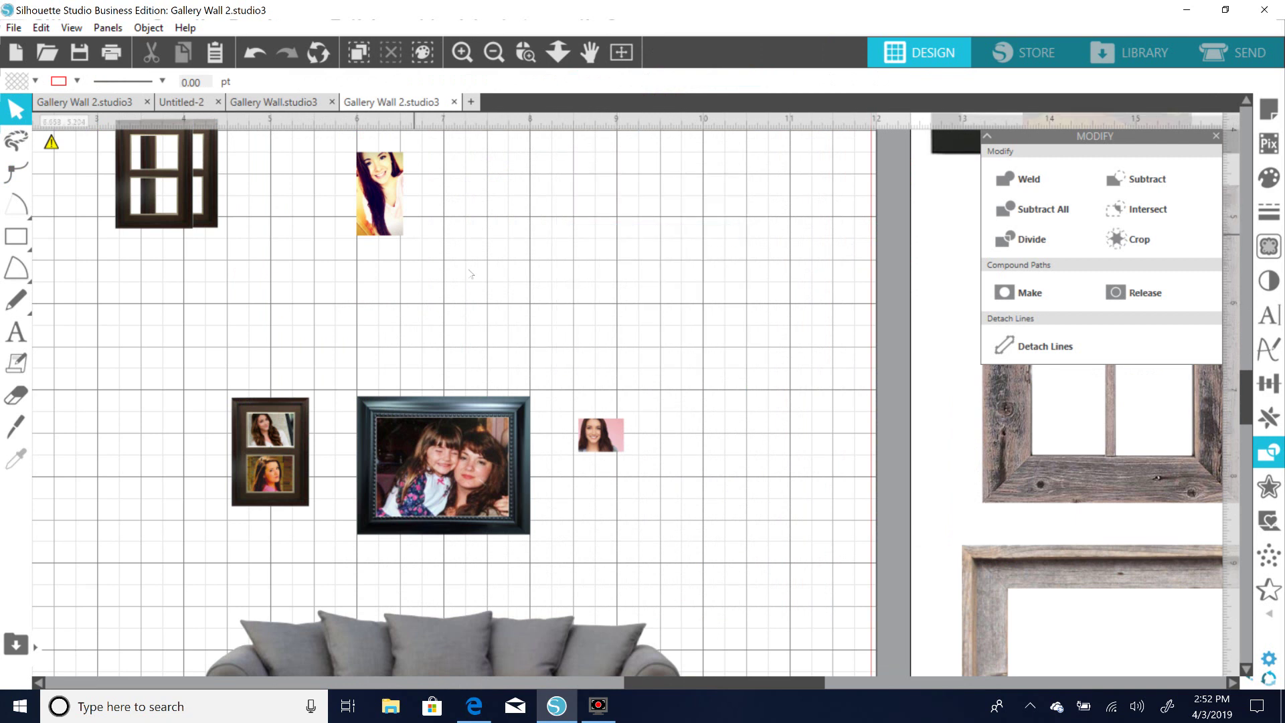
{"action": "right_click", "coordinate": [646, 213]}
{"action": "left_click", "coordinate": [756, 289]}
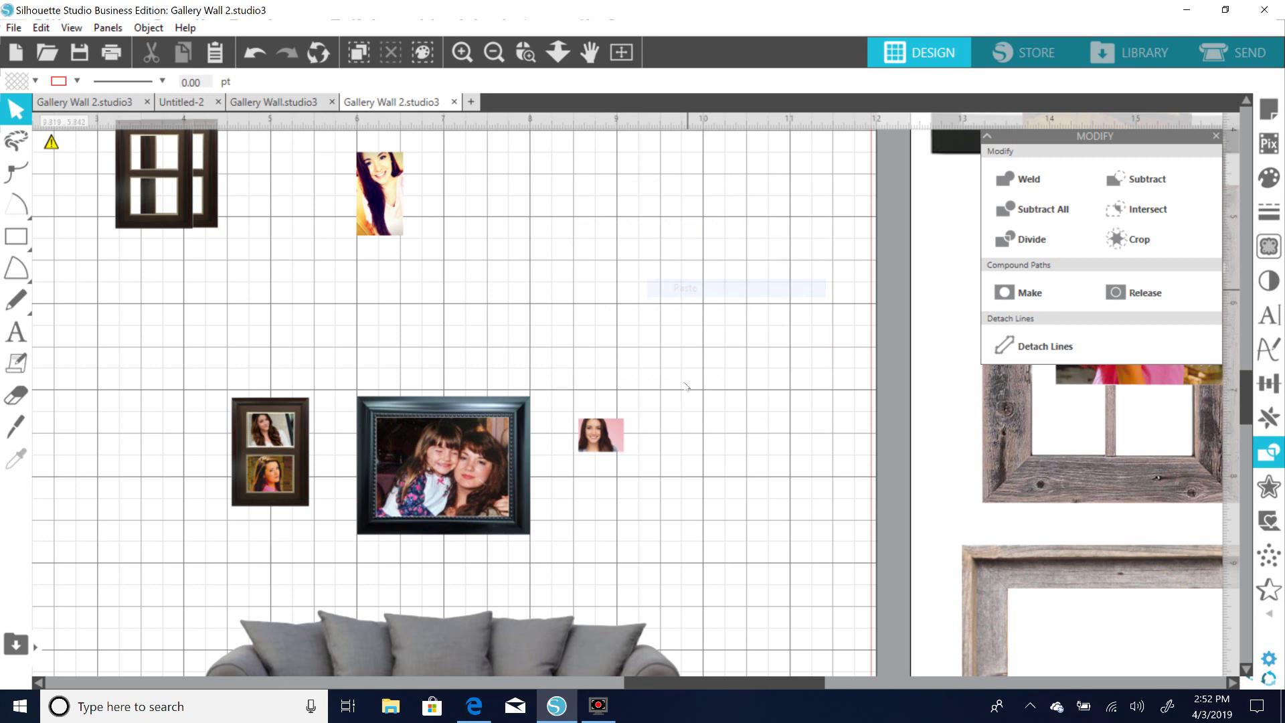
{"action": "left_click_drag", "start_coordinate": [900, 382], "coordinate": [624, 382]}
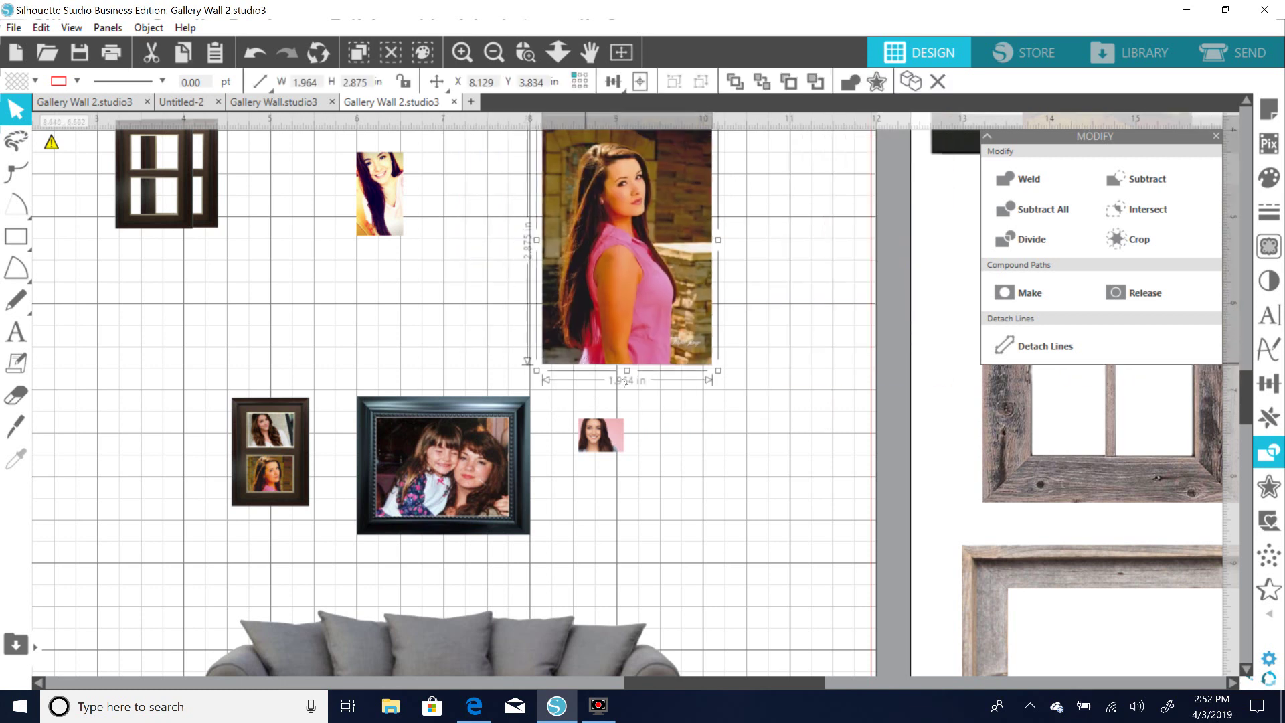
{"action": "left_click_drag", "start_coordinate": [720, 364], "coordinate": [654, 407]}
{"action": "left_click_drag", "start_coordinate": [643, 460], "coordinate": [723, 435]}
Bring a spare frame over the cropped portrait and fit the portrait into its lower opening, enlarged to about 0.565 × 0.414 in.
{"action": "left_click_drag", "start_coordinate": [175, 221], "coordinate": [623, 505]}
{"action": "left_click_drag", "start_coordinate": [601, 435], "coordinate": [604, 476]}
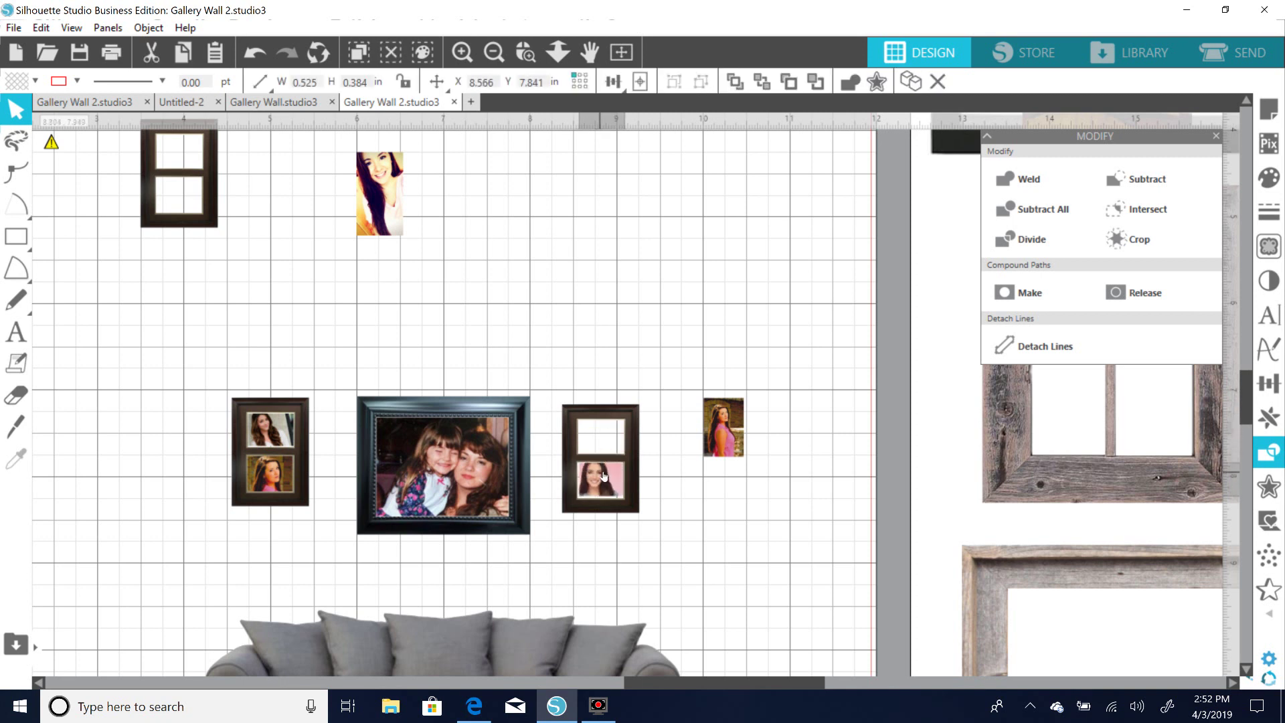
{"action": "key", "text": "Escape"}
{"action": "left_click", "coordinate": [598, 475]}
{"action": "left_click_drag", "start_coordinate": [633, 508], "coordinate": [636, 512]}
Enlarge the pink-top photo to about 0.723 × 1.059 in and place it at the back, behind the frame's upper opening.
{"action": "left_click_drag", "start_coordinate": [712, 429], "coordinate": [649, 442]}
{"action": "mouse_move", "coordinate": [693, 480]}
{"action": "left_mouse_down"}
{"action": "mouse_move", "coordinate": [714, 488]}
{"action": "mouse_move", "coordinate": [708, 506]}
{"action": "mouse_move", "coordinate": [644, 477]}
{"action": "mouse_move", "coordinate": [741, 478]}
{"action": "mouse_move", "coordinate": [636, 478]}
{"action": "mouse_move", "coordinate": [712, 479]}
{"action": "left_mouse_up"}
{"action": "right_click", "coordinate": [714, 480]}
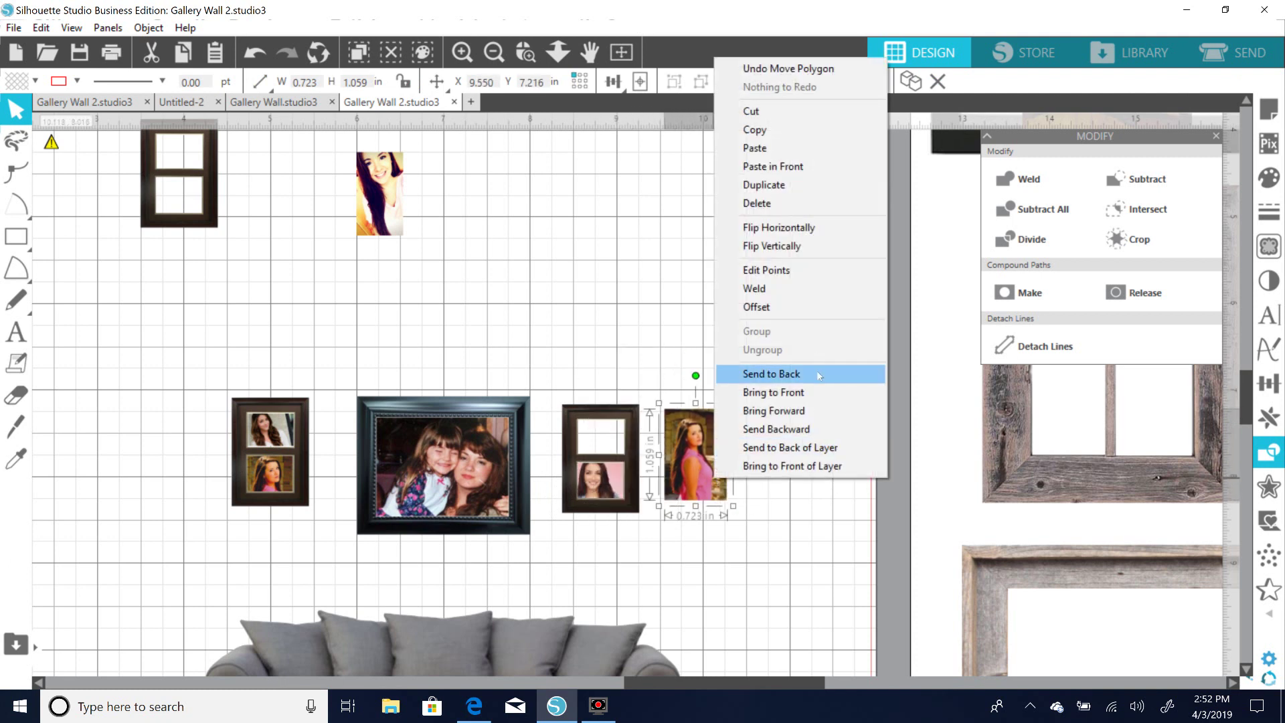
{"action": "left_click", "coordinate": [771, 373]}
{"action": "left_click", "coordinate": [735, 473]}
{"action": "left_click_drag", "start_coordinate": [718, 479], "coordinate": [624, 476]}
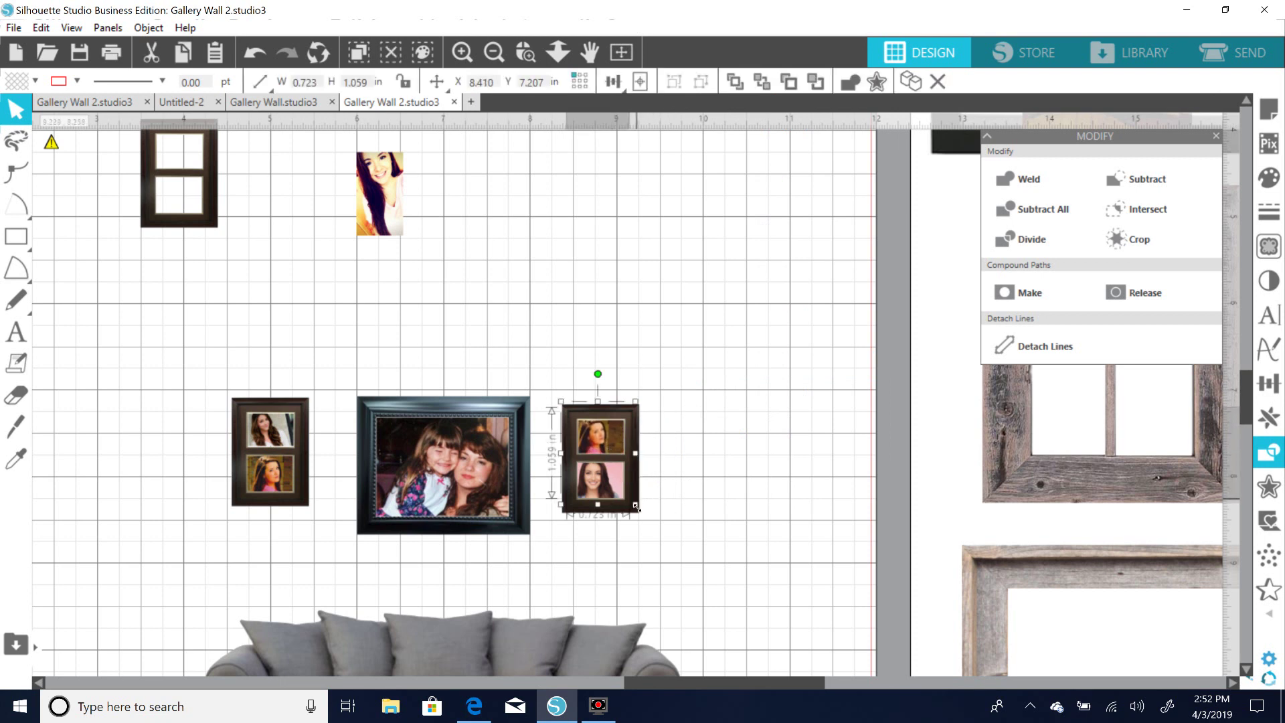
Shrink the pink-top photo to about 0.690 × 1.010 in and nudge it to center her face in the upper opening.
{"action": "left_click", "coordinate": [629, 503]}
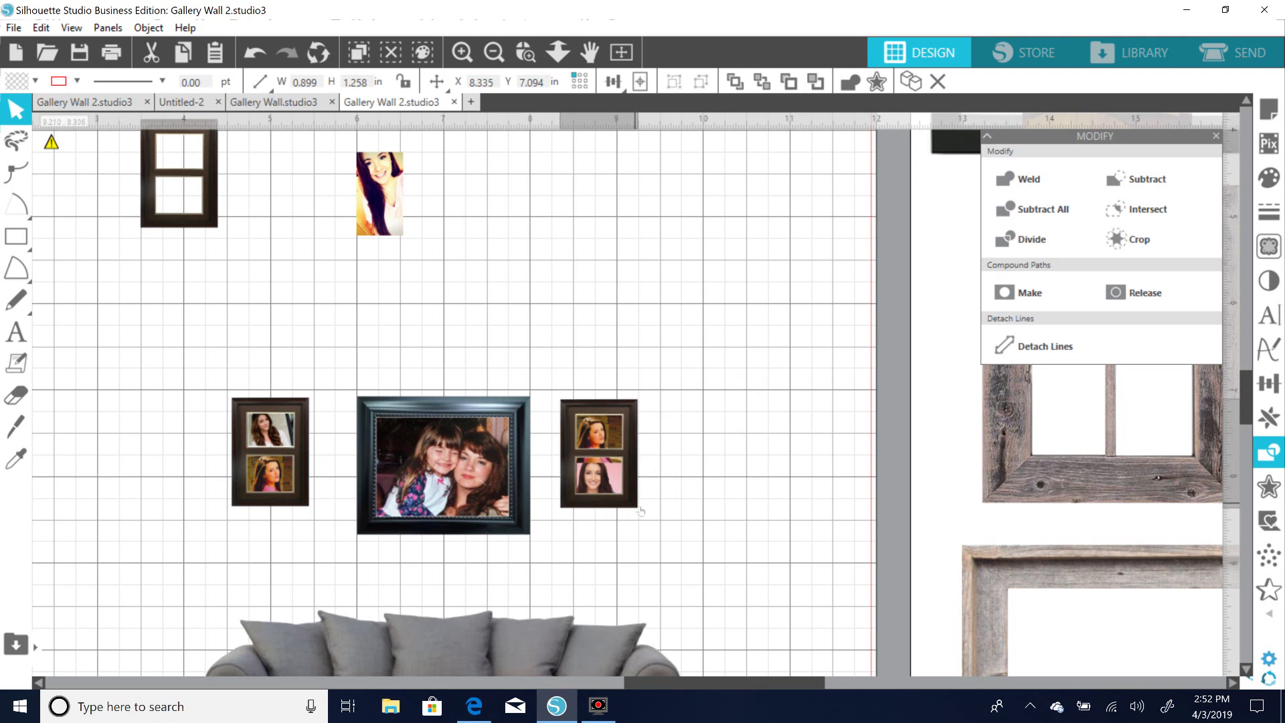
{"action": "left_click", "coordinate": [254, 51]}
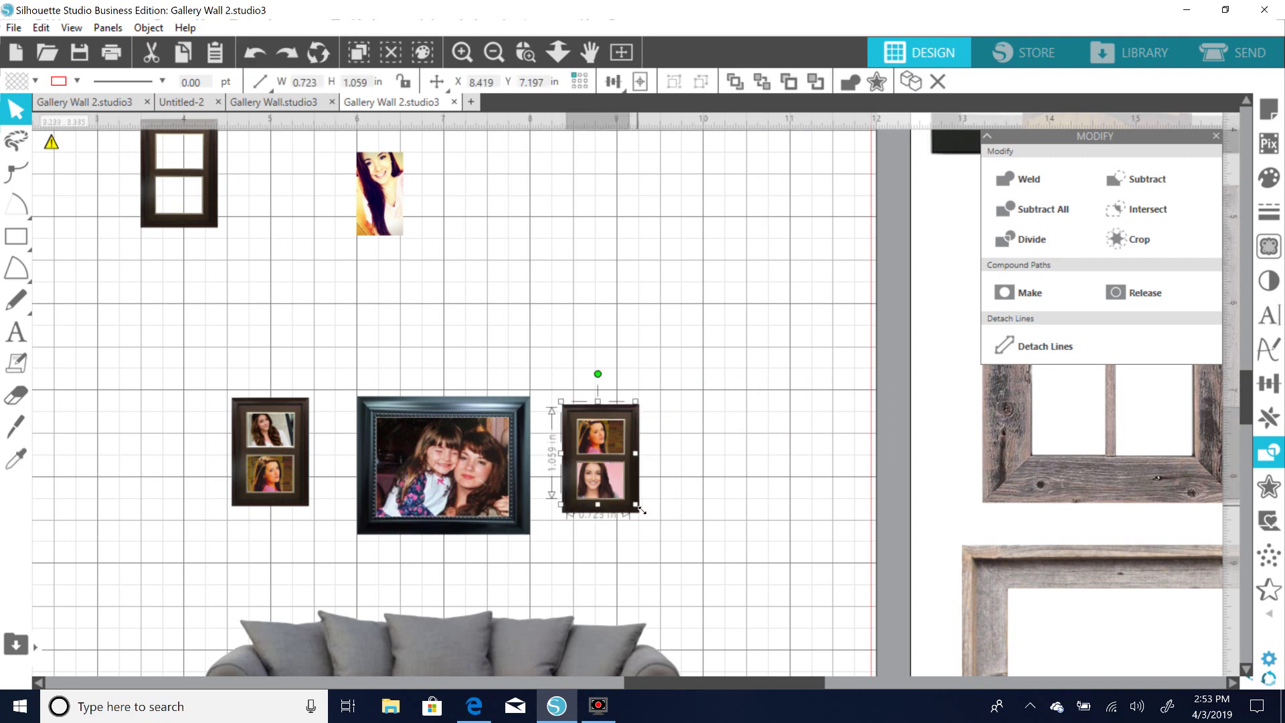
{"action": "left_click_drag", "start_coordinate": [639, 506], "coordinate": [636, 502]}
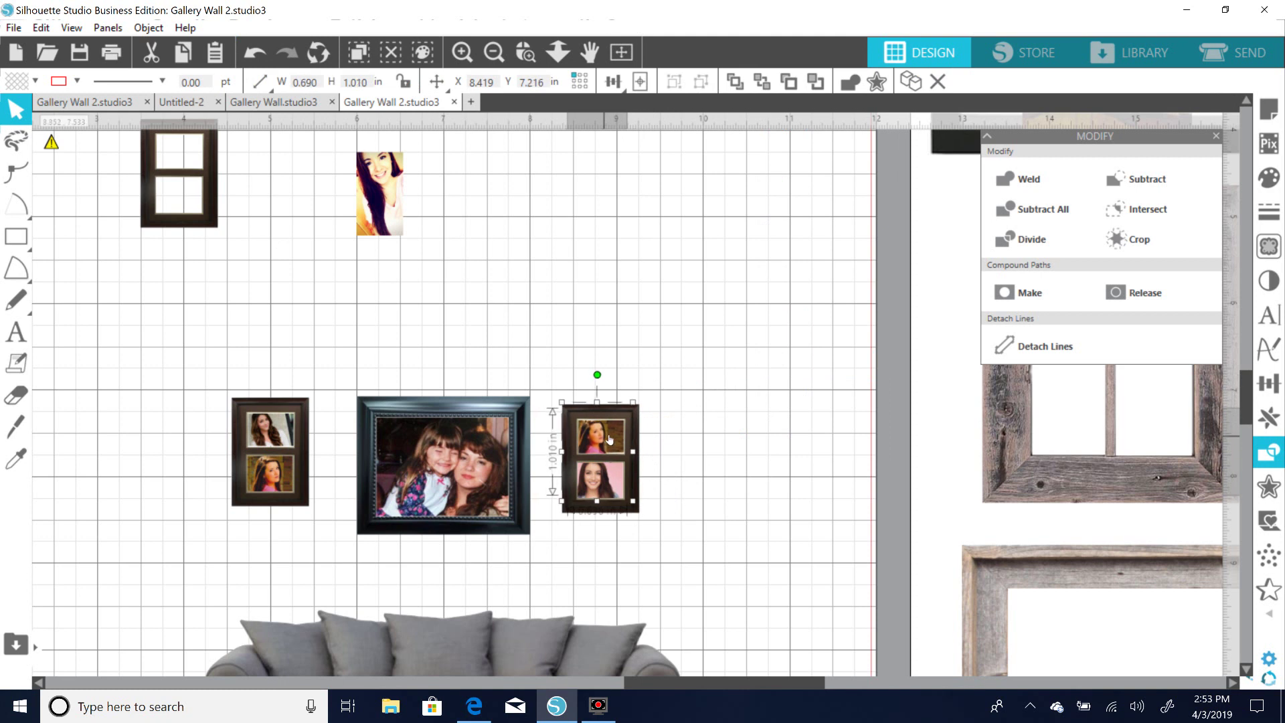
{"action": "key", "text": "Right"}
{"action": "key", "text": "Right"}
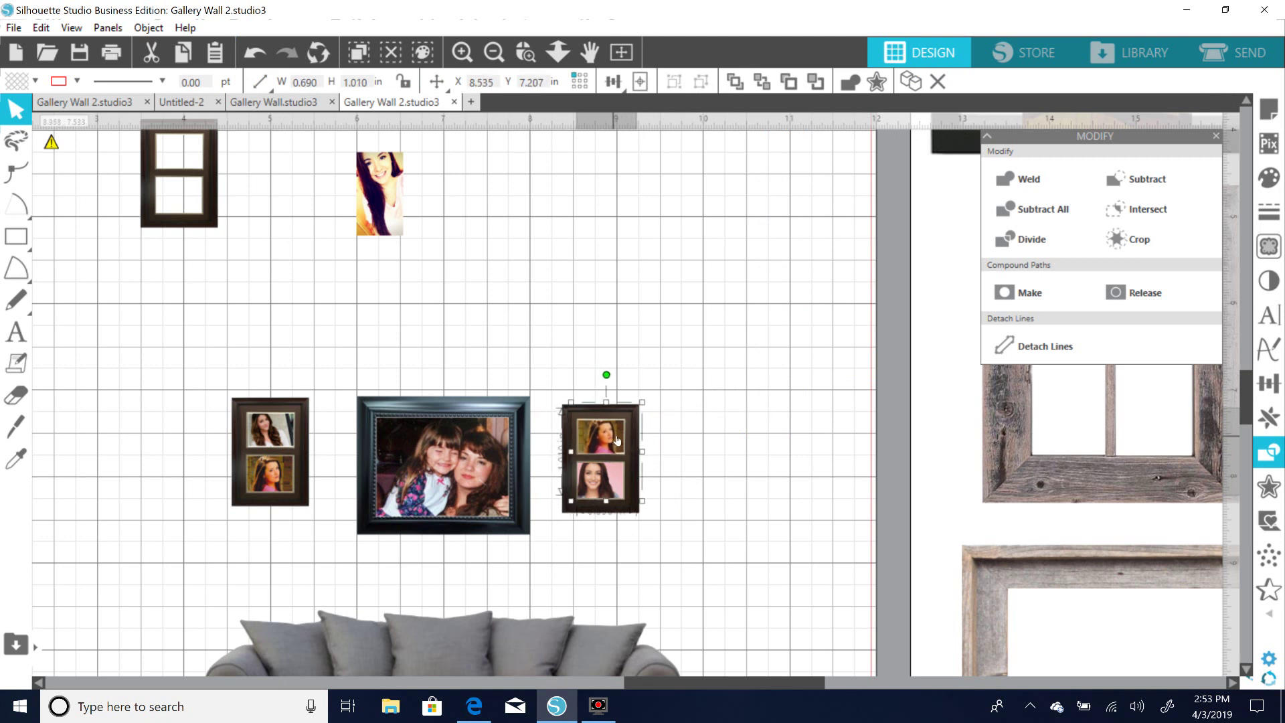
{"action": "left_click_drag", "start_coordinate": [617, 440], "coordinate": [616, 439]}
{"action": "left_click", "coordinate": [686, 439]}
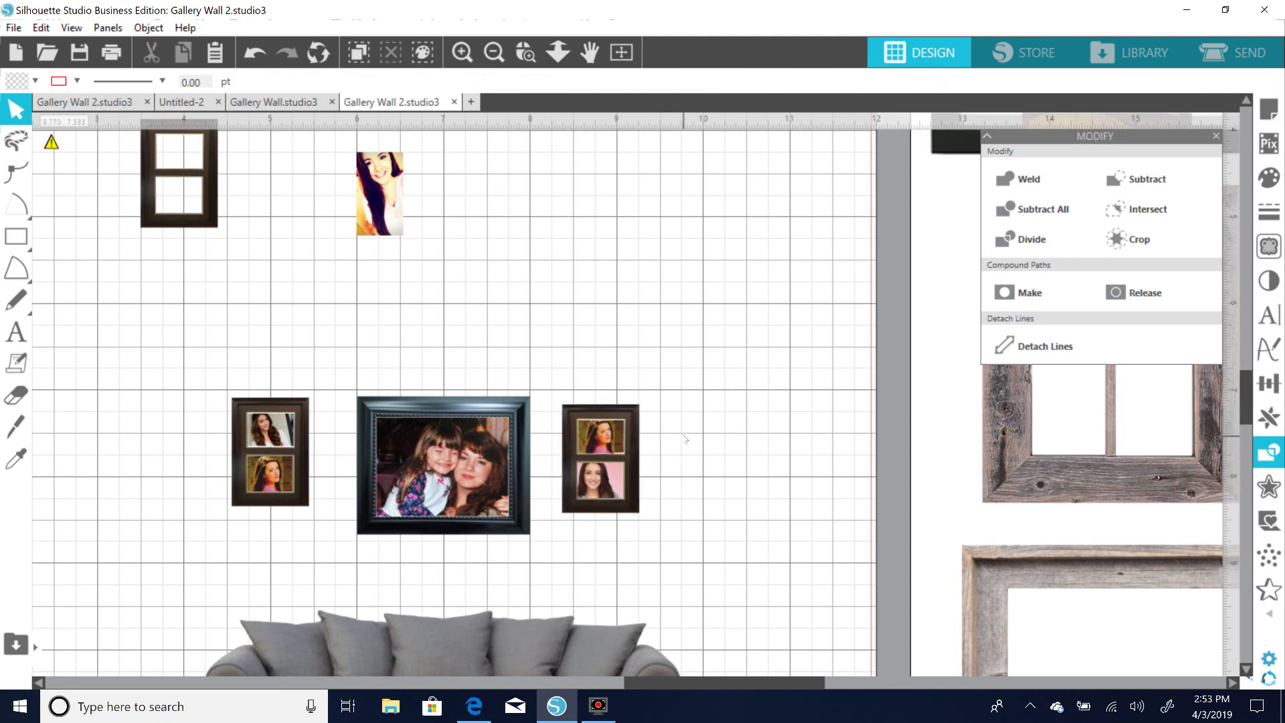
Trim the pink-top photo with the frame using Subtract All and delete the leftover piece from the lower opening.
{"action": "left_click", "coordinate": [623, 450]}
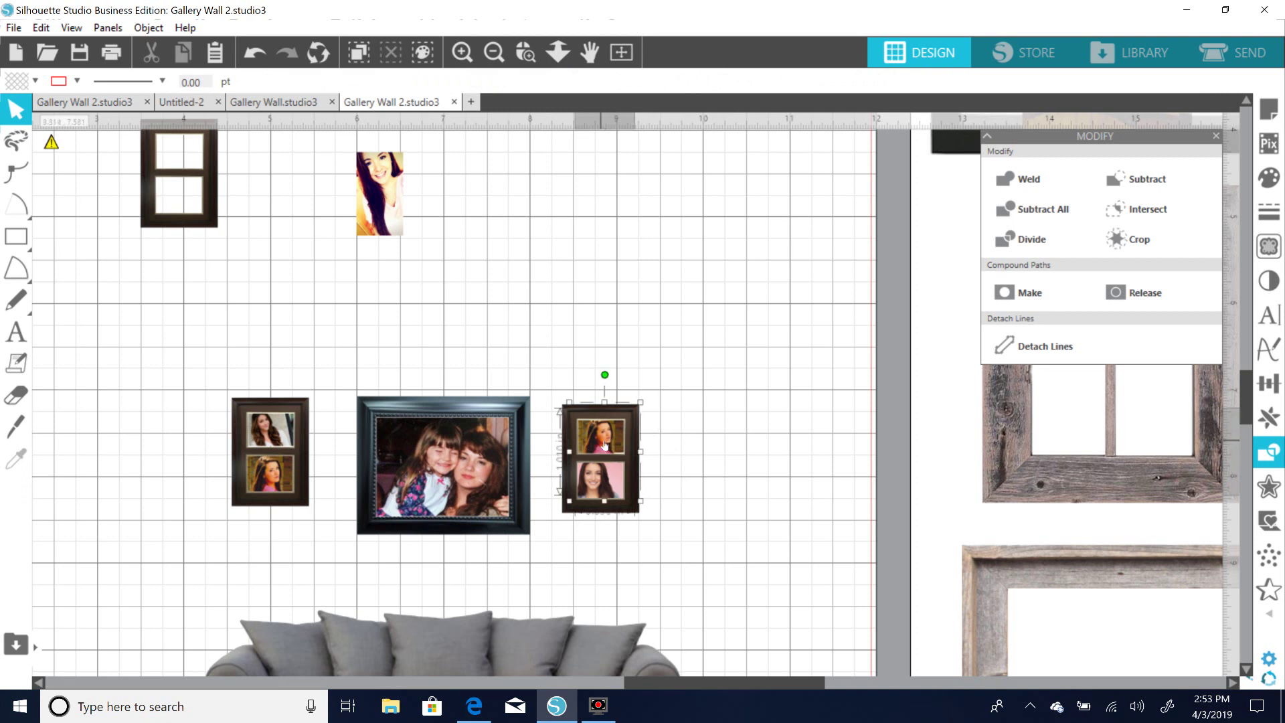
{"action": "left_click", "coordinate": [642, 468], "text": "shift"}
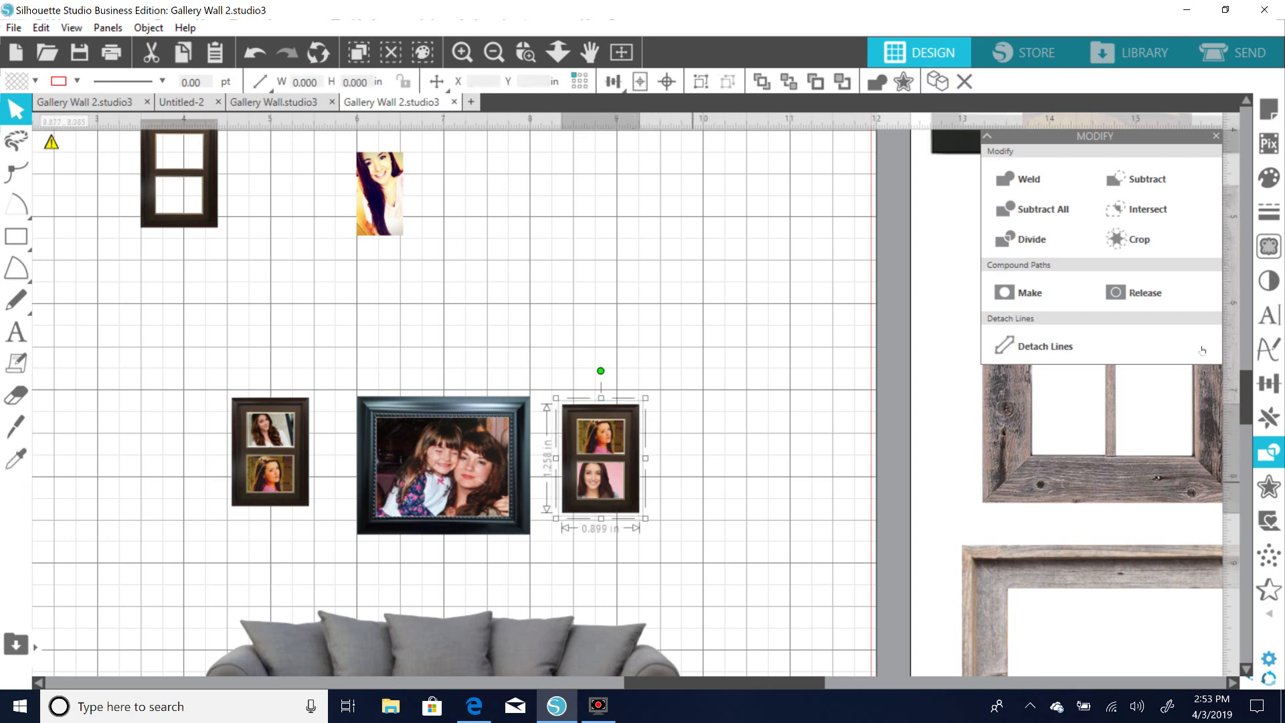
{"action": "left_click", "coordinate": [1042, 209]}
{"action": "left_click", "coordinate": [542, 407]}
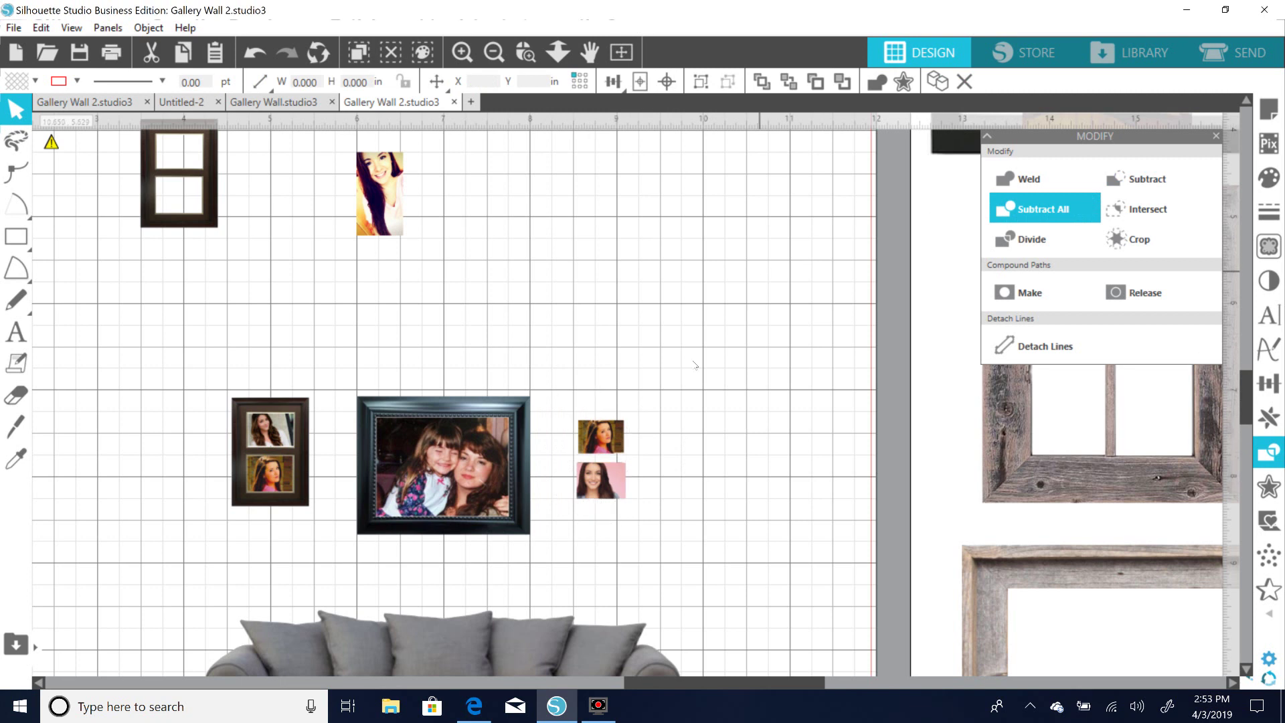
{"action": "left_click_drag", "start_coordinate": [616, 474], "coordinate": [790, 502]}
{"action": "left_click", "coordinate": [606, 495]}
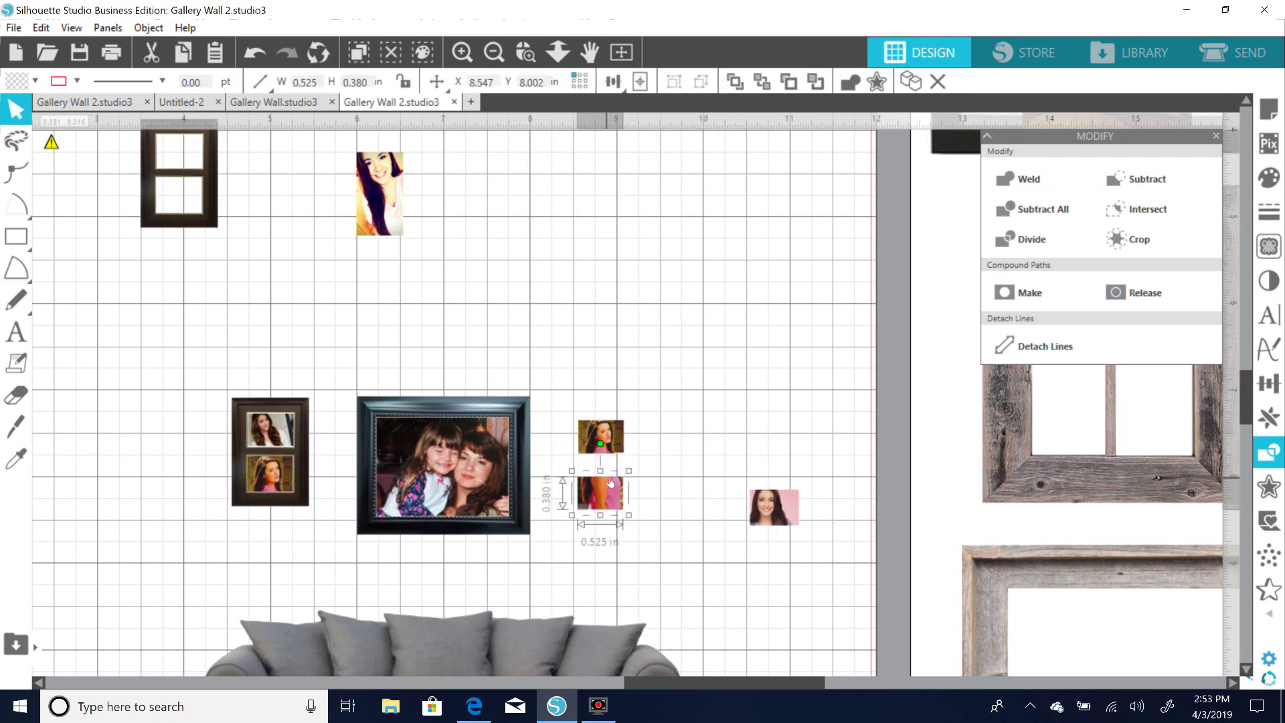
{"action": "key", "text": "Delete"}
Place the smiling portrait below the cropped pink-top photo and bring the spare double frame over both, with each photo in an opening.
{"action": "left_click_drag", "start_coordinate": [789, 524], "coordinate": [622, 511]}
{"action": "left_click_drag", "start_coordinate": [218, 221], "coordinate": [717, 374]}
{"action": "left_click_drag", "start_coordinate": [616, 492], "coordinate": [703, 407]}
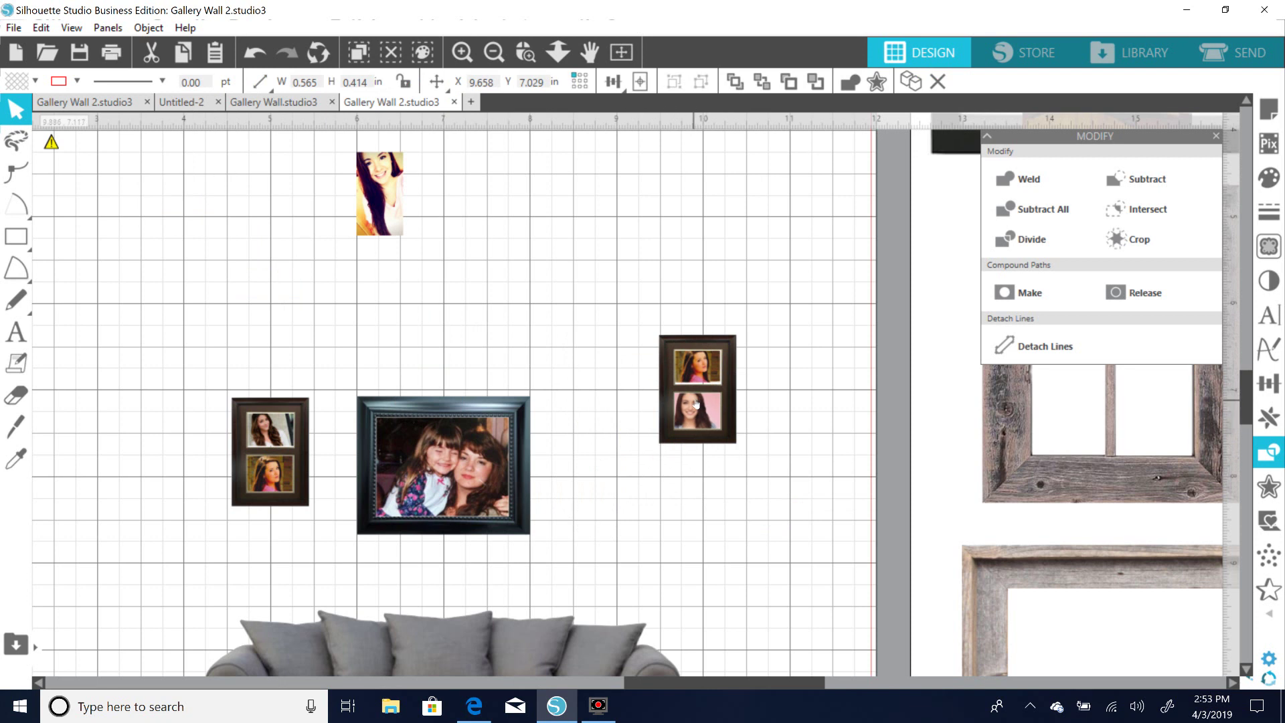
Enlarge the cropped pink-top photo to about 0.577 × 0.422 in and place the double frame back over both portraits.
{"action": "left_click", "coordinate": [736, 414]}
{"action": "left_click_drag", "start_coordinate": [736, 413], "coordinate": [607, 407]}
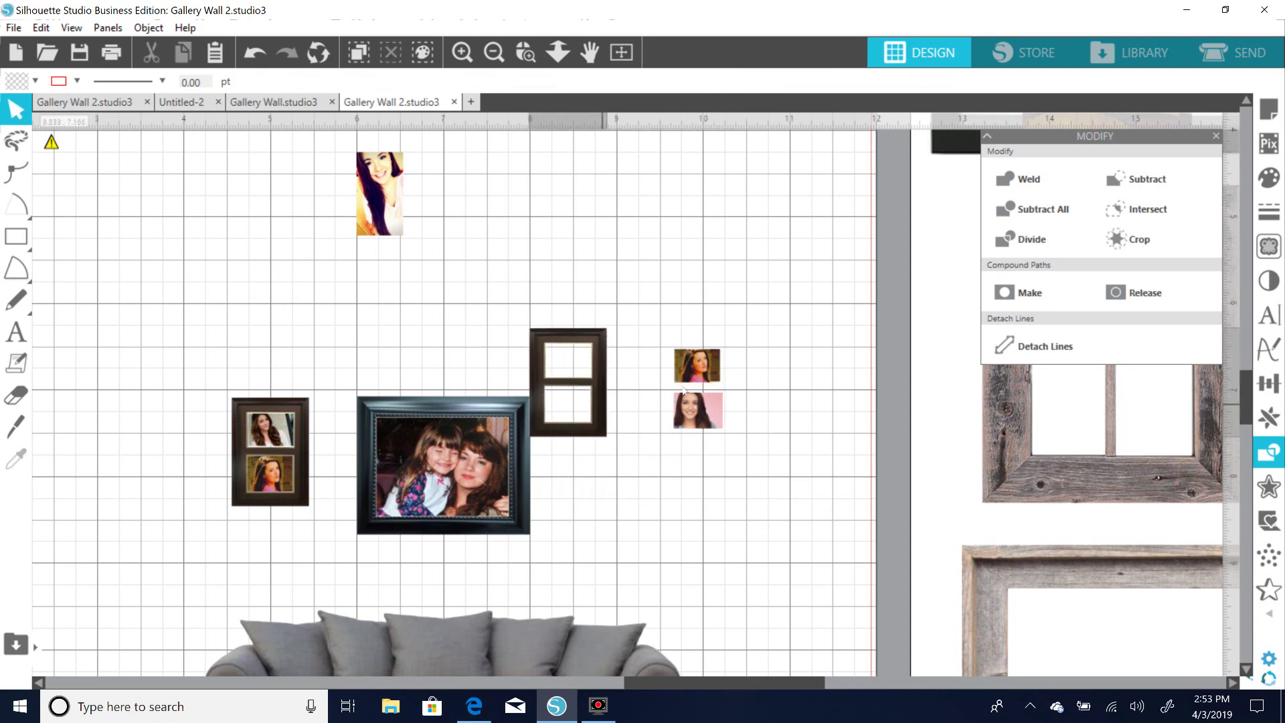
{"action": "left_click", "coordinate": [710, 375]}
{"action": "left_click_drag", "start_coordinate": [726, 388], "coordinate": [731, 391]}
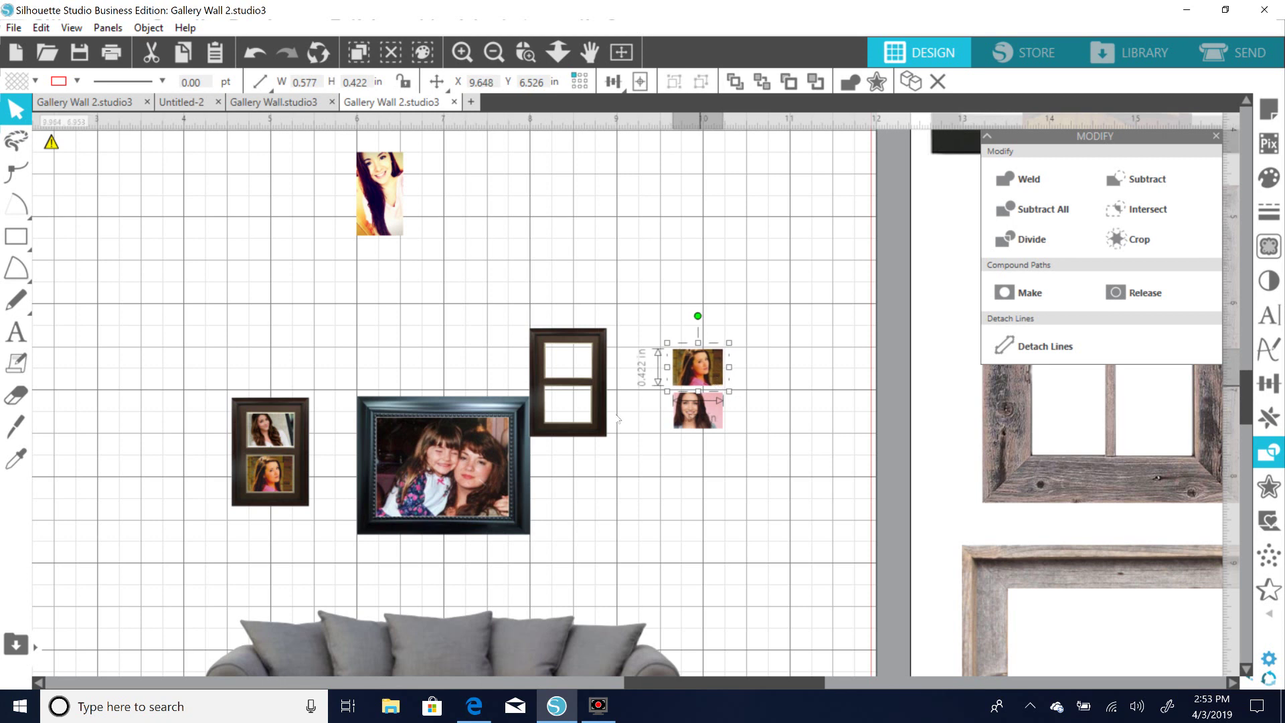
{"action": "left_click_drag", "start_coordinate": [594, 430], "coordinate": [725, 436]}
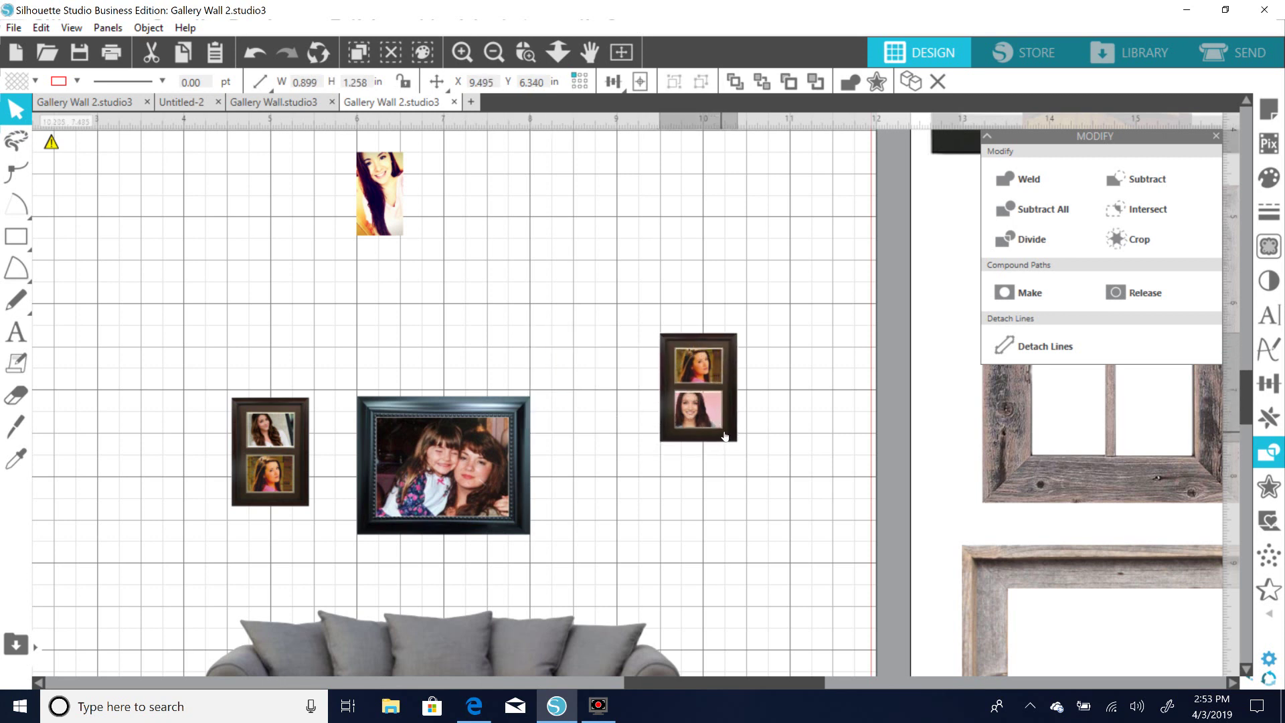
Group the double frame with its two portraits and move it beside the large frame, at about X 8.557, Y 7.142 in.
{"action": "left_click", "coordinate": [697, 428]}
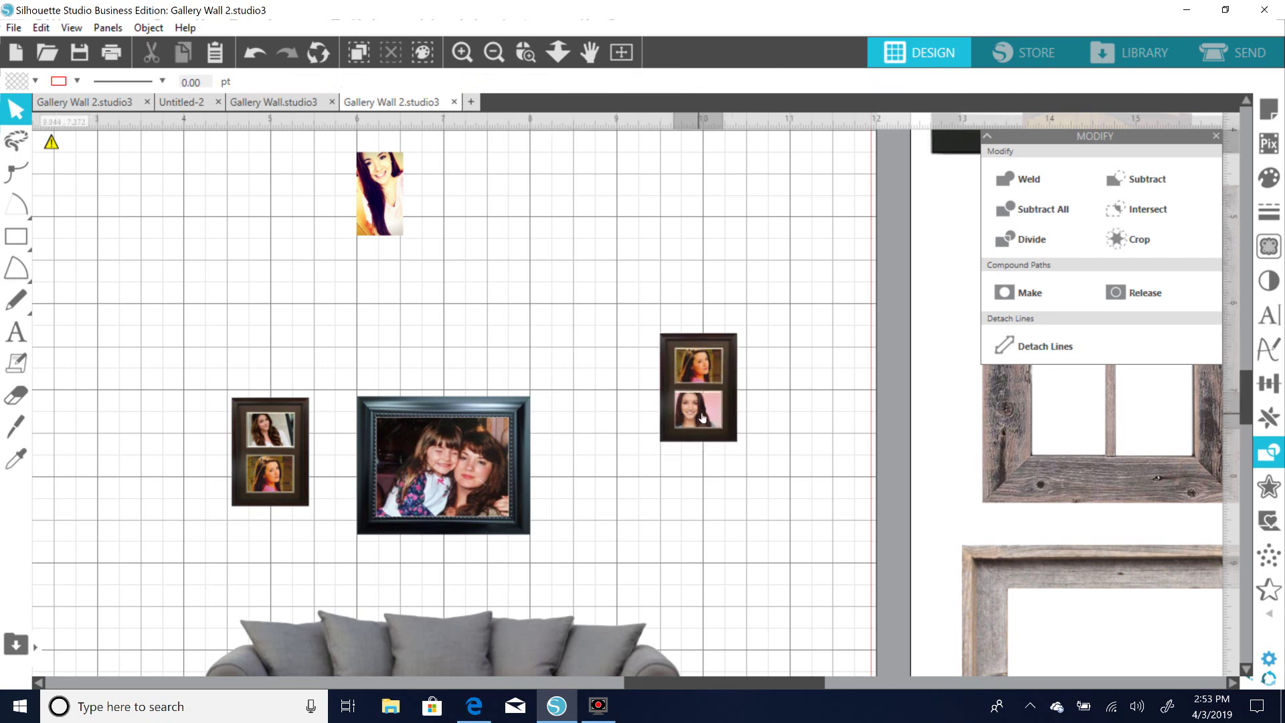
{"action": "left_click_drag", "start_coordinate": [703, 416], "coordinate": [703, 416]}
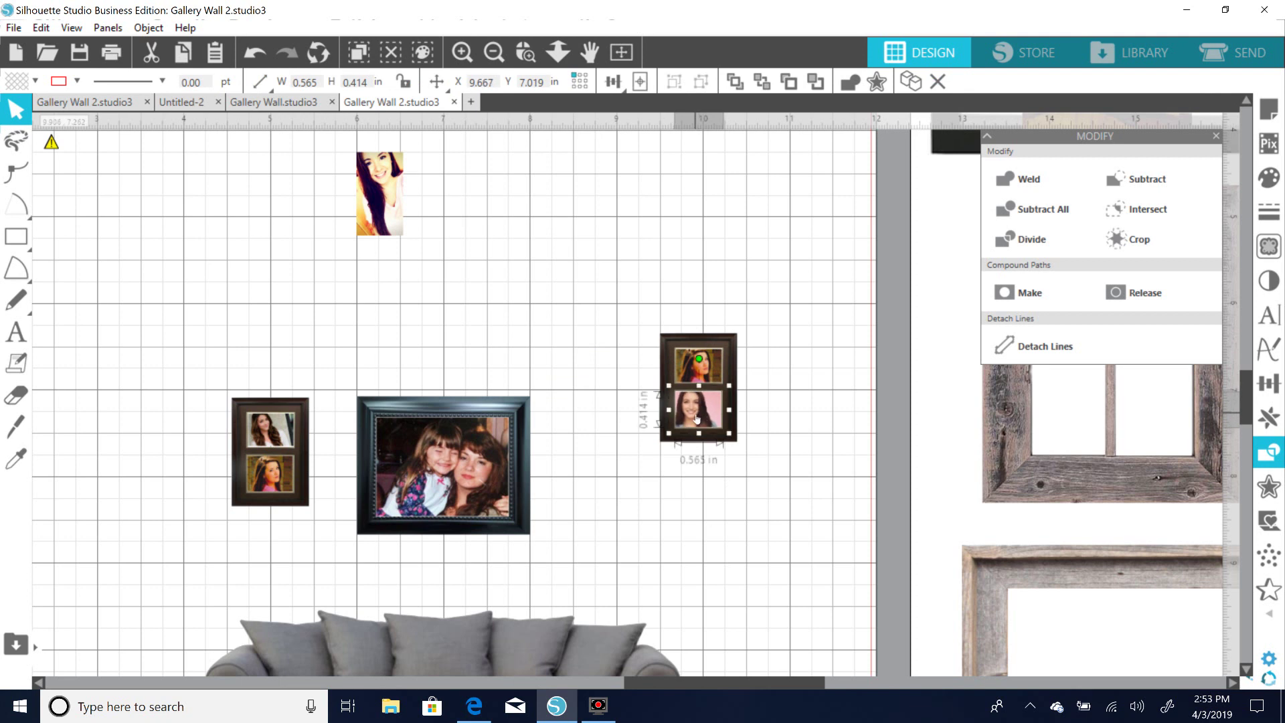
{"action": "left_click", "coordinate": [606, 420]}
{"action": "left_click", "coordinate": [709, 428]}
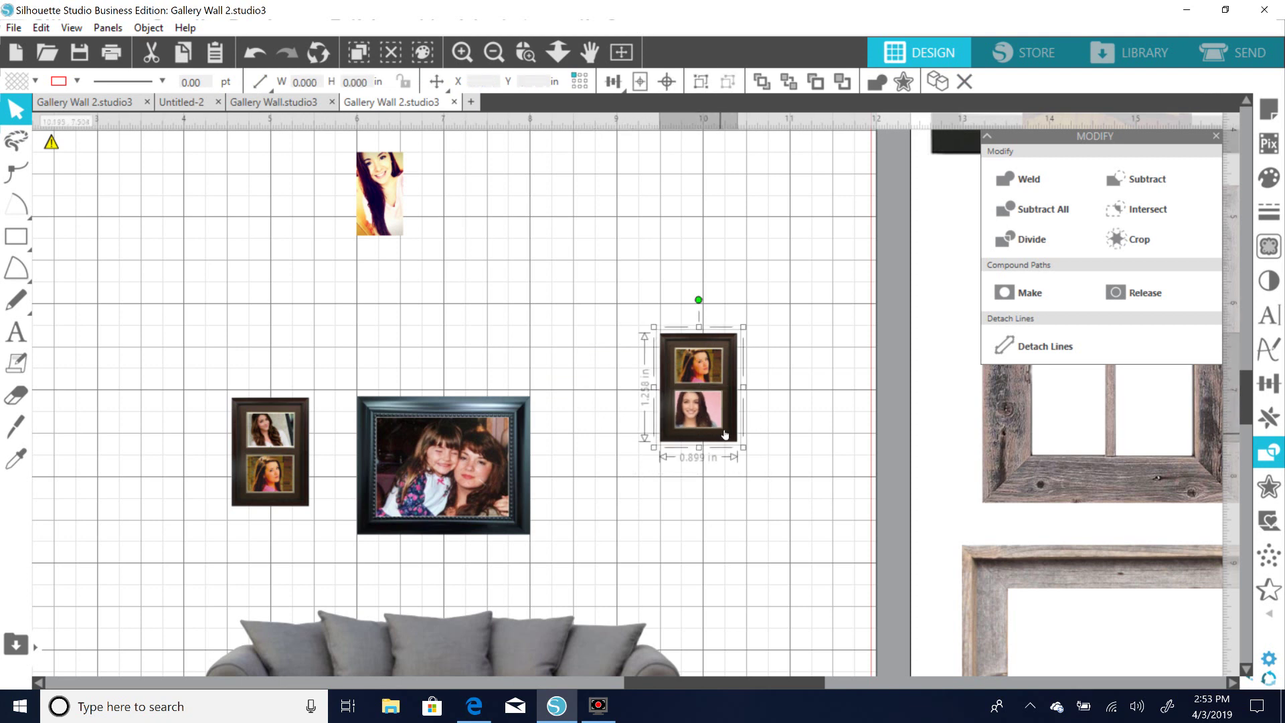
{"action": "right_click", "coordinate": [722, 434]}
{"action": "left_click", "coordinate": [794, 502]}
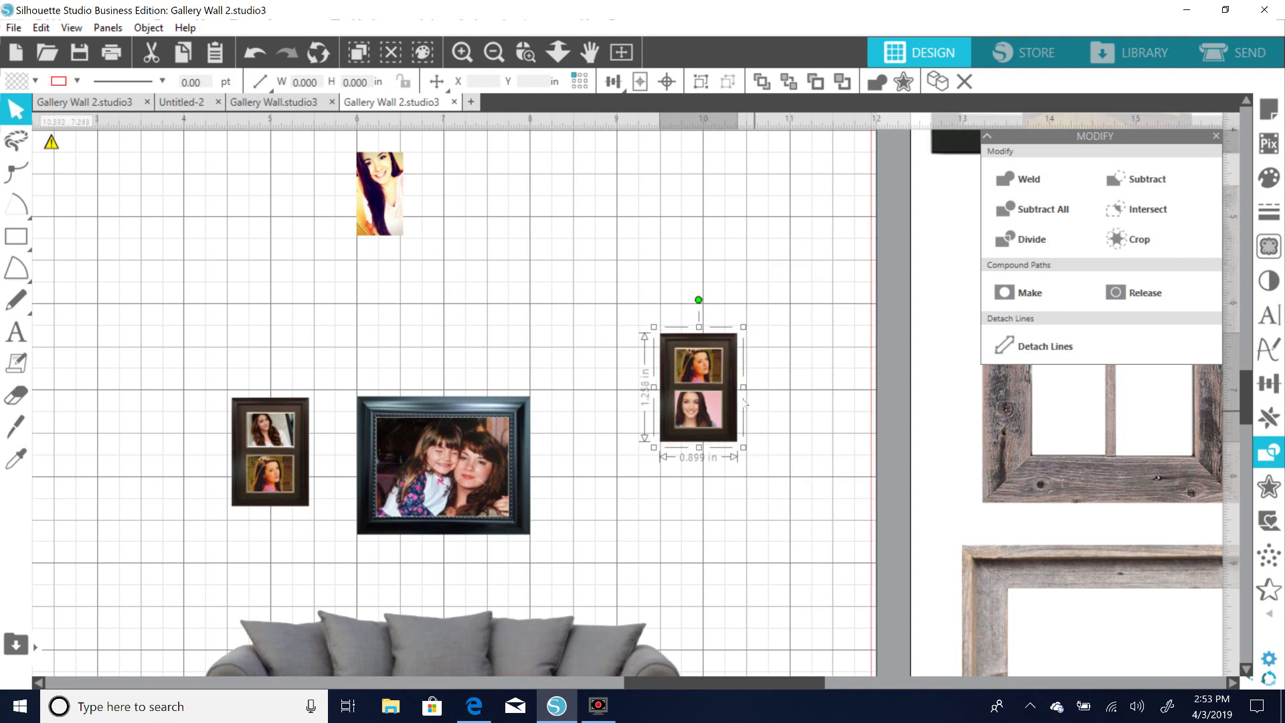
{"action": "left_click_drag", "start_coordinate": [735, 414], "coordinate": [669, 489]}
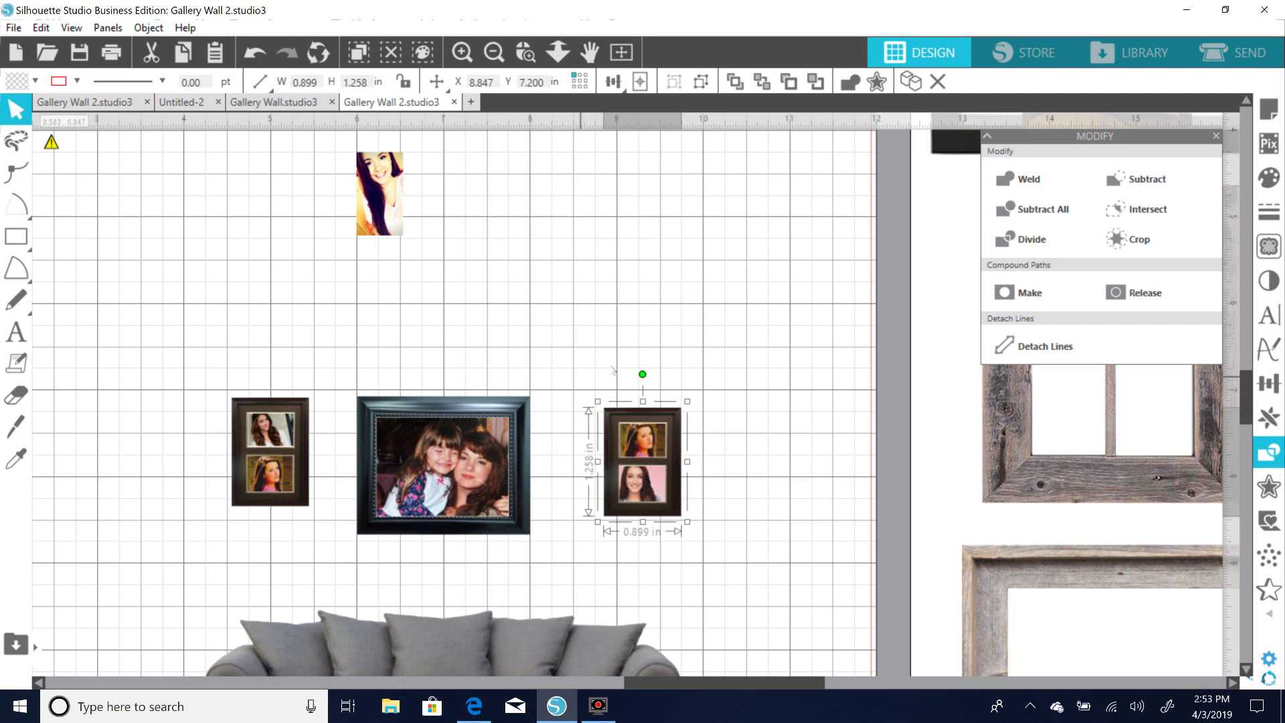
{"action": "left_click_drag", "start_coordinate": [681, 424], "coordinate": [657, 419]}
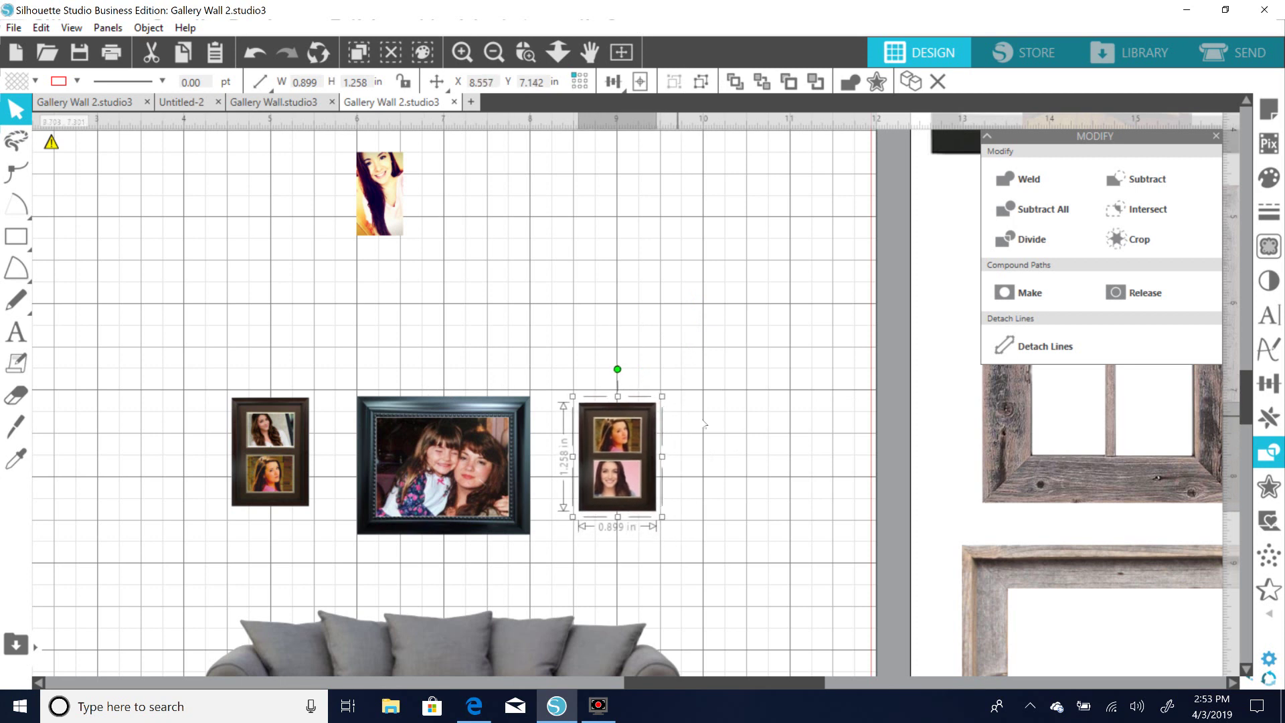
Align the three framed pictures above the sofa along their top edges.
{"action": "left_click", "coordinate": [705, 422]}
{"action": "left_click_drag", "start_coordinate": [195, 358], "coordinate": [669, 545]}
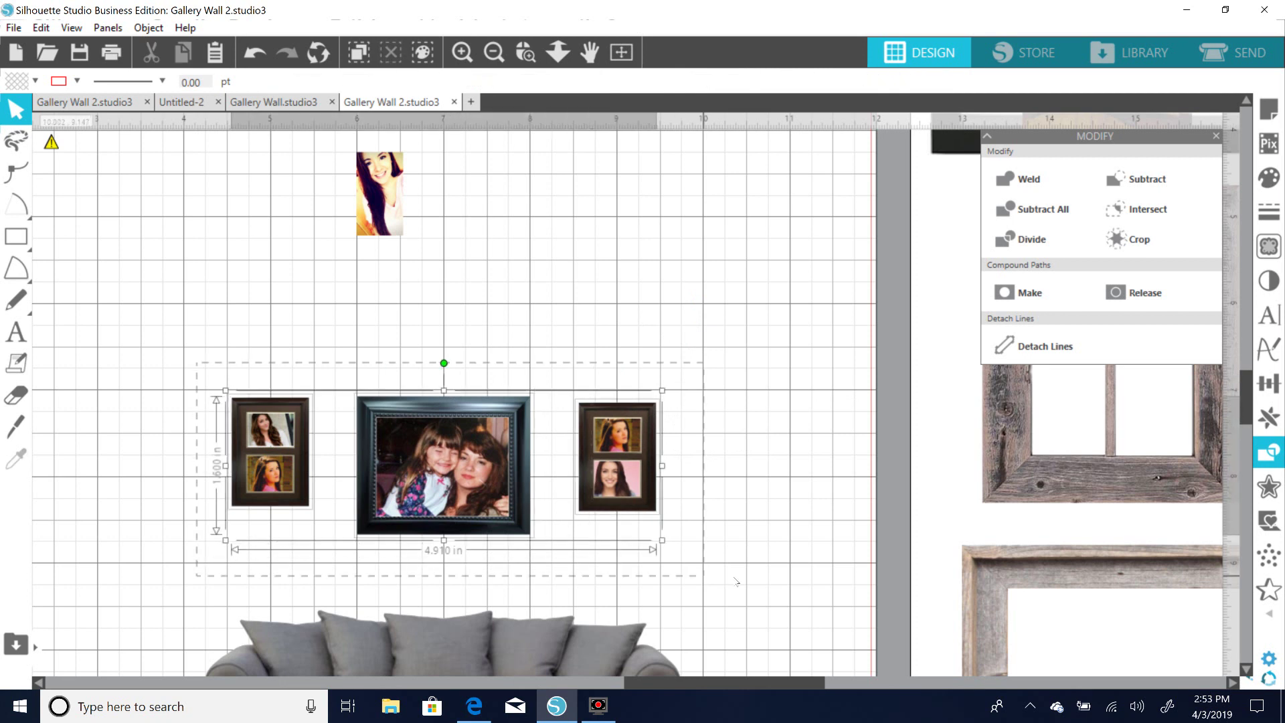
{"action": "left_click", "coordinate": [149, 27]}
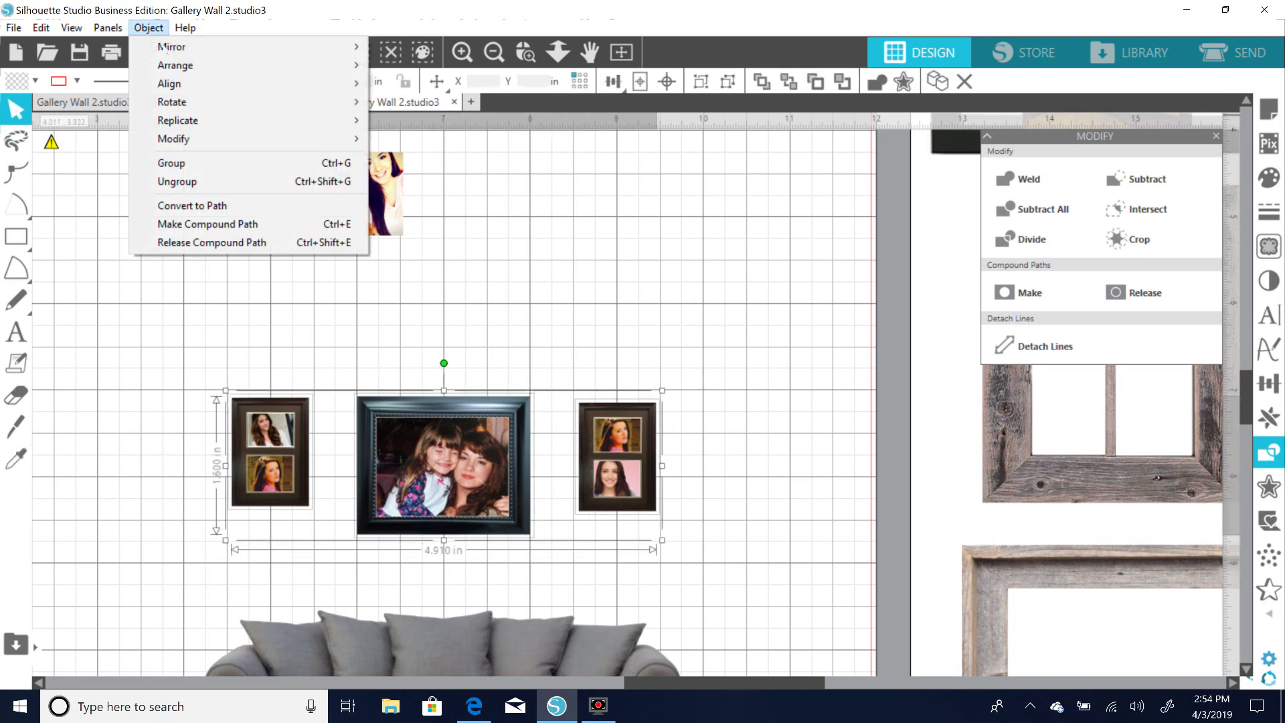
{"action": "mouse_move", "coordinate": [185, 89]}
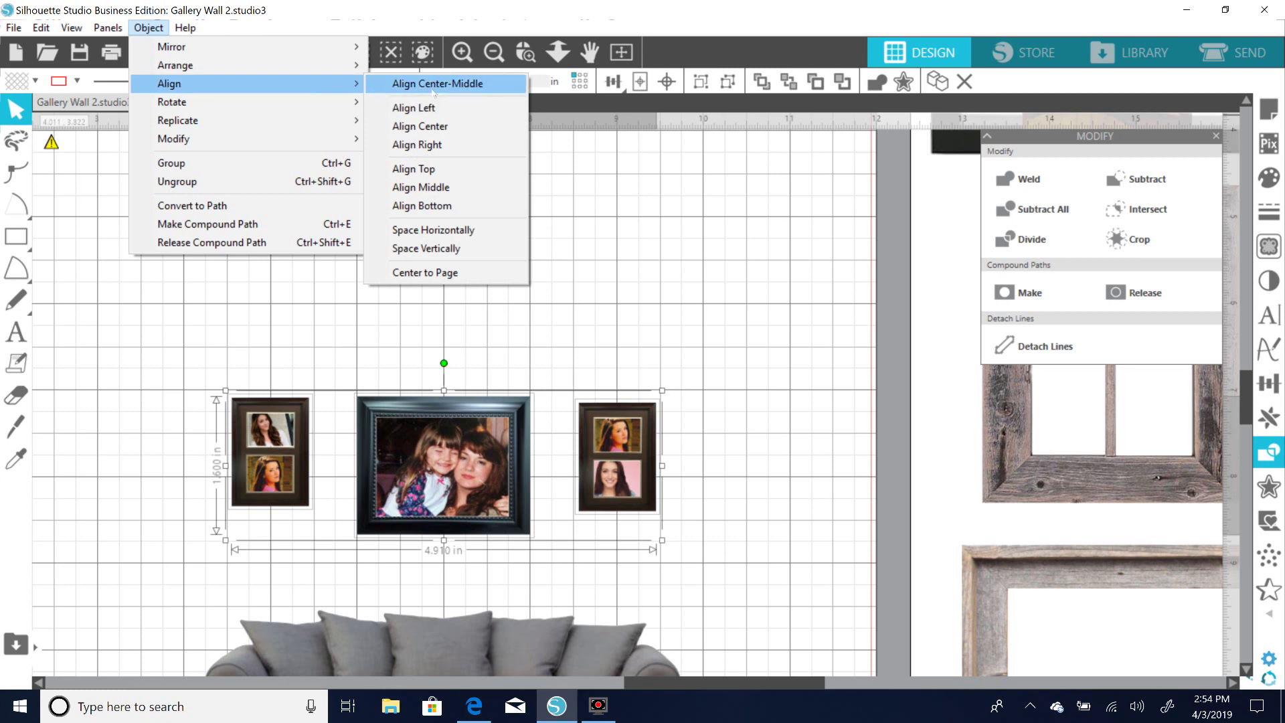
{"action": "left_click", "coordinate": [435, 170]}
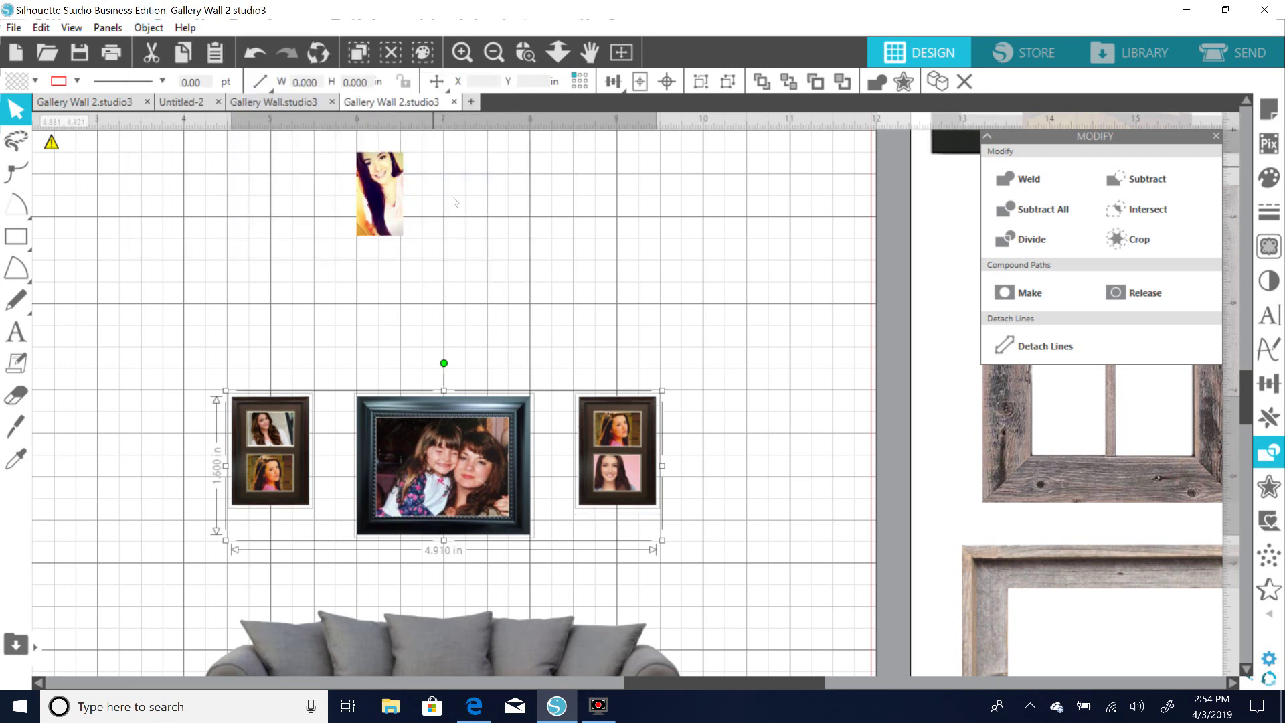
{"action": "left_click", "coordinate": [647, 260]}
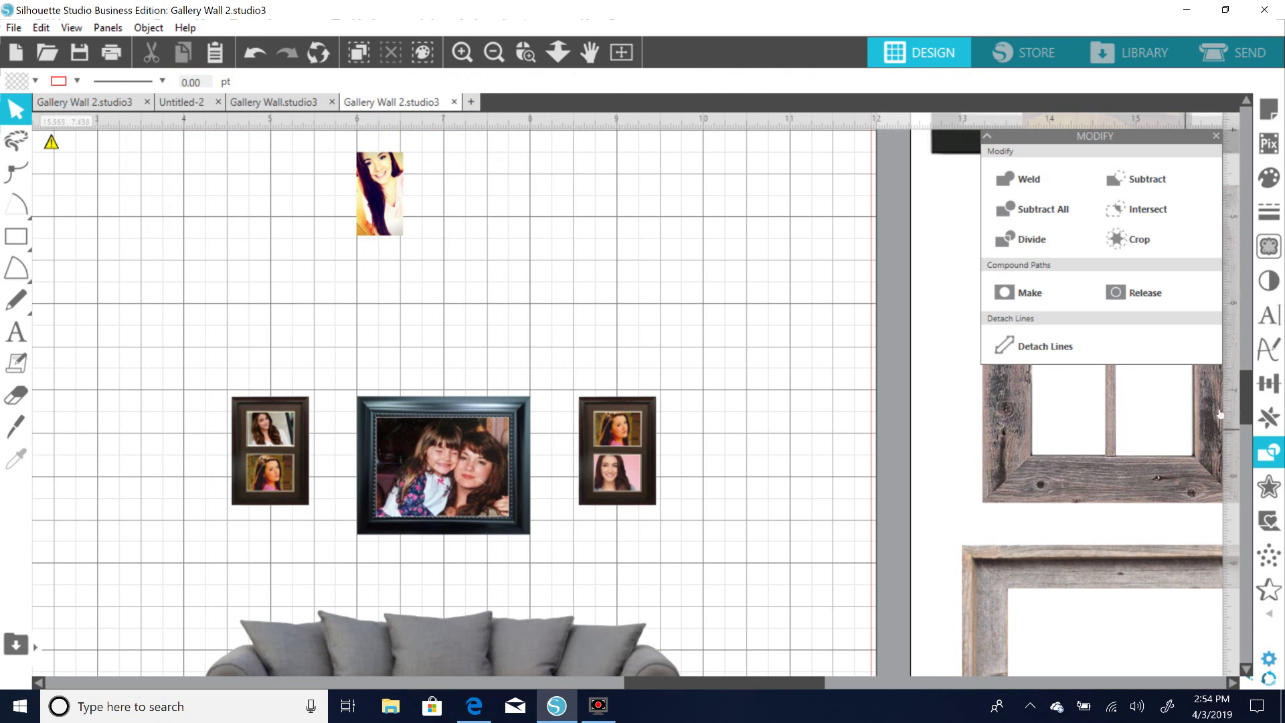
Align the three framed pictures above the sofa along their bottom edges.
{"action": "mouse_move", "coordinate": [1245, 379]}
{"action": "left_mouse_down"}
{"action": "mouse_move", "coordinate": [1245, 402]}
{"action": "mouse_move", "coordinate": [1245, 366]}
{"action": "left_mouse_up"}
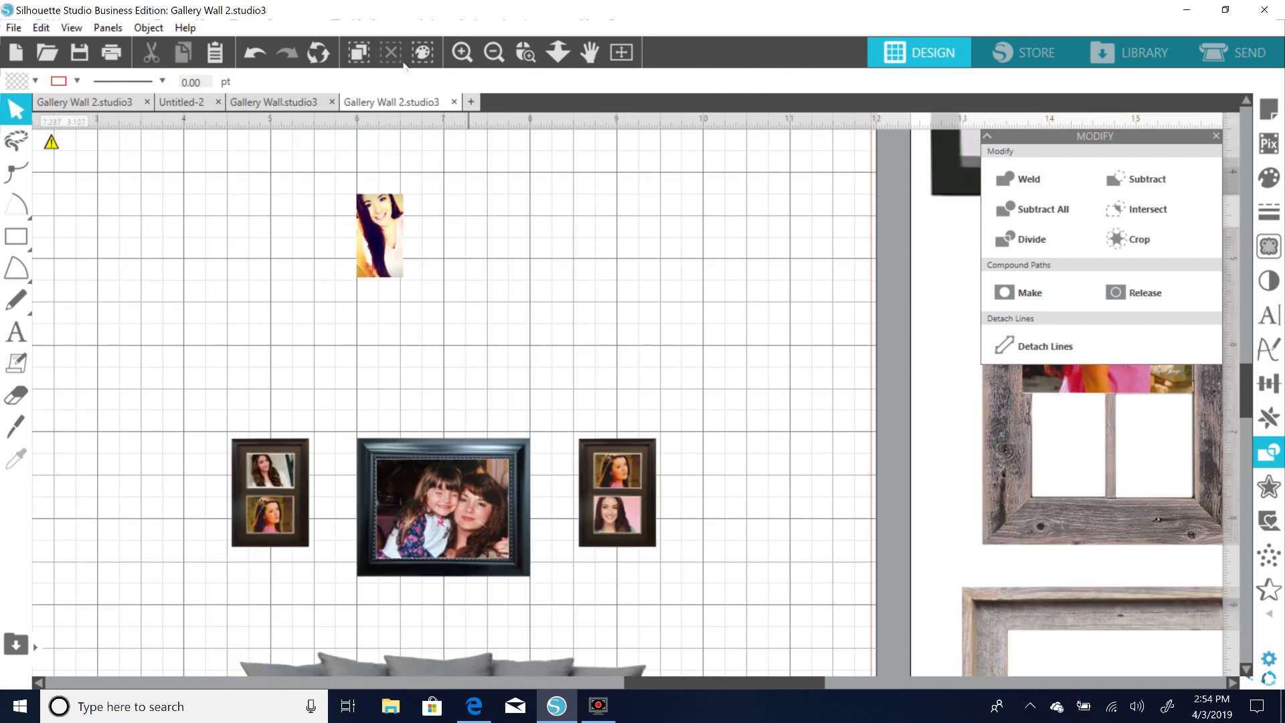
{"action": "left_click_drag", "start_coordinate": [137, 589], "coordinate": [736, 411]}
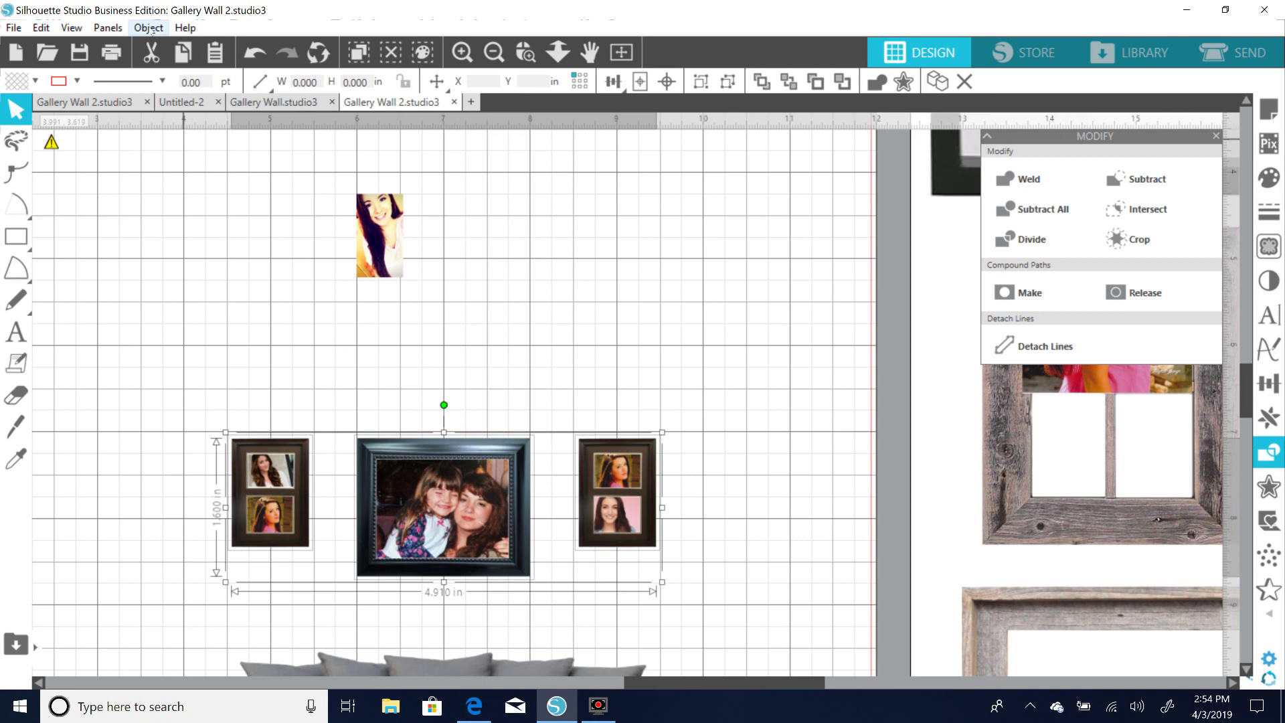
{"action": "left_click", "coordinate": [153, 30]}
{"action": "mouse_move", "coordinate": [174, 84]}
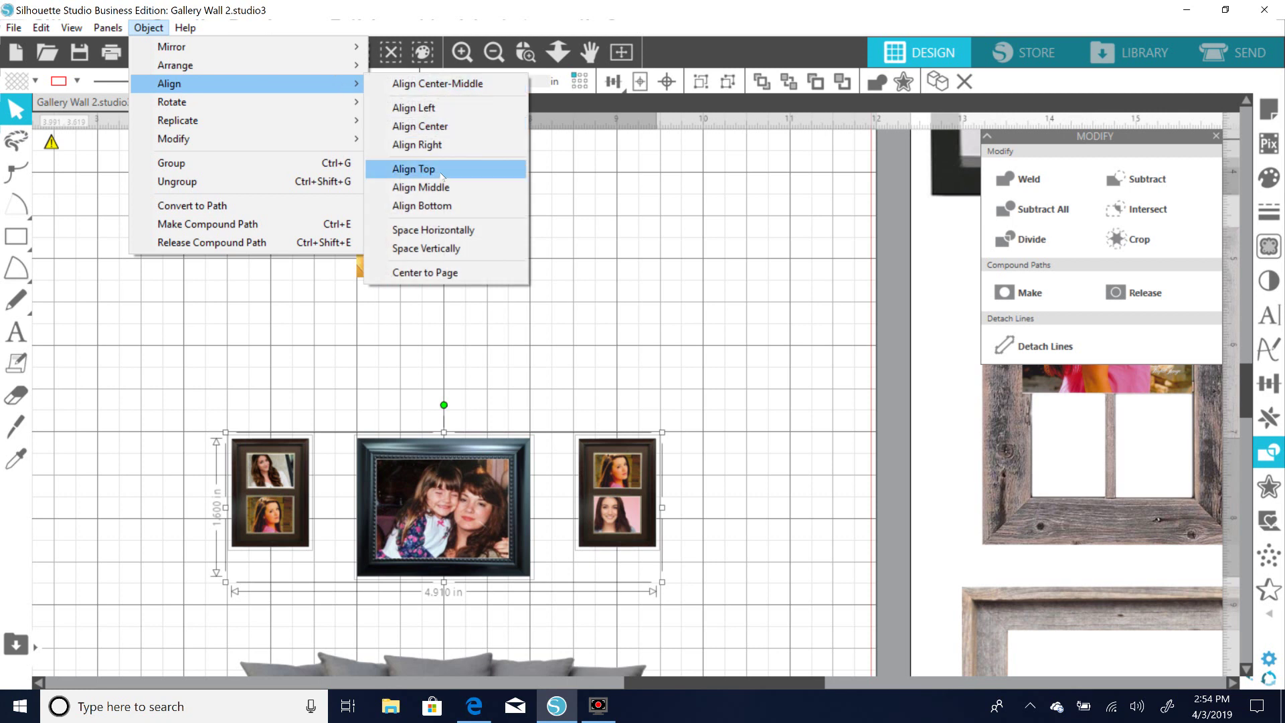
{"action": "left_click", "coordinate": [440, 204]}
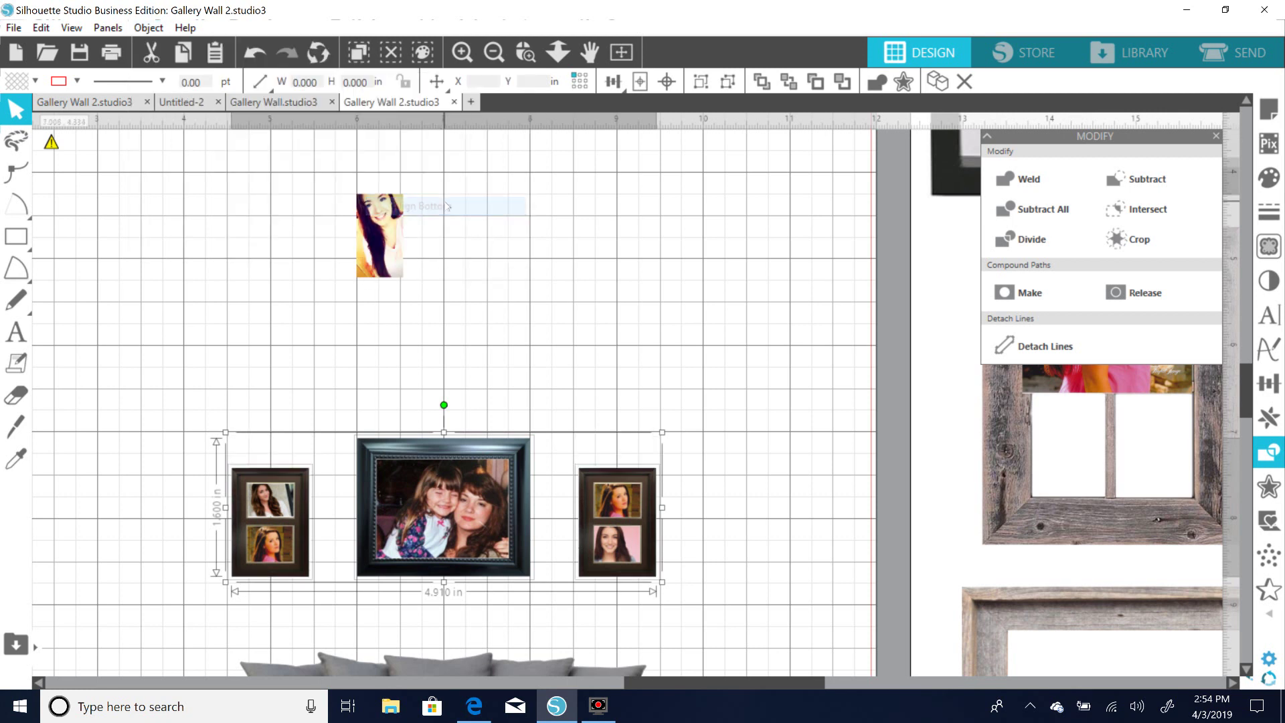
{"action": "left_click", "coordinate": [586, 238]}
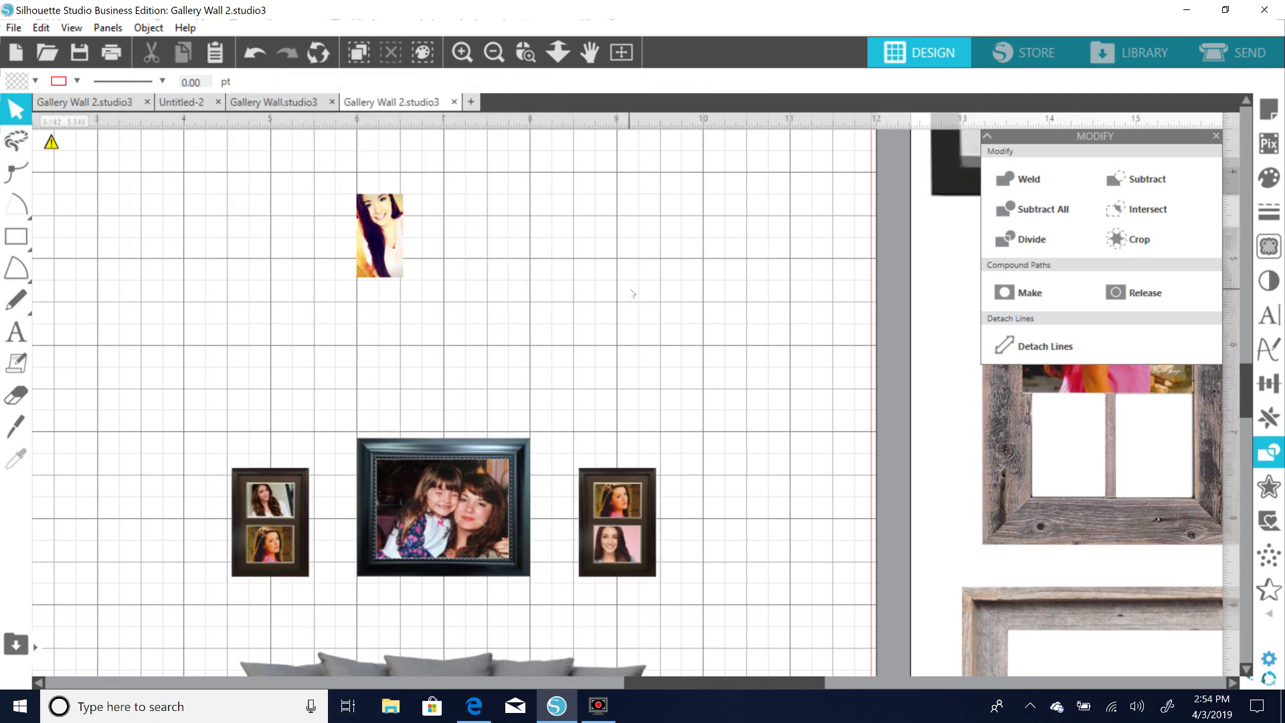
Align the three framed pictures above the sofa by their vertical middles with Align Middle.
{"action": "left_click_drag", "start_coordinate": [153, 399], "coordinate": [712, 605]}
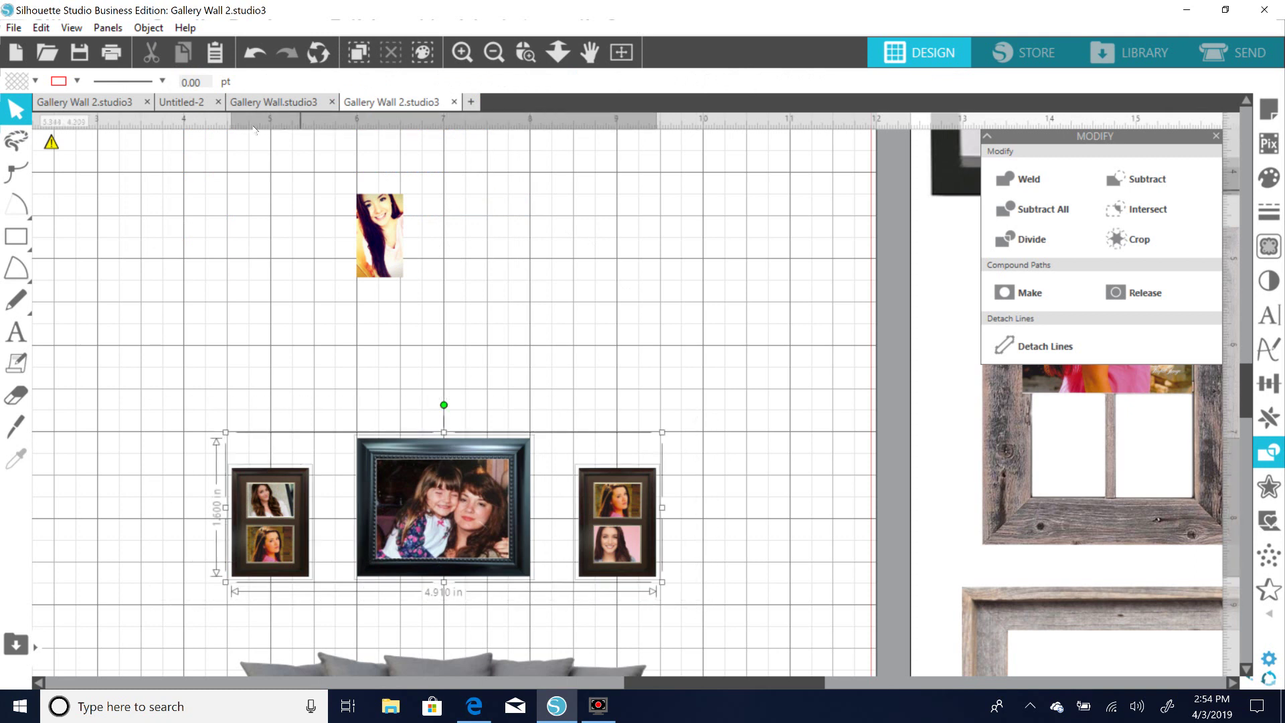
{"action": "left_click", "coordinate": [147, 30]}
{"action": "mouse_move", "coordinate": [193, 84]}
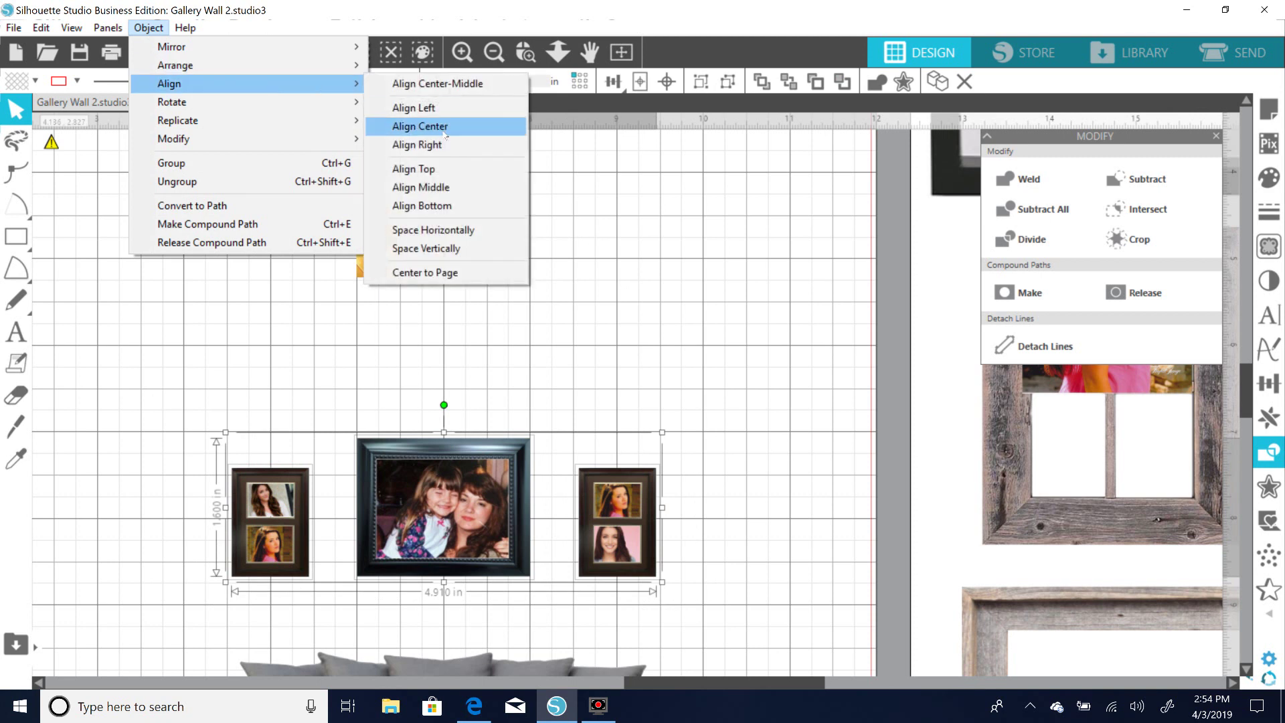
{"action": "left_click", "coordinate": [462, 193]}
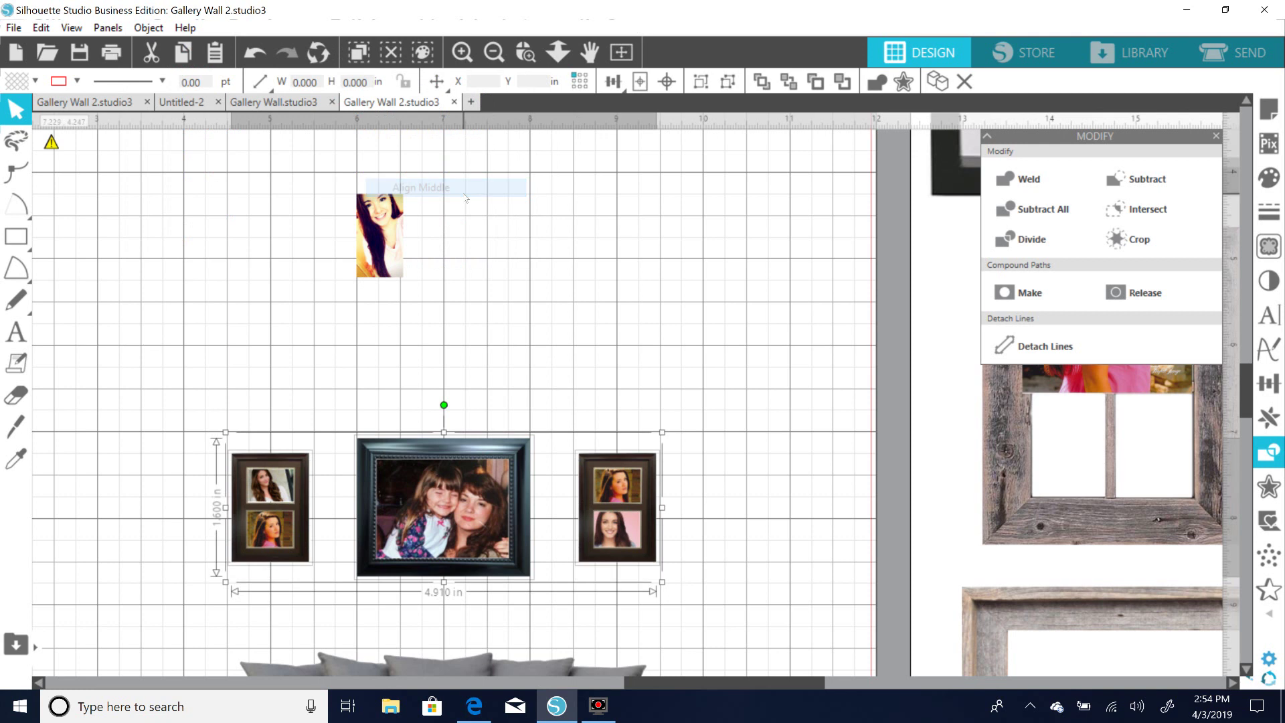
{"action": "left_click", "coordinate": [616, 292]}
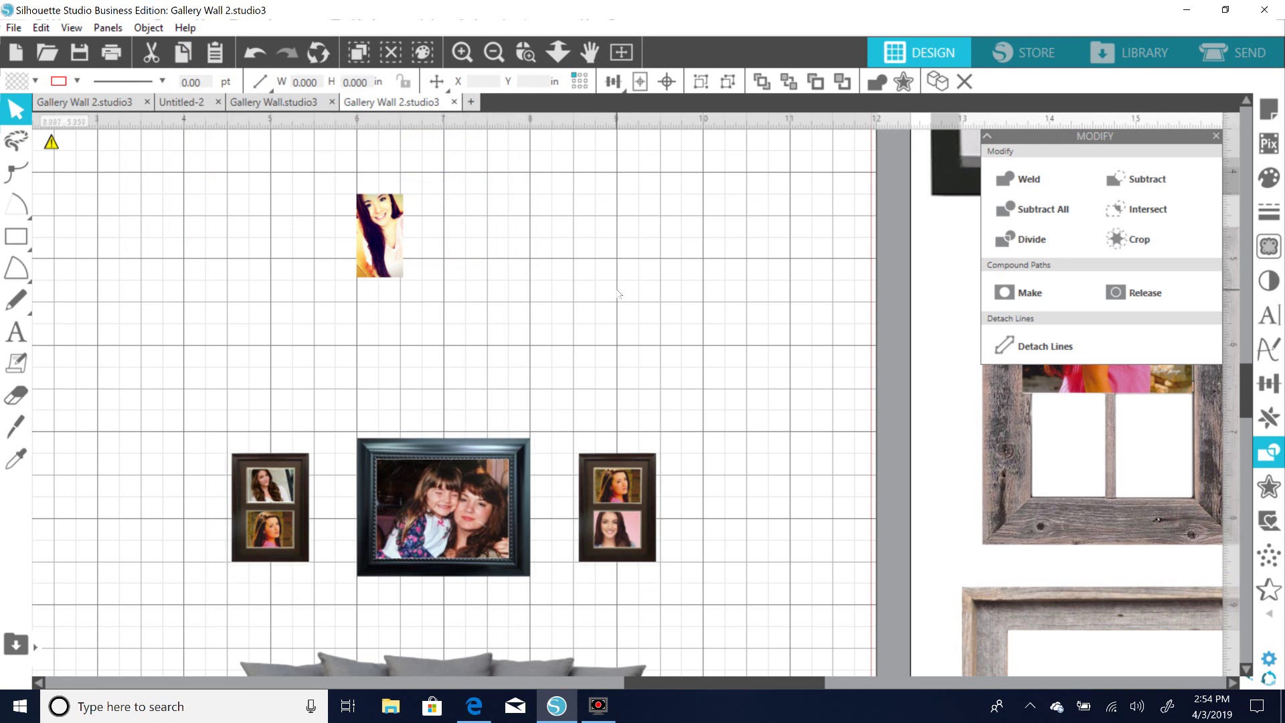
Move the leftover portrait above the frames off the page, into the empty area below the black frame.
{"action": "left_click", "coordinate": [494, 52]}
{"action": "left_click", "coordinate": [493, 52]}
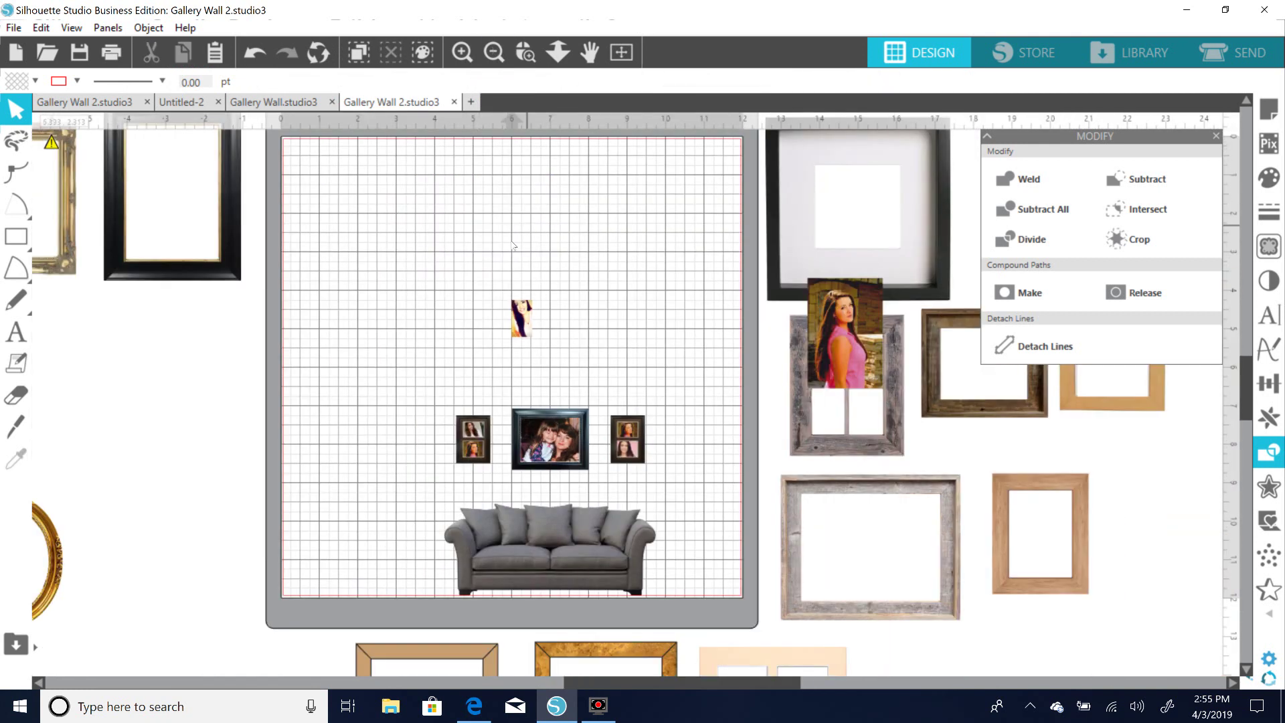
{"action": "left_click_drag", "start_coordinate": [528, 309], "coordinate": [103, 332]}
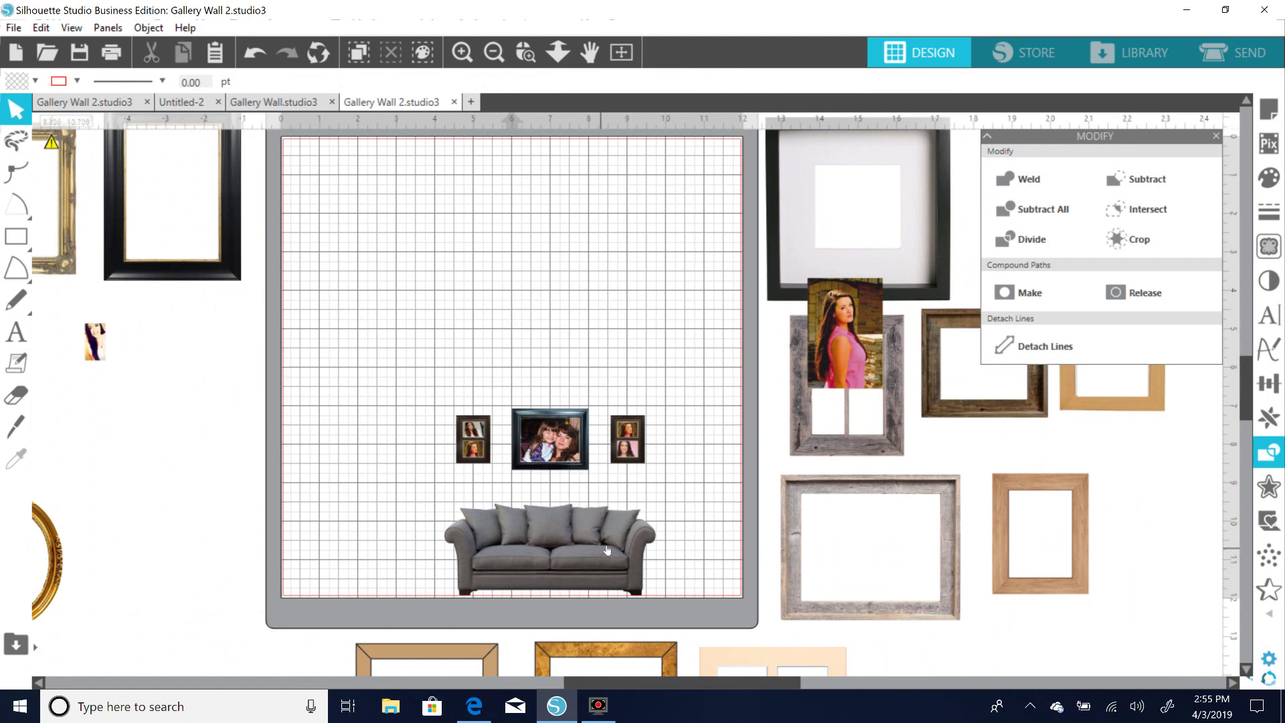
Raise the three framed pictures together slightly higher above the sofa.
{"action": "left_click", "coordinate": [459, 456]}
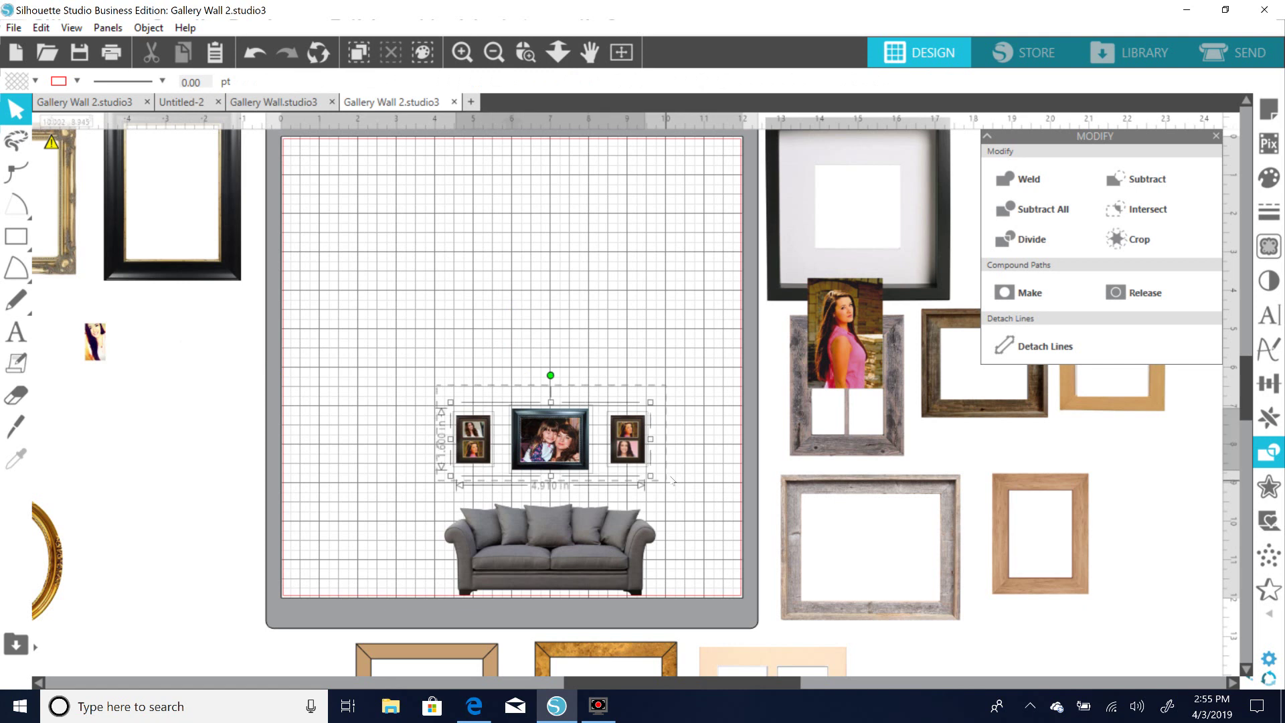
{"action": "left_click_drag", "start_coordinate": [579, 449], "coordinate": [578, 430]}
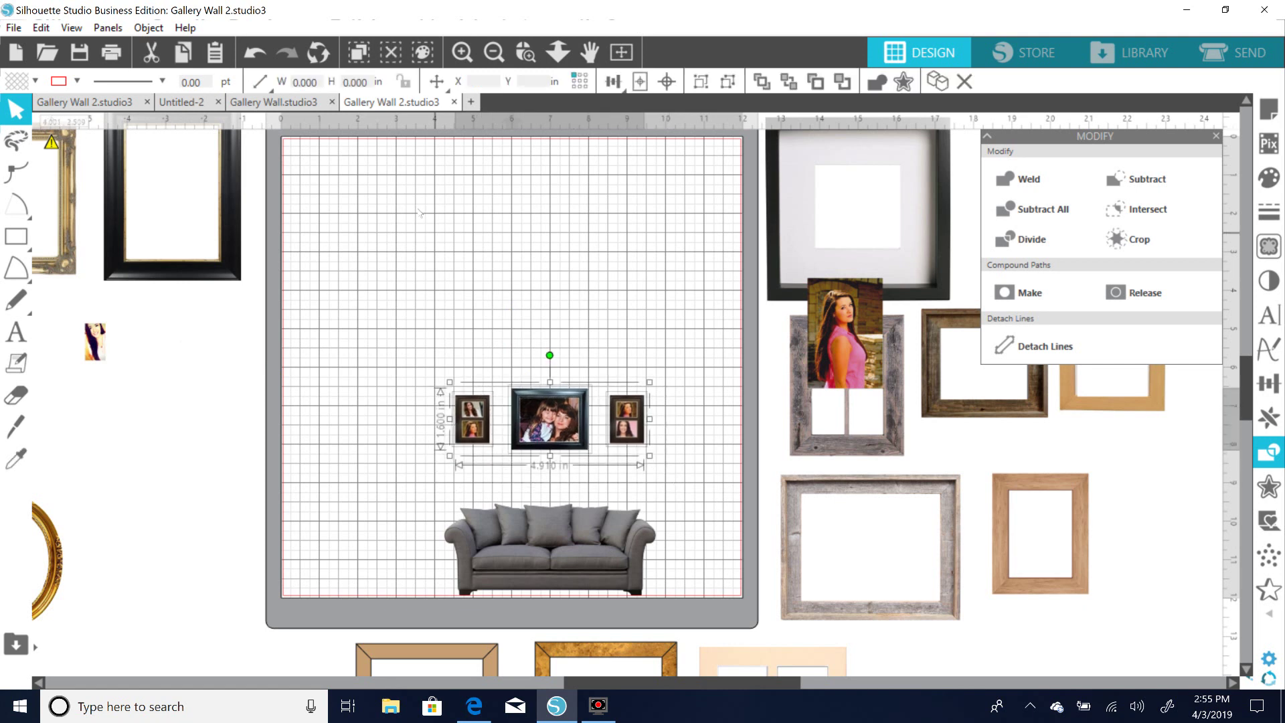
{"action": "left_click", "coordinate": [457, 338]}
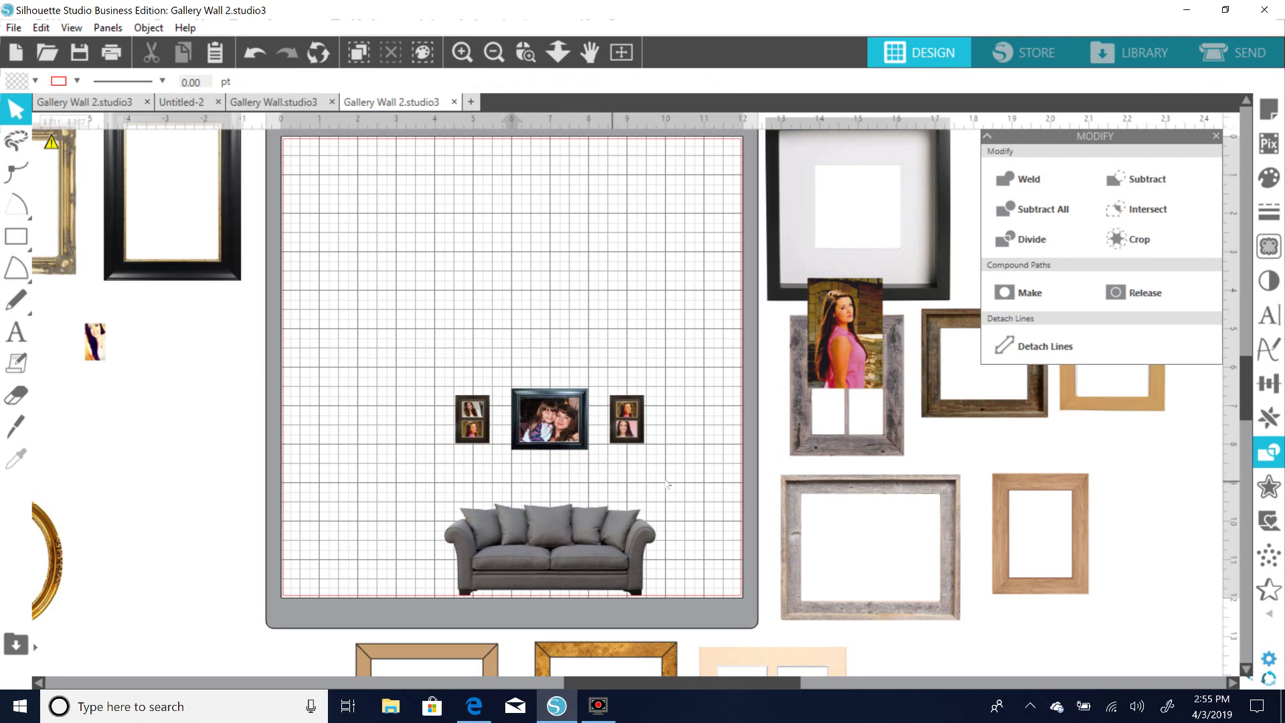
Add the text "Family is everything" in 72 pt Arial and position it above the framed pictures.
{"action": "left_click", "coordinate": [16, 332]}
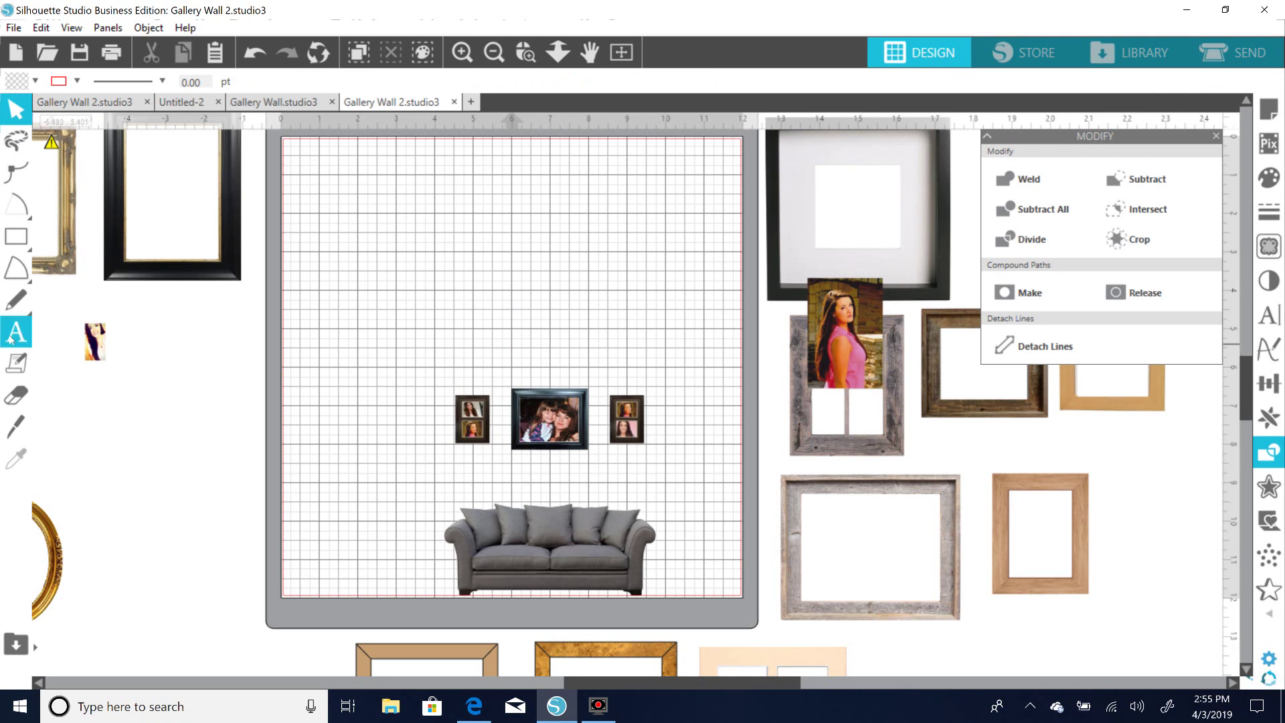
{"action": "left_click", "coordinate": [401, 267]}
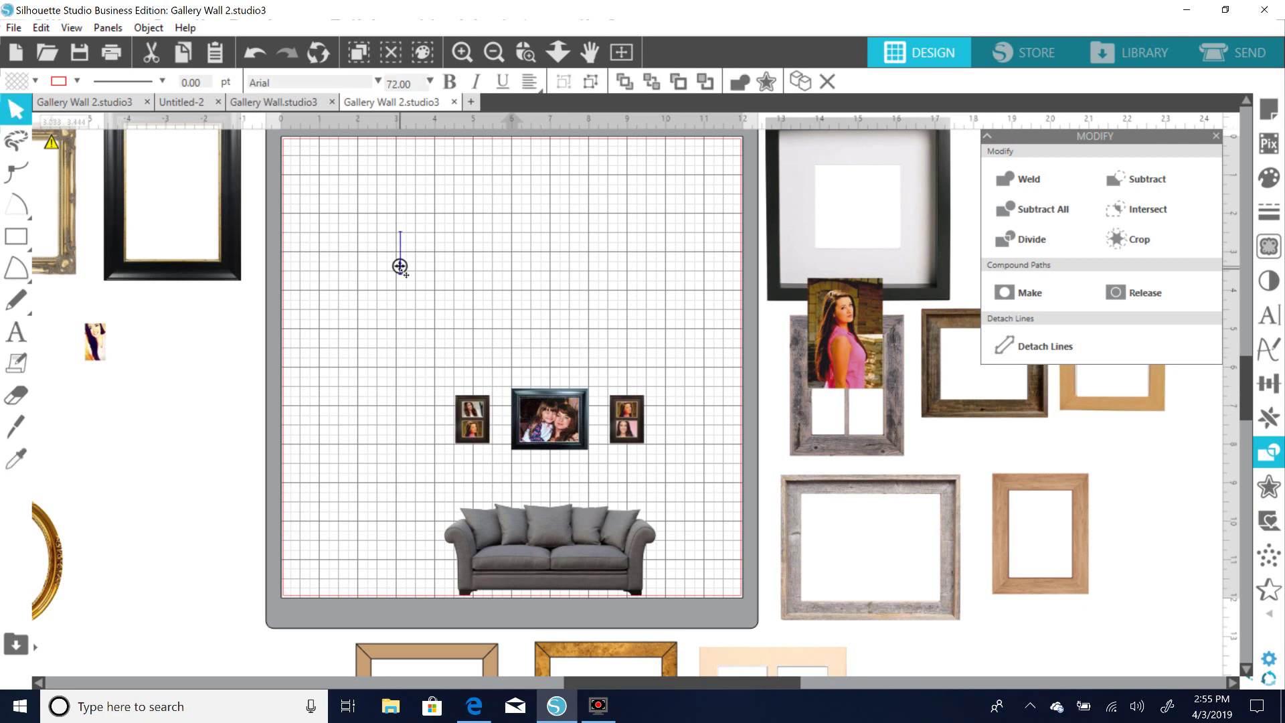
{"action": "type", "text": "F"}
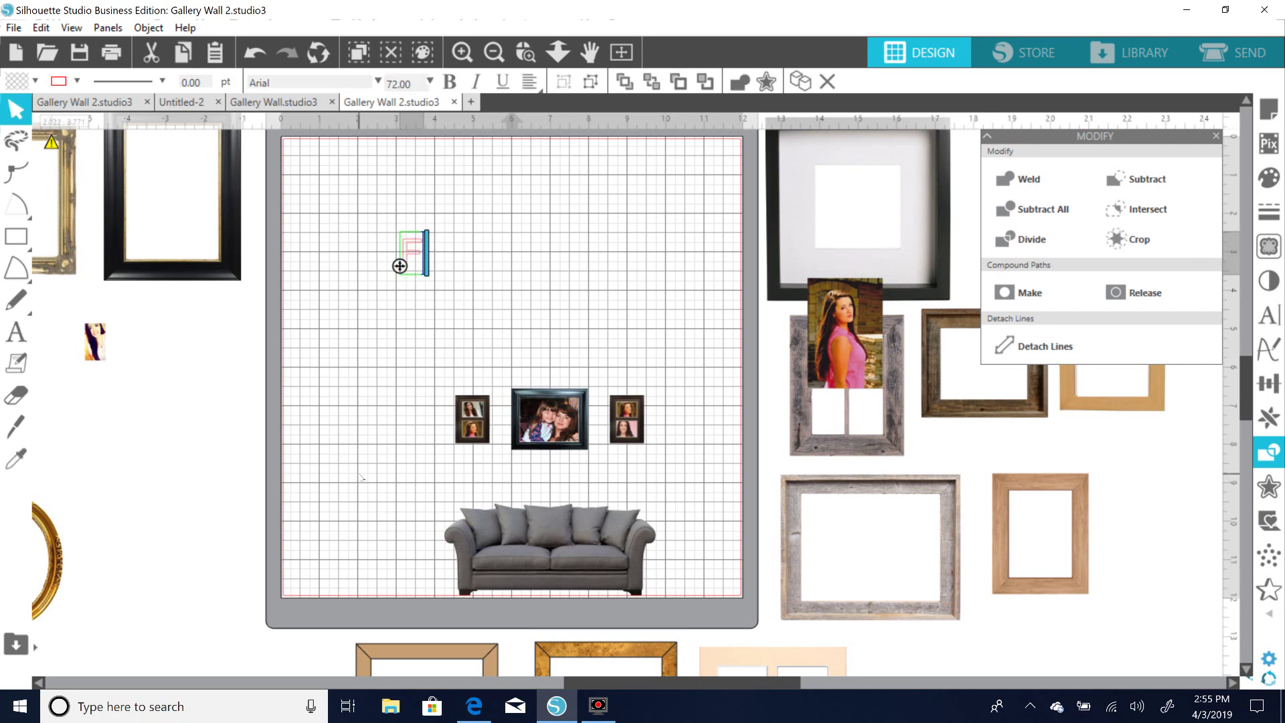
{"action": "type", "text": "amily is"}
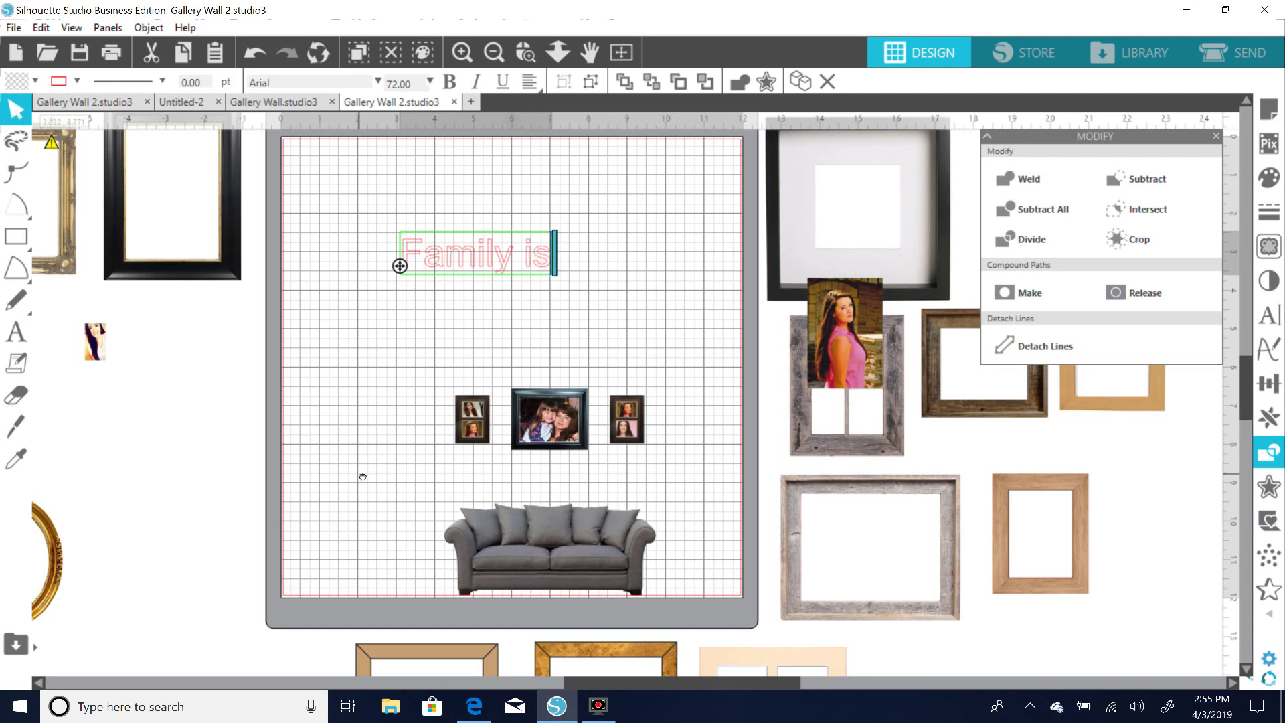
{"action": "type", "text": " everything"}
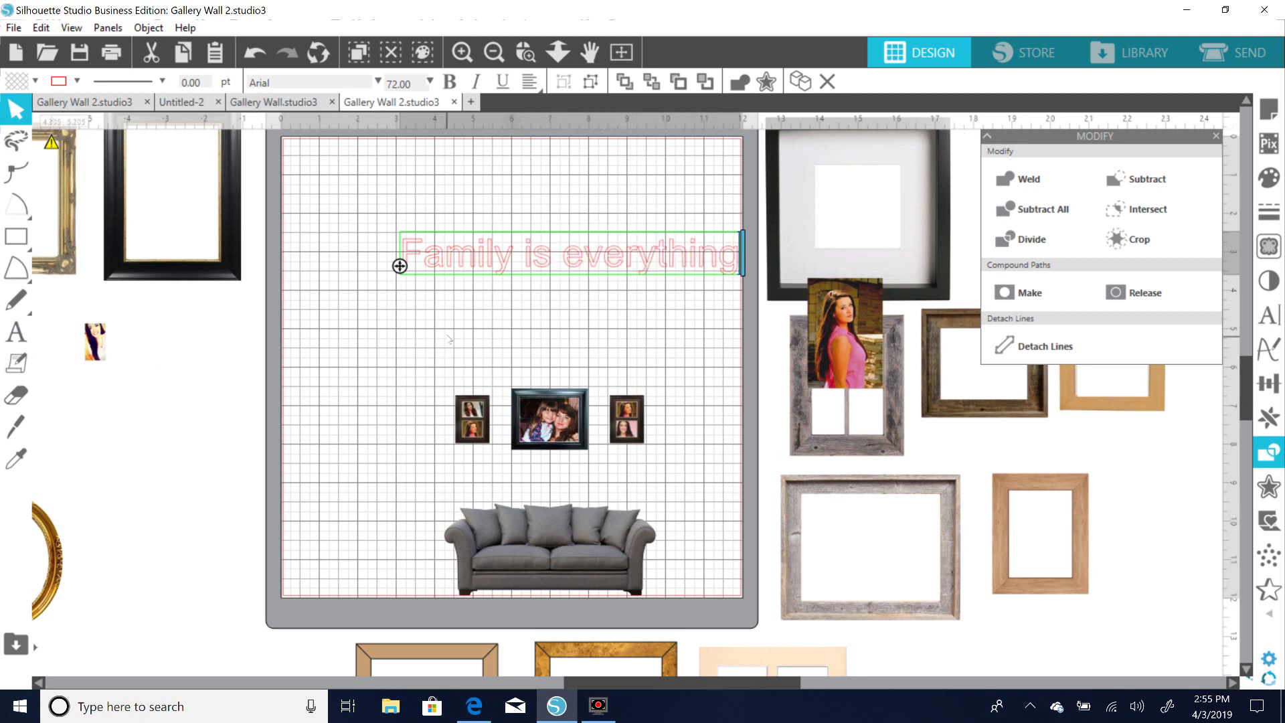
{"action": "left_click", "coordinate": [299, 391]}
{"action": "left_click_drag", "start_coordinate": [541, 252], "coordinate": [492, 264]}
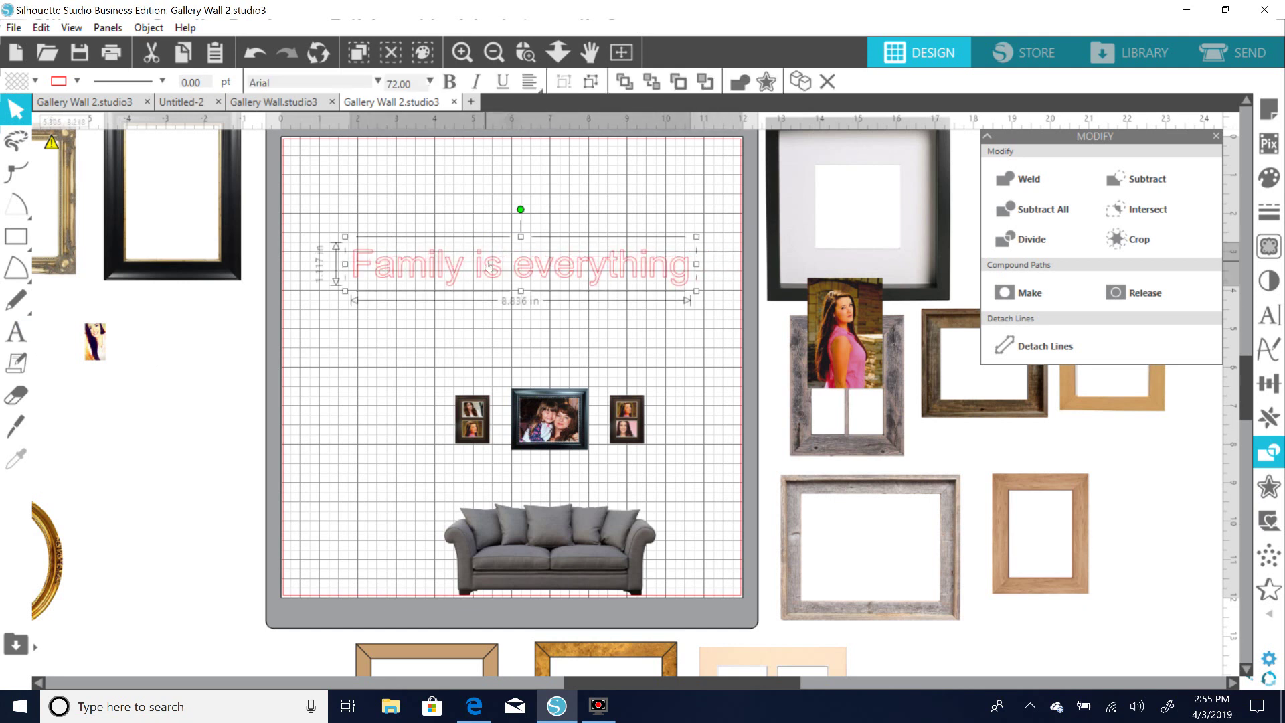
Set the "Family is everything" text in the Alana font and move it closer above the framed pictures.
{"action": "left_click", "coordinate": [1269, 314]}
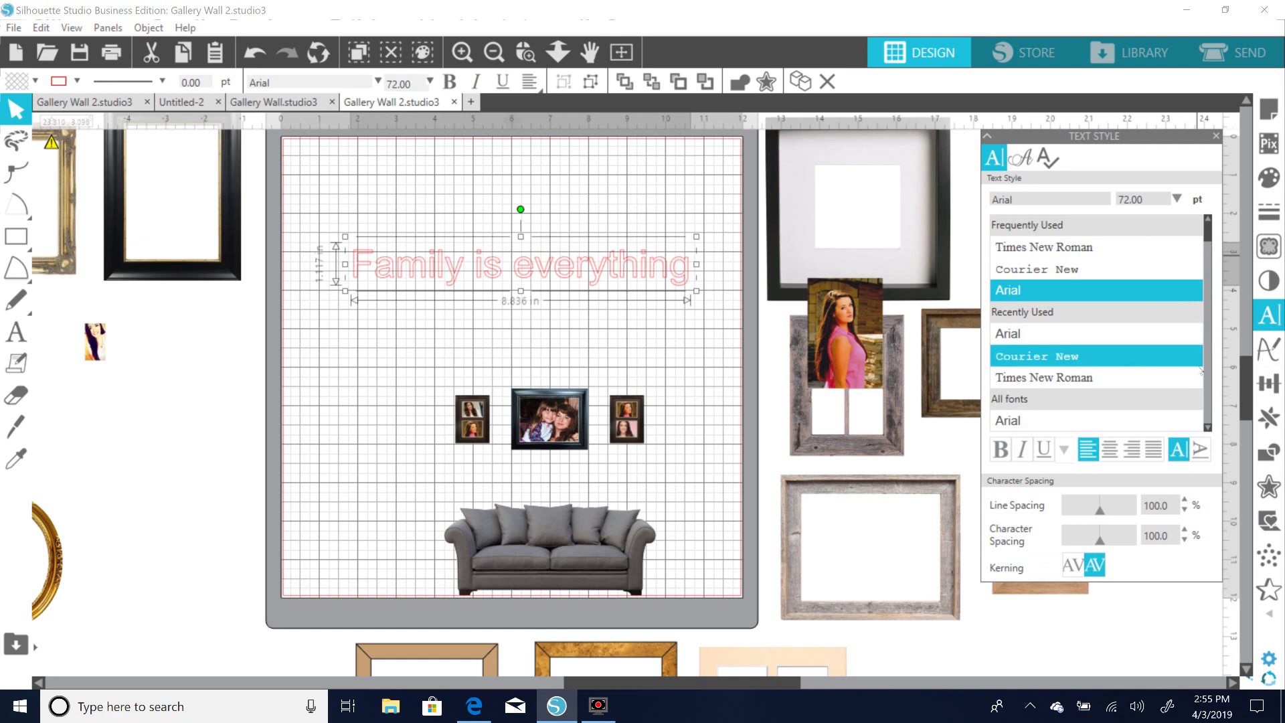
{"action": "left_click_drag", "start_coordinate": [1210, 241], "coordinate": [1211, 255]}
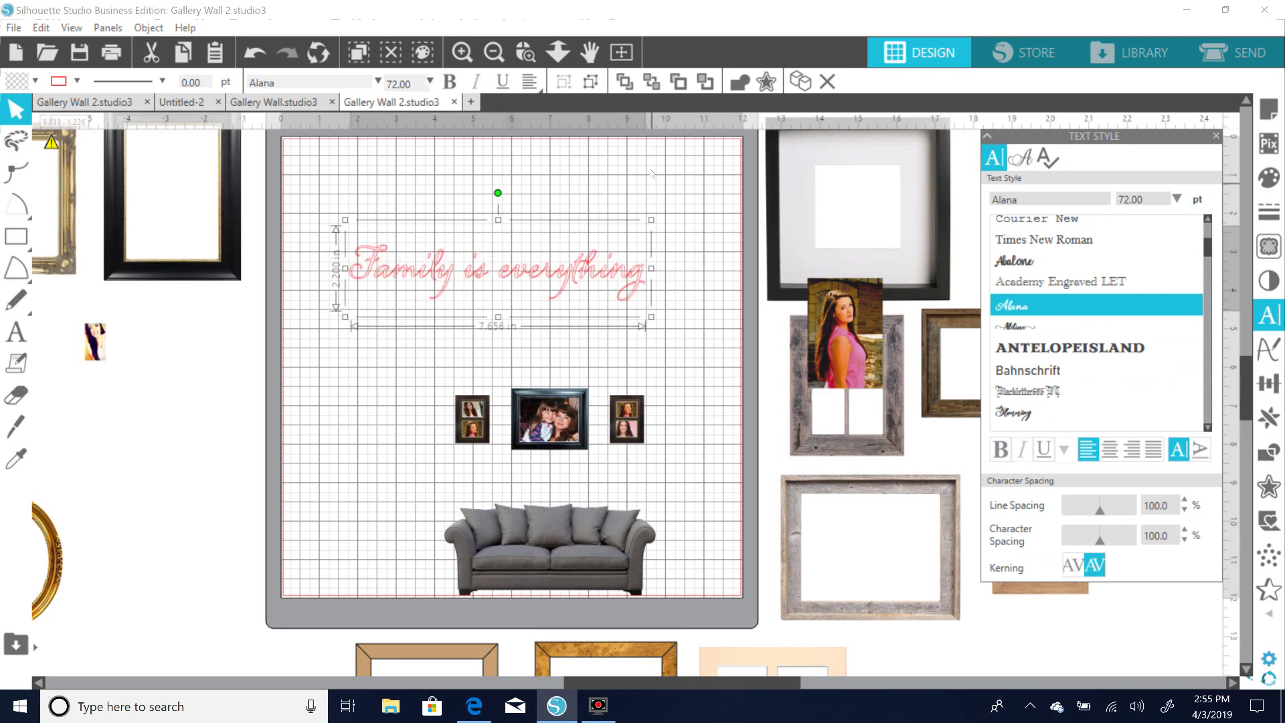
{"action": "left_click", "coordinate": [405, 299]}
{"action": "left_click", "coordinate": [595, 275]}
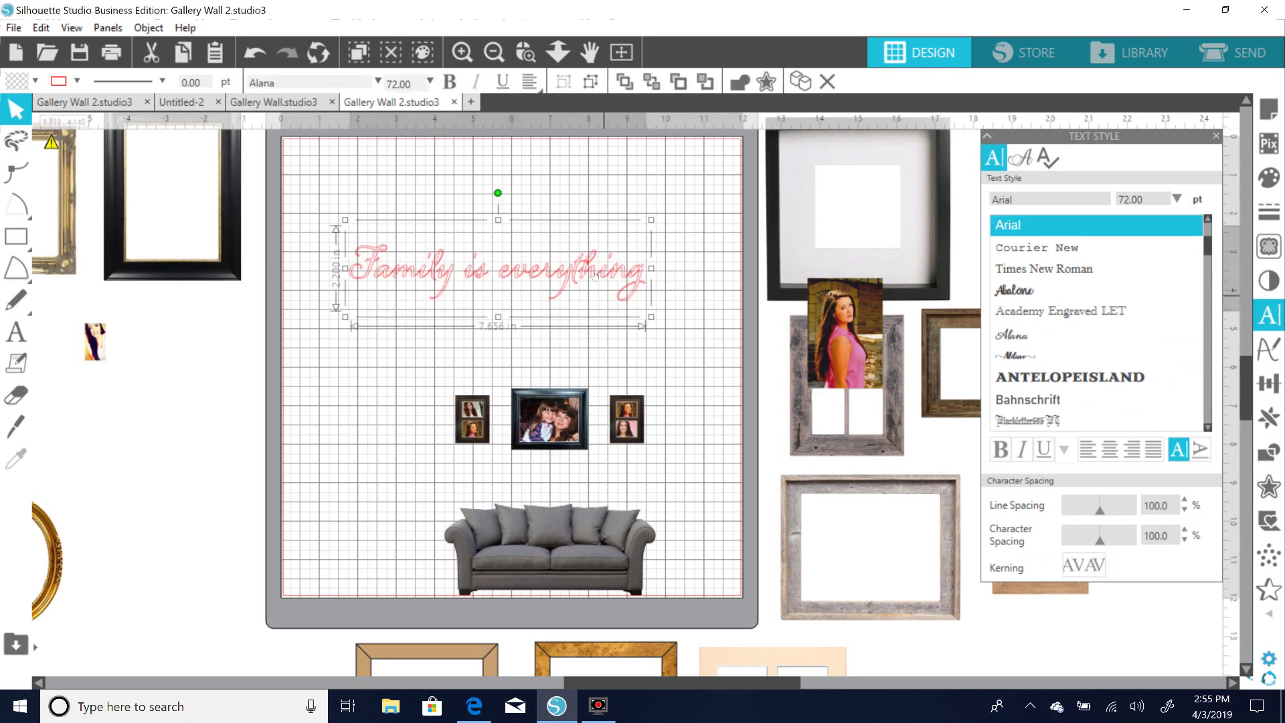
{"action": "left_click_drag", "start_coordinate": [595, 275], "coordinate": [634, 314]}
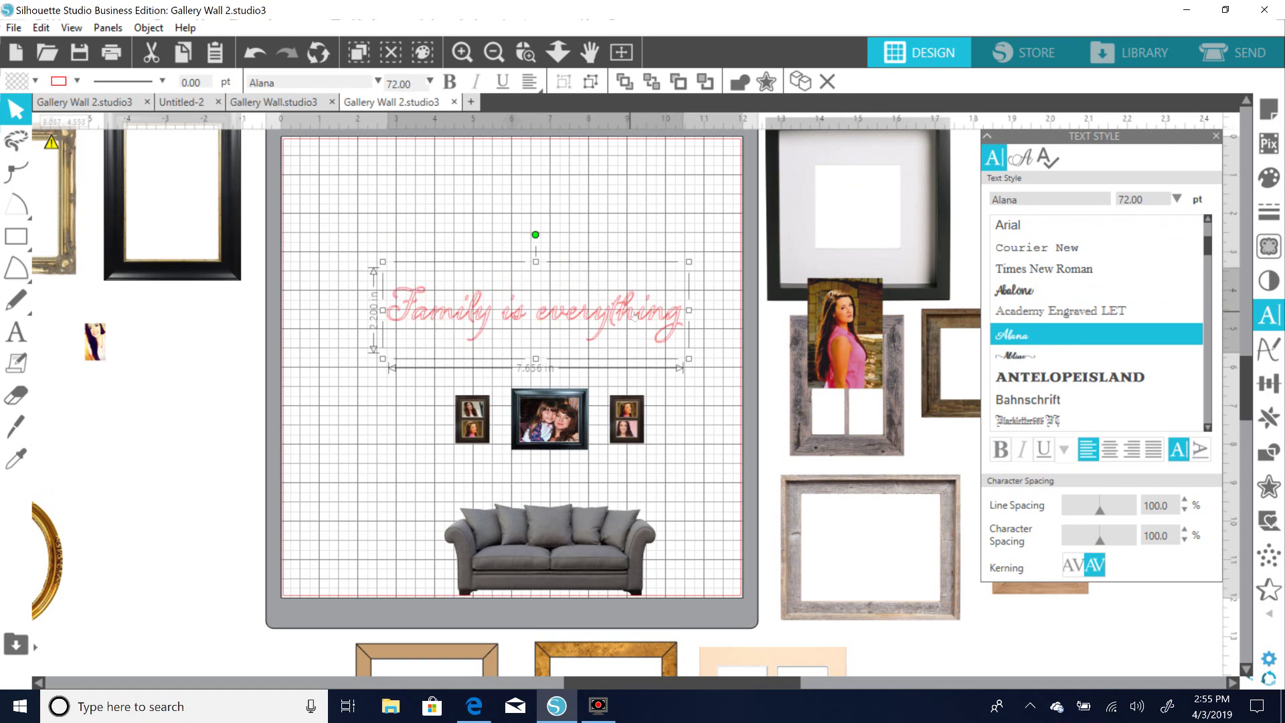
Weld the "Family is everything" lettering and group the welded pieces into one object.
{"action": "right_click", "coordinate": [635, 312]}
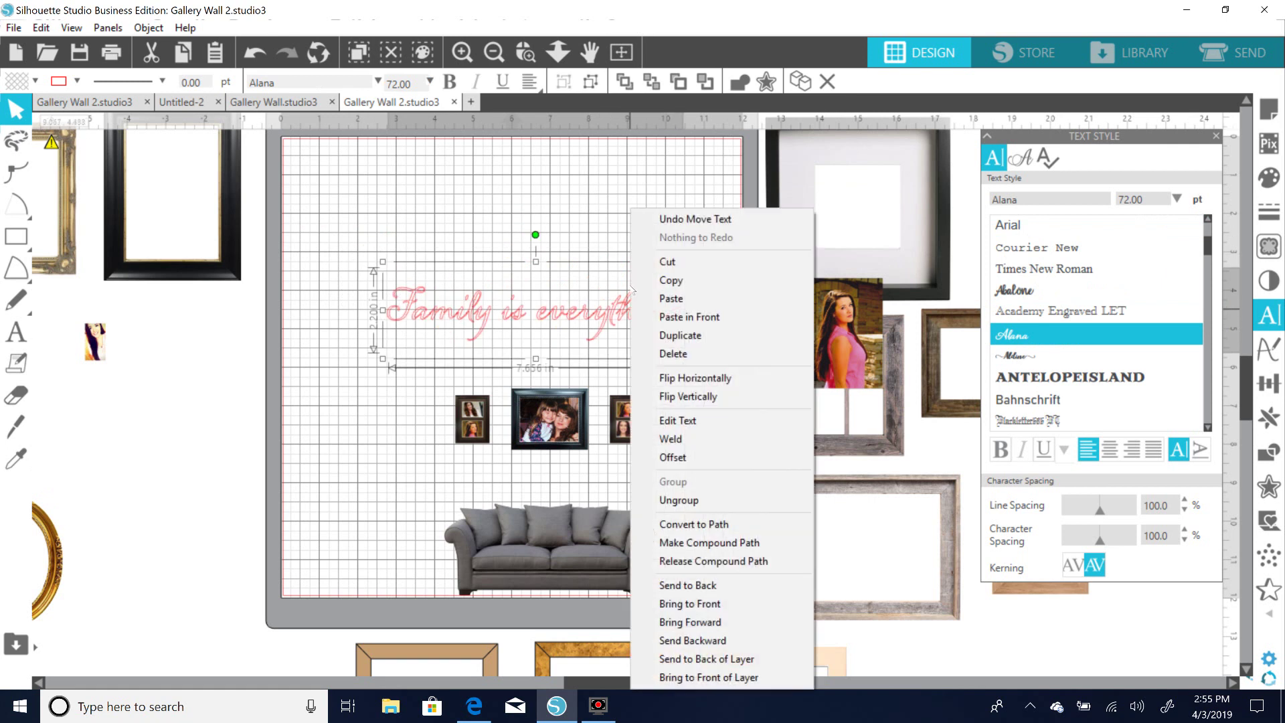
{"action": "left_click", "coordinate": [669, 437]}
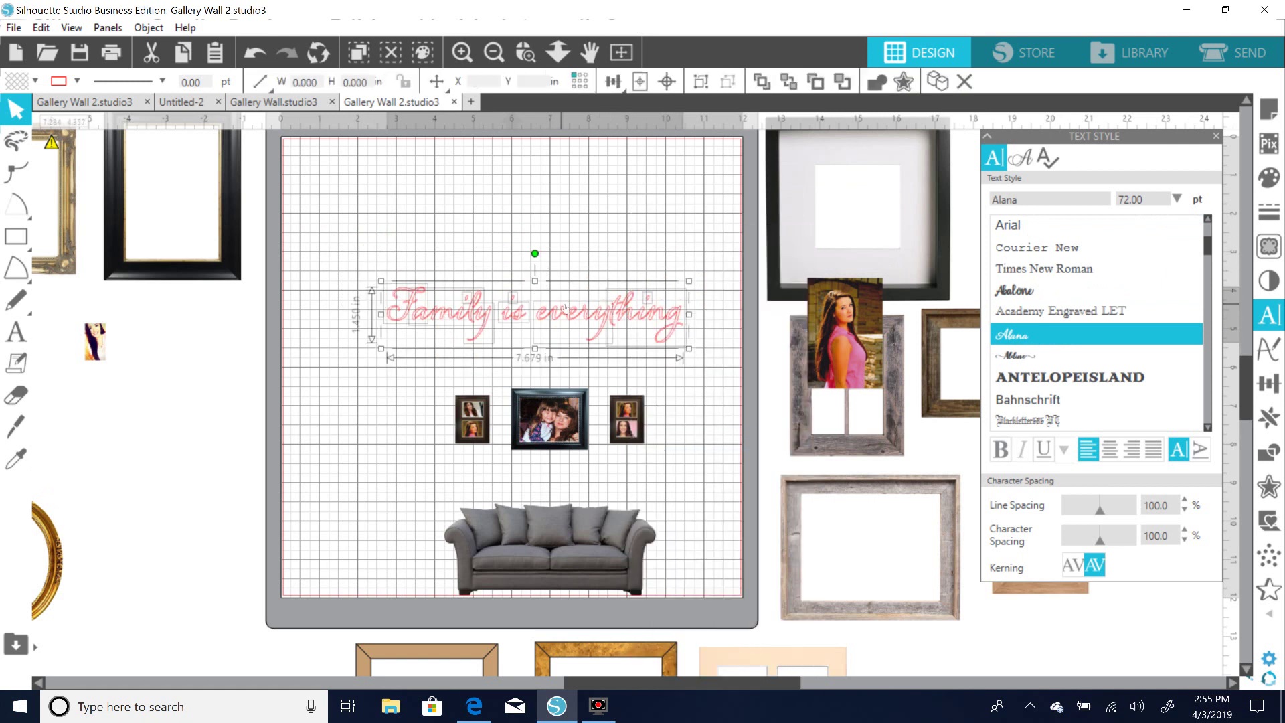
{"action": "right_click", "coordinate": [564, 227]}
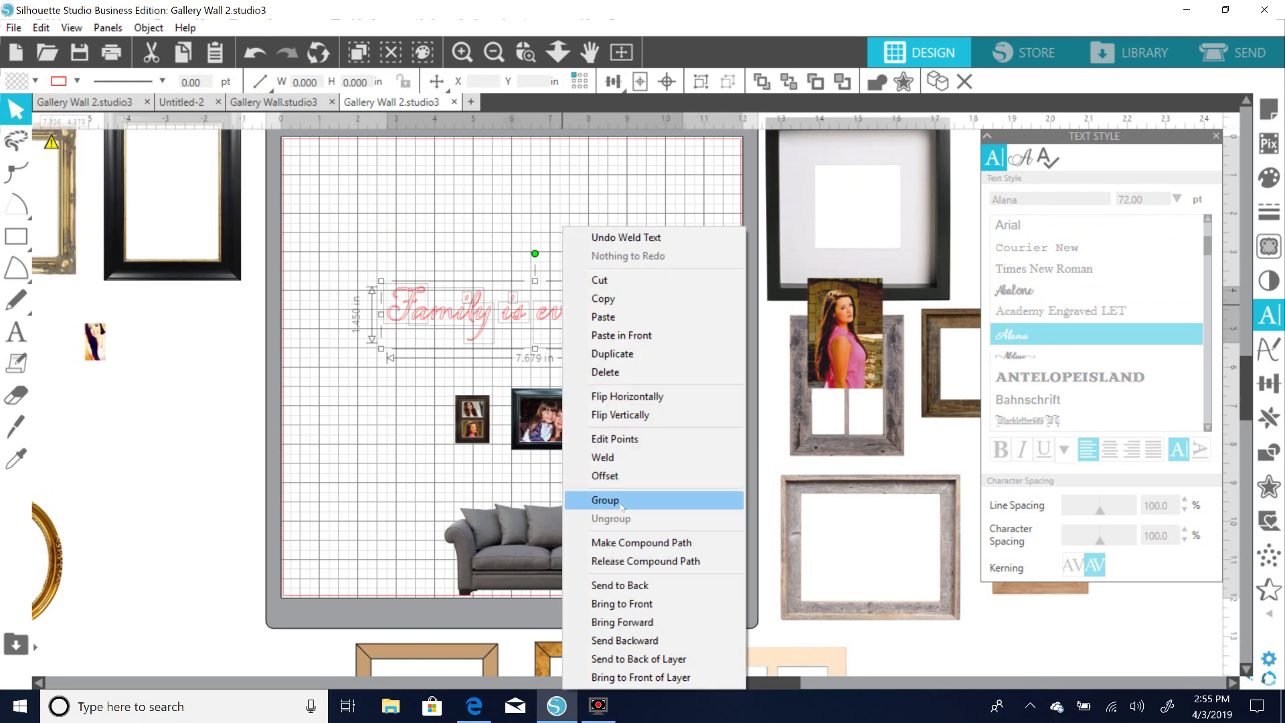
{"action": "left_click", "coordinate": [597, 499]}
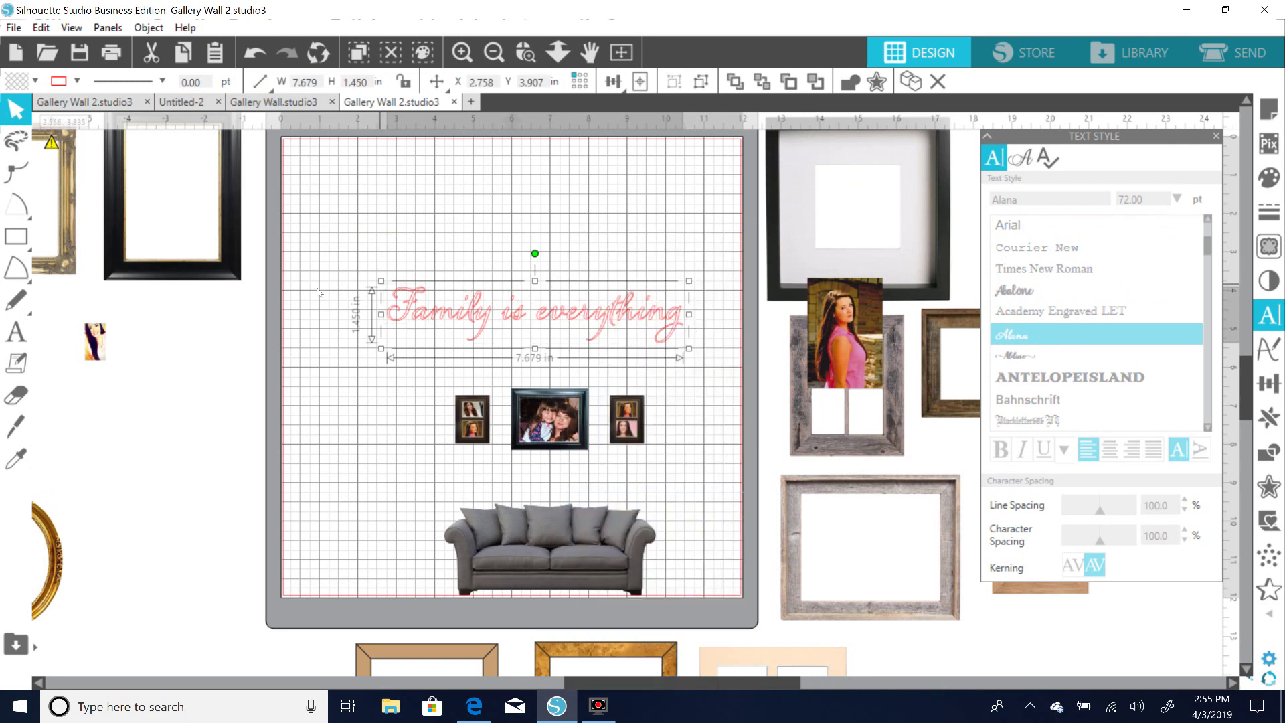
Give the "Family is everything" lettering a dark gray fill and a dark gray line color.
{"action": "left_click", "coordinate": [1279, 178]}
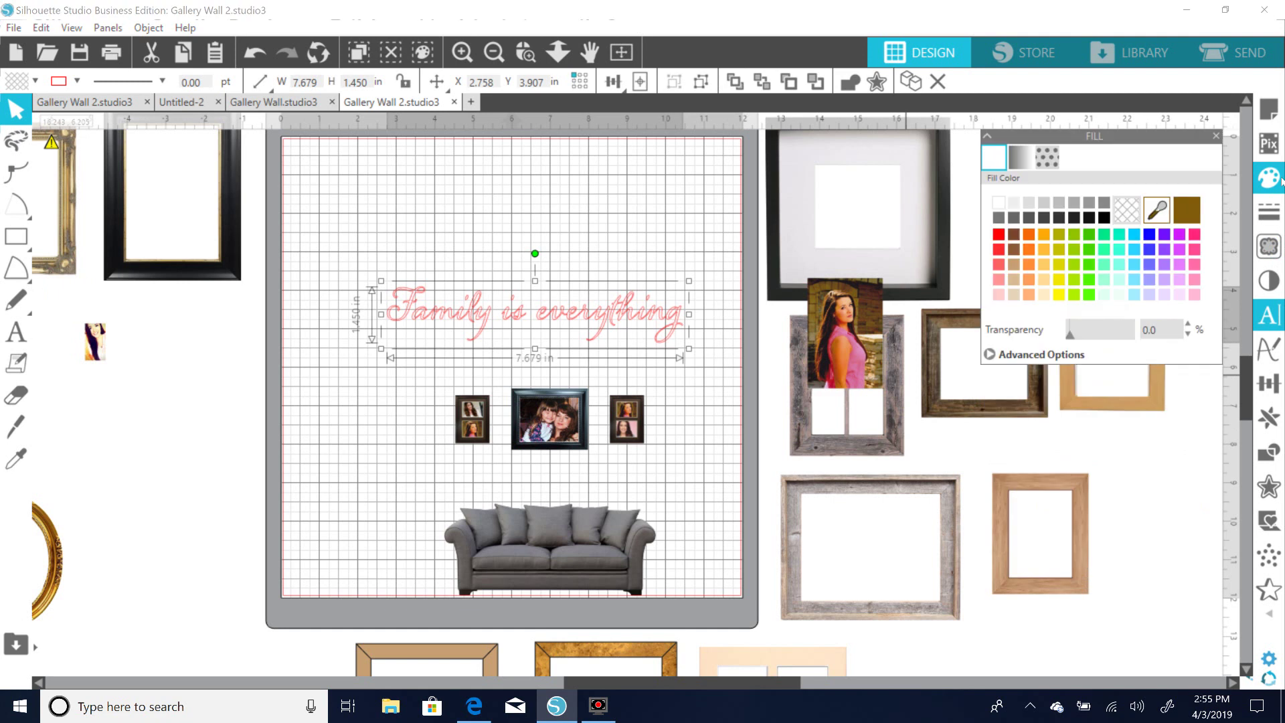
{"action": "left_click", "coordinate": [1060, 218]}
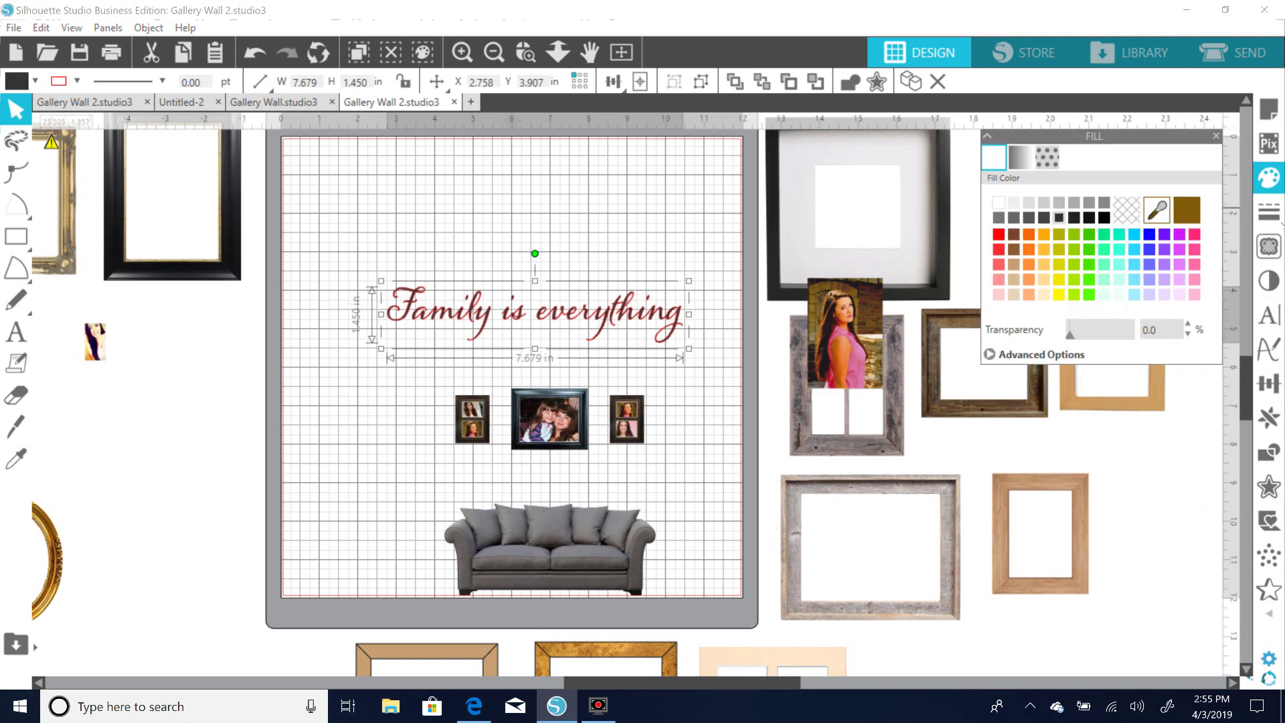
{"action": "left_click", "coordinate": [1275, 212]}
{"action": "left_click", "coordinate": [1021, 159]}
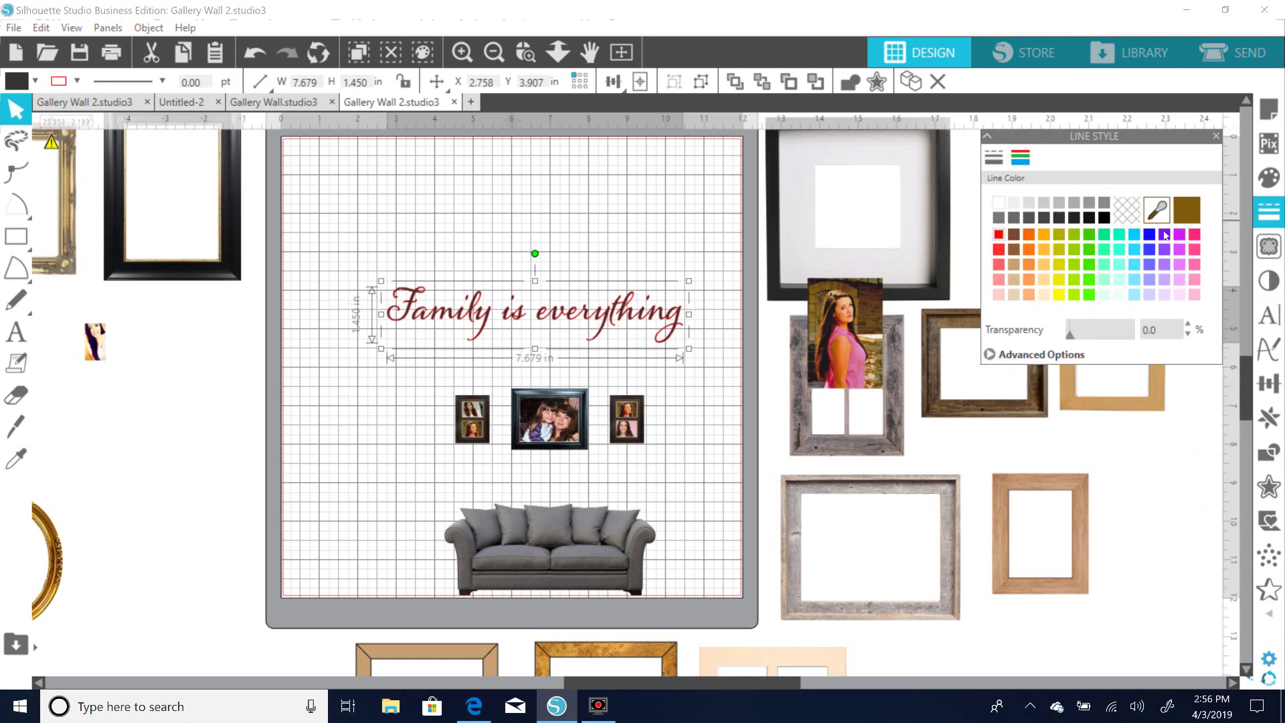
{"action": "left_click", "coordinate": [556, 302]}
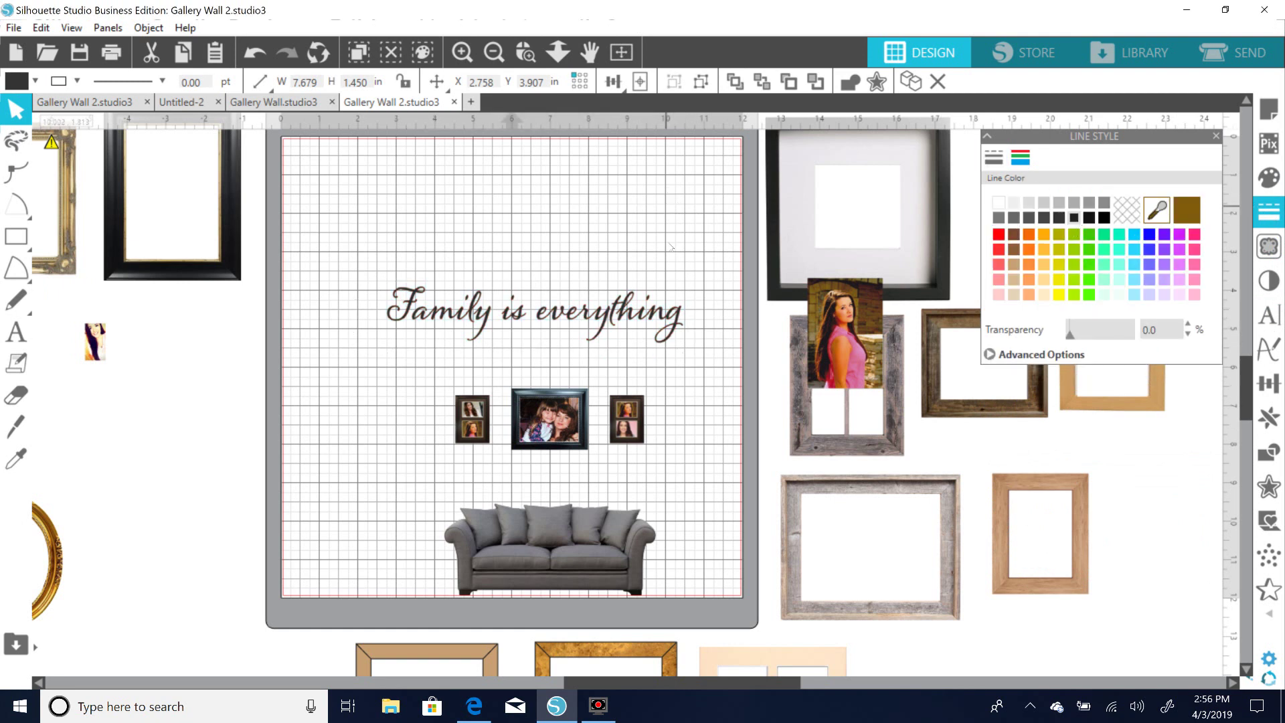
Move the lettering between the framed pictures and the sofa and shrink it to about 3.2 in wide.
{"action": "left_click_drag", "start_coordinate": [549, 314], "coordinate": [573, 483]}
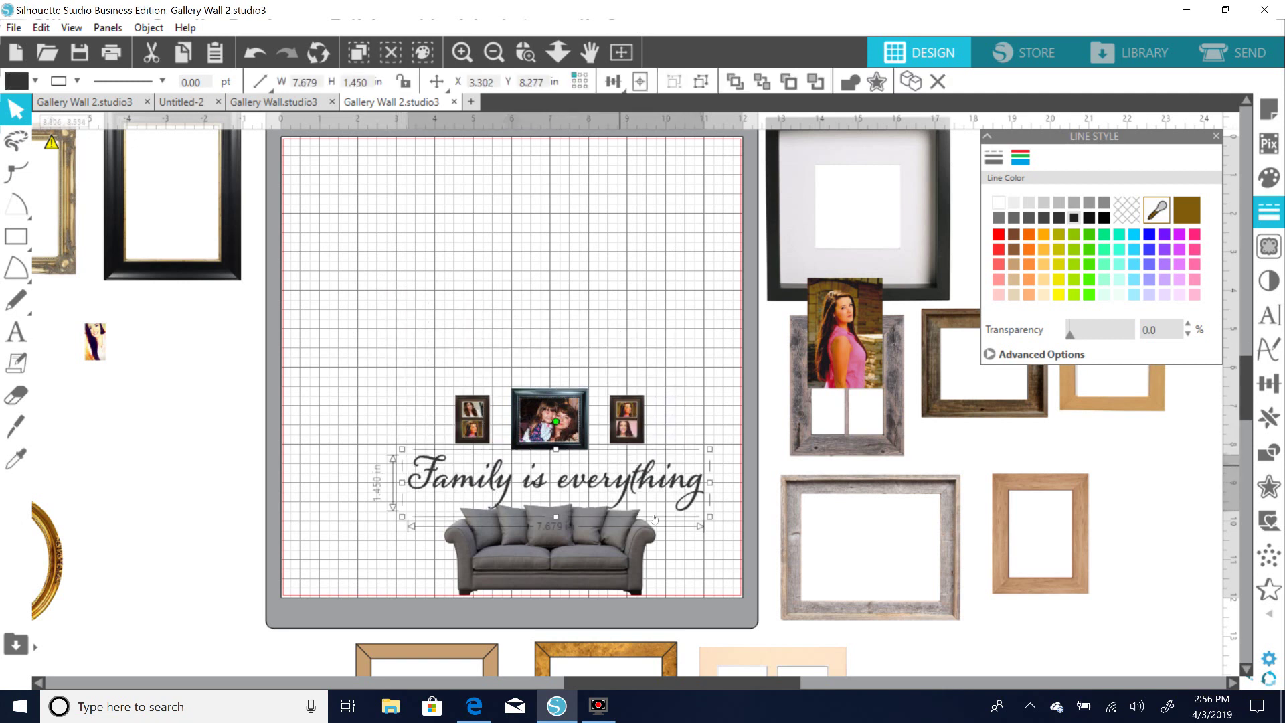
{"action": "left_click_drag", "start_coordinate": [714, 520], "coordinate": [605, 478]}
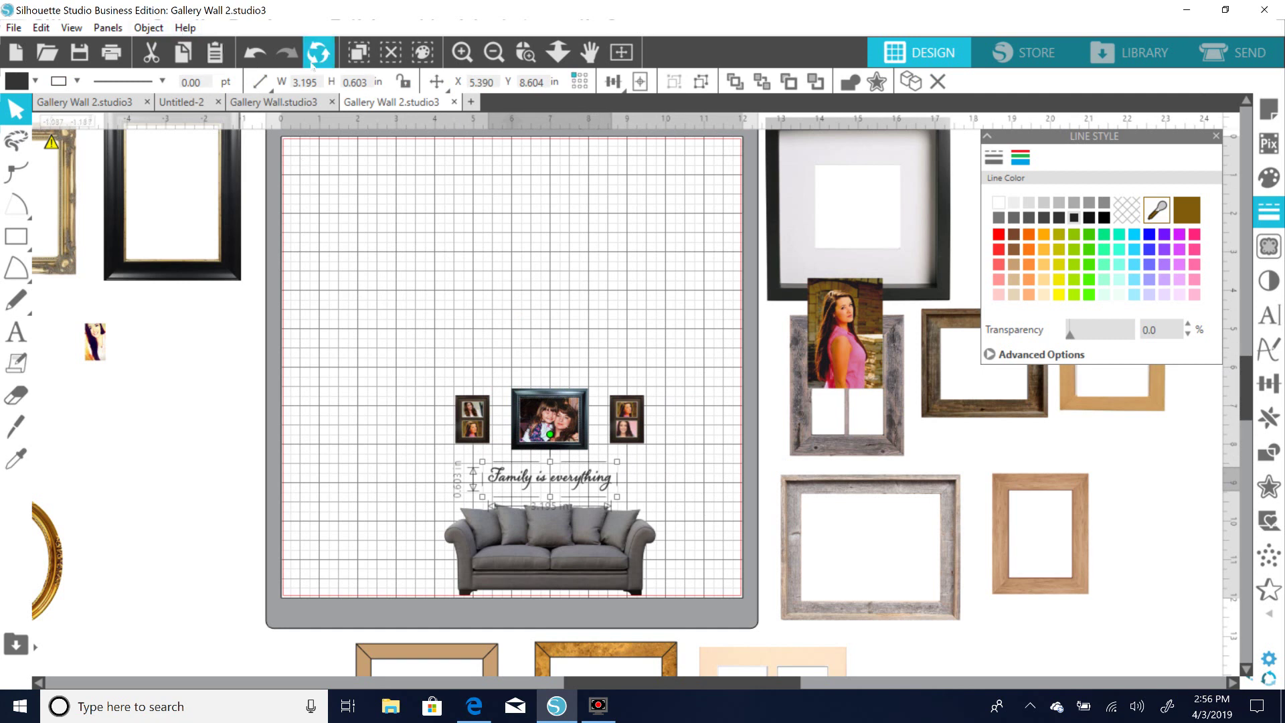
{"action": "left_click", "coordinate": [464, 55]}
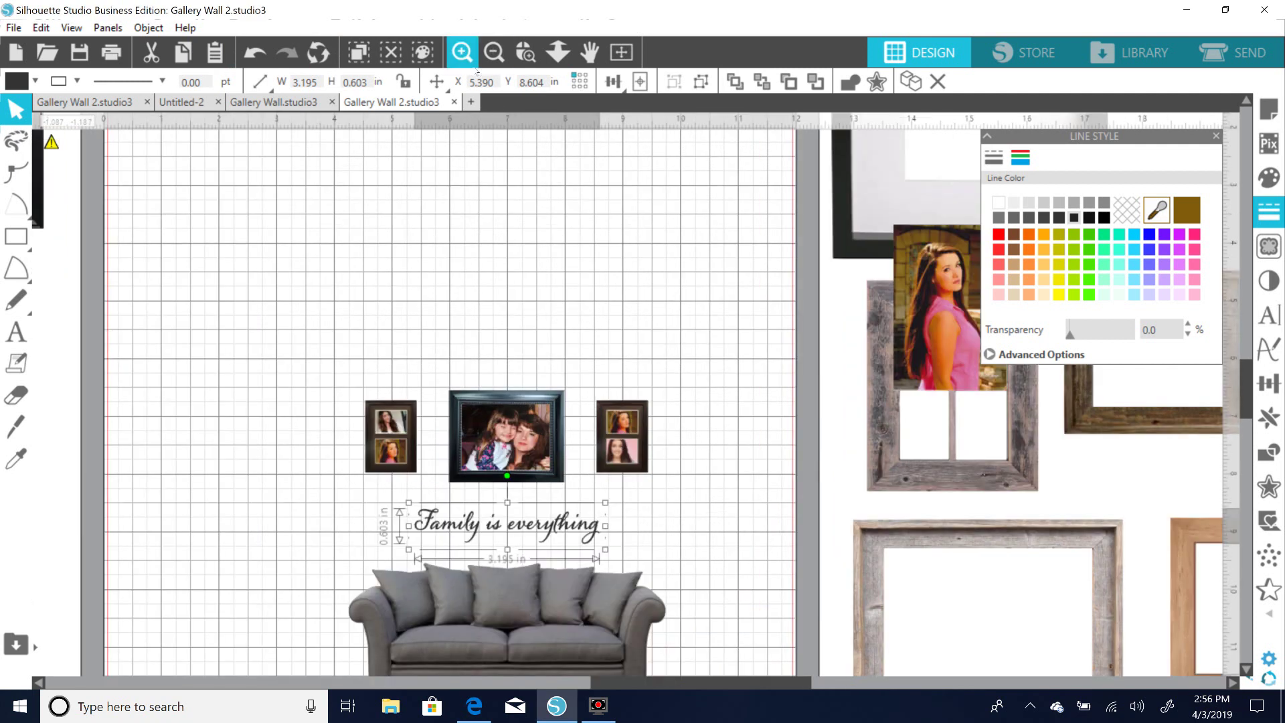
{"action": "left_click", "coordinate": [463, 55]}
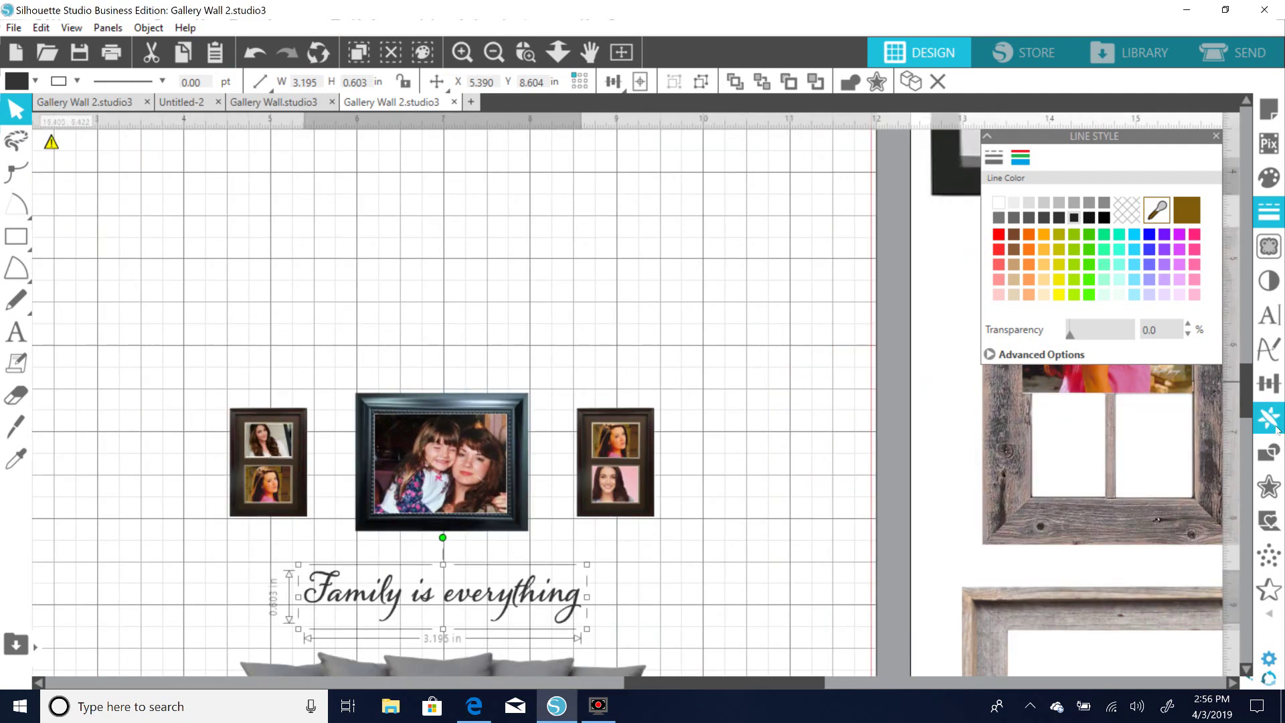
{"action": "left_click_drag", "start_coordinate": [1246, 397], "coordinate": [1249, 428]}
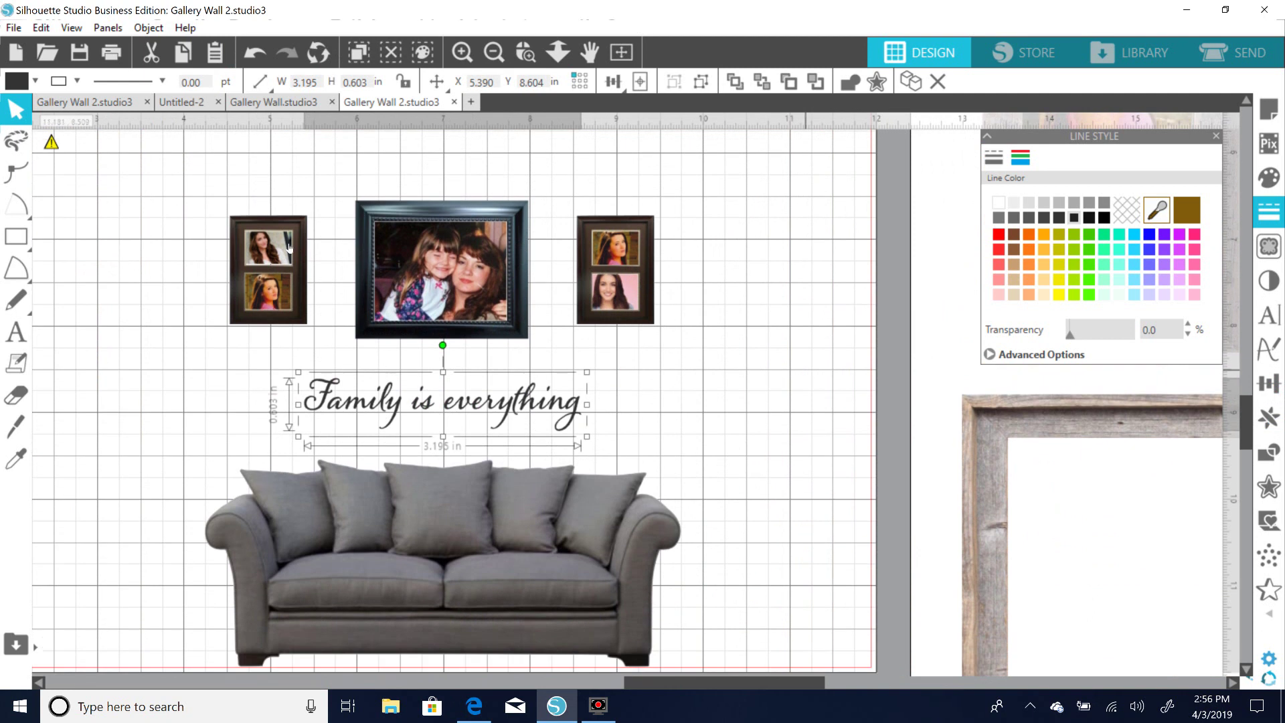
Try to center the ungrouped framed pictures, lettering and sofa on each other with Align Center, and undo it.
{"action": "key", "text": "ctrl+a"}
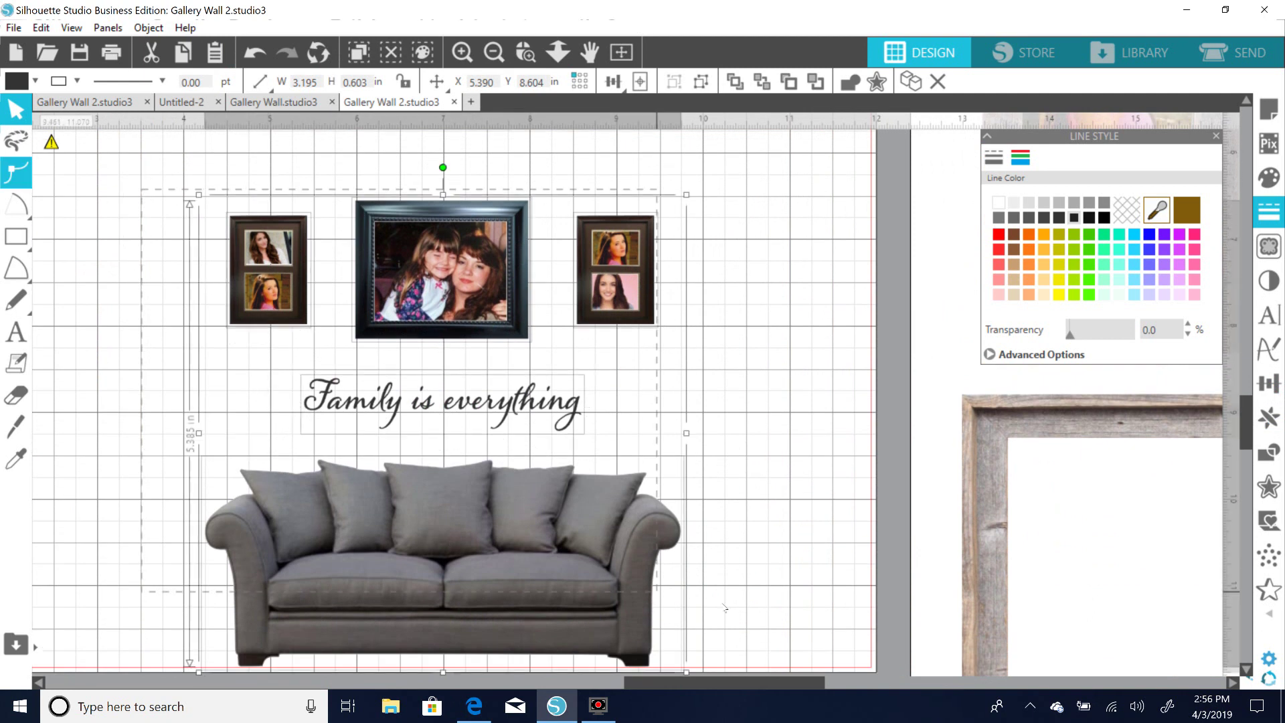
{"action": "left_click", "coordinate": [148, 28]}
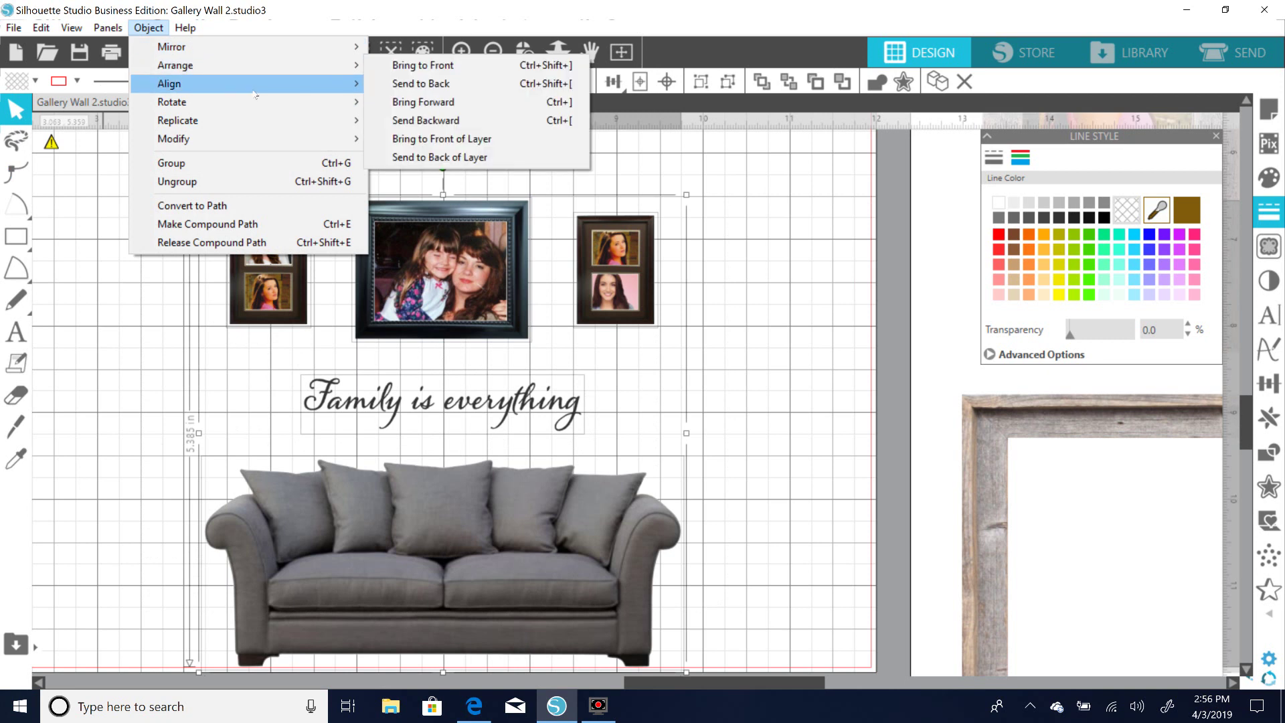
{"action": "mouse_move", "coordinate": [175, 83]}
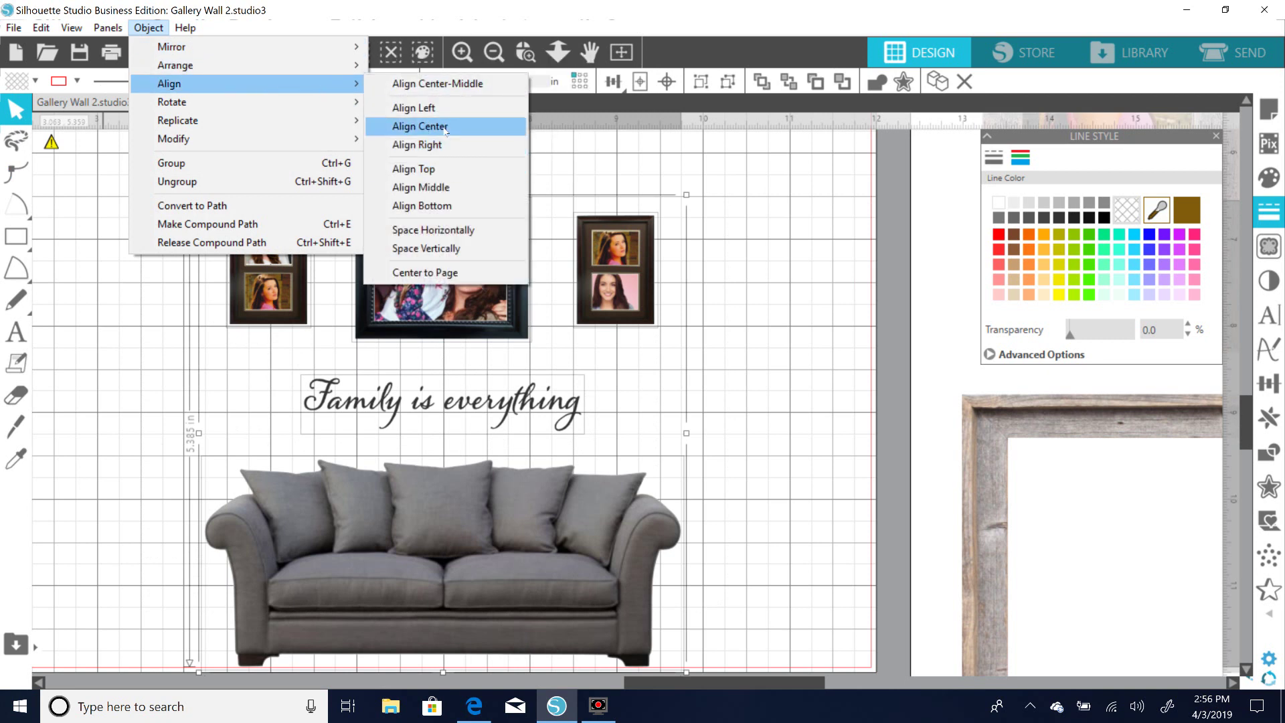
{"action": "left_click", "coordinate": [420, 127]}
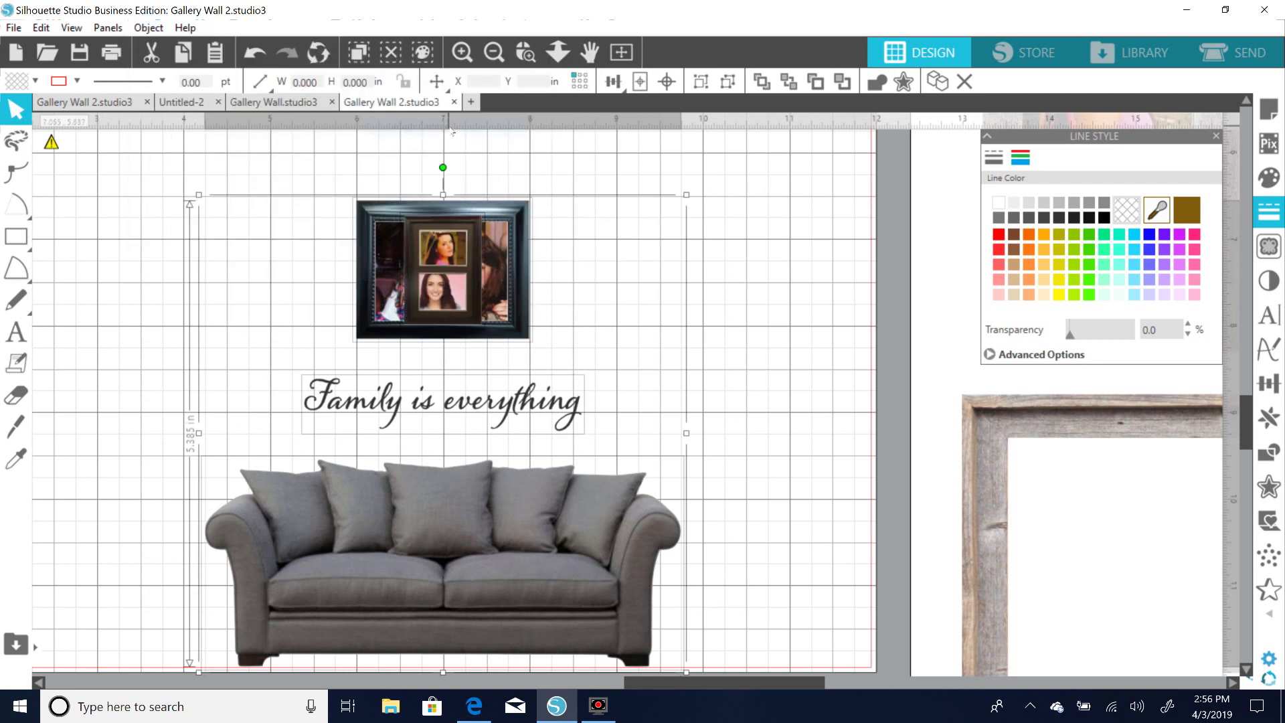
{"action": "left_click", "coordinate": [254, 53]}
{"action": "left_click", "coordinate": [83, 174]}
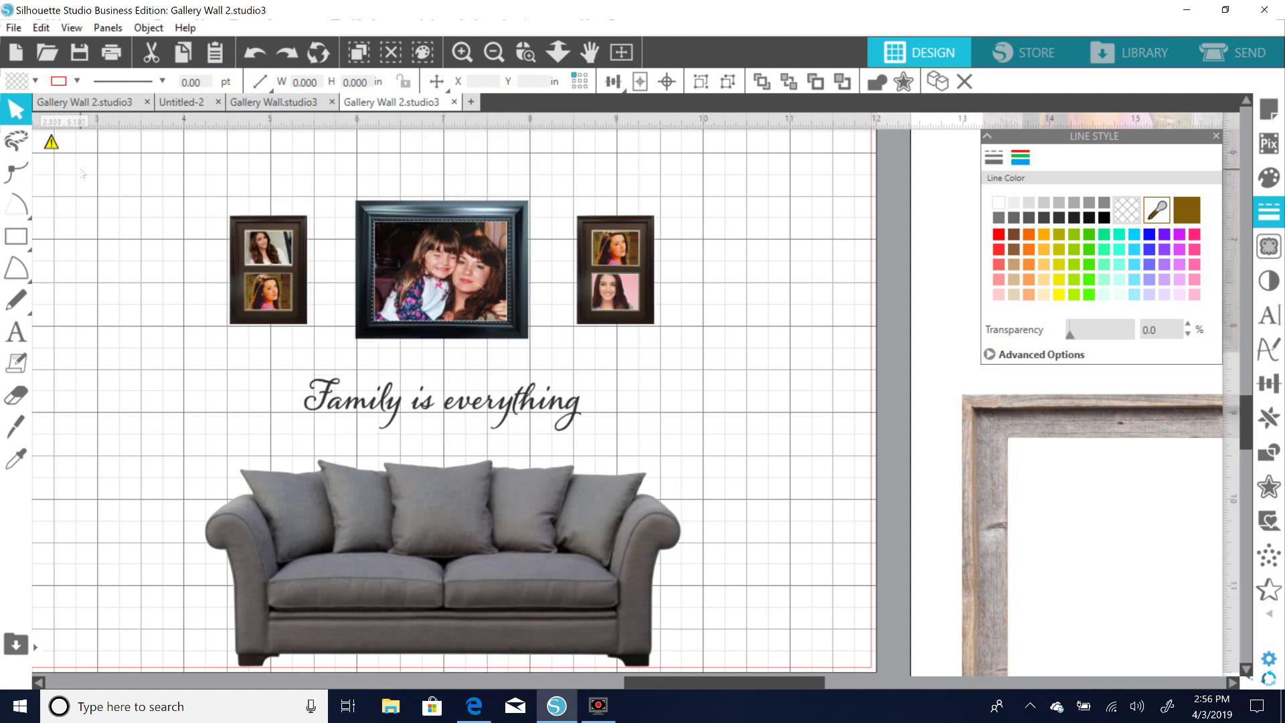
Group the three framed pictures and center the group with the lettering and sofa using Align Center.
{"action": "left_click_drag", "start_coordinate": [217, 180], "coordinate": [610, 336]}
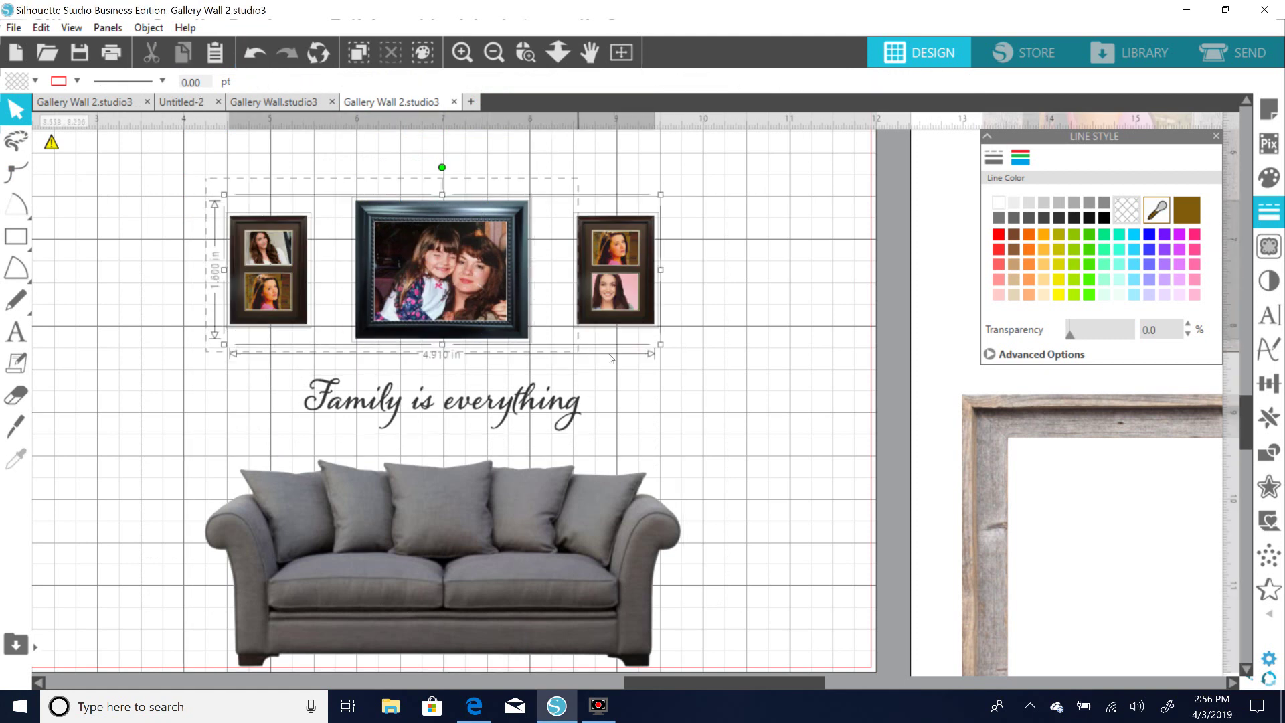
{"action": "right_click", "coordinate": [429, 214]}
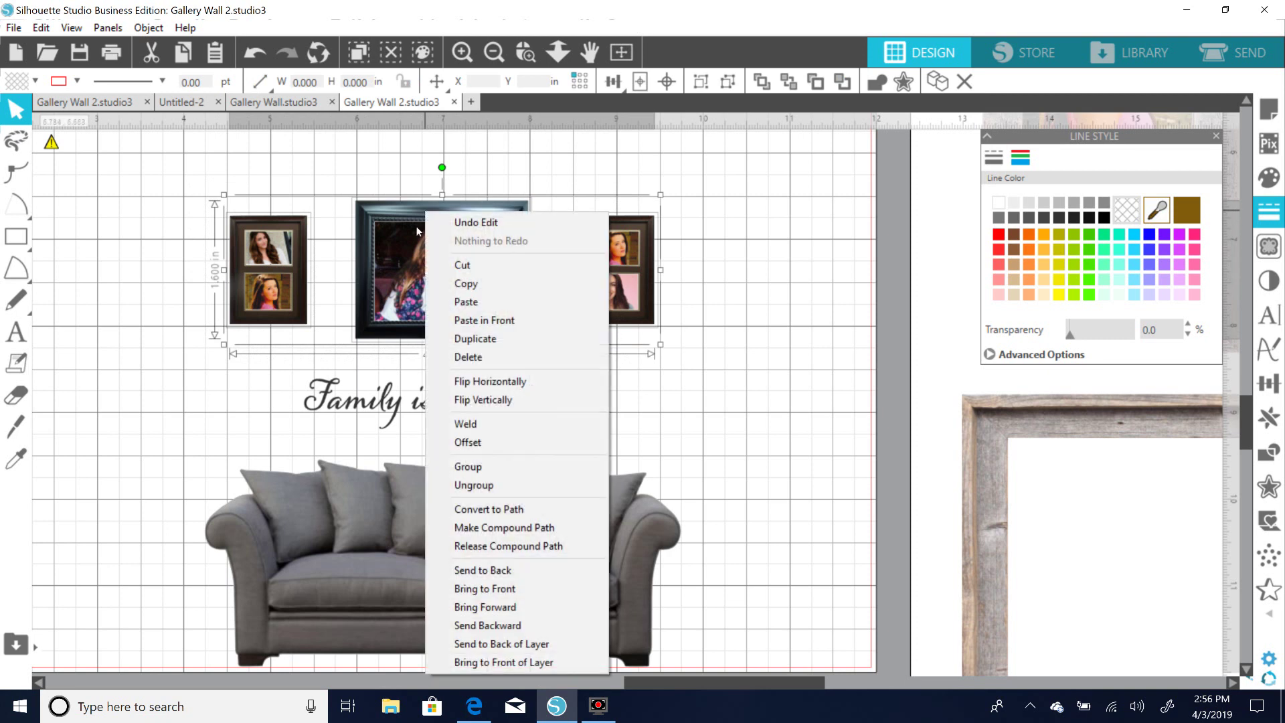
{"action": "left_click", "coordinate": [507, 475]}
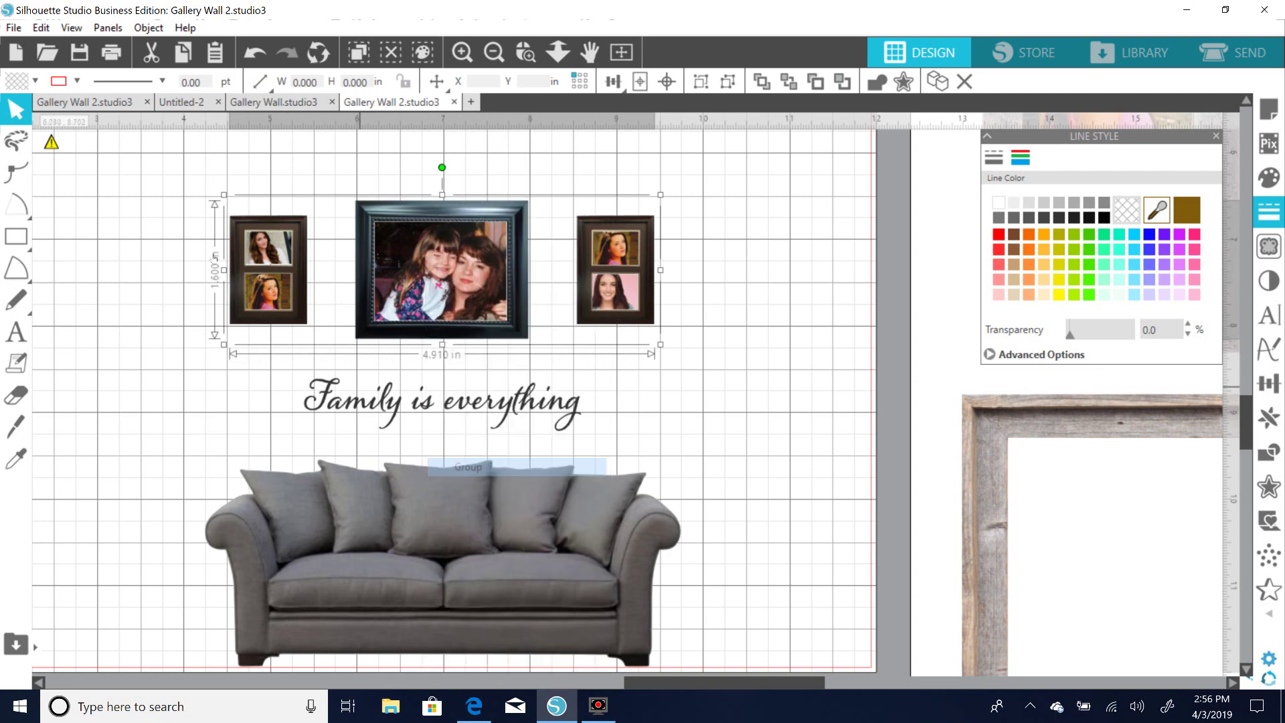
{"action": "left_click", "coordinate": [148, 27]}
{"action": "mouse_move", "coordinate": [175, 84]}
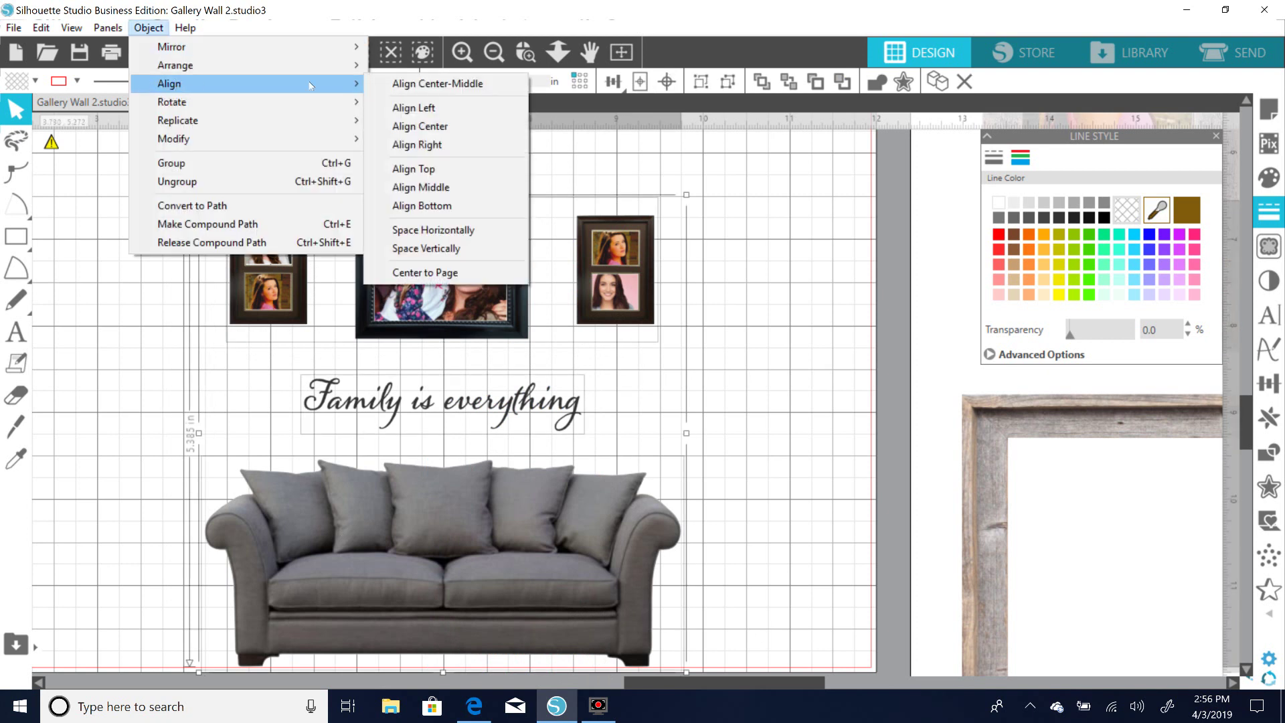
{"action": "left_click", "coordinate": [480, 129]}
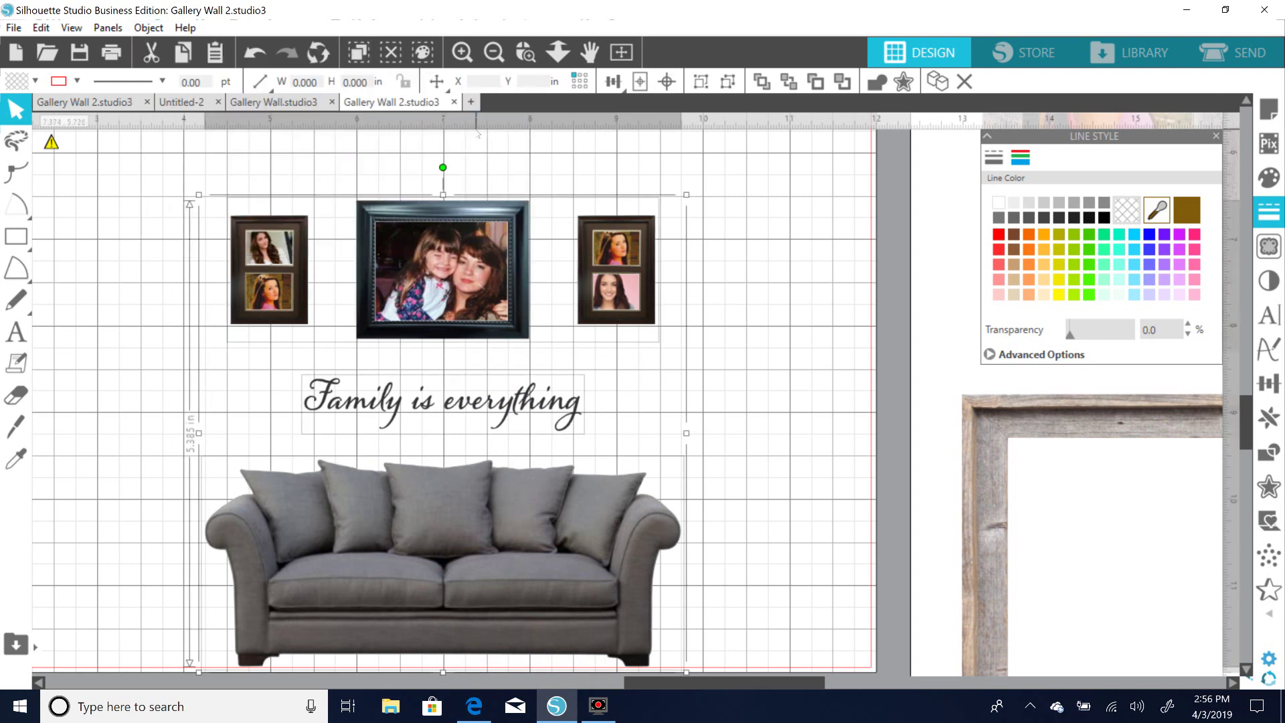
{"action": "left_click", "coordinate": [746, 390]}
Nudge the lettering slightly up and to the right, to about X 5.402 in and Y 8.546 in.
{"action": "left_click", "coordinate": [483, 411]}
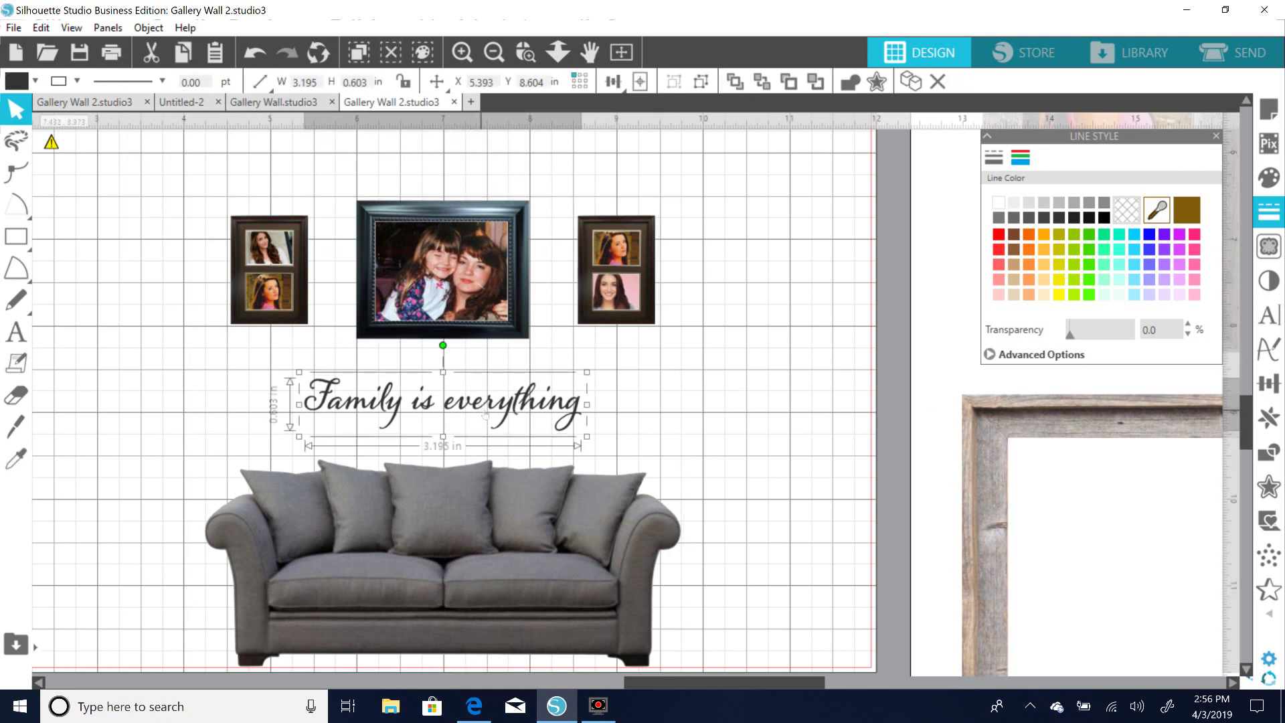
{"action": "key", "text": "Up"}
{"action": "key", "text": "Up"}
{"action": "key", "text": "Up"}
{"action": "key", "text": "Up"}
{"action": "key", "text": "Up"}
{"action": "key", "text": "Up"}
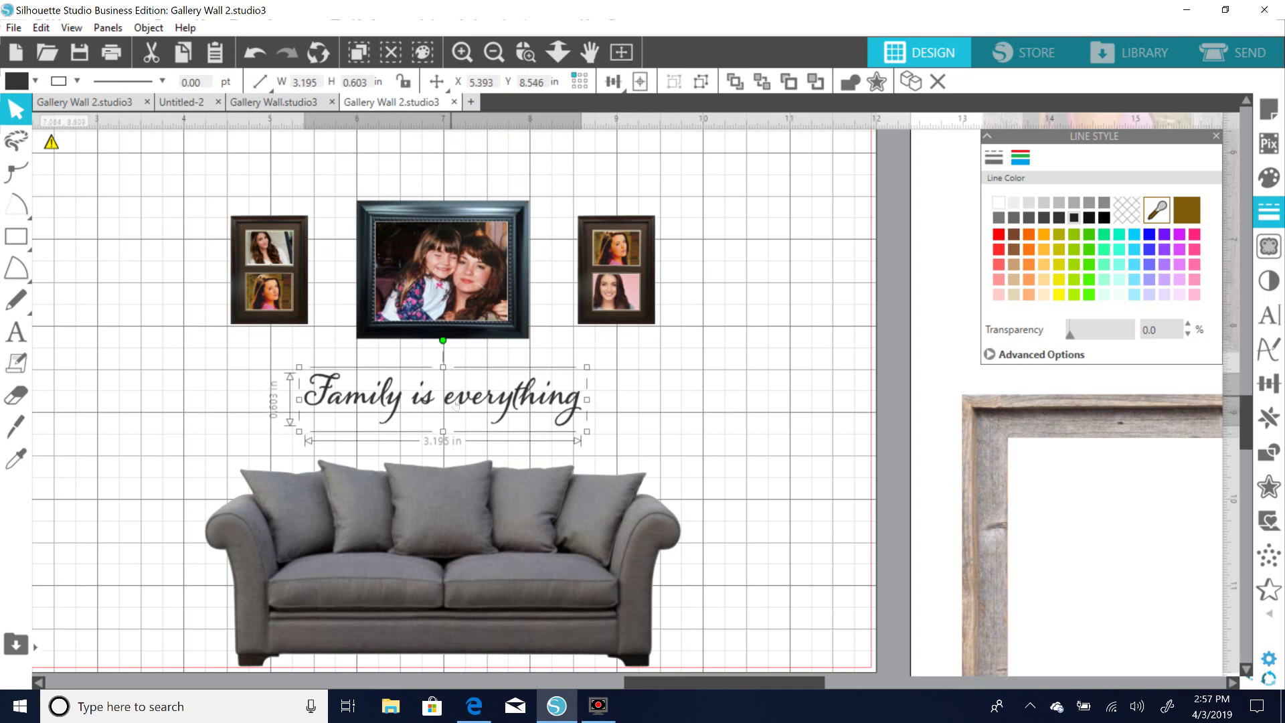
{"action": "key", "text": "Right"}
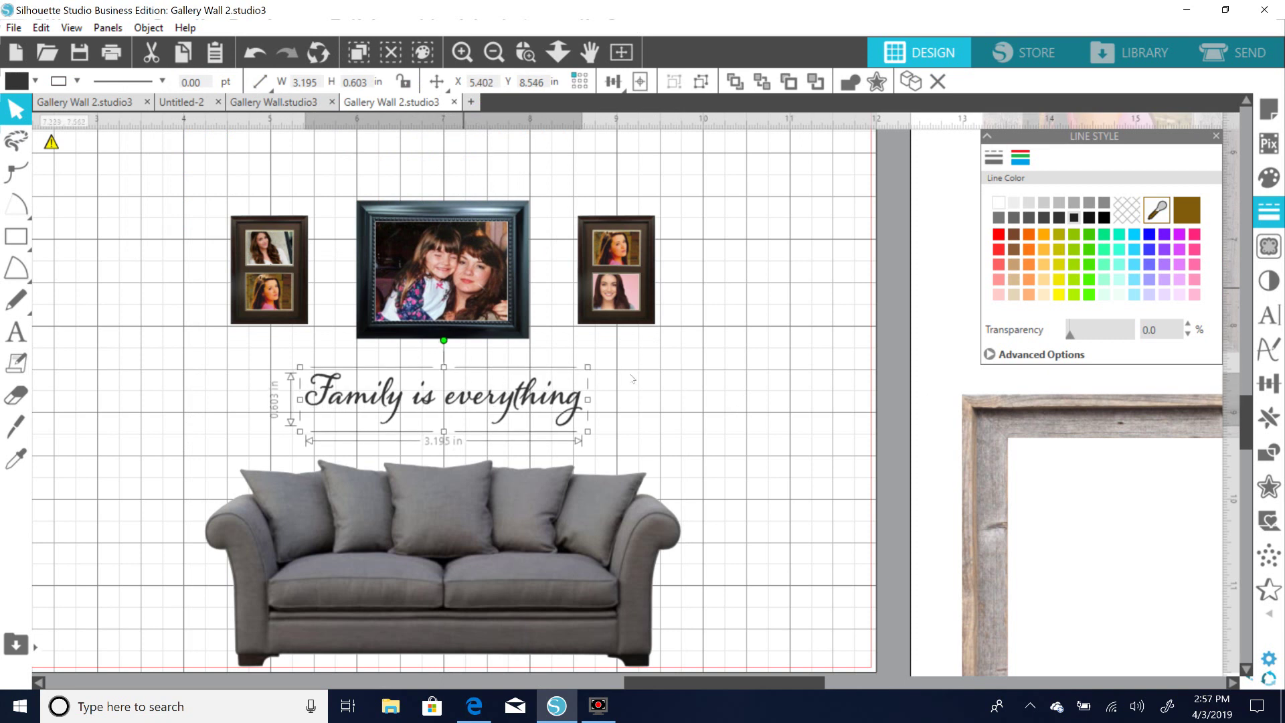
Select the framed pictures, lettering and sofa together and shift them about 1 in left to the middle of the page.
{"action": "left_click", "coordinate": [494, 53]}
{"action": "left_click_drag", "start_coordinate": [219, 266], "coordinate": [780, 602]}
{"action": "left_click_drag", "start_coordinate": [625, 515], "coordinate": [578, 512]}
{"action": "left_click", "coordinate": [578, 362]}
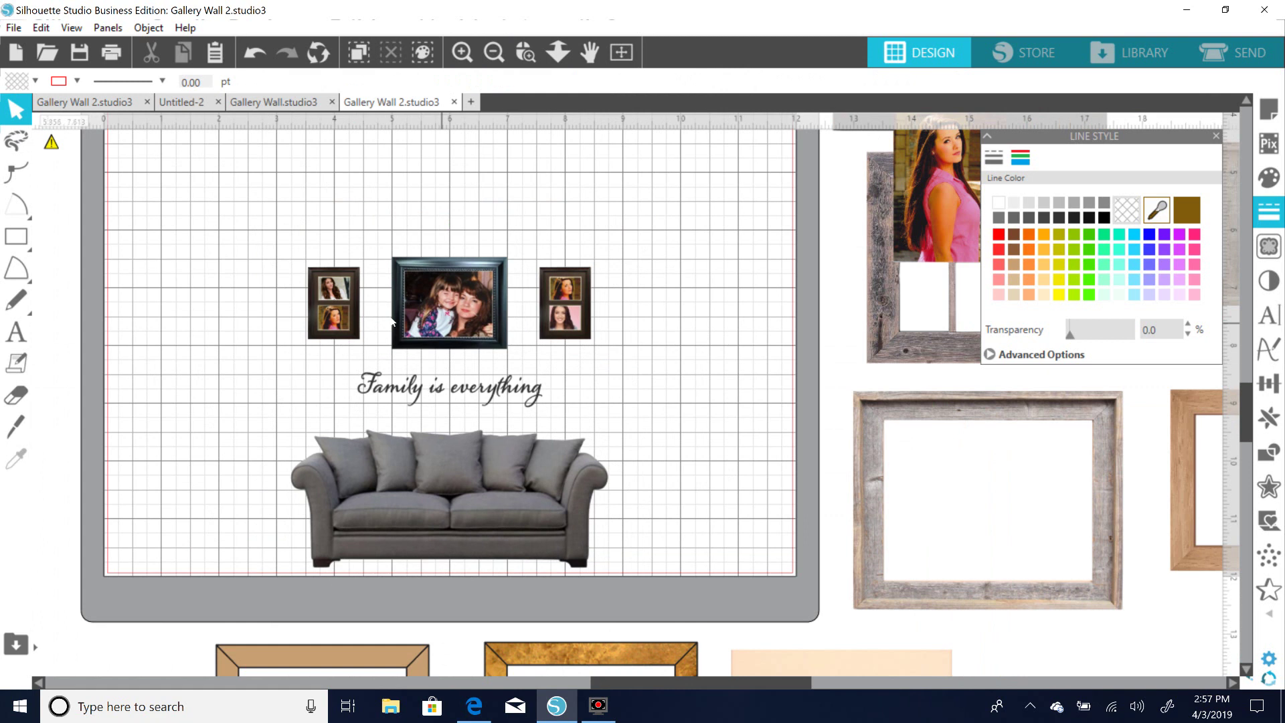
Move the black frame with the white mat from the right of the page to below the oval gold frame.
{"action": "left_click", "coordinate": [493, 58]}
{"action": "left_click", "coordinate": [497, 59]}
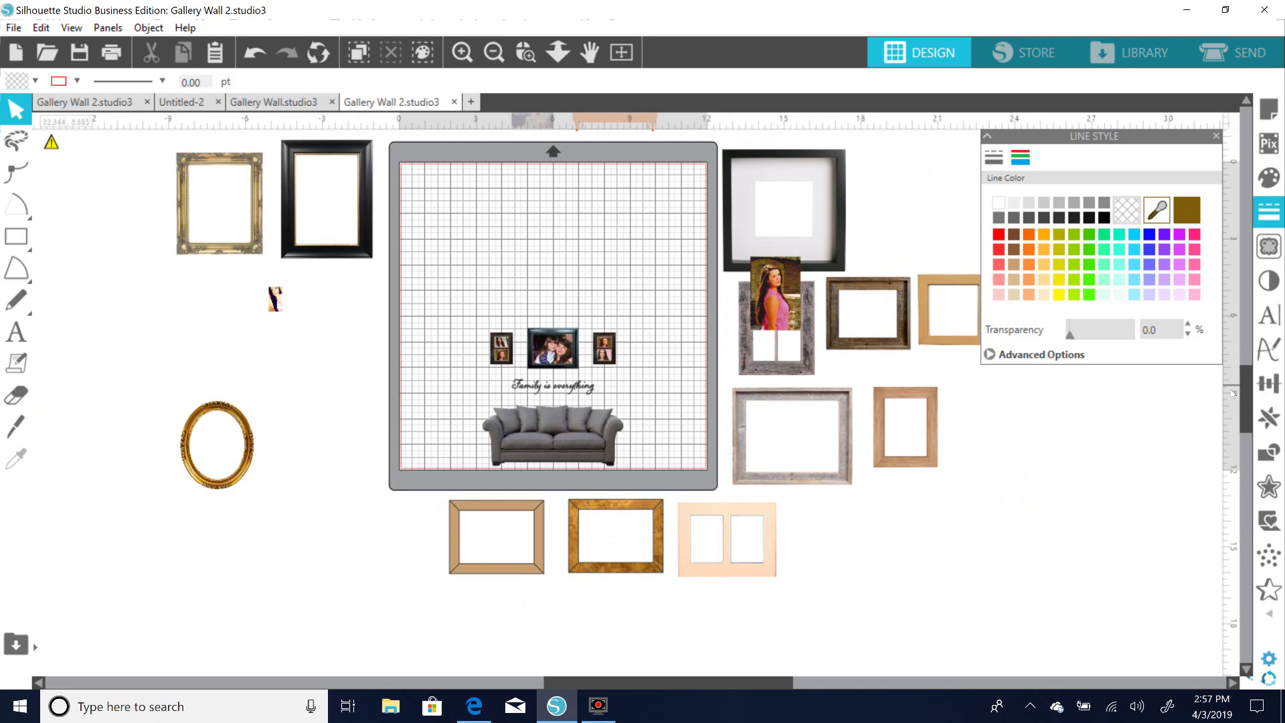
{"action": "left_click_drag", "start_coordinate": [1240, 402], "coordinate": [1240, 395]}
{"action": "left_click_drag", "start_coordinate": [826, 283], "coordinate": [354, 621]}
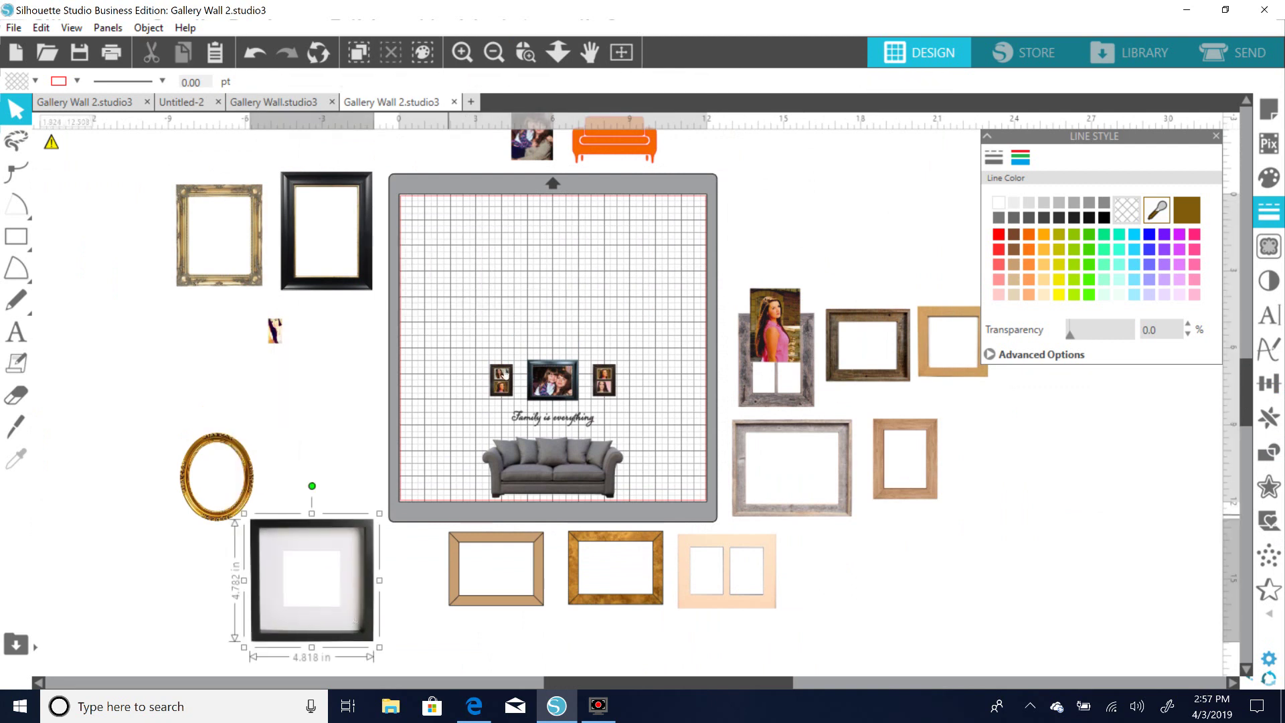
Move the black matted frame up and right so it overlaps the page's lower left corner beside the sofa.
{"action": "left_click", "coordinate": [462, 53]}
{"action": "left_click", "coordinate": [462, 53]}
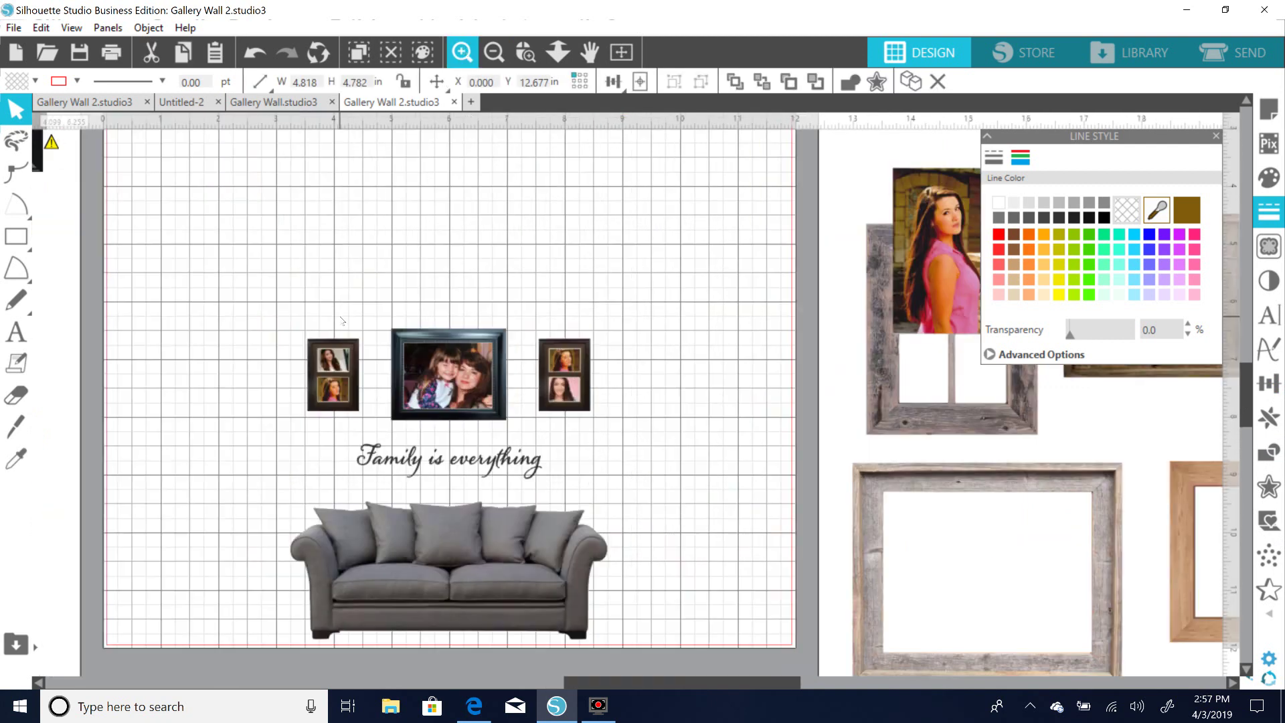
{"action": "left_click_drag", "start_coordinate": [646, 680], "coordinate": [504, 675]}
{"action": "left_click_drag", "start_coordinate": [1246, 400], "coordinate": [1246, 455]}
{"action": "left_click_drag", "start_coordinate": [456, 521], "coordinate": [671, 225]}
{"action": "left_click_drag", "start_coordinate": [668, 682], "coordinate": [755, 696]}
{"action": "left_click_drag", "start_coordinate": [1246, 462], "coordinate": [1249, 414]}
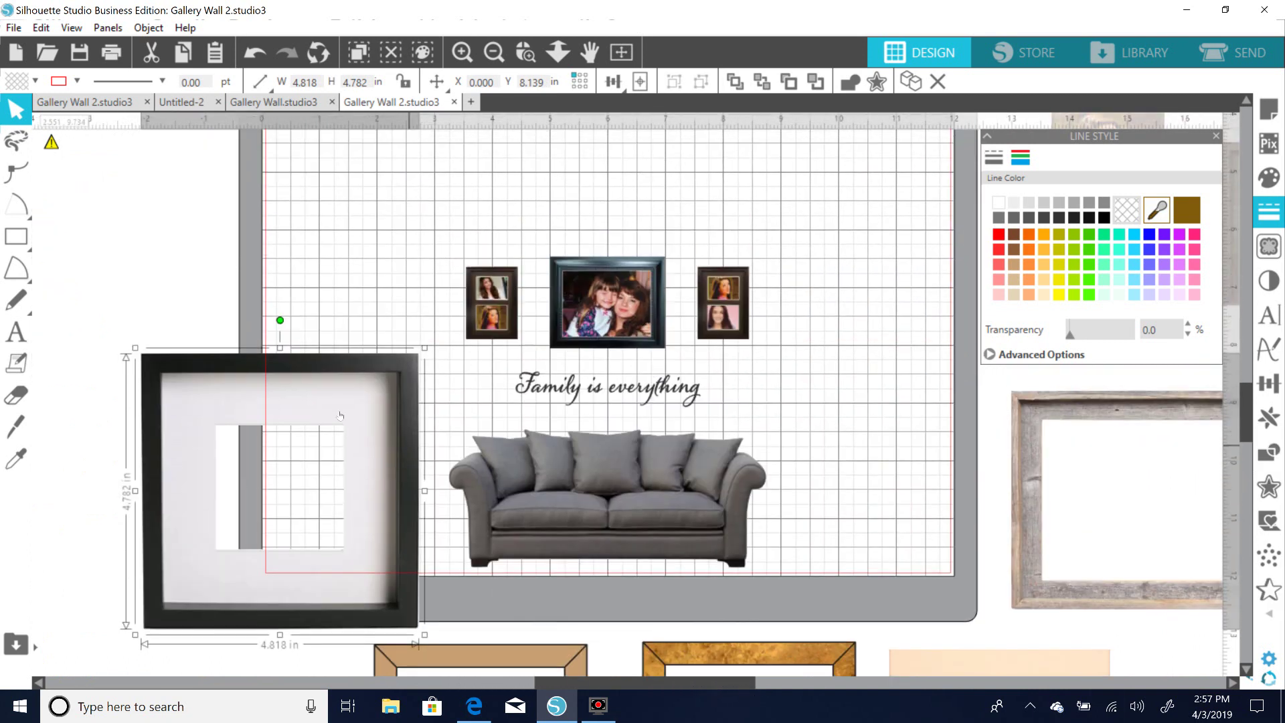
Resize the black matted frame to 1.200 in square and move it onto the page beside the lettering.
{"action": "left_click", "coordinate": [321, 83]}
{"action": "type", "text": "1.200"}
{"action": "key", "text": "Tab"}
{"action": "type", "text": "1"}
{"action": "key", "text": "Return"}
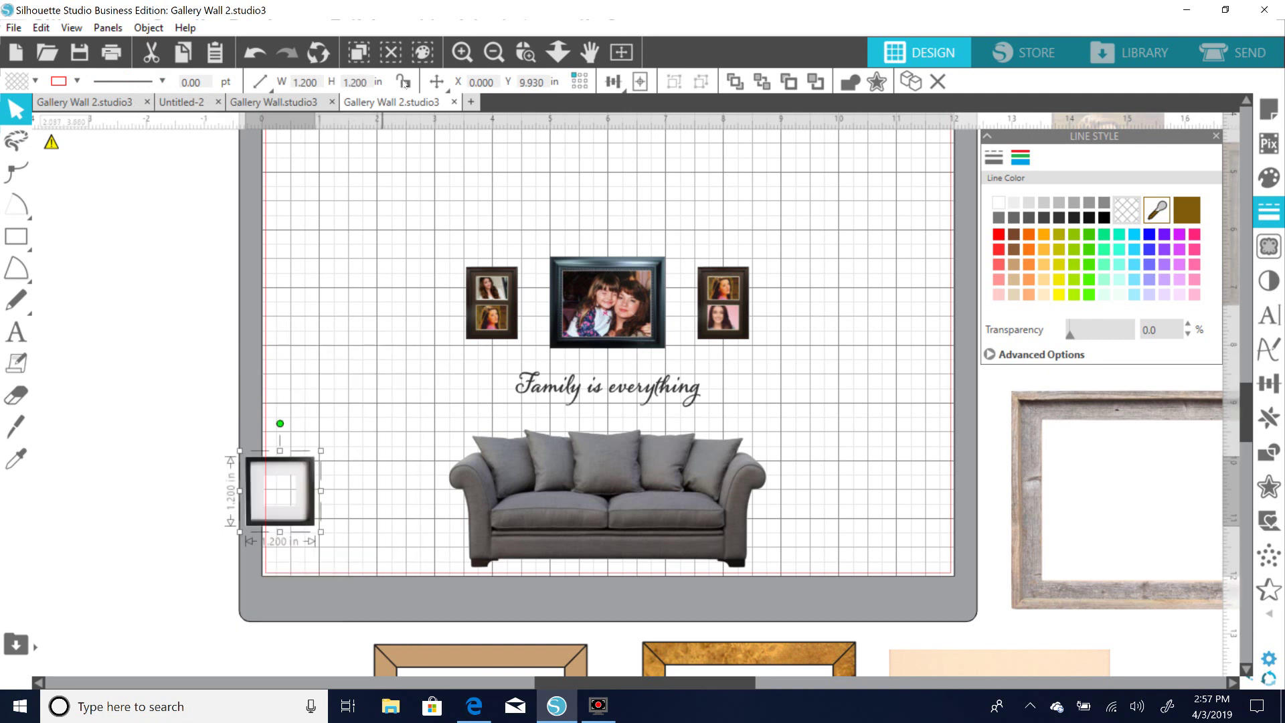
{"action": "left_click_drag", "start_coordinate": [281, 488], "coordinate": [367, 376]}
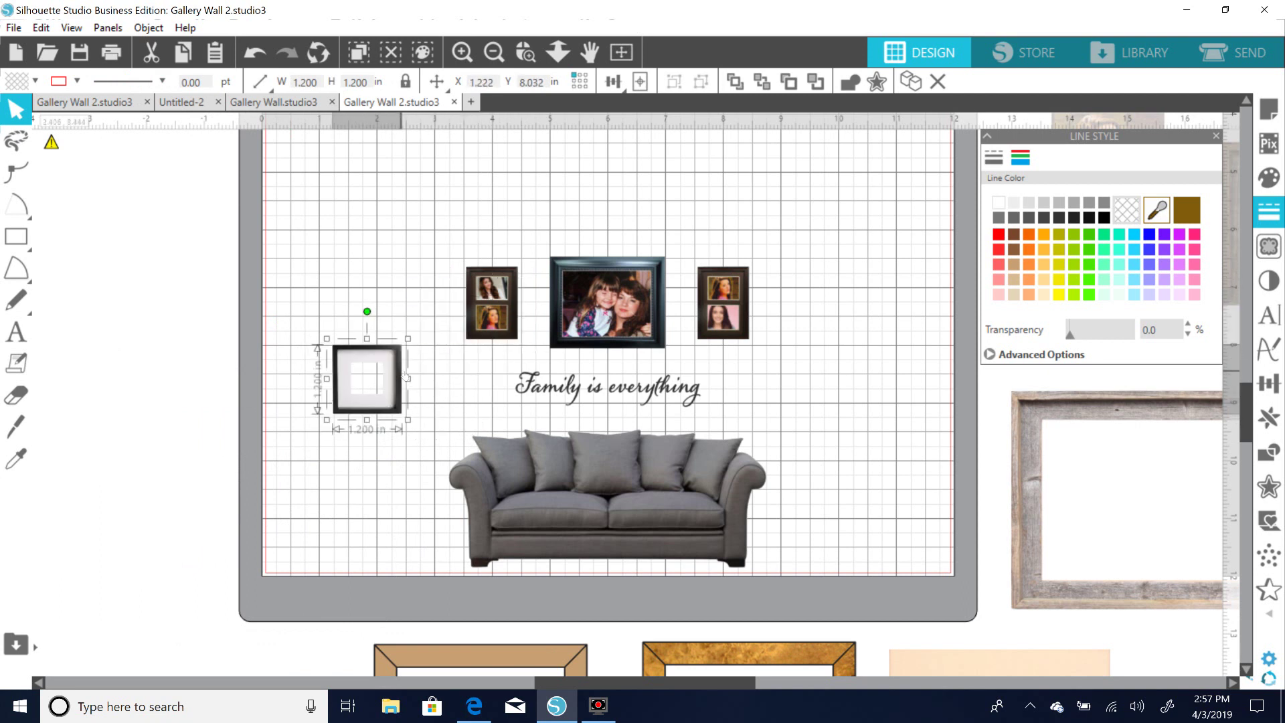
Resize the black matted frame to 0.8 in square and move it up to about X 1.204 in and Y 7.434 in.
{"action": "left_click", "coordinate": [318, 83]}
{"action": "key", "text": "BackSpace"}
{"action": "type", "text": ".8"}
{"action": "key", "text": "Return"}
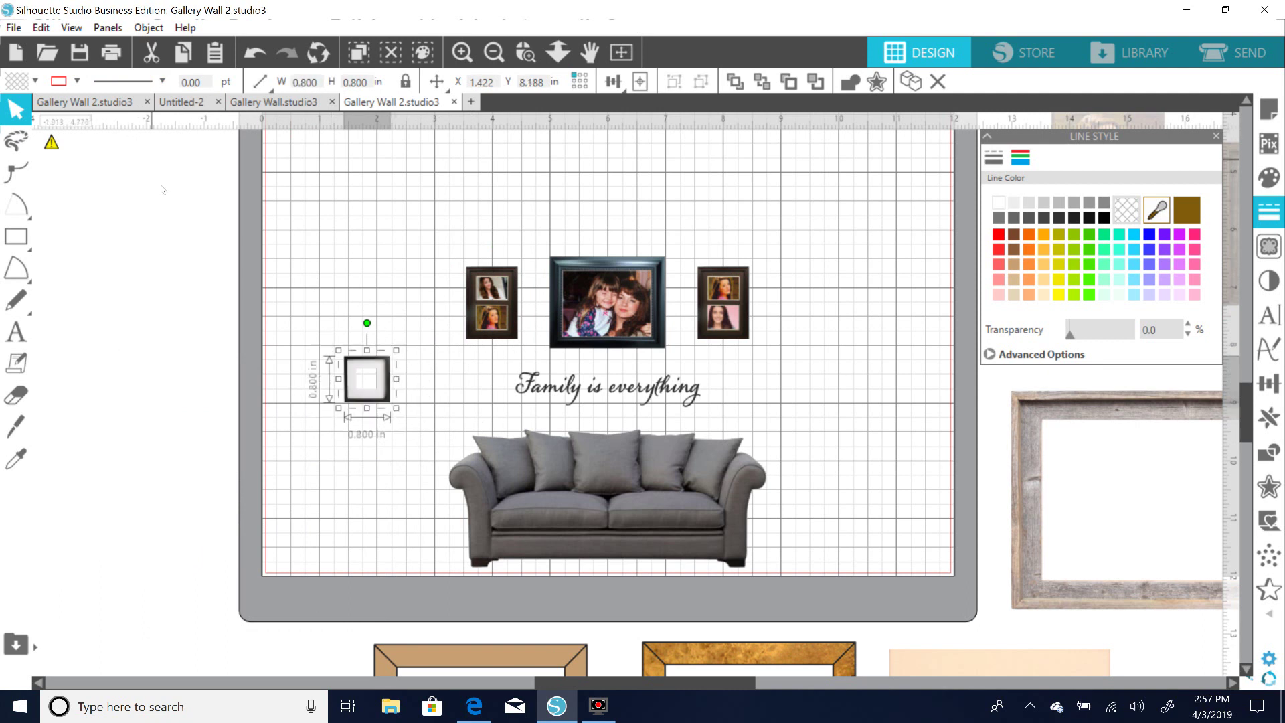
{"action": "left_click_drag", "start_coordinate": [396, 402], "coordinate": [382, 353]}
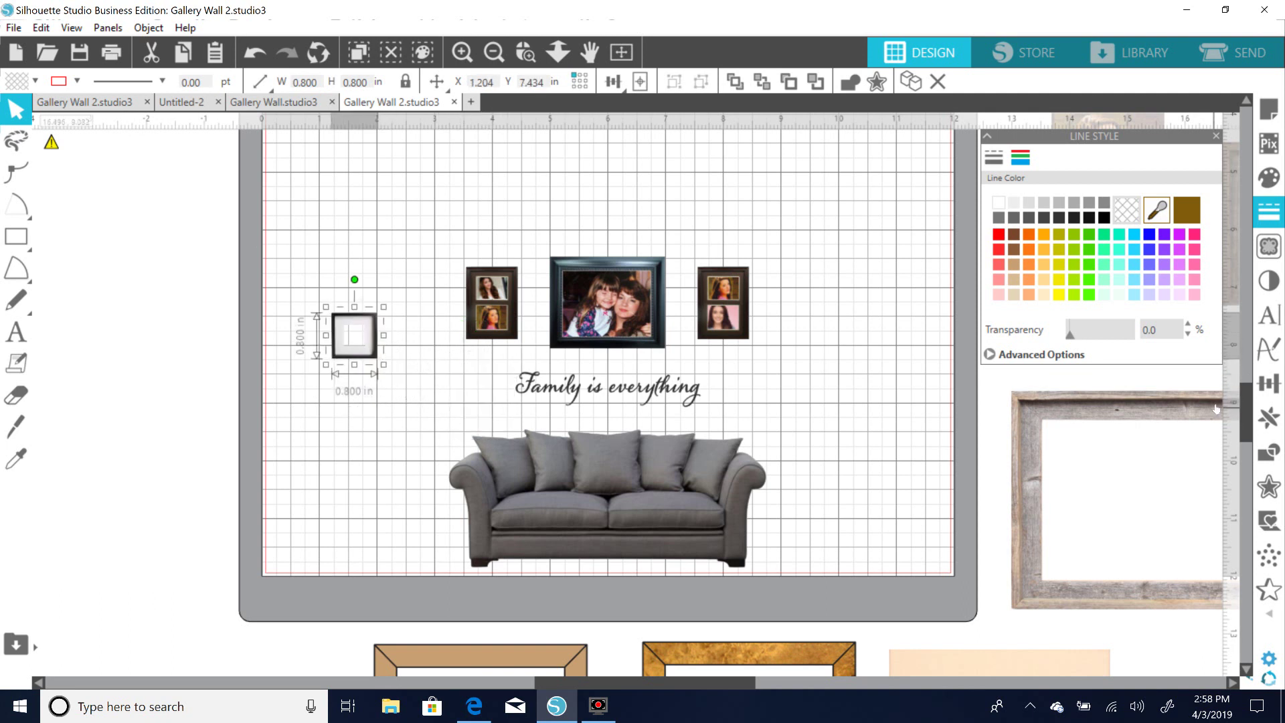
Paste copies of the small black matted frame, place them off the page, and shift the on-page frame toward the double-photo frame.
{"action": "left_click_drag", "start_coordinate": [1242, 420], "coordinate": [1243, 410]}
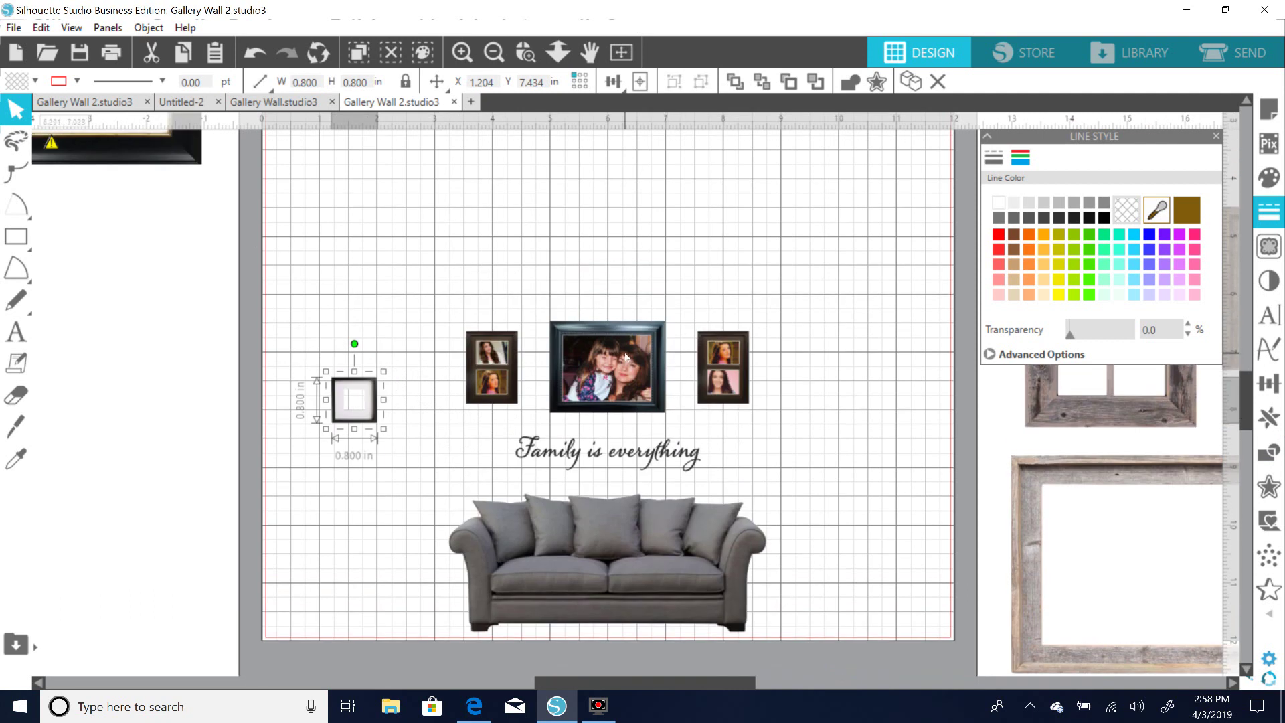
{"action": "left_click_drag", "start_coordinate": [376, 394], "coordinate": [377, 393]}
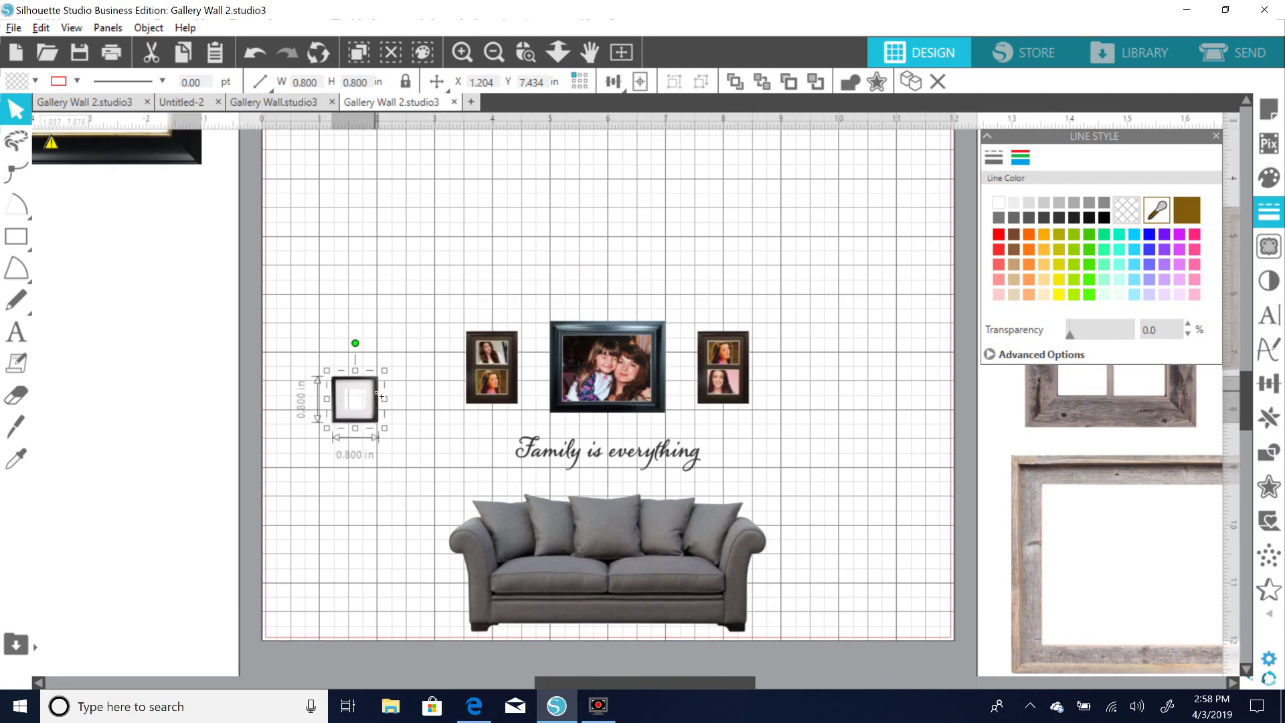
{"action": "key", "text": "ctrl+v"}
{"action": "key", "text": "ctrl+v"}
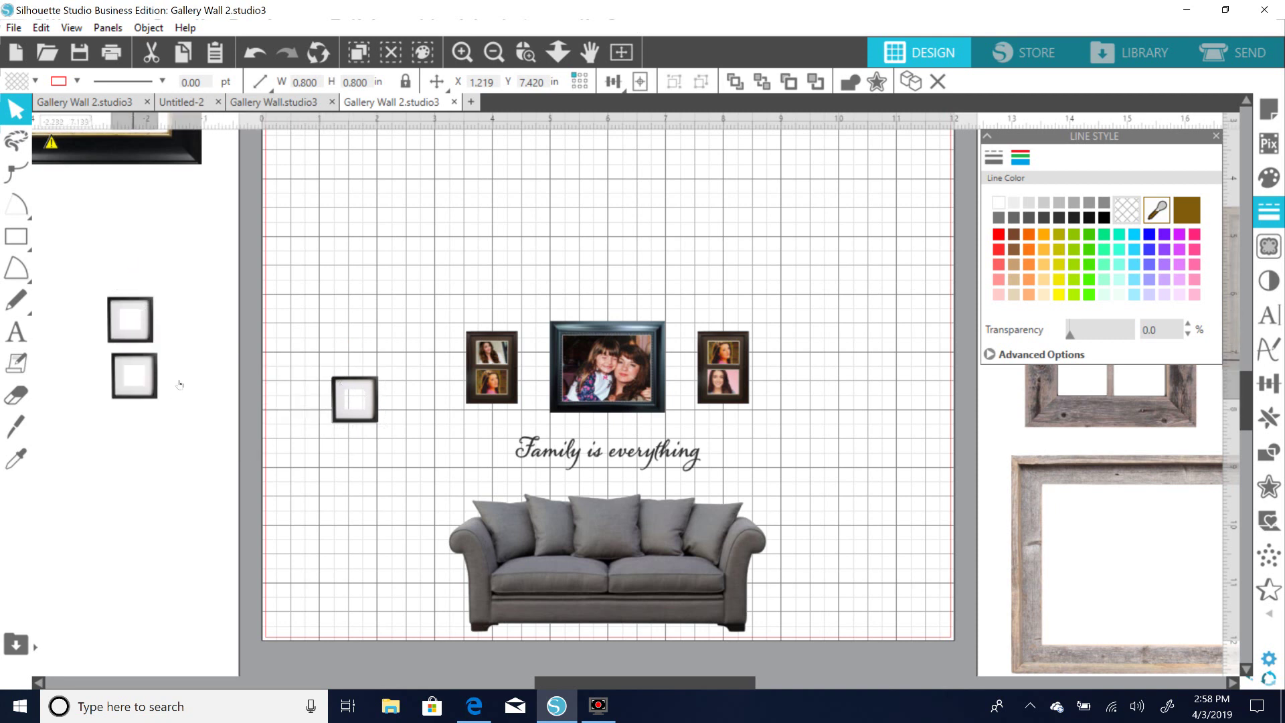
{"action": "left_click_drag", "start_coordinate": [370, 382], "coordinate": [146, 477]}
{"action": "left_click_drag", "start_coordinate": [335, 404], "coordinate": [382, 404]}
{"action": "left_click", "coordinate": [892, 373]}
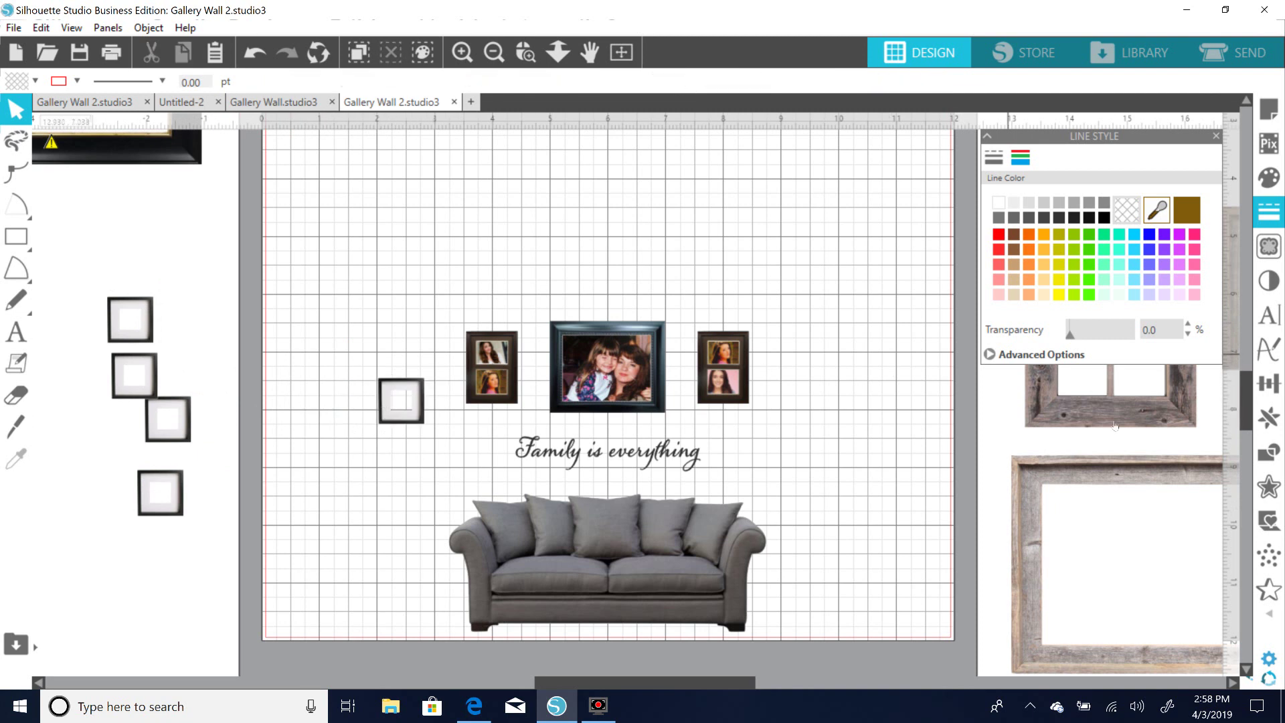
Bring the small portrait photo from beside the page onto it and enlarge the photo to about 2.58 by 4.59 in.
{"action": "left_click_drag", "start_coordinate": [1243, 404], "coordinate": [1241, 363]}
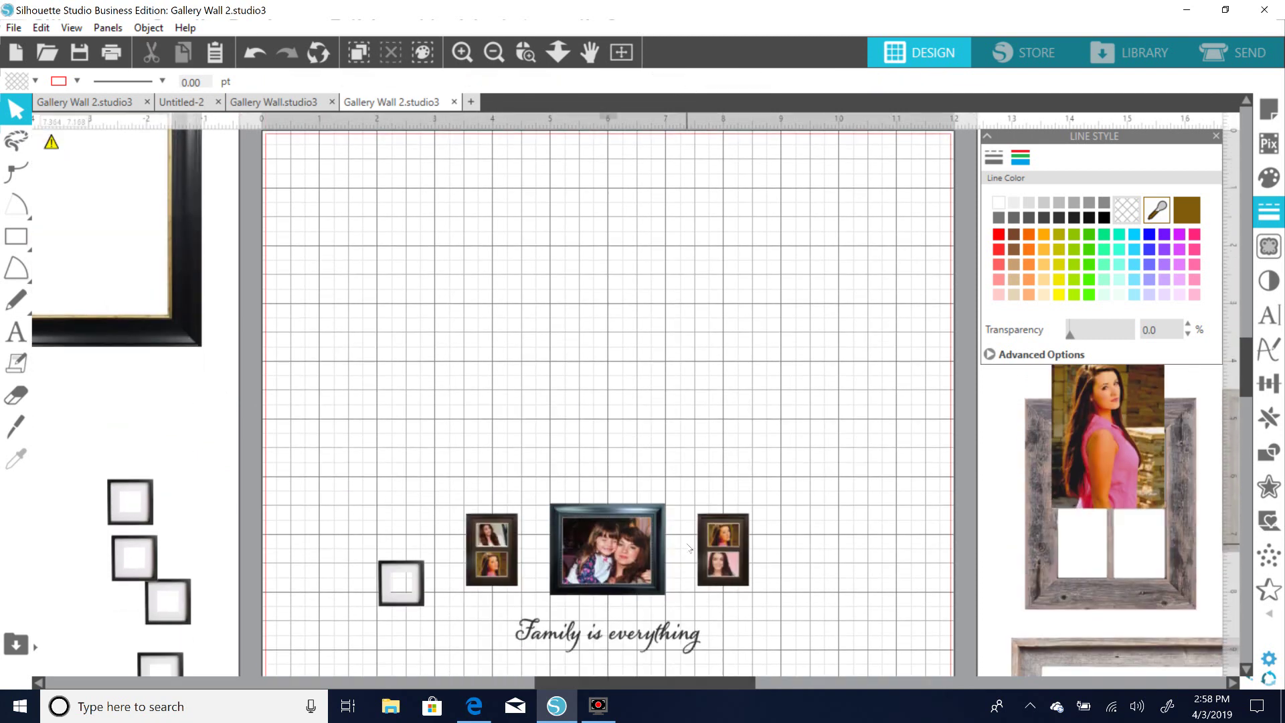
{"action": "left_click", "coordinate": [493, 52]}
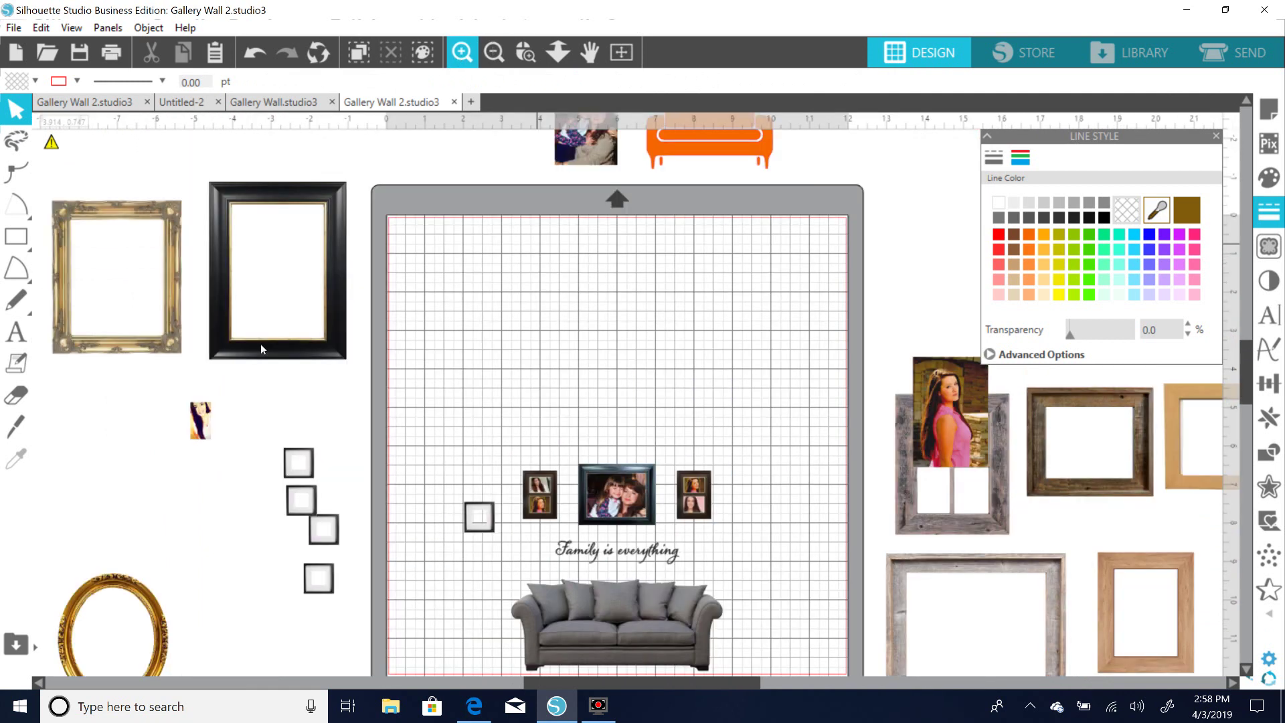
{"action": "left_click_drag", "start_coordinate": [206, 406], "coordinate": [586, 360]}
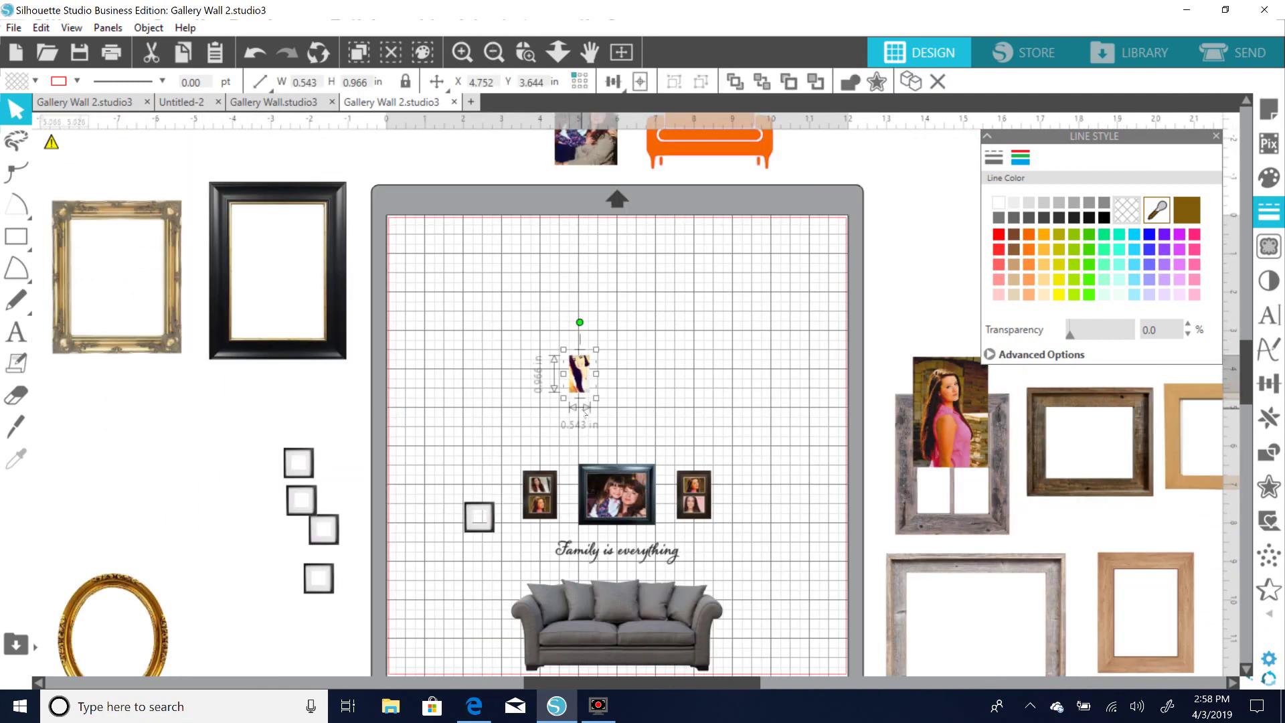
{"action": "left_click_drag", "start_coordinate": [1244, 359], "coordinate": [1237, 395]}
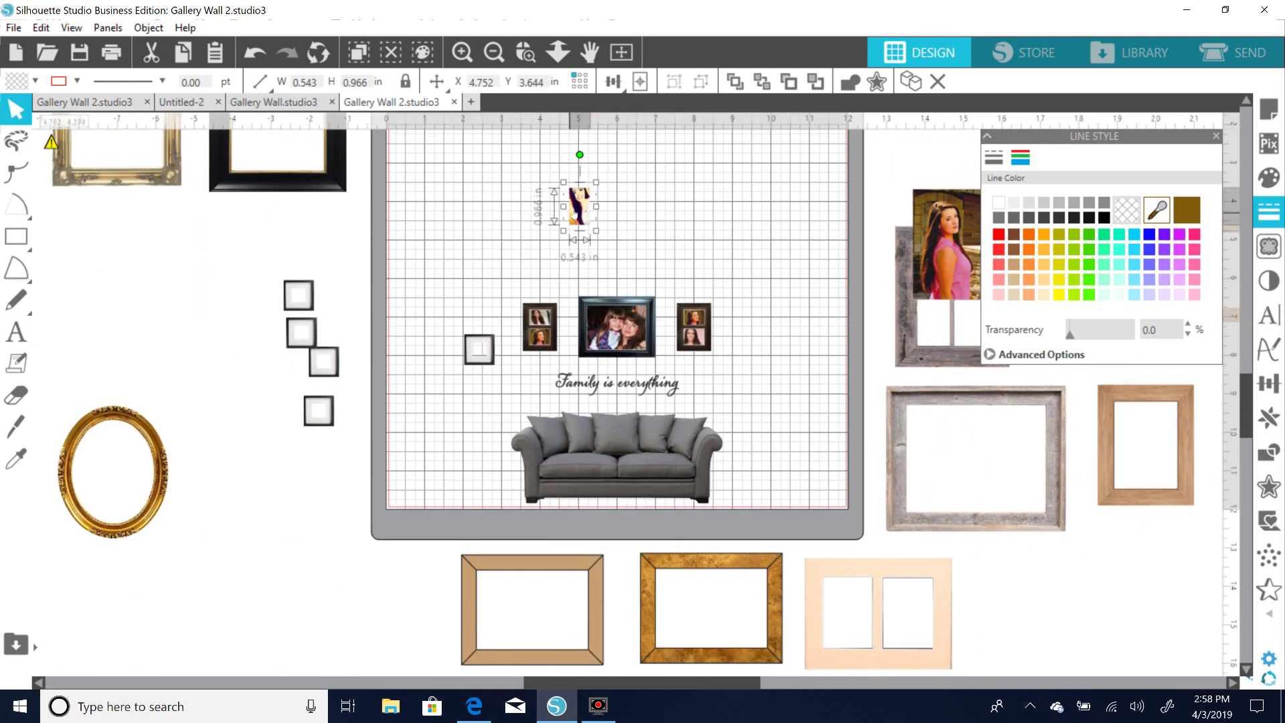
{"action": "left_click_drag", "start_coordinate": [598, 231], "coordinate": [673, 368]}
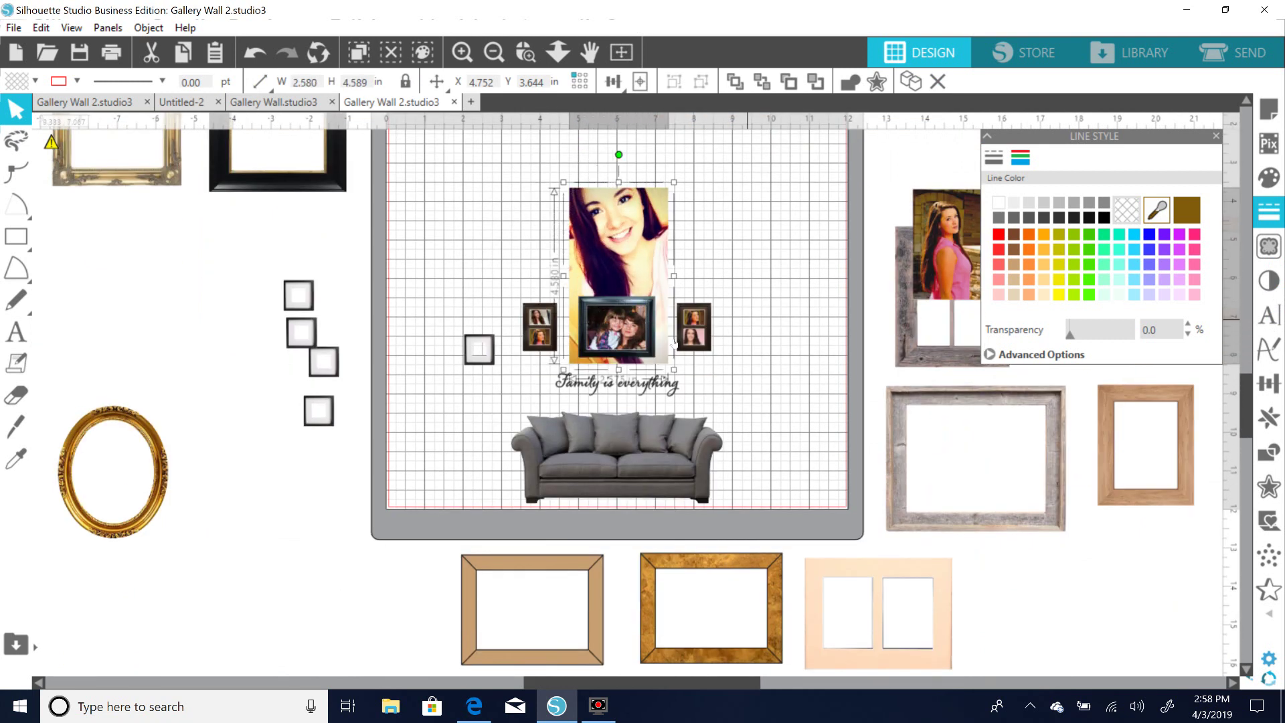
Move the portrait photo behind the small matted frame and shrink it to about 0.44 by 0.78 in so the face fits the opening.
{"action": "left_click", "coordinate": [460, 53]}
{"action": "left_click_drag", "start_coordinate": [580, 198], "coordinate": [261, 258]}
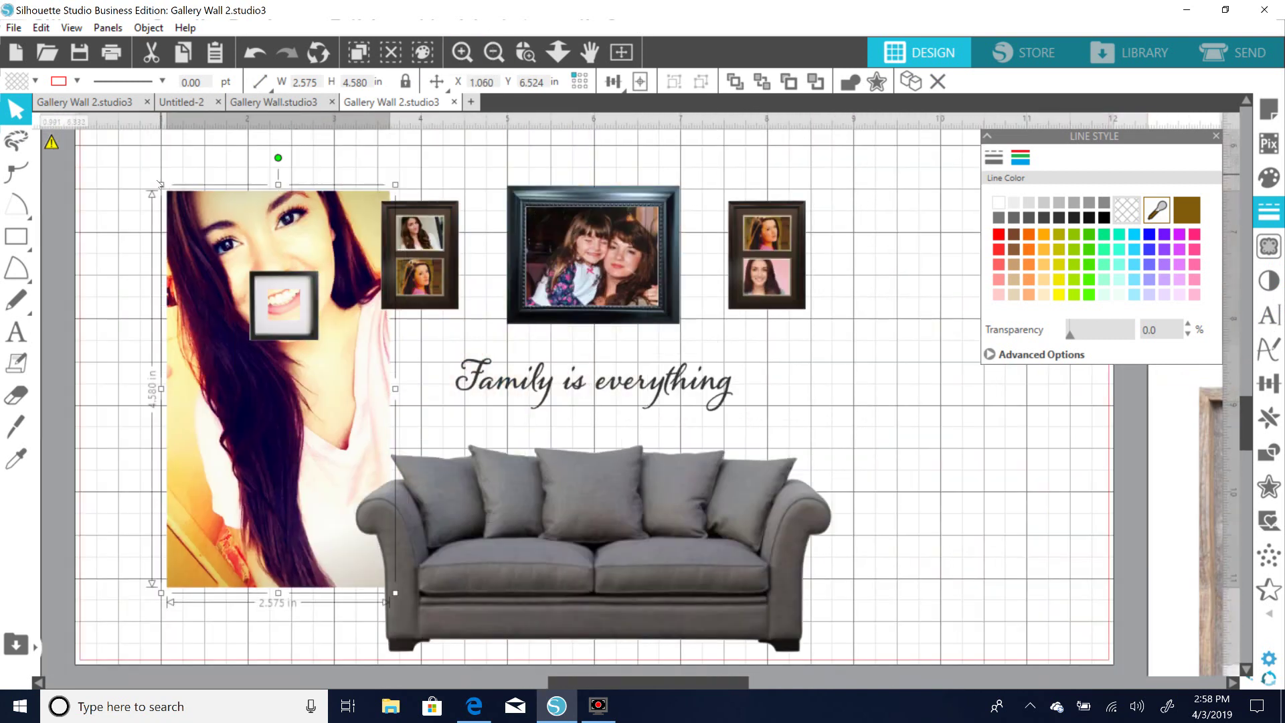
{"action": "left_click_drag", "start_coordinate": [160, 182], "coordinate": [177, 364]}
{"action": "left_click_drag", "start_coordinate": [215, 434], "coordinate": [290, 355]}
{"action": "left_click", "coordinate": [221, 413]}
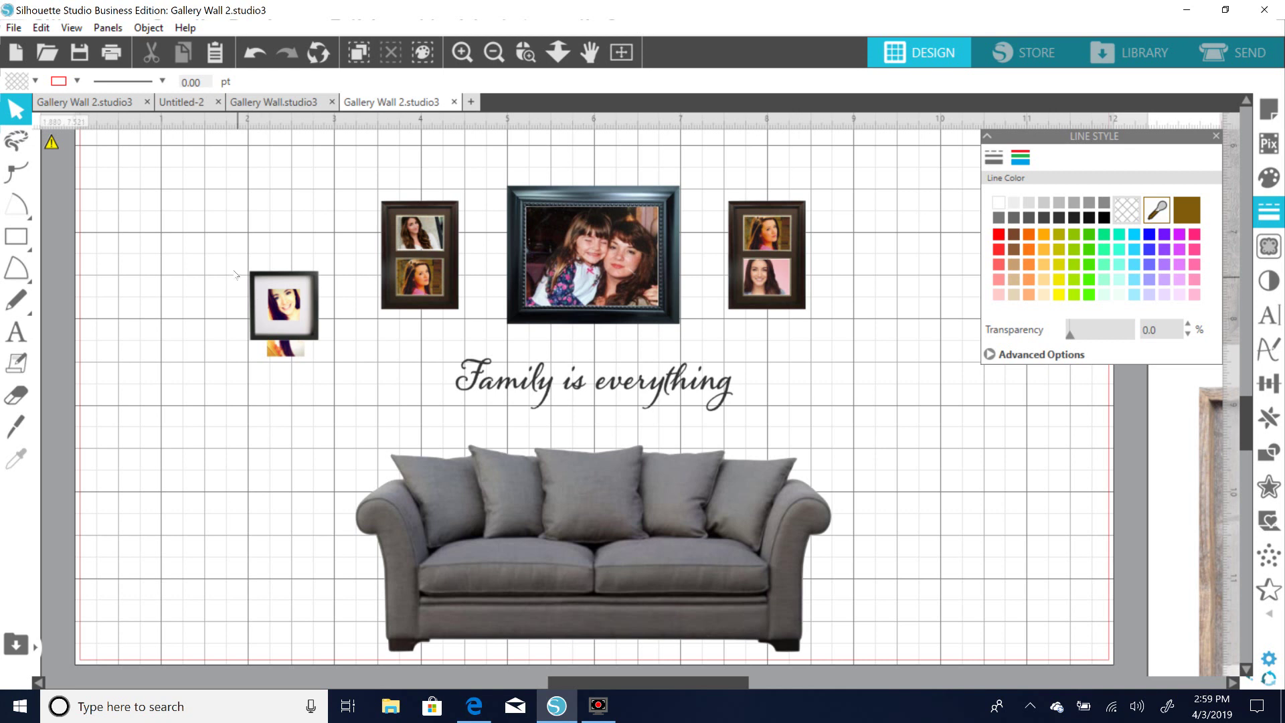
{"action": "left_click", "coordinate": [269, 351]}
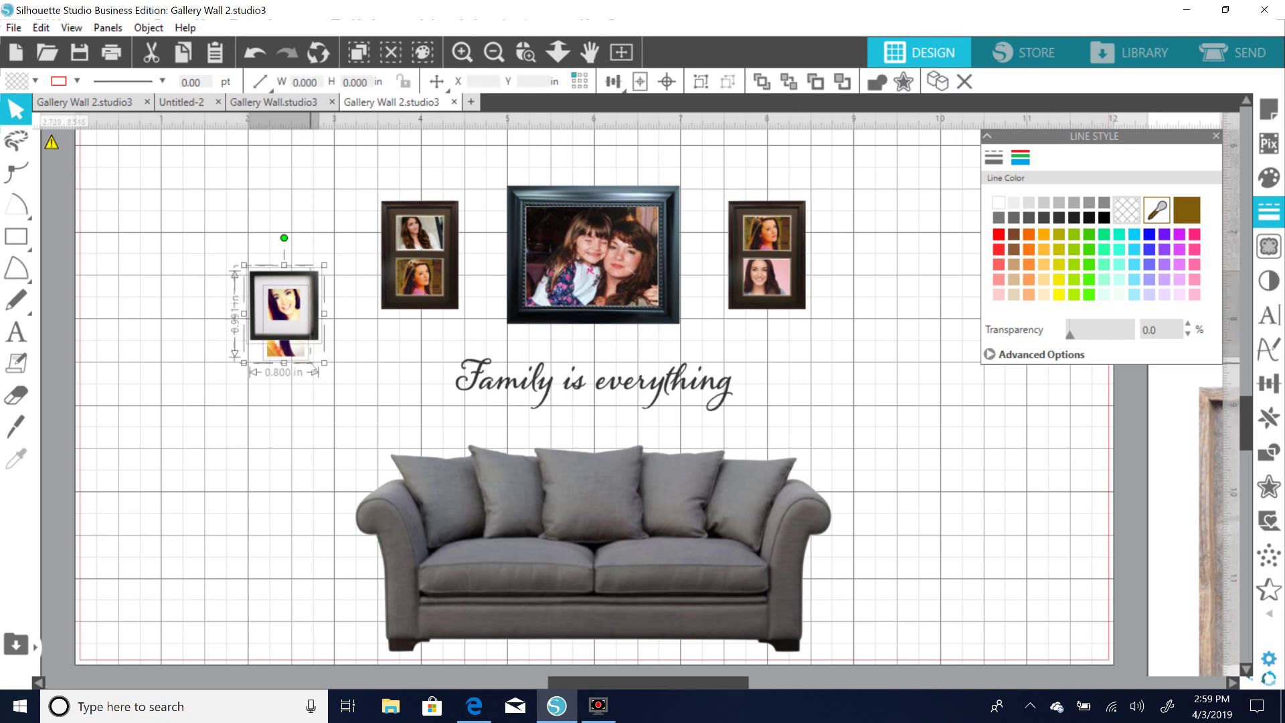
{"action": "right_click", "coordinate": [318, 332]}
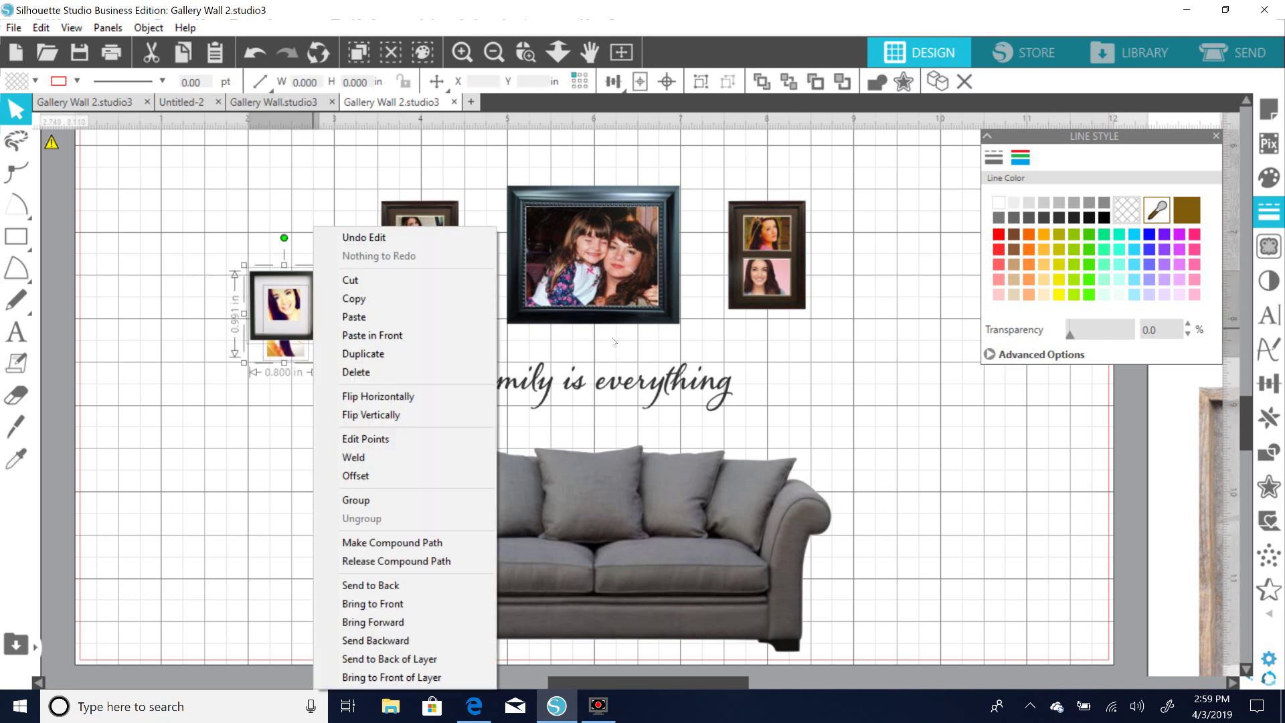
{"action": "left_click", "coordinate": [232, 446]}
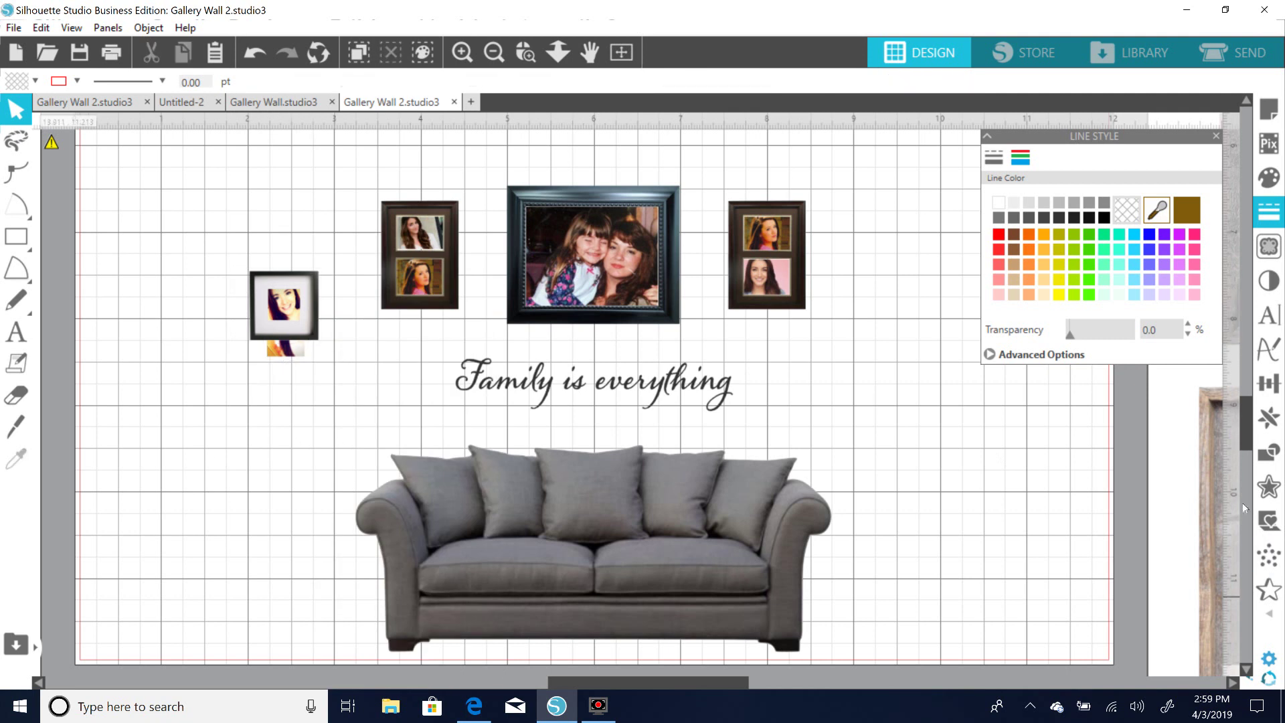
Move the small matted frame off the portrait photo and center it to the page above the large family picture.
{"action": "left_click_drag", "start_coordinate": [1249, 452], "coordinate": [1243, 398]}
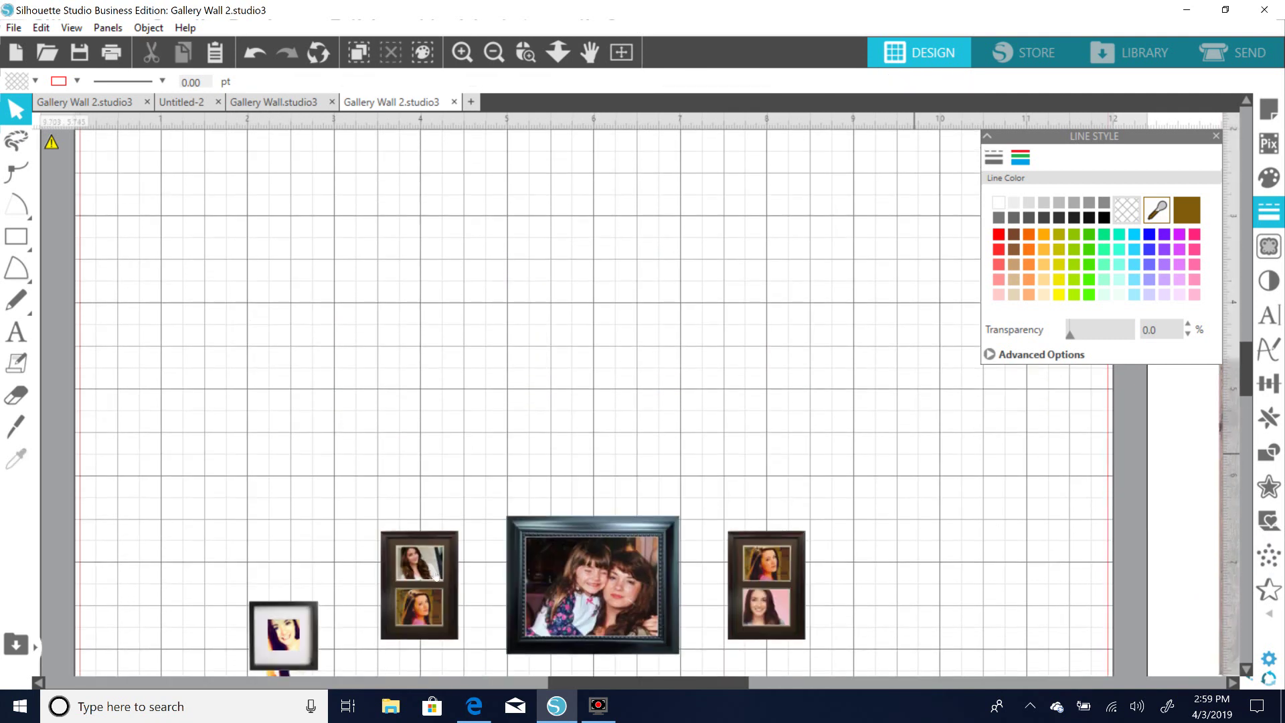
{"action": "left_click_drag", "start_coordinate": [314, 624], "coordinate": [683, 343]}
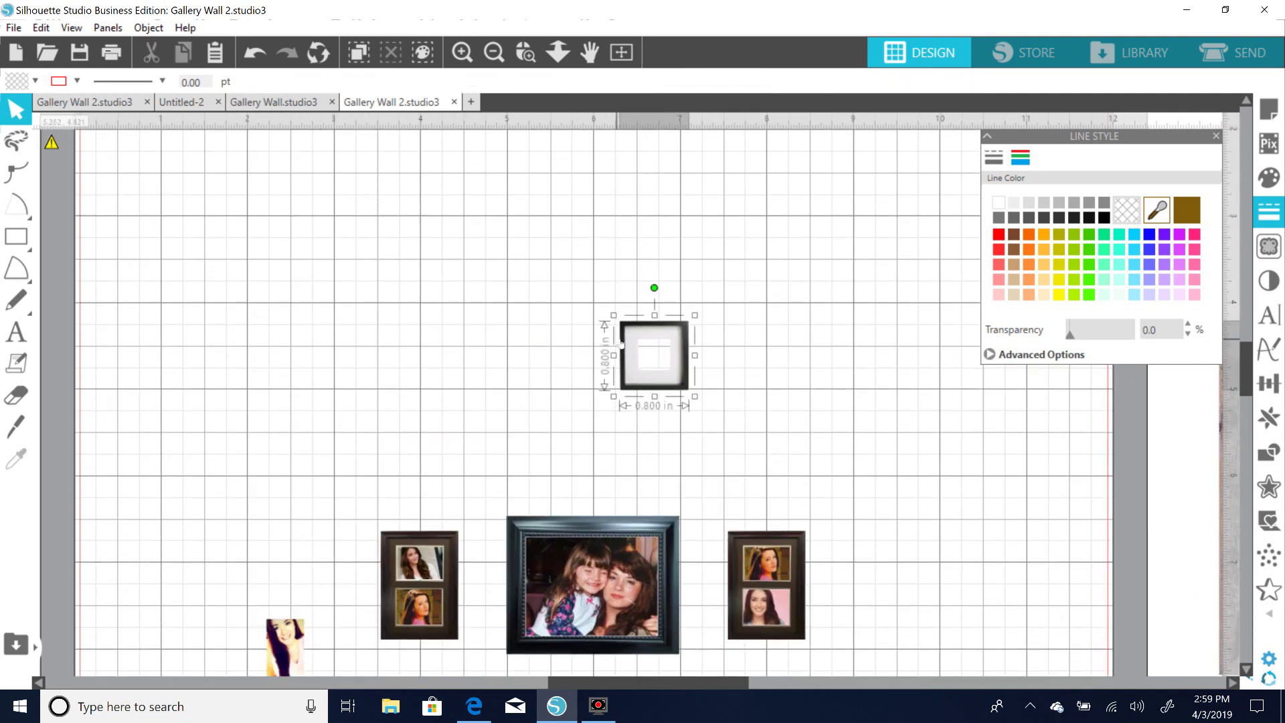
{"action": "left_click", "coordinate": [148, 28]}
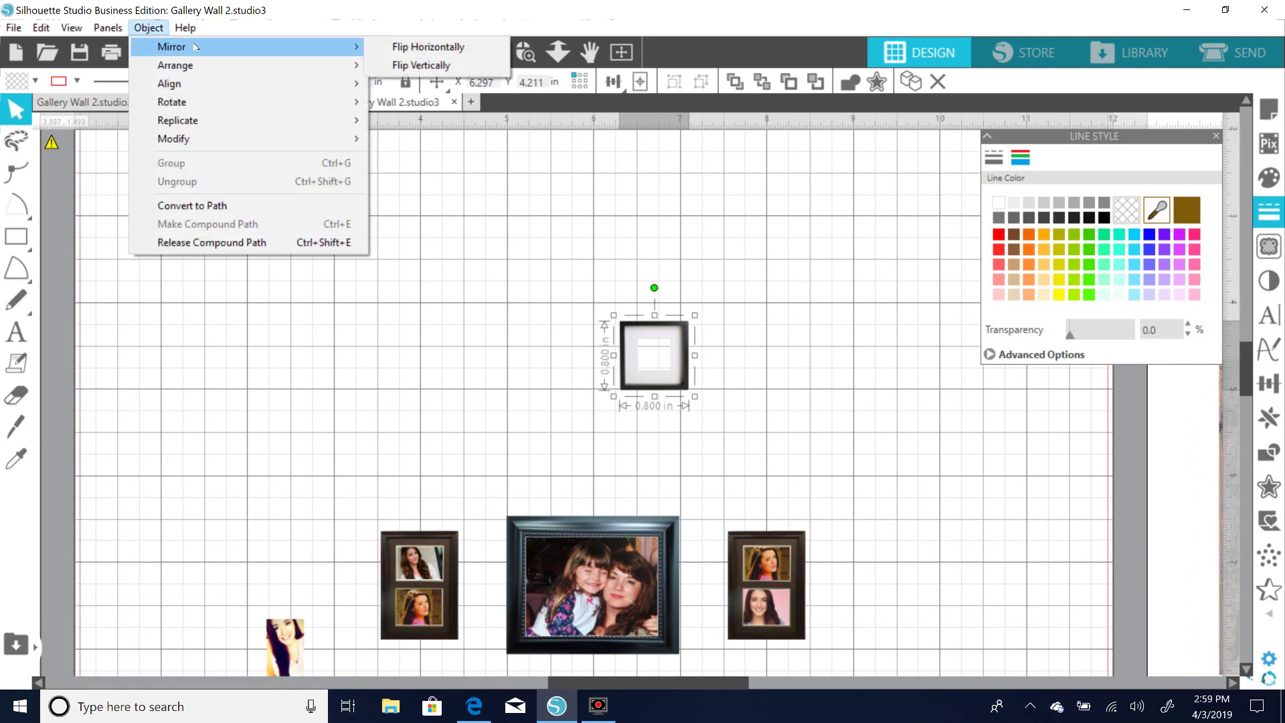
{"action": "mouse_move", "coordinate": [213, 83]}
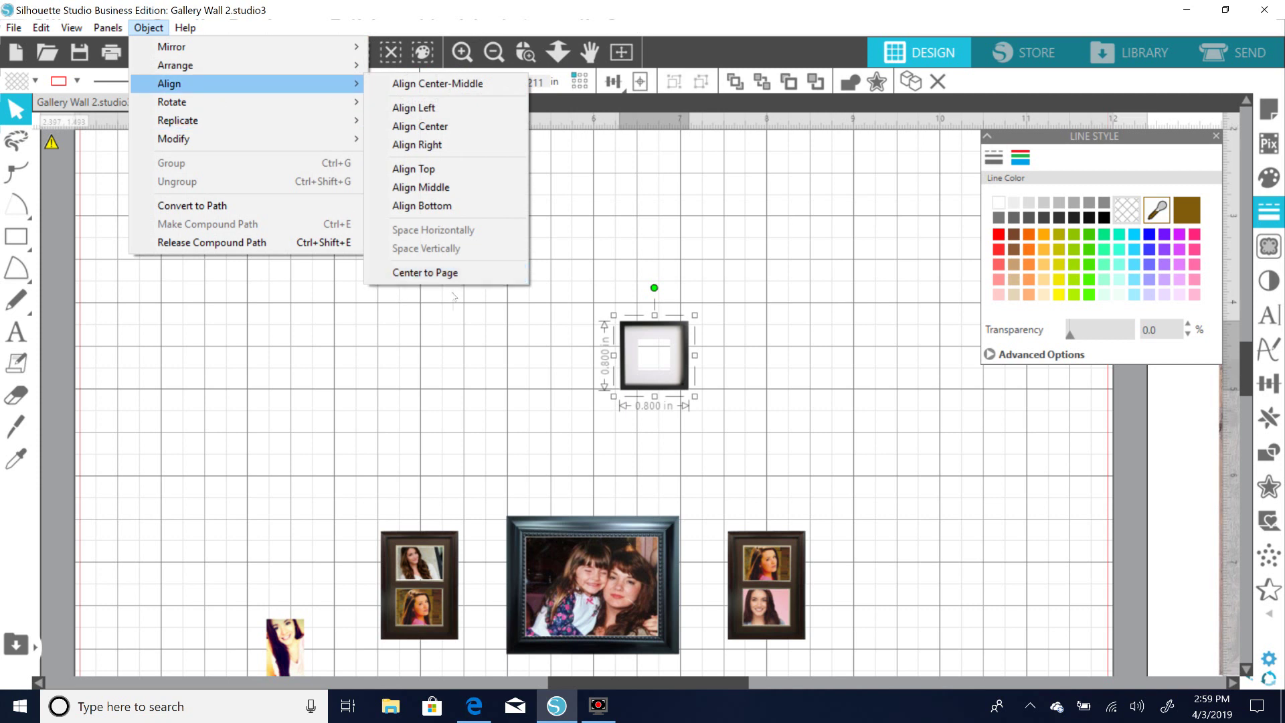
{"action": "left_click", "coordinate": [459, 274]}
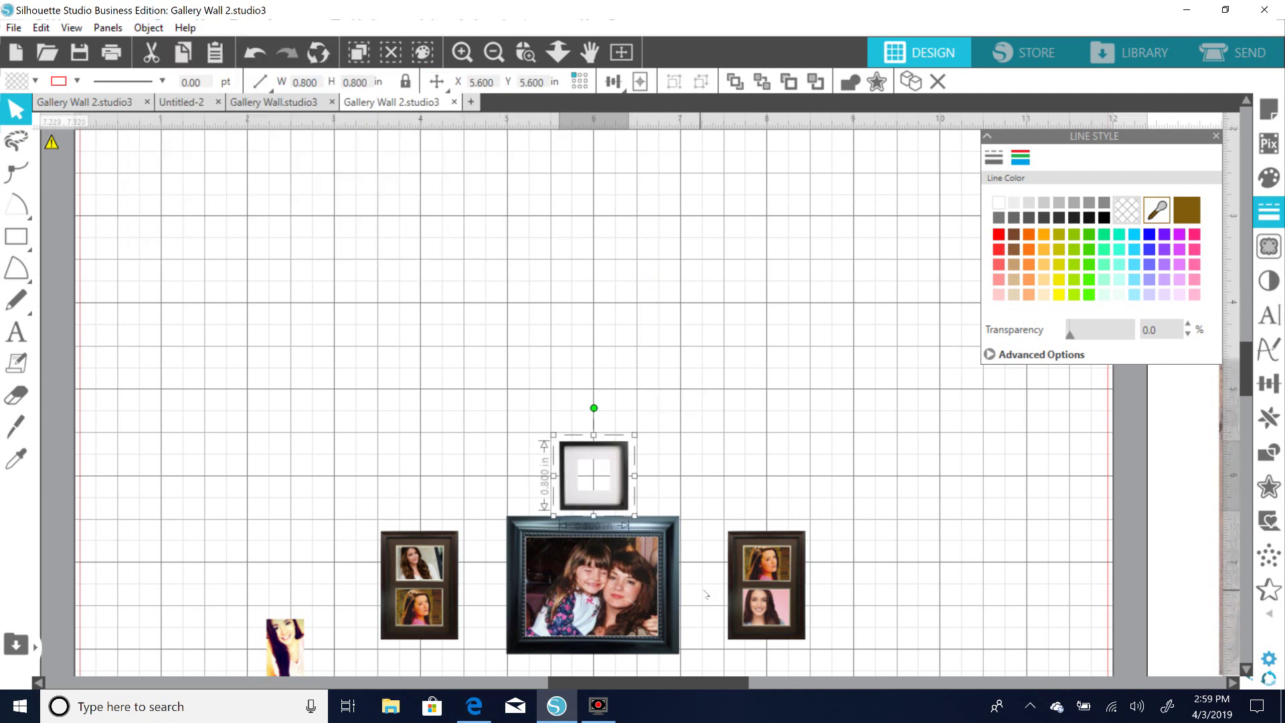
Move the three framed pictures down over the sofa and bring the portrait photo up beside the centered small frame.
{"action": "left_click", "coordinate": [661, 586]}
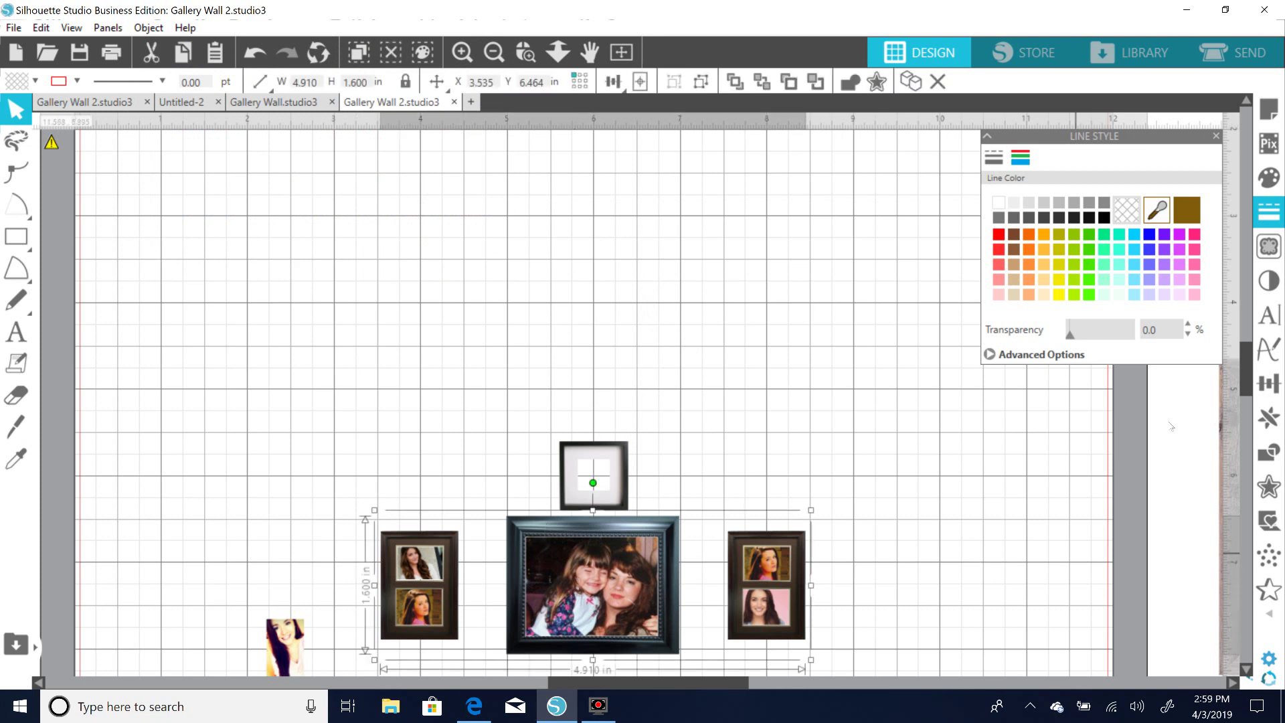
{"action": "scroll", "coordinate": [1248, 375], "scroll_direction": "down", "scroll_amount": 3}
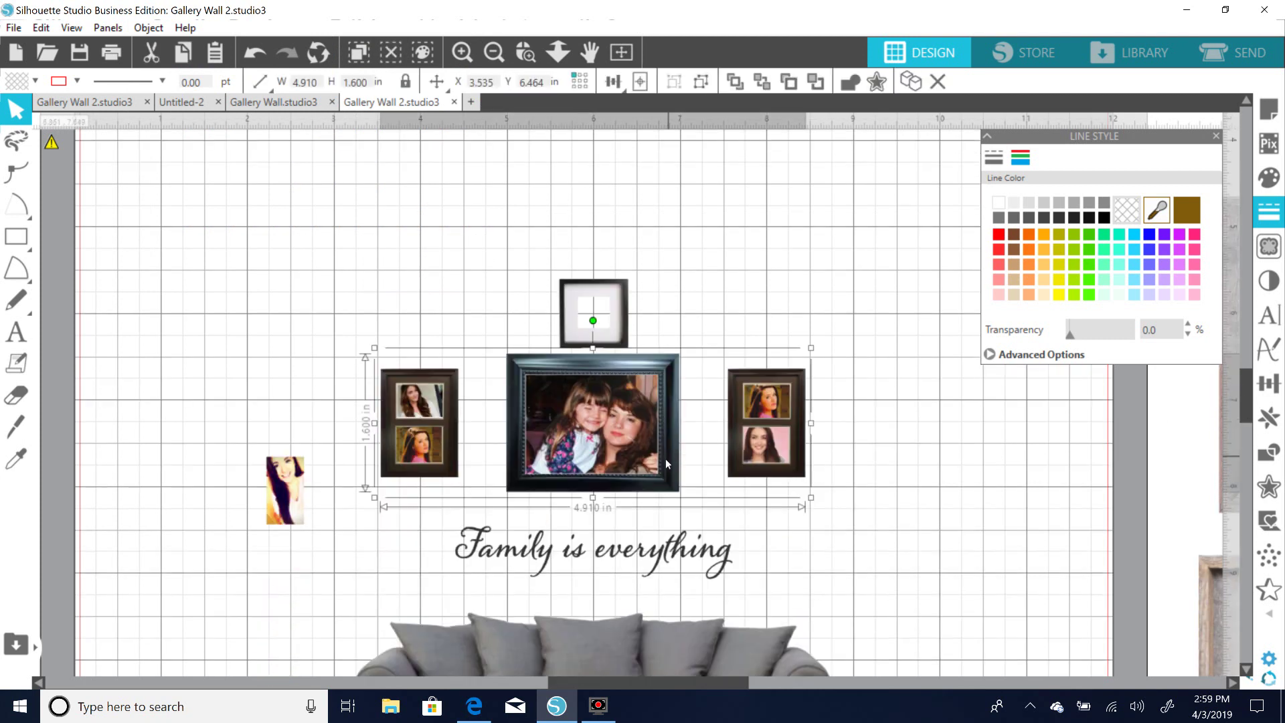
{"action": "left_click", "coordinate": [669, 514]}
{"action": "left_click_drag", "start_coordinate": [775, 479], "coordinate": [802, 681]}
{"action": "left_click_drag", "start_coordinate": [283, 482], "coordinate": [404, 299]}
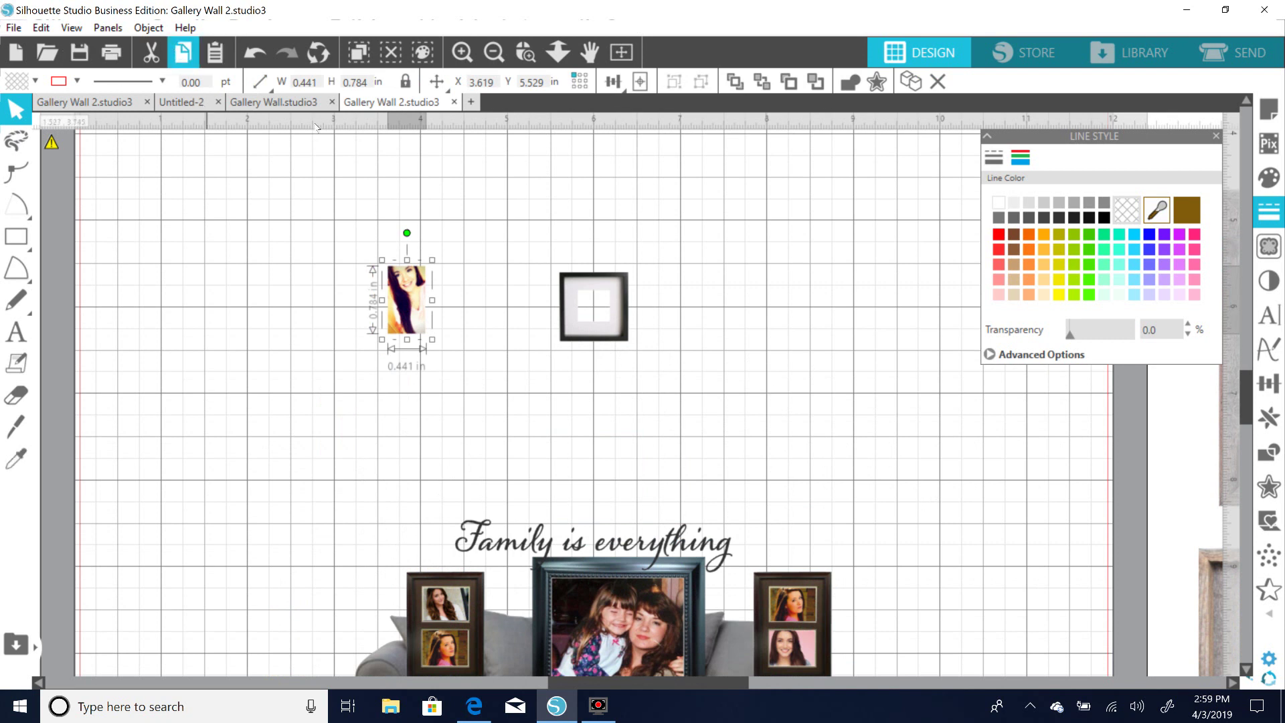
Place the portrait photo behind the centered small frame with the face in the opening, and subtract the frame from the photo.
{"action": "left_click_drag", "start_coordinate": [414, 302], "coordinate": [605, 335]}
{"action": "left_click", "coordinate": [487, 309]}
{"action": "left_click_drag", "start_coordinate": [524, 260], "coordinate": [632, 388]}
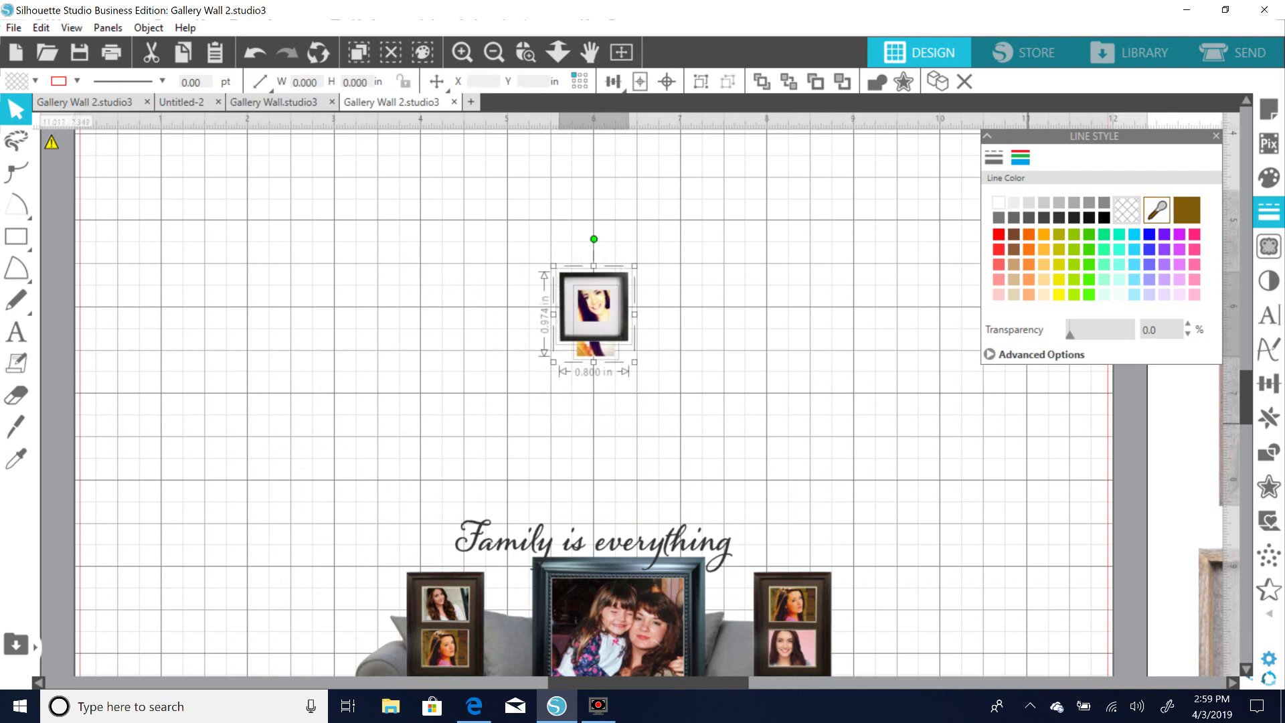
{"action": "left_click", "coordinate": [1269, 453]}
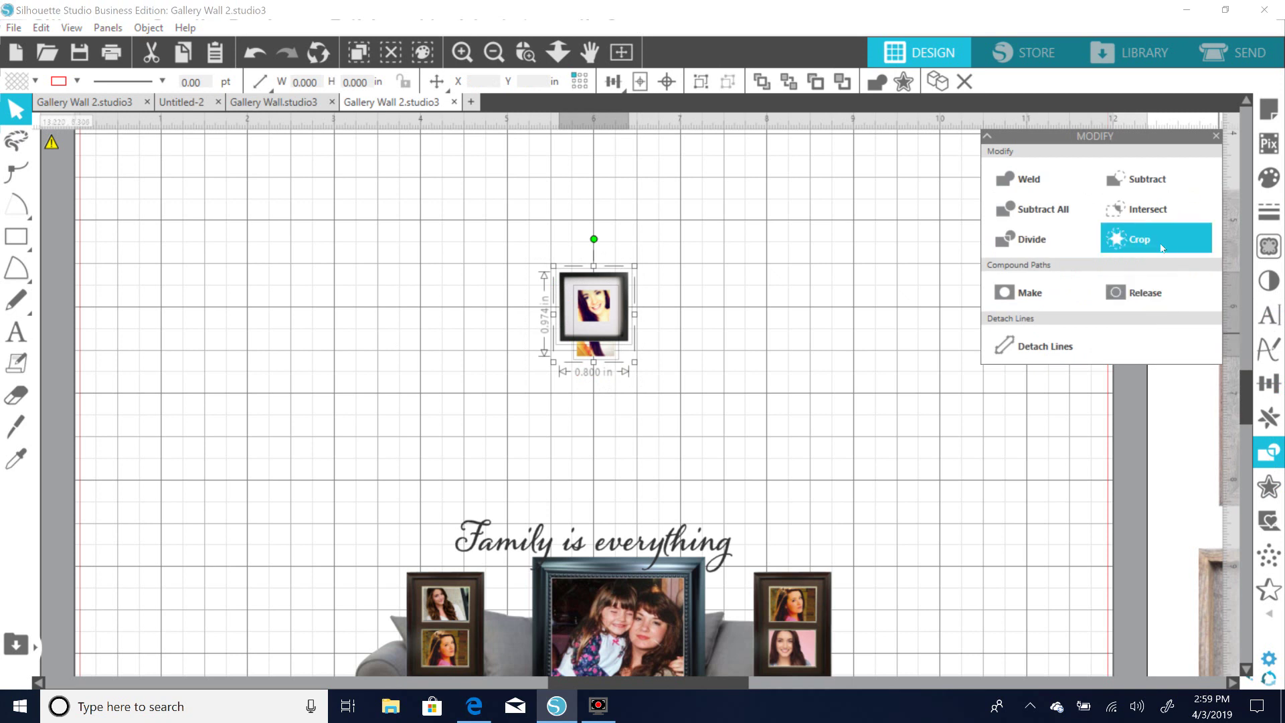
{"action": "left_click", "coordinate": [1152, 181]}
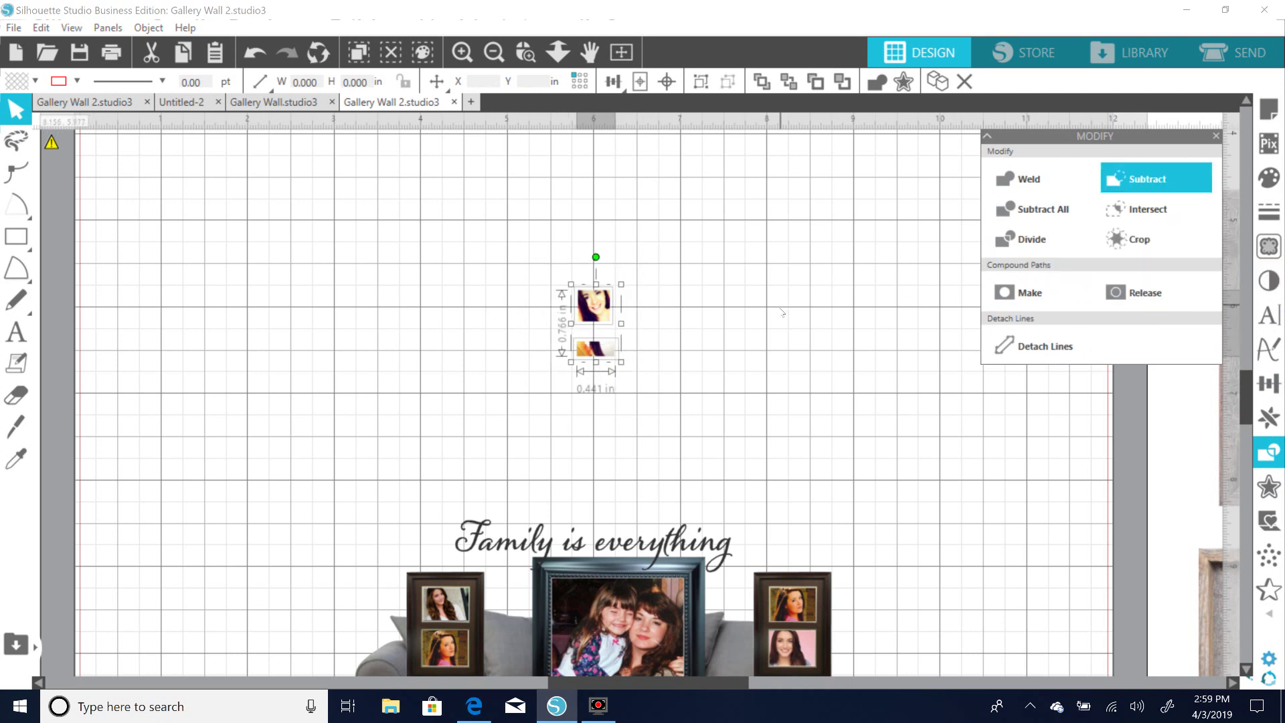
Delete the leftover photo strip below the trimmed portrait.
{"action": "left_click", "coordinate": [637, 342]}
{"action": "left_click", "coordinate": [595, 349]}
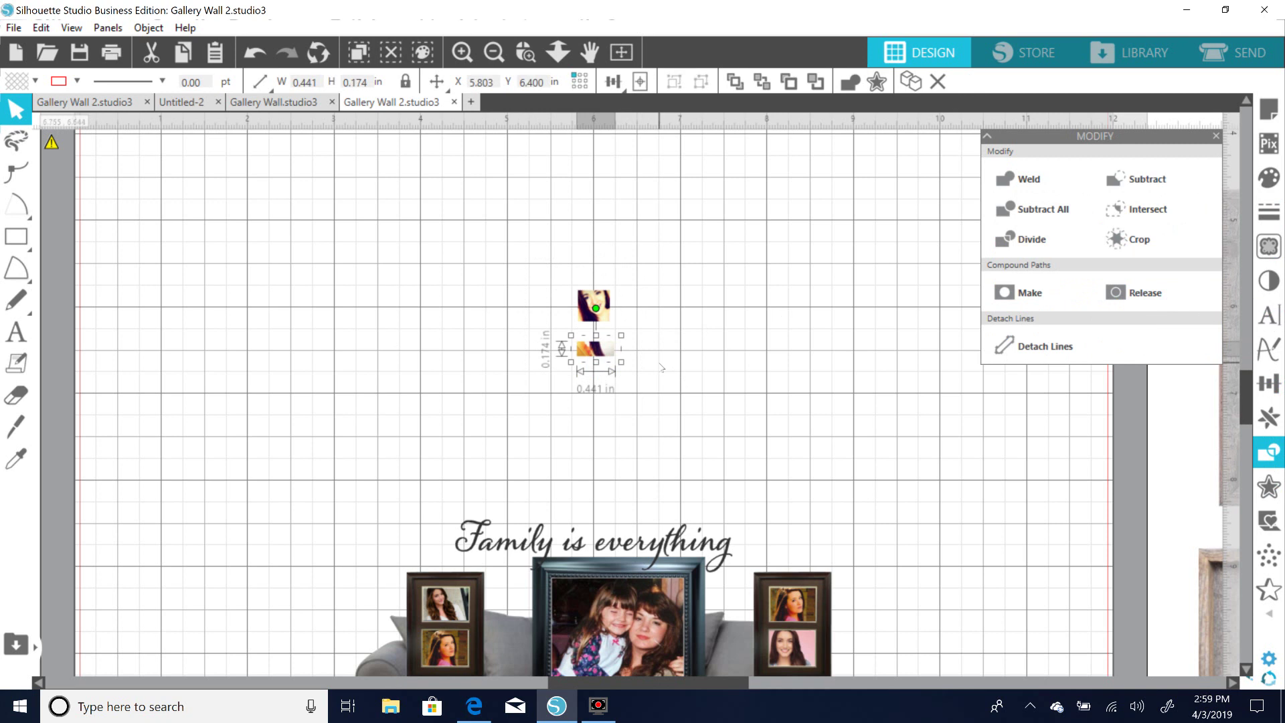
{"action": "key", "text": "Delete"}
Bring two spare copies of the small matted frame from beside the page onto it, one near the trimmed portrait and one farther away.
{"action": "scroll", "coordinate": [463, 550], "scroll_direction": "left", "scroll_amount": 5}
{"action": "left_click_drag", "start_coordinate": [538, 494], "coordinate": [1136, 443]}
{"action": "left_click_drag", "start_coordinate": [537, 644], "coordinate": [882, 426]}
{"action": "left_click_drag", "start_coordinate": [552, 682], "coordinate": [755, 691]}
{"action": "left_click", "coordinate": [475, 440]}
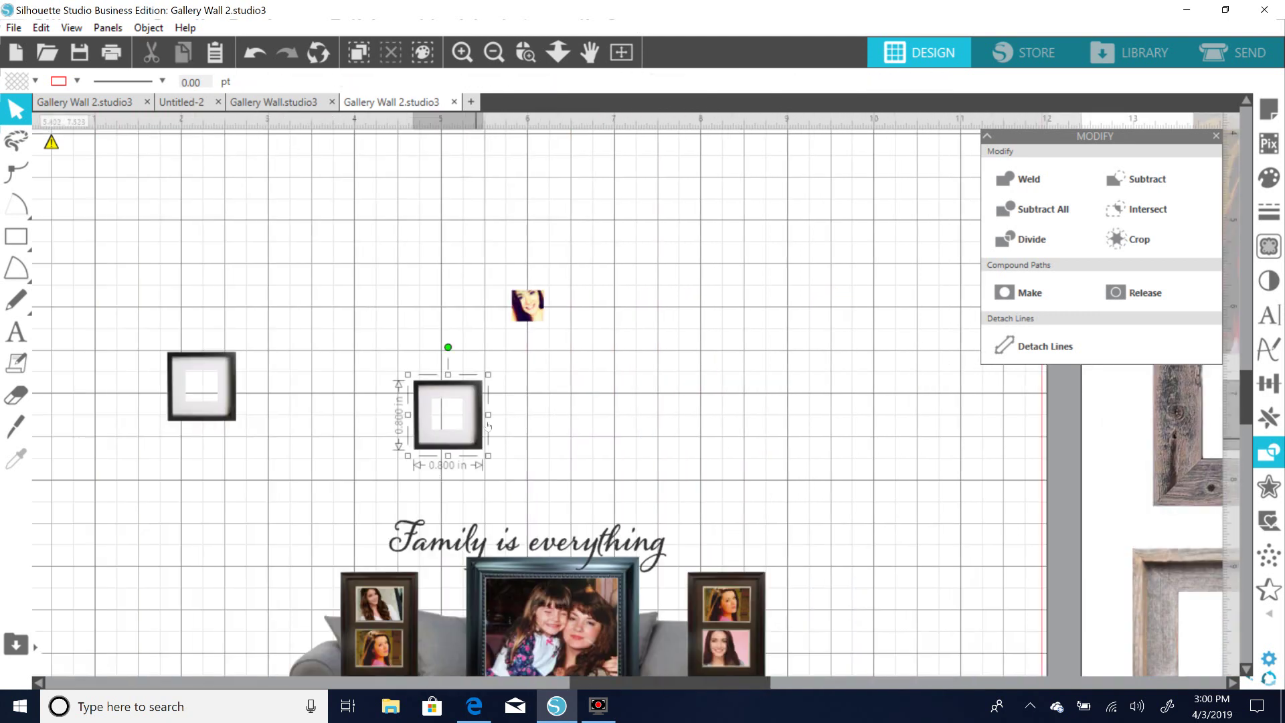
Center the nearer small matted frame to the page so it surrounds the trimmed portrait.
{"action": "left_click", "coordinate": [148, 27]}
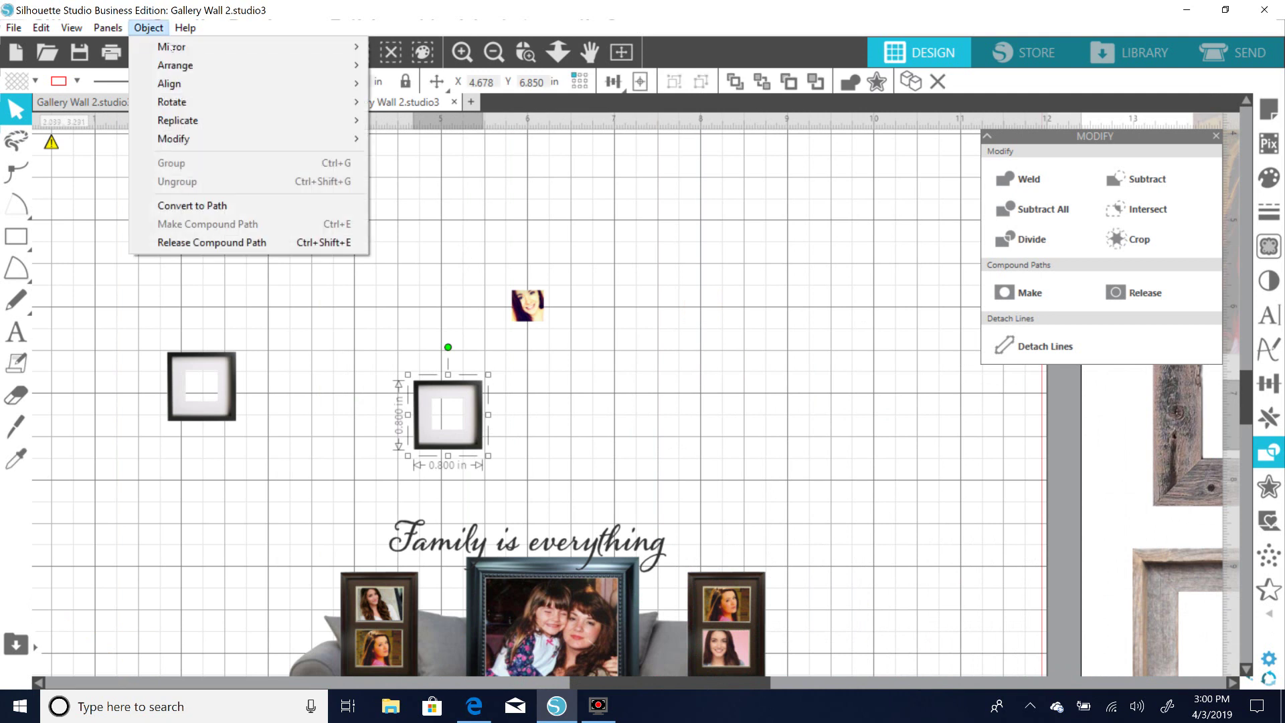
{"action": "left_click", "coordinate": [541, 309]}
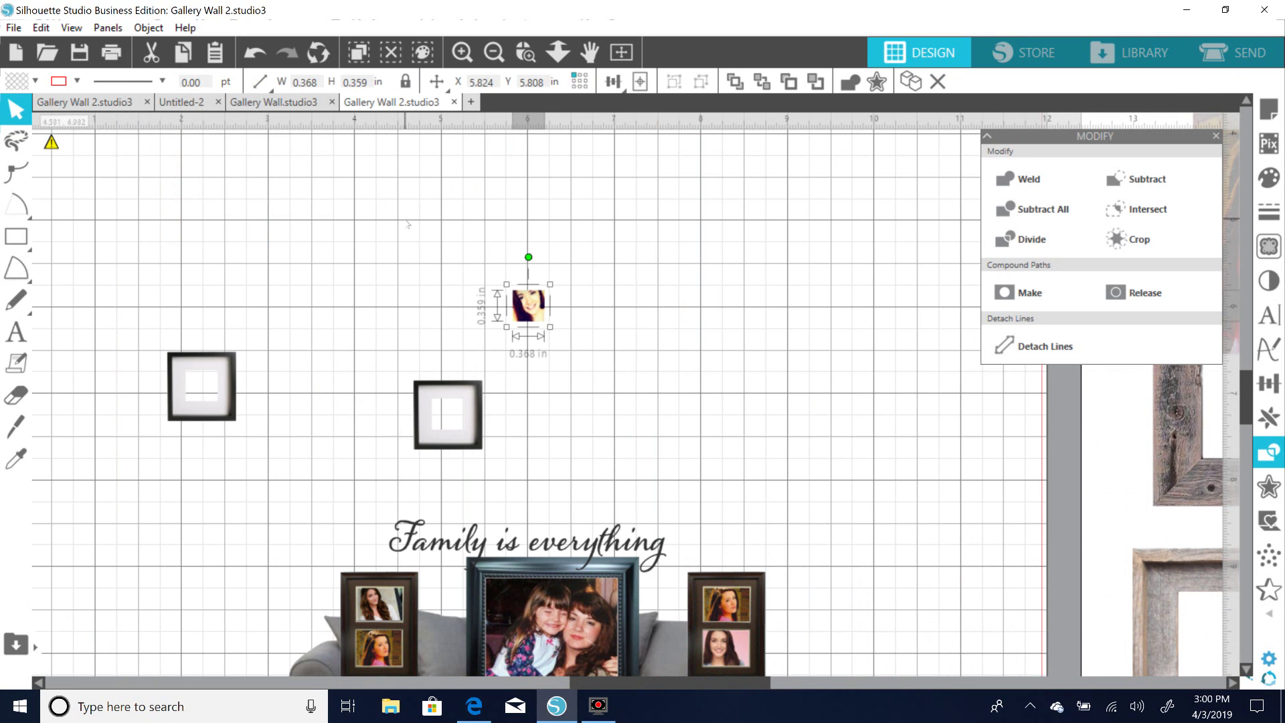
{"action": "left_click", "coordinate": [438, 401]}
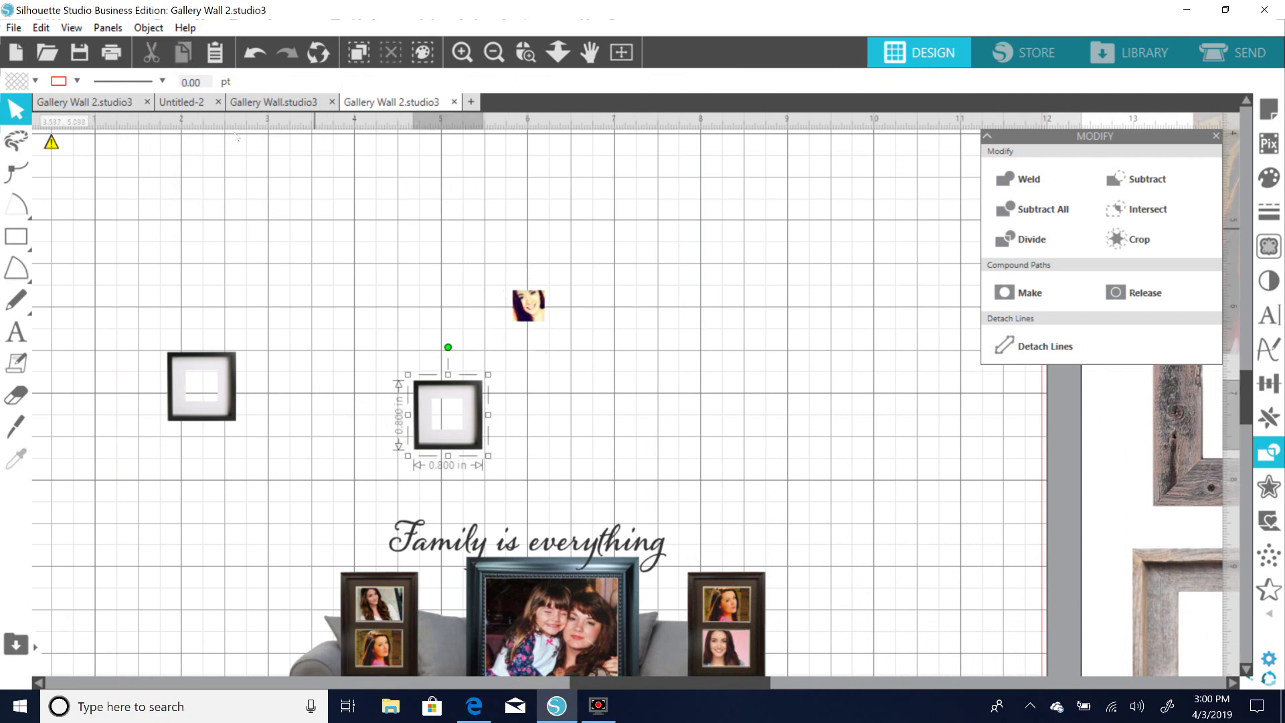
{"action": "left_click", "coordinate": [148, 28]}
{"action": "mouse_move", "coordinate": [187, 89]}
{"action": "left_click", "coordinate": [435, 274]}
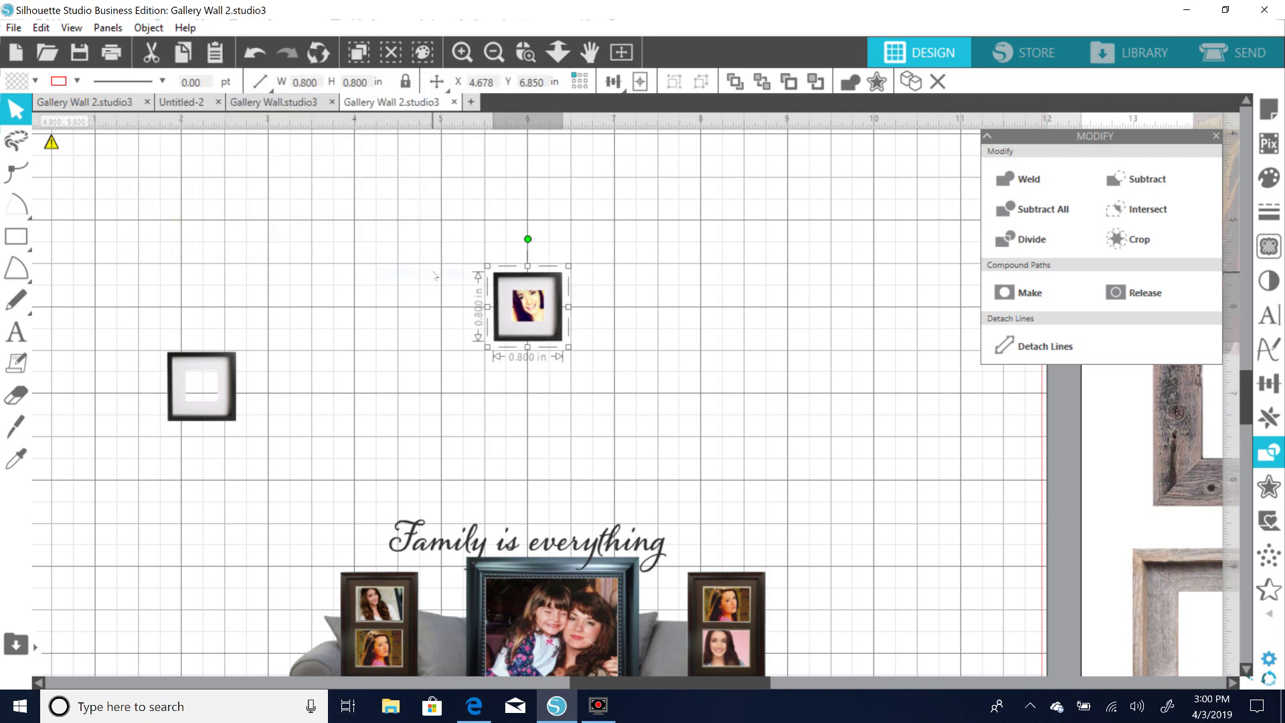
Group the small matted frame with its trimmed portrait, move it to the page's upper-left area, and bring the spare frame near the page center.
{"action": "left_click_drag", "start_coordinate": [468, 260], "coordinate": [570, 328]}
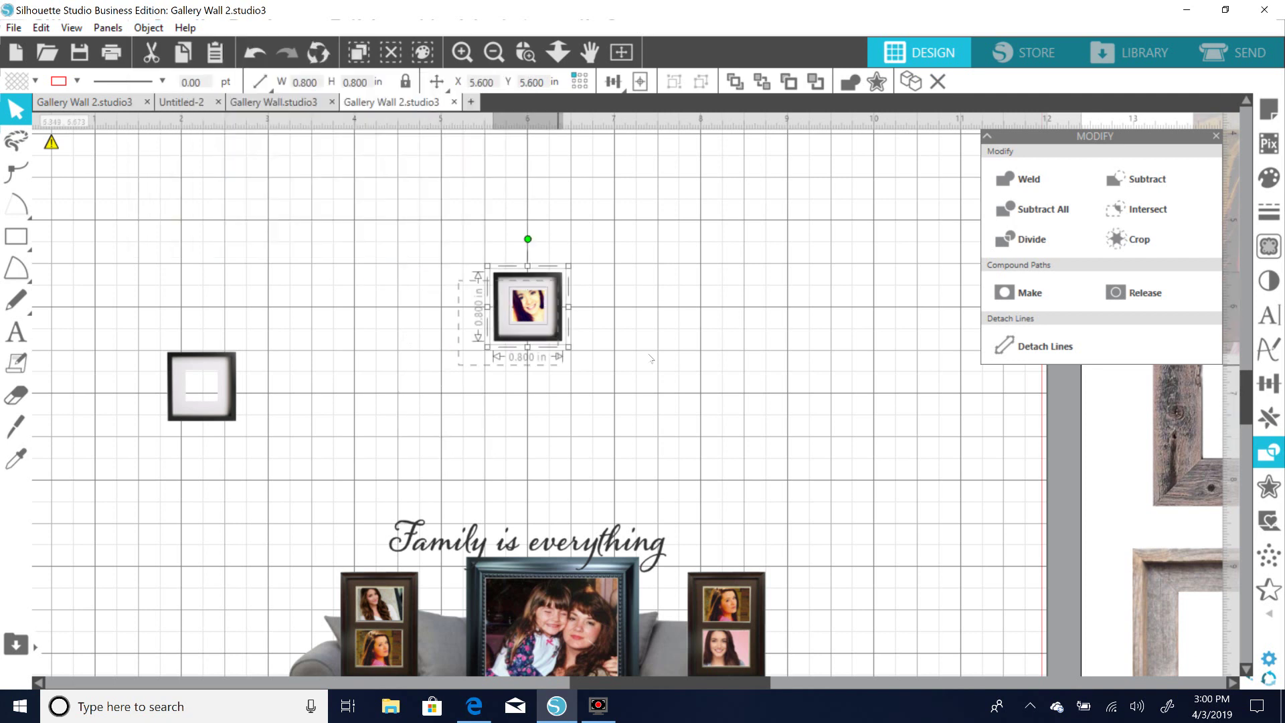
{"action": "right_click", "coordinate": [570, 328]}
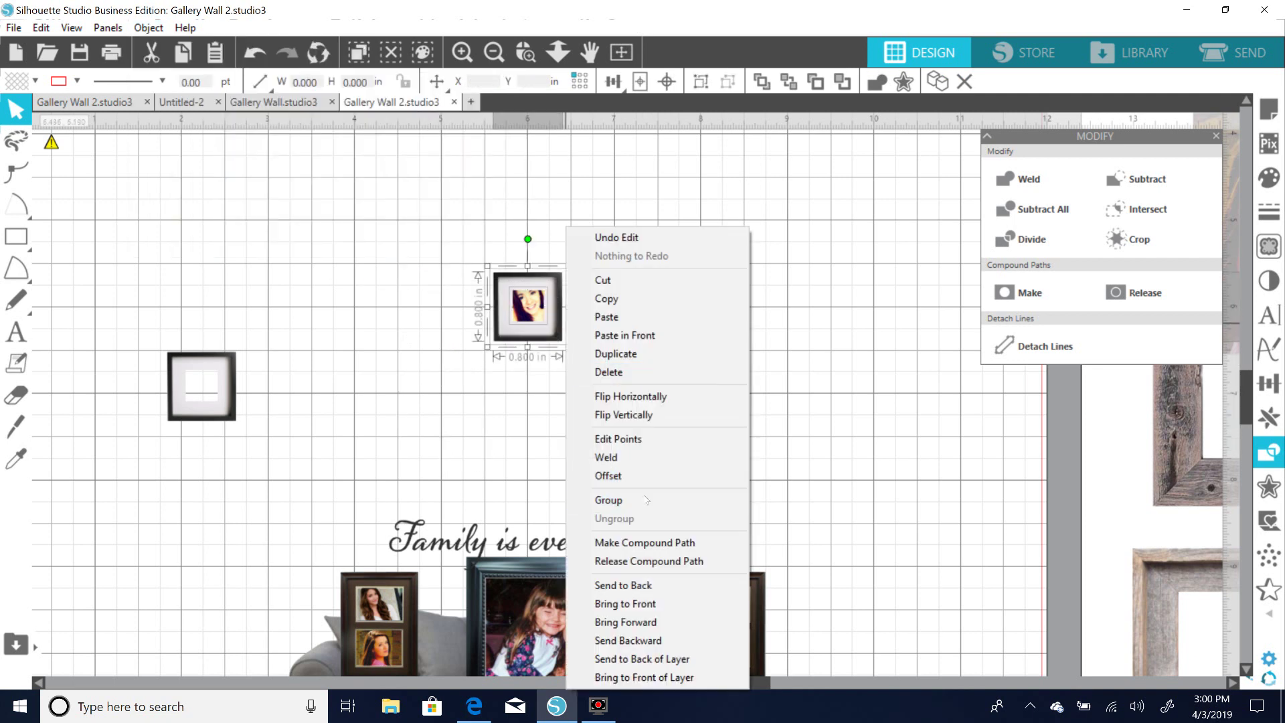
{"action": "left_click", "coordinate": [646, 500]}
{"action": "left_click_drag", "start_coordinate": [534, 346], "coordinate": [165, 314]}
{"action": "left_click_drag", "start_coordinate": [231, 386], "coordinate": [673, 346]}
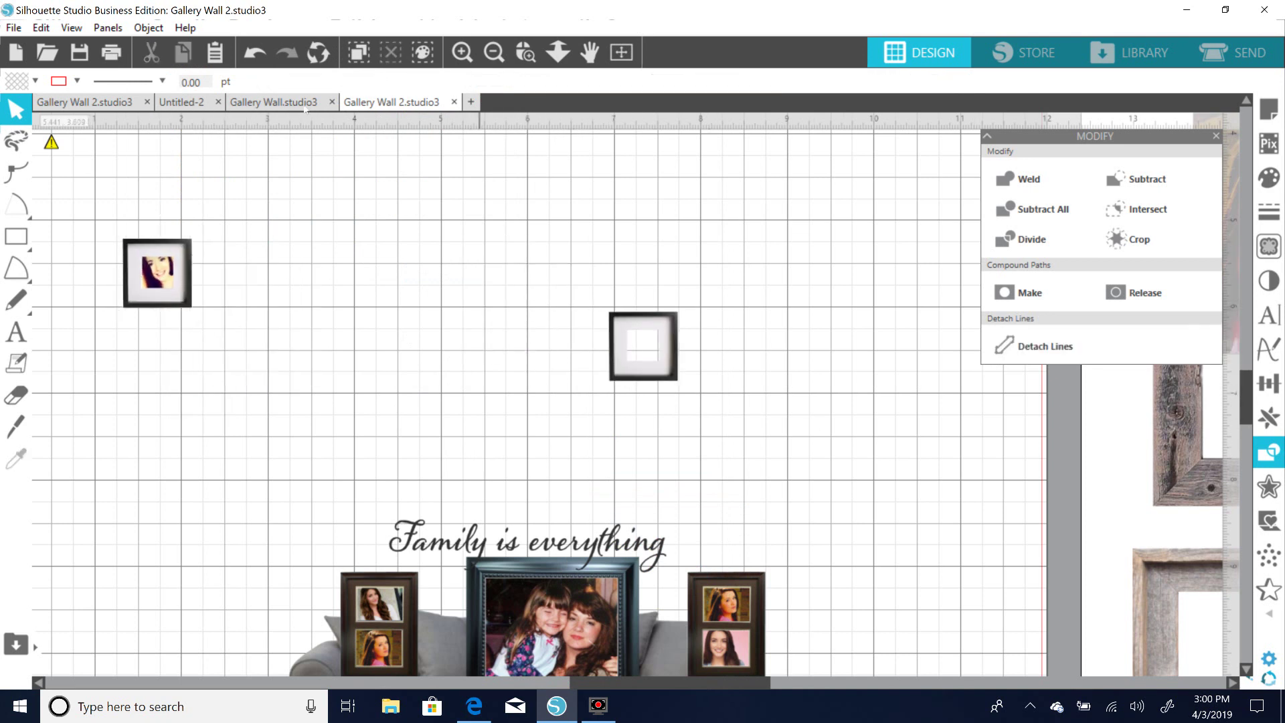
Cut the black-and-white portrait of the girl in the black dress from the Gallery Wall.studio3 document.
{"action": "left_click", "coordinate": [294, 102]}
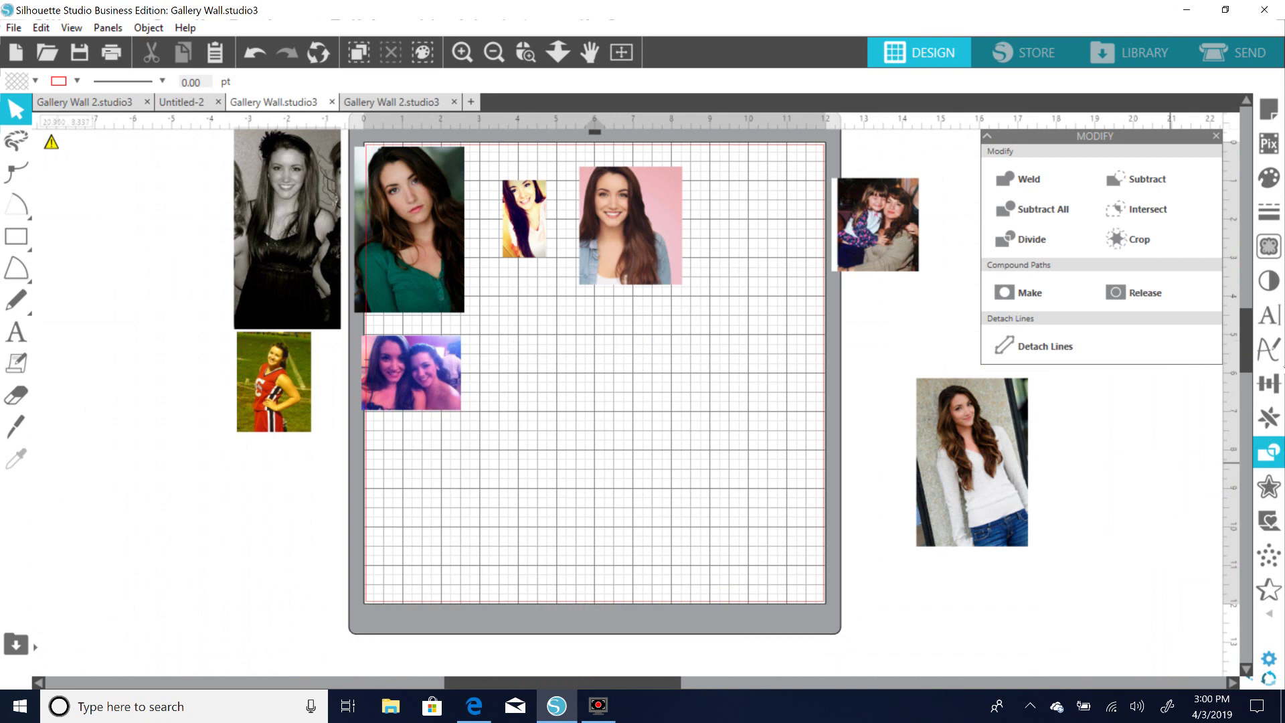
{"action": "scroll", "coordinate": [1249, 340], "scroll_direction": "up", "scroll_amount": 3}
{"action": "scroll", "coordinate": [1249, 340], "scroll_direction": "down", "scroll_amount": 2}
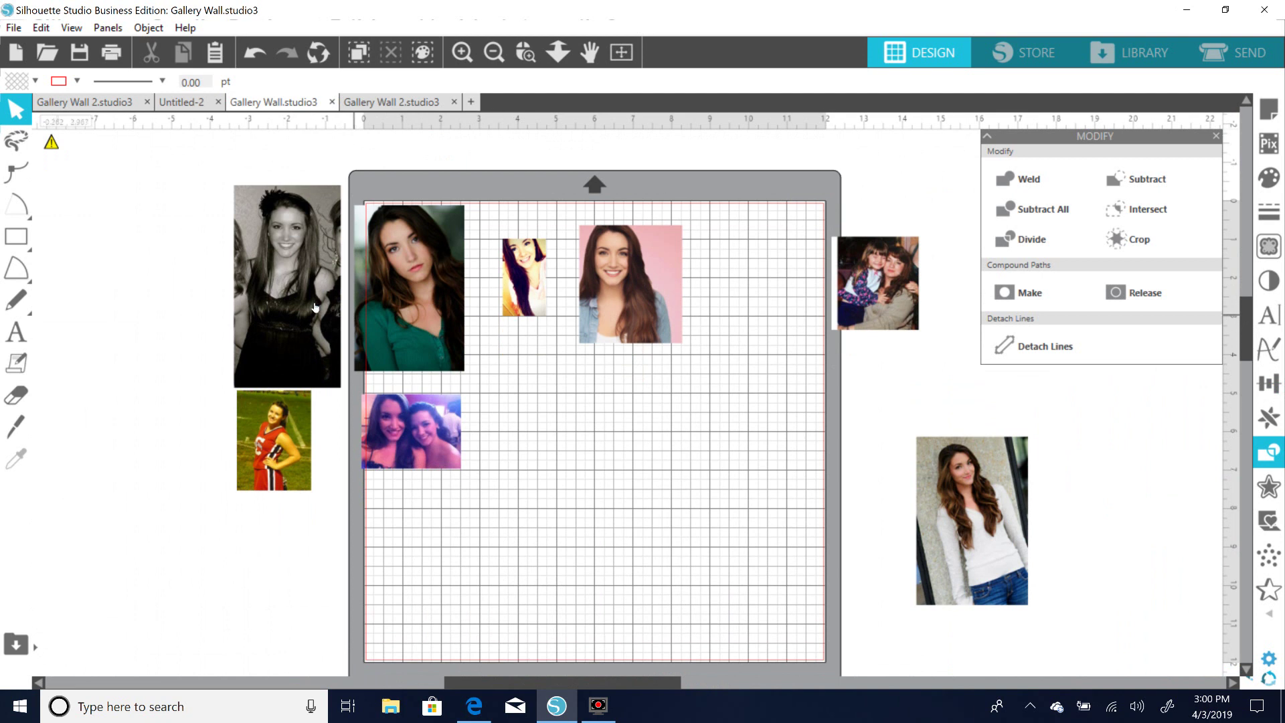
{"action": "right_click", "coordinate": [276, 307]}
{"action": "left_click", "coordinate": [295, 323]}
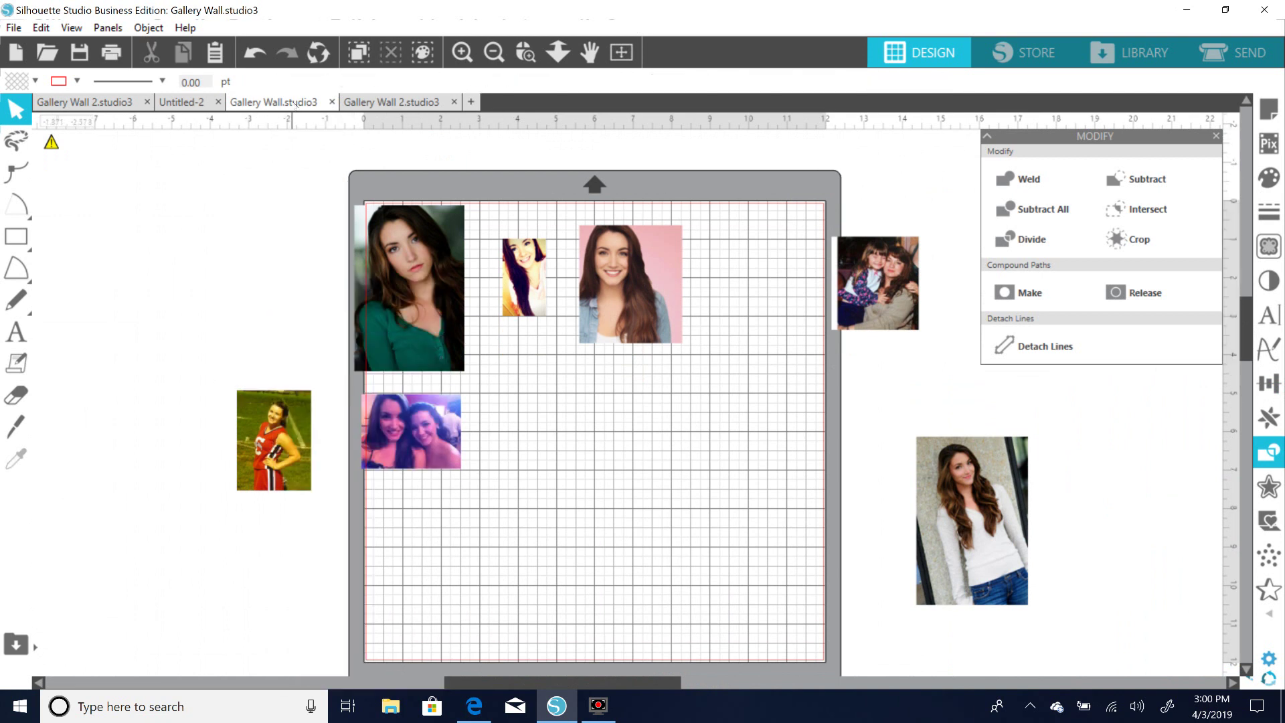
{"action": "left_click", "coordinate": [104, 102]}
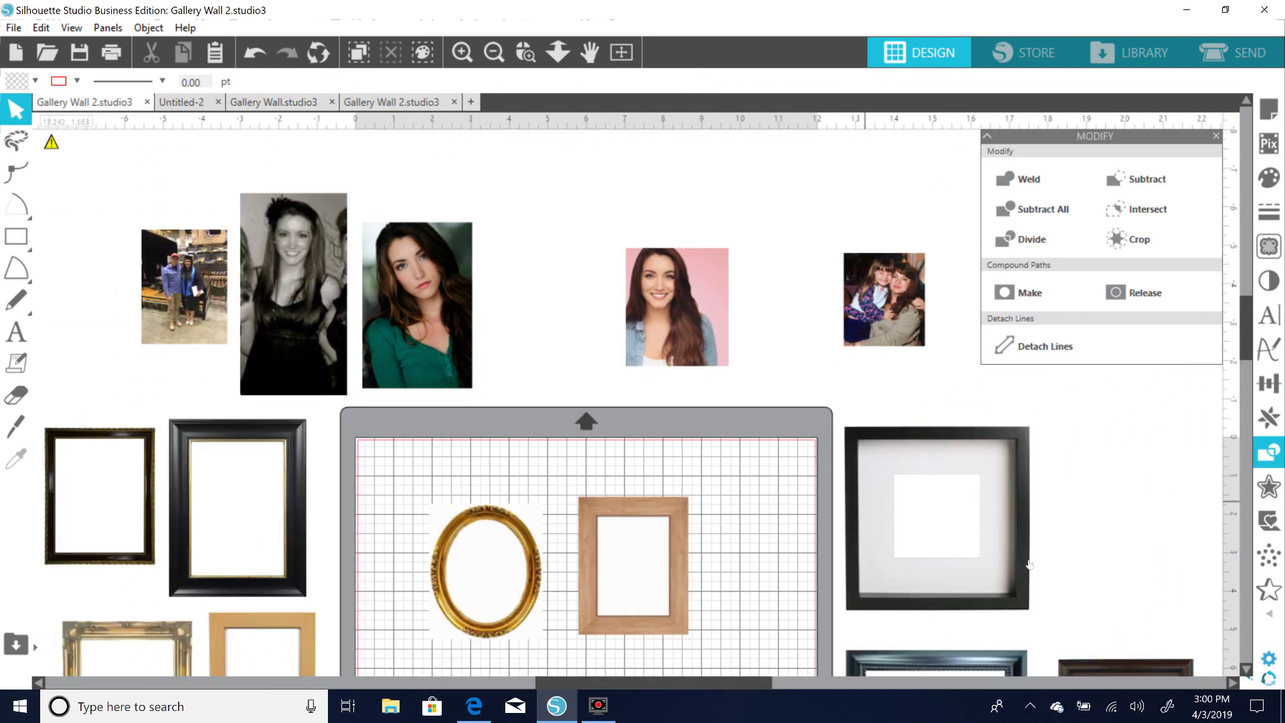
{"action": "scroll", "coordinate": [1250, 335], "scroll_direction": "down", "scroll_amount": 5}
{"action": "scroll", "coordinate": [397, 149], "scroll_direction": "up", "scroll_amount": 4}
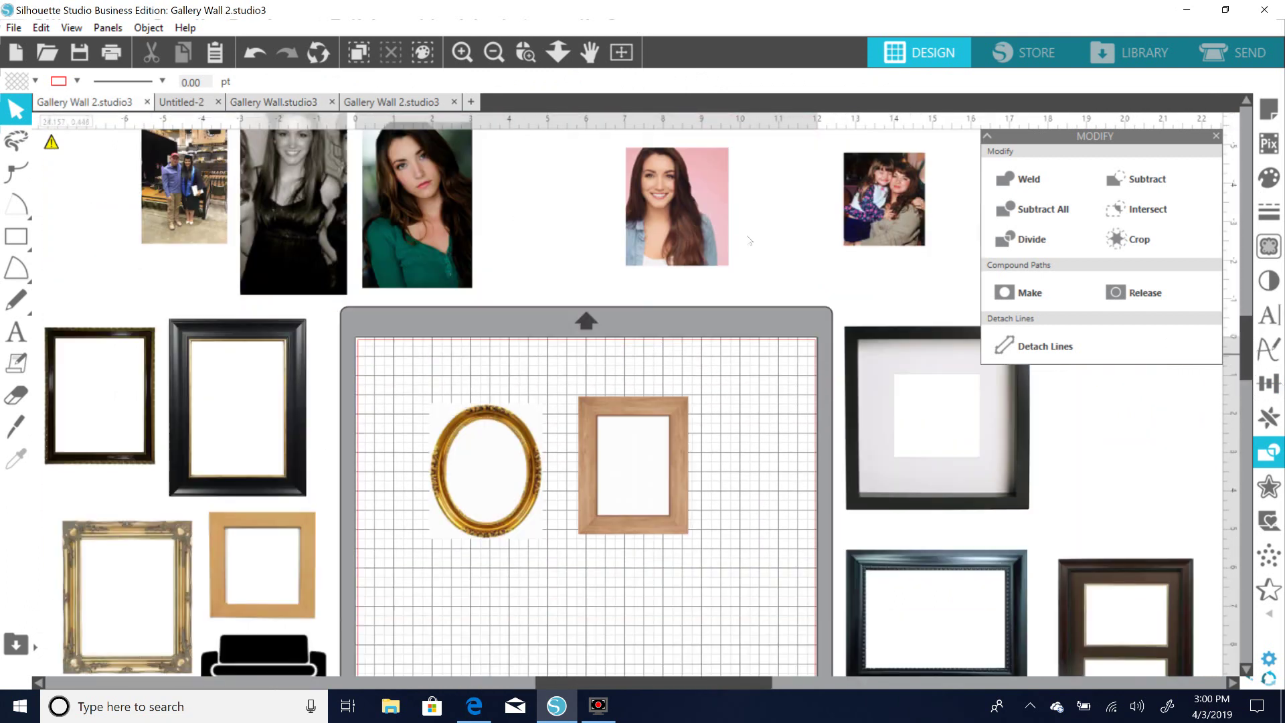
Return to the sofa layout and center the empty small matted frame to the page.
{"action": "left_click", "coordinate": [405, 103]}
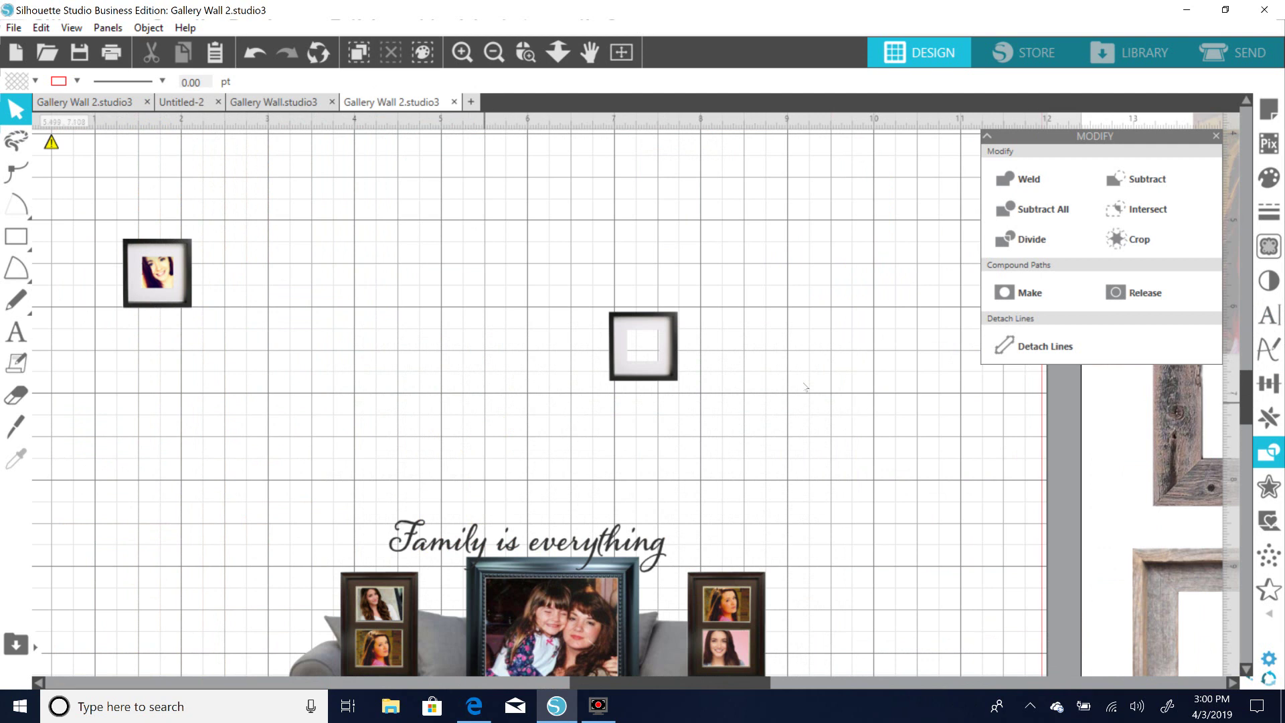
{"action": "left_click", "coordinate": [649, 363]}
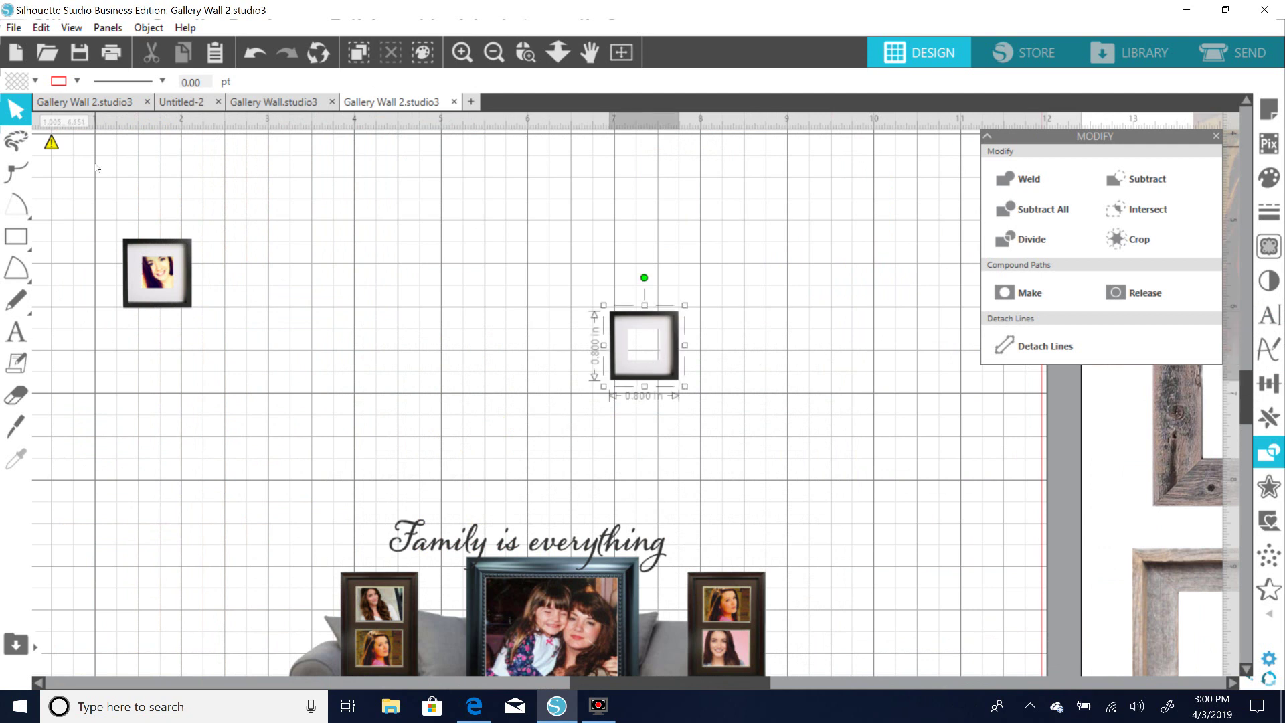
{"action": "left_click", "coordinate": [150, 32]}
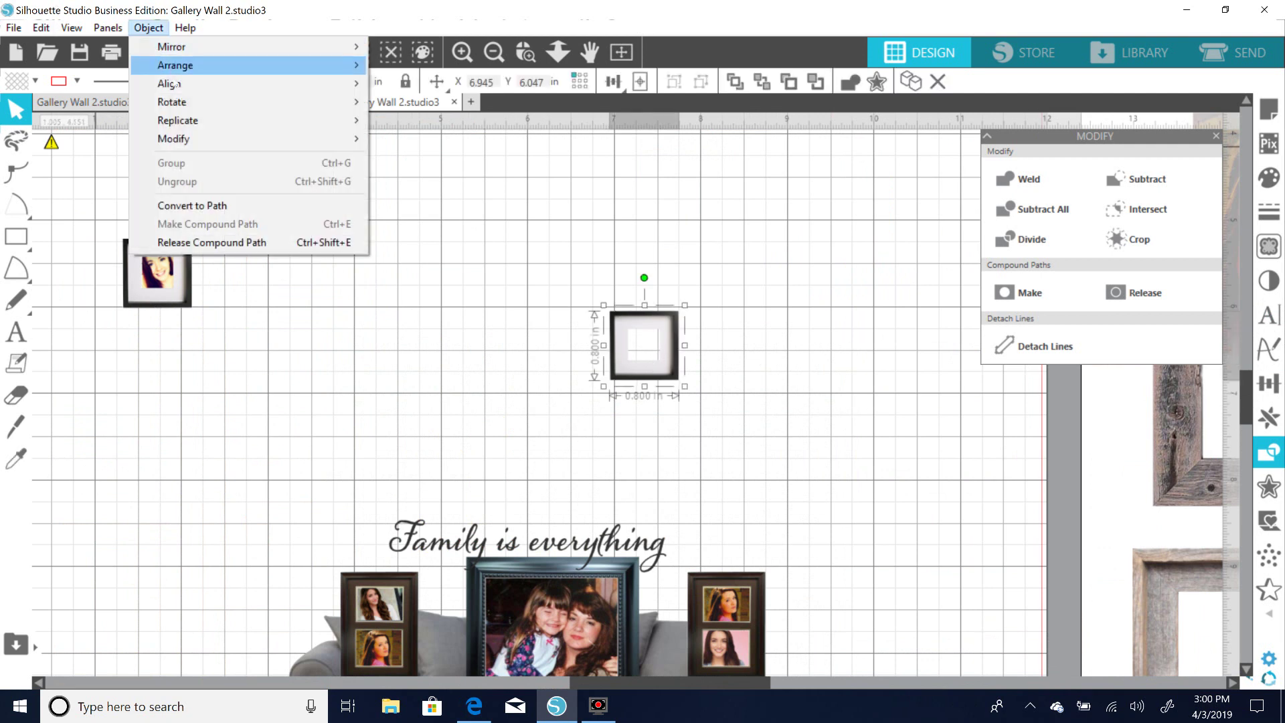
{"action": "mouse_move", "coordinate": [301, 84]}
{"action": "left_click", "coordinate": [419, 273]}
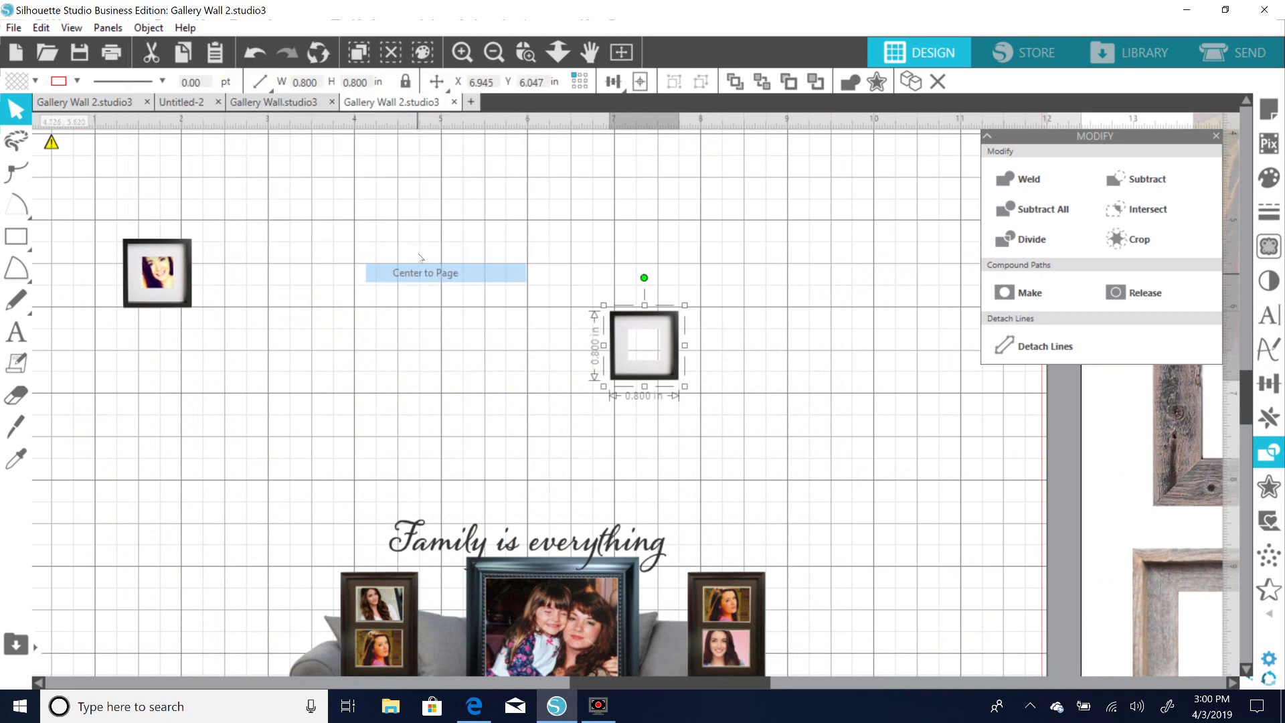
Paste the black-and-white portrait beside the centered frame and scale it down proportionally to about 0.86 by 1.63 in.
{"action": "right_click", "coordinate": [379, 294]}
{"action": "left_click", "coordinate": [408, 312]}
{"action": "left_click_drag", "start_coordinate": [641, 385], "coordinate": [720, 377]}
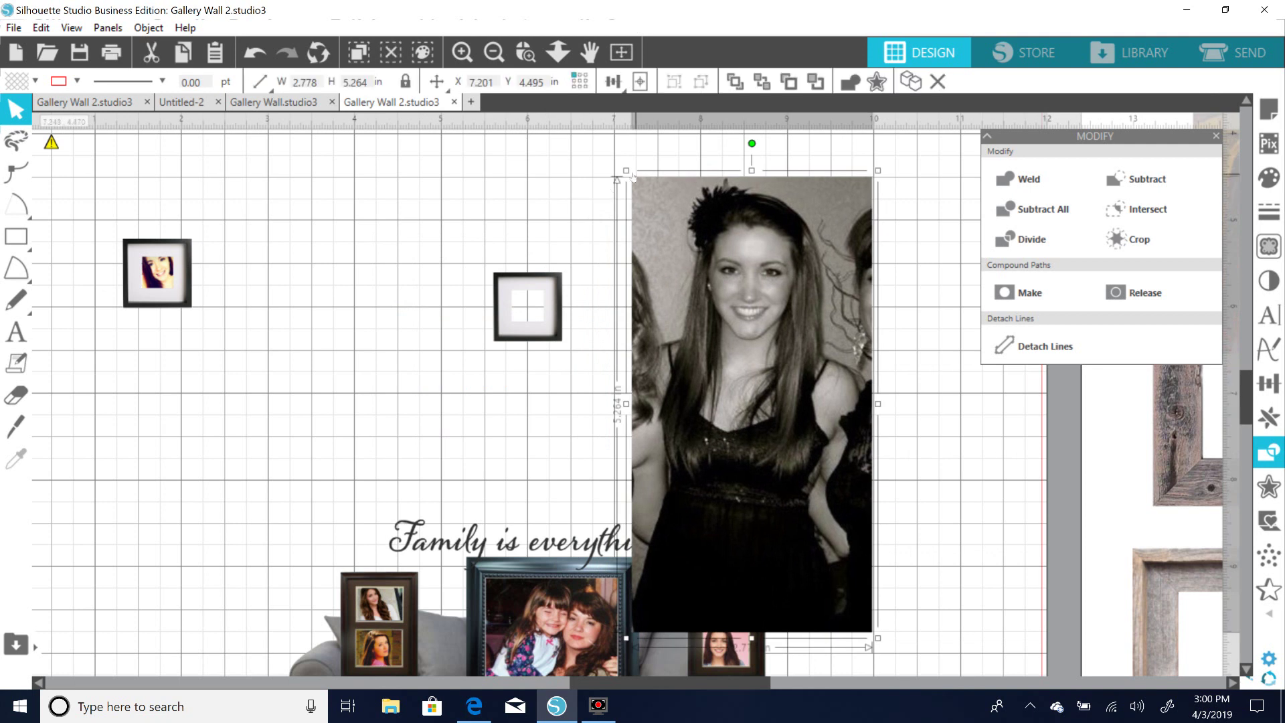
{"action": "left_click_drag", "start_coordinate": [632, 175], "coordinate": [865, 470]}
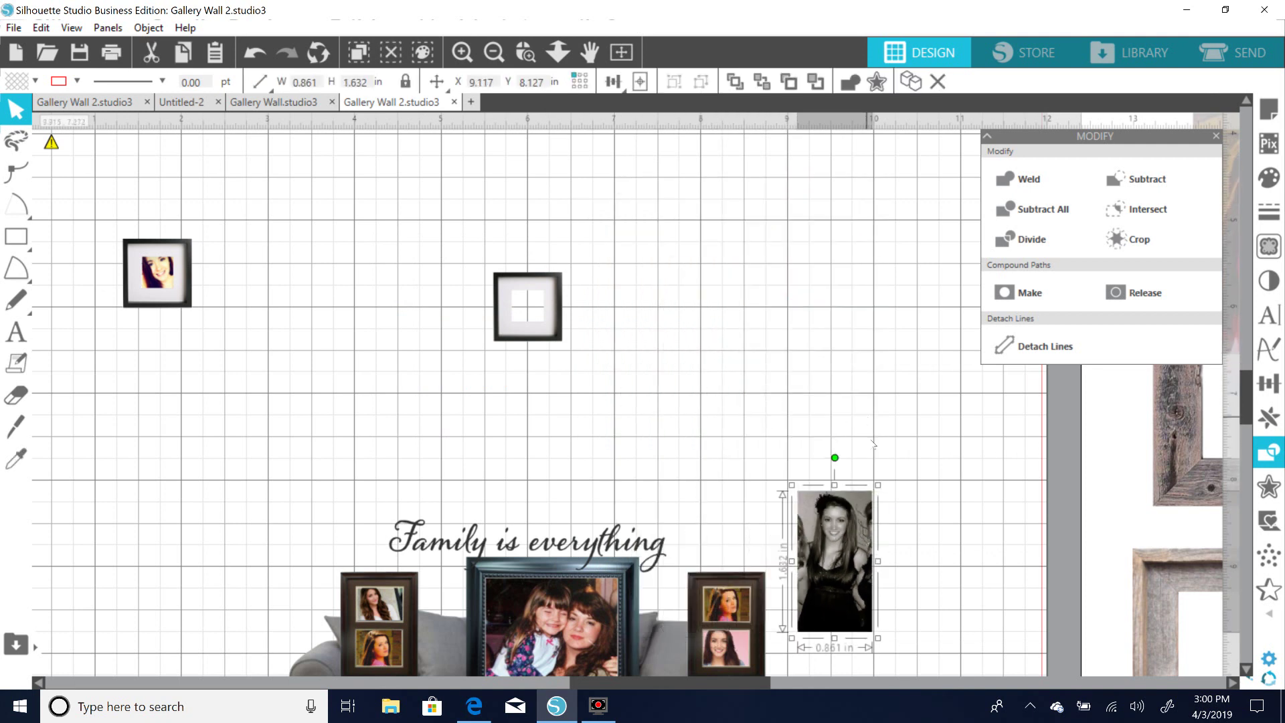
Send the black-and-white portrait behind the centered frame and shrink it to about 0.53 in wide, with the face in the opening.
{"action": "left_click_drag", "start_coordinate": [850, 545], "coordinate": [544, 335]}
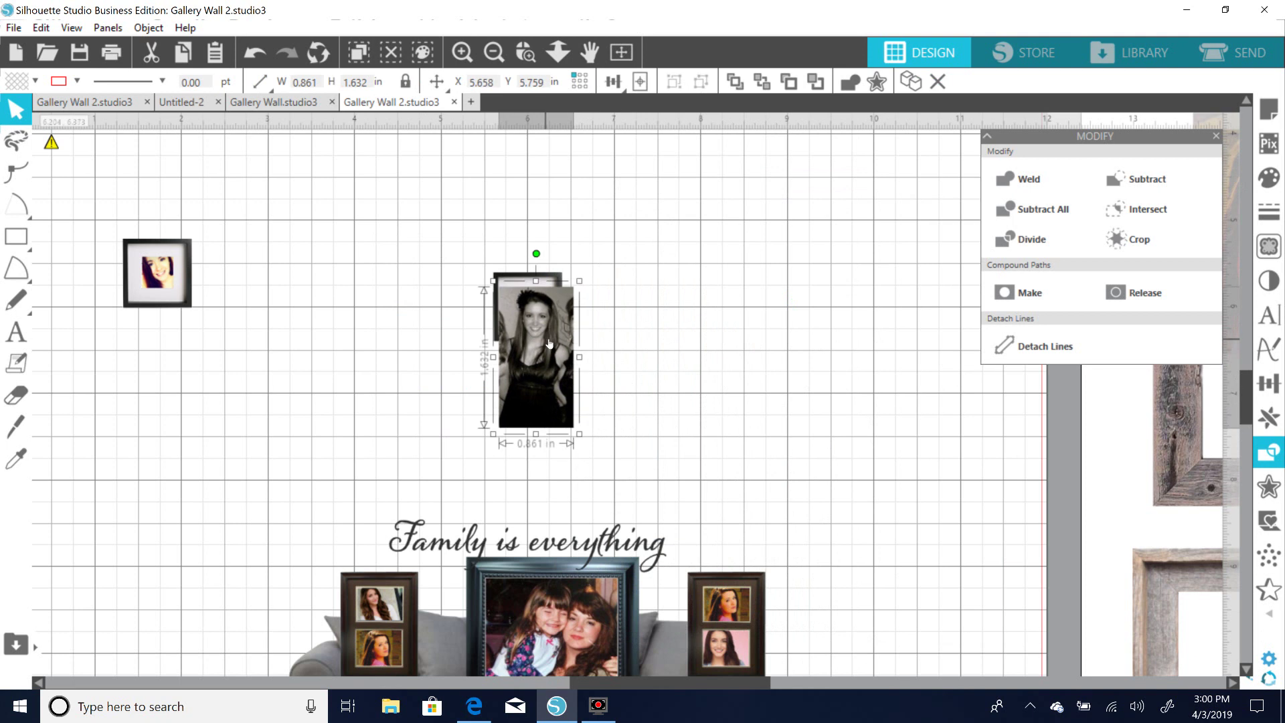
{"action": "right_click", "coordinate": [544, 335]}
{"action": "left_click", "coordinate": [605, 585]}
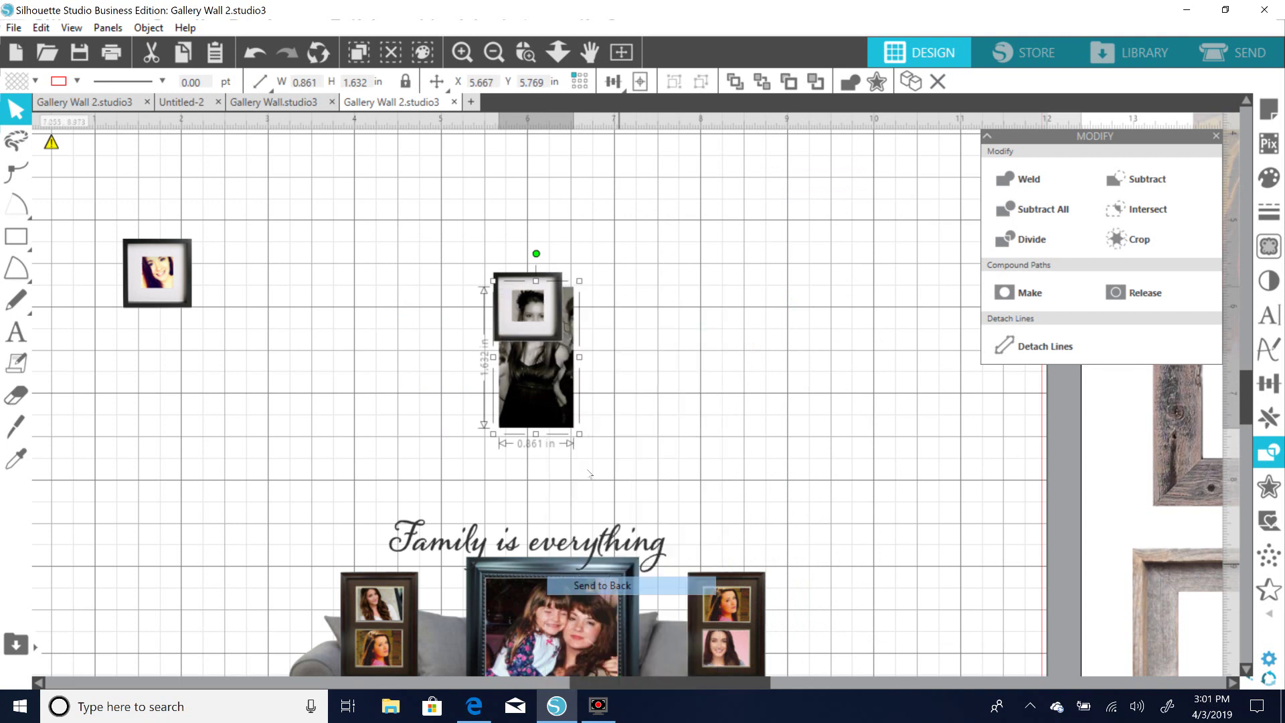
{"action": "left_click_drag", "start_coordinate": [571, 418], "coordinate": [519, 352]}
{"action": "left_click", "coordinate": [382, 346]}
Subtract the small frame from the black-and-white portrait and delete the leftover strip below the face.
{"action": "left_click_drag", "start_coordinate": [443, 249], "coordinate": [654, 403]}
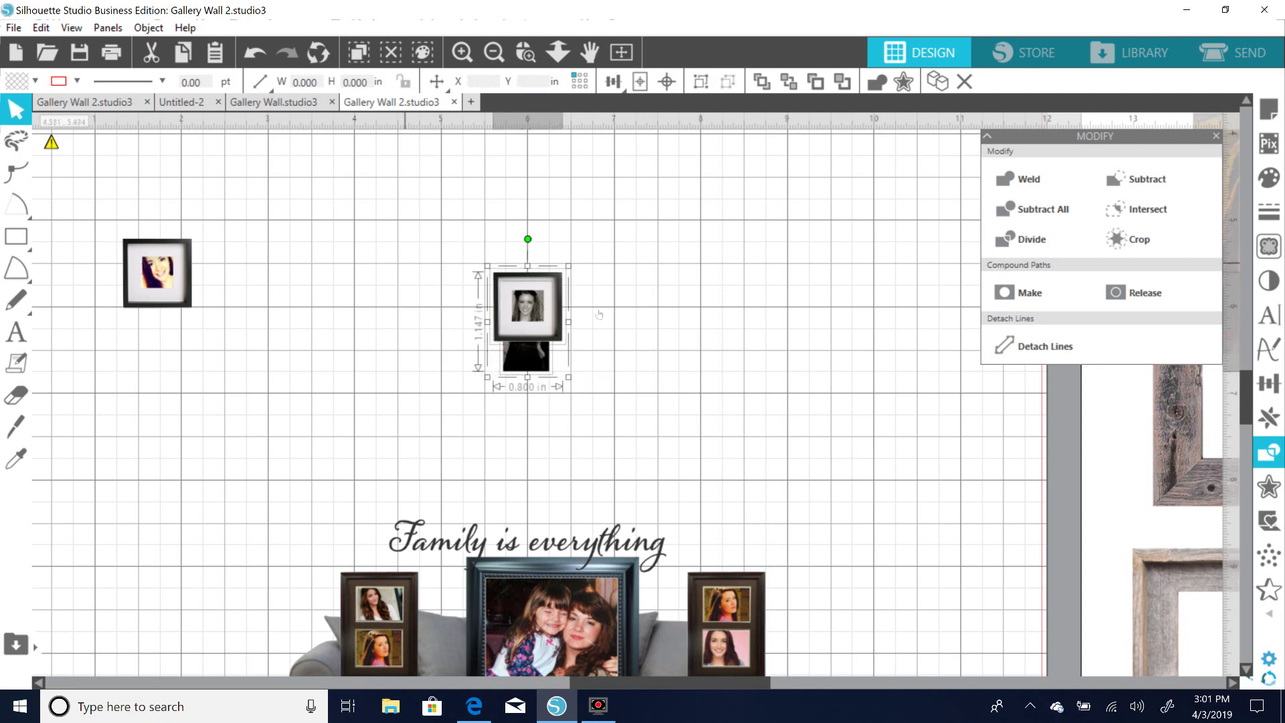
{"action": "left_click", "coordinate": [1141, 179]}
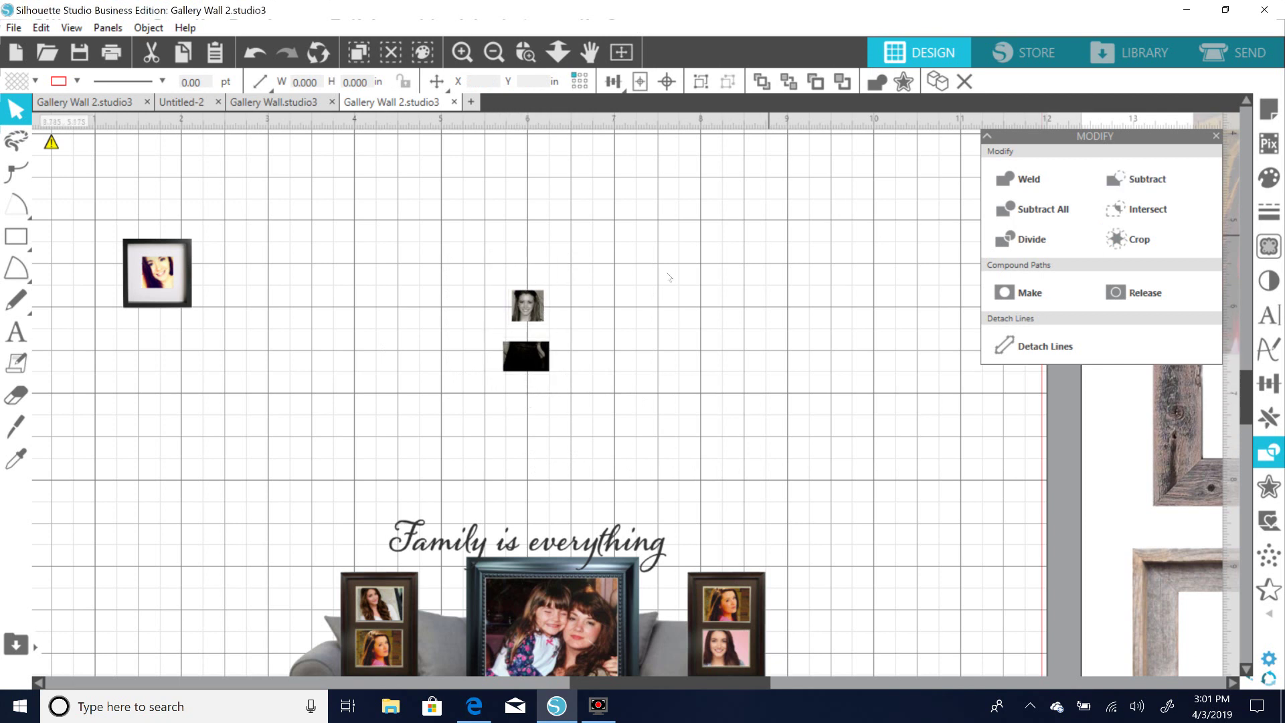
{"action": "left_click", "coordinate": [529, 349]}
{"action": "key", "text": "Delete"}
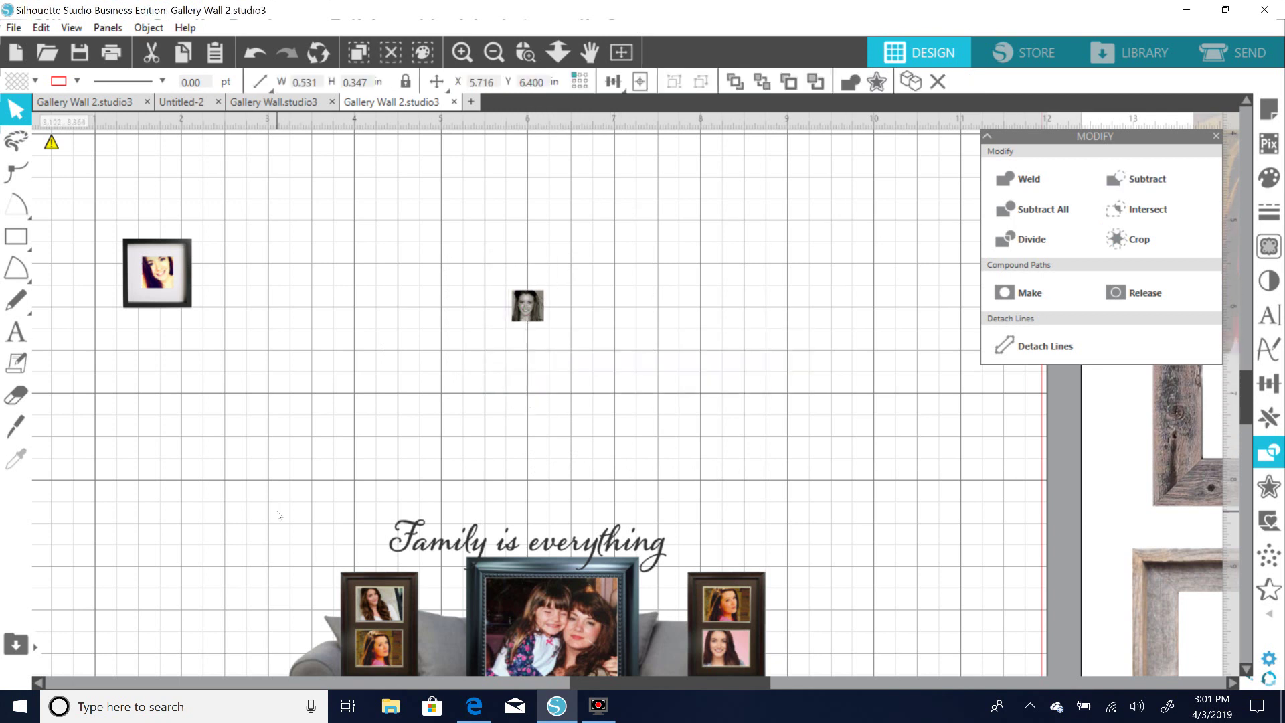
Center the lower of the two spare matted frames beside the page to the page, around the trimmed black-and-white portrait.
{"action": "left_click", "coordinate": [301, 683]}
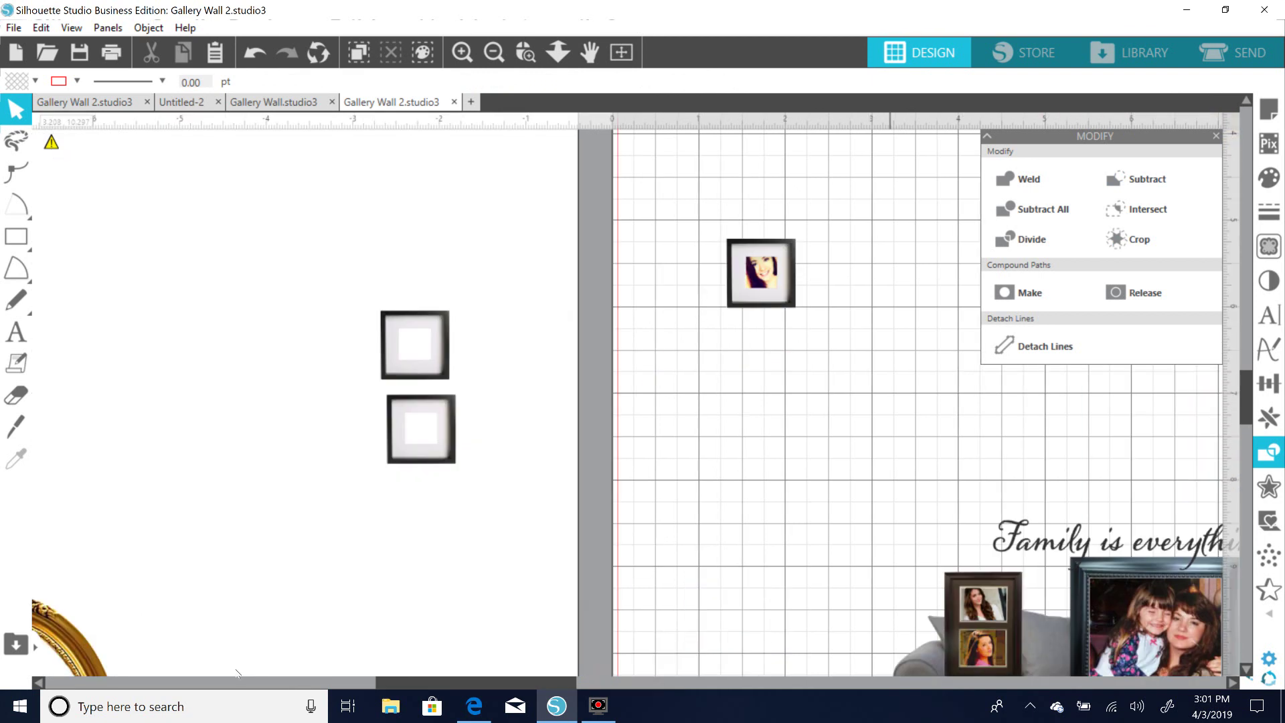
{"action": "left_click", "coordinate": [440, 447]}
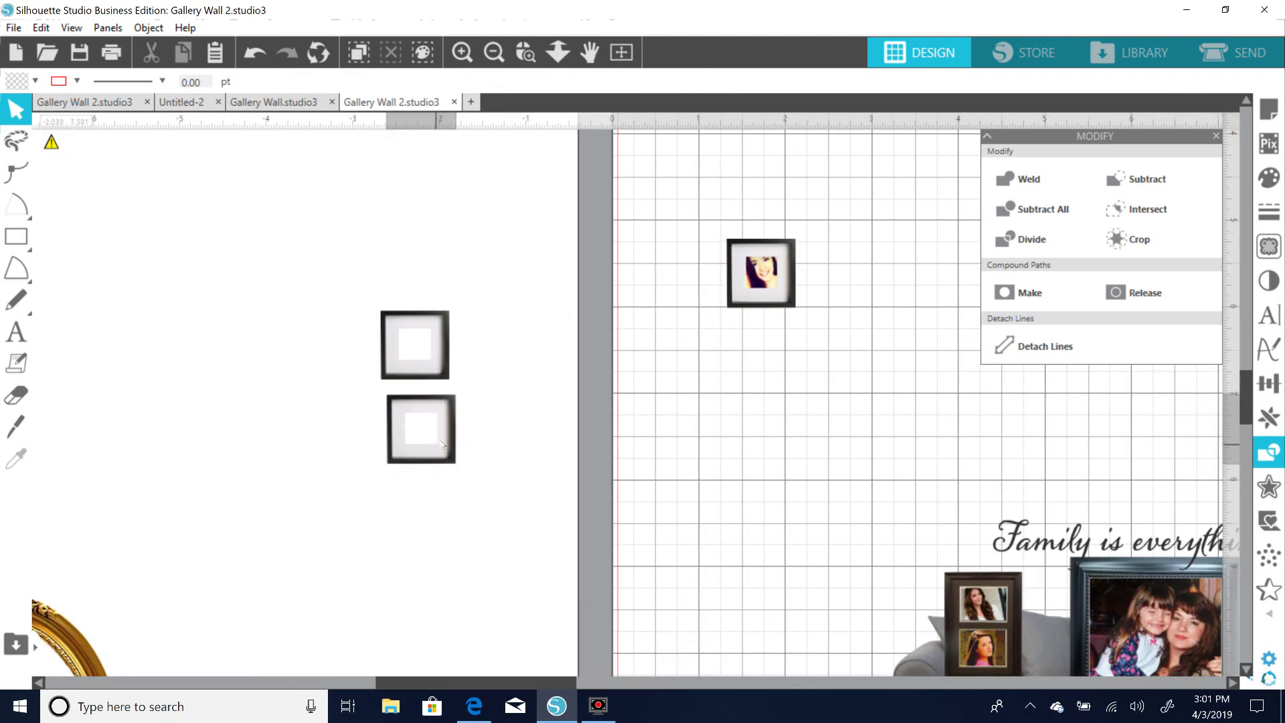
{"action": "left_click", "coordinate": [148, 28]}
{"action": "mouse_move", "coordinate": [189, 87]}
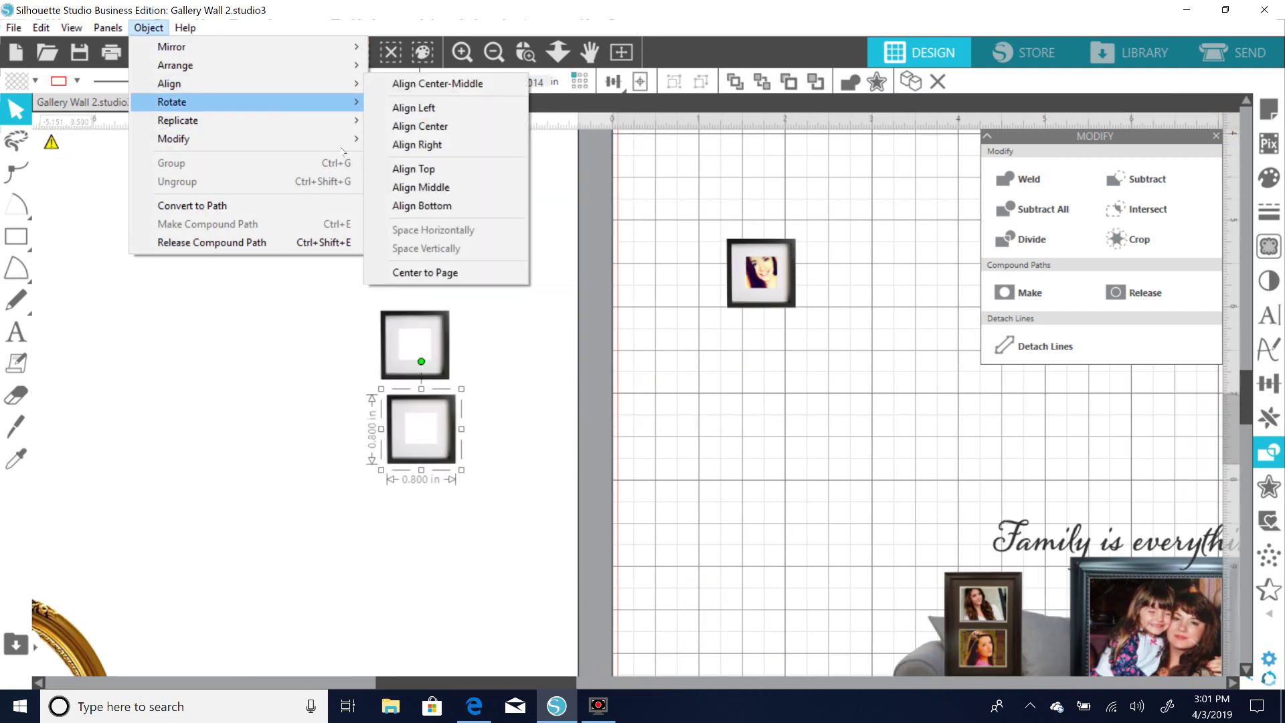
{"action": "left_click", "coordinate": [424, 273]}
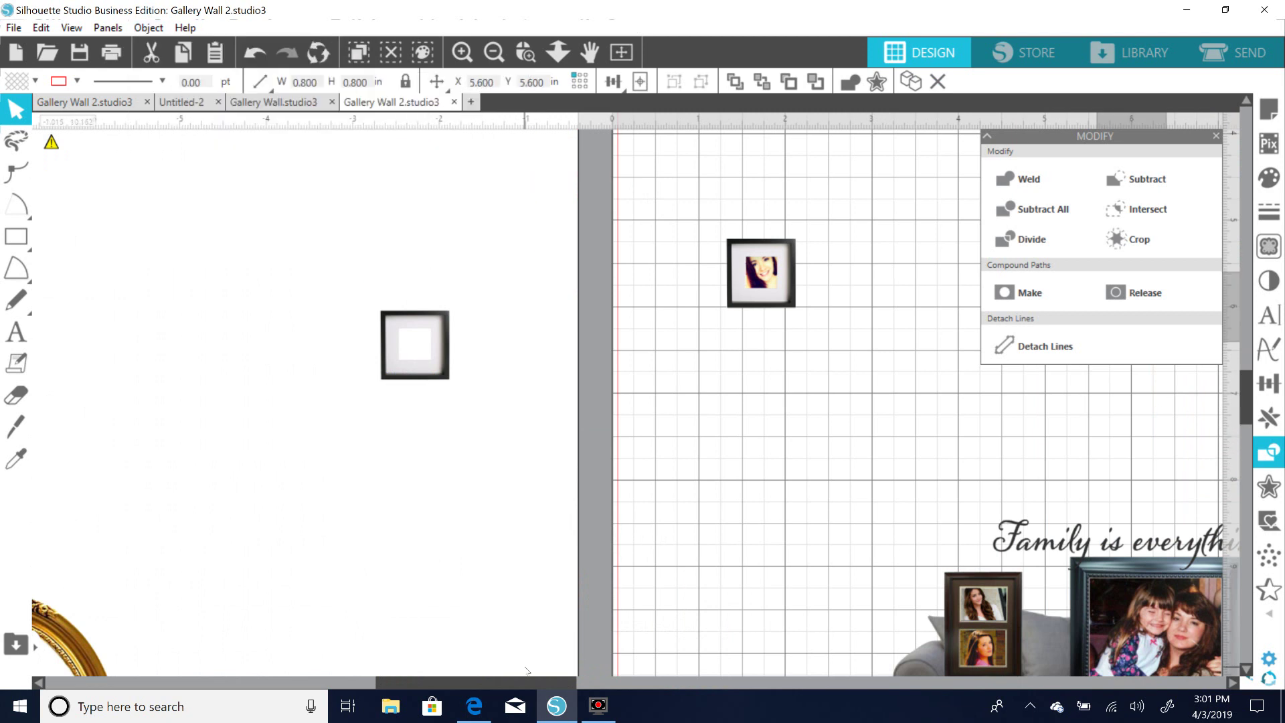
Group the centered small matted frame with the black-and-white portrait inside it.
{"action": "left_click_drag", "start_coordinate": [470, 684], "coordinate": [638, 684]}
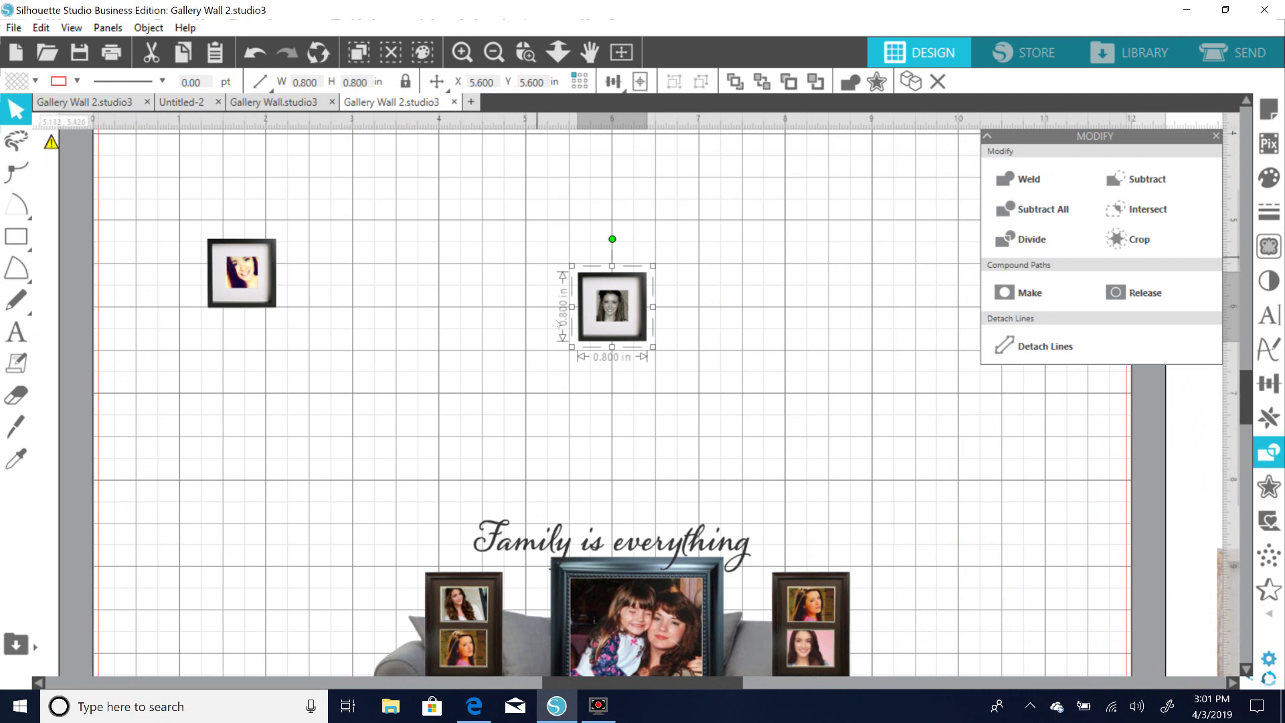
{"action": "left_click_drag", "start_coordinate": [539, 259], "coordinate": [602, 354]}
{"action": "left_click", "coordinate": [573, 327]}
{"action": "right_click", "coordinate": [569, 325]}
{"action": "left_click", "coordinate": [548, 276]}
{"action": "left_click", "coordinate": [612, 335]}
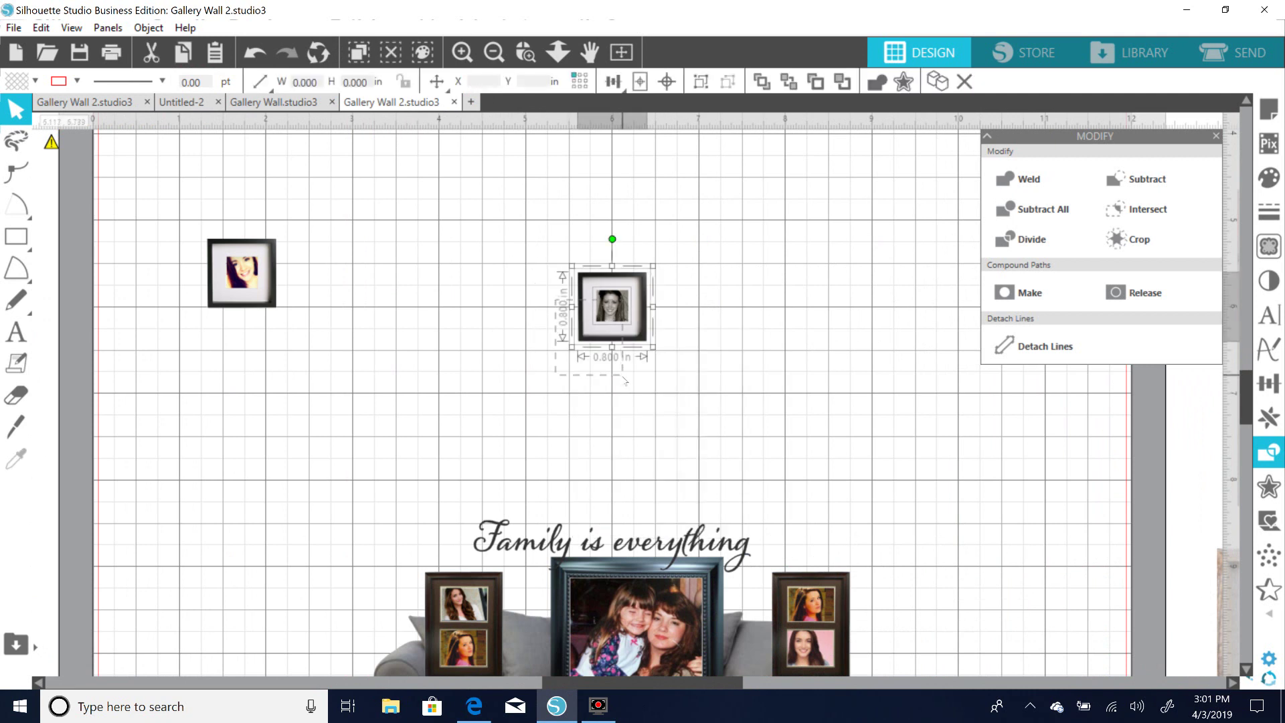
{"action": "right_click", "coordinate": [620, 338]}
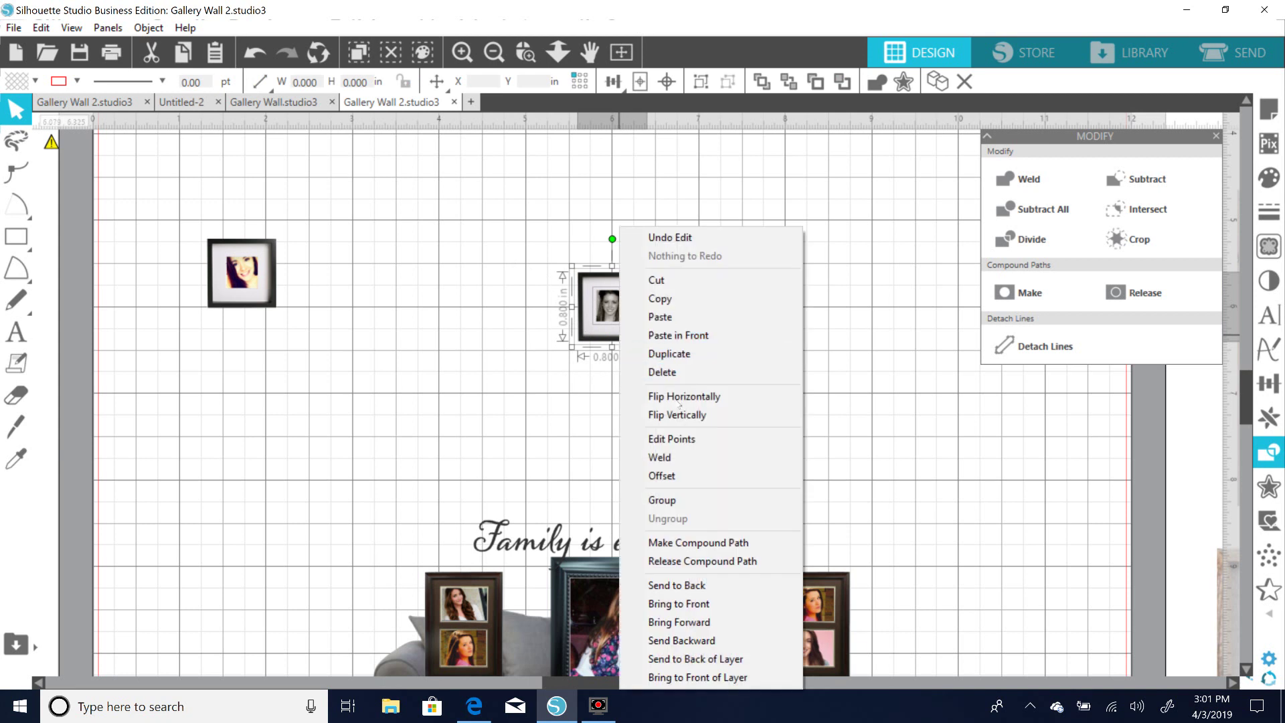
{"action": "left_click", "coordinate": [662, 501]}
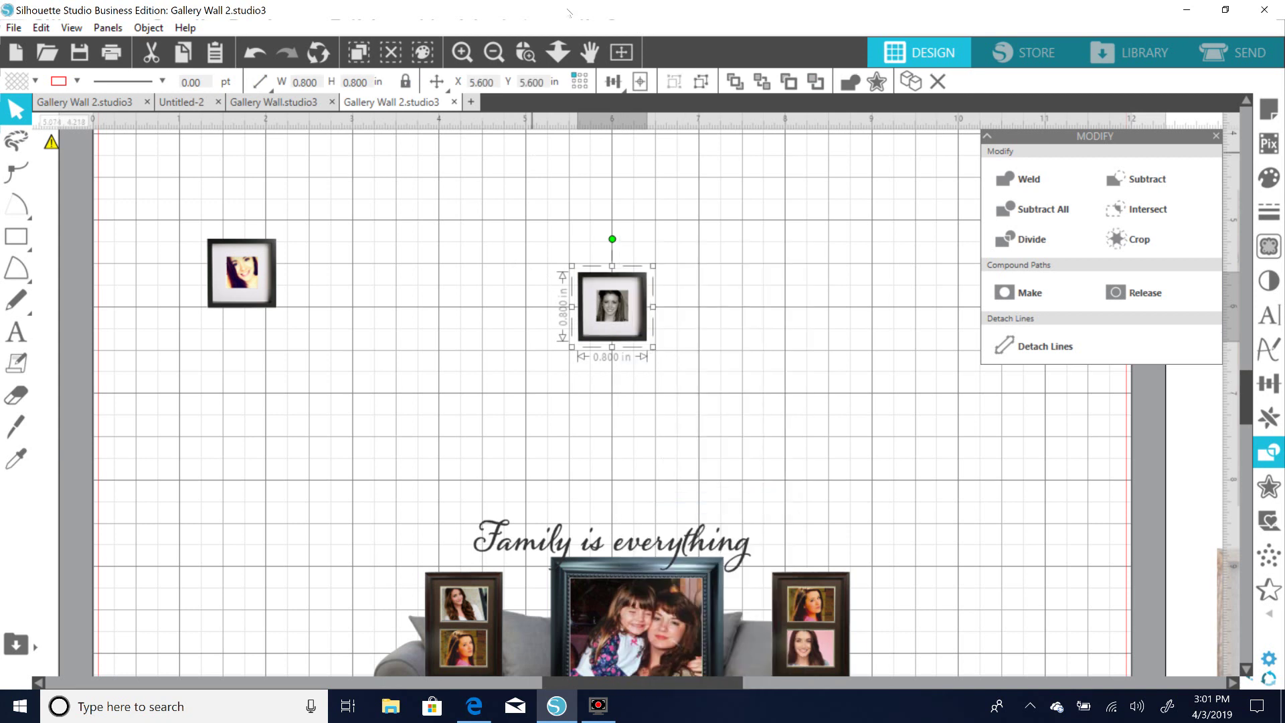
Move the sofa slightly lower and to the left on the page.
{"action": "left_click", "coordinate": [494, 52]}
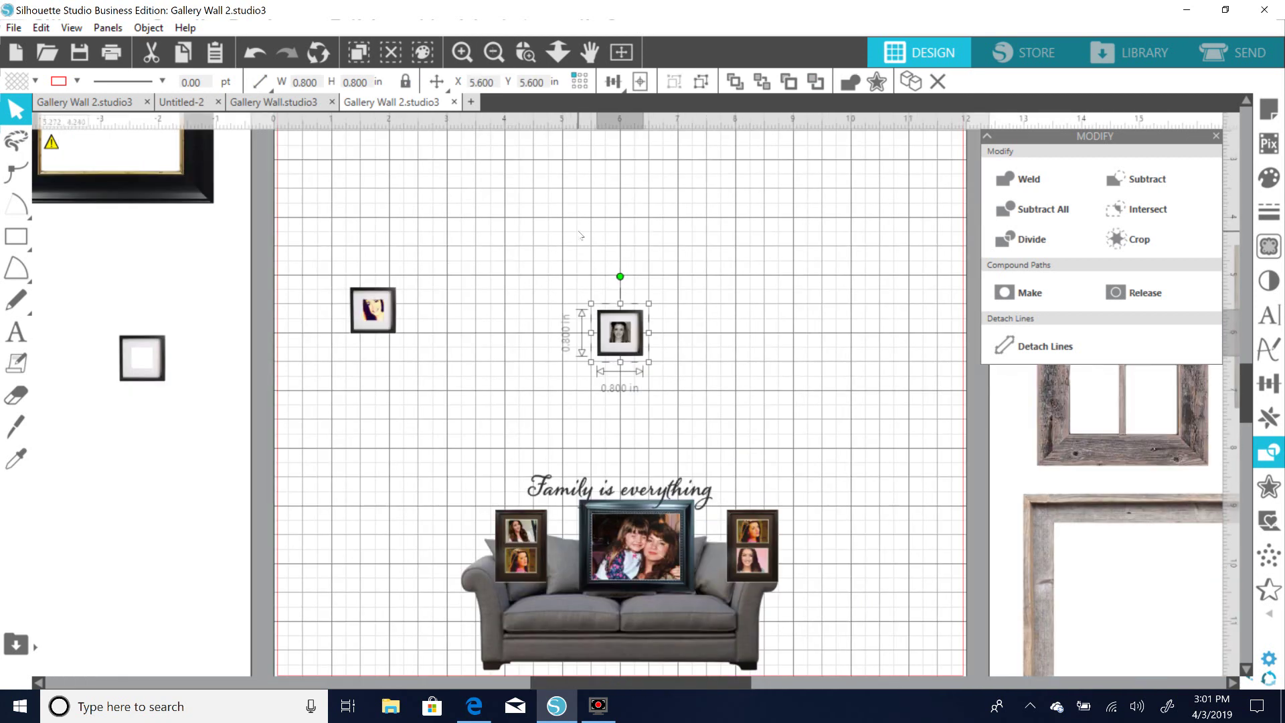
{"action": "left_click", "coordinate": [654, 513]}
{"action": "key", "text": "ctrl+z"}
{"action": "key", "text": "ctrl+z"}
{"action": "key", "text": "ctrl+z"}
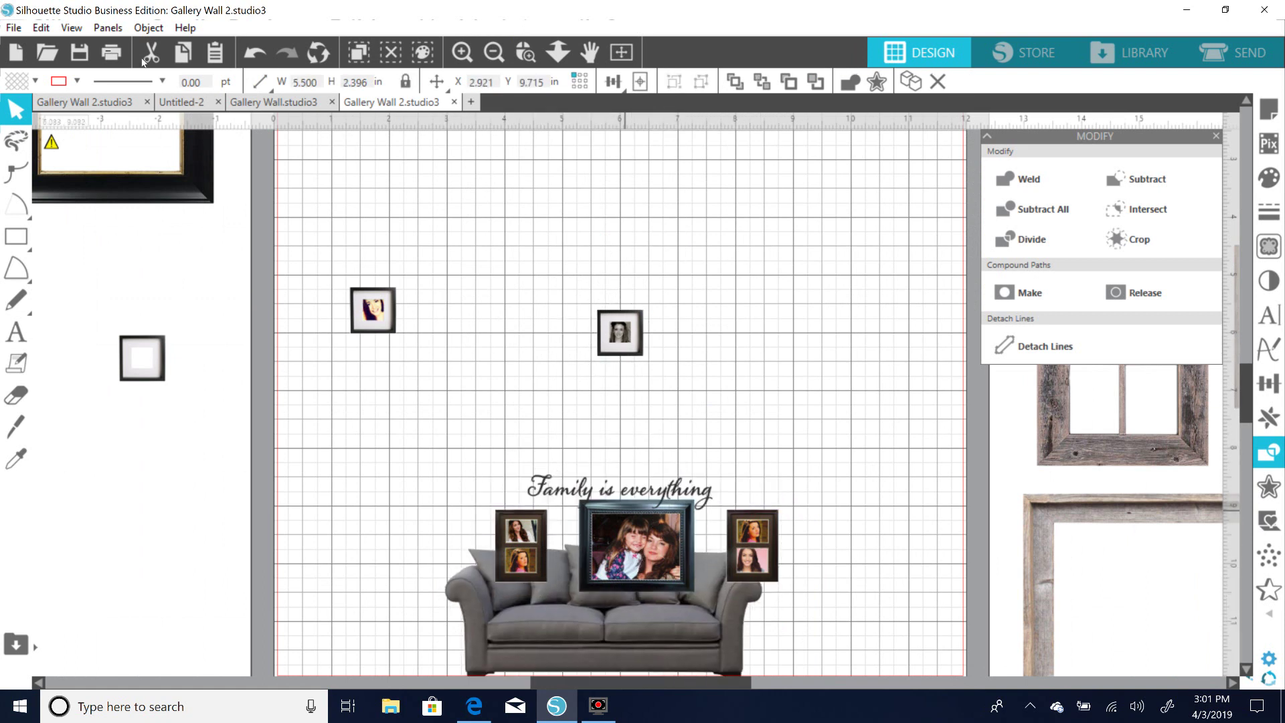
Move the grouped row of three larger frames up so it sits centered above the "Family is everything" lettering.
{"action": "left_click", "coordinate": [636, 529]}
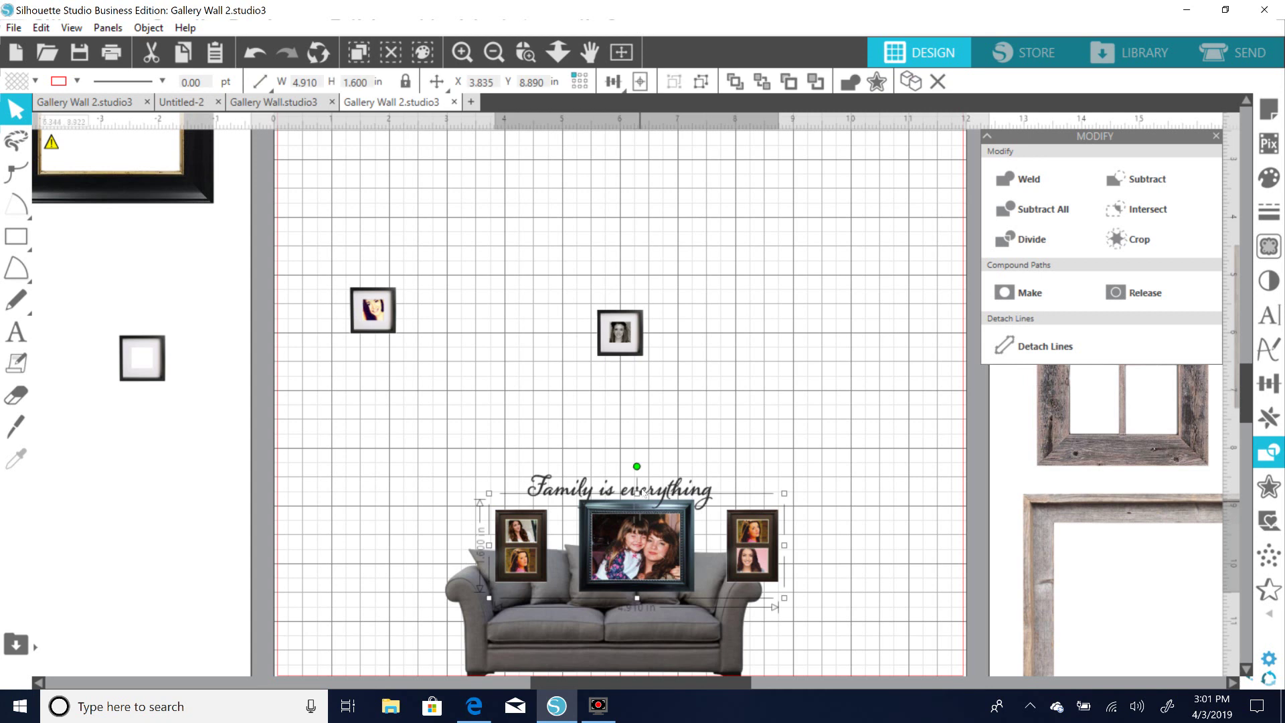
{"action": "double_click", "coordinate": [681, 530]}
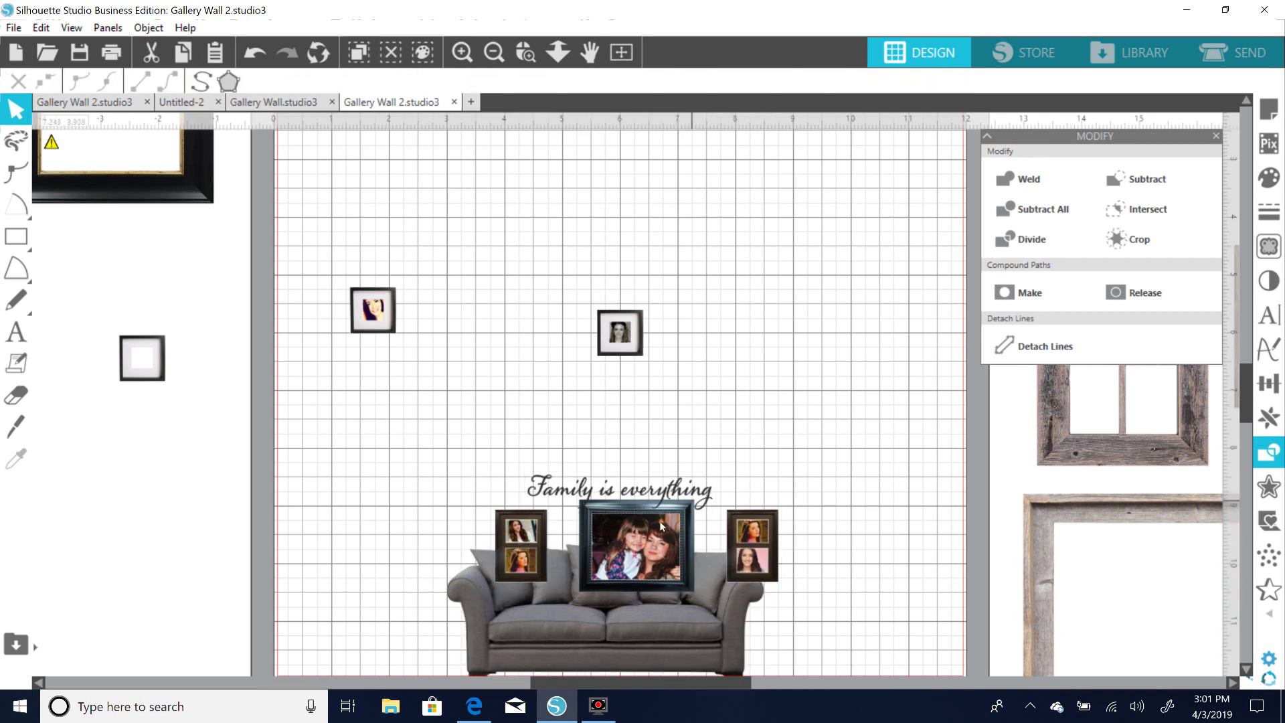
{"action": "double_click", "coordinate": [664, 521]}
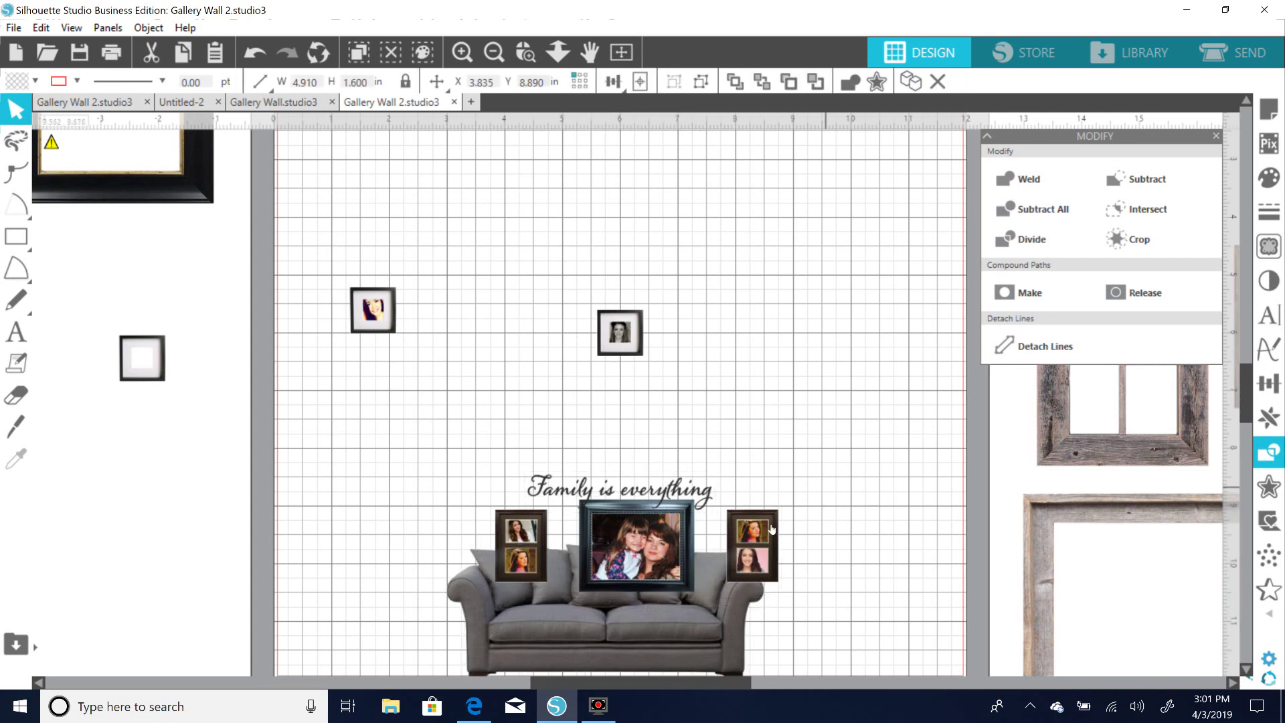
Place the black-and-white portrait frame to the right of the "Family is everything" lettering and the color portrait frame to its left.
{"action": "left_click_drag", "start_coordinate": [659, 490], "coordinate": [784, 456]}
{"action": "left_click_drag", "start_coordinate": [378, 330], "coordinate": [479, 508]}
{"action": "left_click", "coordinate": [505, 95]}
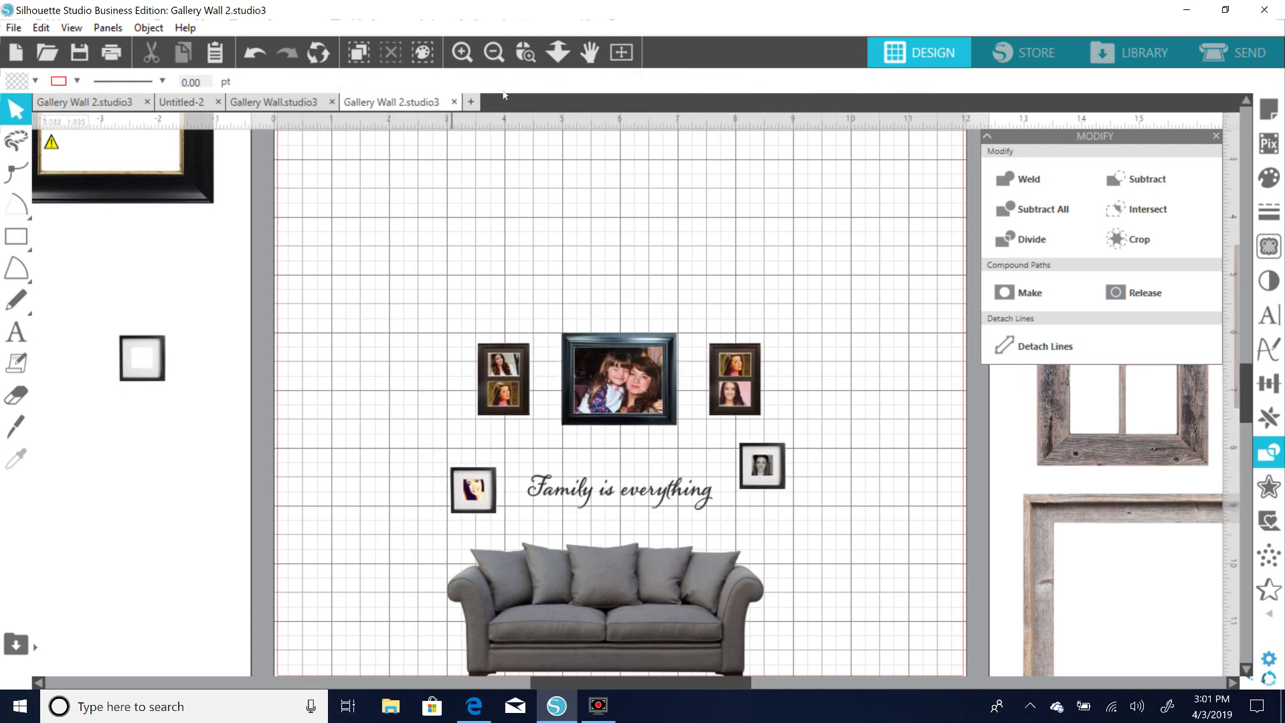
{"action": "left_click", "coordinate": [494, 54]}
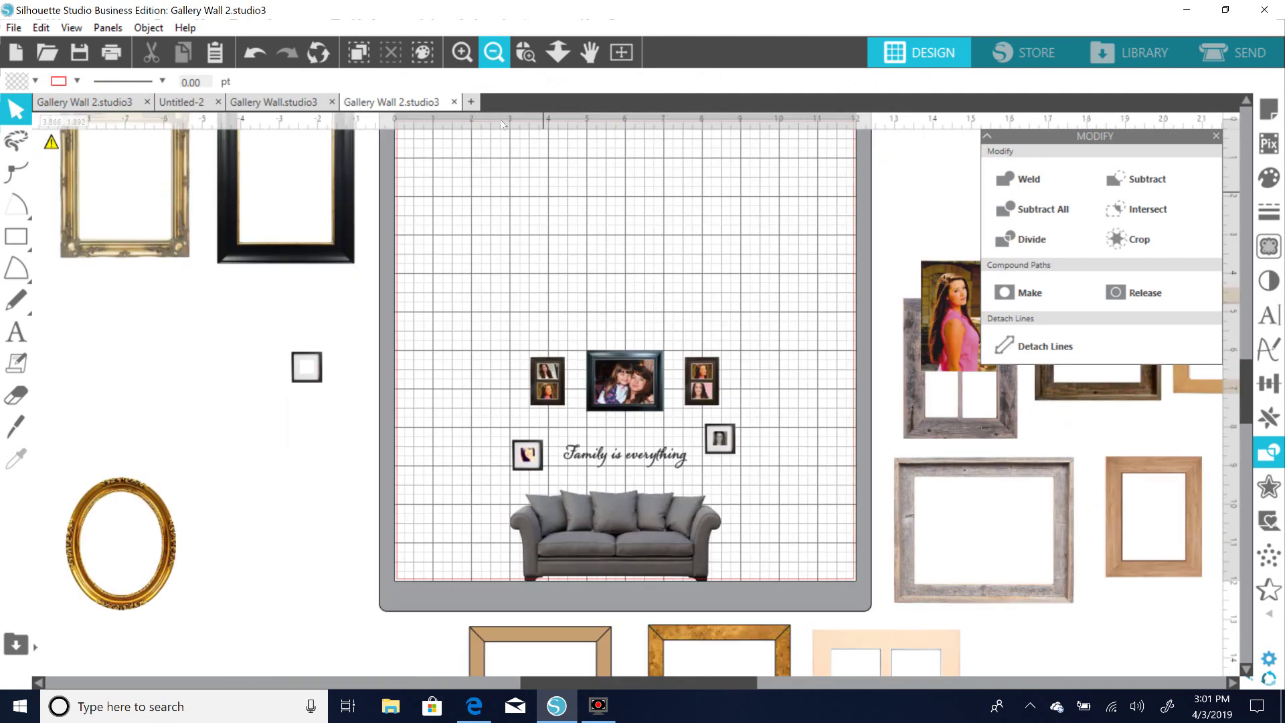
{"action": "left_click", "coordinate": [462, 53]}
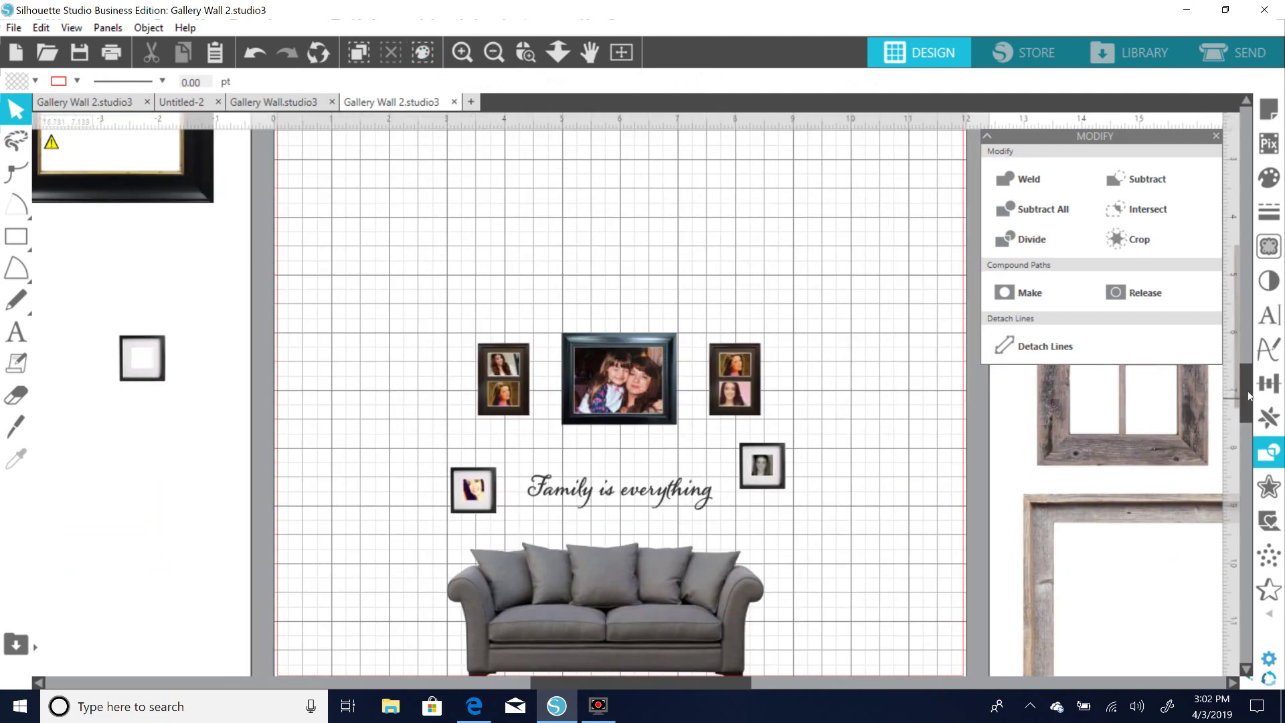
Shift the sofa slightly to the right so it sits centered below the "Family is everything" lettering.
{"action": "left_click_drag", "start_coordinate": [1249, 398], "coordinate": [1247, 409]}
{"action": "left_click", "coordinate": [669, 506]}
{"action": "left_click_drag", "start_coordinate": [639, 503], "coordinate": [653, 501]}
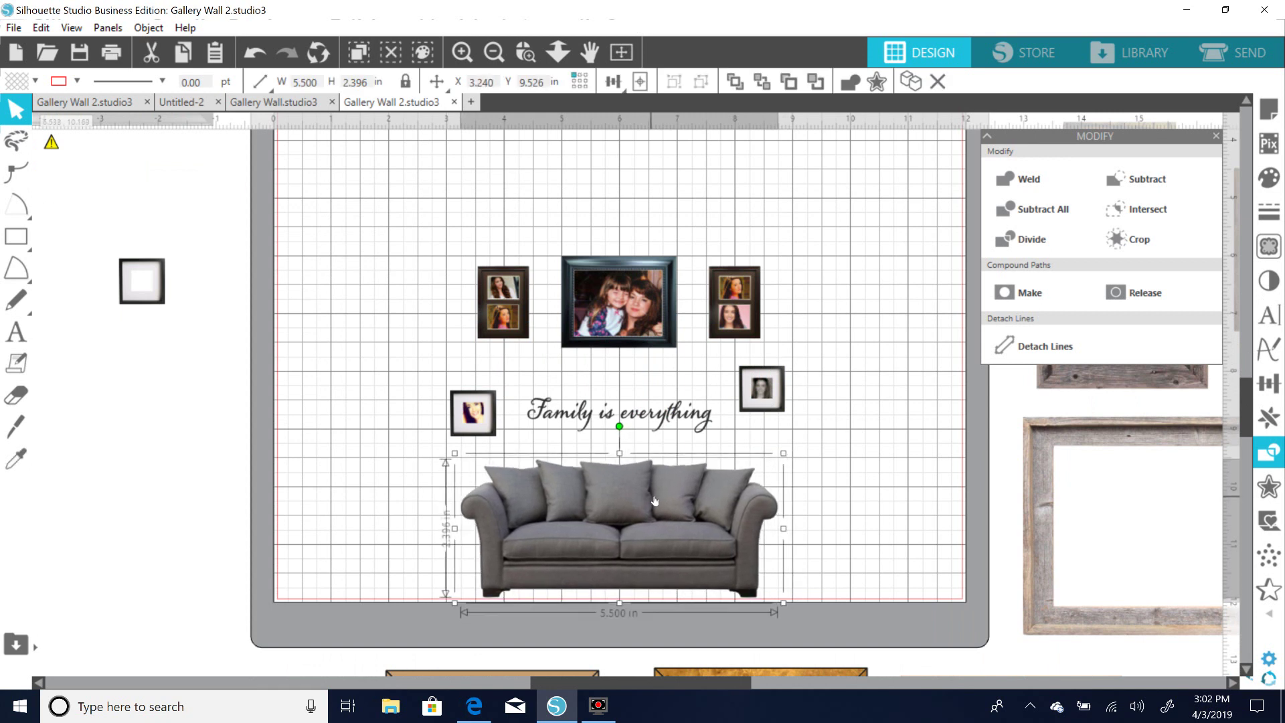
{"action": "left_click", "coordinate": [667, 419]}
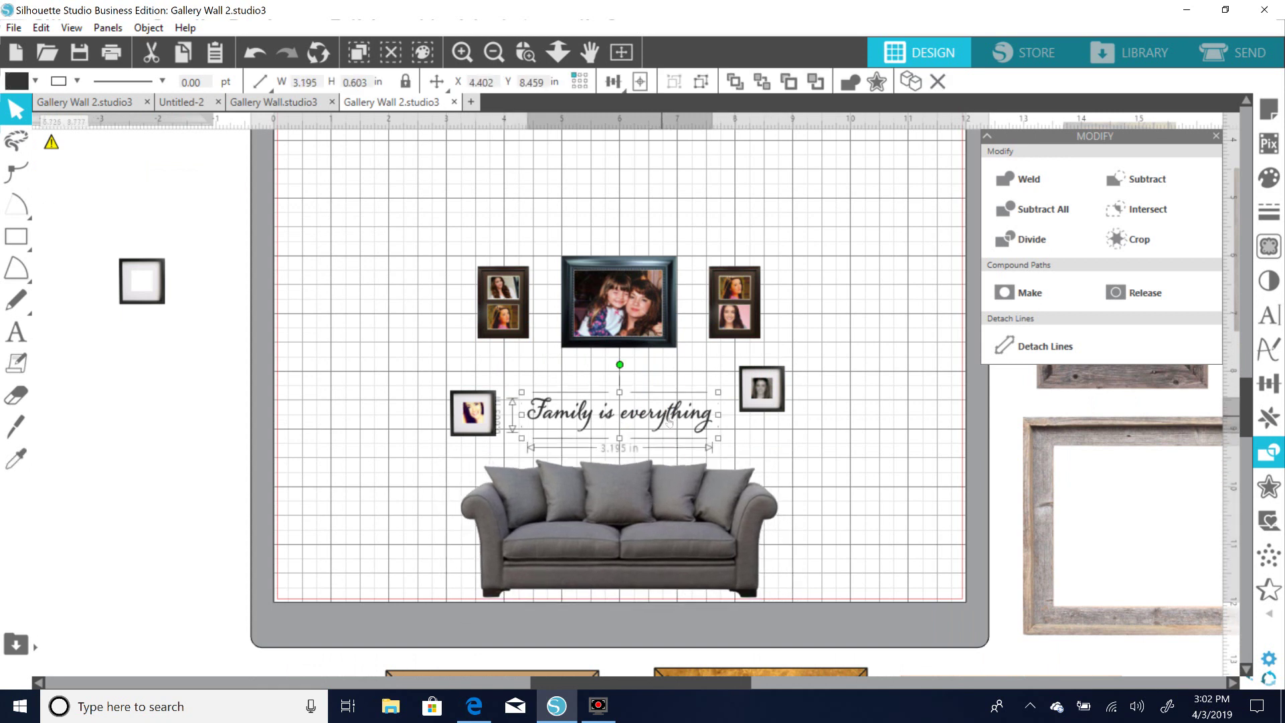
{"action": "left_click", "coordinate": [652, 333]}
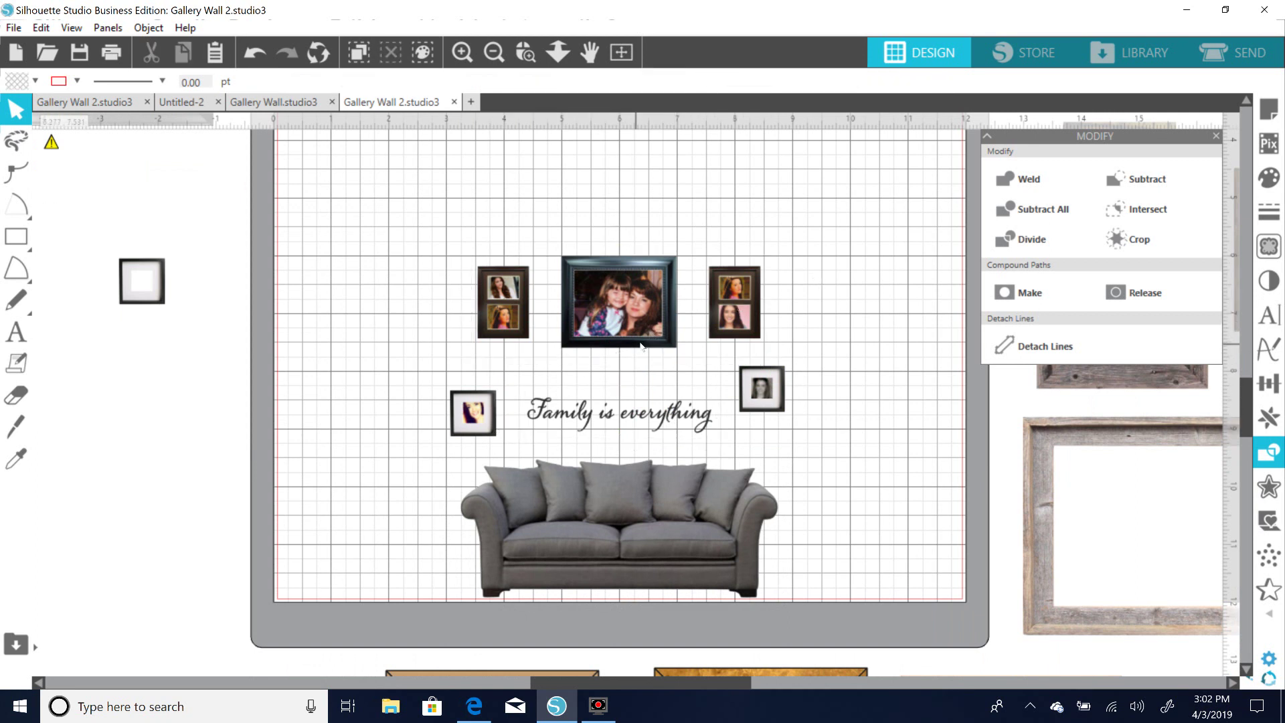
{"action": "left_click", "coordinate": [849, 276]}
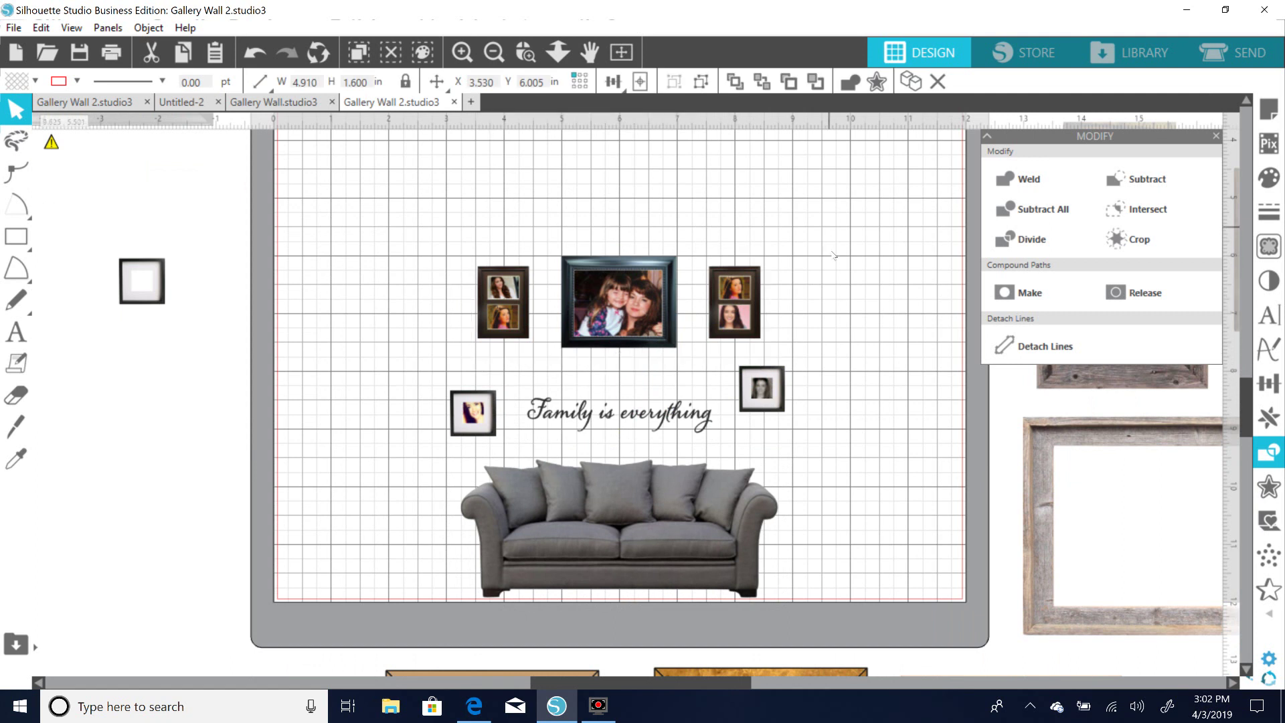
{"action": "left_click", "coordinate": [668, 292]}
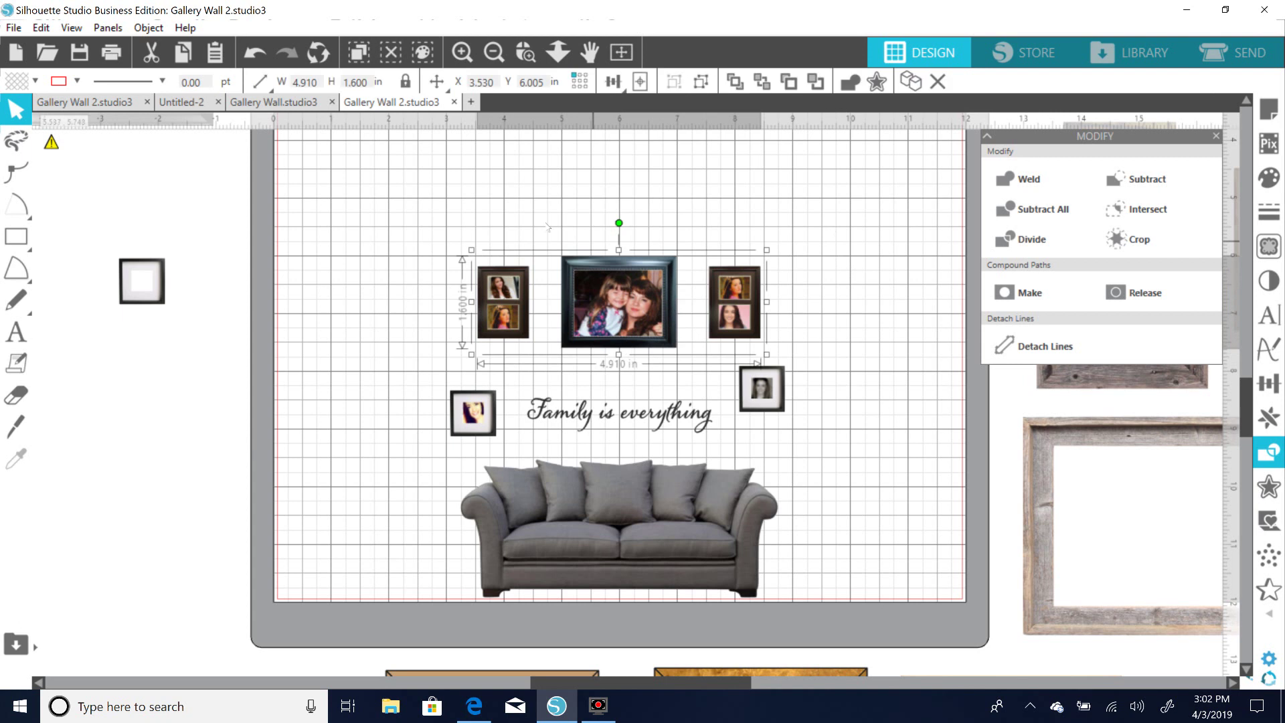
Move the two small portrait frames outward, away from the "Family is everything" lettering.
{"action": "left_click", "coordinate": [786, 410]}
{"action": "left_click_drag", "start_coordinate": [786, 410], "coordinate": [830, 463]}
{"action": "left_click_drag", "start_coordinate": [473, 413], "coordinate": [438, 418]}
Lower the grouped row of three larger frames slightly and raise the "Family is everything" lettering closer beneath it.
{"action": "left_click", "coordinate": [643, 319]}
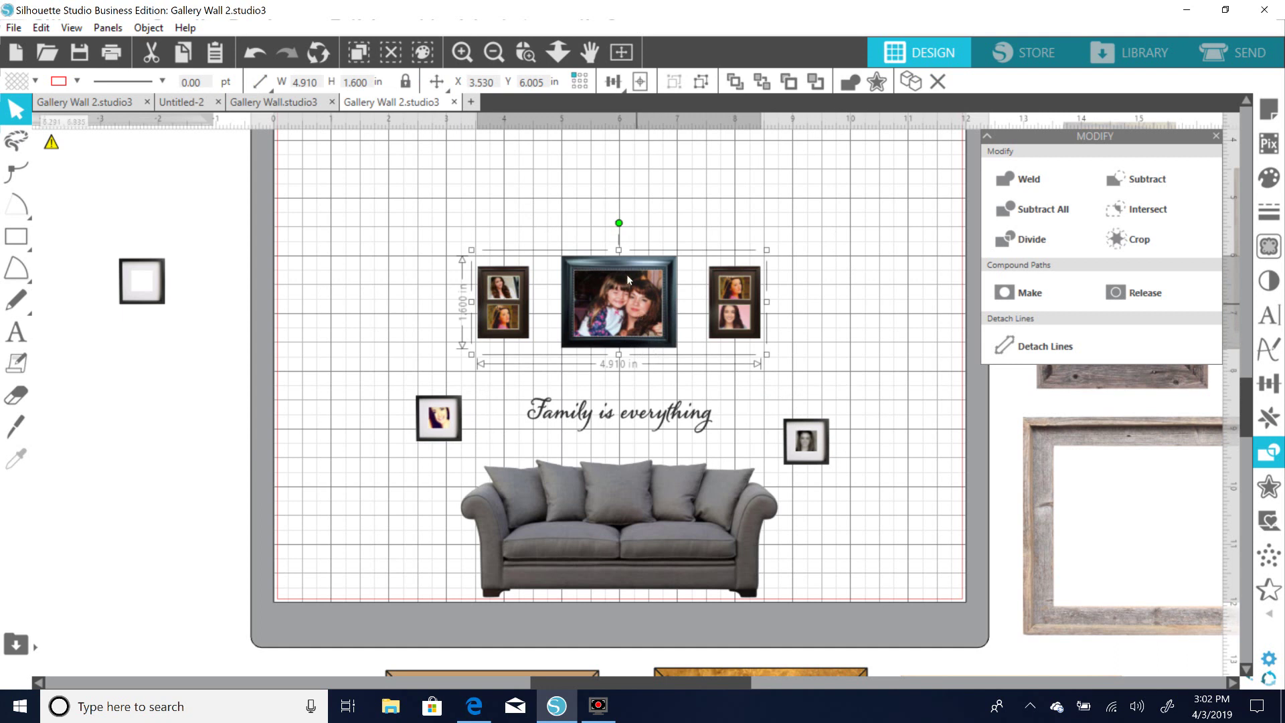
{"action": "left_click", "coordinate": [479, 217]}
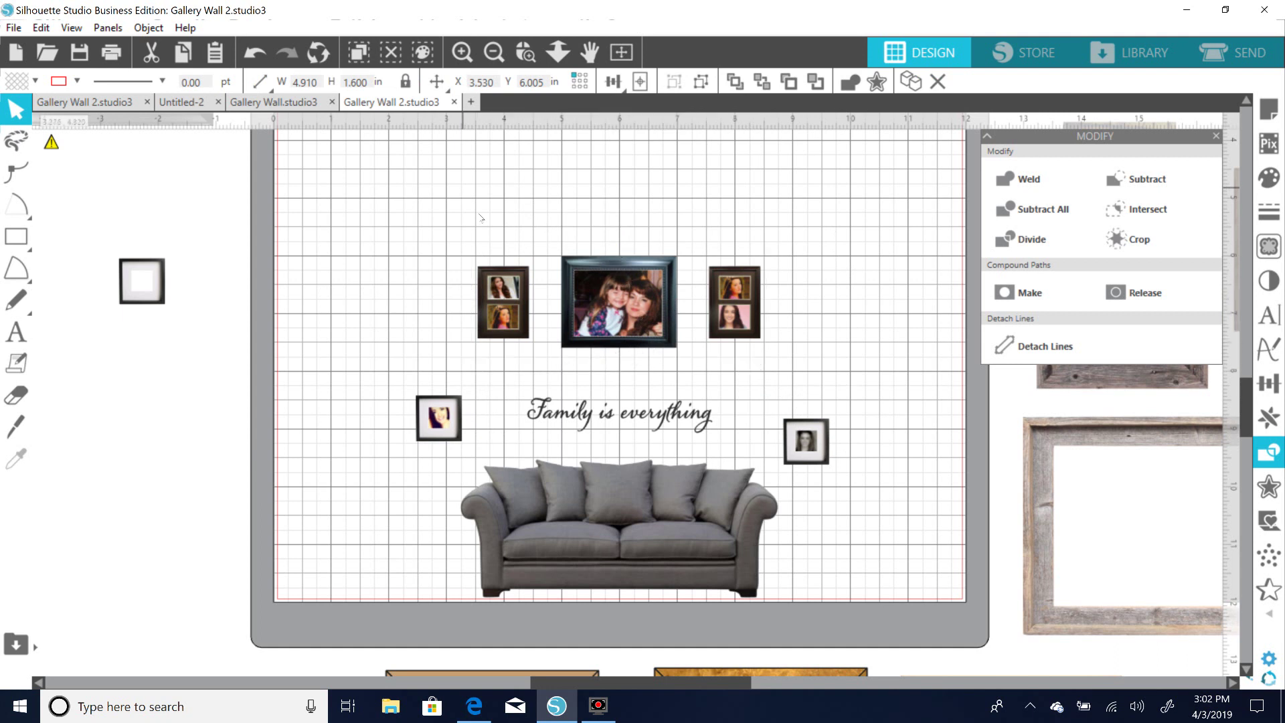
{"action": "left_click_drag", "start_coordinate": [567, 262], "coordinate": [568, 262]}
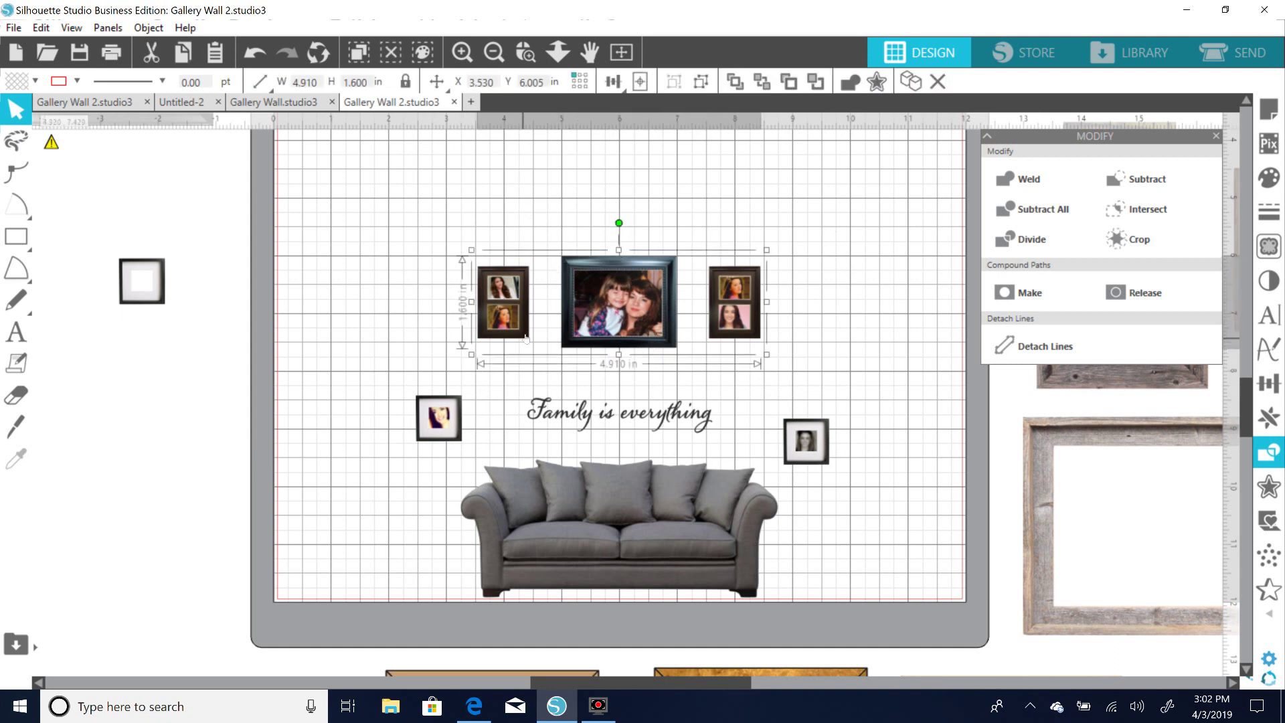
{"action": "mouse_move", "coordinate": [519, 348]}
{"action": "left_mouse_down"}
{"action": "mouse_move", "coordinate": [507, 367]}
{"action": "mouse_move", "coordinate": [527, 364]}
{"action": "mouse_move", "coordinate": [527, 347]}
{"action": "left_mouse_up"}
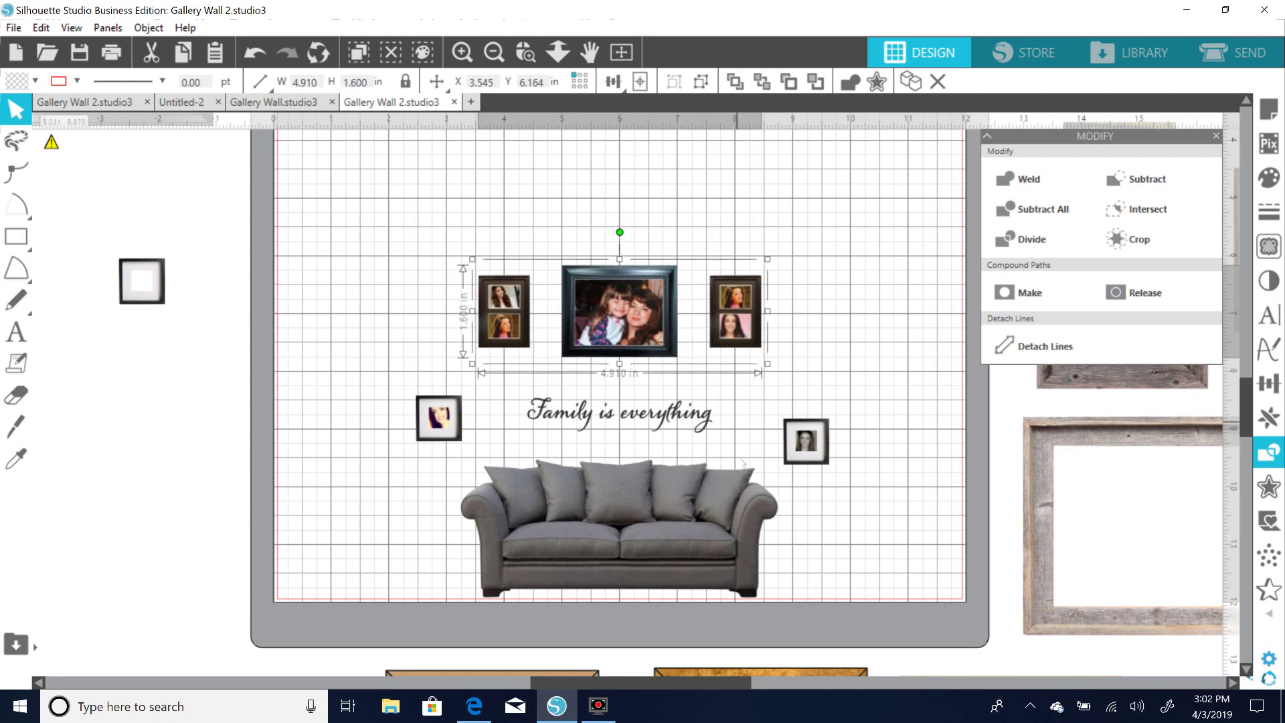
{"action": "left_click_drag", "start_coordinate": [643, 418], "coordinate": [644, 400]}
Place the color portrait frame to the left of the lettering and the black-and-white portrait frame to its right, roughly level with the text.
{"action": "left_click_drag", "start_coordinate": [453, 440], "coordinate": [494, 409]}
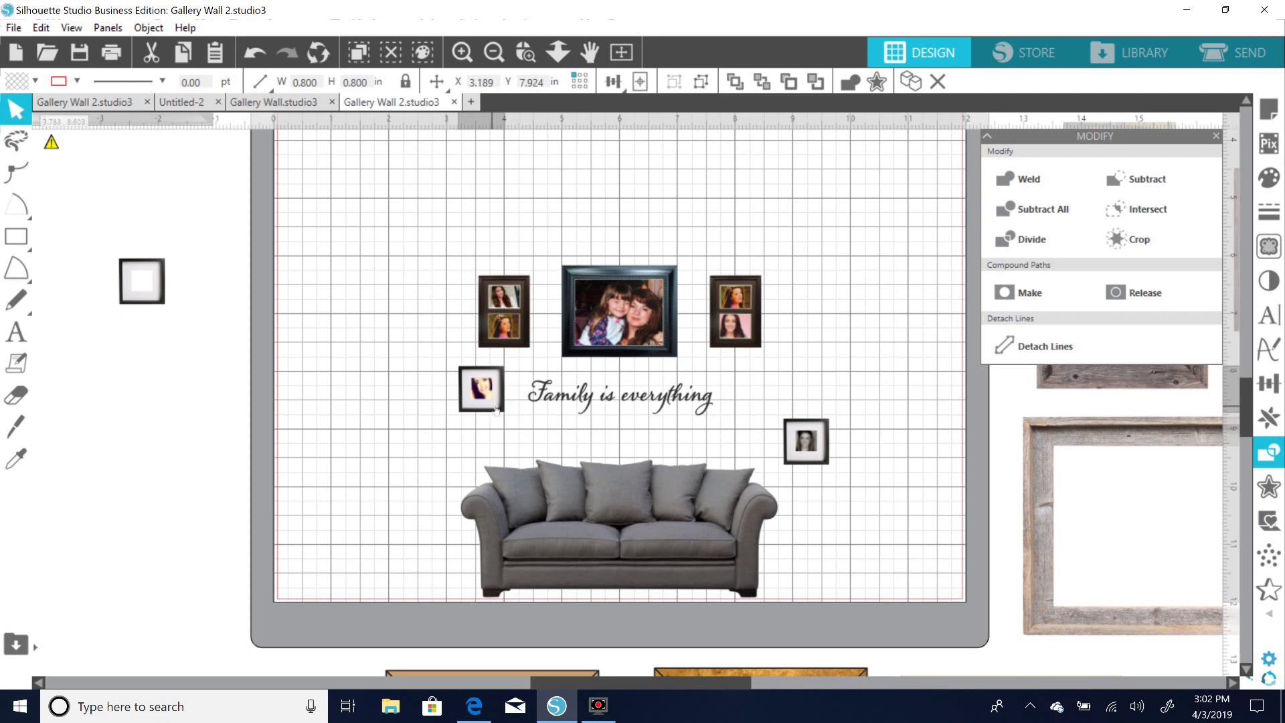
{"action": "left_click", "coordinate": [509, 261]}
{"action": "left_click_drag", "start_coordinate": [502, 413], "coordinate": [502, 415]}
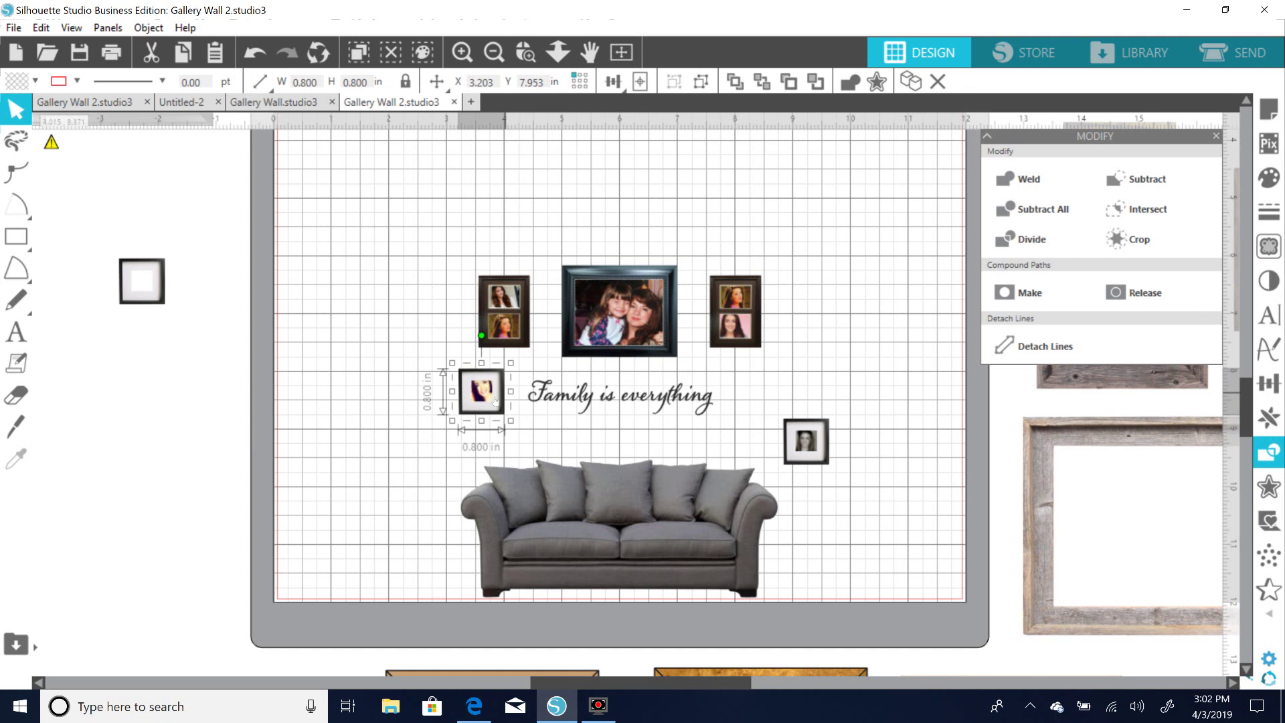
{"action": "left_click_drag", "start_coordinate": [800, 463], "coordinate": [756, 413]}
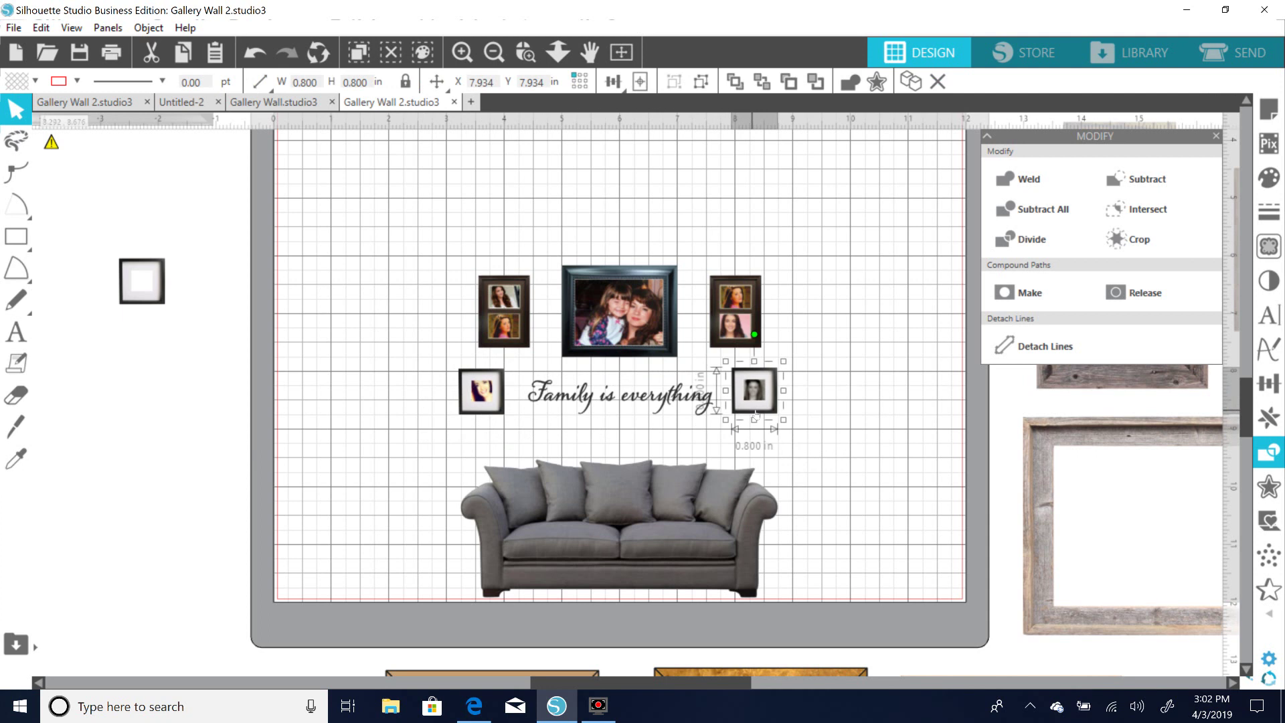
{"action": "left_click", "coordinate": [815, 430]}
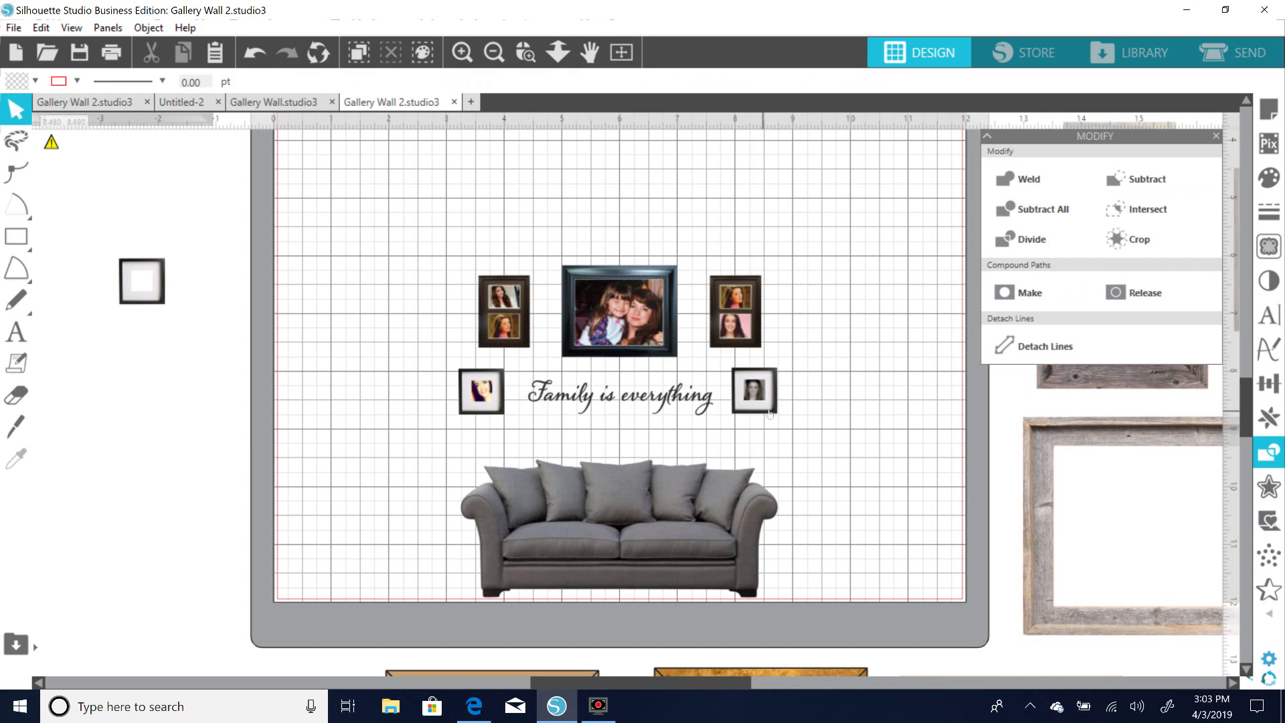
{"action": "left_click_drag", "start_coordinate": [772, 411], "coordinate": [774, 413]}
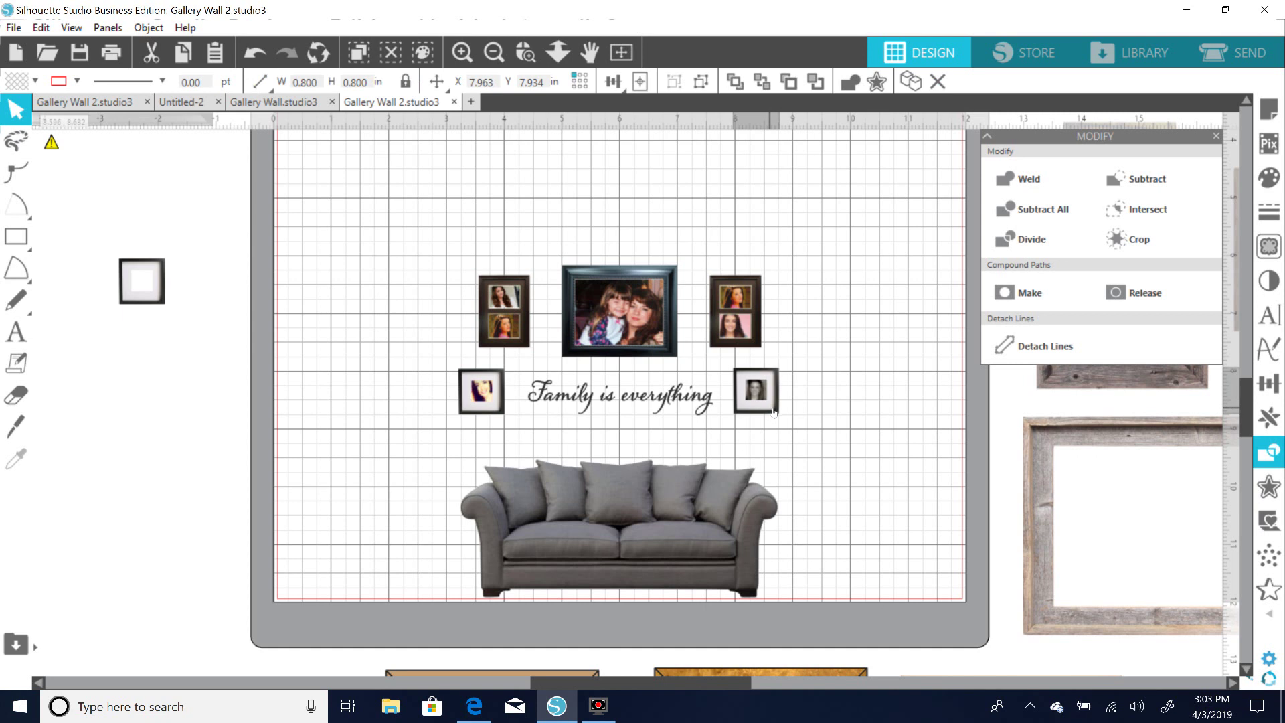
{"action": "left_click", "coordinate": [774, 414]}
{"action": "left_click_drag", "start_coordinate": [774, 413], "coordinate": [776, 415]}
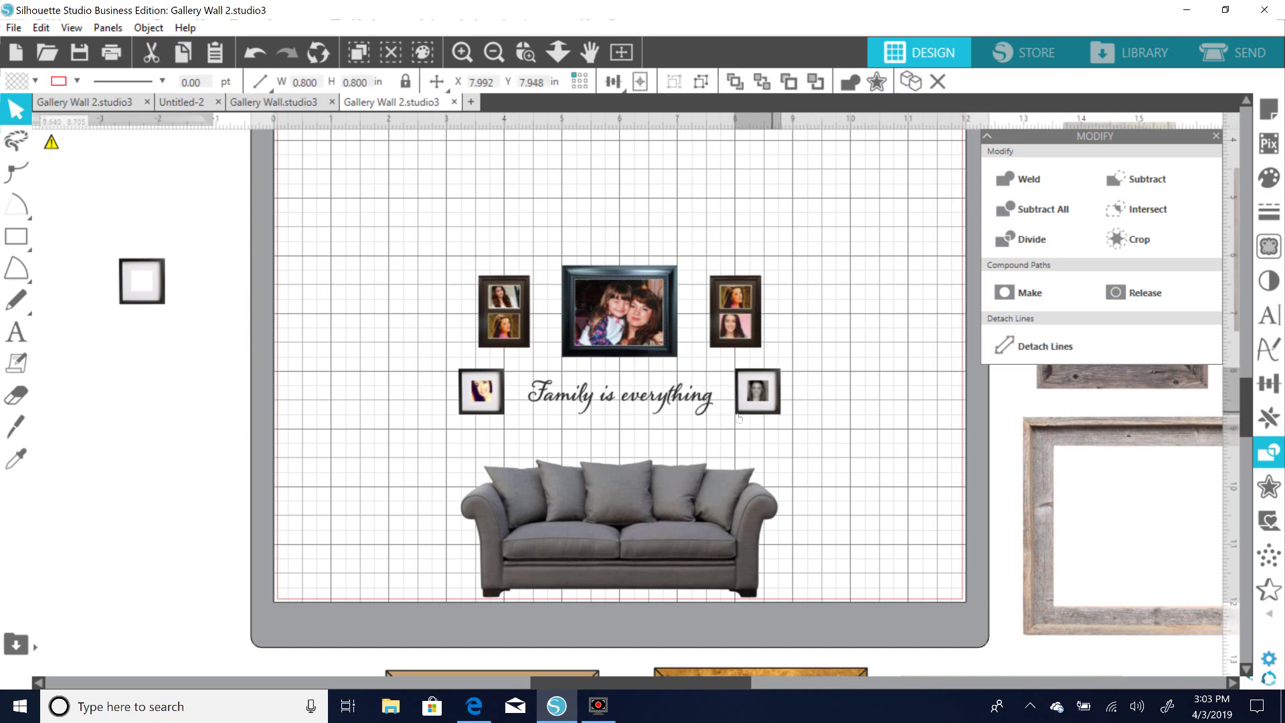
{"action": "left_click", "coordinate": [488, 417]}
{"action": "left_click_drag", "start_coordinate": [490, 417], "coordinate": [490, 418]}
{"action": "left_click", "coordinate": [419, 378]}
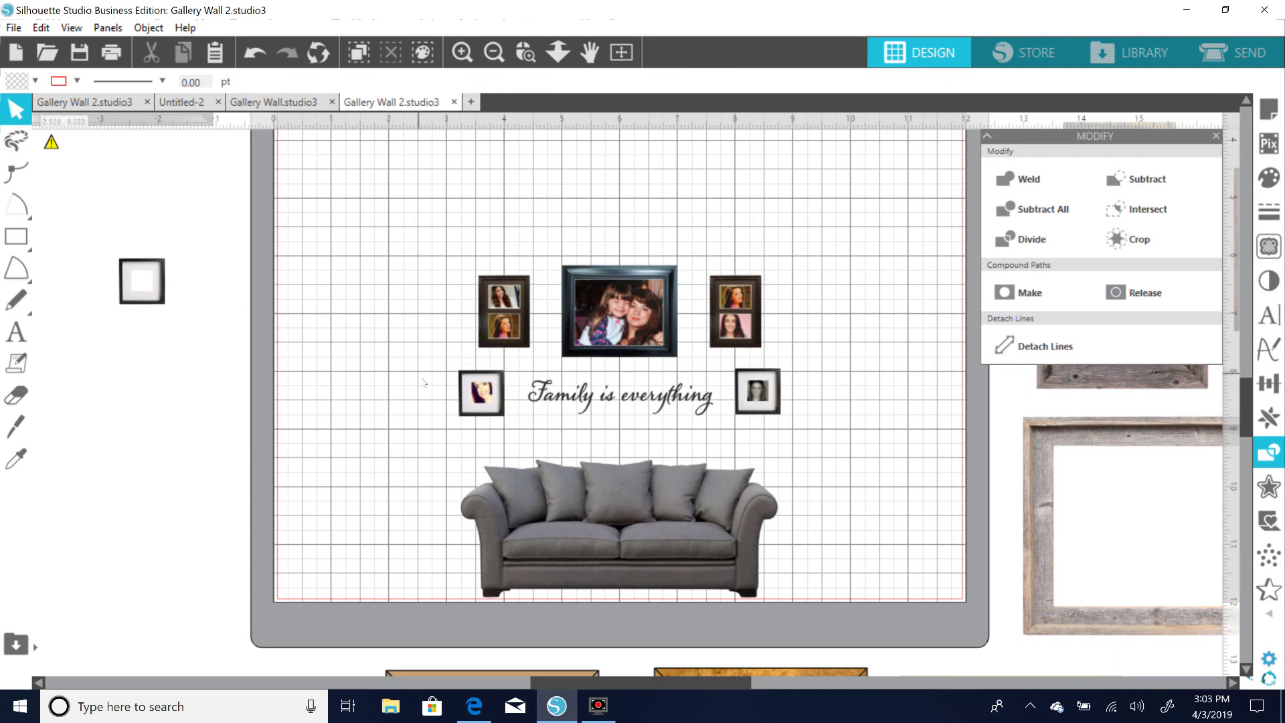
Align the two small portrait frames and the lettering by their middles, and shift the row slightly down between the upper frames and sofa.
{"action": "left_click_drag", "start_coordinate": [431, 387], "coordinate": [792, 436]}
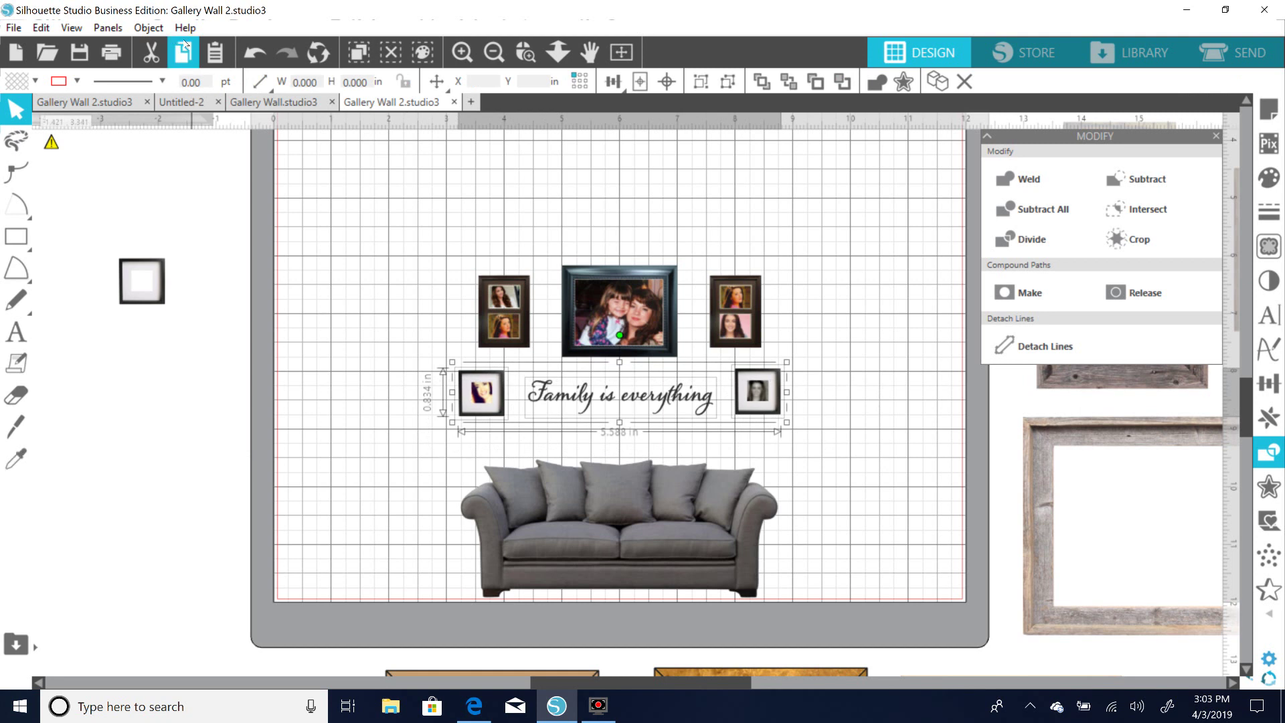
{"action": "left_click", "coordinate": [152, 30]}
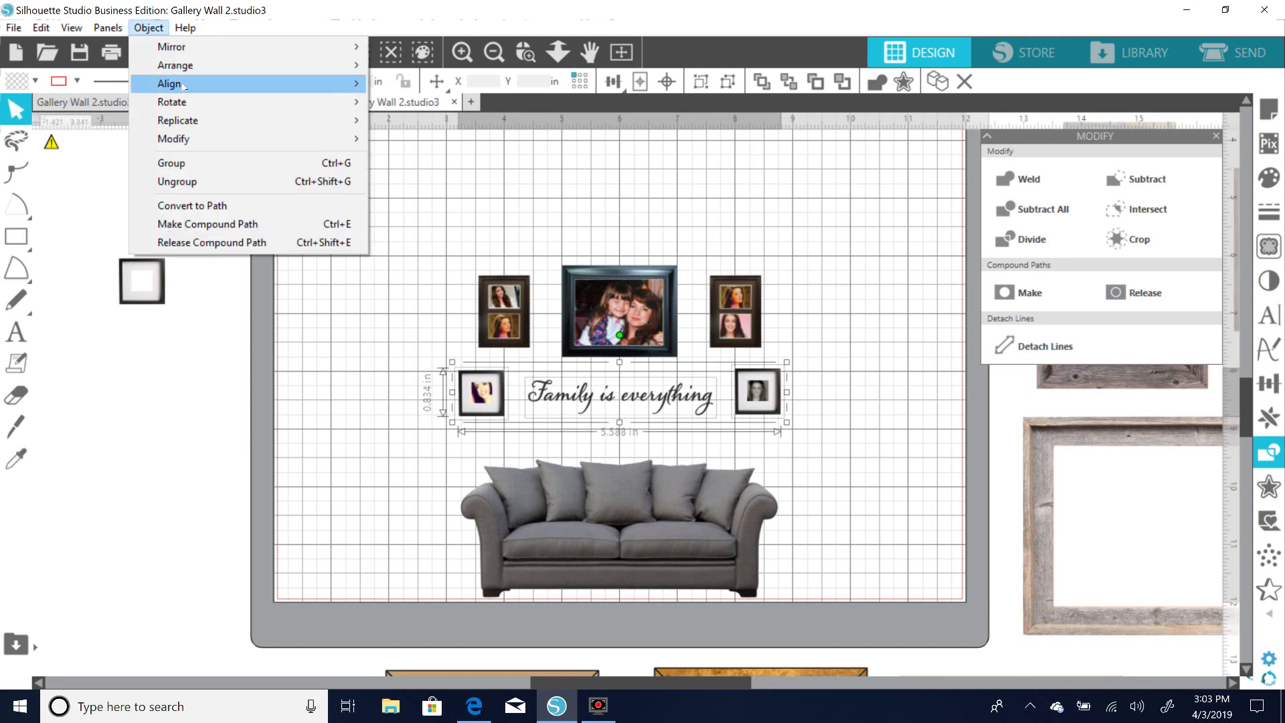
{"action": "mouse_move", "coordinate": [184, 85]}
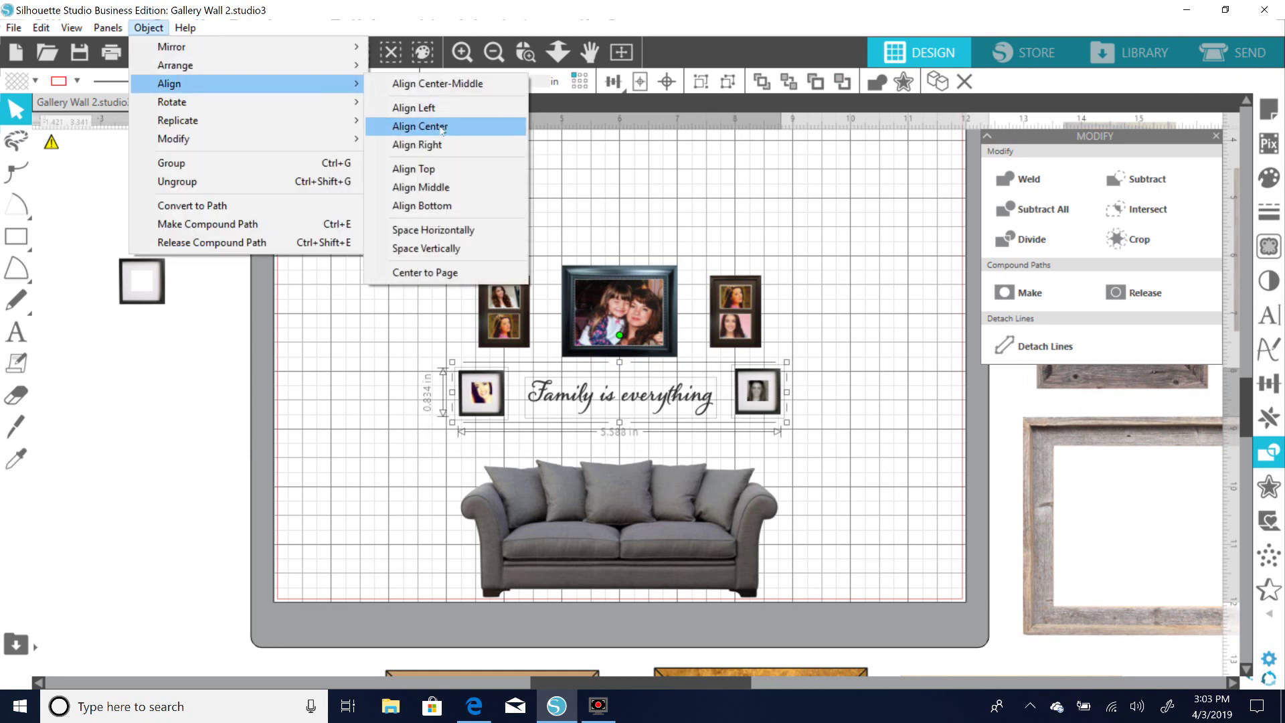
{"action": "left_click", "coordinate": [442, 190]}
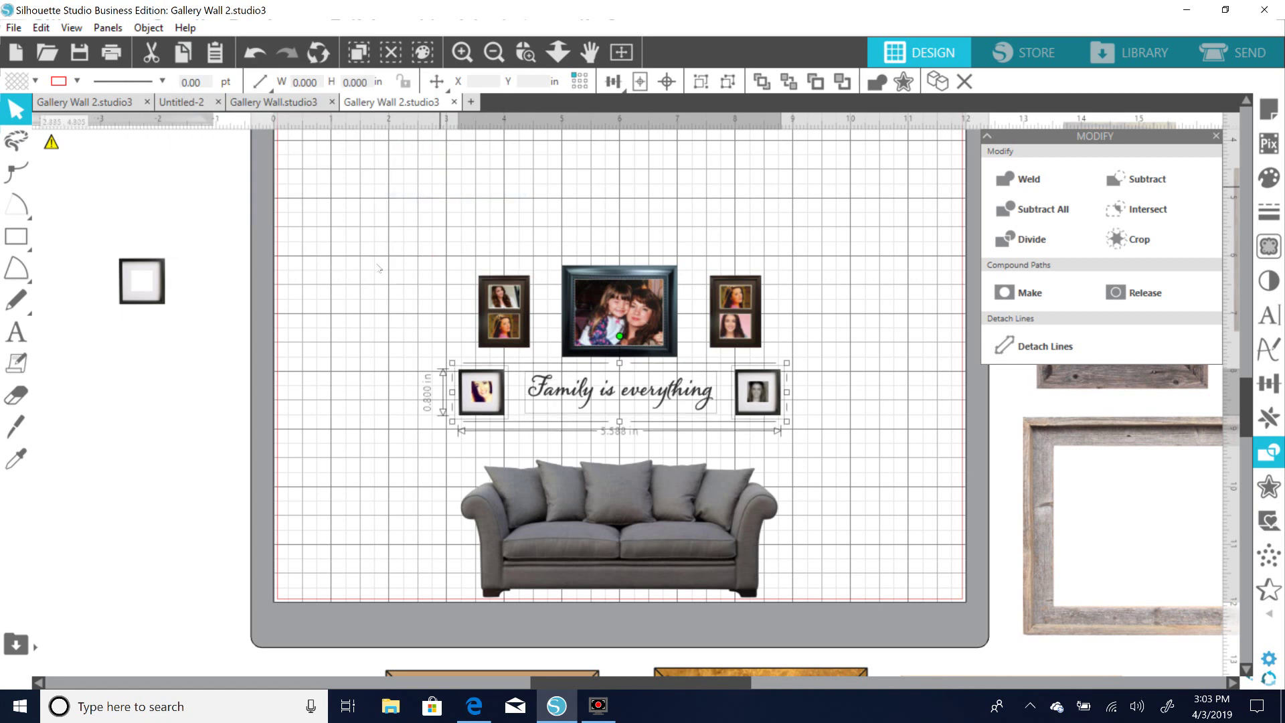
{"action": "left_click_drag", "start_coordinate": [604, 395], "coordinate": [604, 404]}
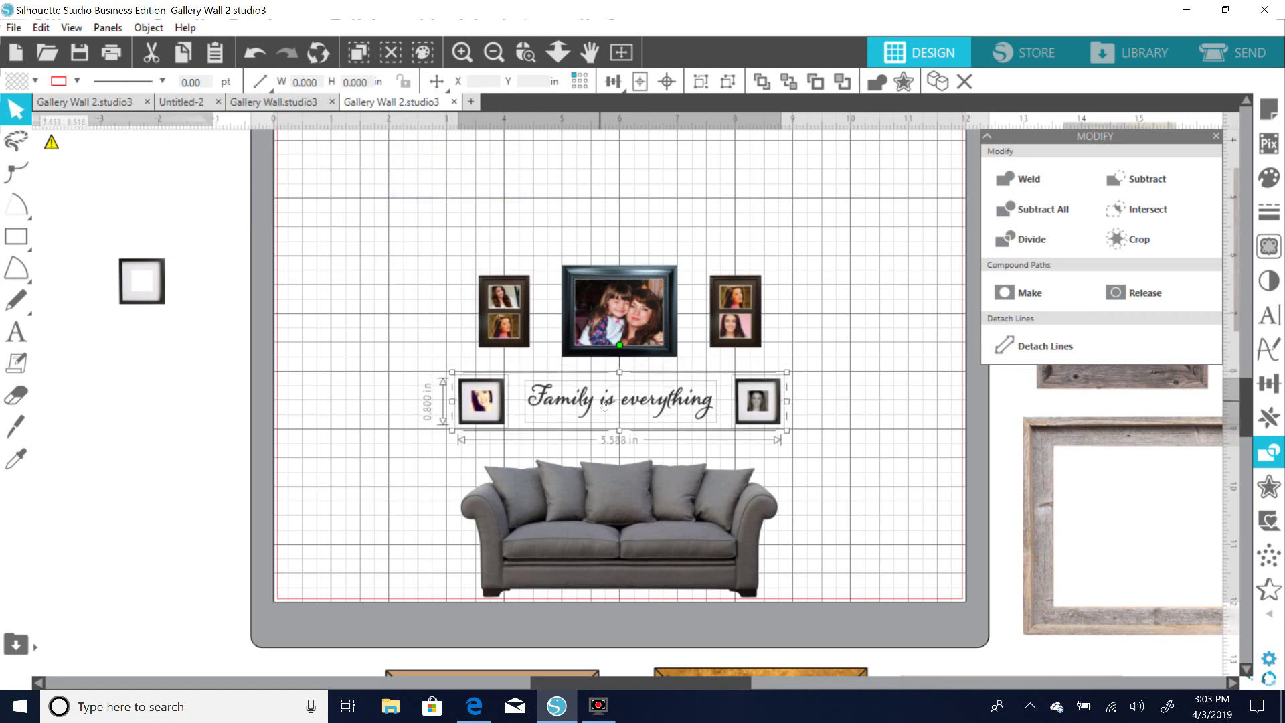
{"action": "left_click", "coordinate": [327, 269]}
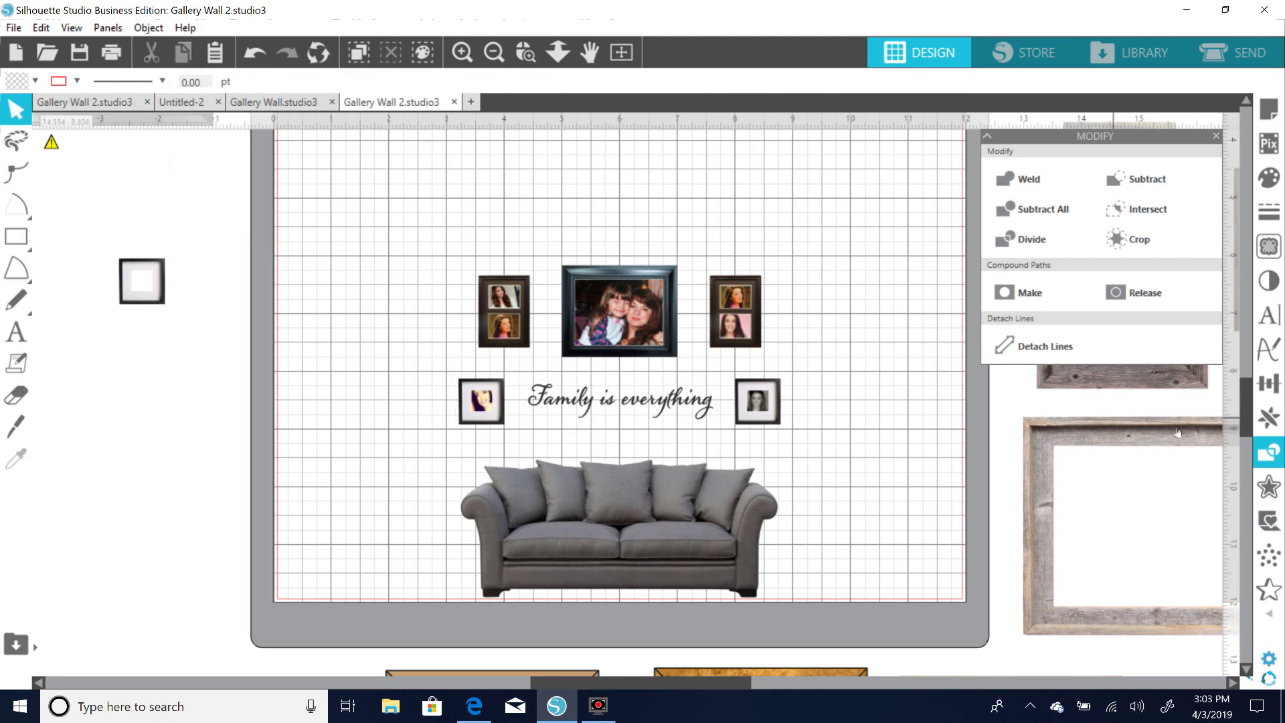
Move the spare empty matted frame farther away from the page, to just below the large black frame.
{"action": "left_click", "coordinate": [1268, 417]}
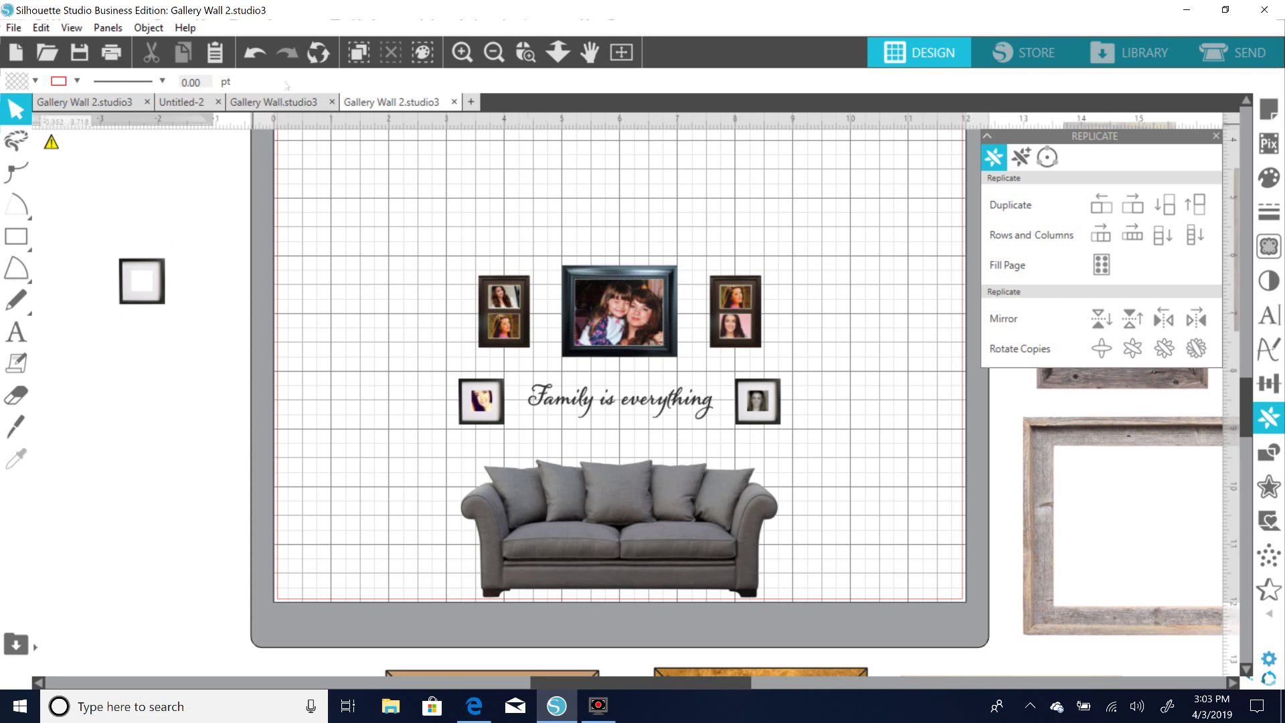
{"action": "left_click", "coordinate": [492, 54]}
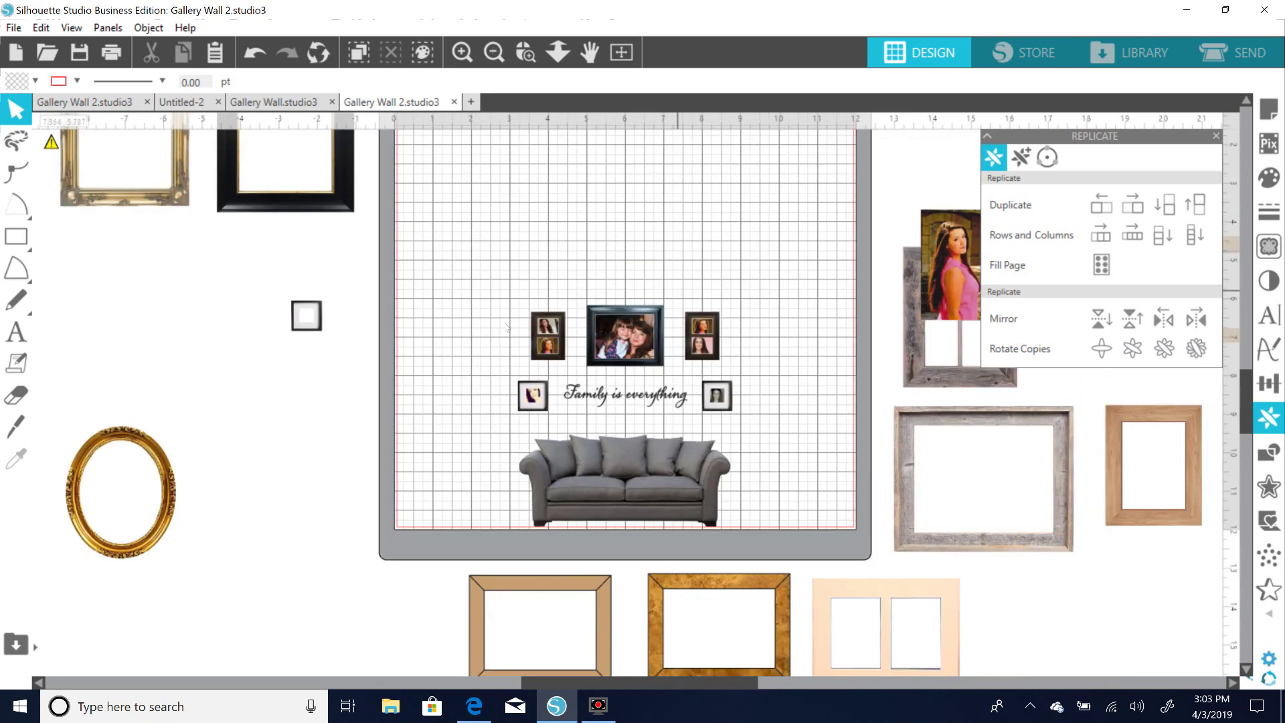
{"action": "left_click_drag", "start_coordinate": [318, 323], "coordinate": [258, 266]}
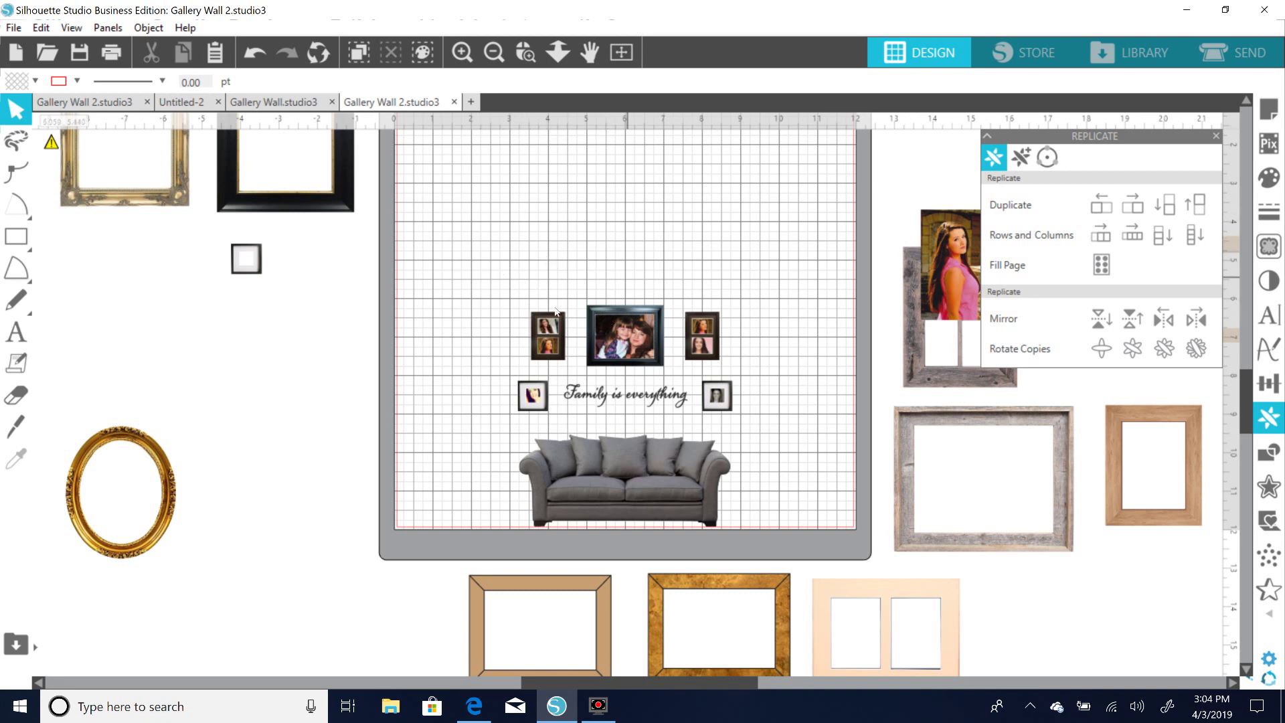
Draw a rectangle about 10.7 by 10.8 in around the whole sofa and frame arrangement.
{"action": "left_click", "coordinate": [1269, 177]}
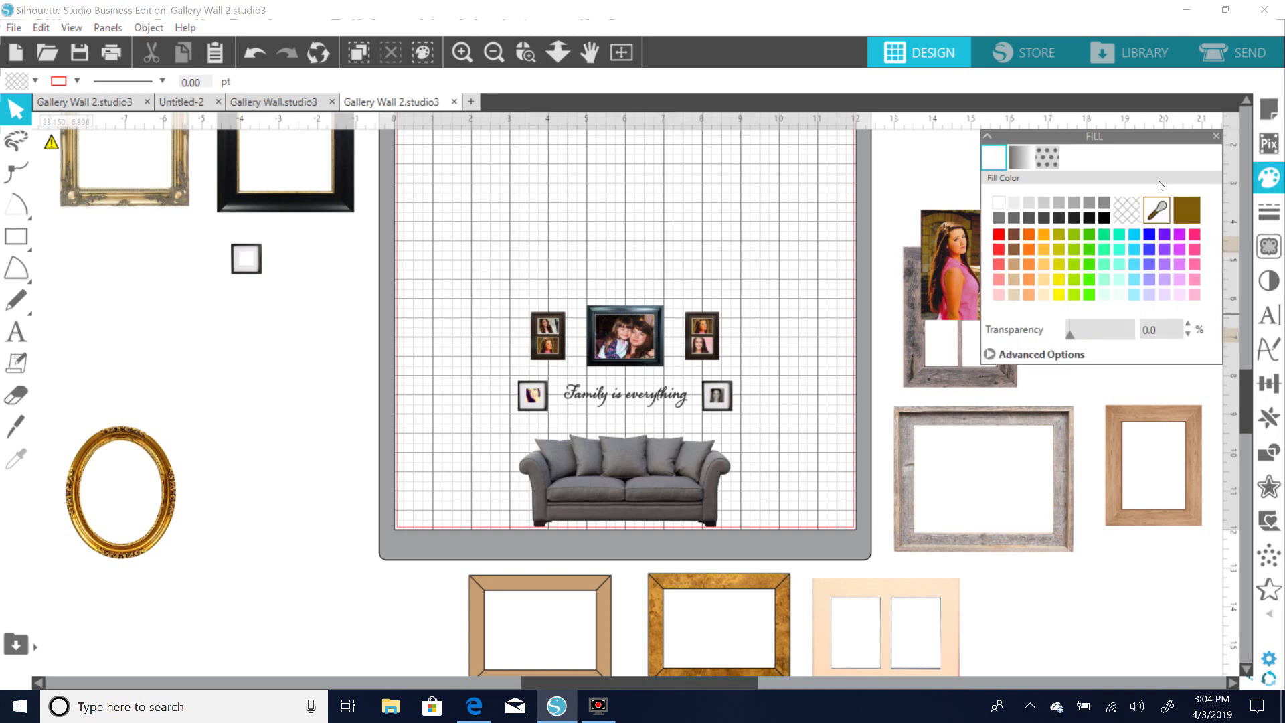
{"action": "left_click", "coordinate": [600, 456]}
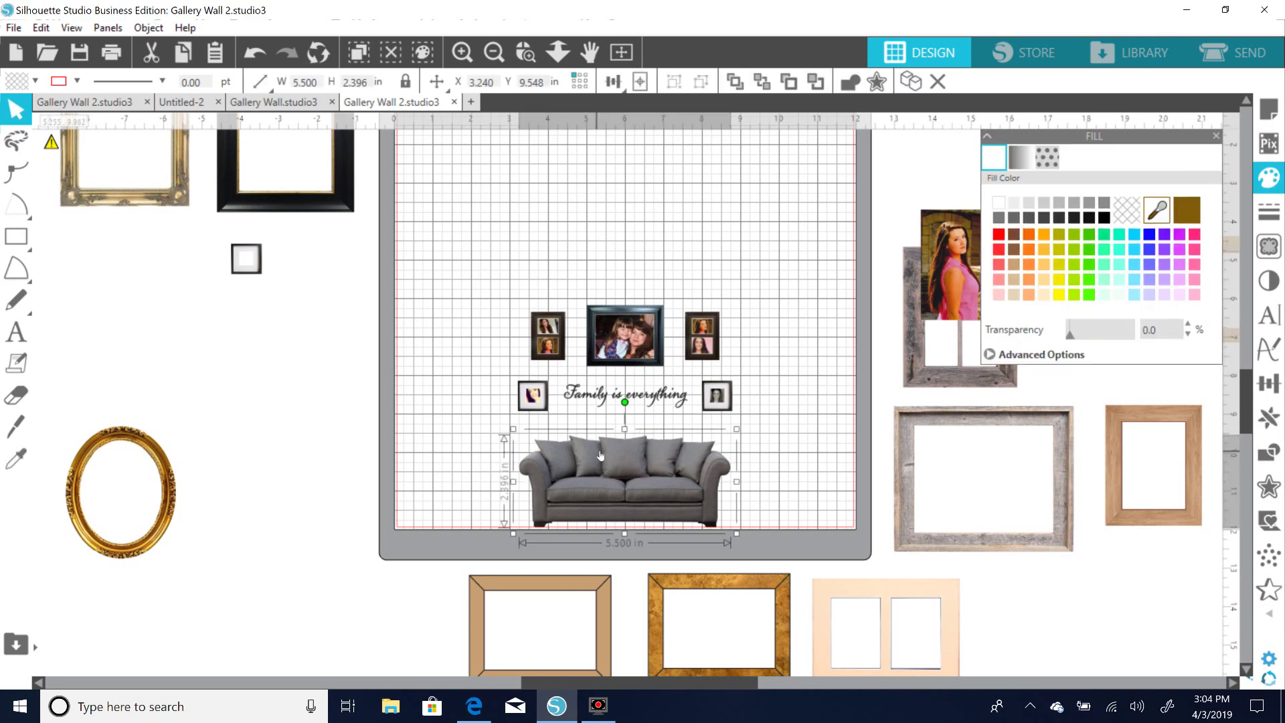
{"action": "left_click", "coordinate": [16, 236]}
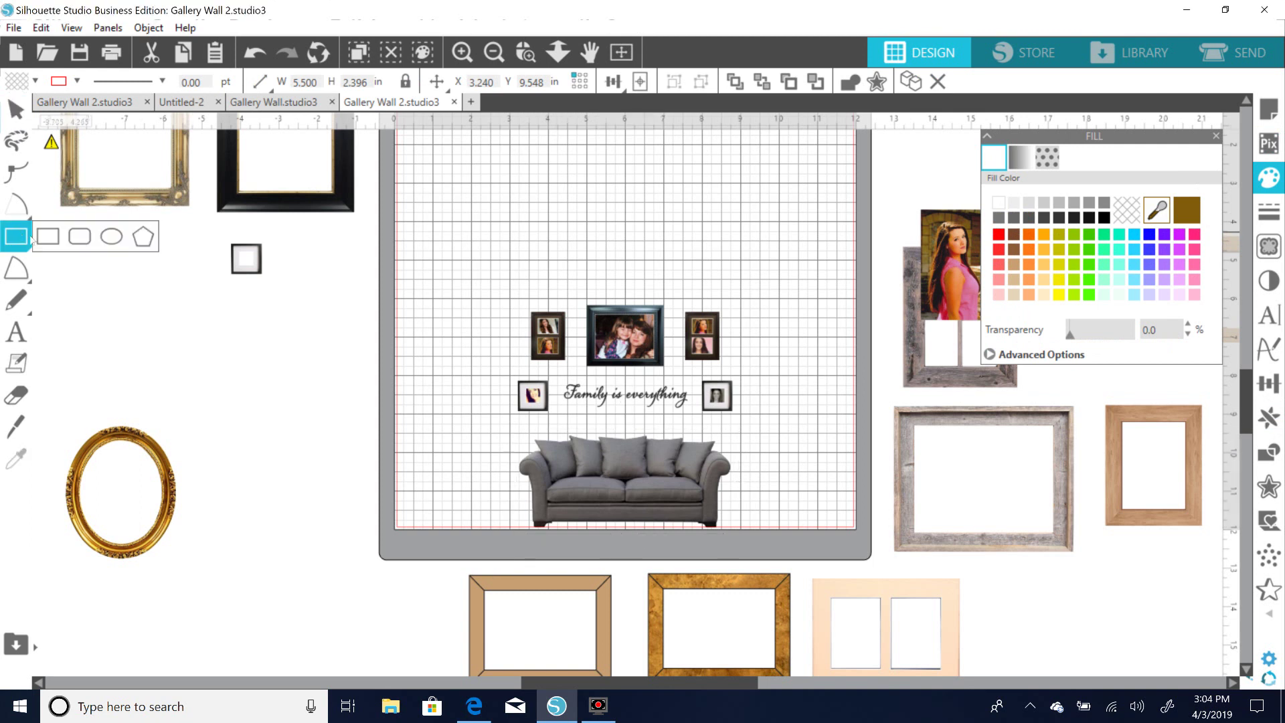
{"action": "scroll", "coordinate": [1244, 409], "scroll_direction": "up", "scroll_amount": 4}
{"action": "scroll", "coordinate": [1243, 409], "scroll_direction": "down", "scroll_amount": 3}
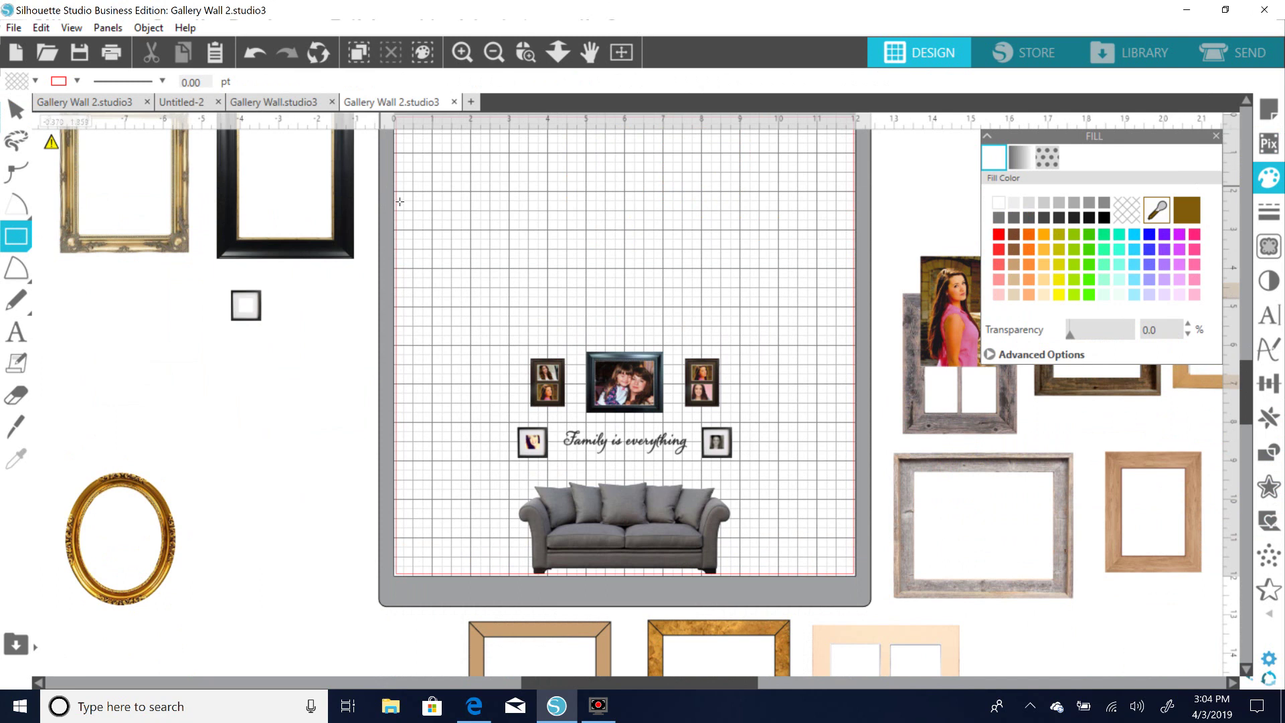
{"action": "mouse_move", "coordinate": [409, 160]}
{"action": "left_mouse_down"}
{"action": "mouse_move", "coordinate": [424, 343]}
{"action": "mouse_move", "coordinate": [799, 577]}
{"action": "mouse_move", "coordinate": [844, 581]}
{"action": "left_mouse_up"}
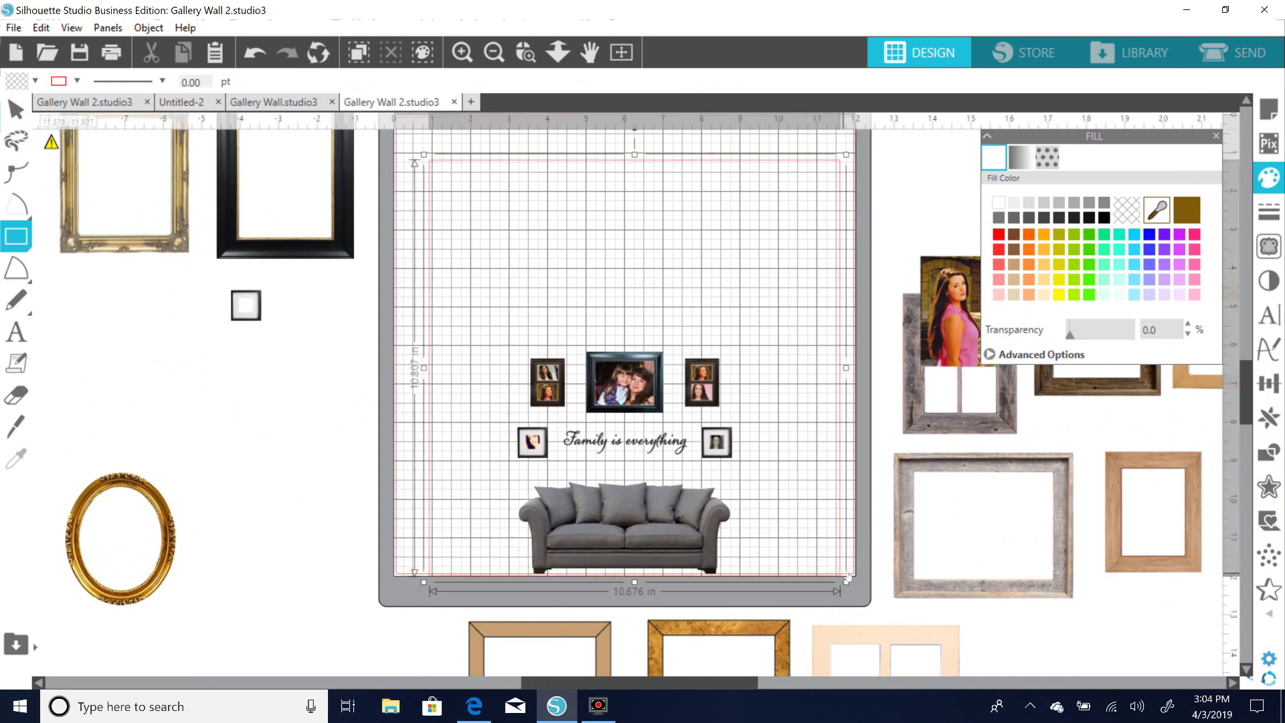
Shift the large rectangle slightly to the left so it is centered around the arrangement.
{"action": "key", "text": "Escape"}
{"action": "left_click", "coordinate": [682, 168]}
{"action": "left_click", "coordinate": [682, 166]}
{"action": "left_click_drag", "start_coordinate": [682, 166], "coordinate": [675, 165]}
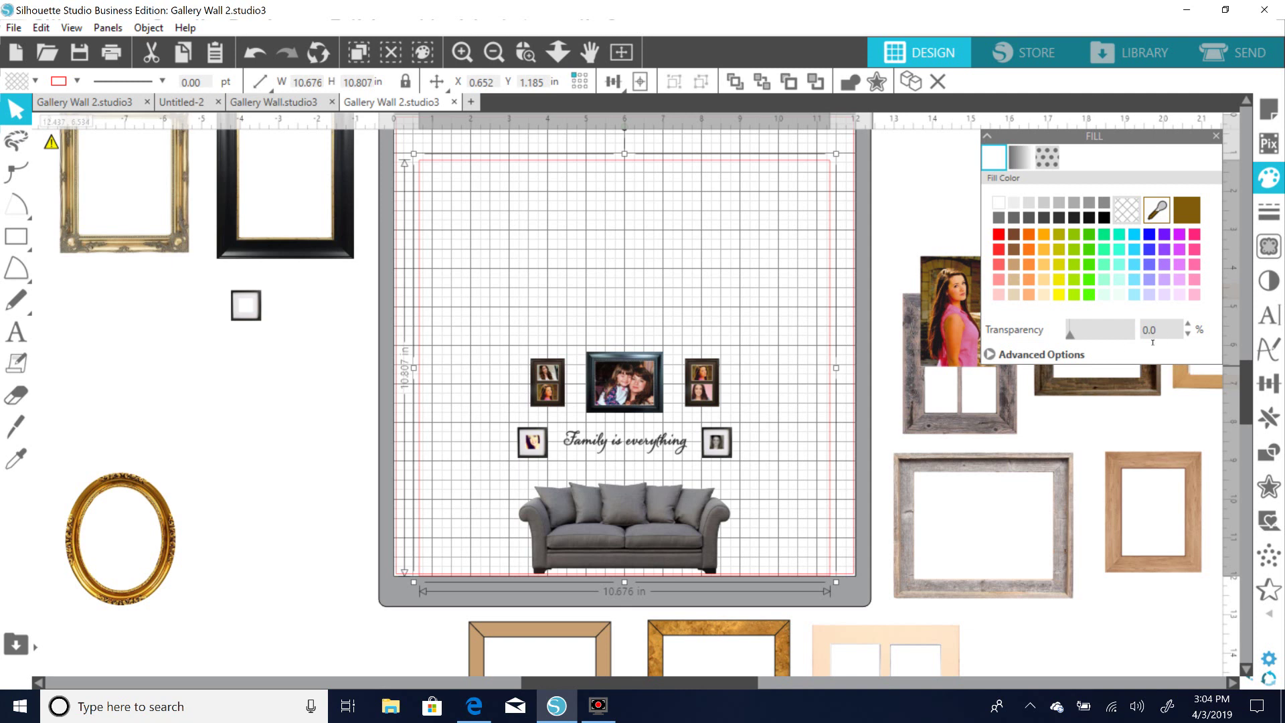
Fill the large rectangle with a light peach color, RGB 254, 230, 187, using the advanced color options.
{"action": "left_click", "coordinate": [1079, 360]}
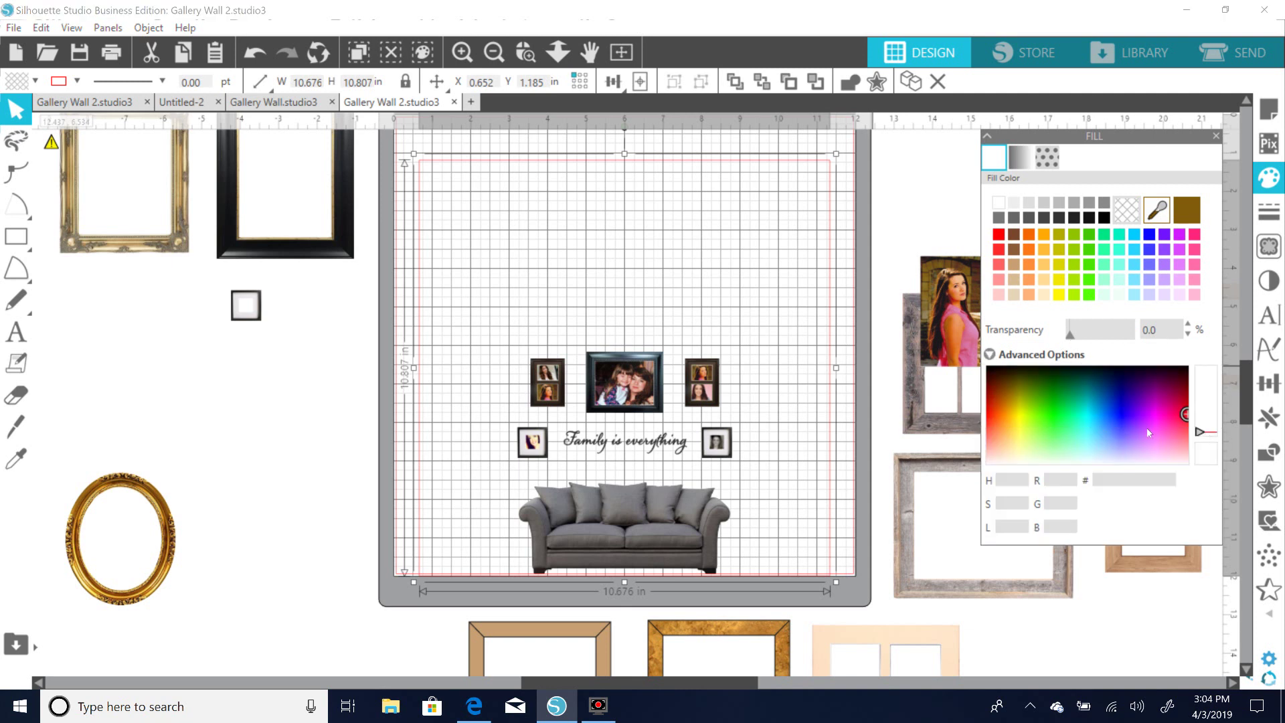
{"action": "left_click", "coordinate": [1183, 414]}
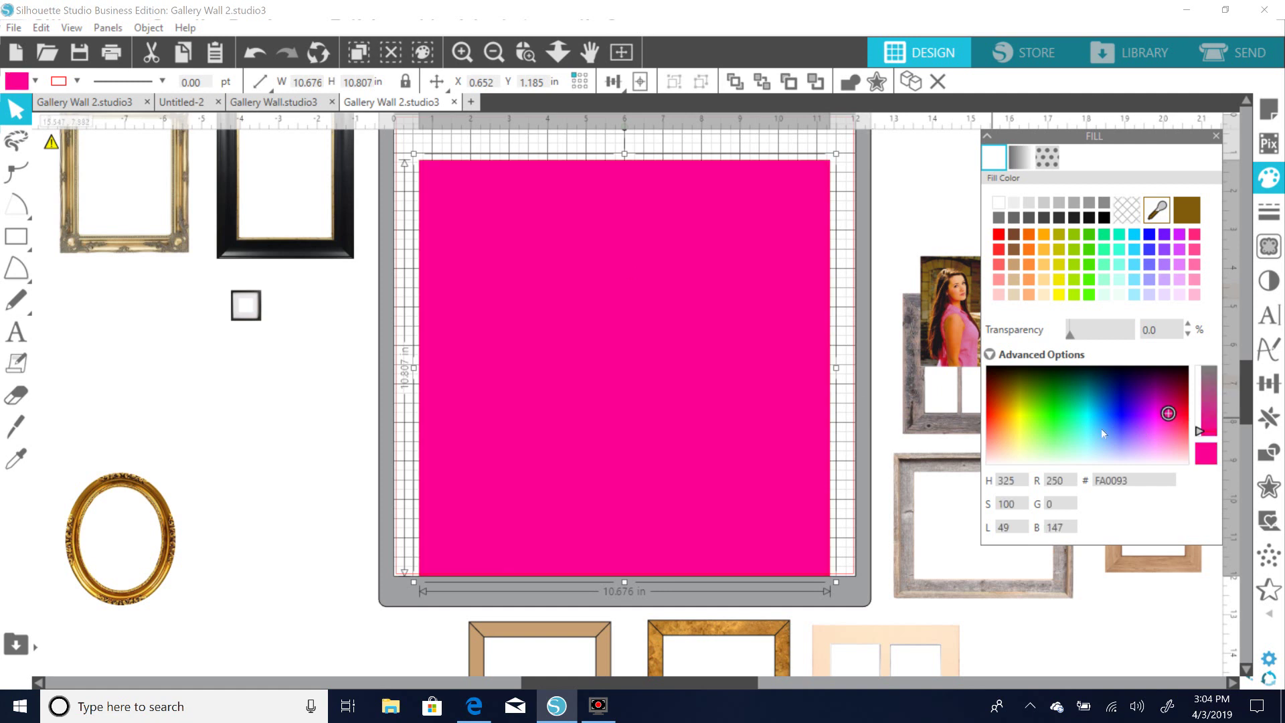
{"action": "mouse_move", "coordinate": [1170, 415]}
{"action": "left_mouse_down"}
{"action": "mouse_move", "coordinate": [1077, 400]}
{"action": "mouse_move", "coordinate": [1051, 435]}
{"action": "mouse_move", "coordinate": [1080, 433]}
{"action": "mouse_move", "coordinate": [1007, 452]}
{"action": "left_mouse_up"}
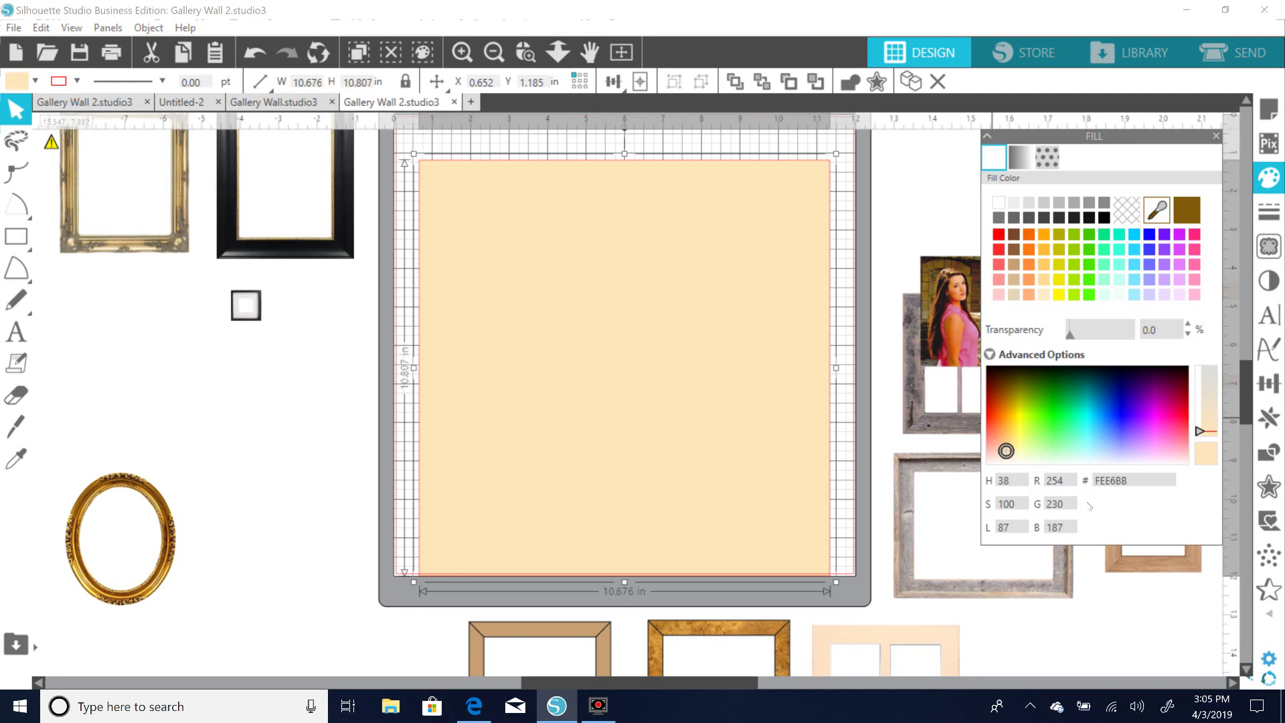
Send the large peach rectangle to the back so it sits behind the sofa, frames and lettering, and deselect it.
{"action": "left_click", "coordinate": [1064, 614]}
{"action": "right_click", "coordinate": [695, 299]}
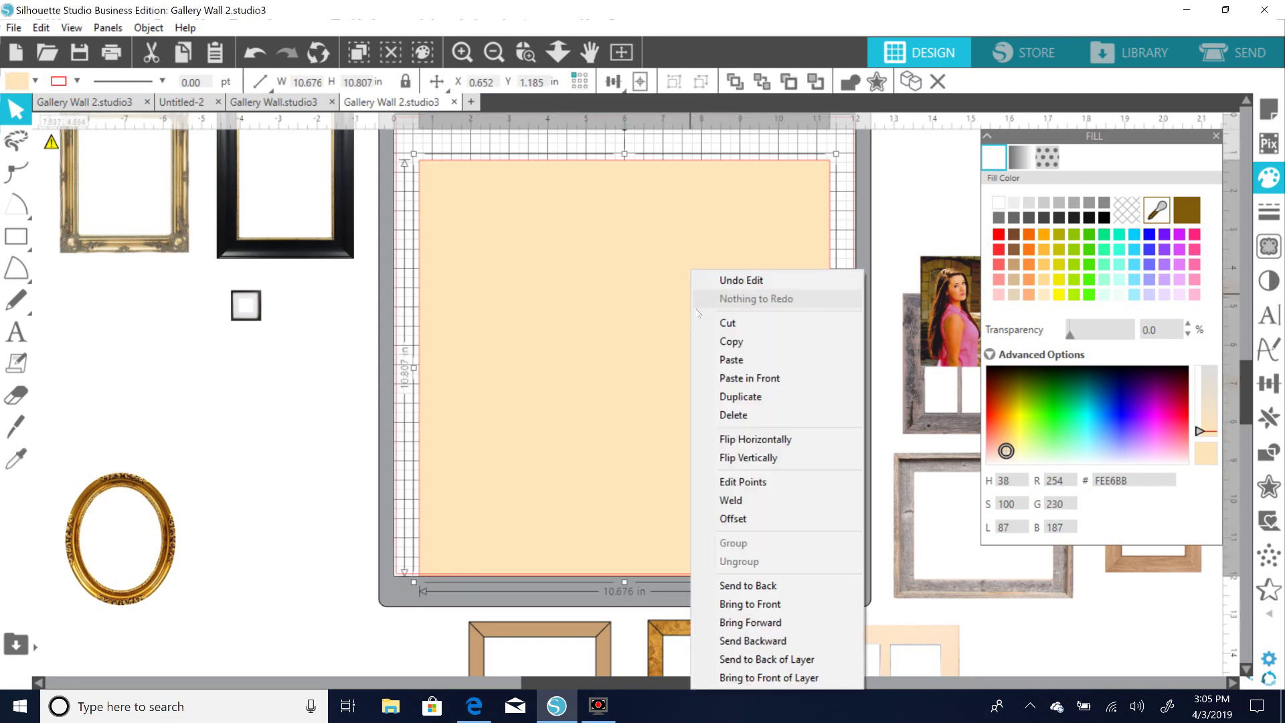
{"action": "left_click", "coordinate": [771, 587]}
{"action": "left_click", "coordinate": [263, 554]}
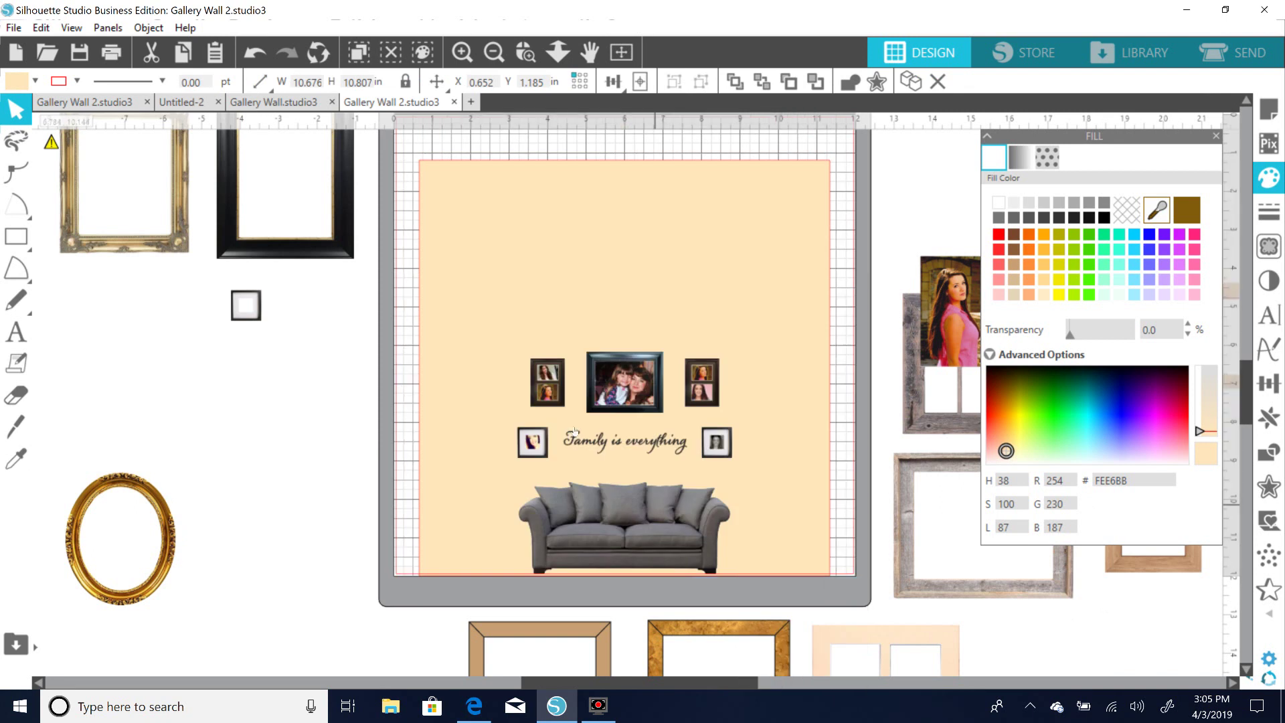
{"action": "left_click", "coordinate": [669, 636]}
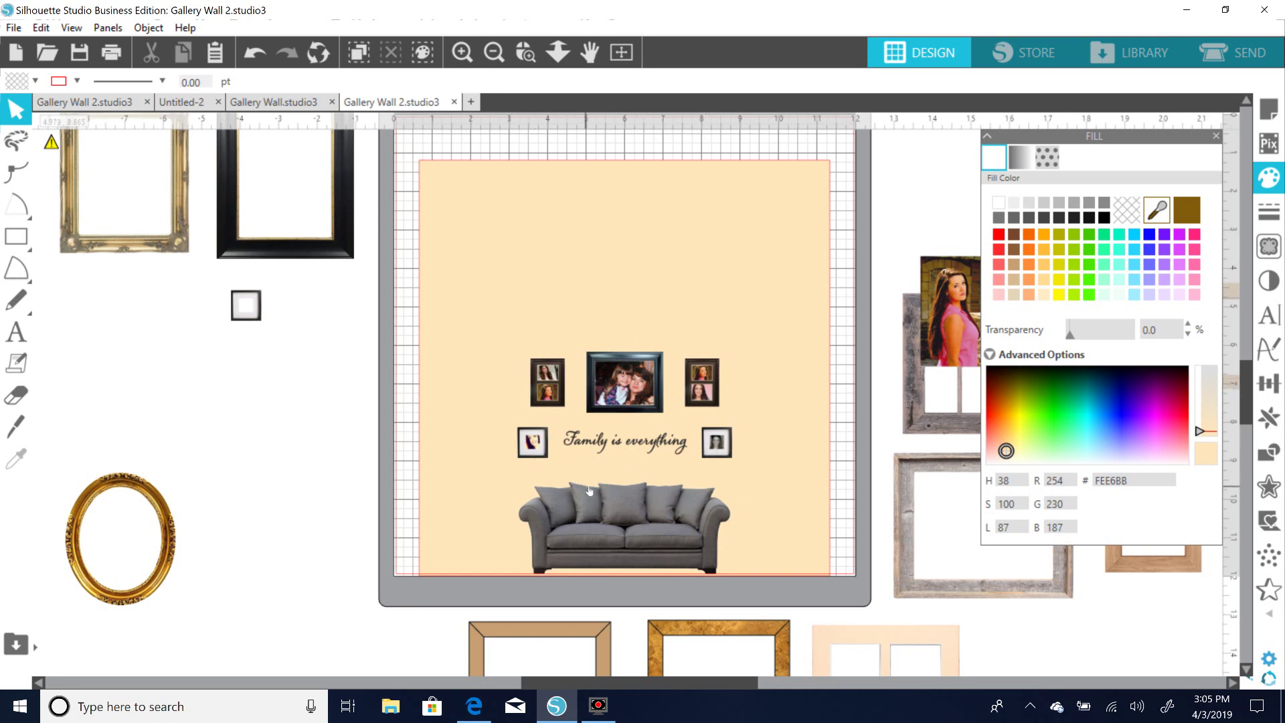
Swap the two small square framed photos beside the lettering and move the peach rectangle off the page.
{"action": "left_click", "coordinate": [724, 448]}
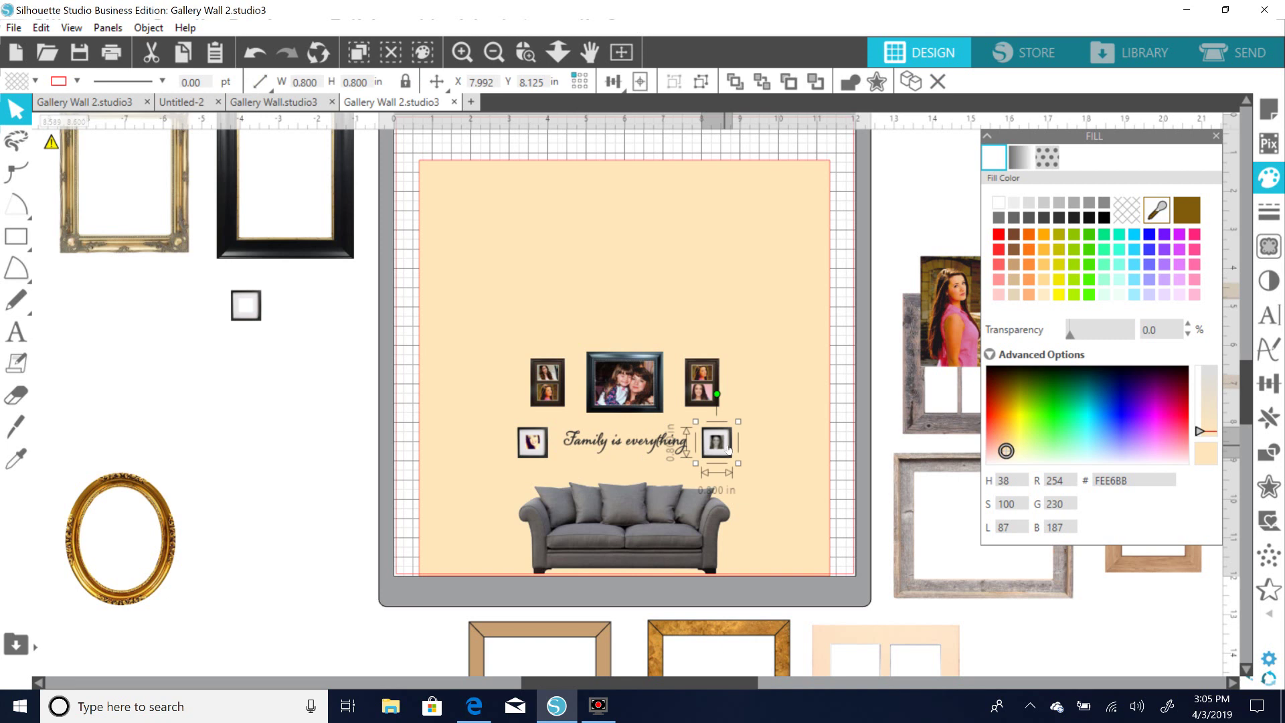
{"action": "left_click_drag", "start_coordinate": [729, 449], "coordinate": [520, 448]}
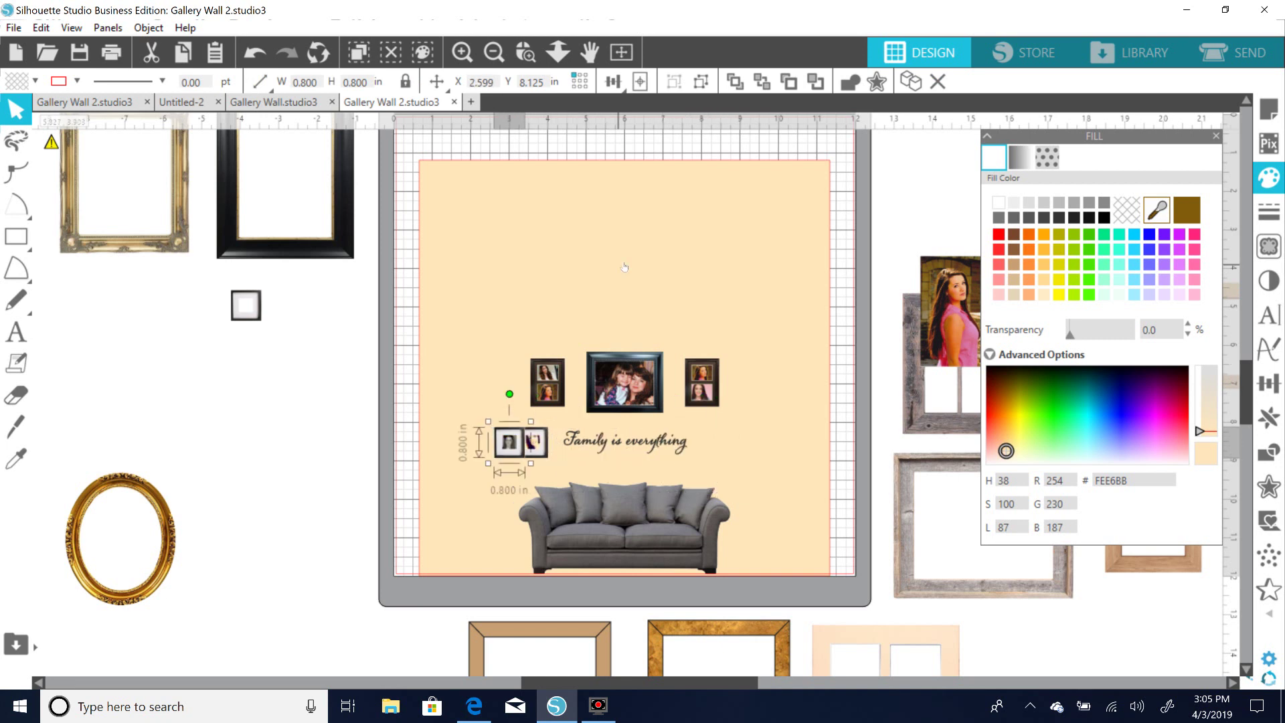
{"action": "left_click_drag", "start_coordinate": [430, 370], "coordinate": [412, 382]}
{"action": "key", "text": "ctrl+z"}
{"action": "left_click_drag", "start_coordinate": [512, 447], "coordinate": [725, 447]}
{"action": "left_click_drag", "start_coordinate": [463, 449], "coordinate": [536, 450]}
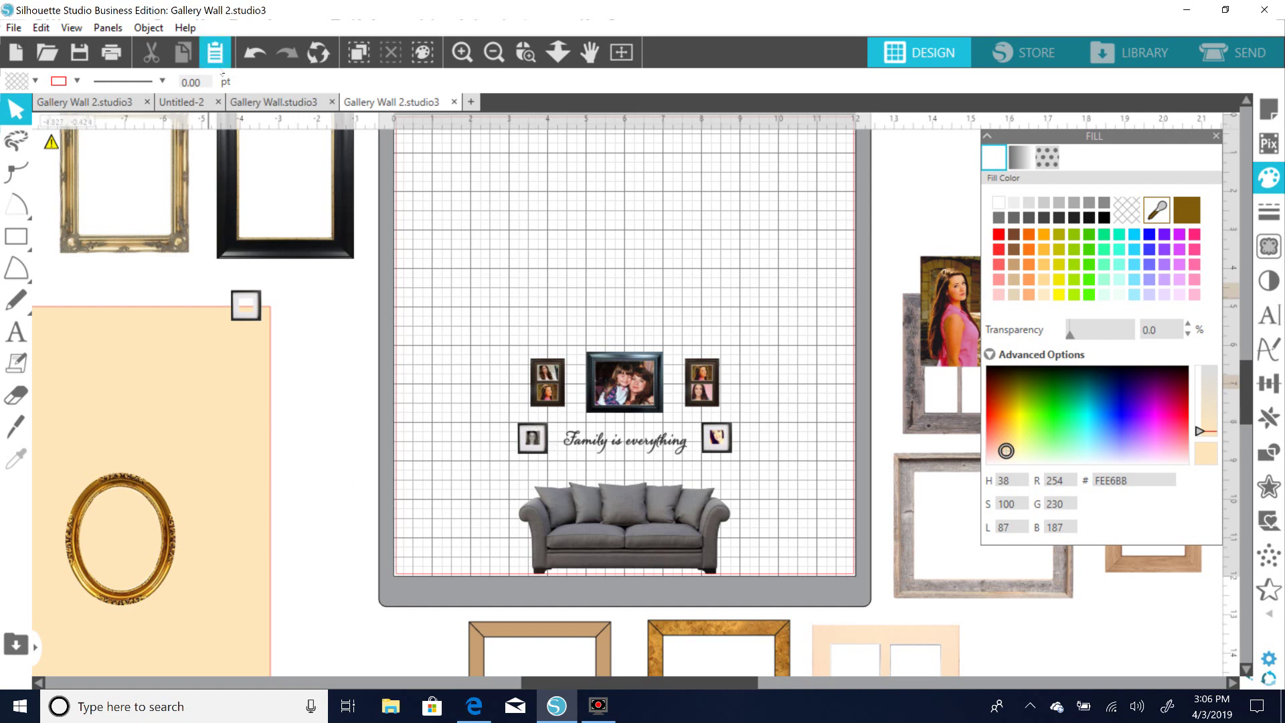
Shift the small square frame with the black-and-white portrait closer to the start of the "Family is everything" lettering.
{"action": "left_click", "coordinate": [465, 55]}
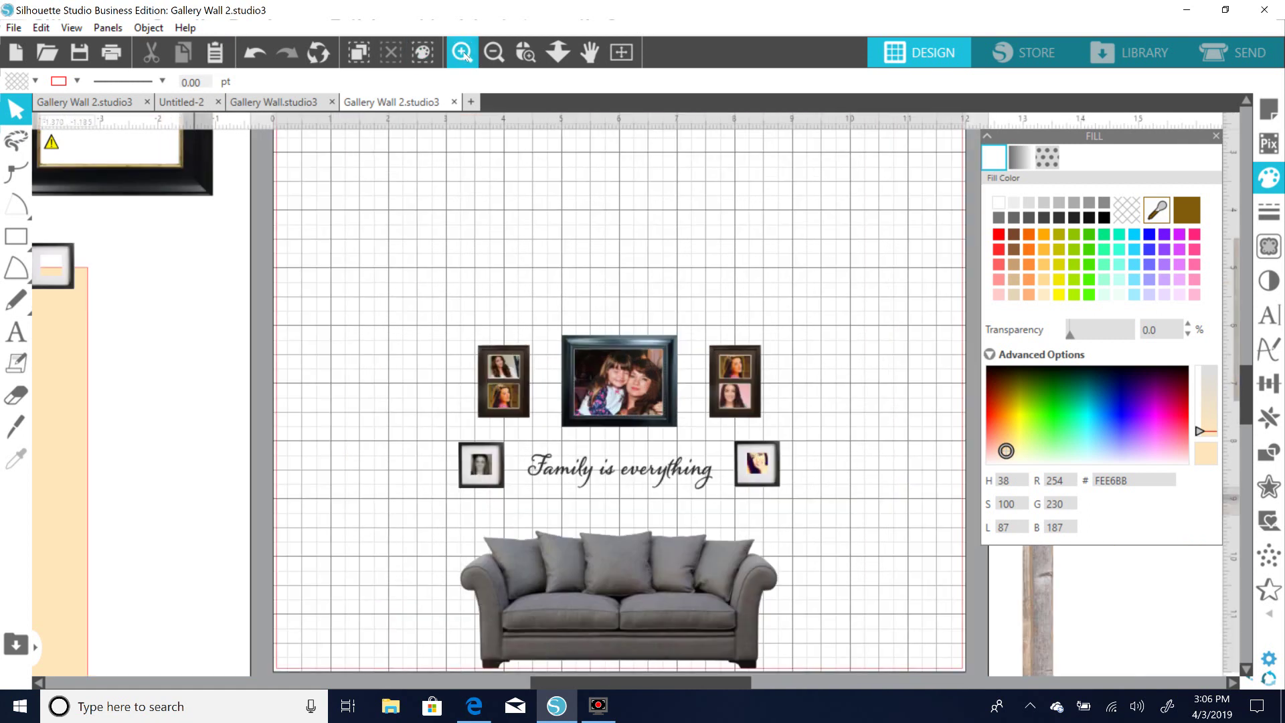
{"action": "left_click", "coordinate": [465, 55]}
{"action": "left_click", "coordinate": [465, 55]}
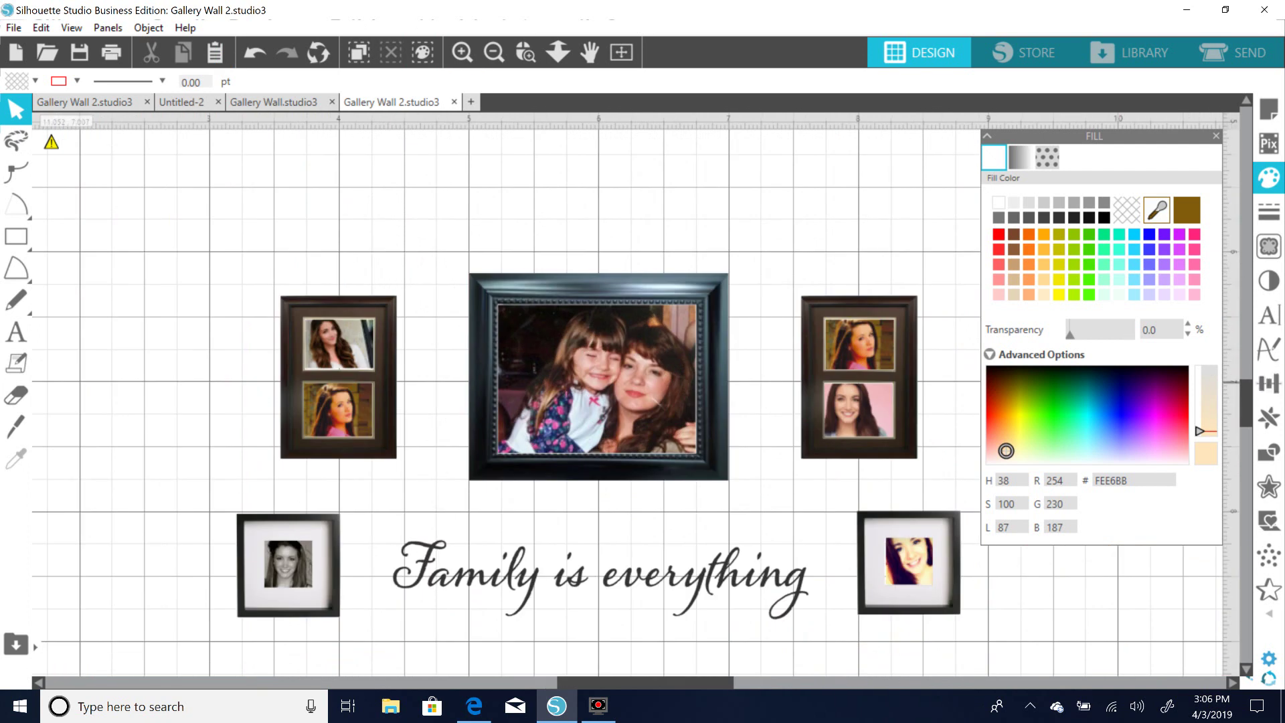
{"action": "left_click_drag", "start_coordinate": [1246, 395], "coordinate": [1239, 421]}
{"action": "left_click_drag", "start_coordinate": [303, 356], "coordinate": [297, 351]}
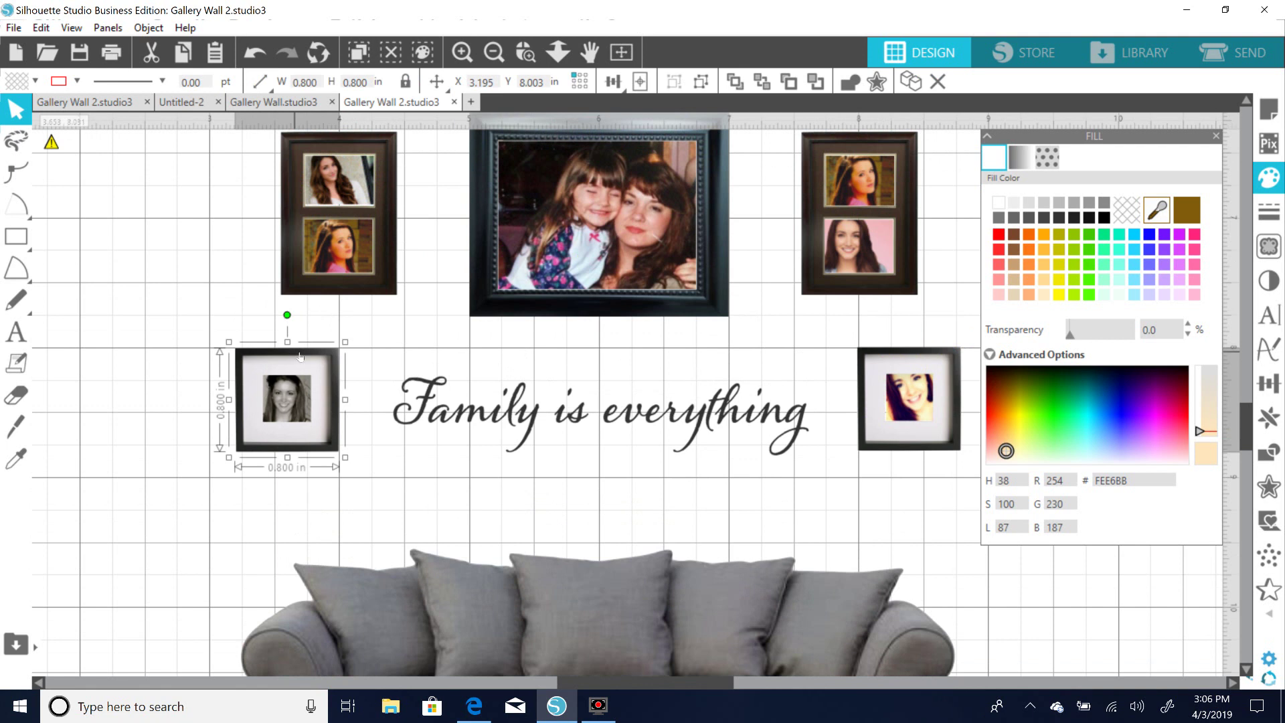
{"action": "left_click_drag", "start_coordinate": [302, 354], "coordinate": [334, 370]}
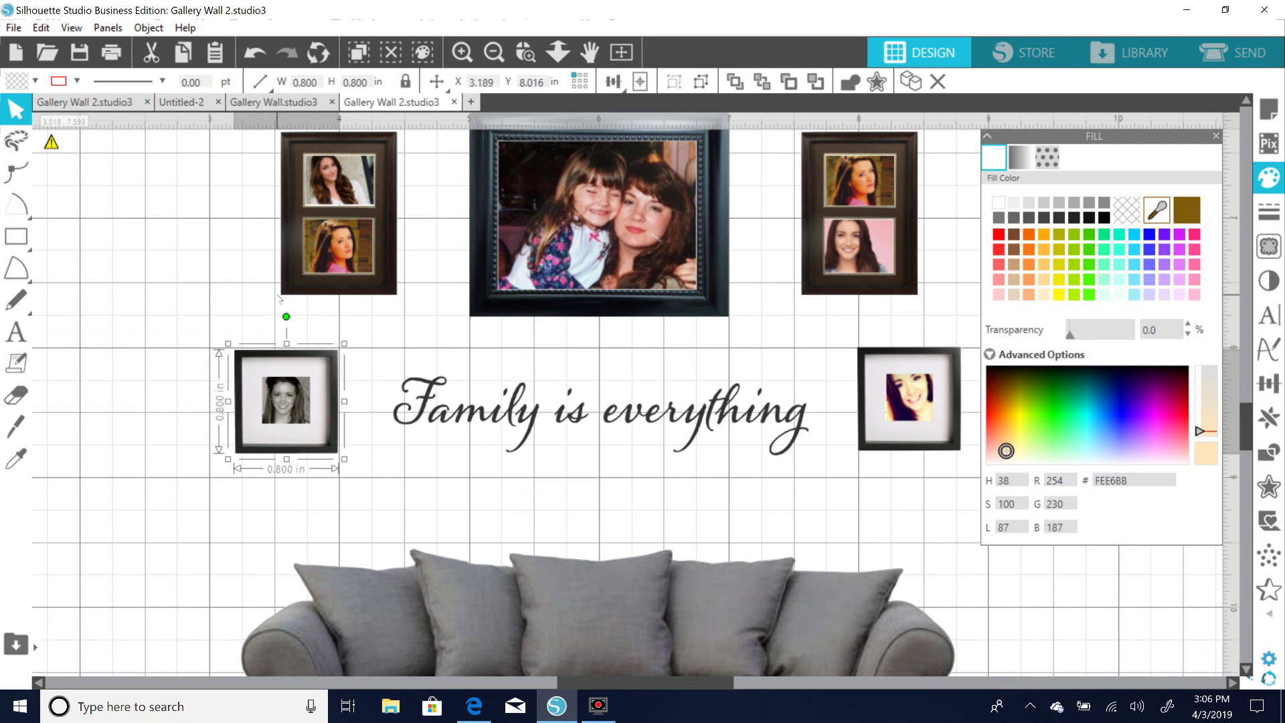
{"action": "left_click_drag", "start_coordinate": [318, 358], "coordinate": [341, 357]}
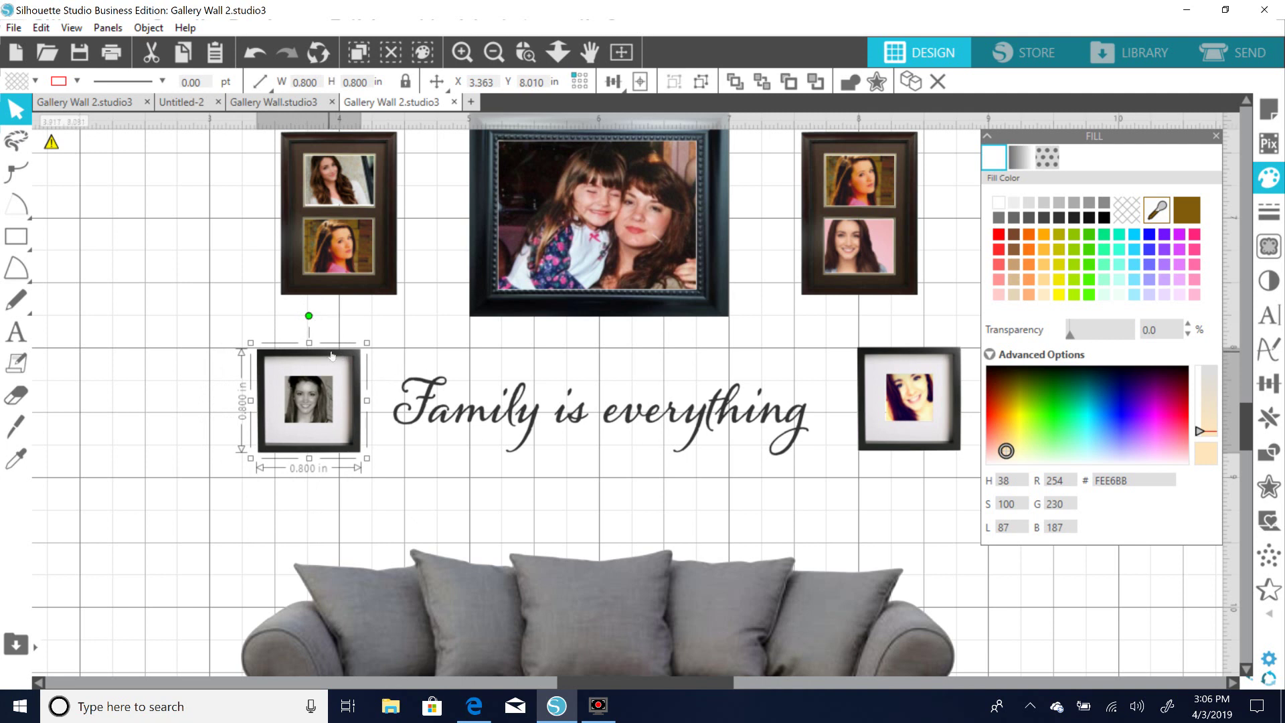
{"action": "left_click_drag", "start_coordinate": [331, 356], "coordinate": [330, 355]}
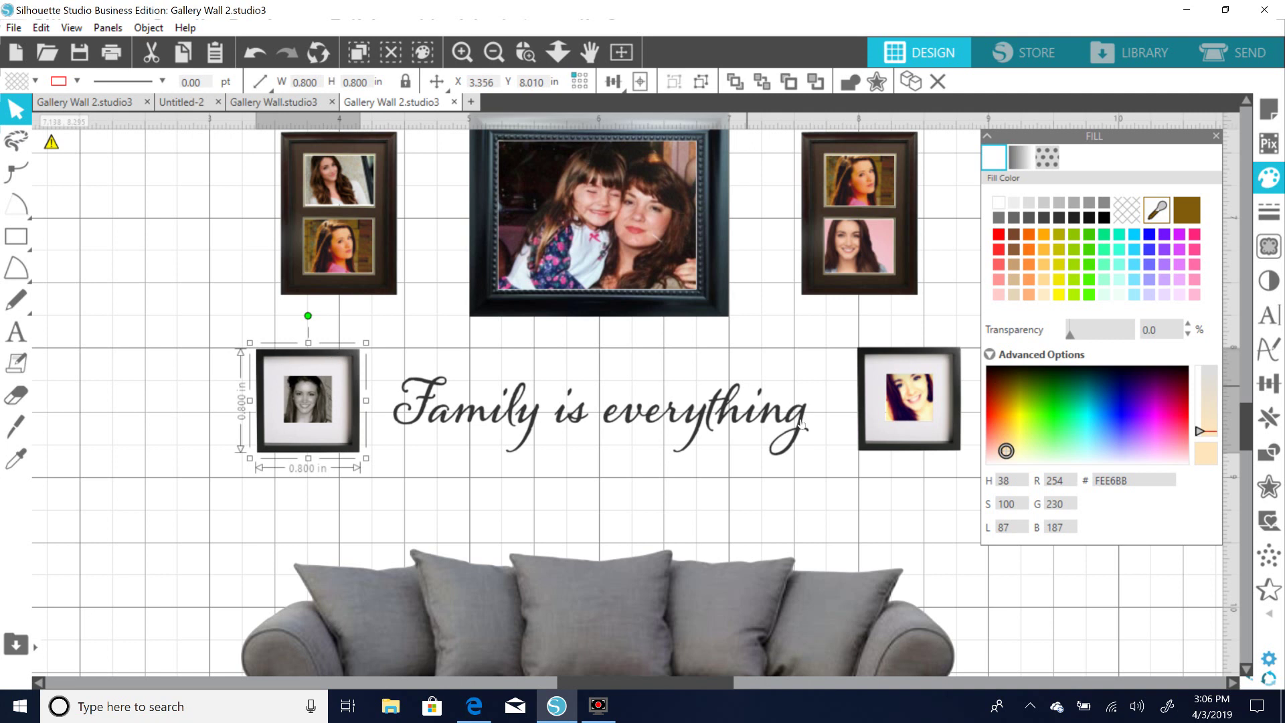
Shift the small square frame at the end of the lettering closer to the text and deselect it.
{"action": "left_click", "coordinate": [922, 358]}
{"action": "left_click_drag", "start_coordinate": [922, 358], "coordinate": [904, 358]}
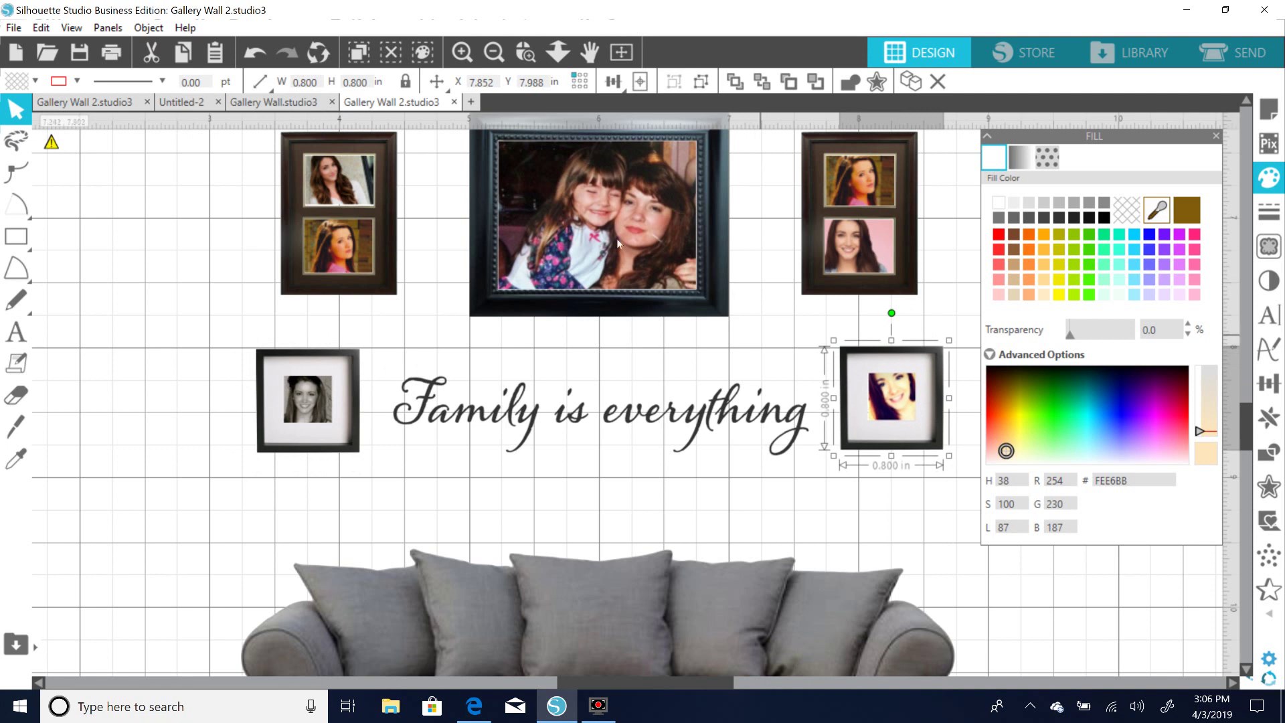
{"action": "left_click", "coordinate": [494, 53]}
{"action": "left_click", "coordinate": [494, 53]}
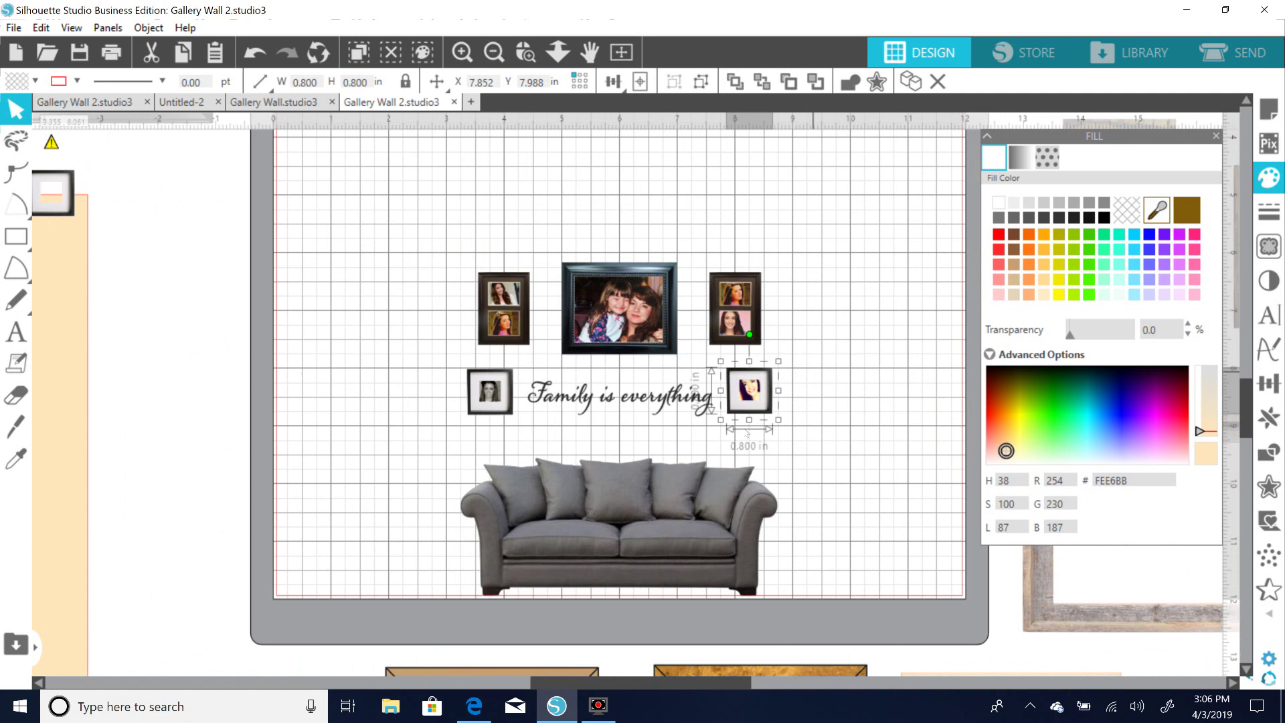
{"action": "left_click", "coordinate": [847, 401]}
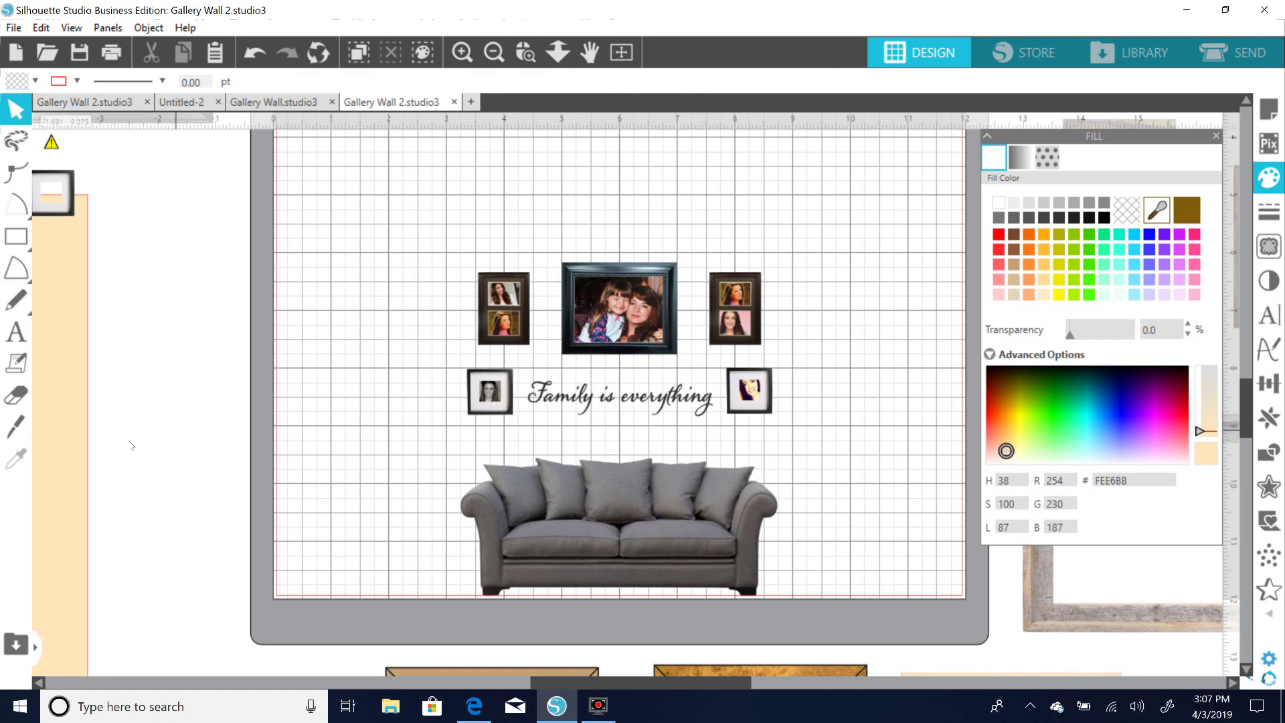
Move the peach rectangle back onto the page behind the sofa and frame arrangement.
{"action": "left_click_drag", "start_coordinate": [131, 445], "coordinate": [944, 441]}
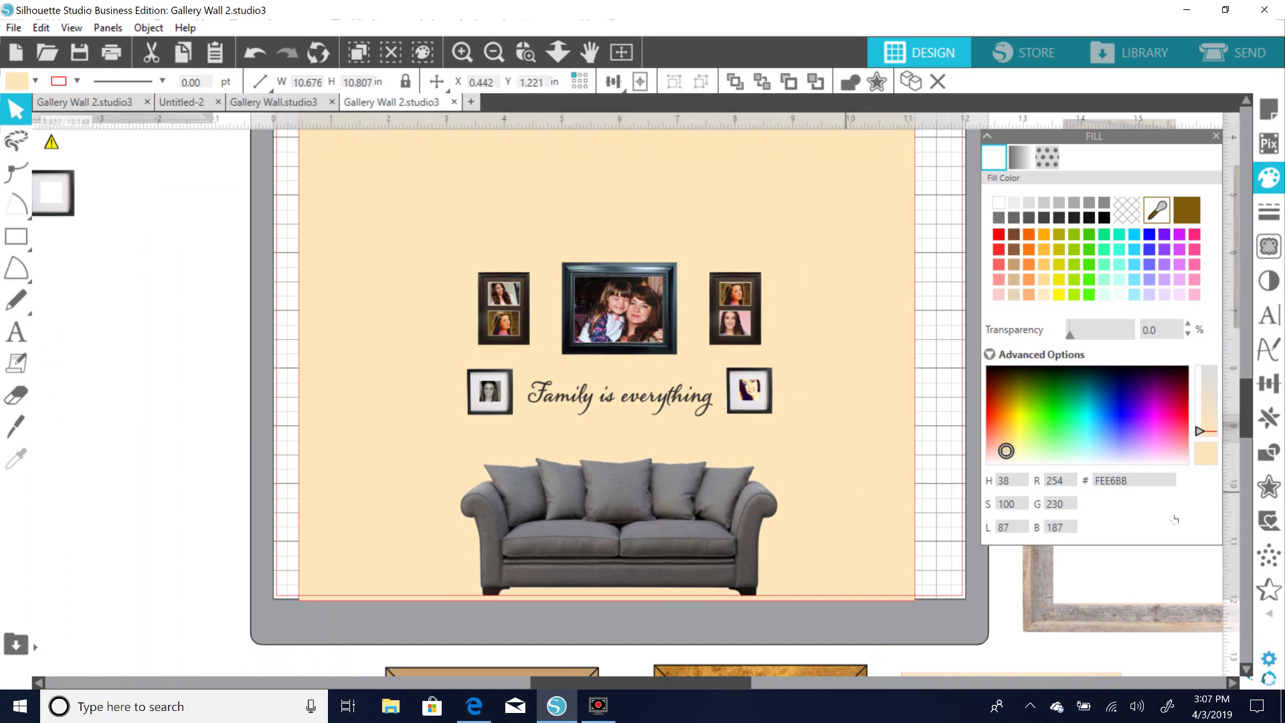
{"action": "left_click", "coordinate": [1233, 457]}
{"action": "left_click_drag", "start_coordinate": [1242, 406], "coordinate": [1243, 388]}
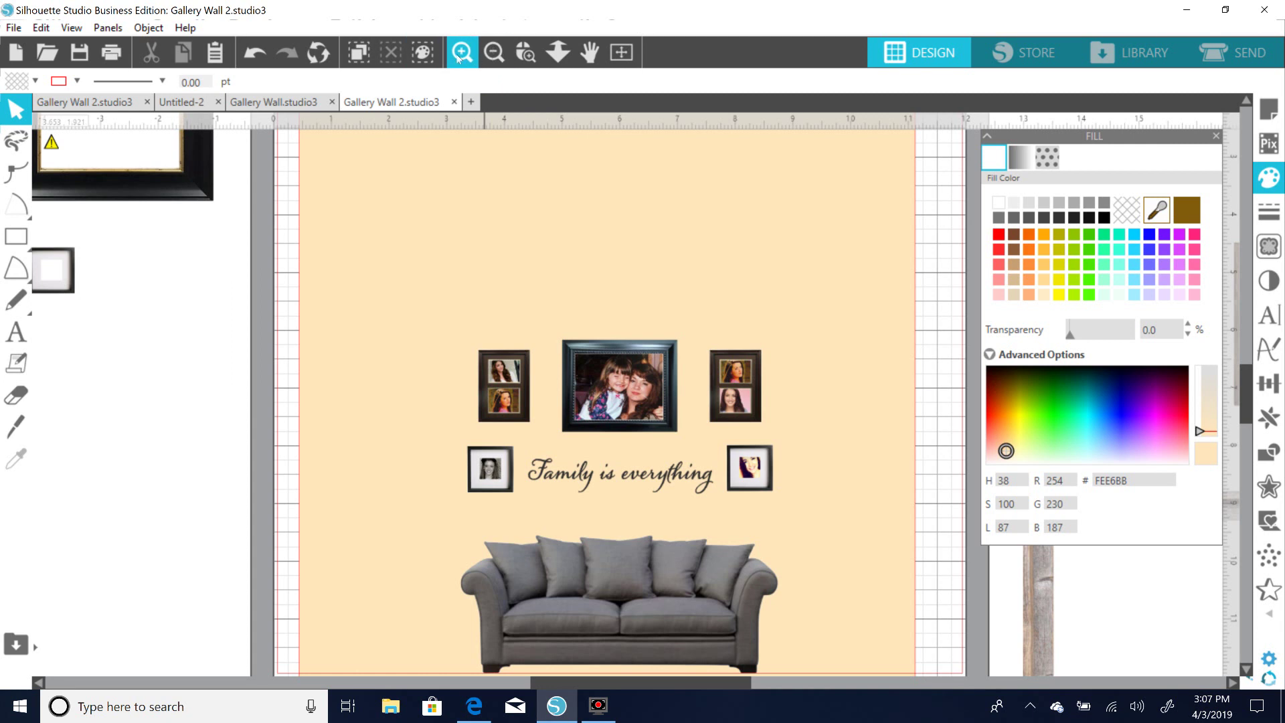
{"action": "left_click", "coordinate": [494, 53]}
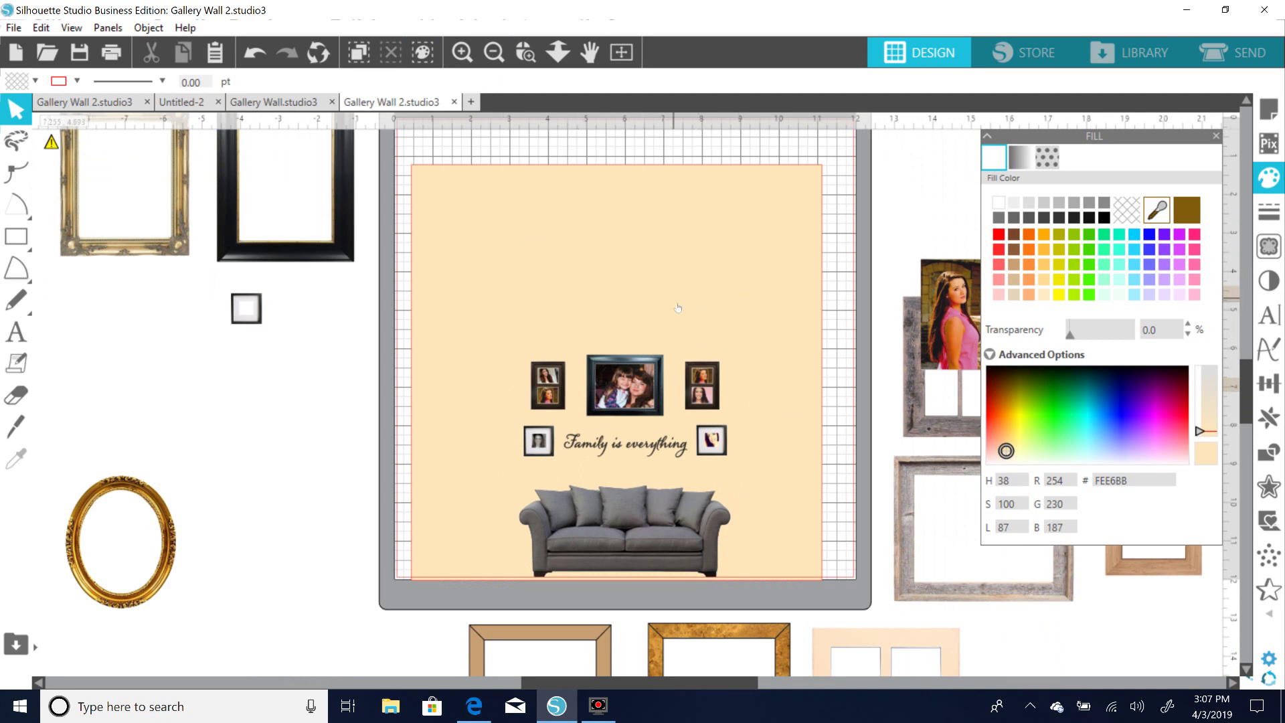
Nudge the peach rectangle to about X 0.49, Y 1.22 in so its lower edge lines up with the sofa's feet.
{"action": "left_click", "coordinate": [641, 239]}
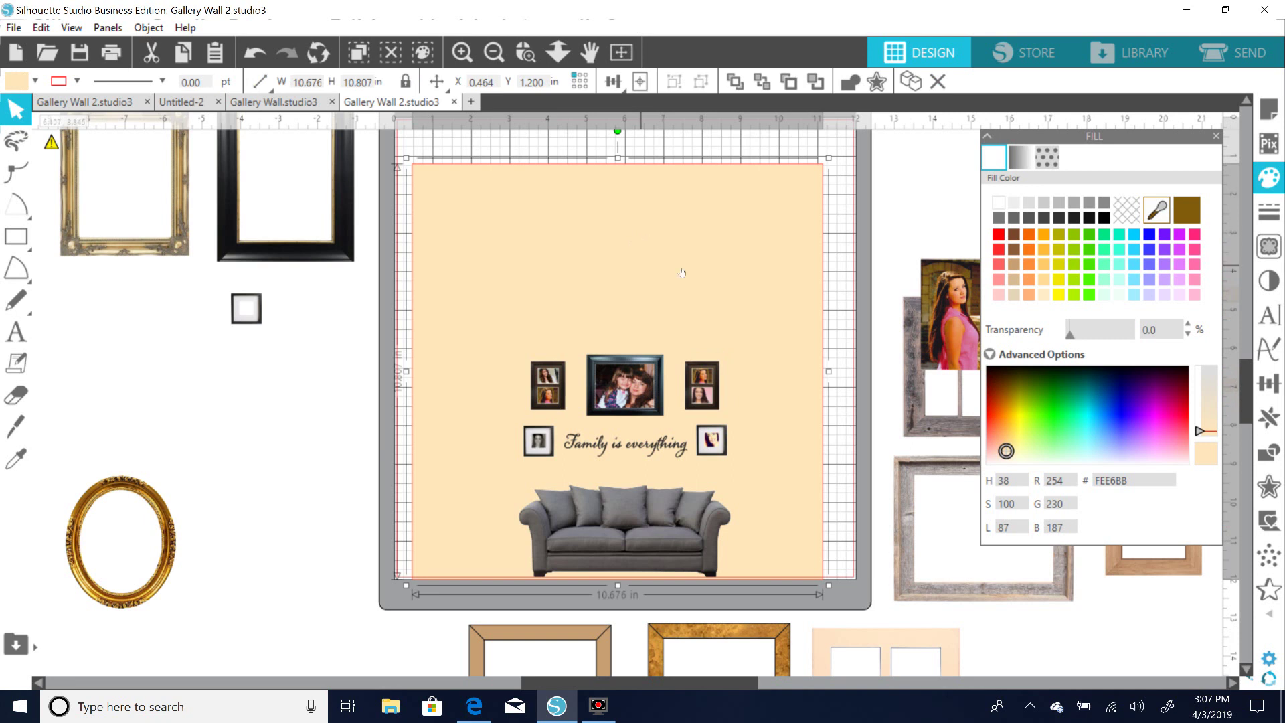
{"action": "left_click_drag", "start_coordinate": [685, 286], "coordinate": [686, 282]}
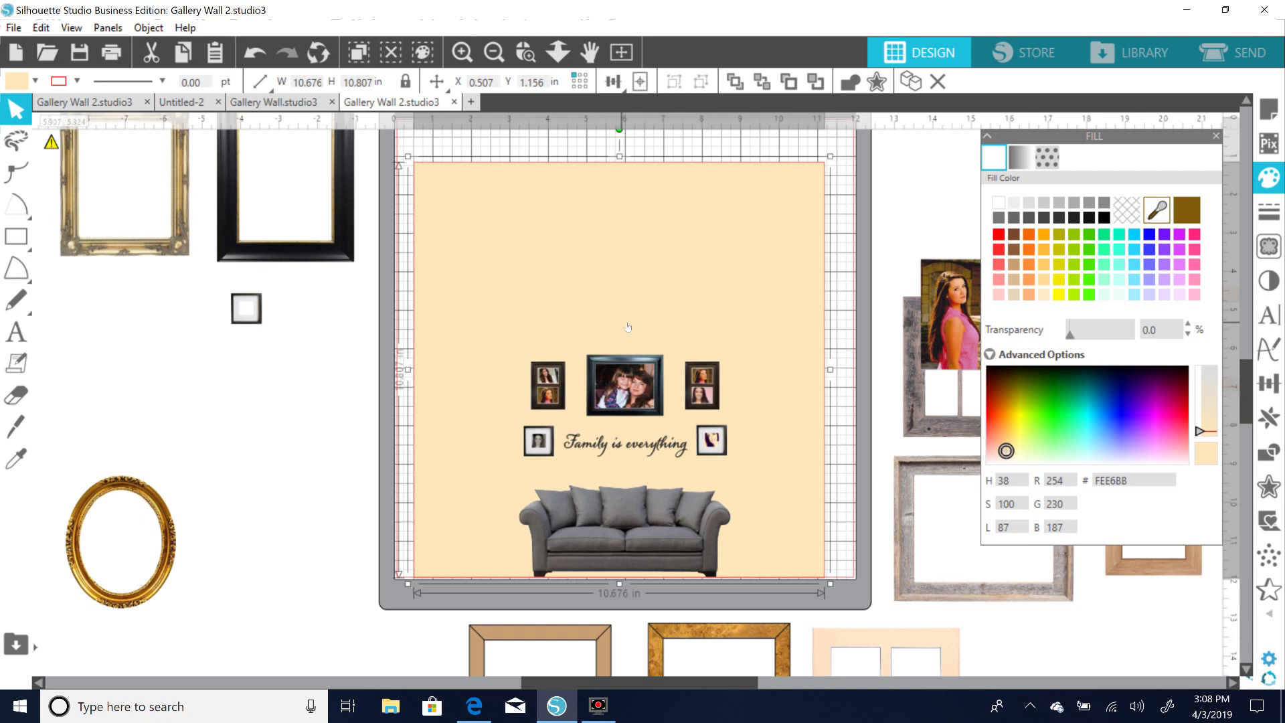
{"action": "left_click_drag", "start_coordinate": [623, 302], "coordinate": [623, 306]}
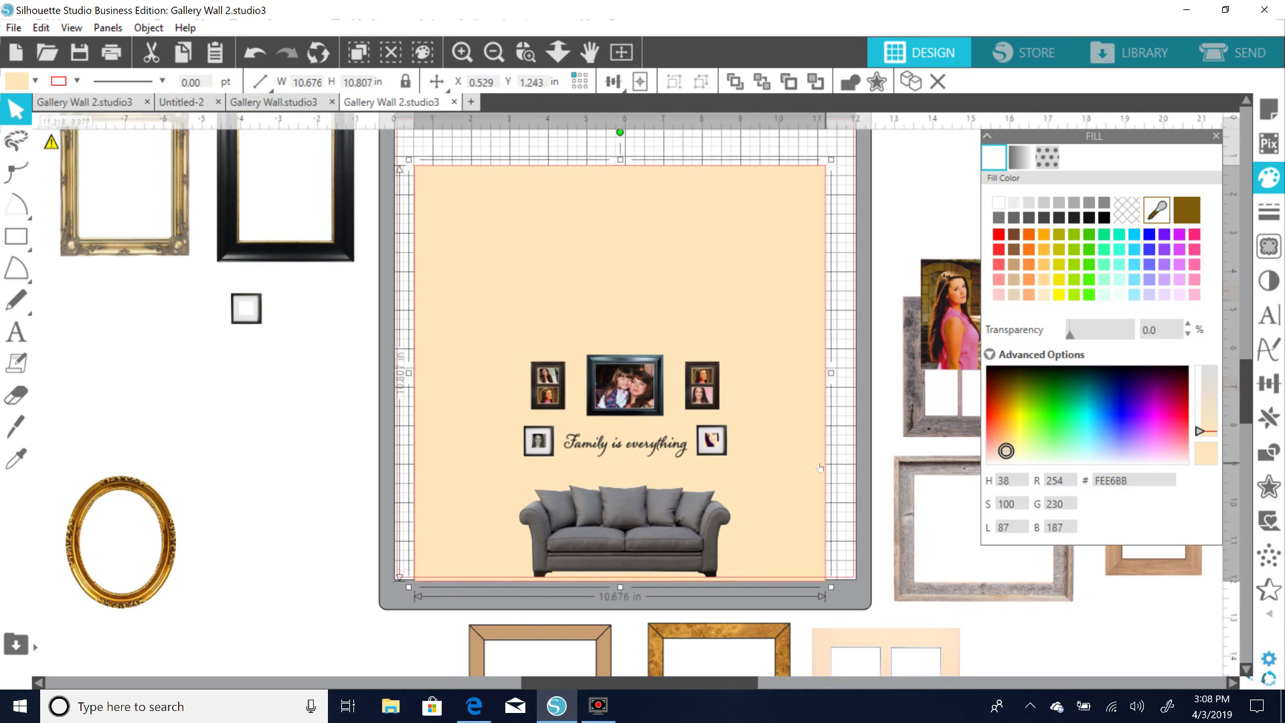
{"action": "left_click_drag", "start_coordinate": [801, 473], "coordinate": [798, 472]}
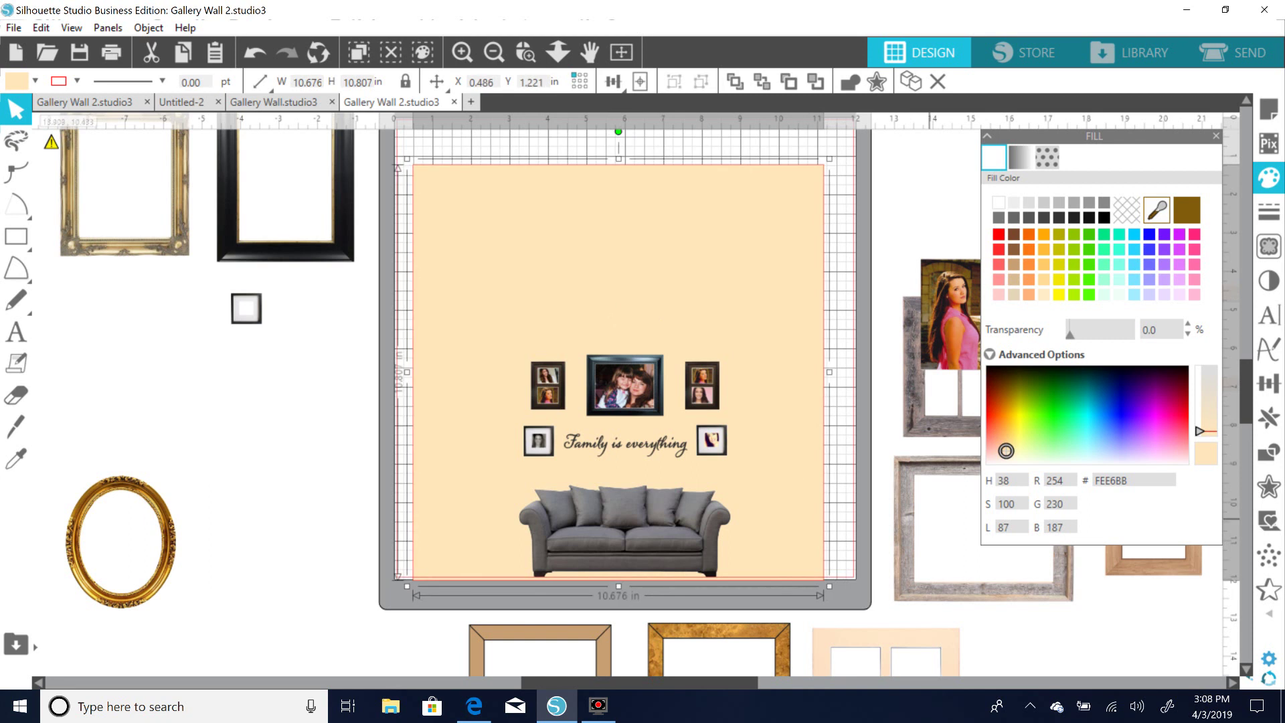
{"action": "scroll", "coordinate": [937, 582], "scroll_direction": "down", "scroll_amount": 2}
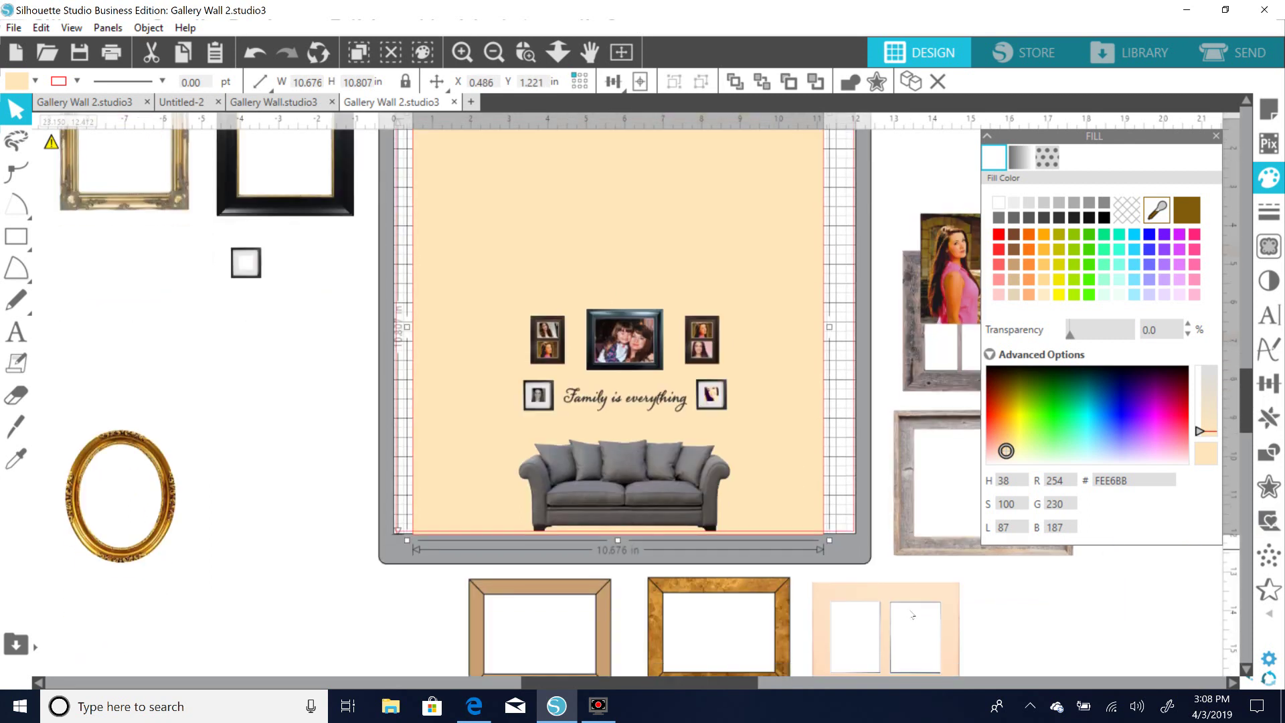
{"action": "mouse_move", "coordinate": [602, 708]}
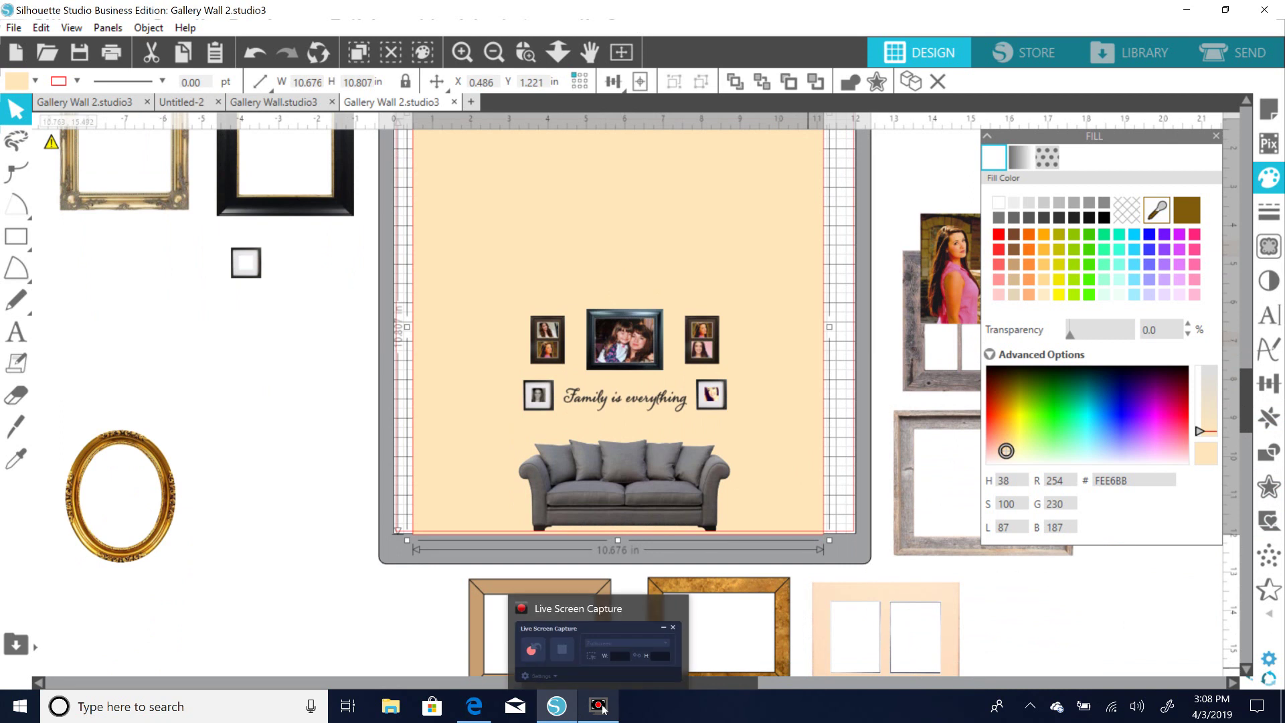